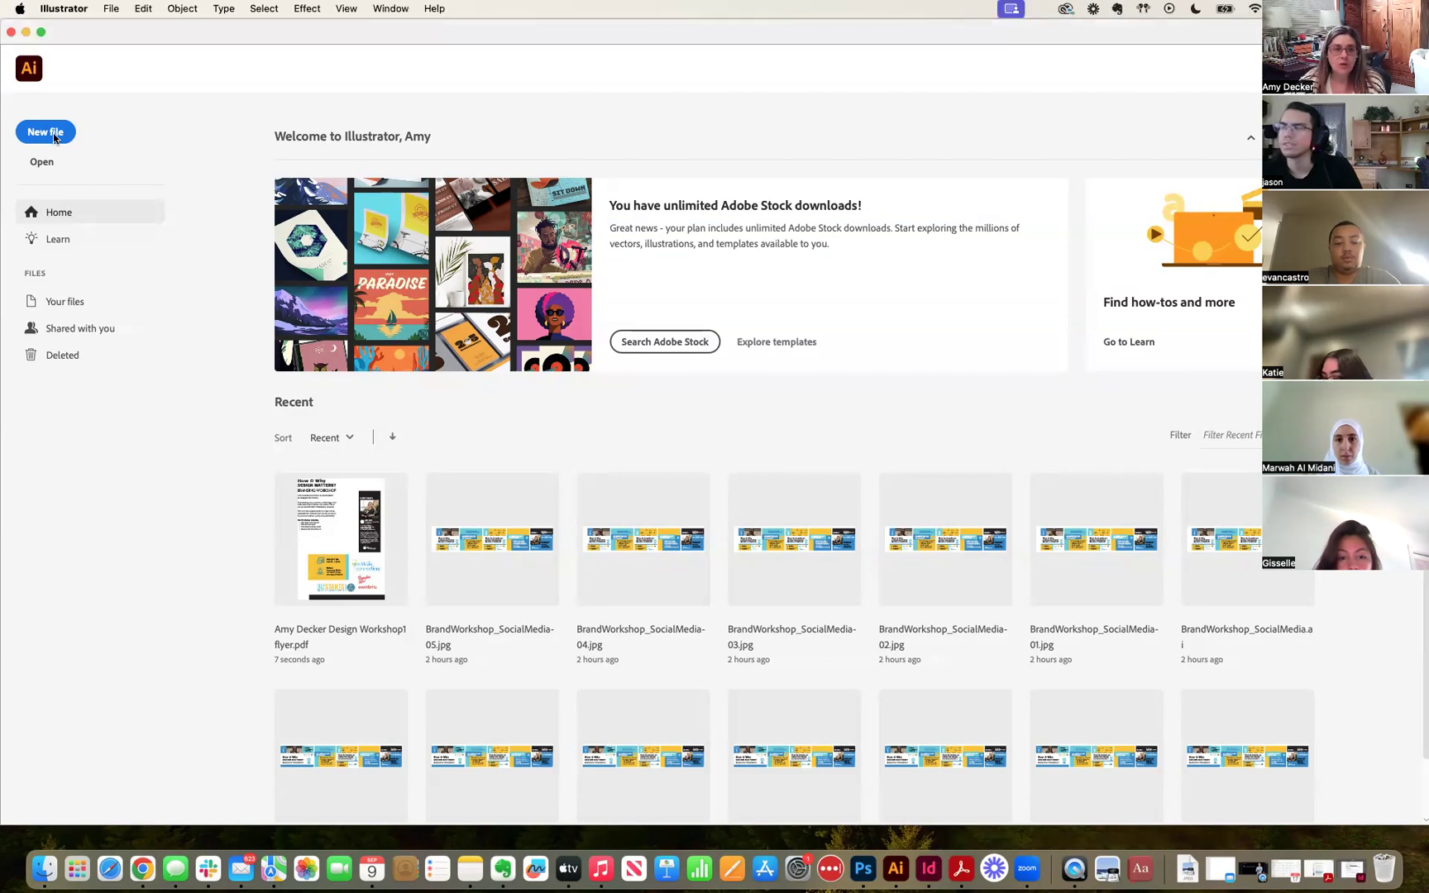
Create a print document from the Letter preset in inches, with landscape orientation and 2 artboards.
left_click(52, 135)
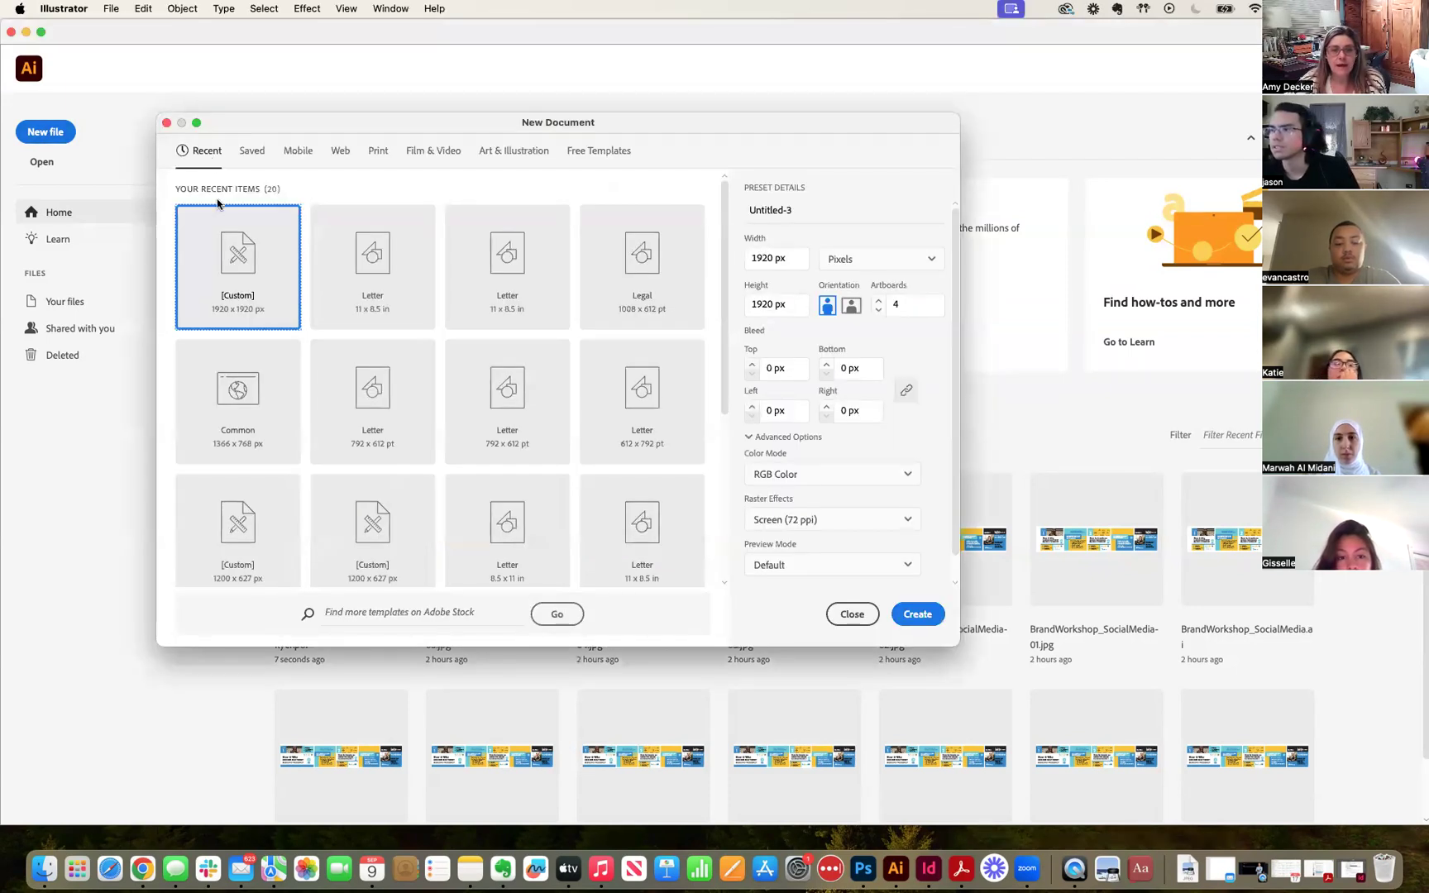
left_click(370, 154)
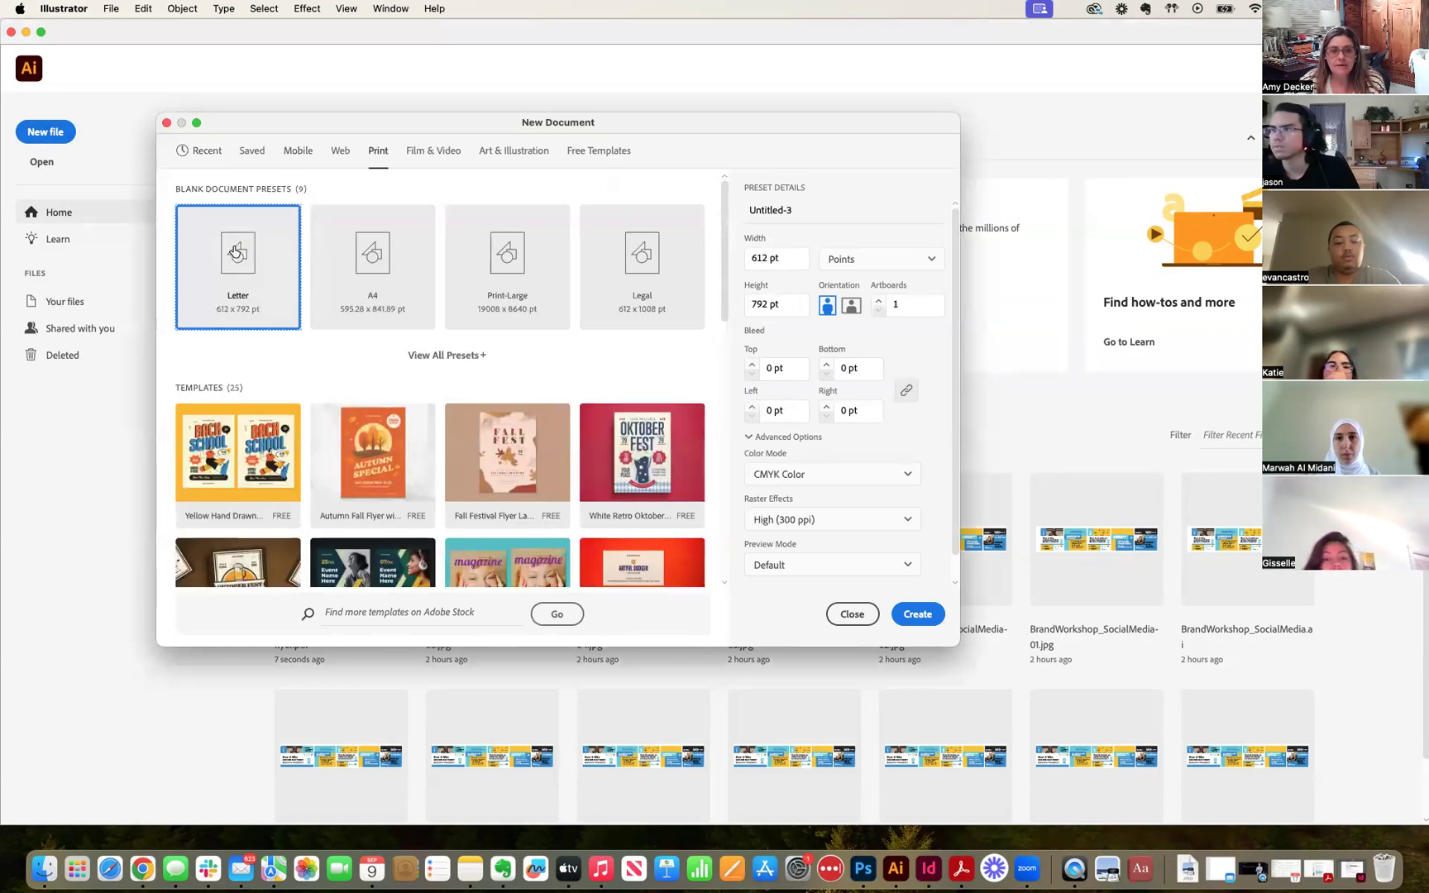
left_click(862, 261)
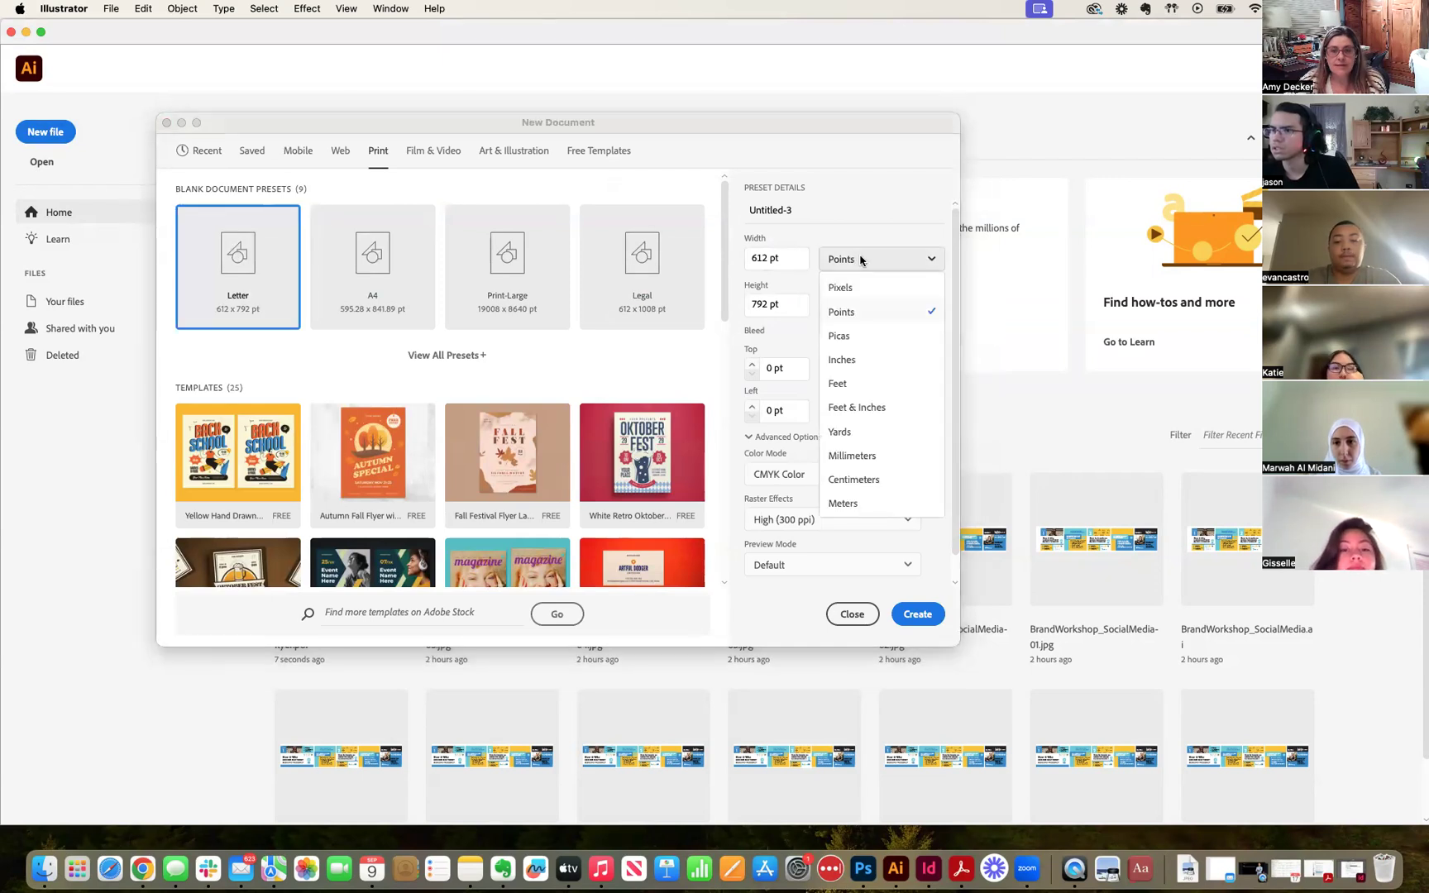
left_click(857, 360)
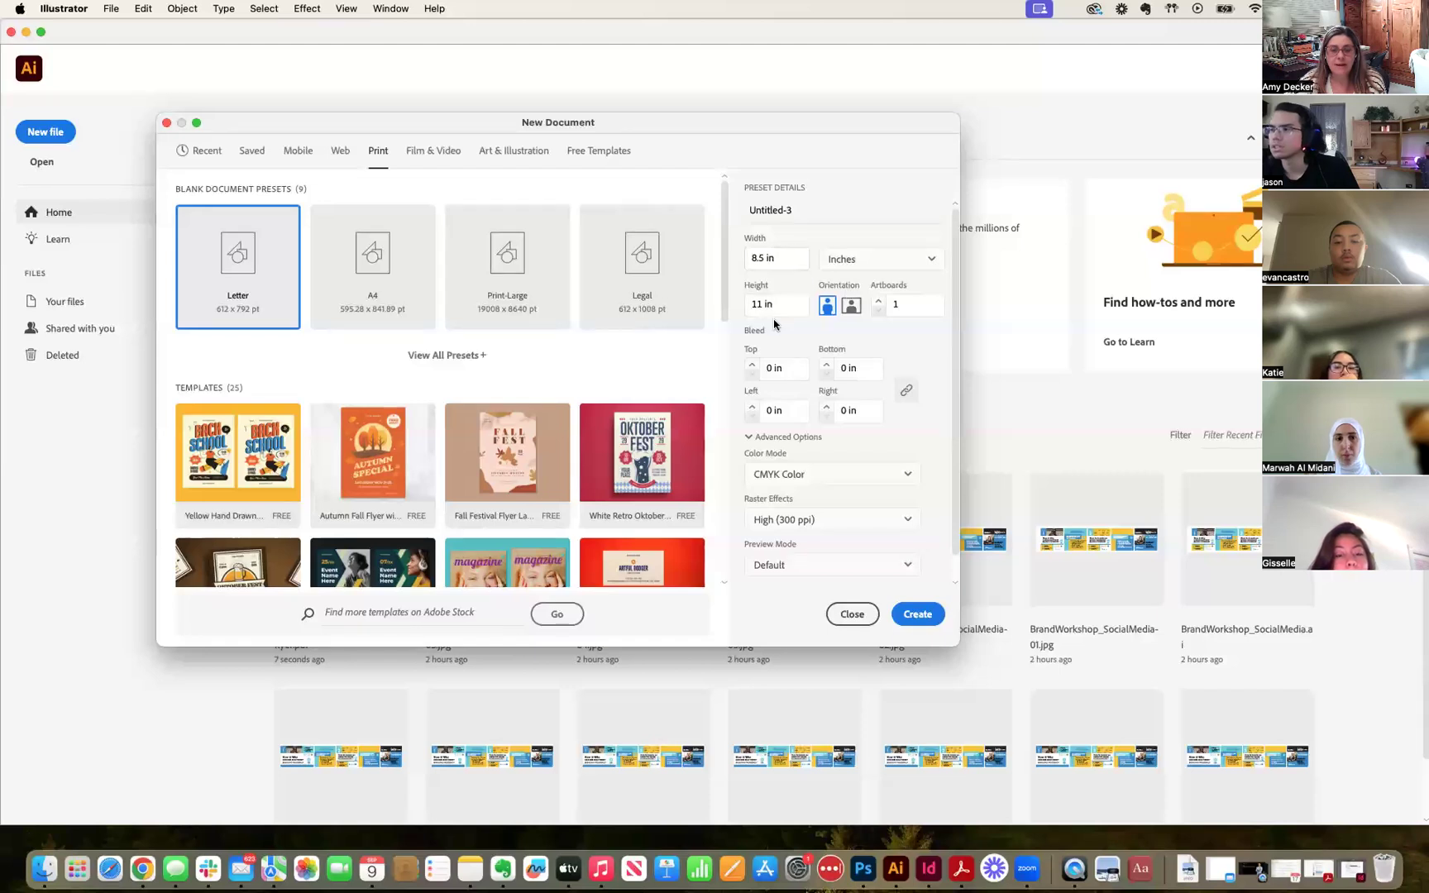
left_click(852, 306)
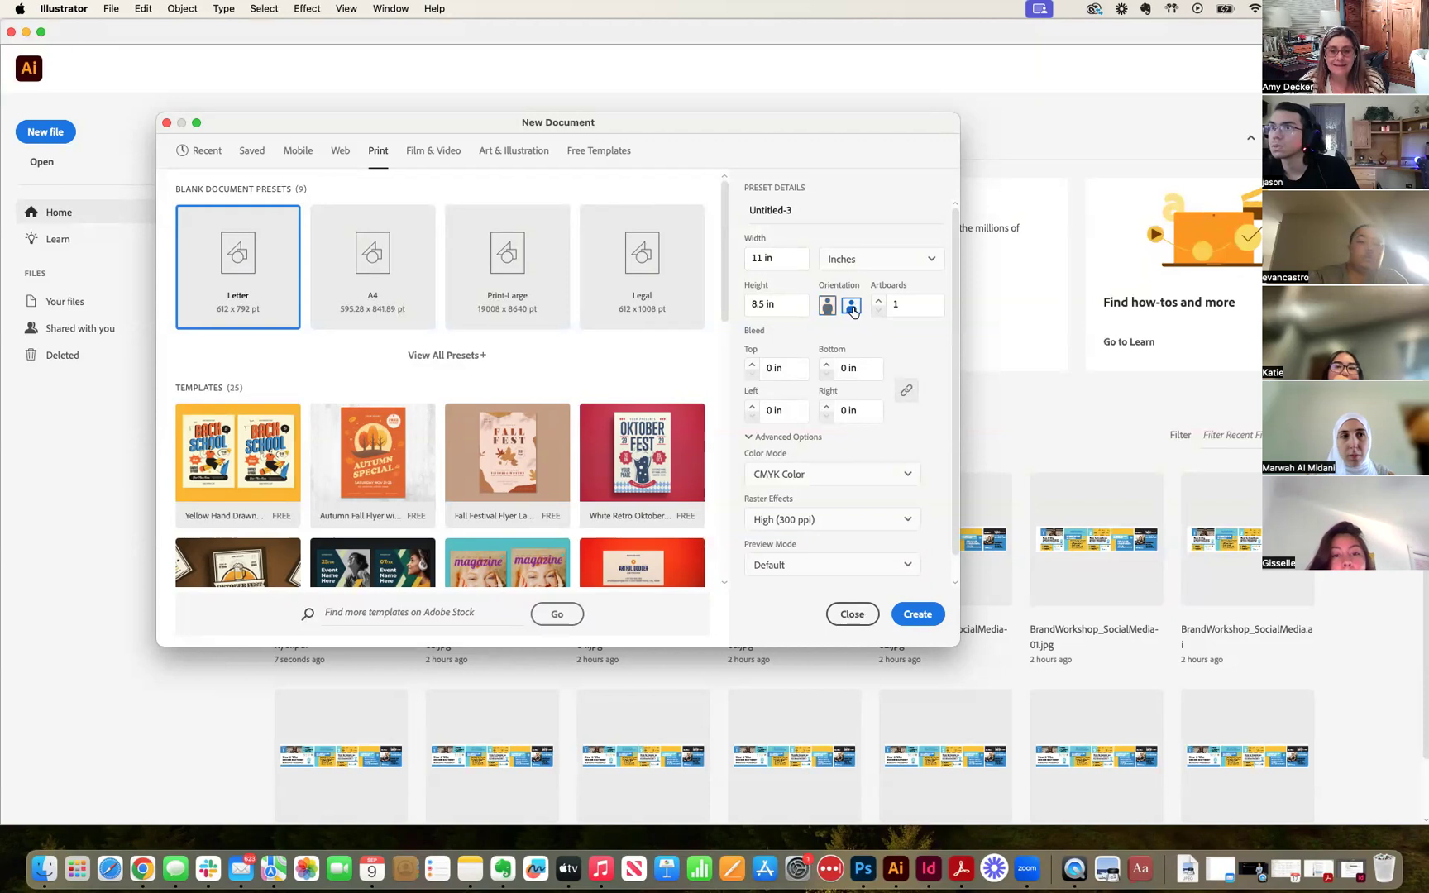
left_click(879, 301)
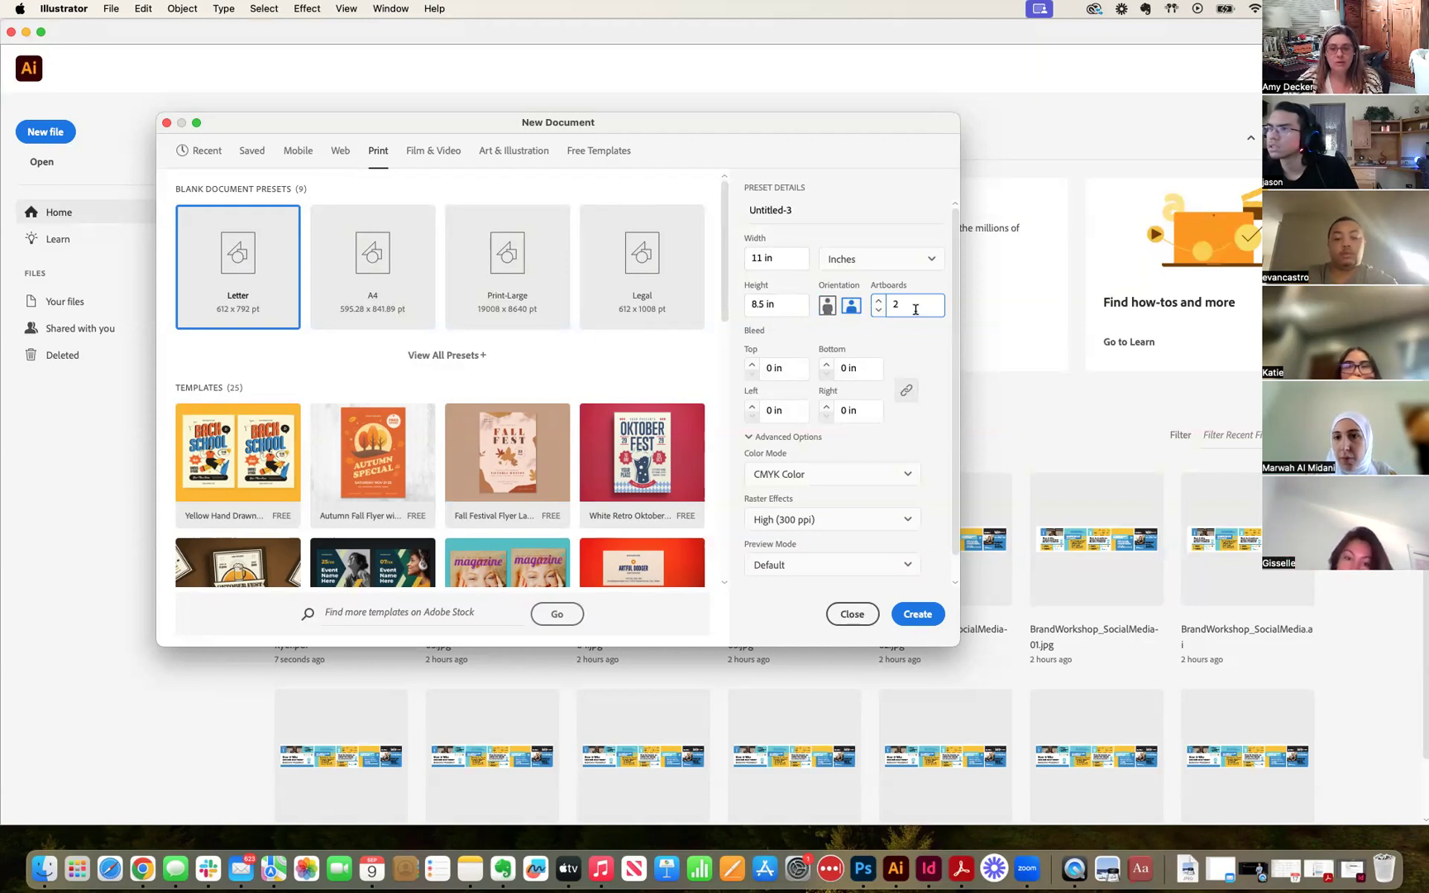
left_click(916, 616)
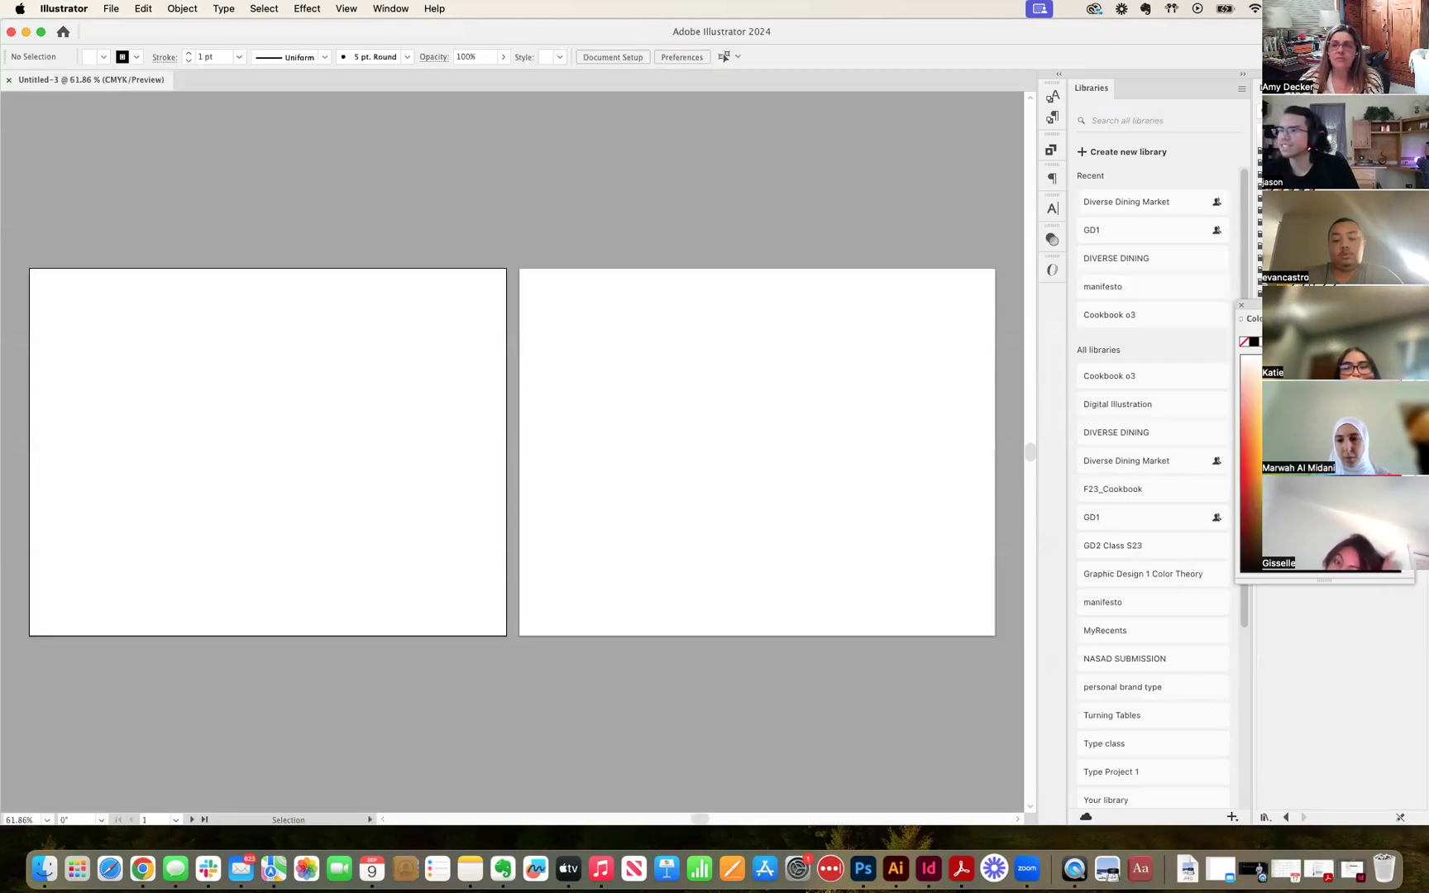
Switch the workspace to Tracing.
left_click(1421, 74)
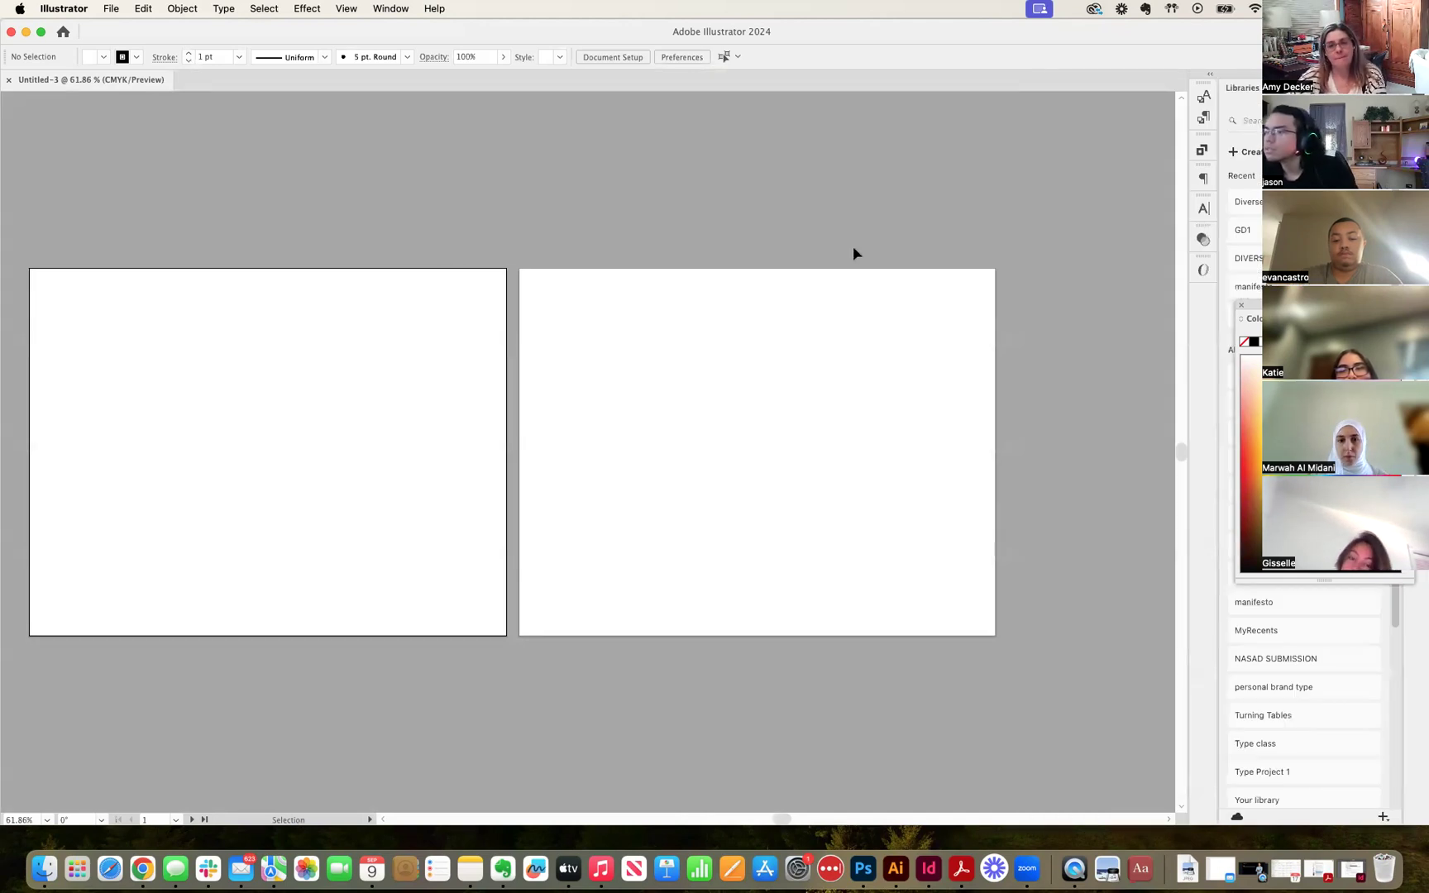
left_click_drag(699, 189, 778, 159)
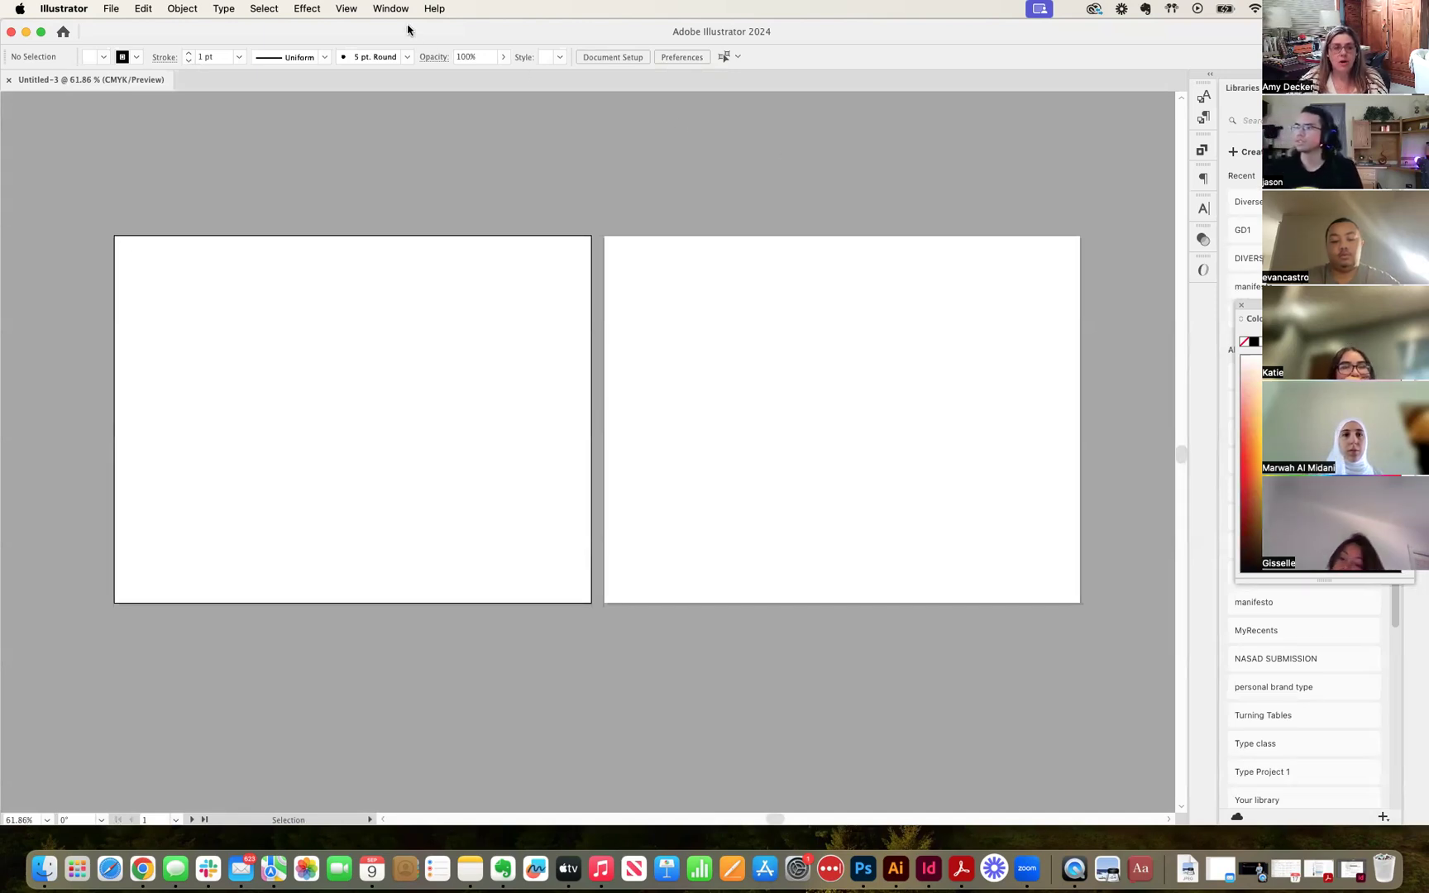
left_click(390, 8)
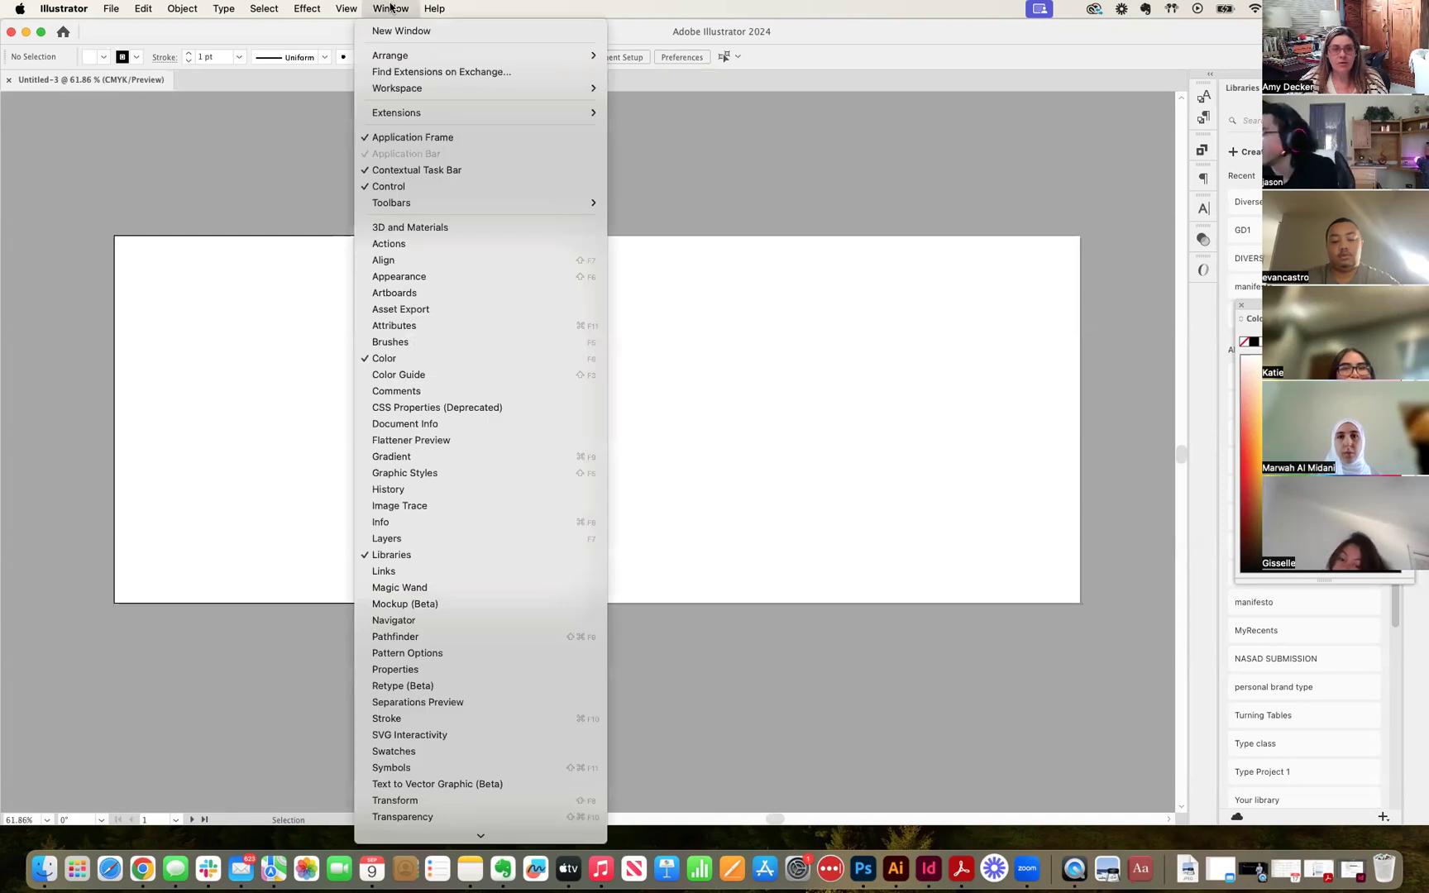
mouse_move(395, 91)
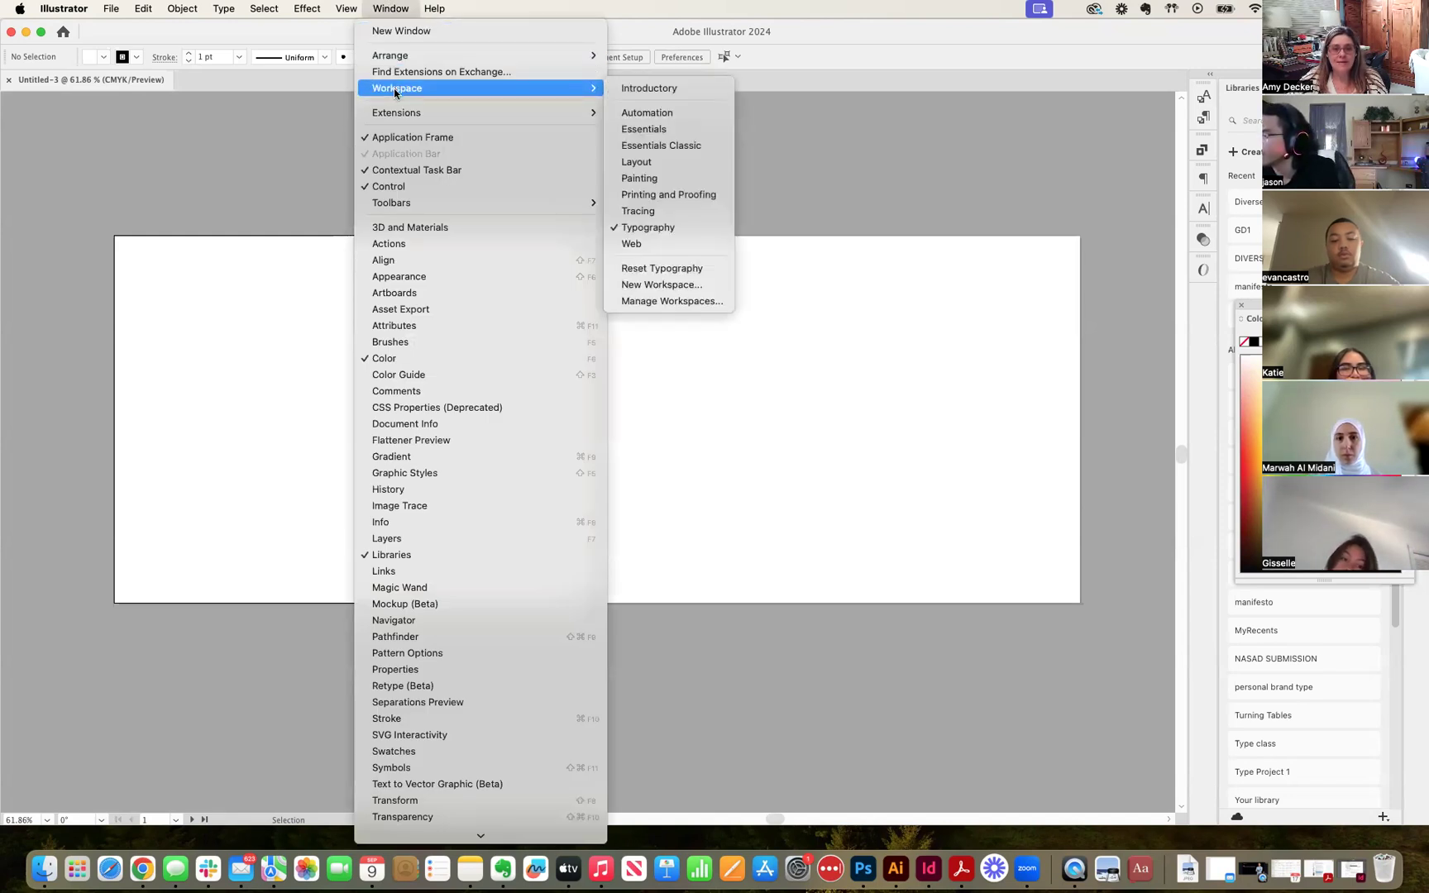
left_click(645, 212)
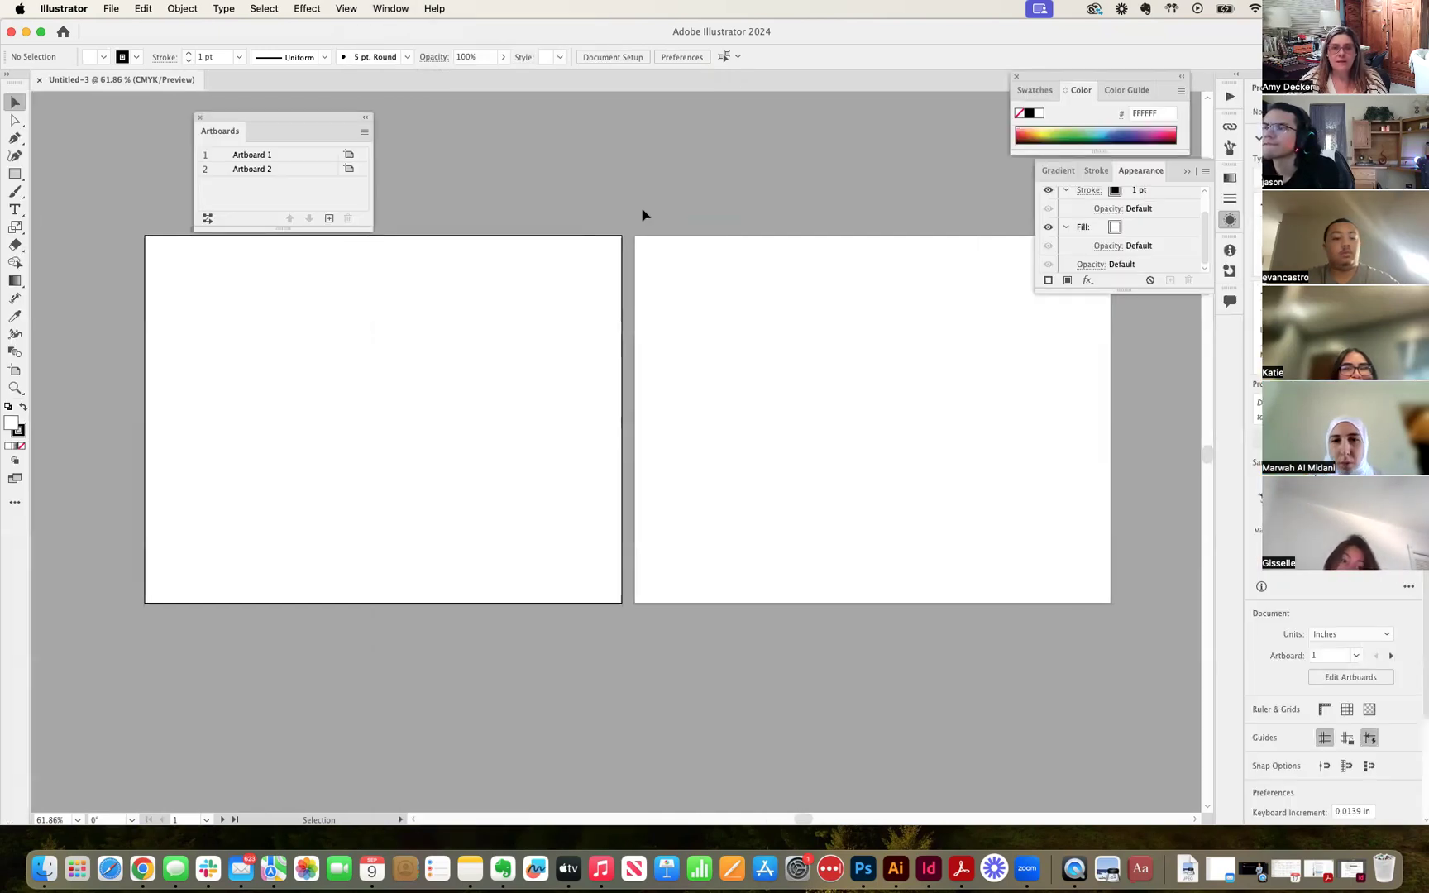
left_click(395, 8)
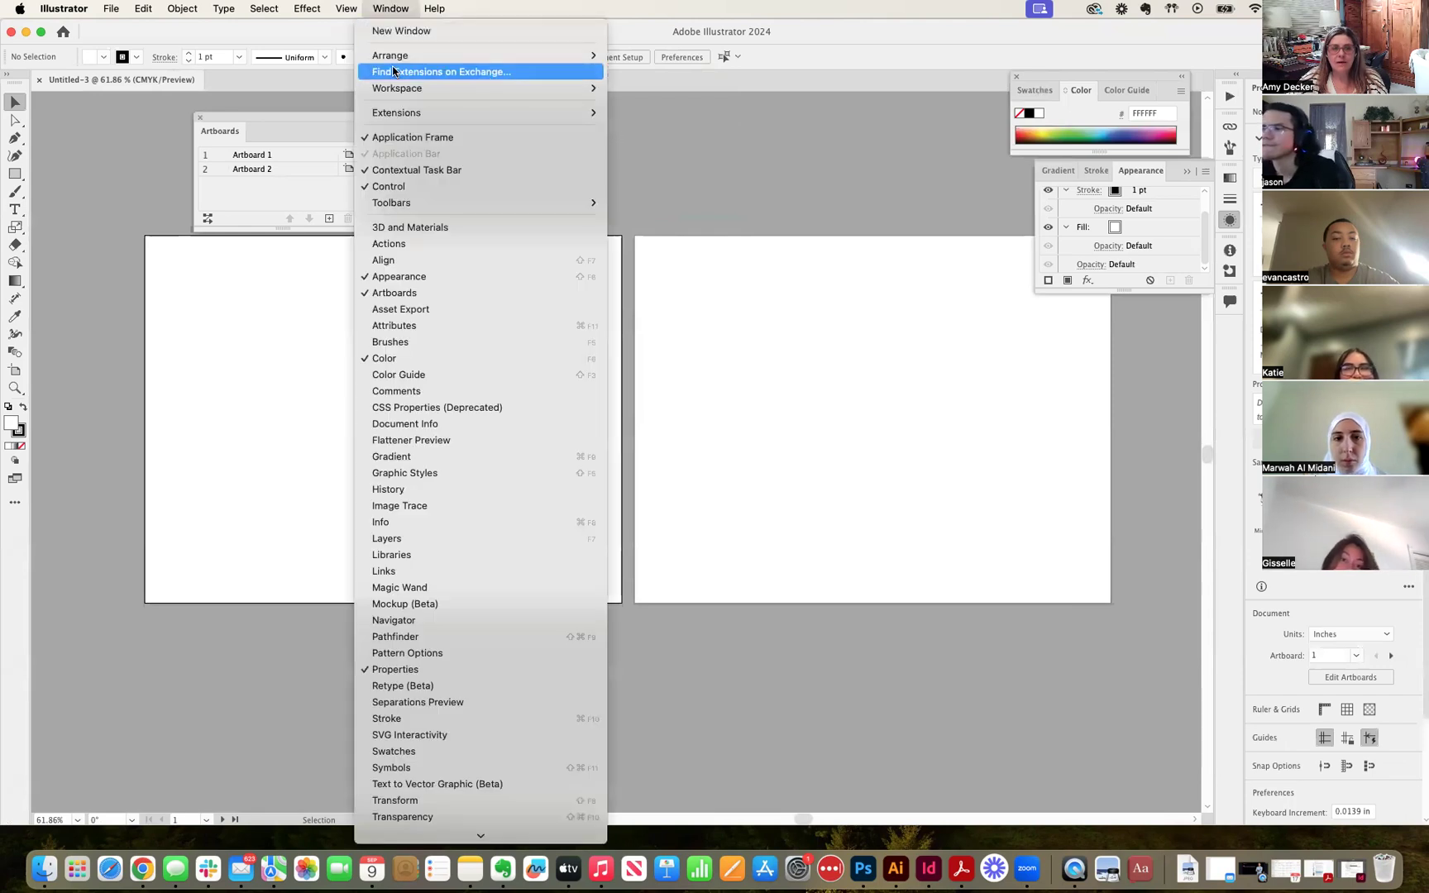
mouse_move(395, 88)
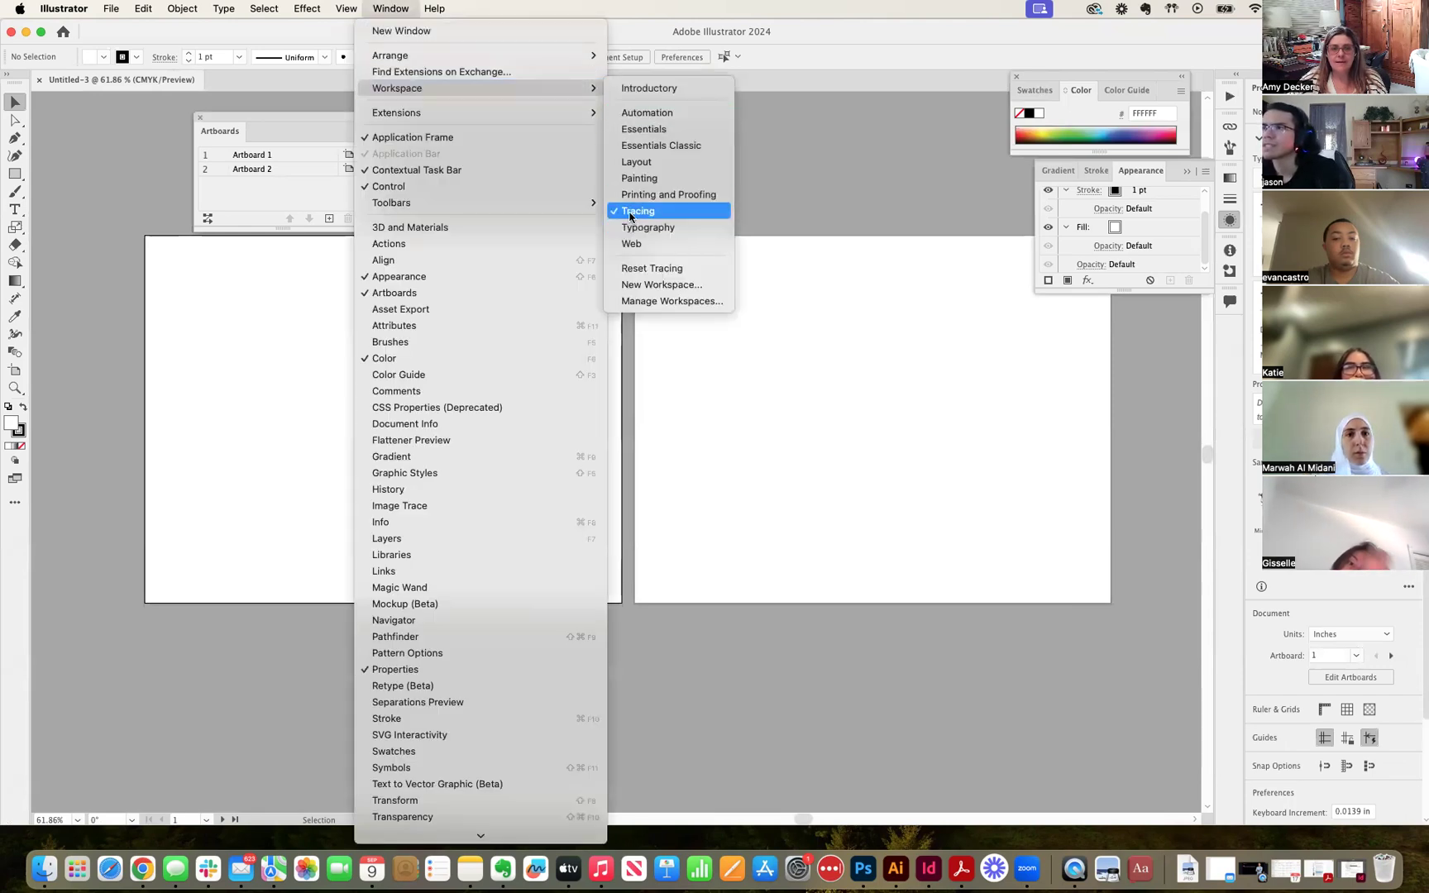
left_click(629, 212)
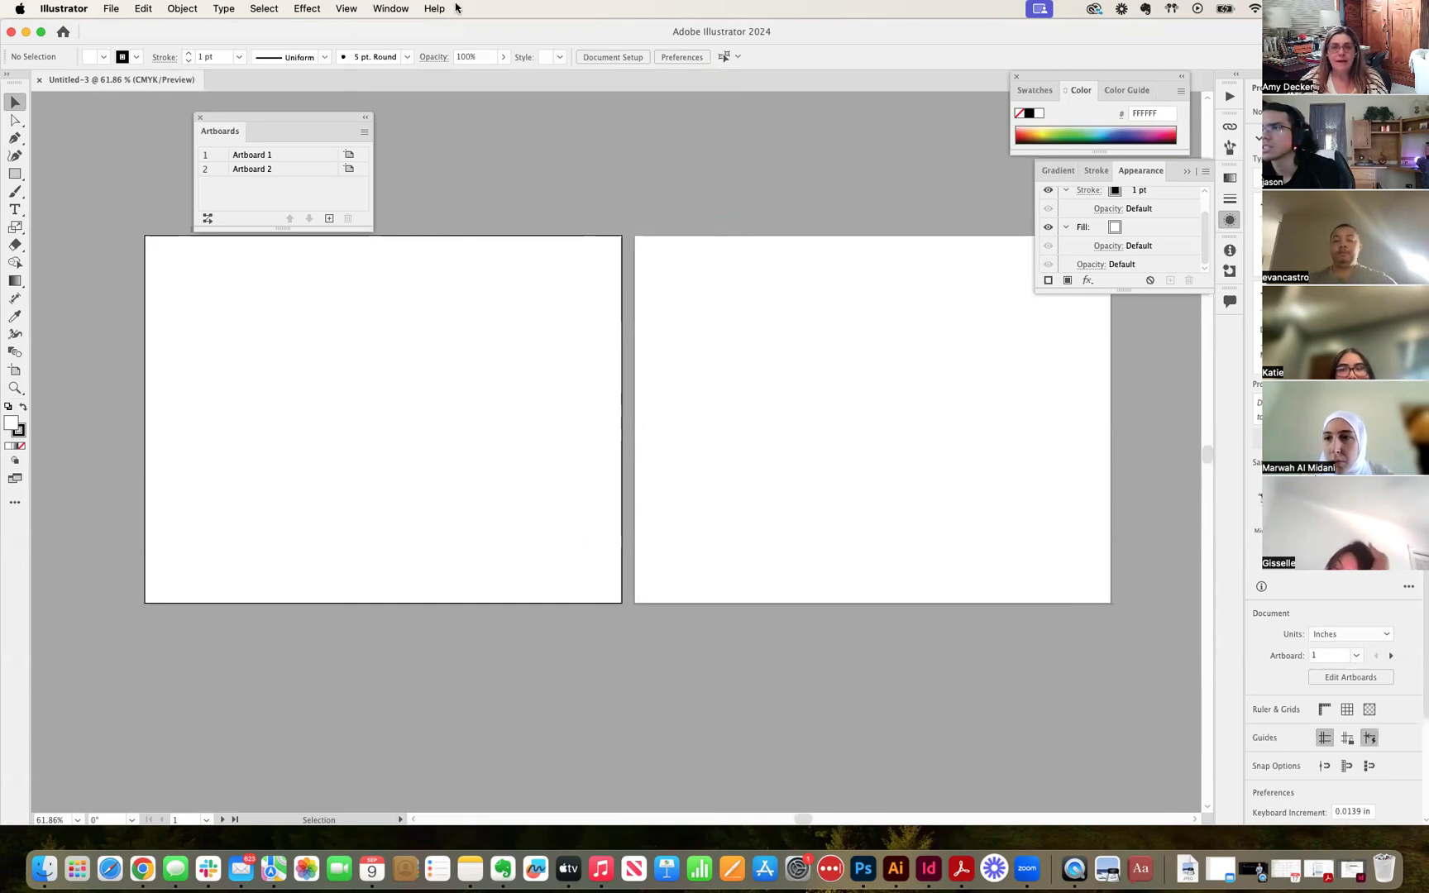
Show the layers list and rename the document's only layer as Sketch.
left_click(382, 7)
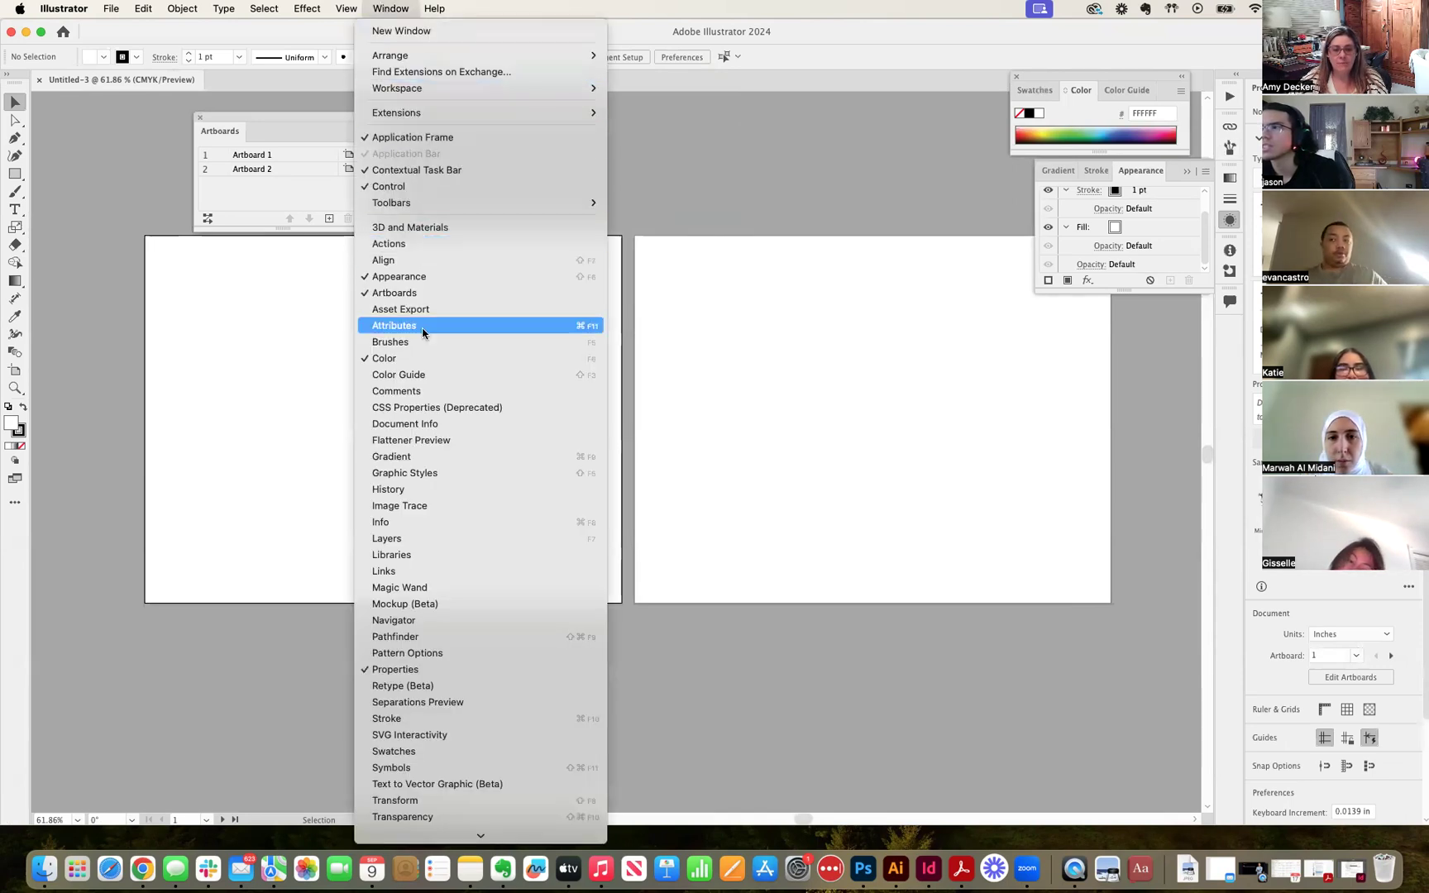
left_click(410, 533)
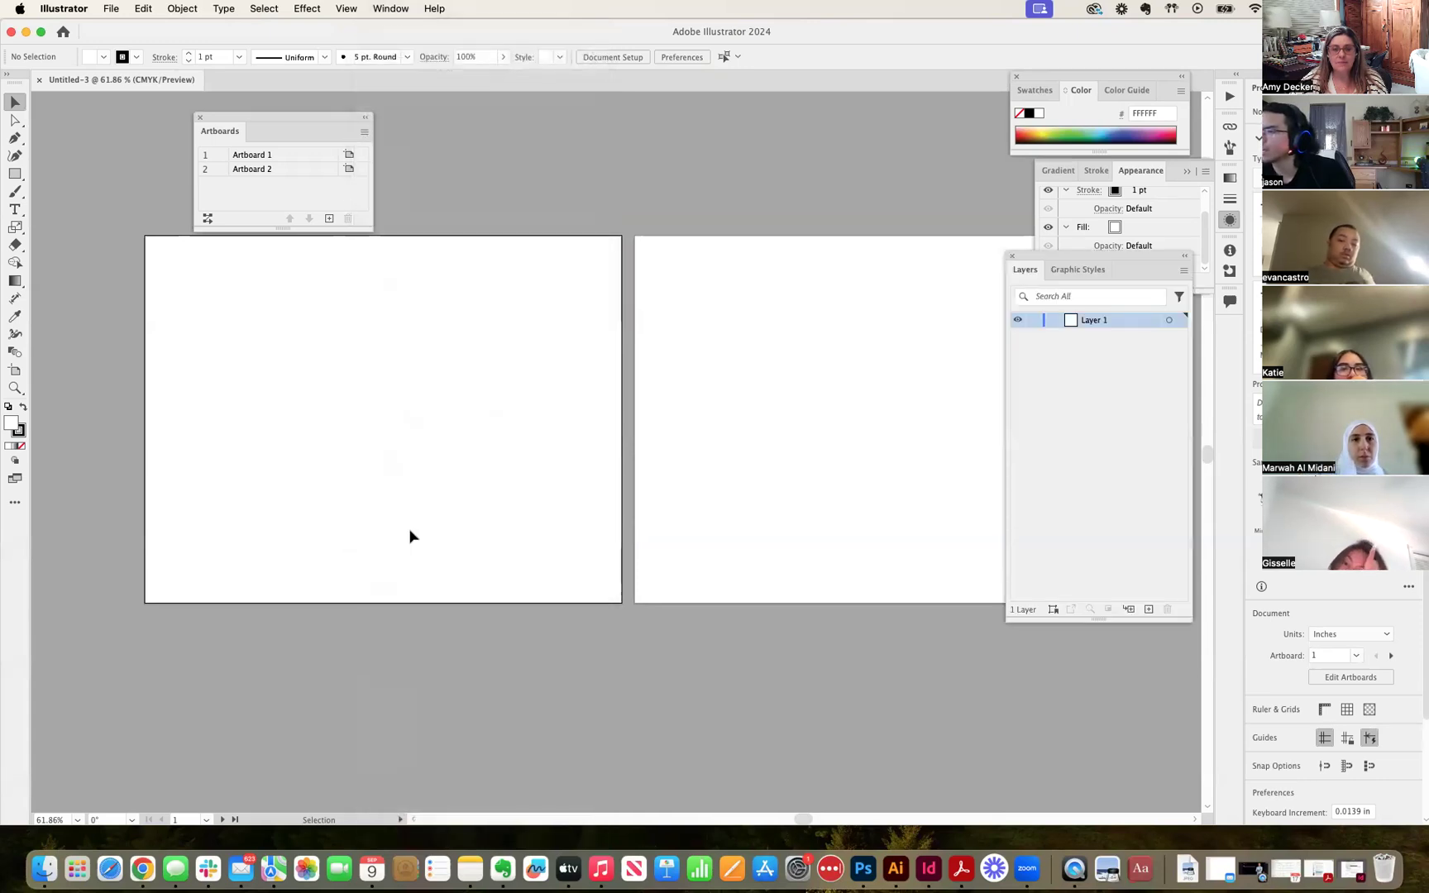
double_click(1096, 321)
type("Sket")
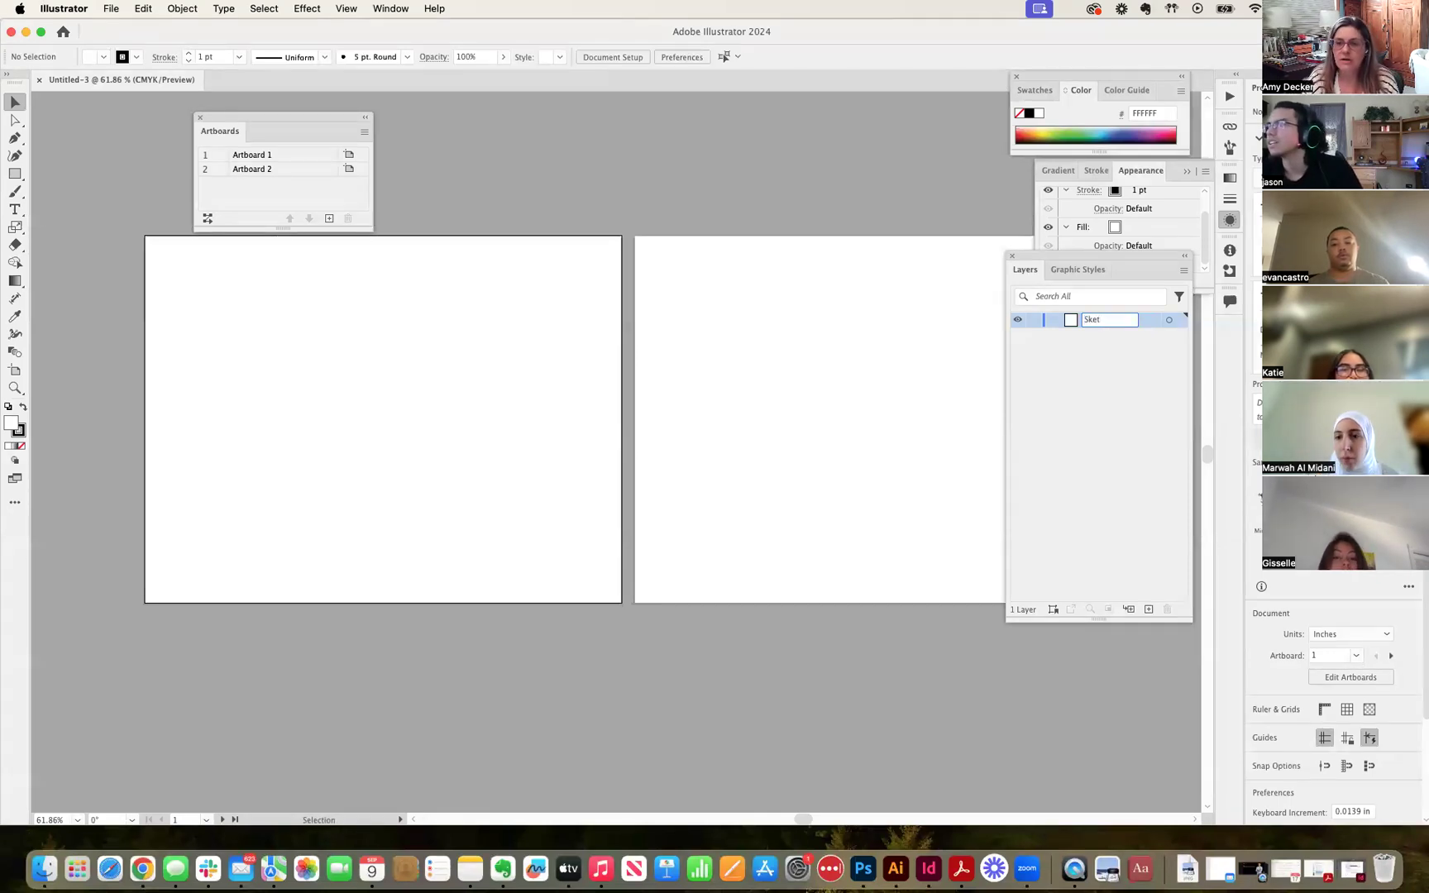
type("ch")
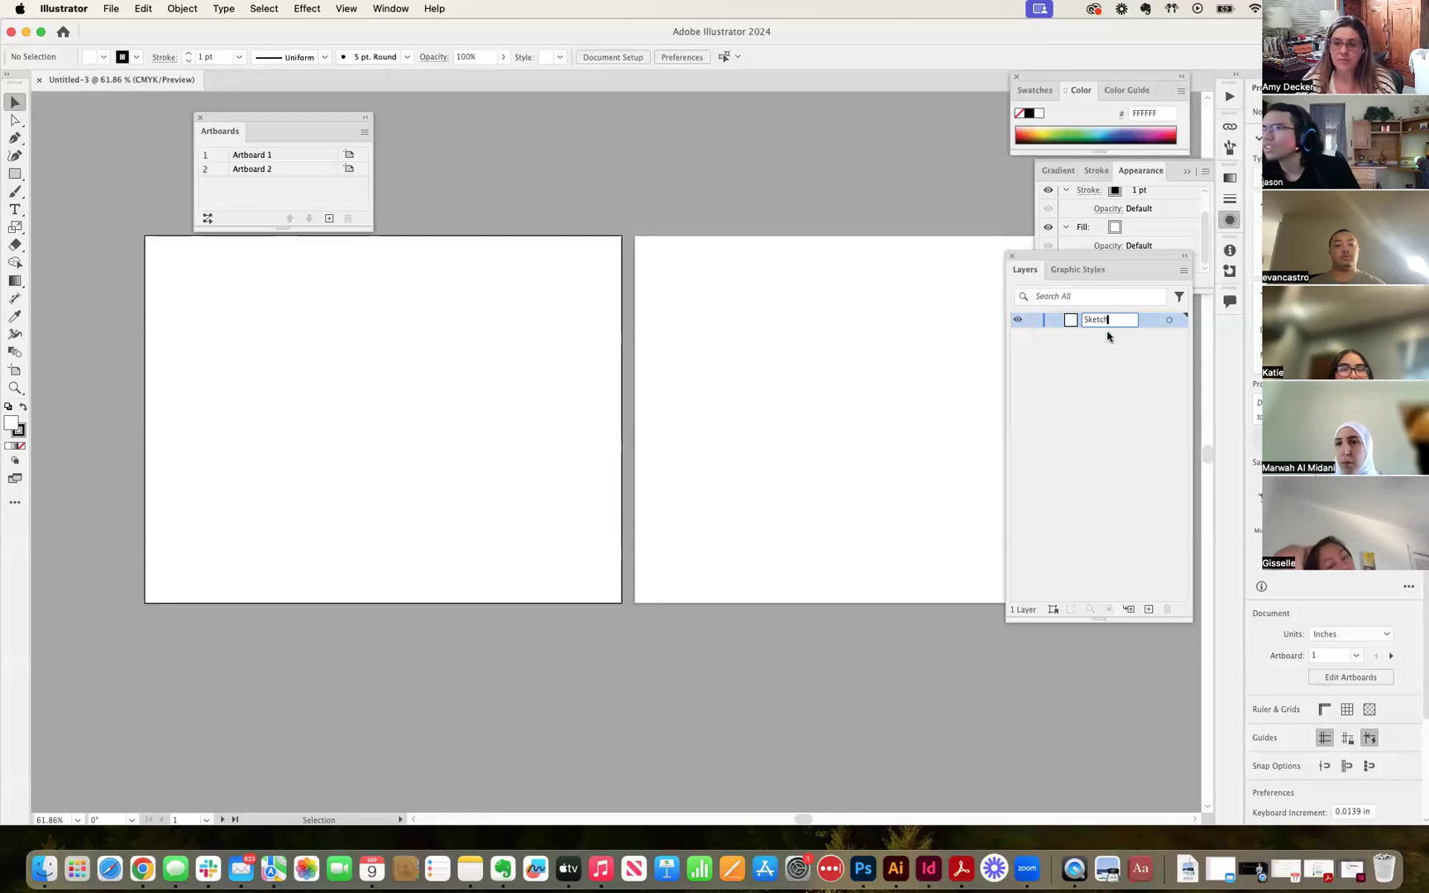
left_click(1107, 361)
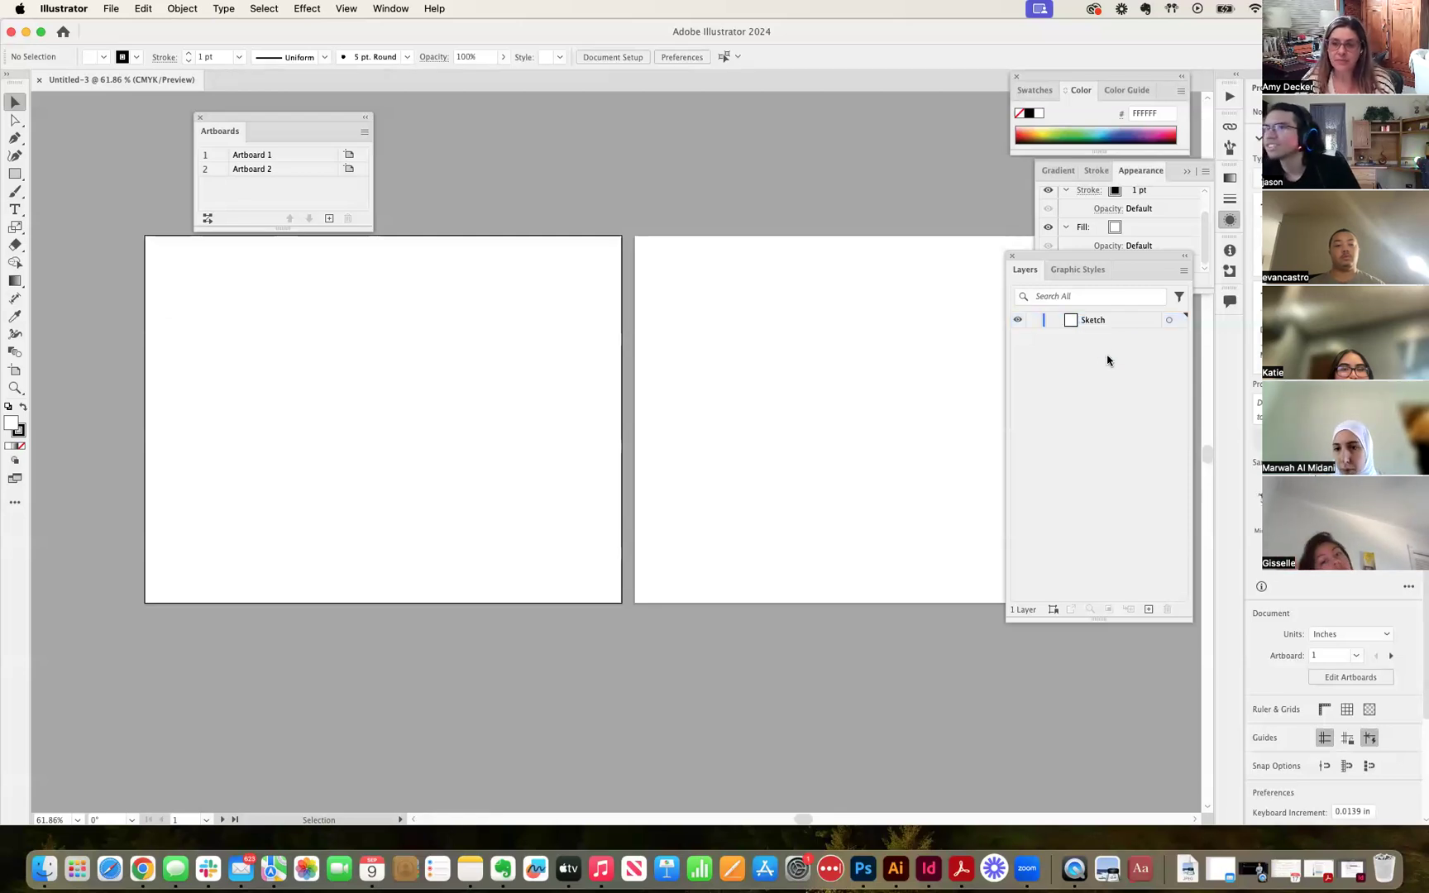
Add a layer named Art above Sketch and move the floating layers list over the second artboard.
left_click(1149, 610)
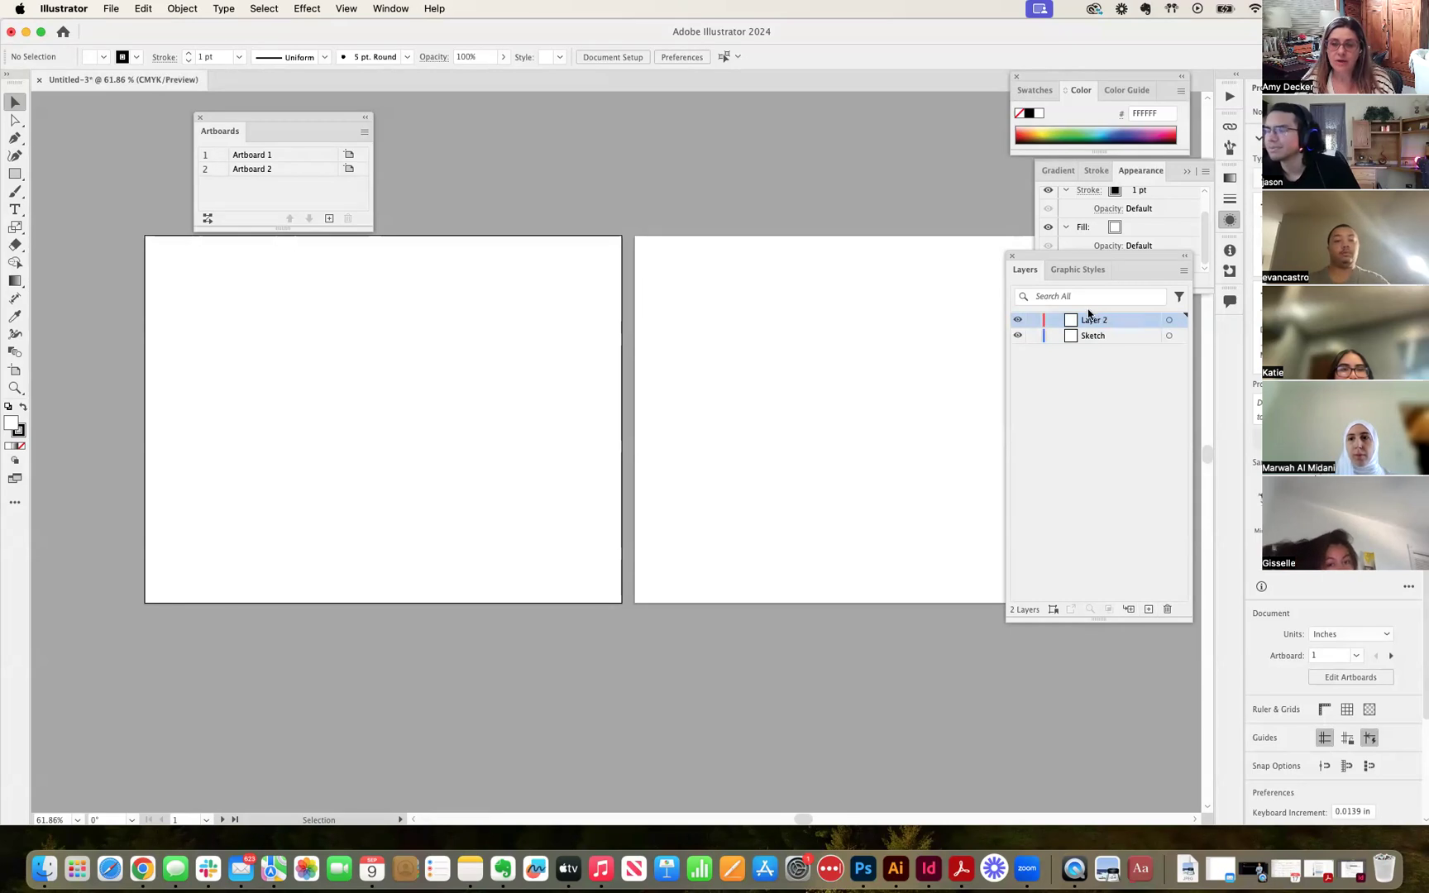
key("t")
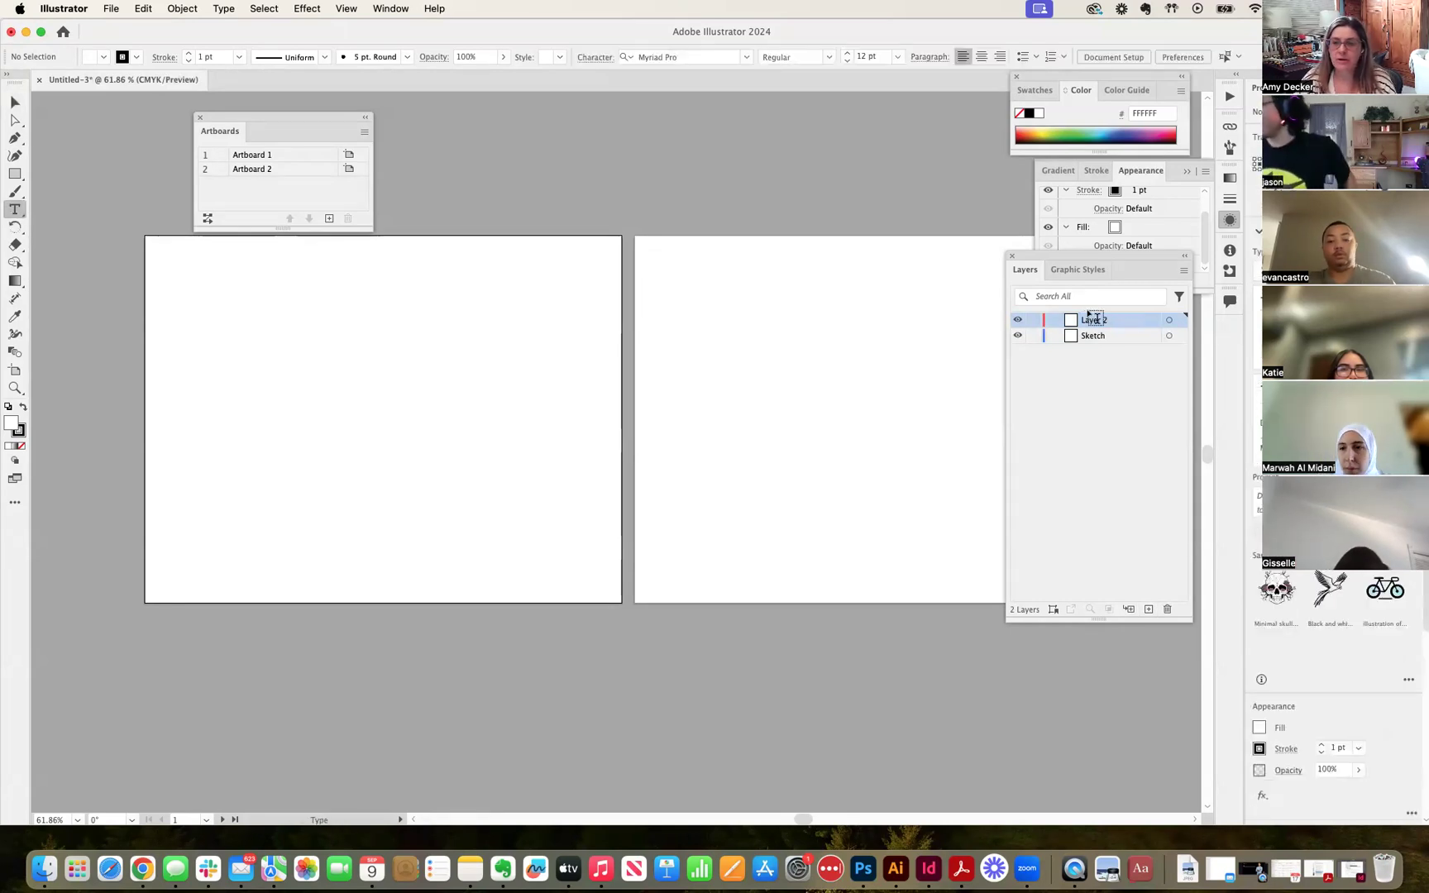
double_click(1099, 322)
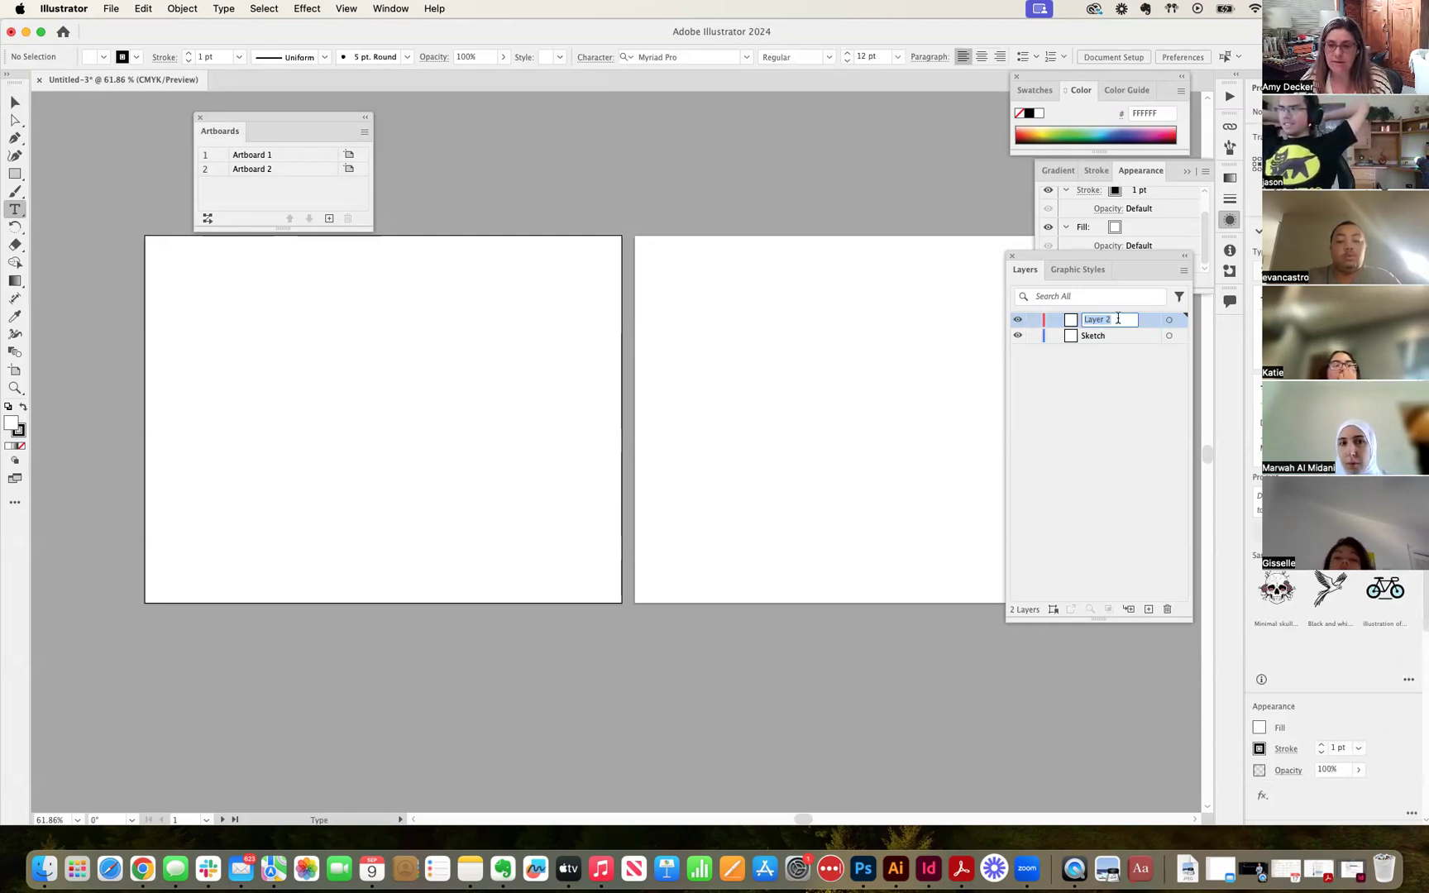
type("Art")
left_click(1120, 432)
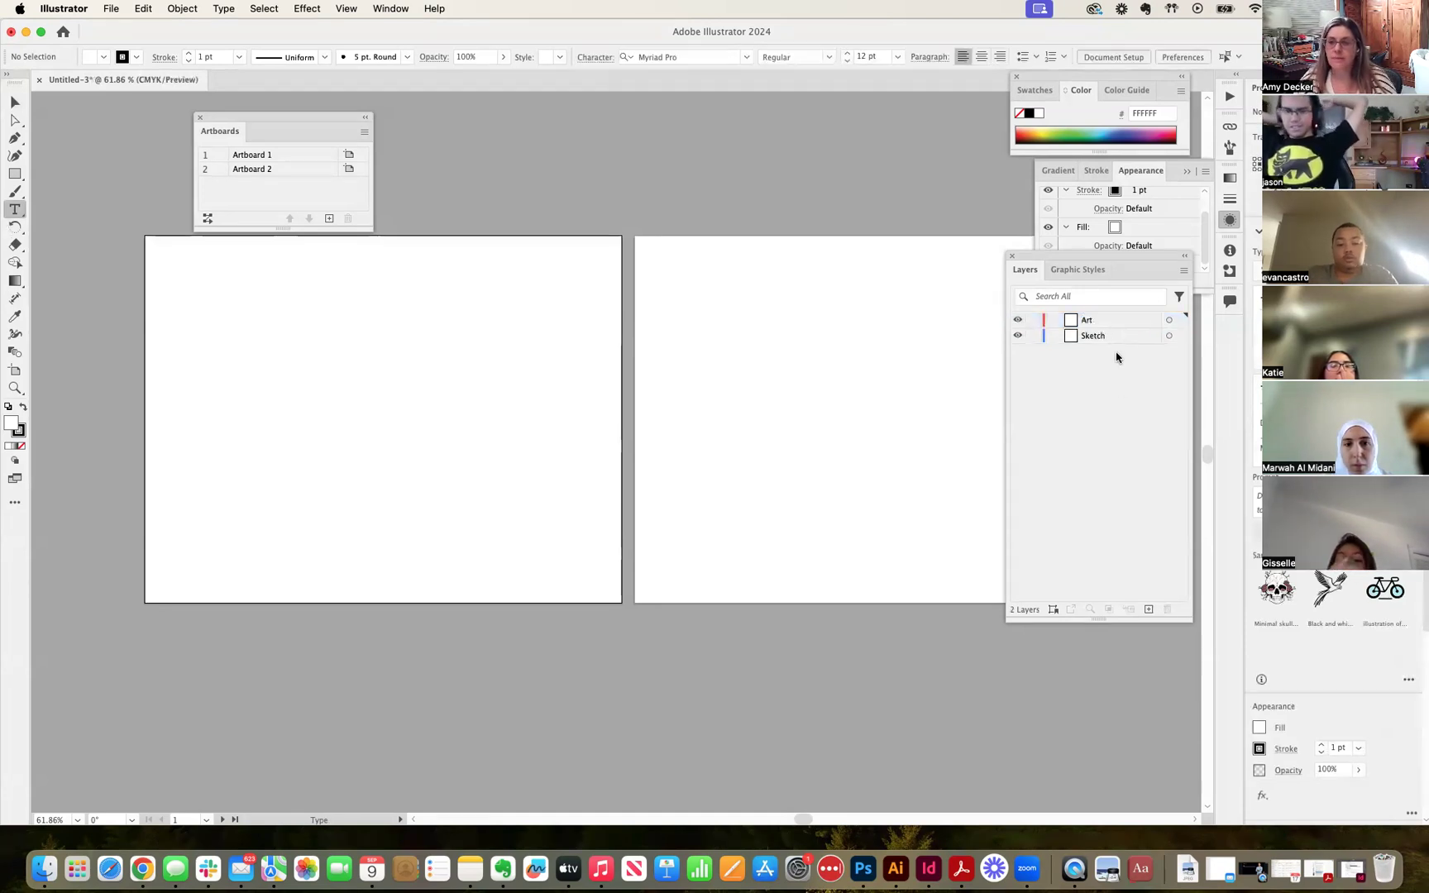
left_click_drag(1081, 256, 800, 151)
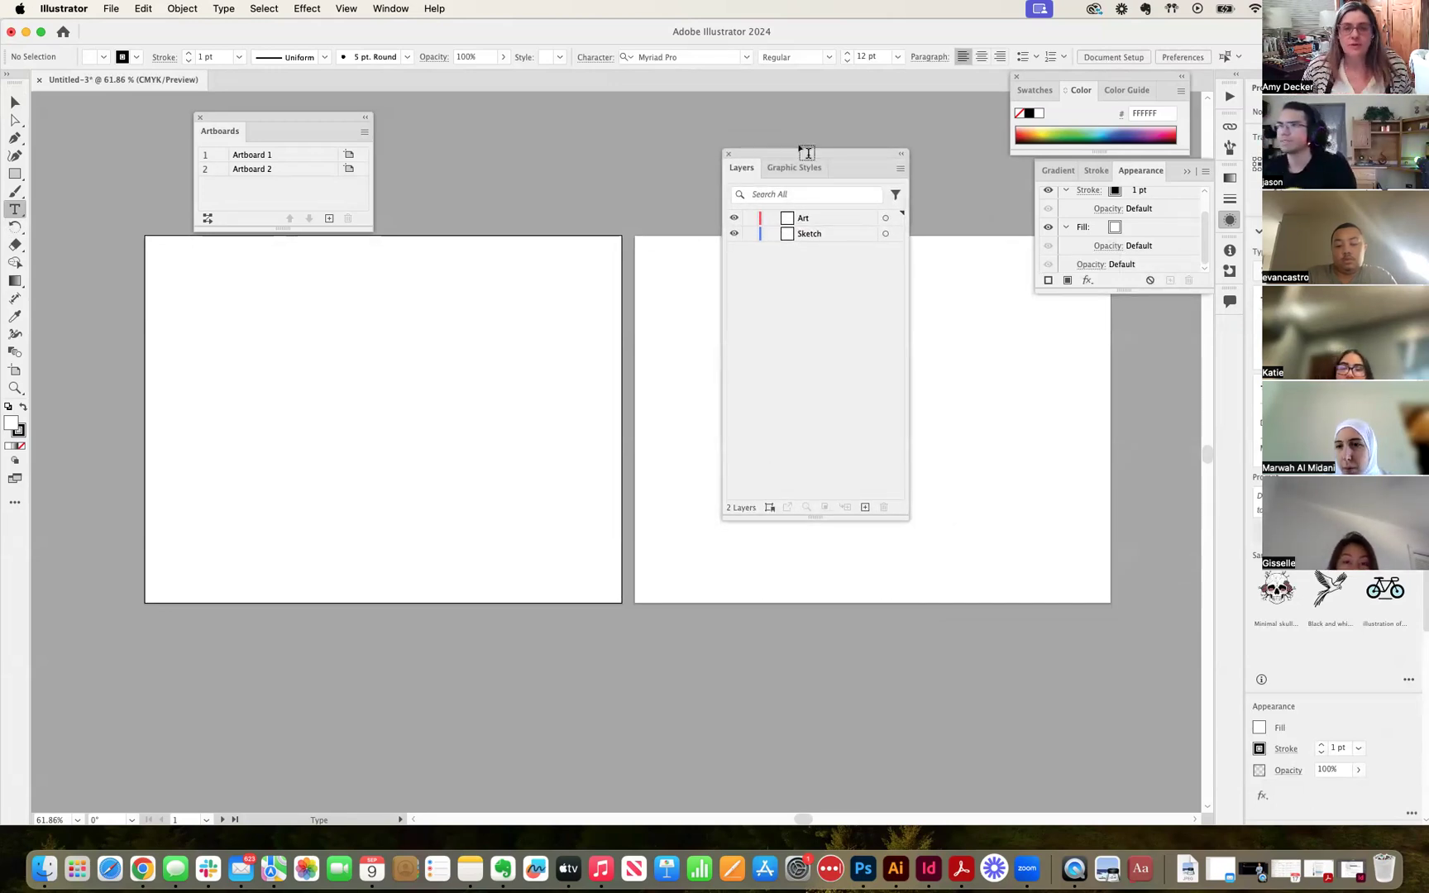
On the Sketch layer, draw a rectangle about 2.23 by 1.97 in on the first artboard and fill it with blue 299DE5.
left_click(810, 239)
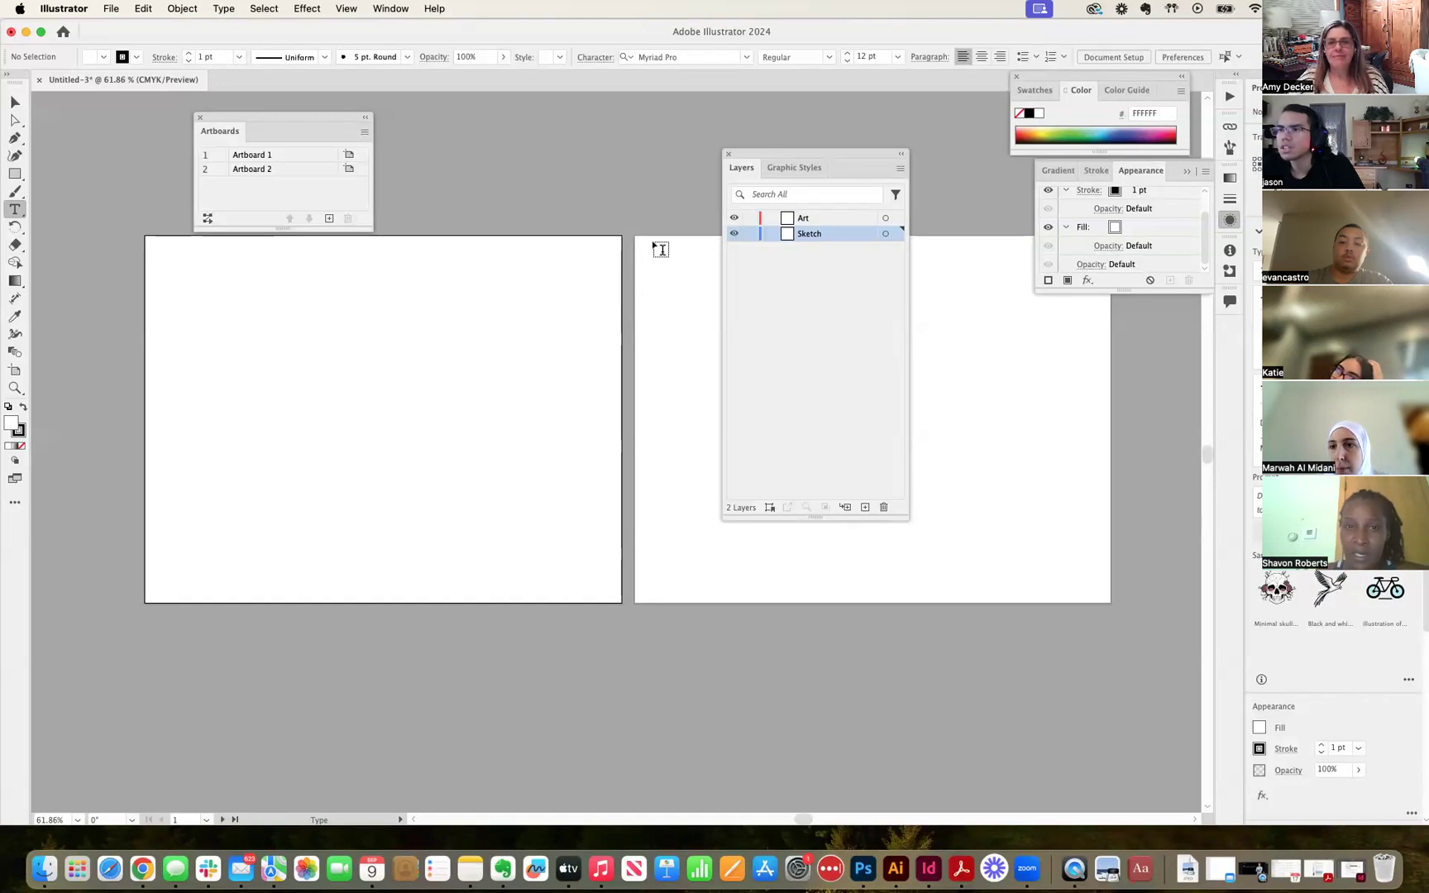
left_click(14, 174)
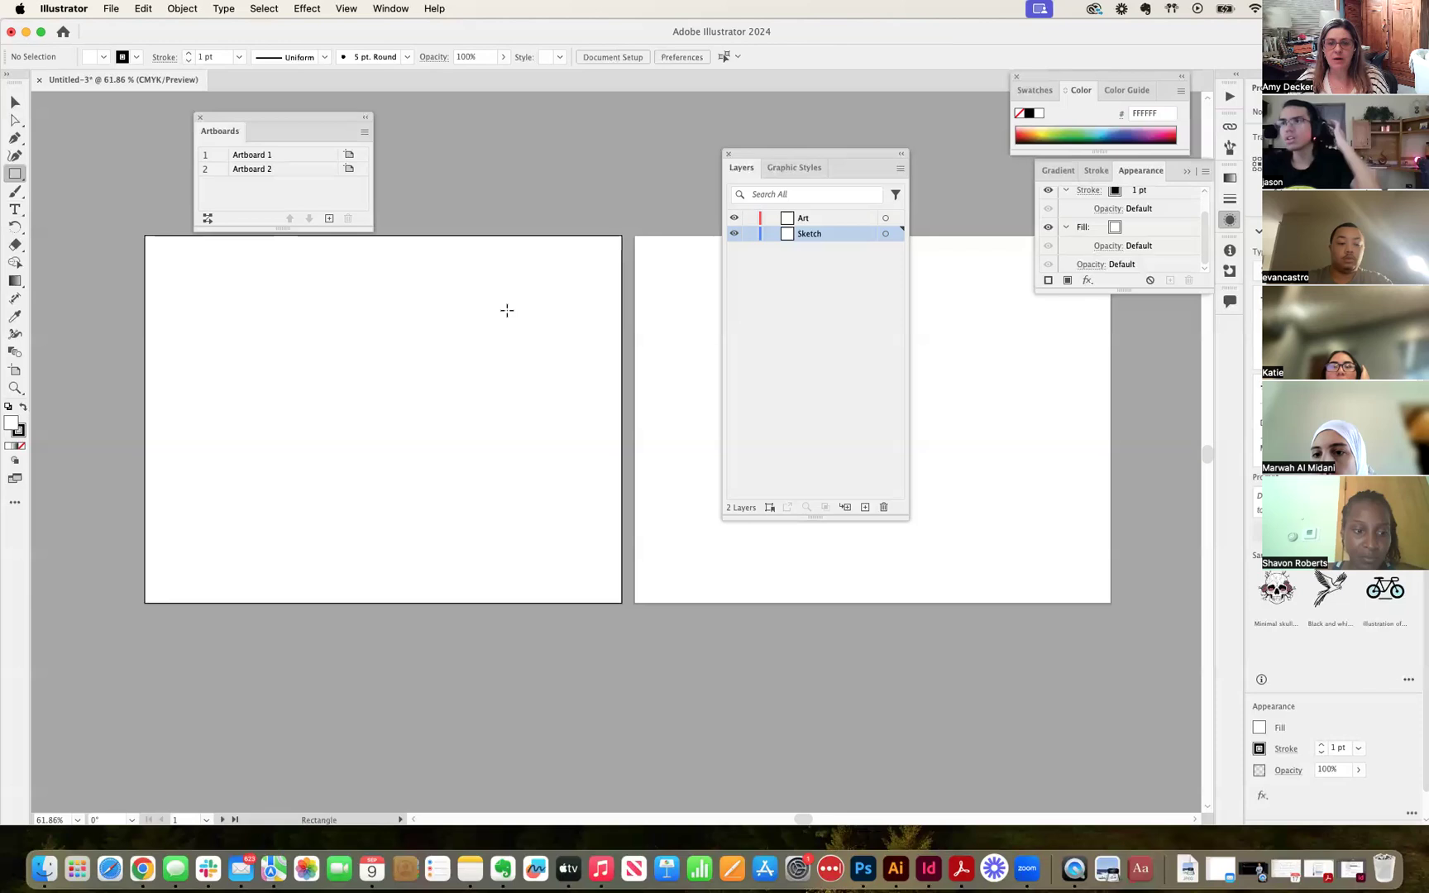
left_click_drag(287, 305, 383, 390)
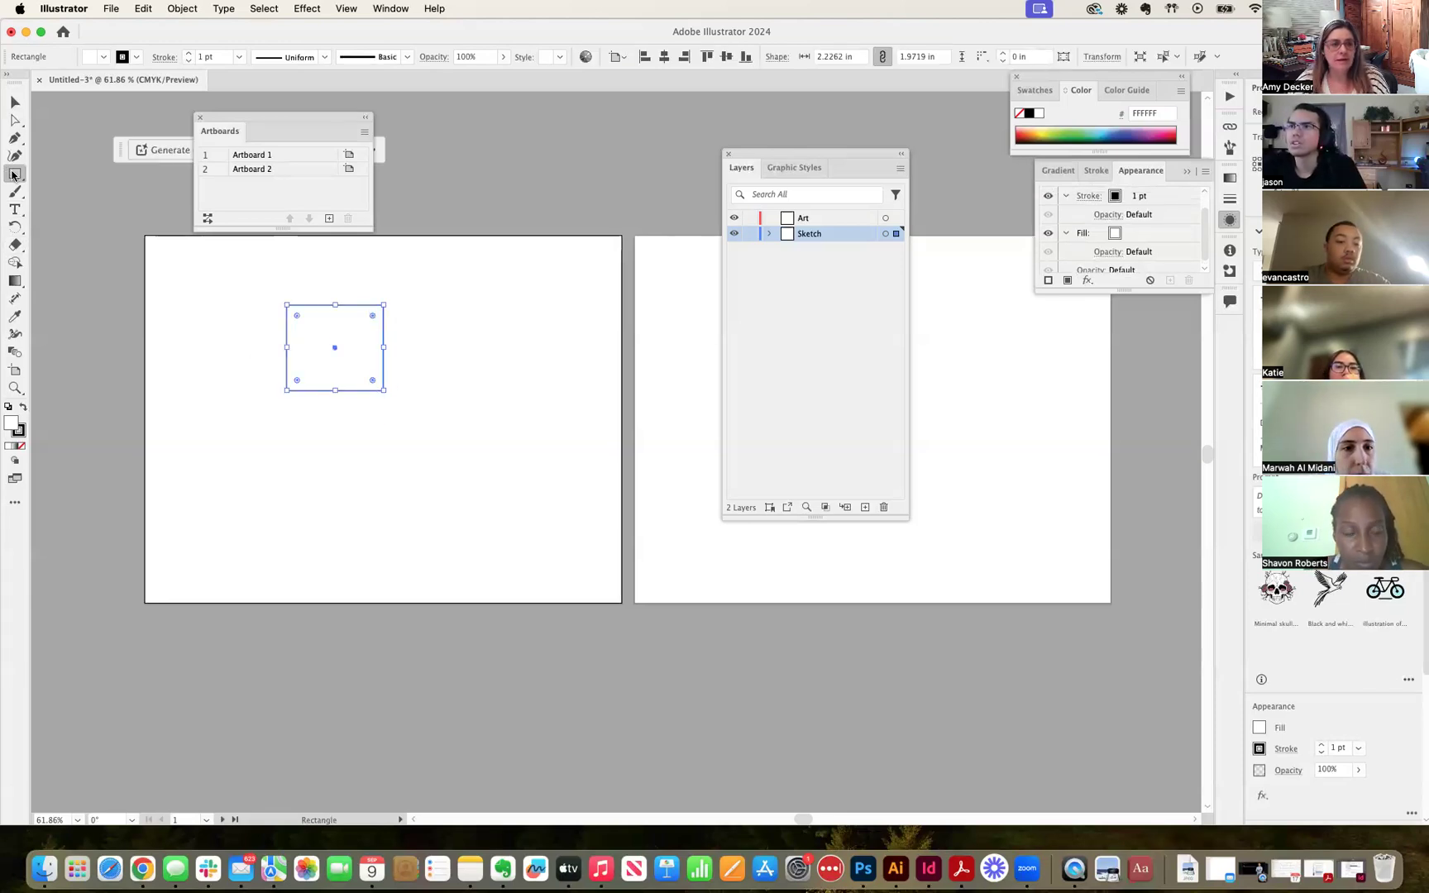
double_click(10, 424)
left_click(671, 364)
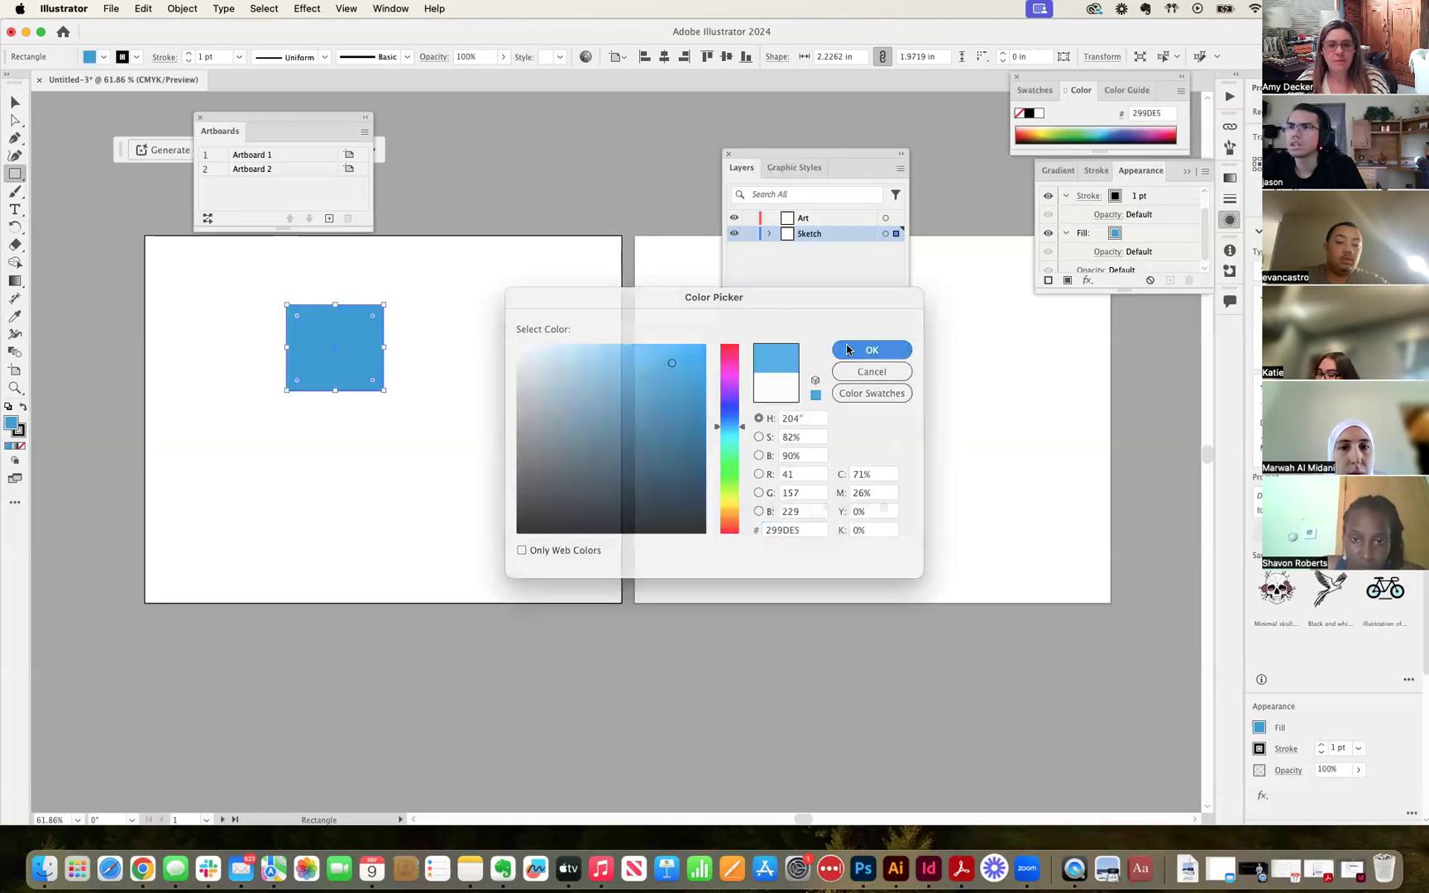
left_click(871, 350)
Enlarge the blue rectangle to about 4.72 by 3.52 in and place a duplicate to its right.
key("v")
mouse_move(349, 373)
left_mouse_down()
mouse_move(265, 371)
mouse_move(409, 454)
left_mouse_up()
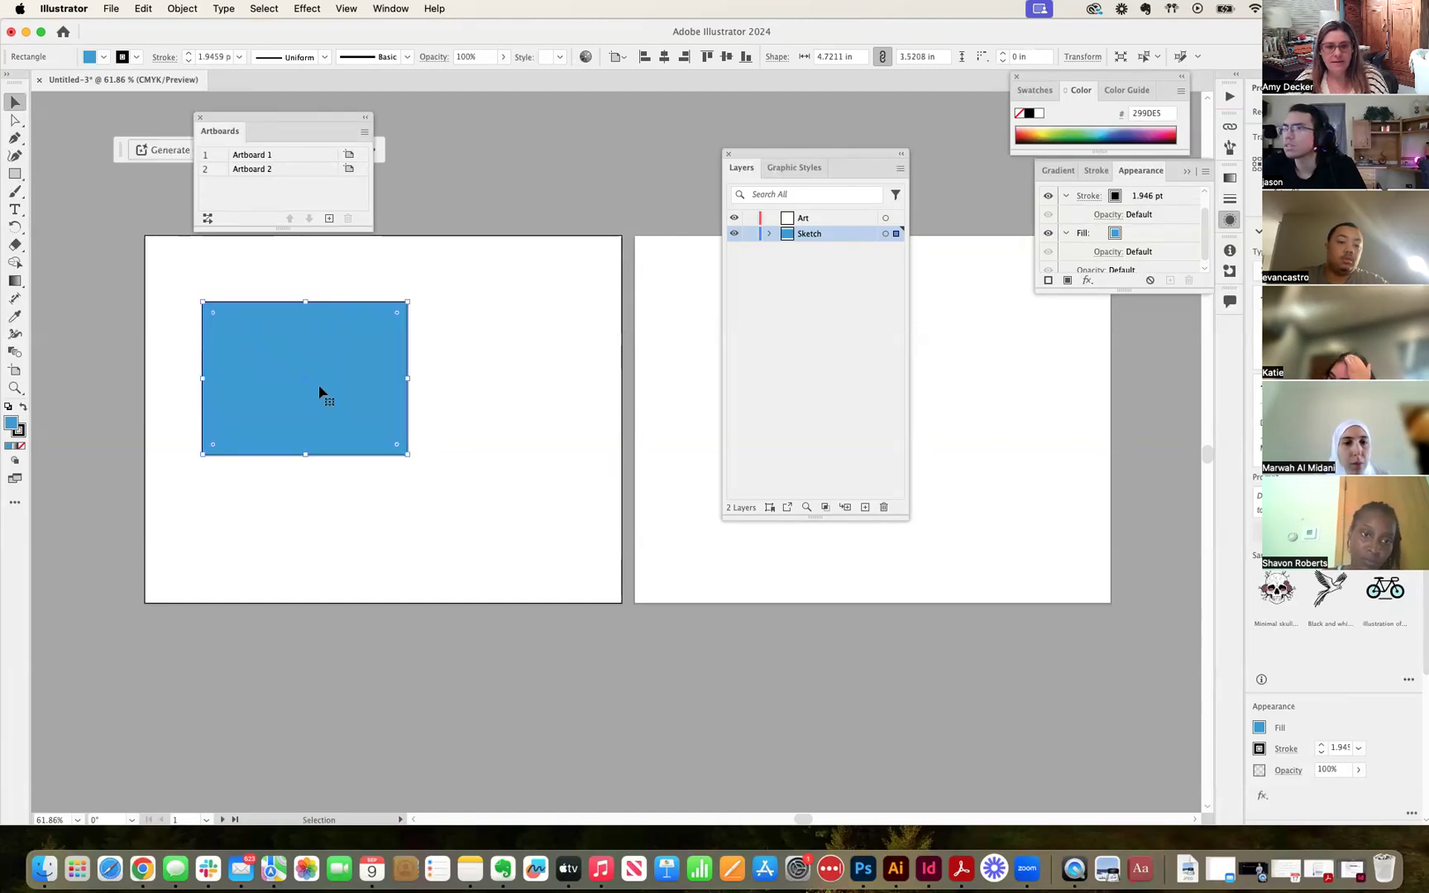
left_click_drag(295, 383, 531, 383)
Fill the duplicate rectangle with magenta E03092.
double_click(14, 425)
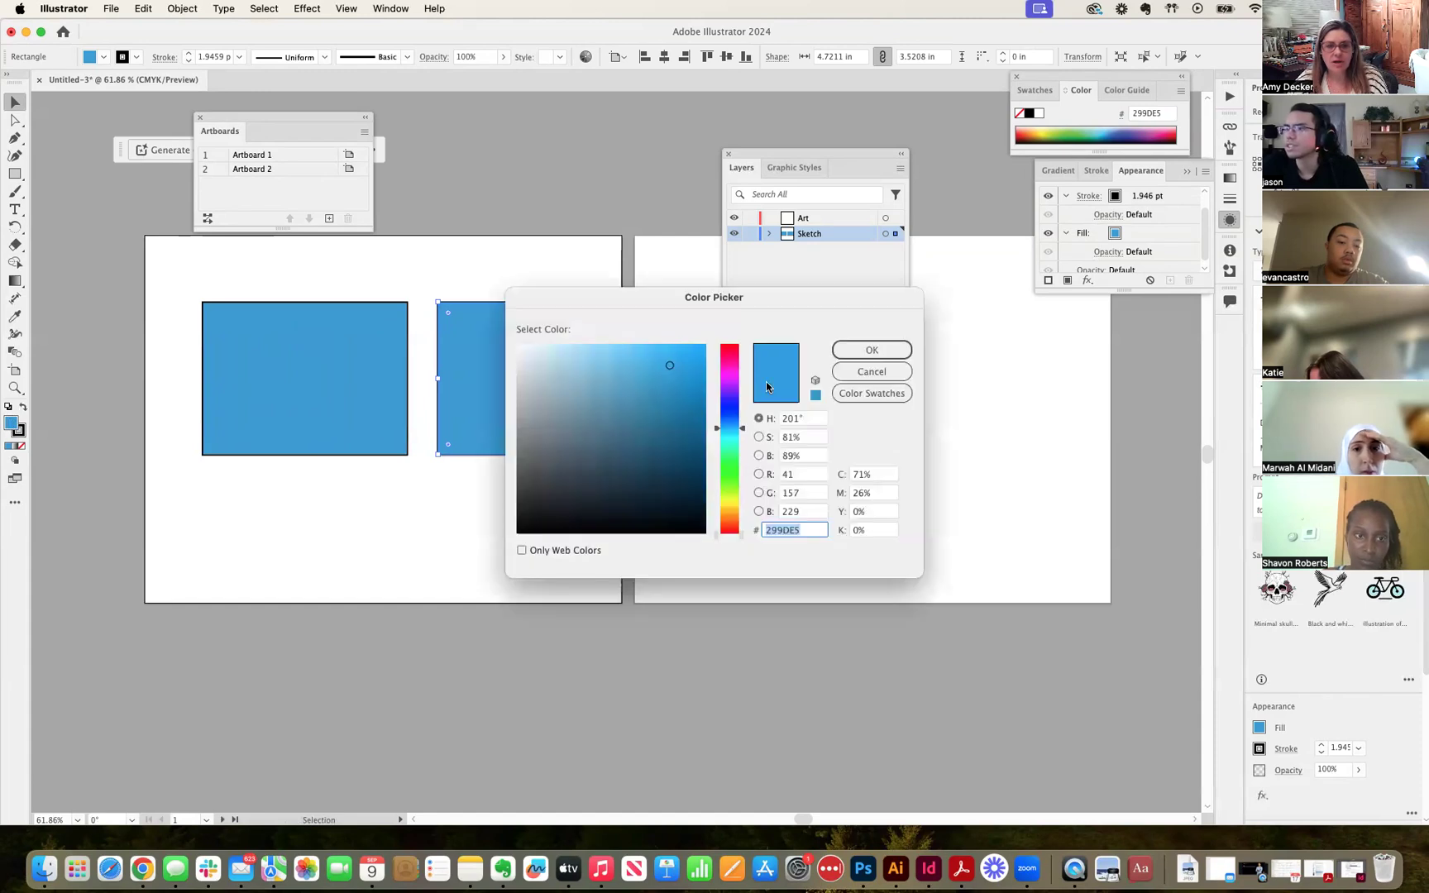
left_click(735, 366)
left_click(852, 350)
Move both rectangles so the magenta one overlaps the upper-right part of the blue one, and leave the magenta one selected.
left_click_drag(520, 386, 402, 351)
left_click_drag(279, 434, 347, 453)
mouse_move(500, 347)
left_mouse_down()
mouse_move(521, 354)
mouse_move(494, 333)
mouse_move(490, 344)
left_mouse_up()
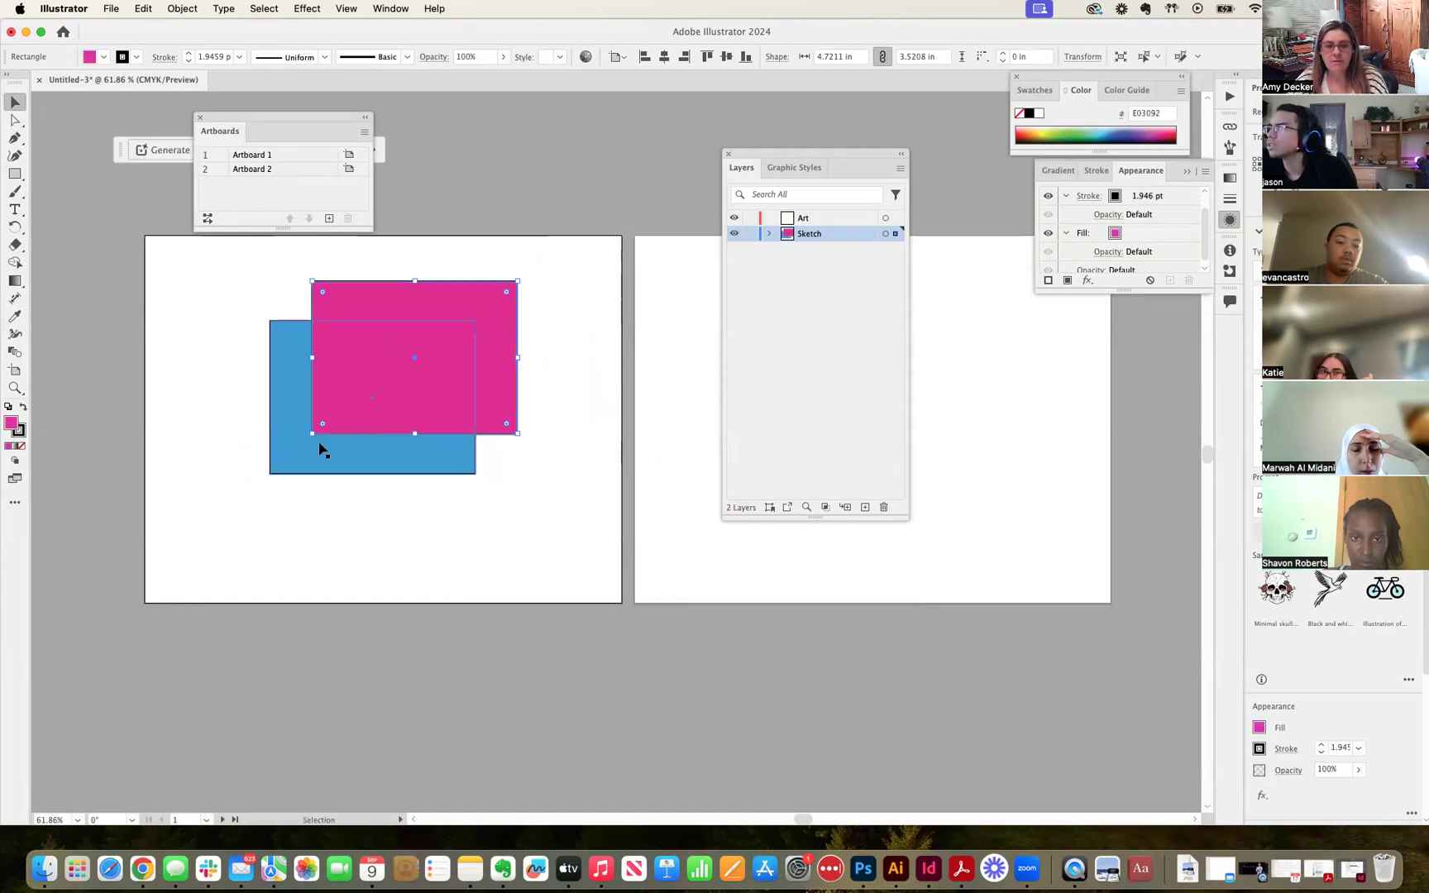
left_click(319, 462)
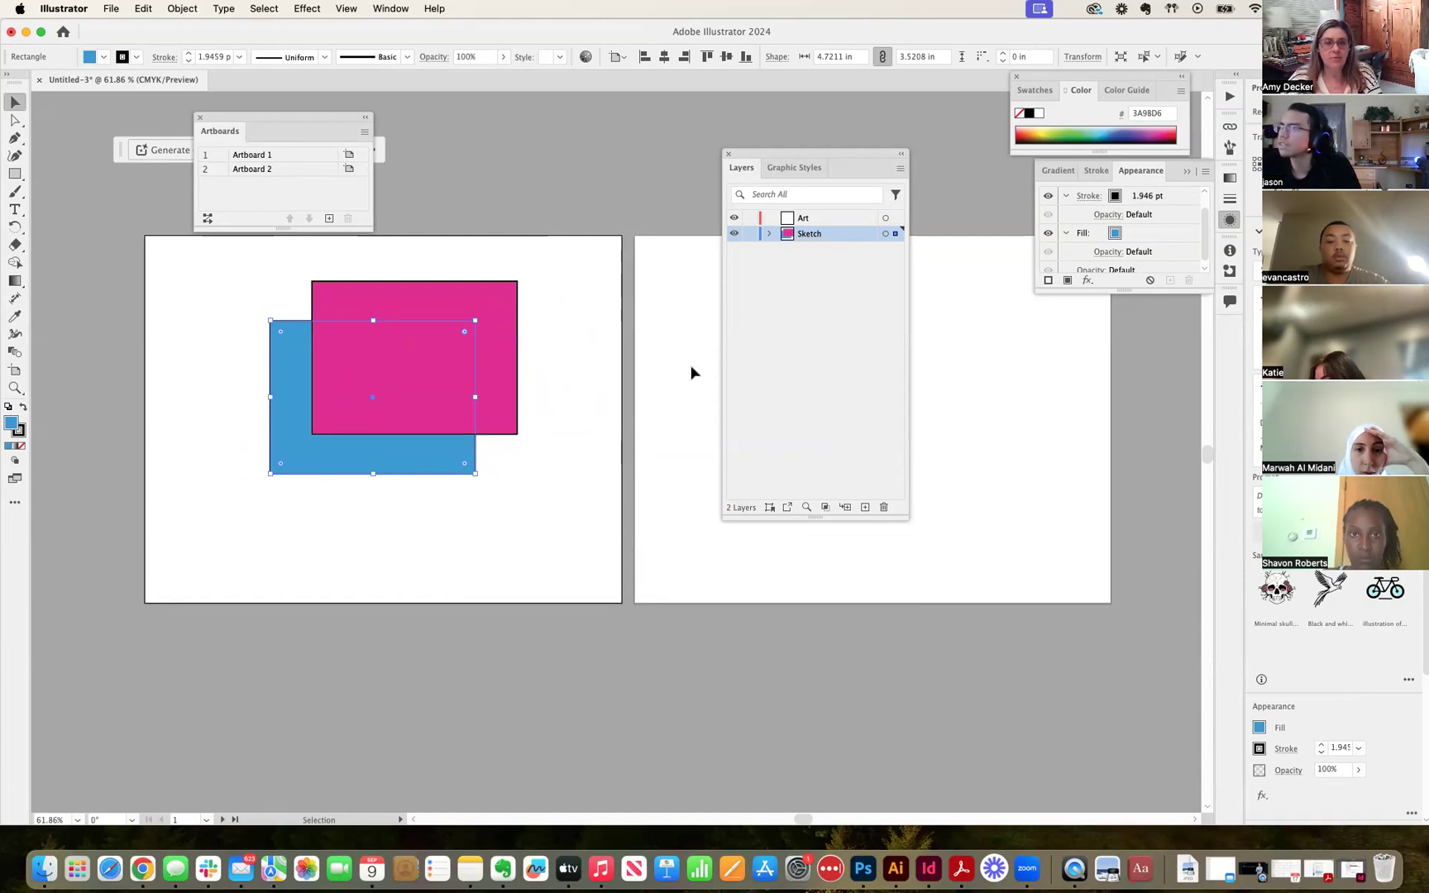
left_click(577, 463)
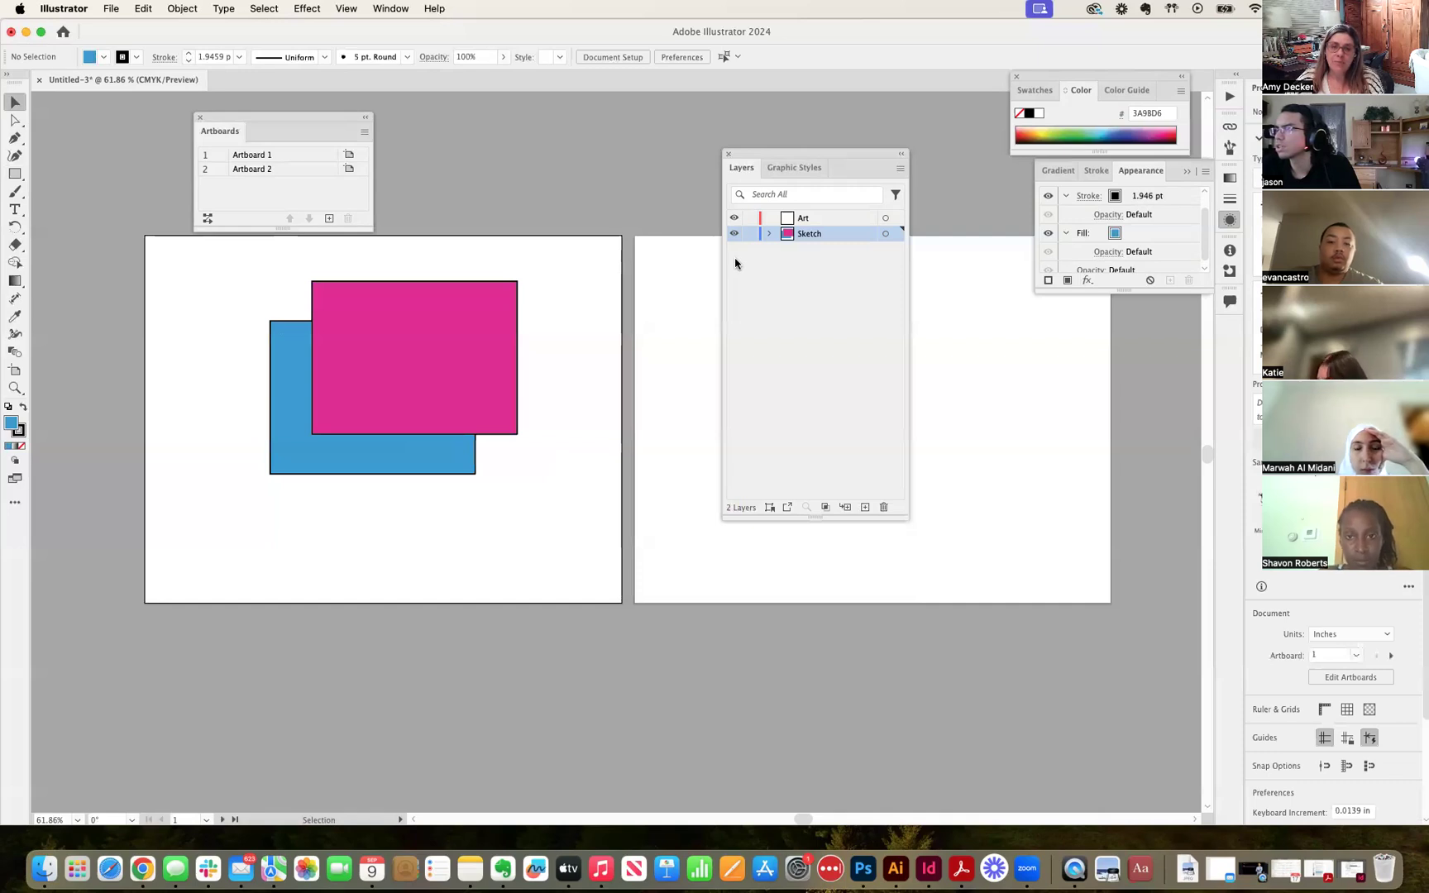
left_click(413, 333)
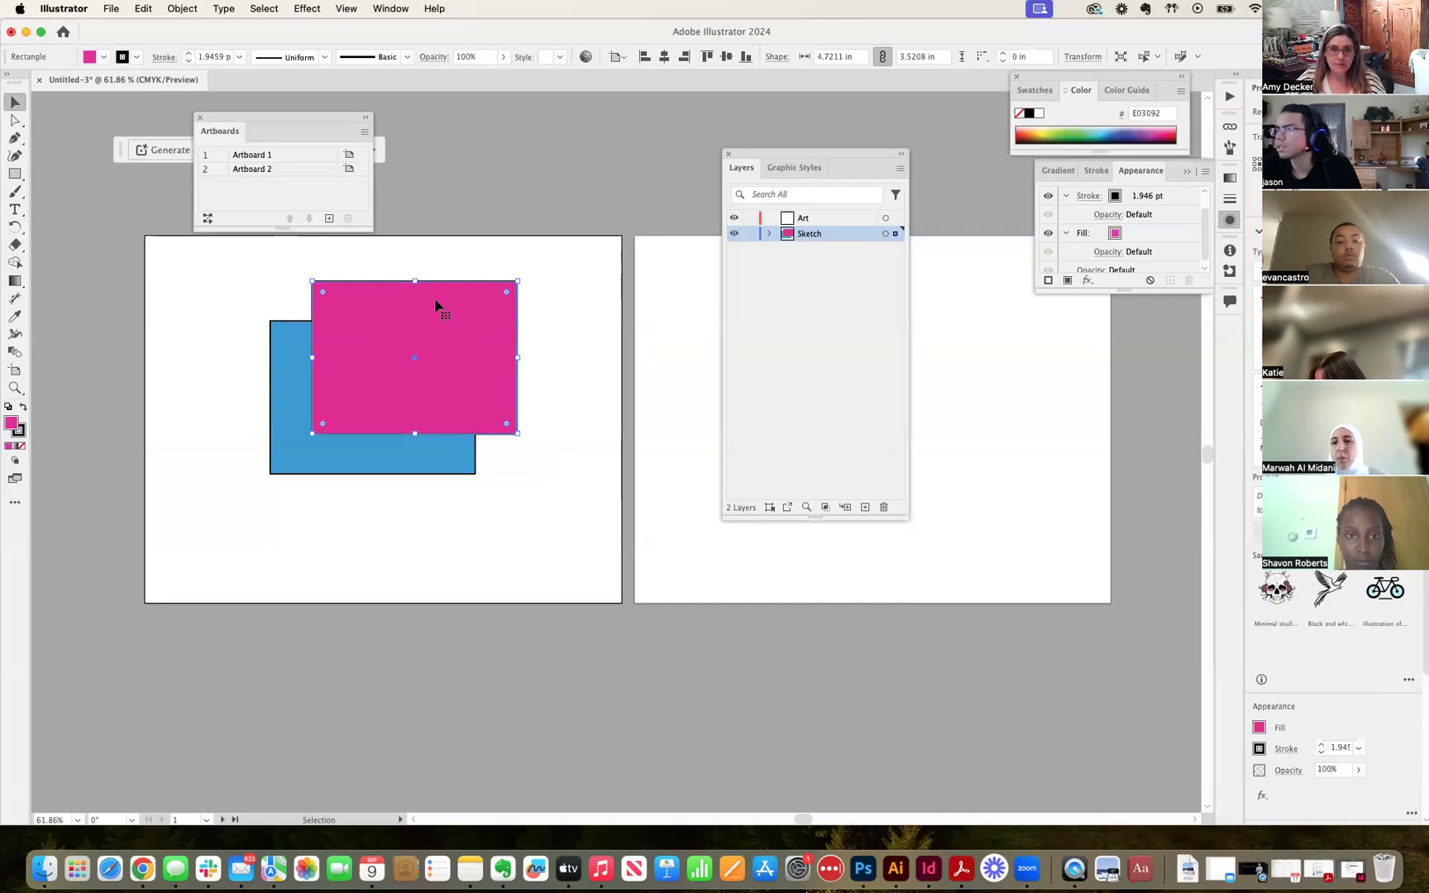
Move both the blue and magenta rectangles from the Sketch layer to the Art layer.
left_click(276, 395)
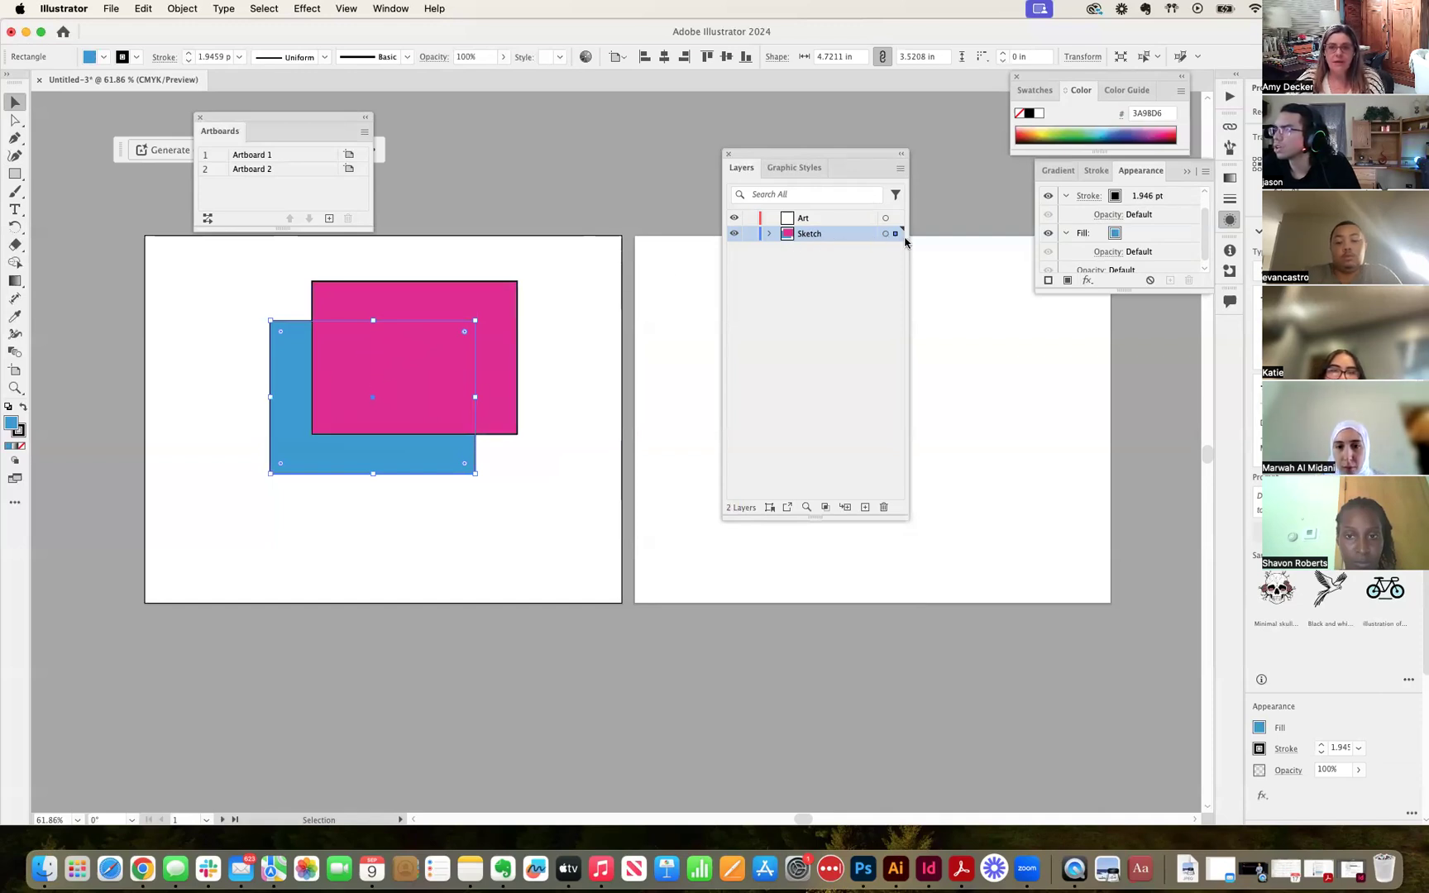
left_click(488, 310, "shift")
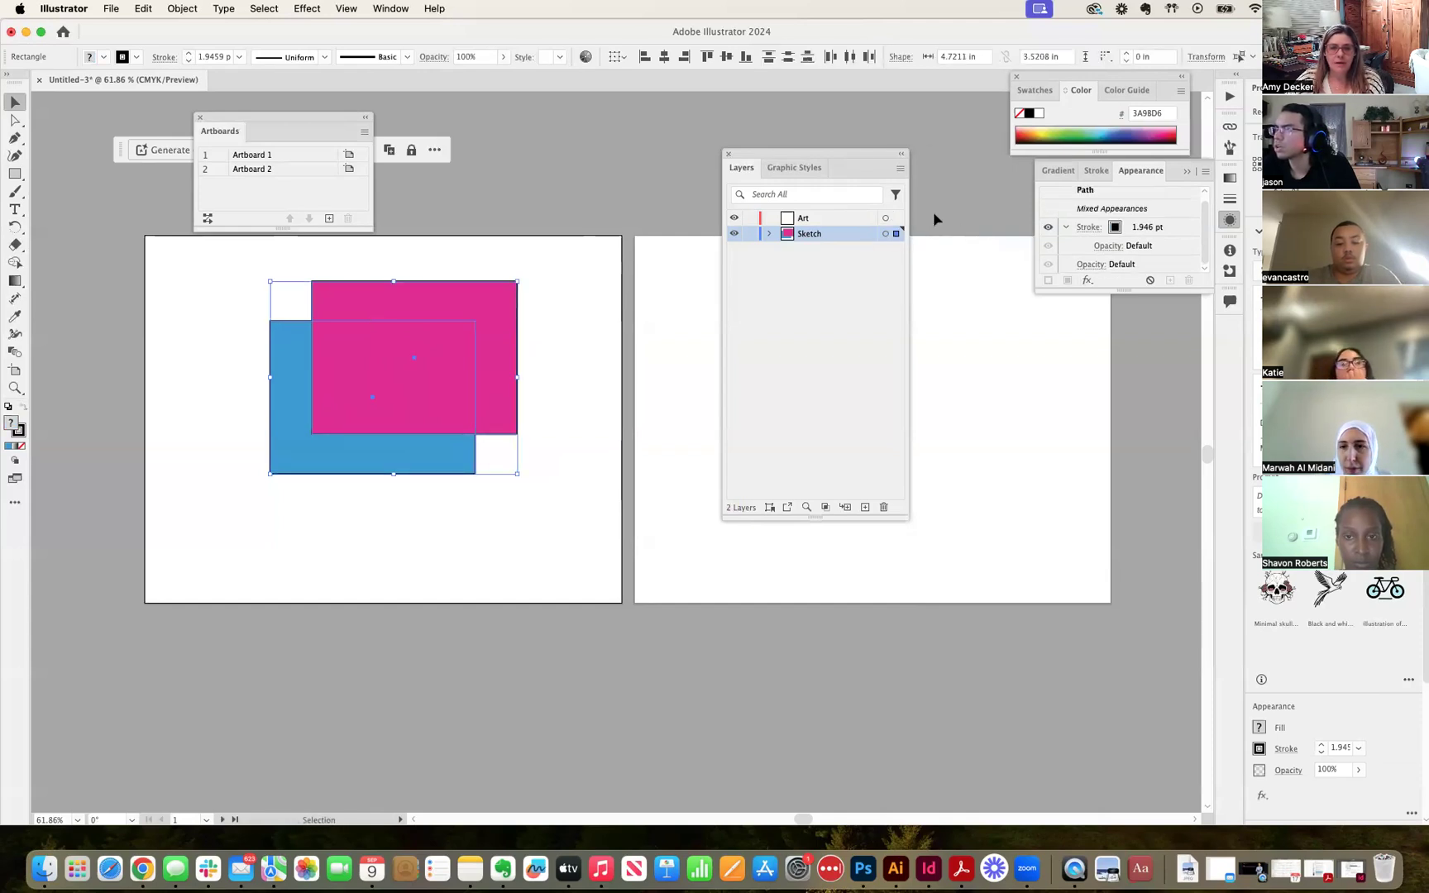
left_click_drag(896, 223, 896, 218)
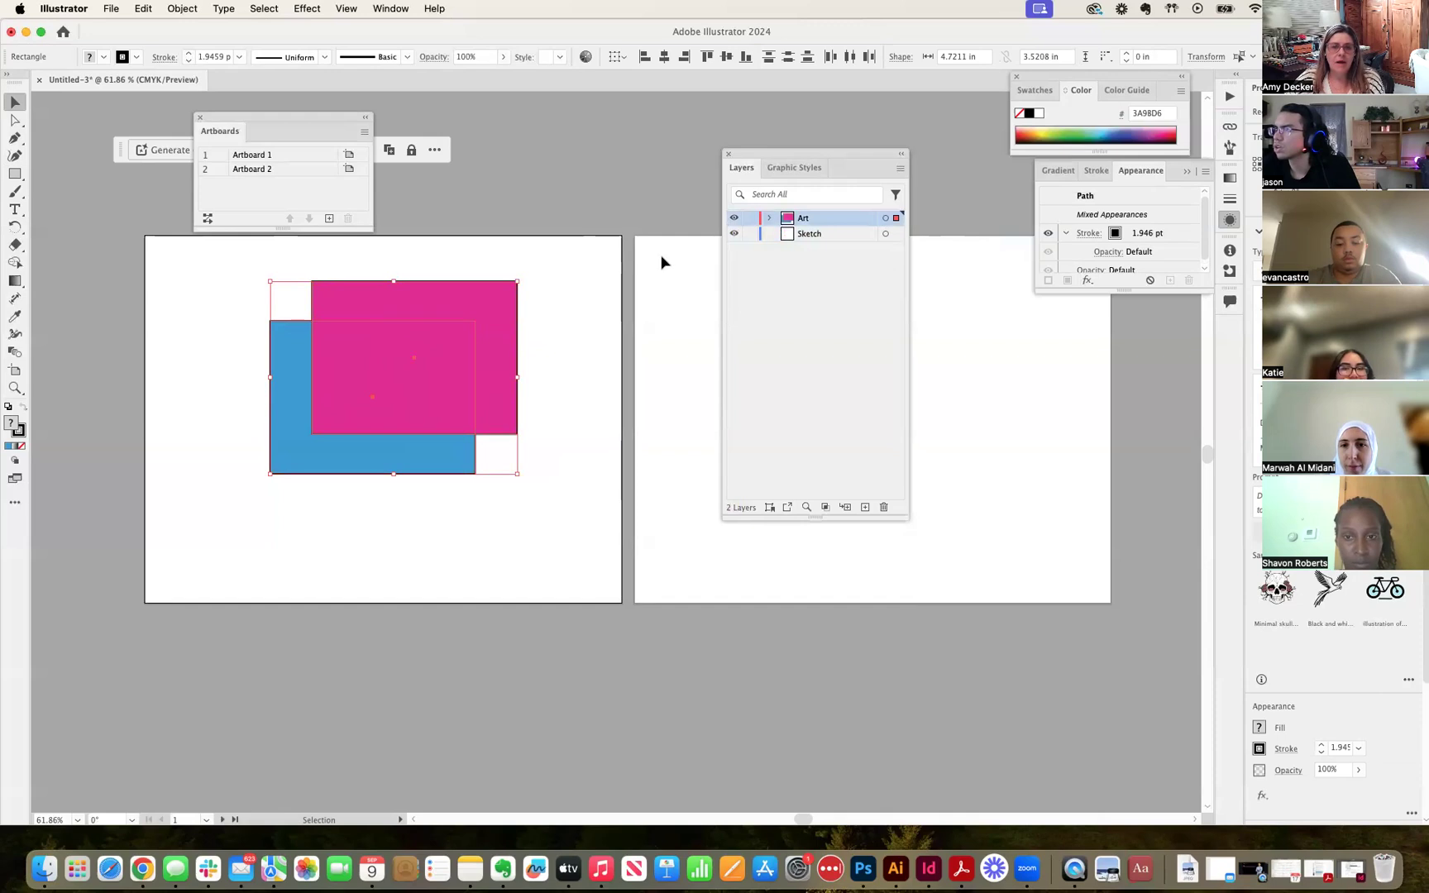
left_click(590, 283)
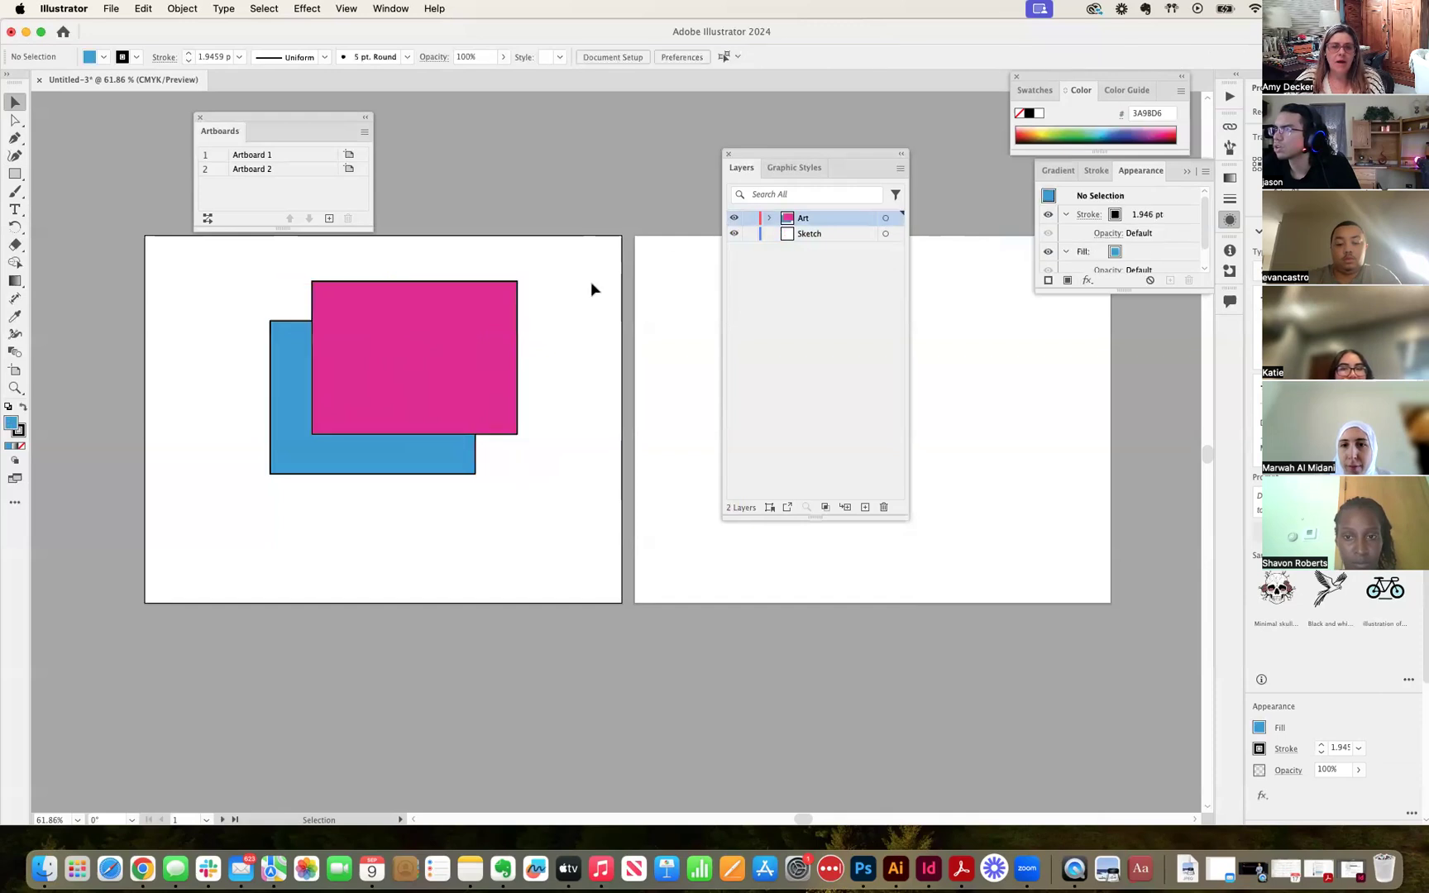
Move only the blue rectangle back to the Sketch layer, leaving nothing selected.
left_click(289, 353)
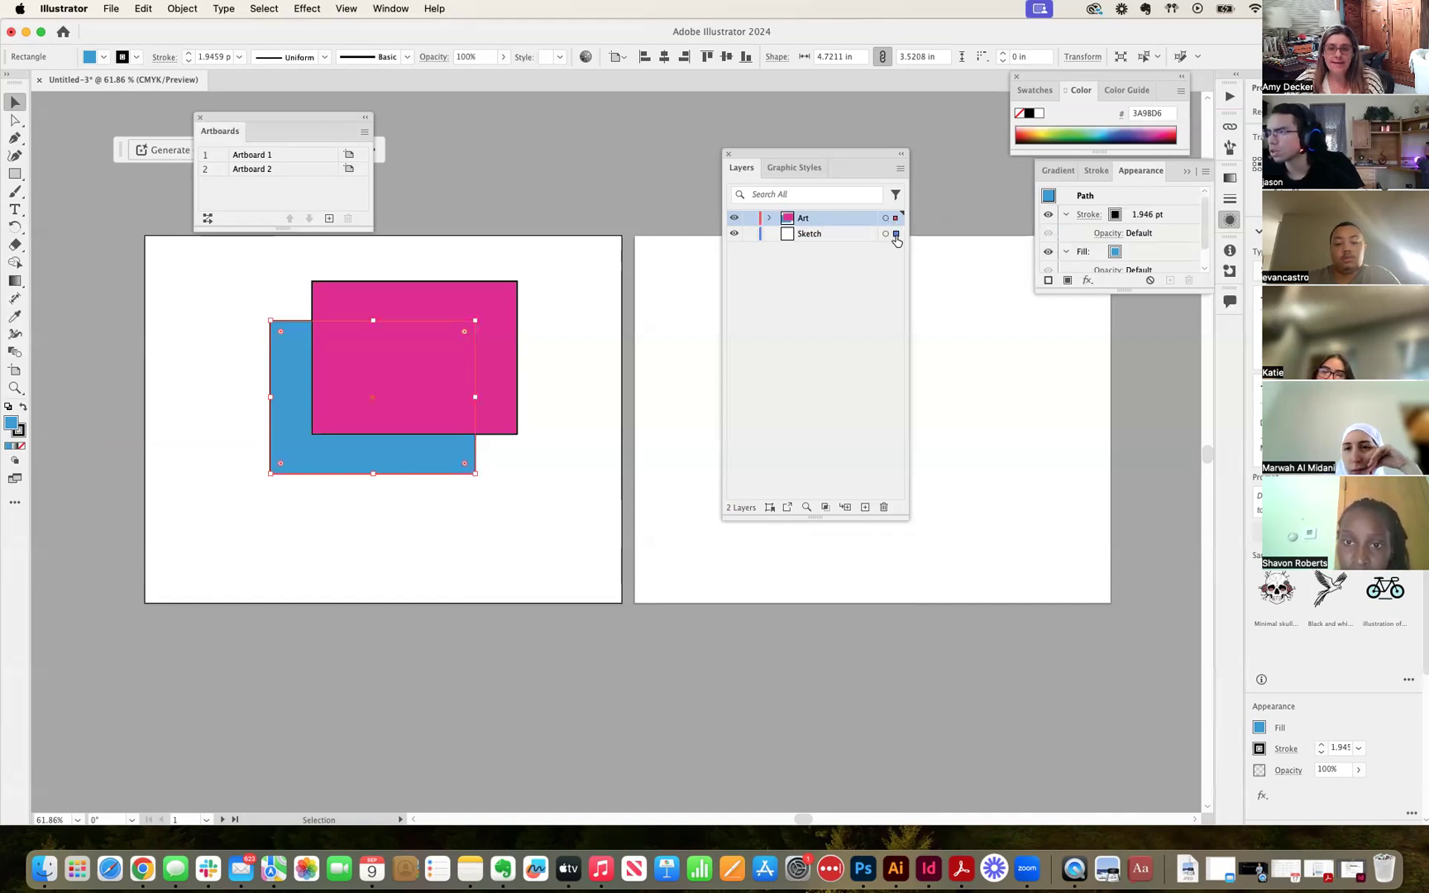
left_click_drag(897, 240, 897, 242)
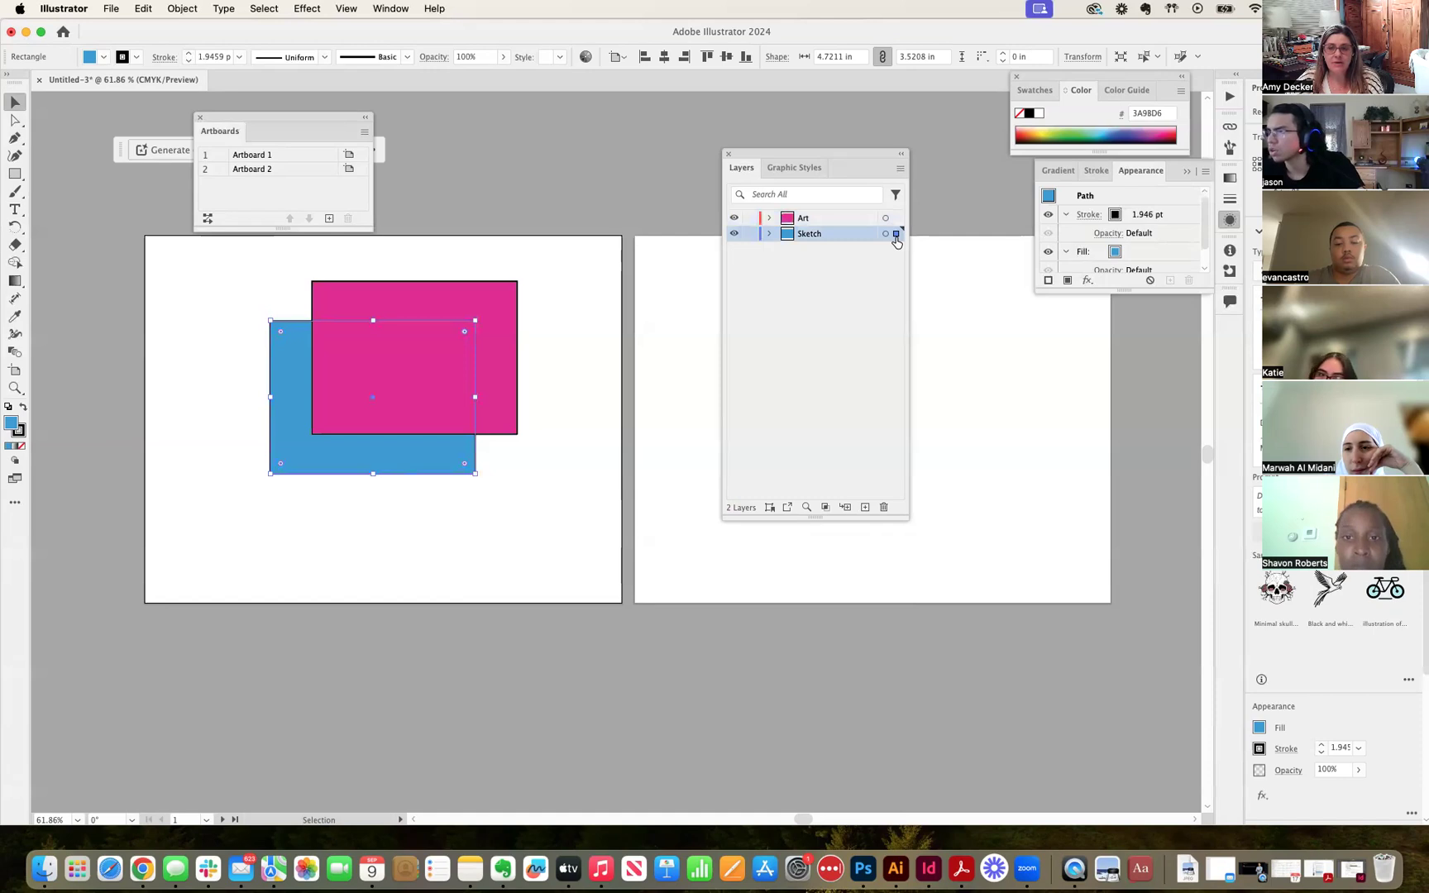
left_click(165, 307)
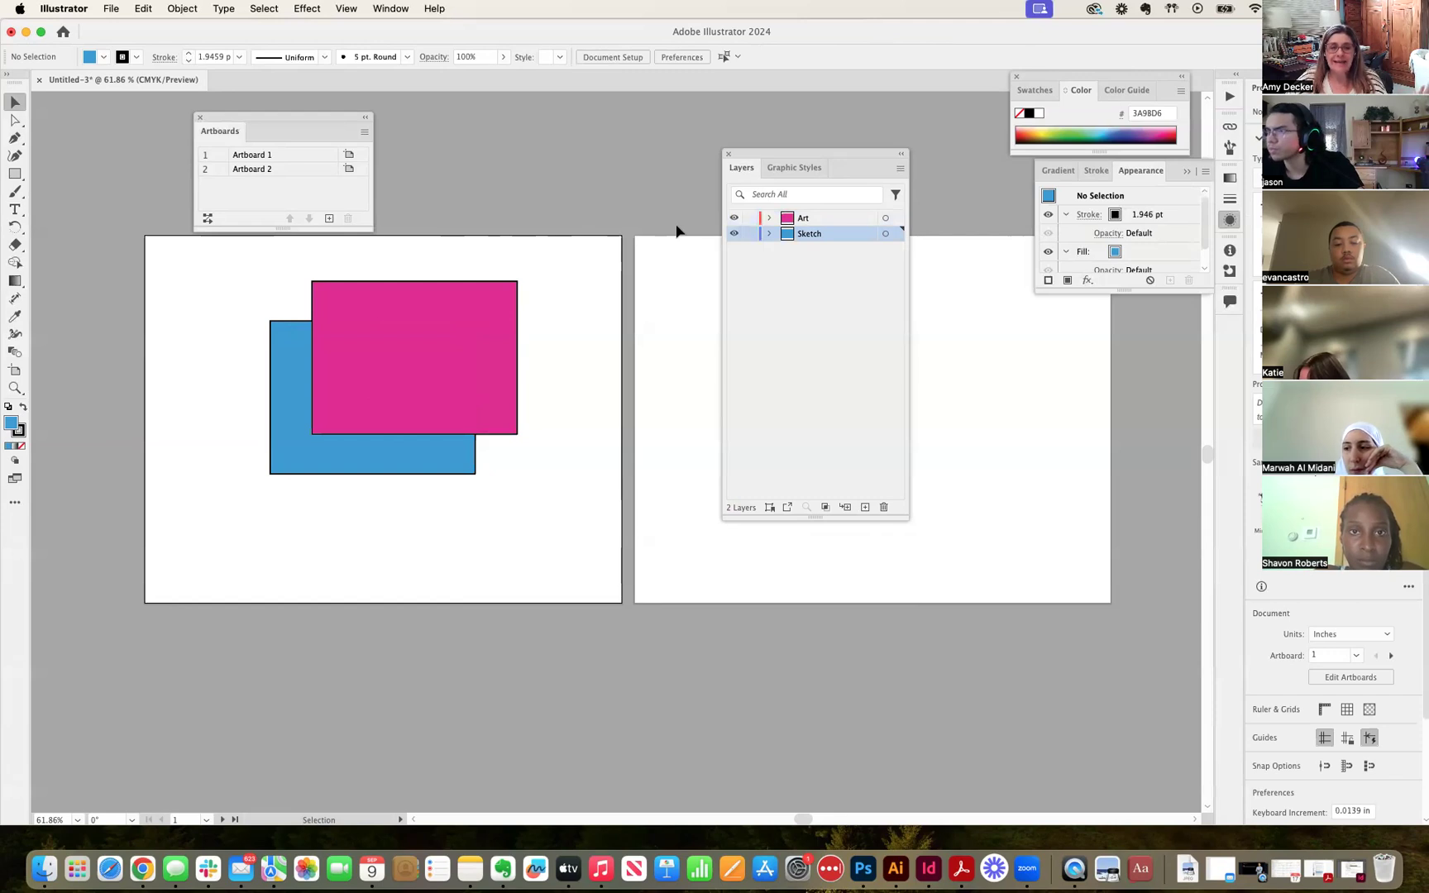
Hide and show the Sketch layer several times to check which rectangle it controls, finishing with the layer shown.
left_click(734, 235)
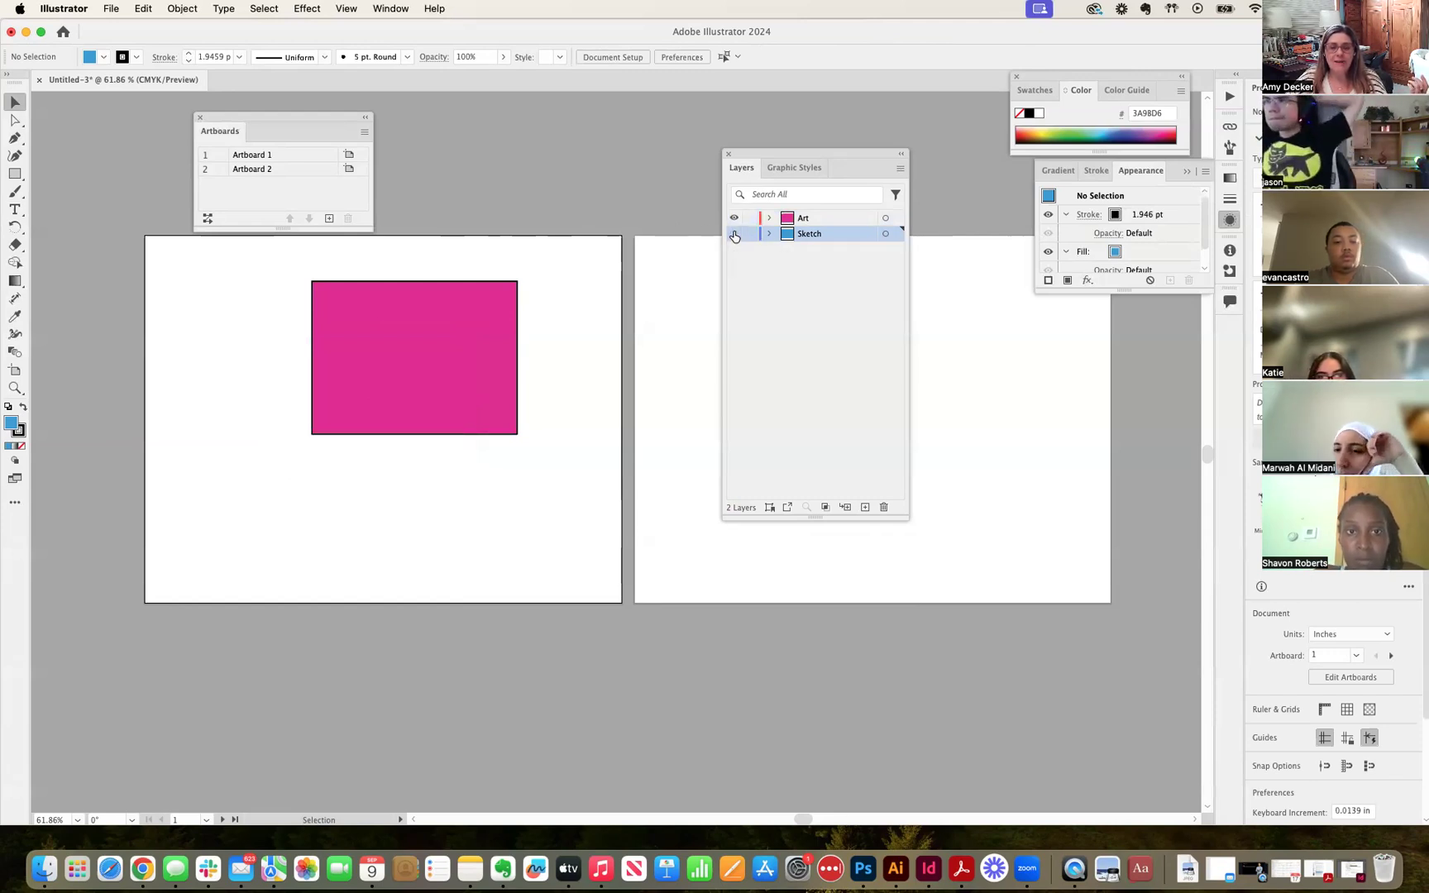
left_click(735, 236)
left_click(735, 236)
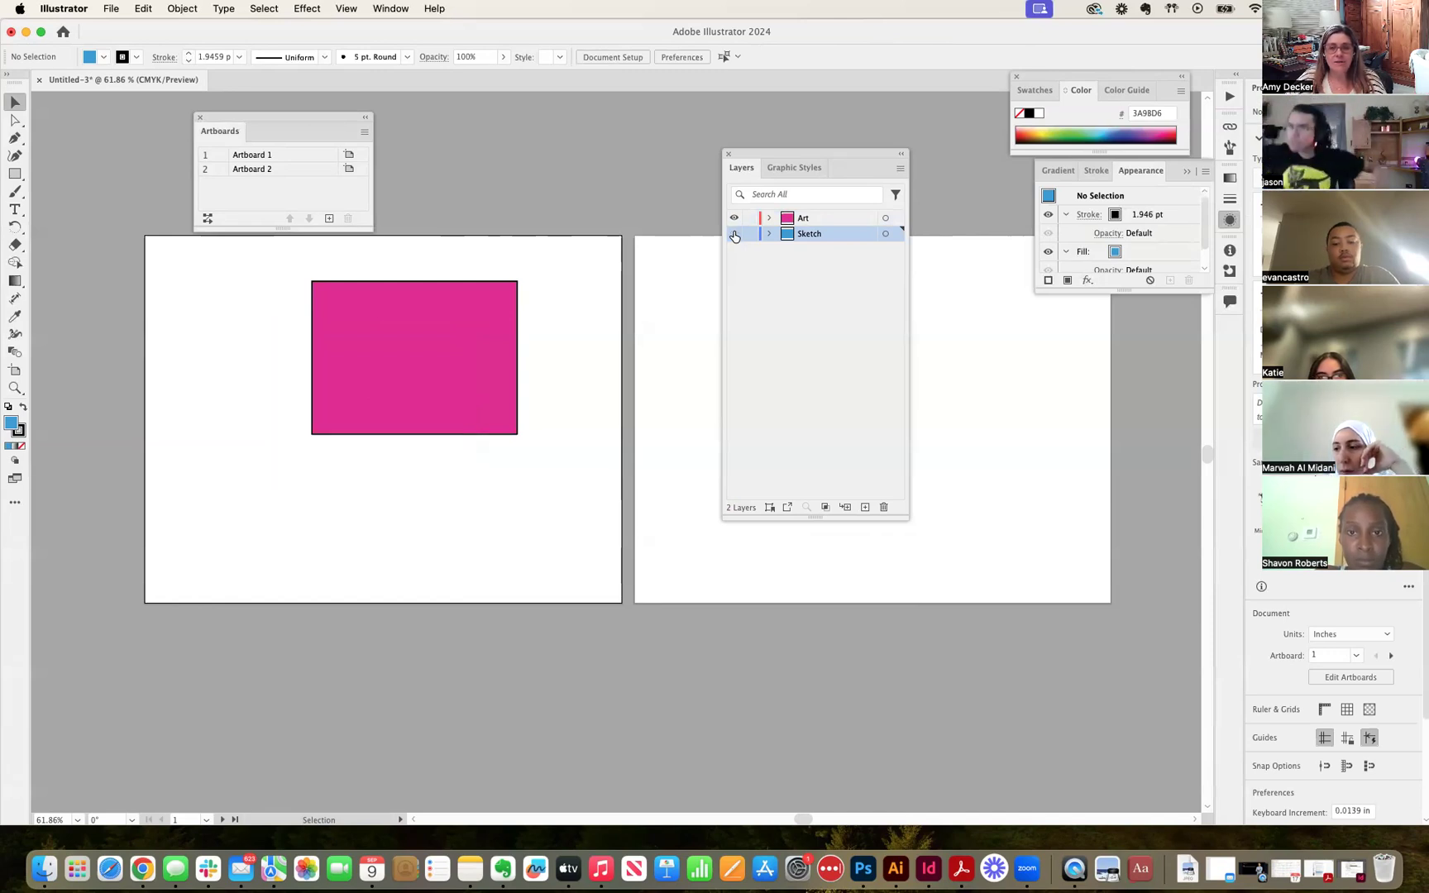
left_click(734, 236)
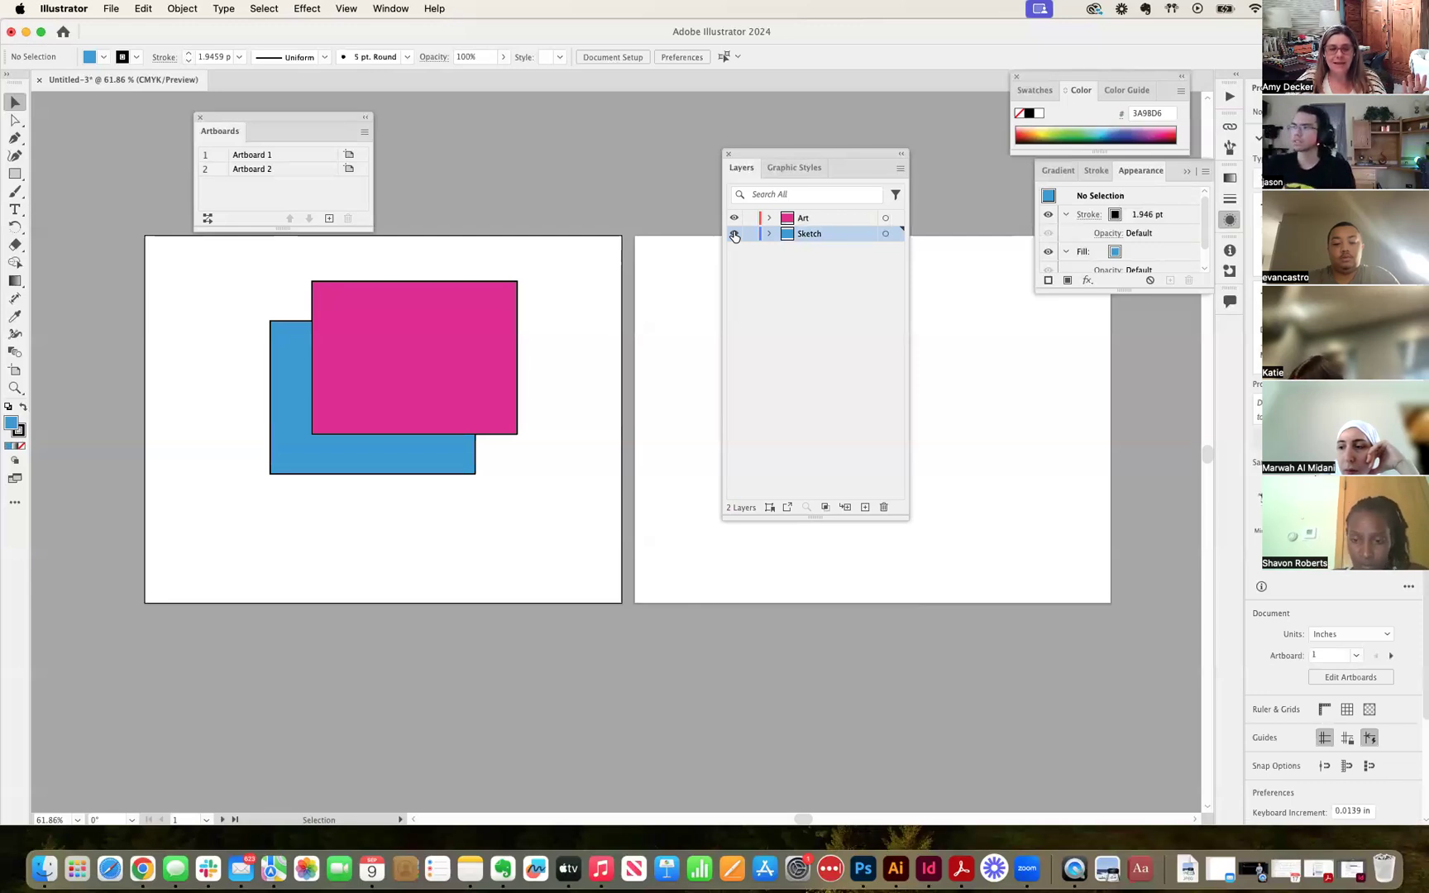
left_click(734, 235)
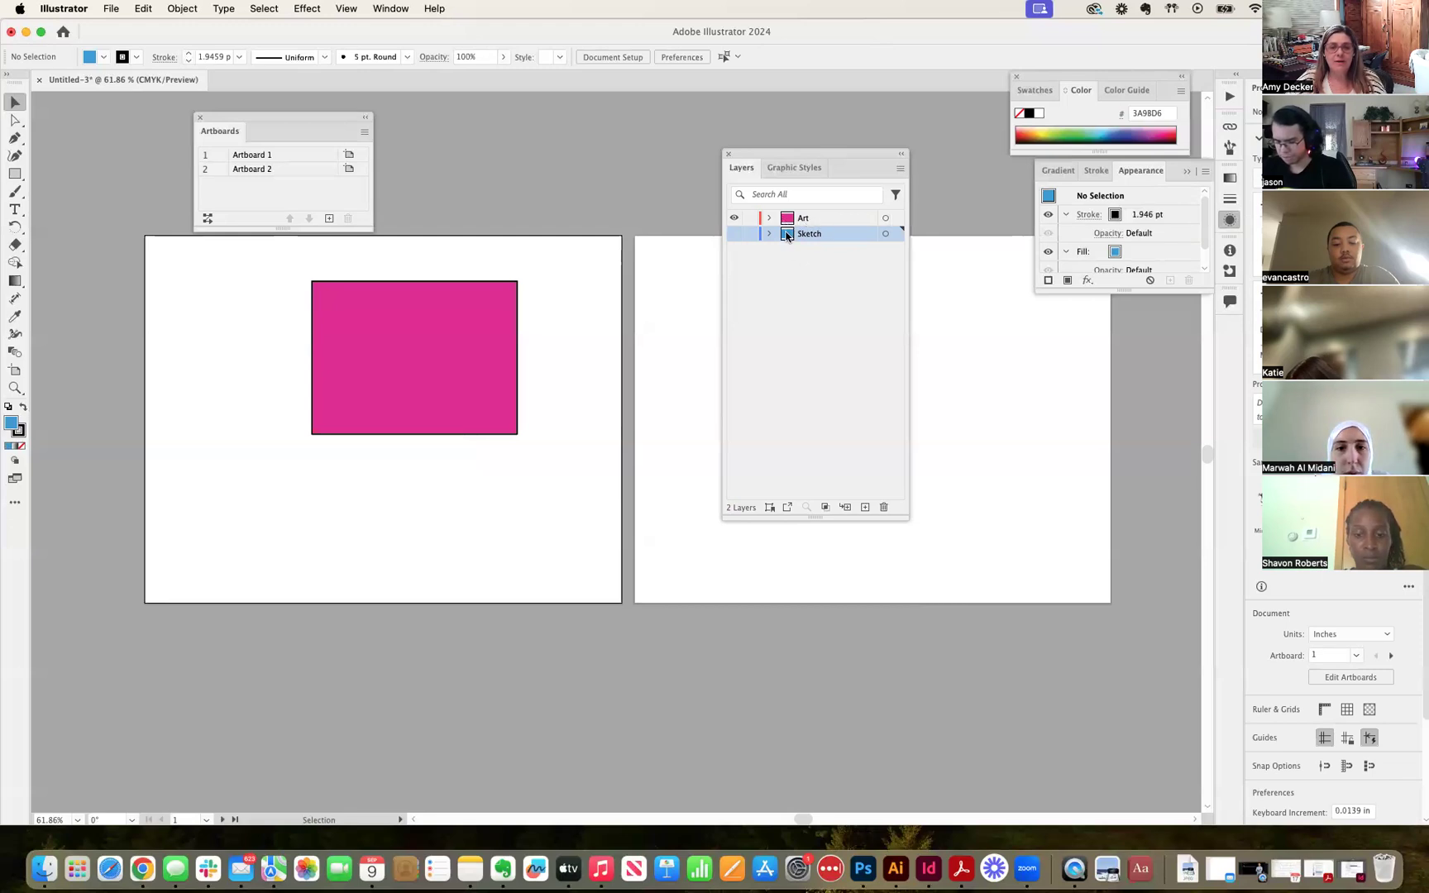
left_click(734, 235)
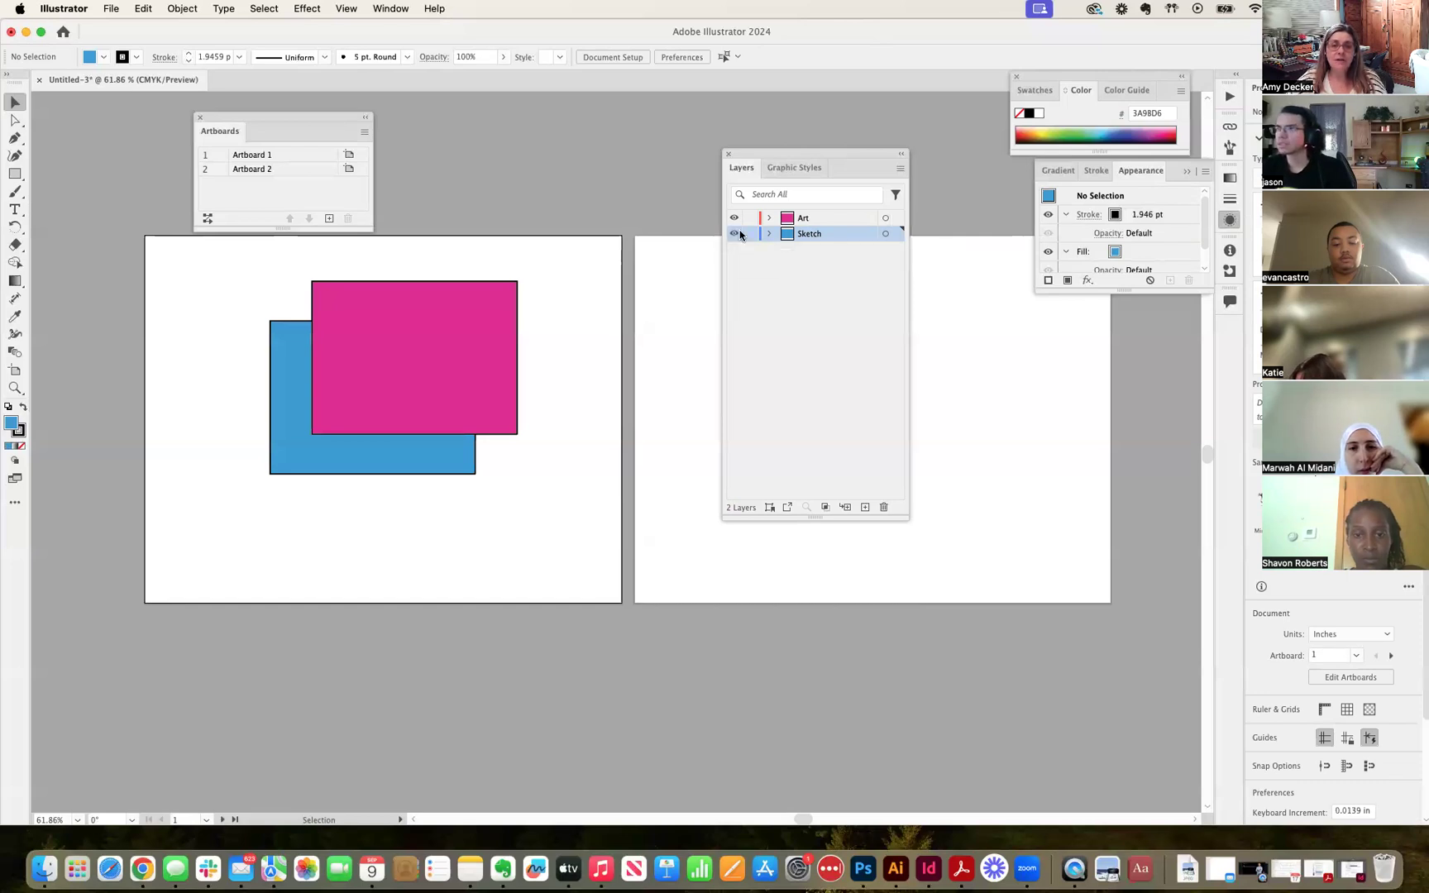
With the Sketch layer locked, test that only the magenta rectangle can be selected, moving it right and up from the blue one.
left_click_drag(456, 341, 520, 353)
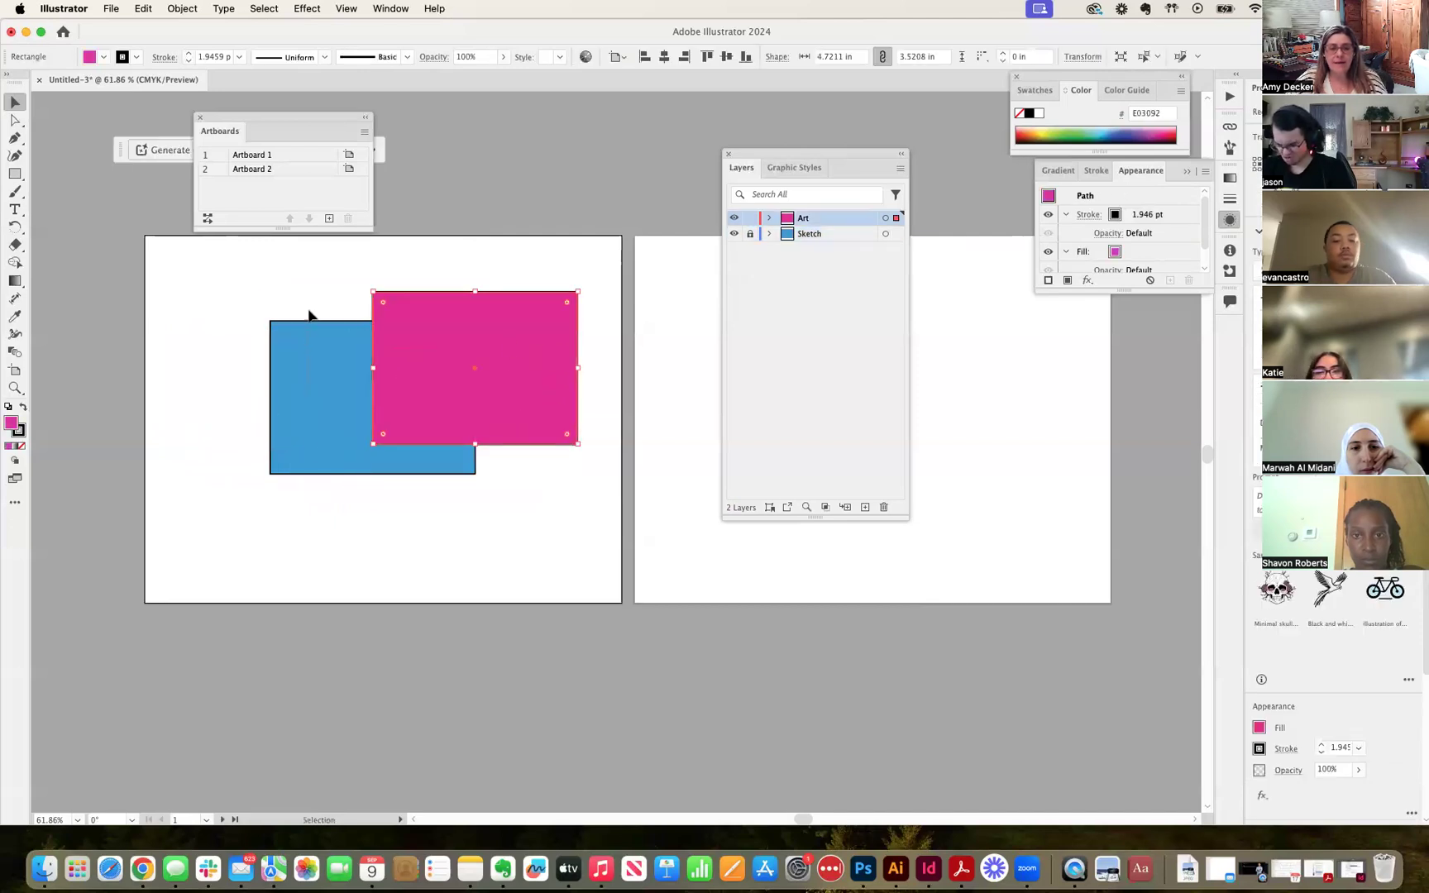
left_click(300, 480)
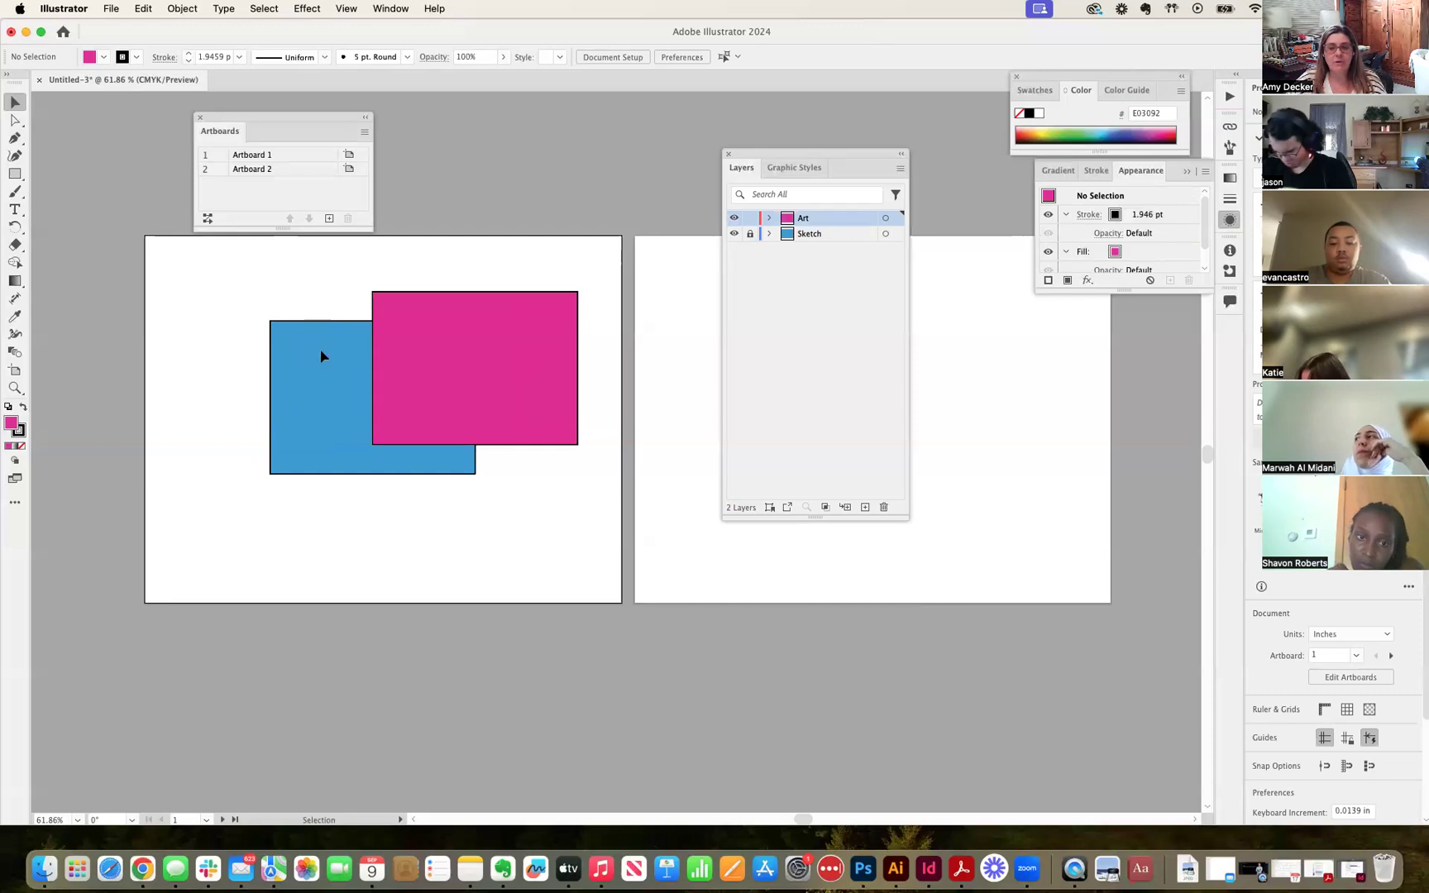
left_click_drag(436, 320, 403, 283)
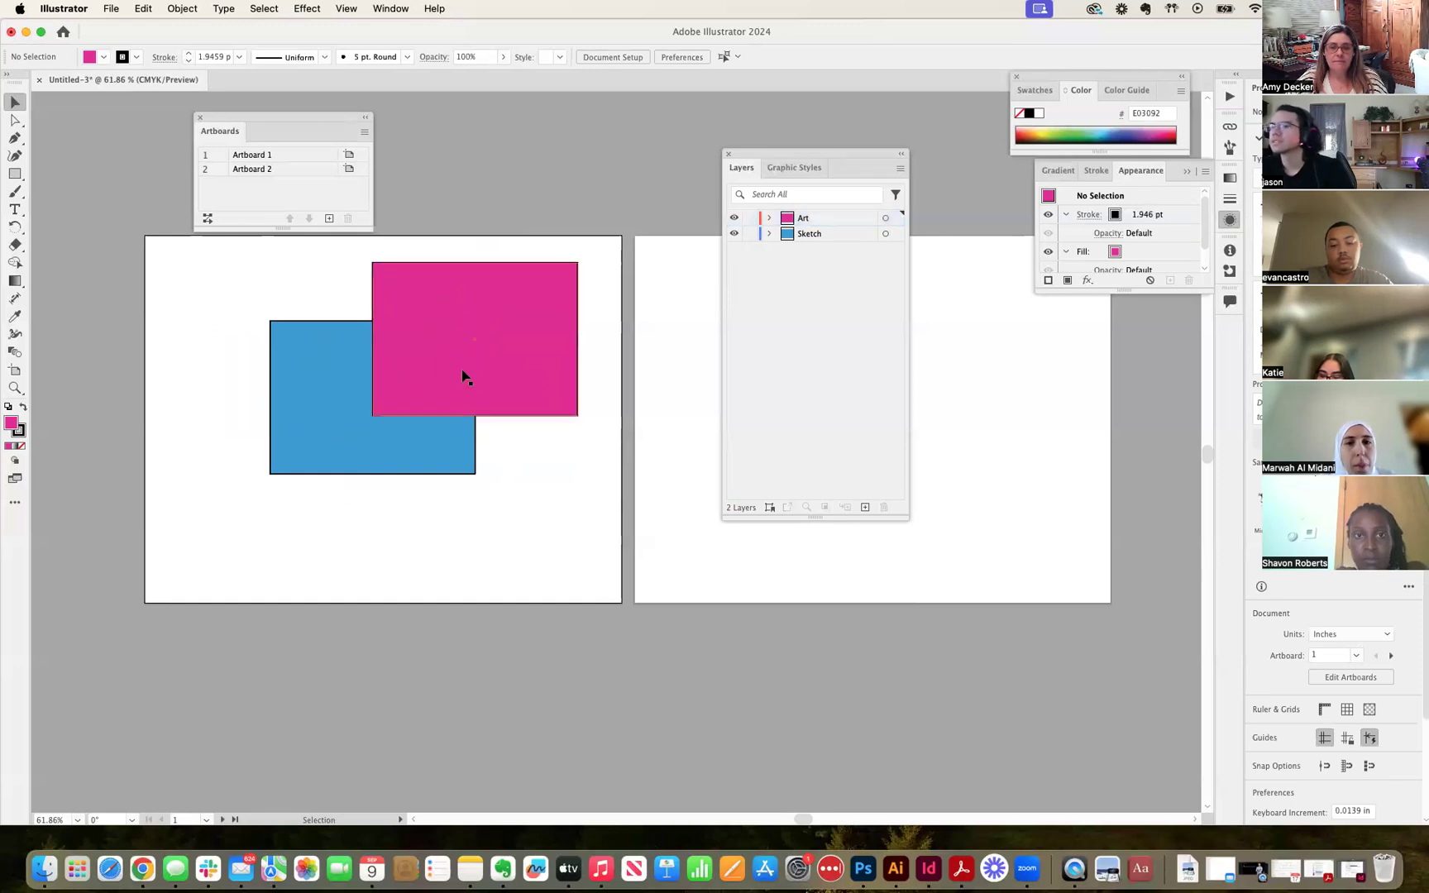
Delete the blue and magenta rectangles and make the Sketch layer active.
left_click(432, 351)
left_click(341, 401, "shift")
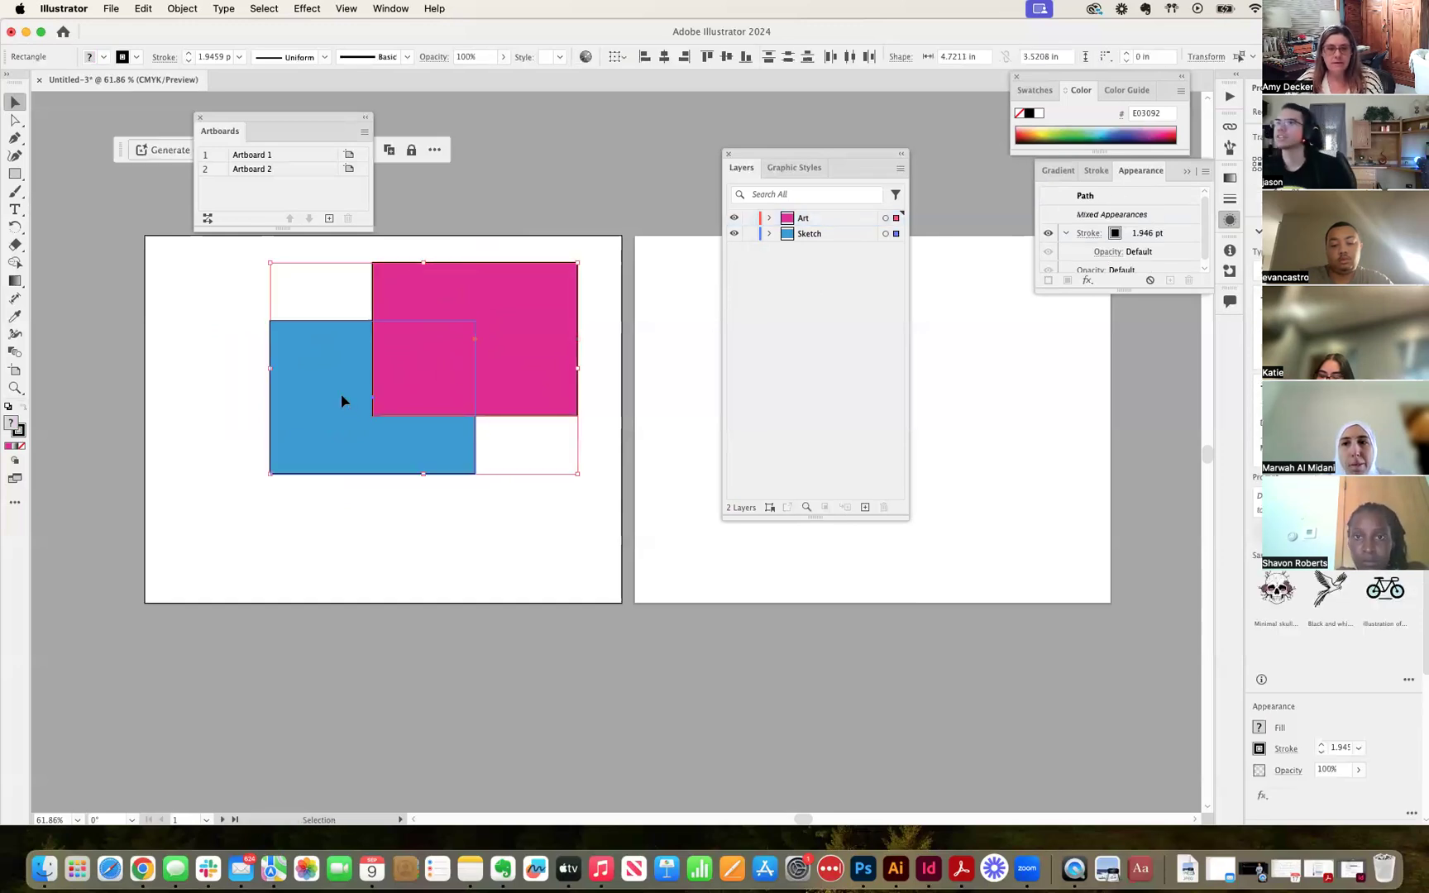
key("Delete")
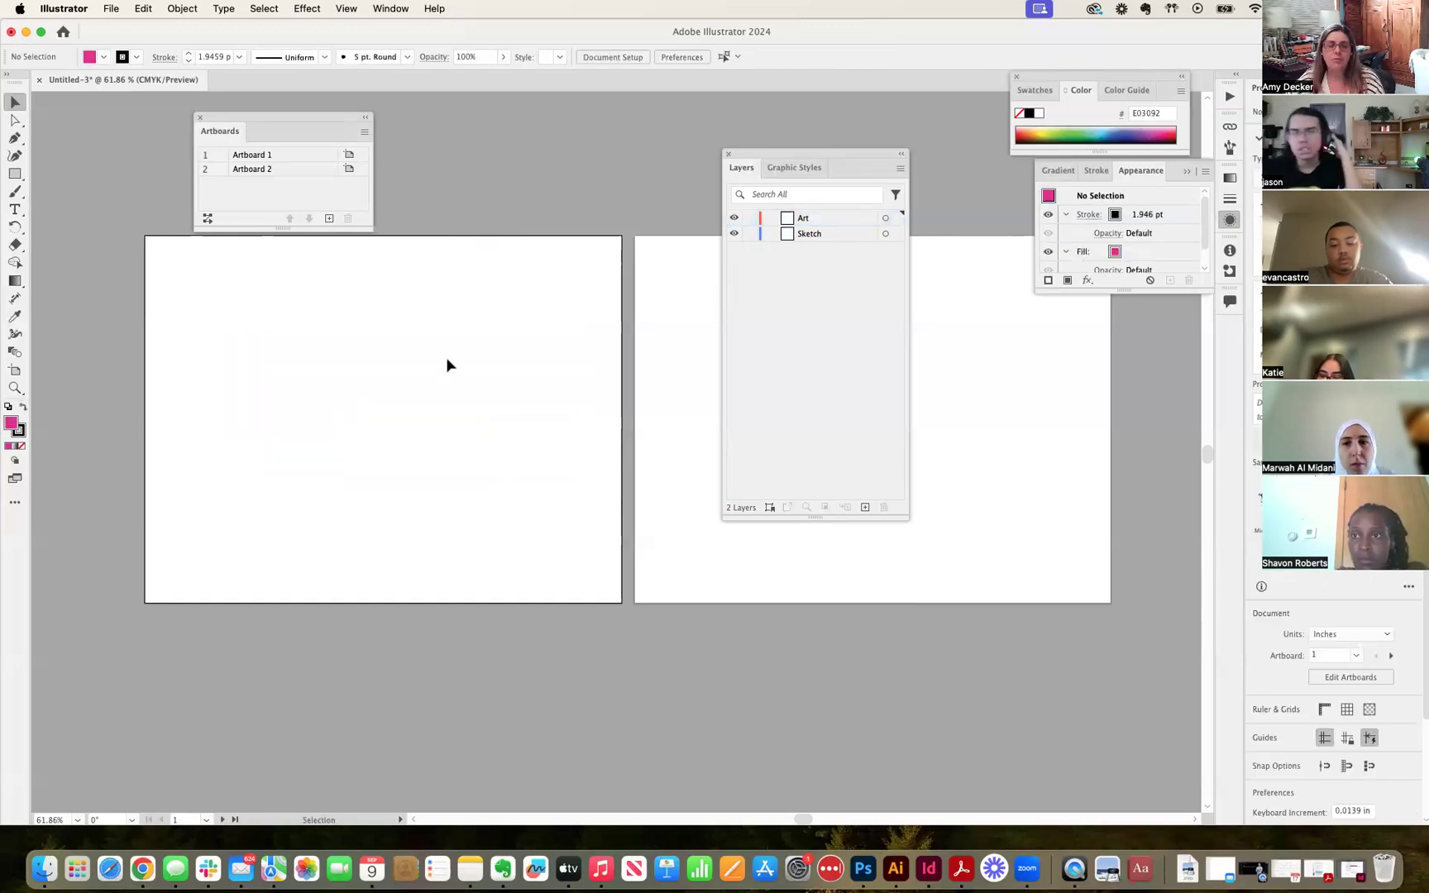
left_click(837, 240)
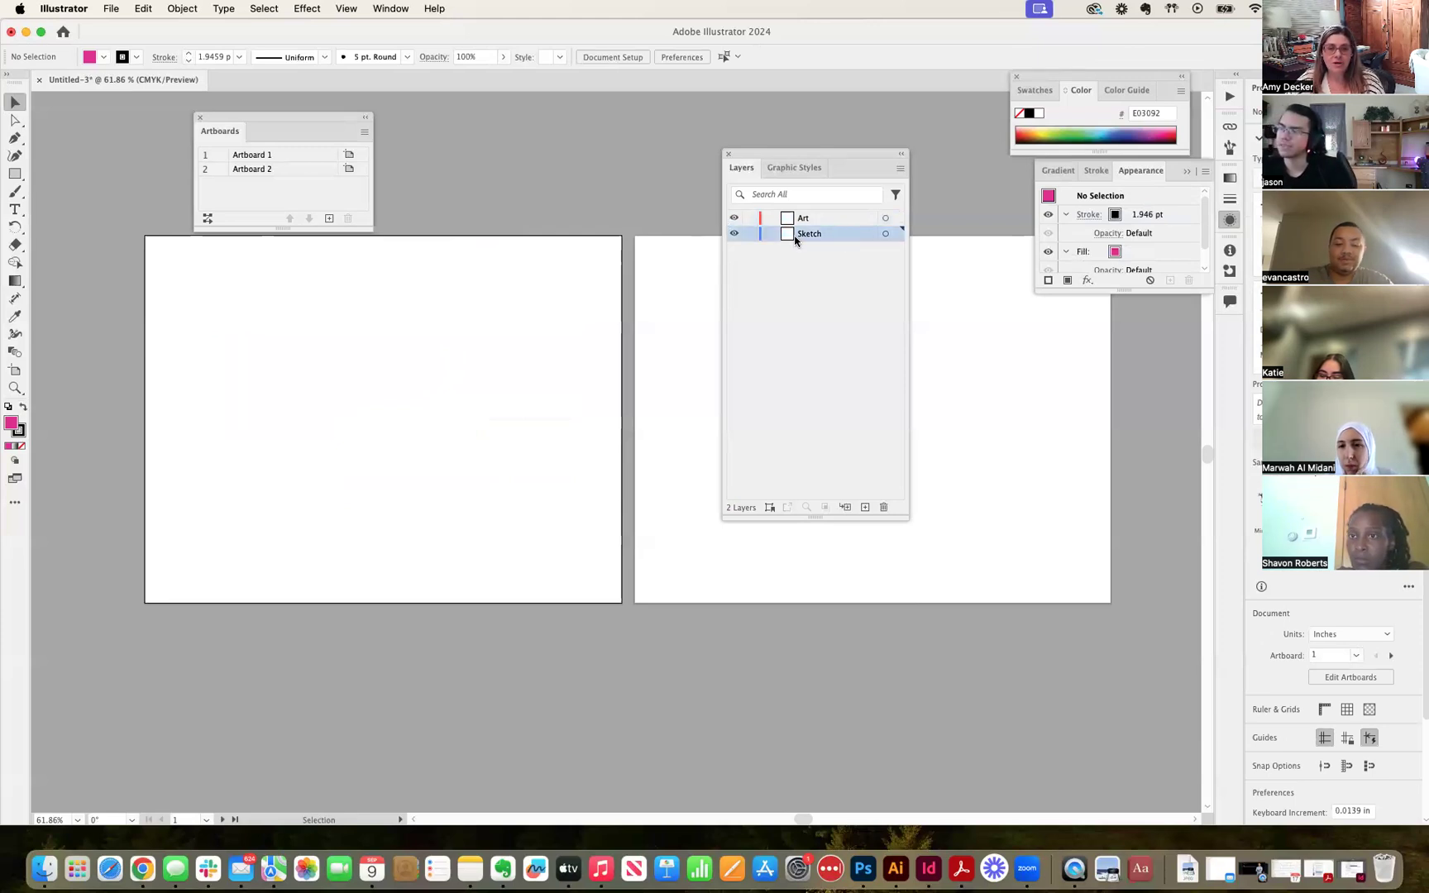
Switch to Finder's Trash, move the student's flower sketch PDF out to the desktop, and return to the Illustrator document.
left_click(1390, 871)
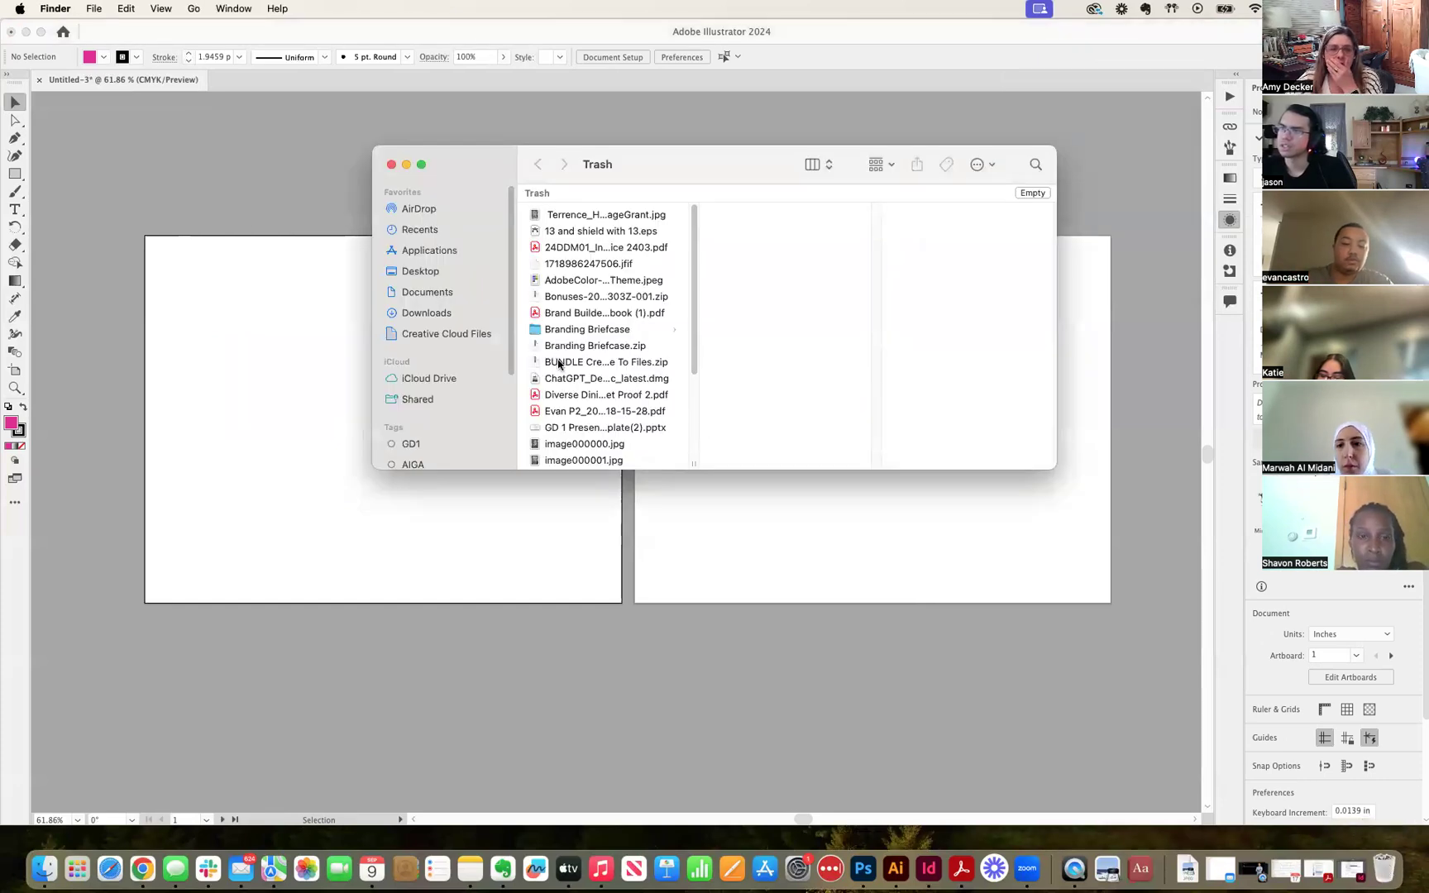
scroll(559, 364, "down", 5)
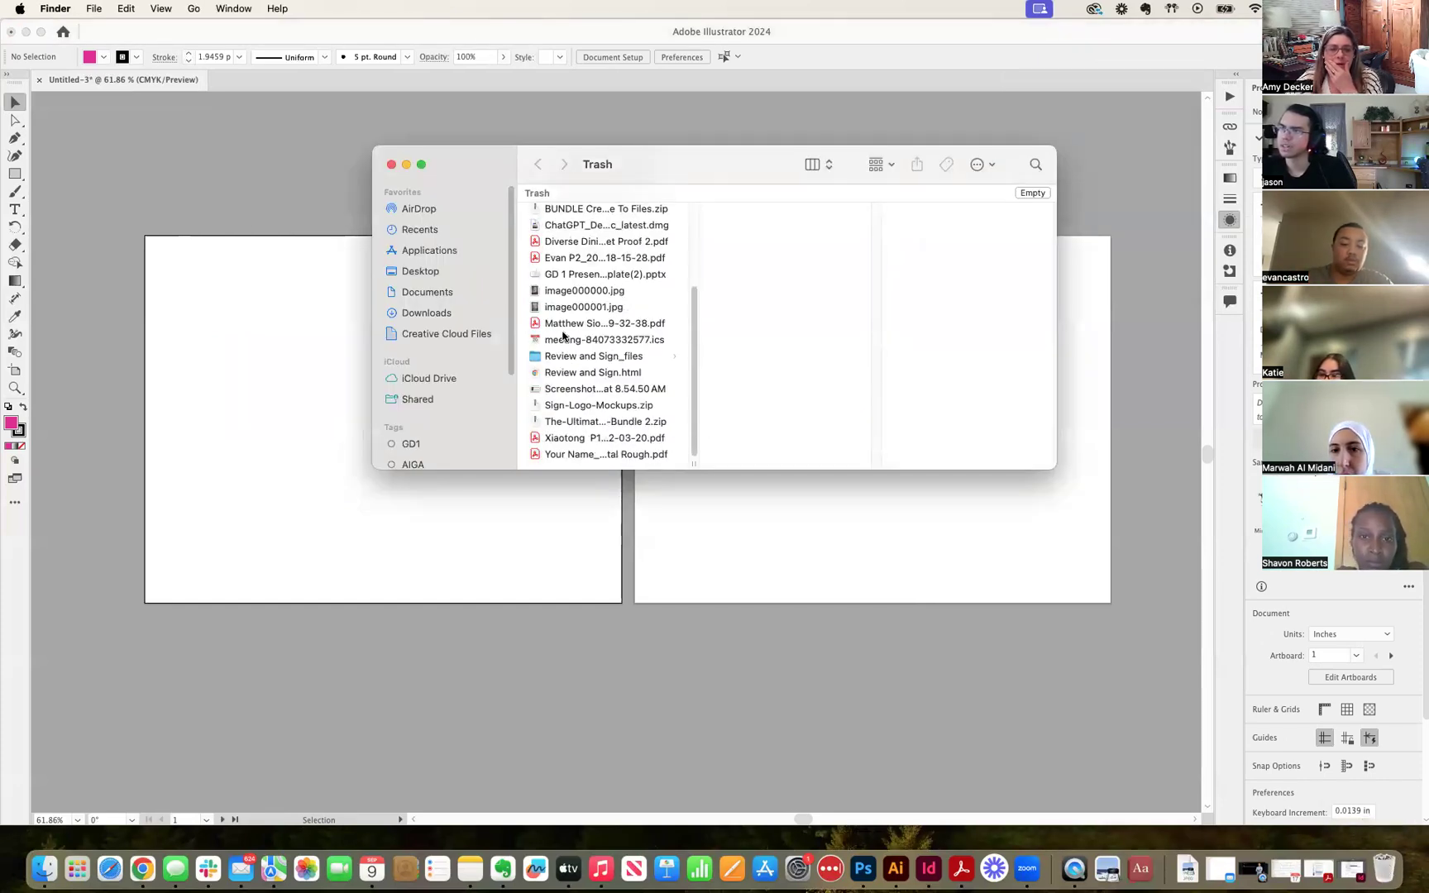
left_click(561, 325)
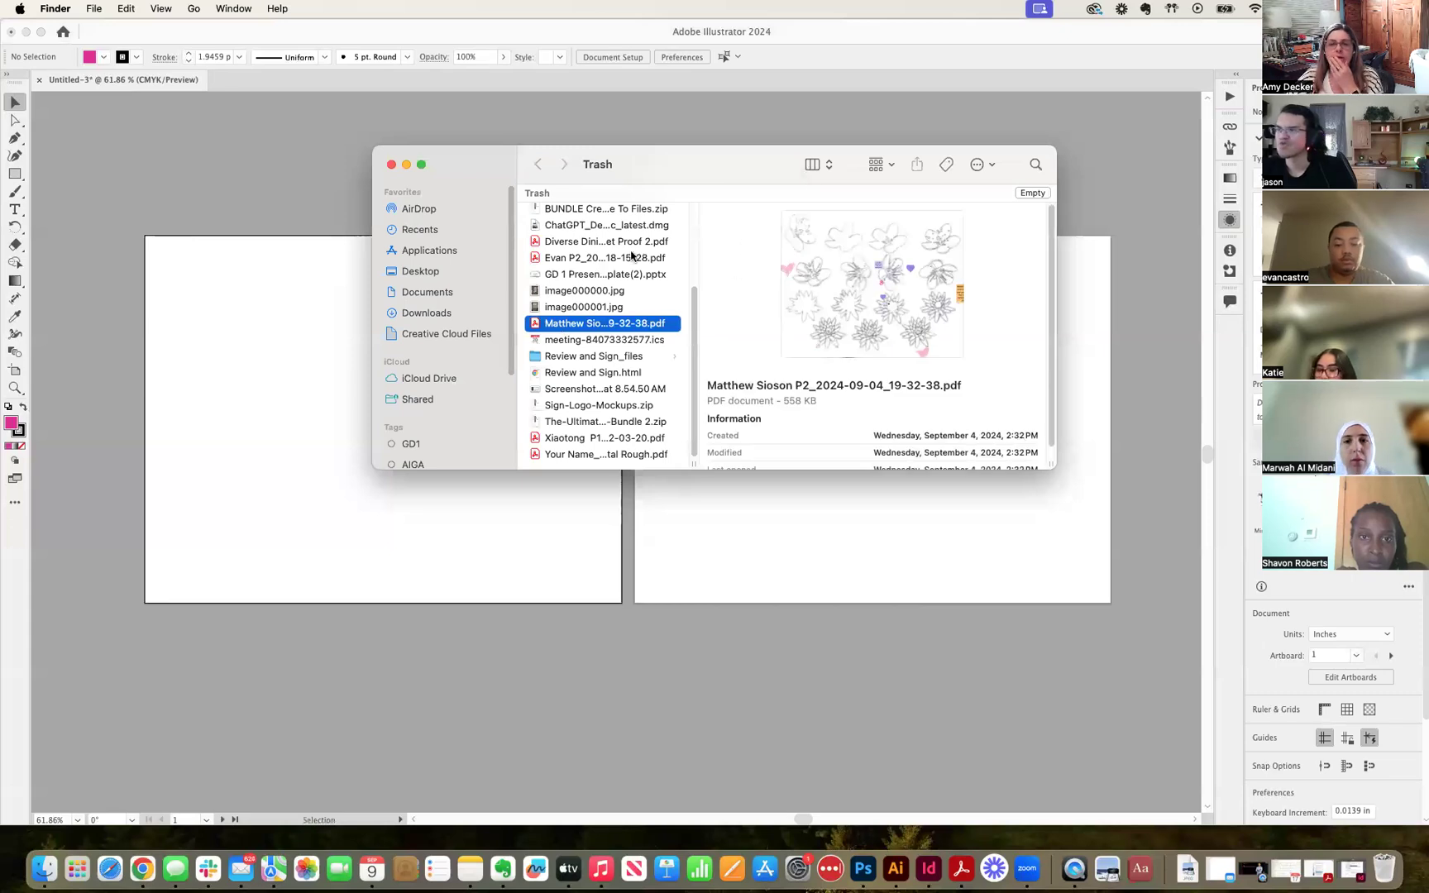
left_click_drag(587, 328, 430, 833)
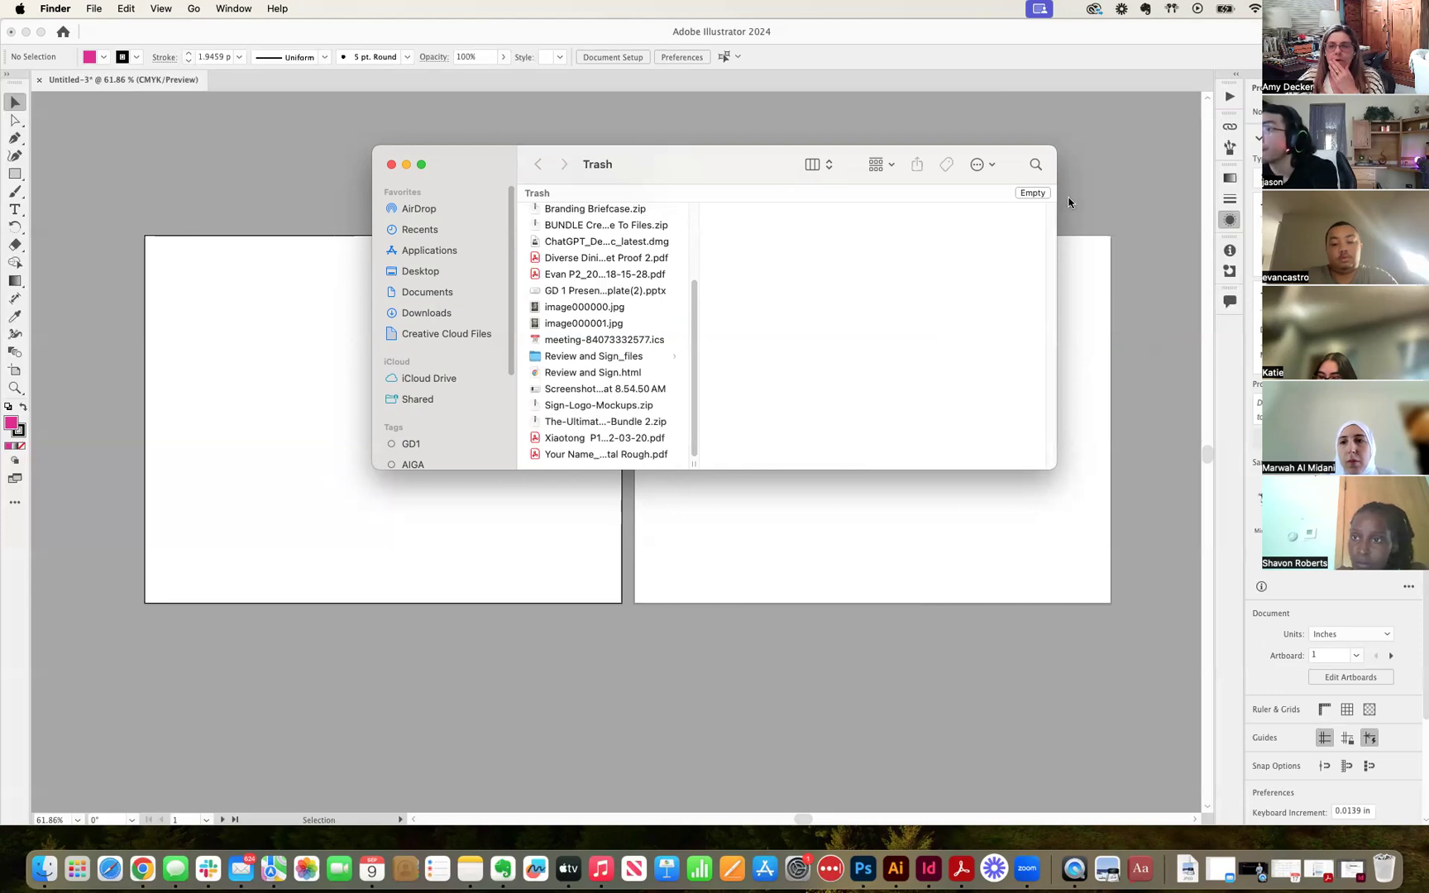
left_click_drag(715, 163, 706, 279)
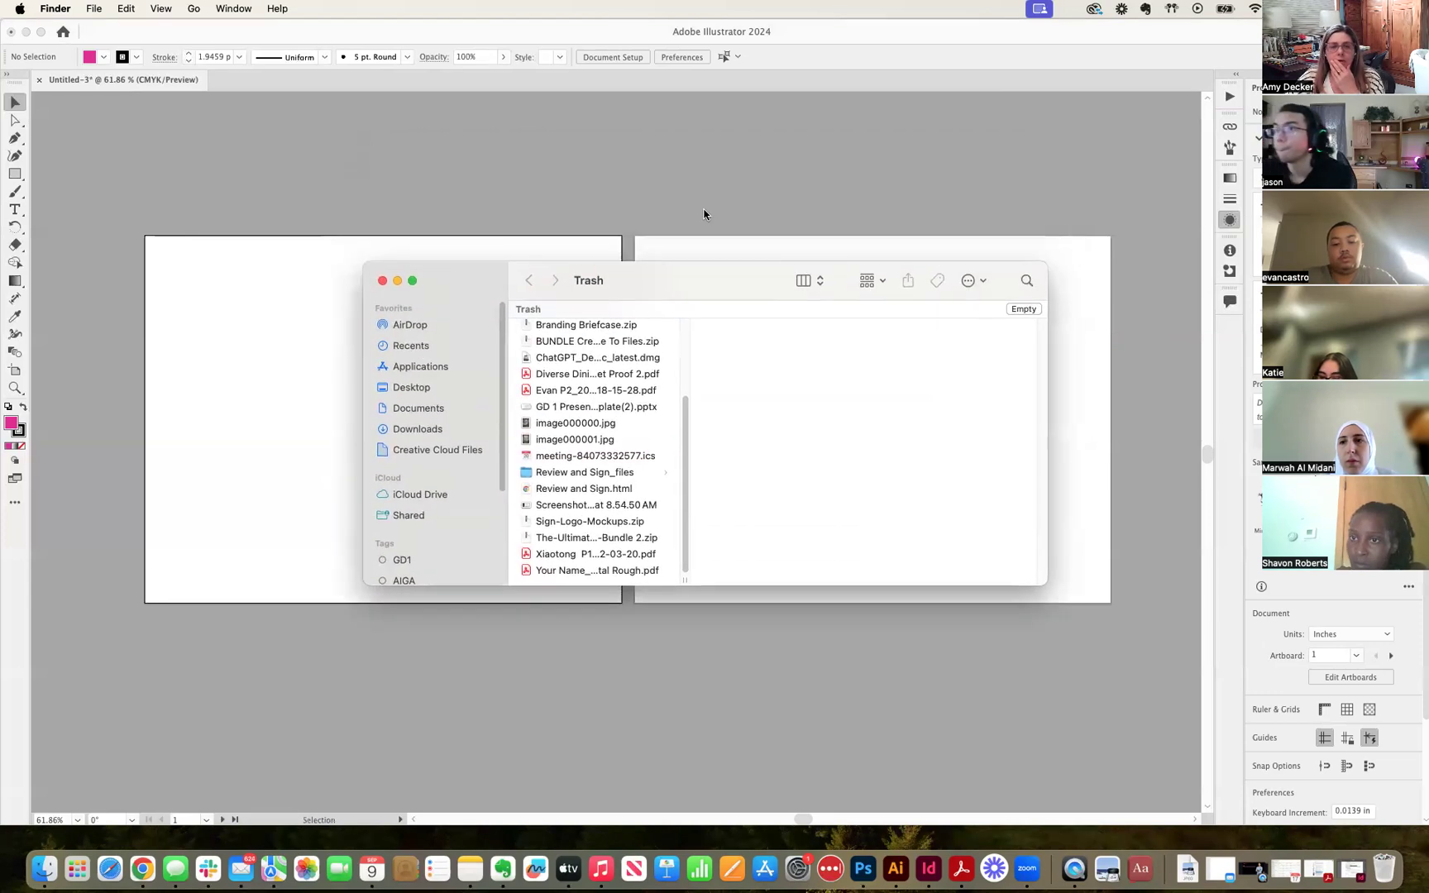
left_click(382, 280)
left_click(868, 364)
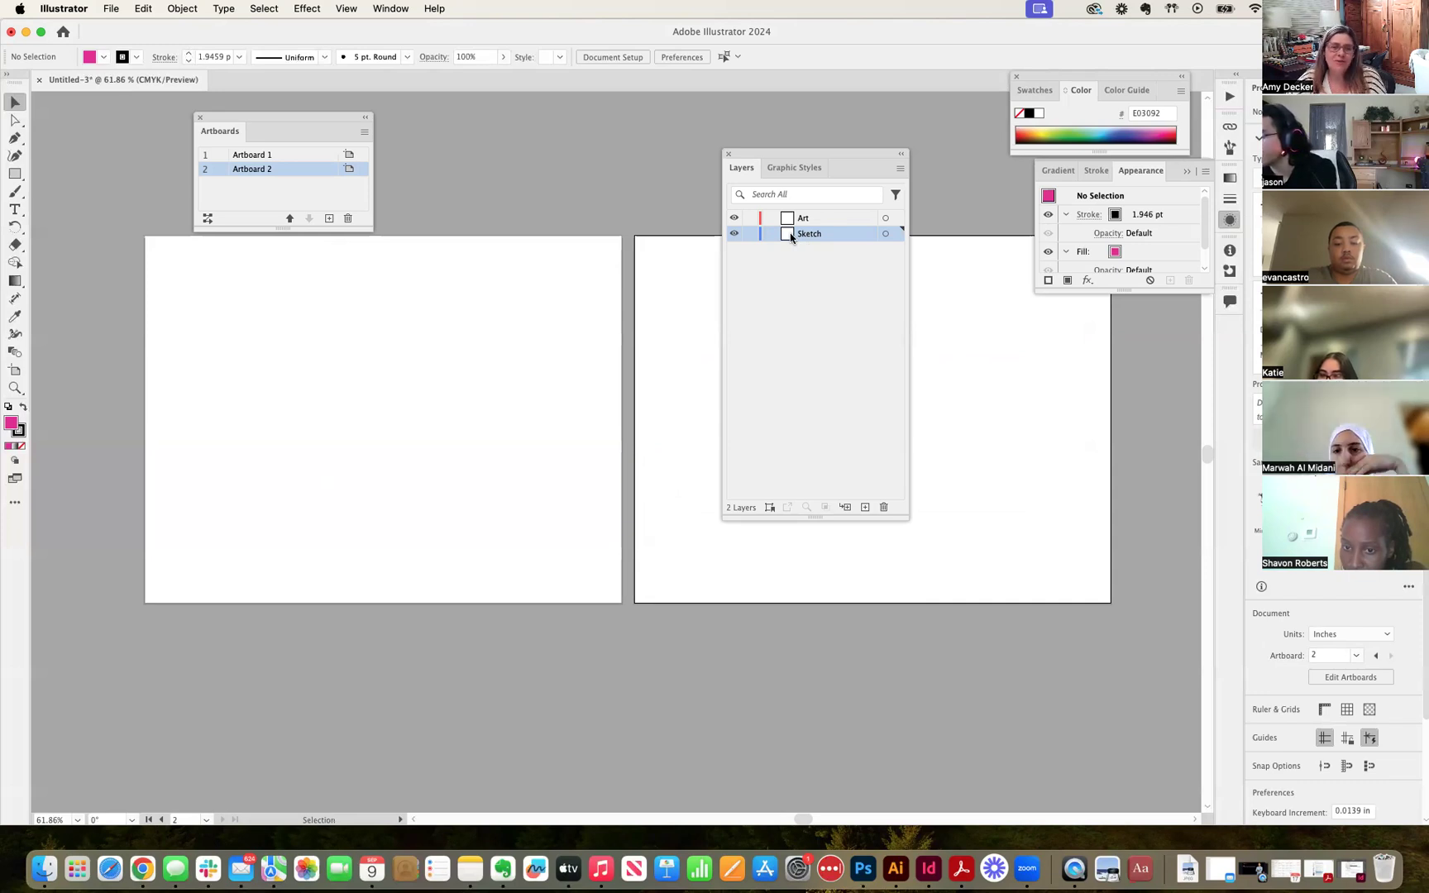
Place the flower sketch PDF from the Desktop folder as a linked file on the first artboard, about 10.48 by 8.5 in.
left_click(108, 9)
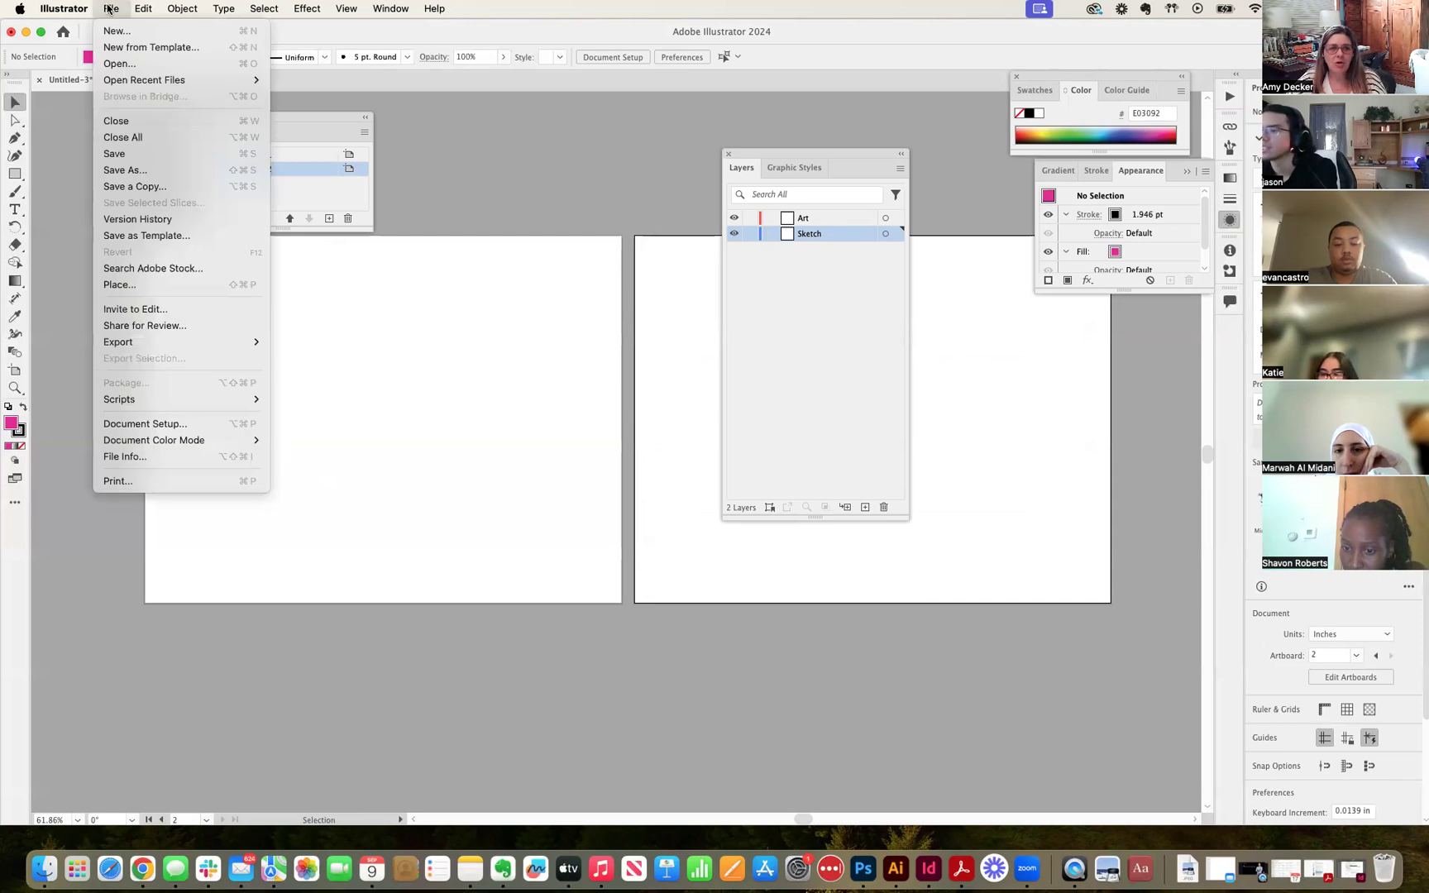
left_click(108, 286)
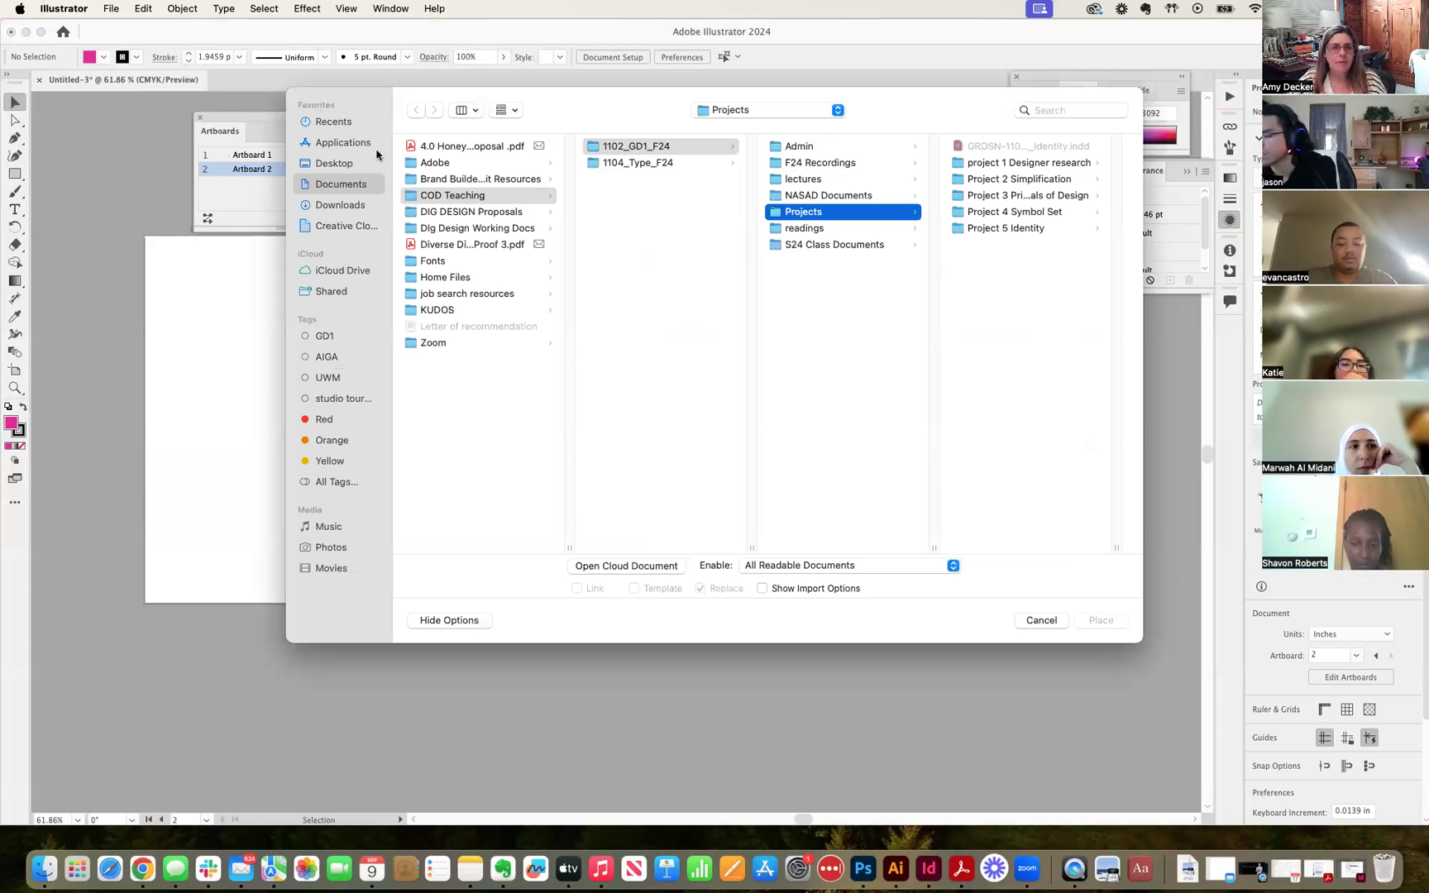
left_click(335, 163)
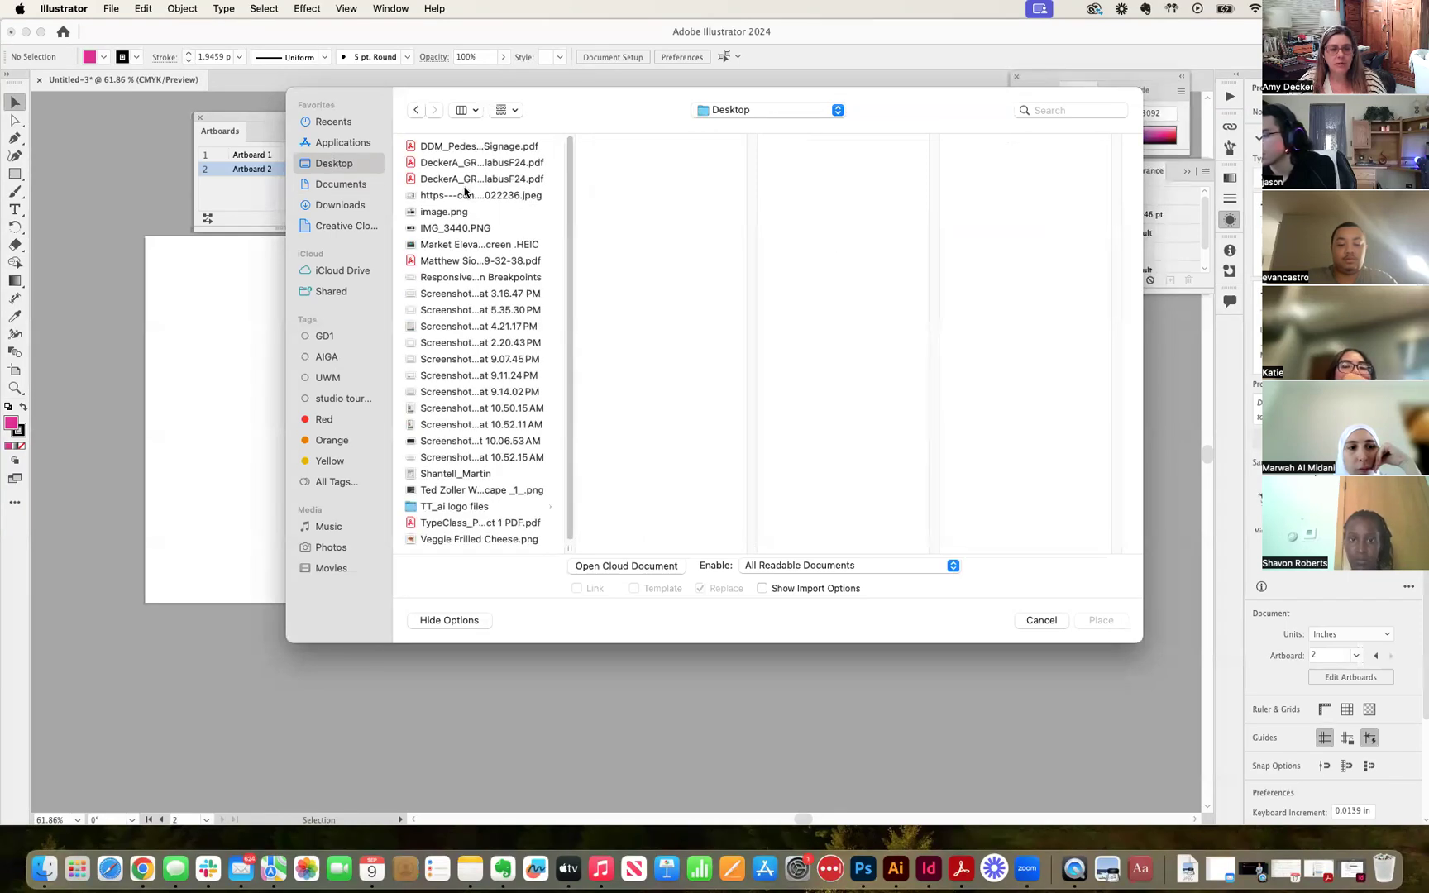
left_click(438, 261)
left_click(1101, 620)
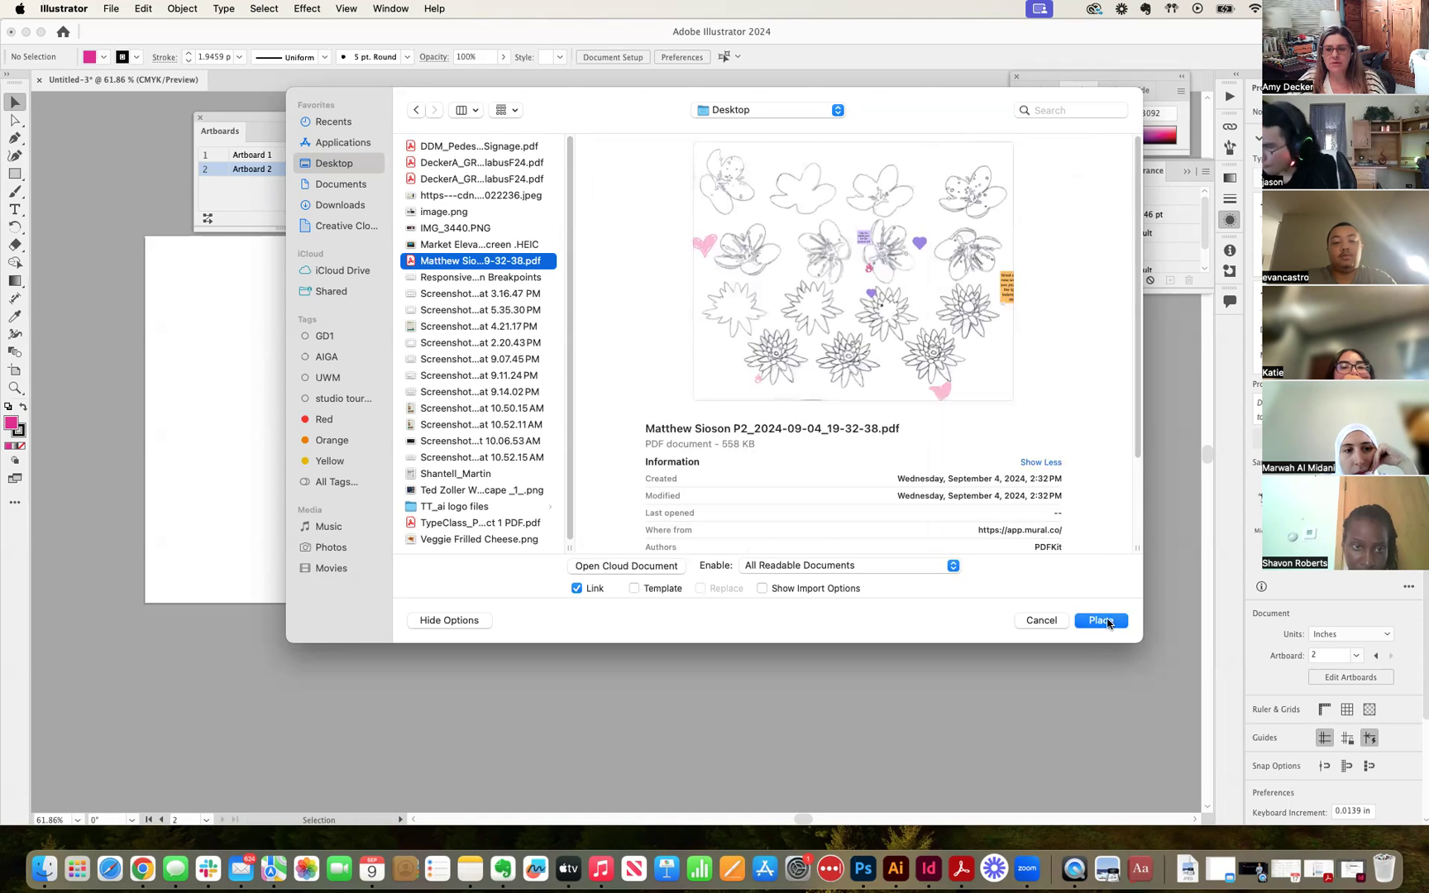
mouse_move(148, 237)
left_mouse_down()
mouse_move(173, 240)
mouse_move(648, 606)
mouse_move(638, 597)
left_mouse_up()
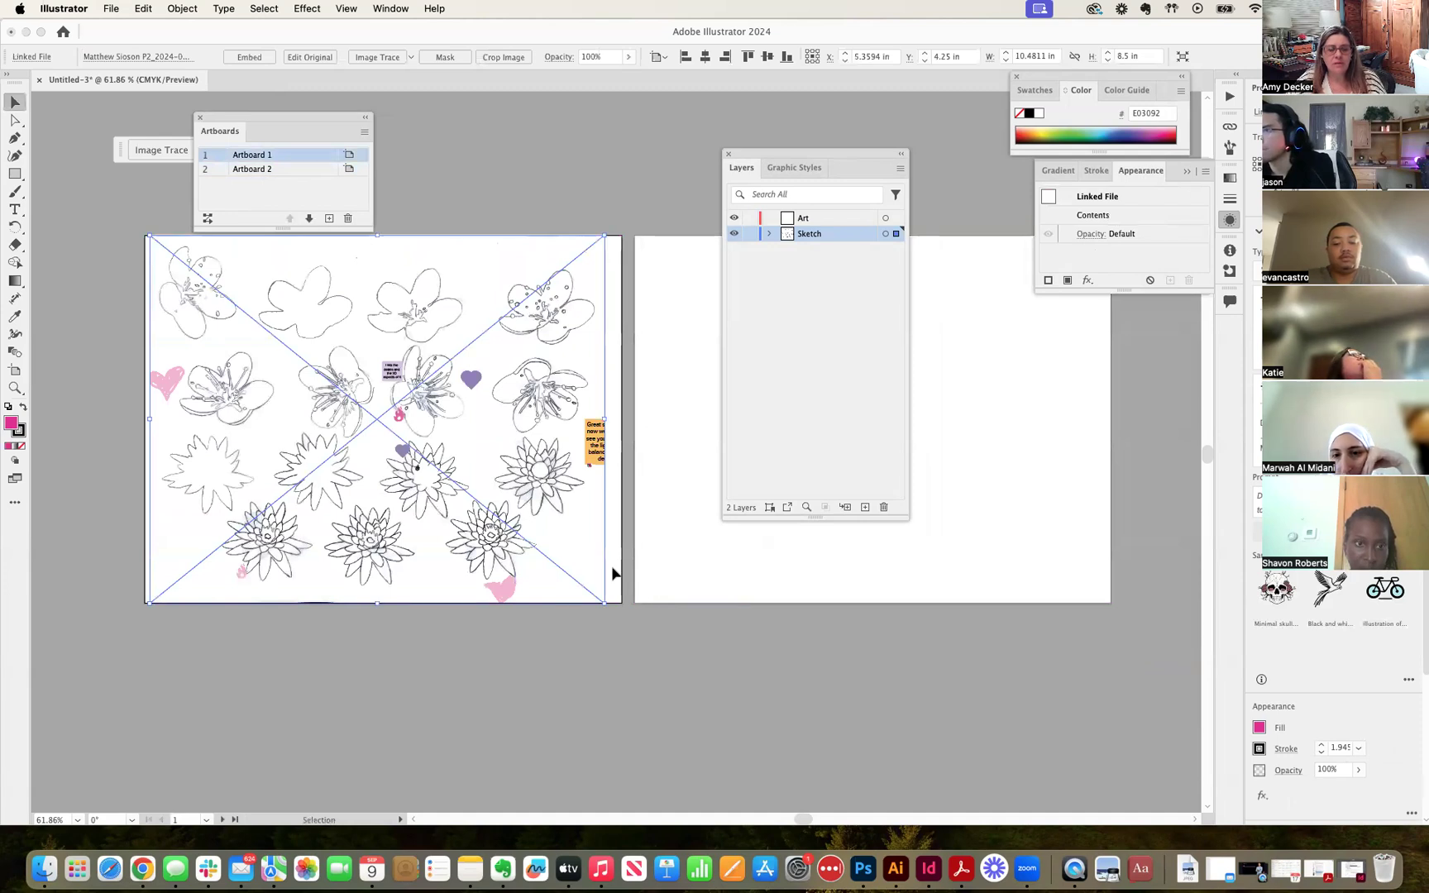
Centre the placed flower sketches on the first artboard at X 5.5 in and shift the Artboards panel clear of the contextual options.
left_click(474, 204)
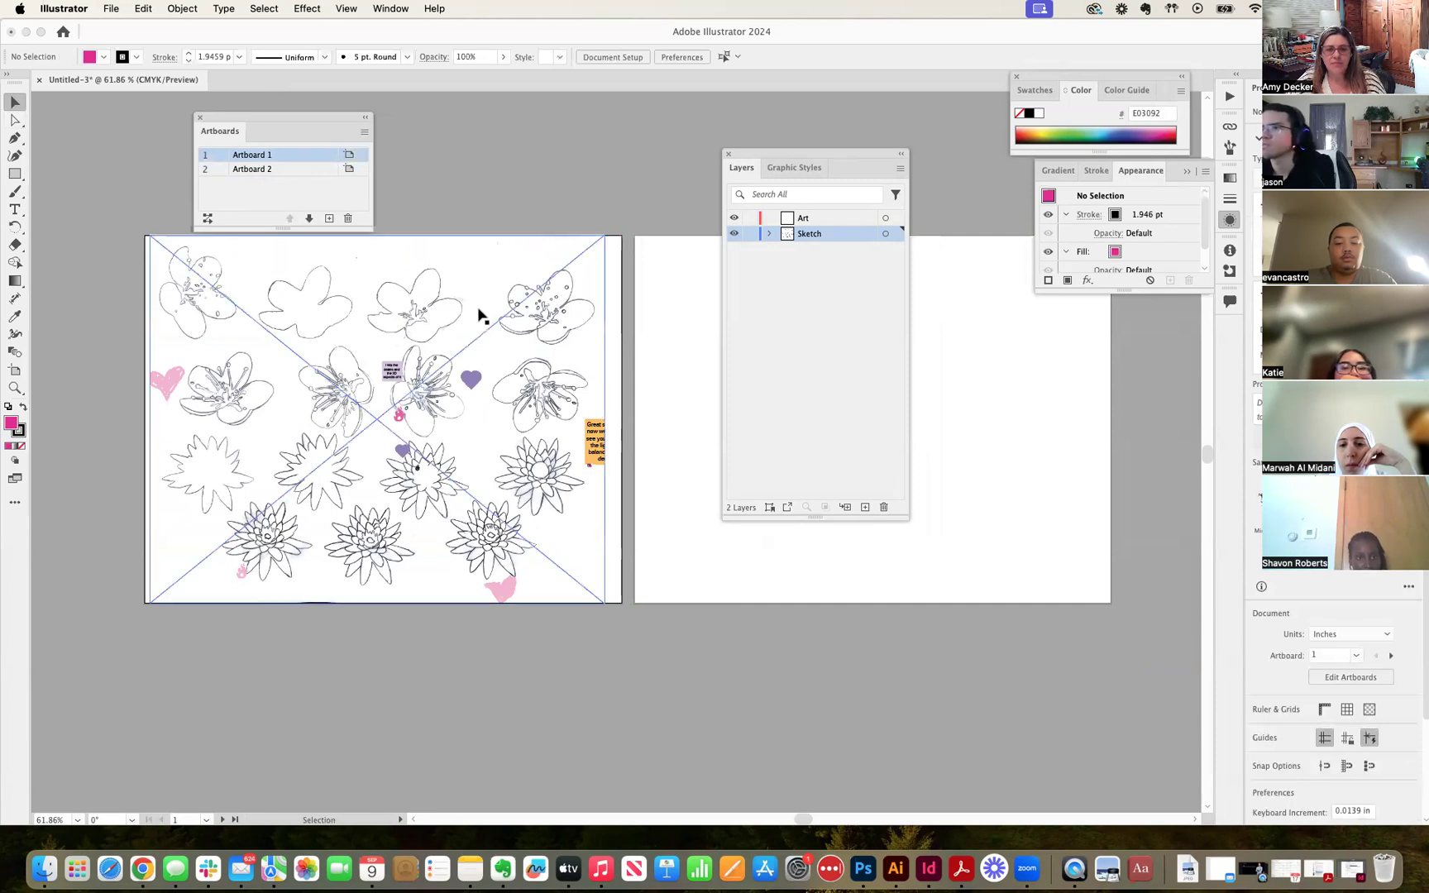
left_click_drag(456, 320, 462, 318)
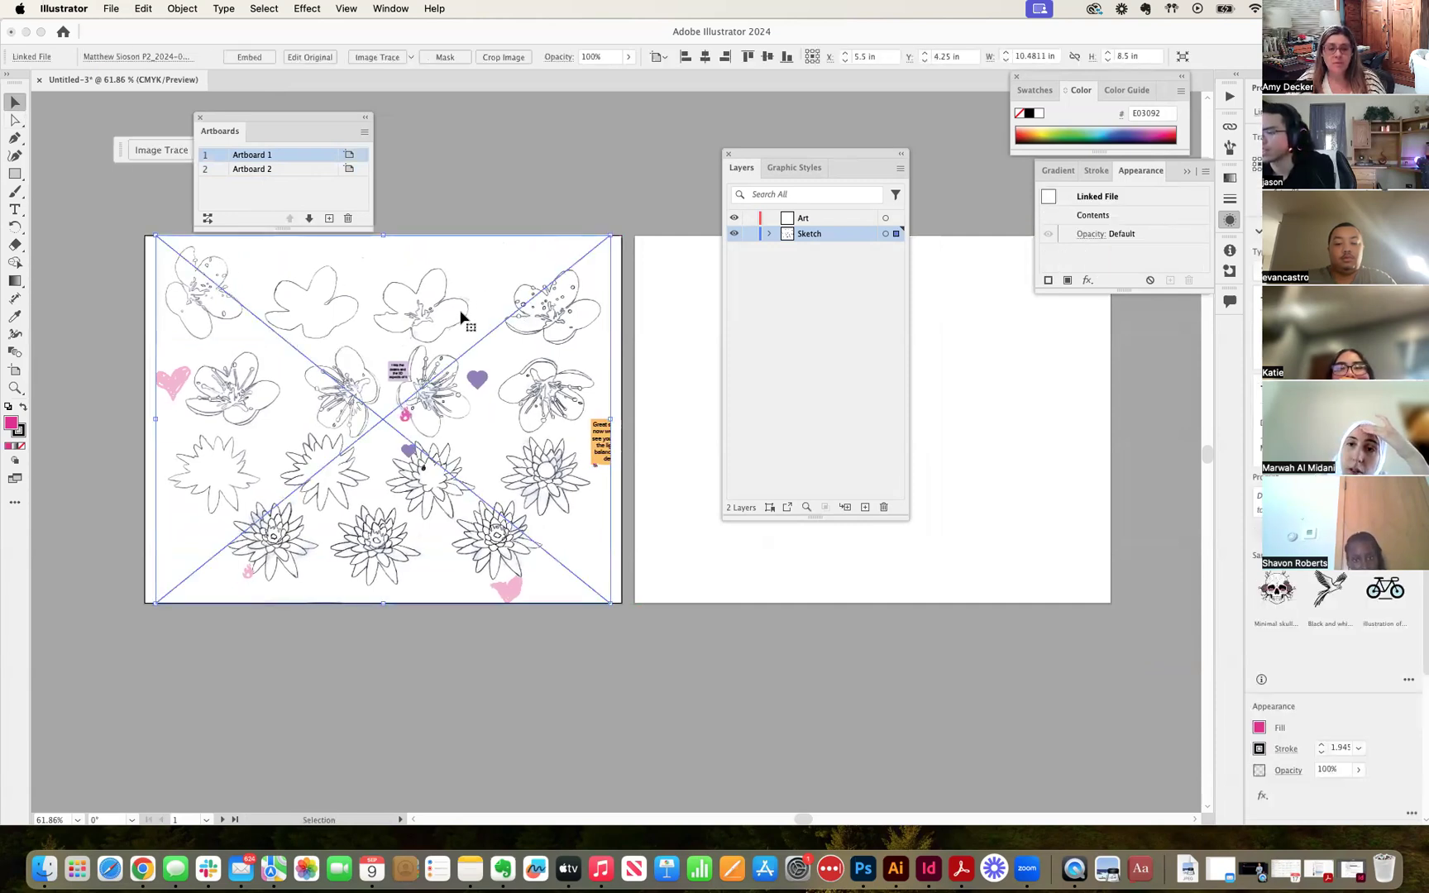
left_click_drag(287, 118, 413, 100)
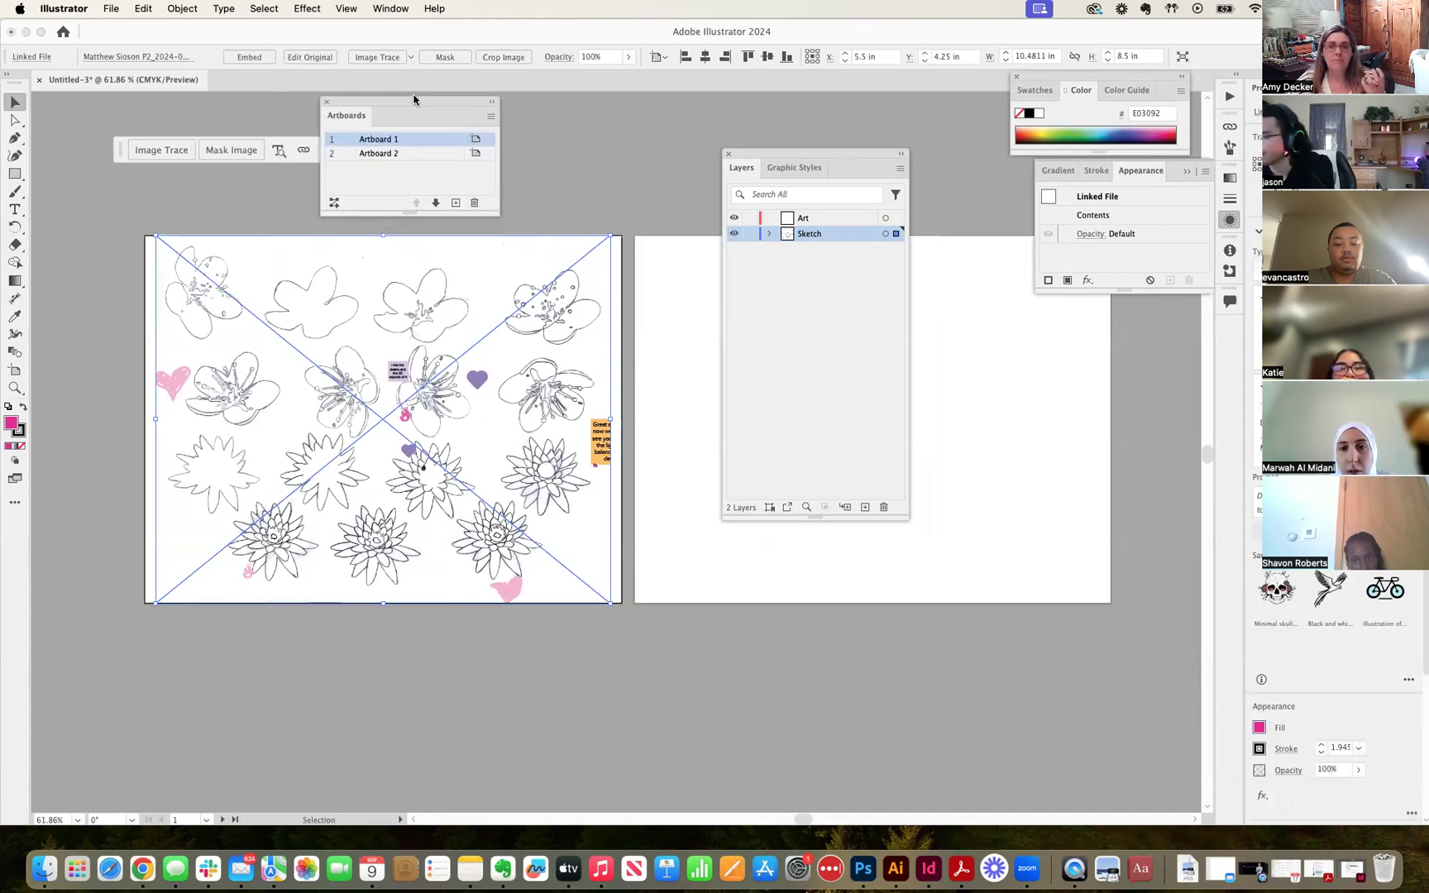
Lock the Sketch layer so the placed flower sketches cannot be selected or moved.
left_click(592, 160)
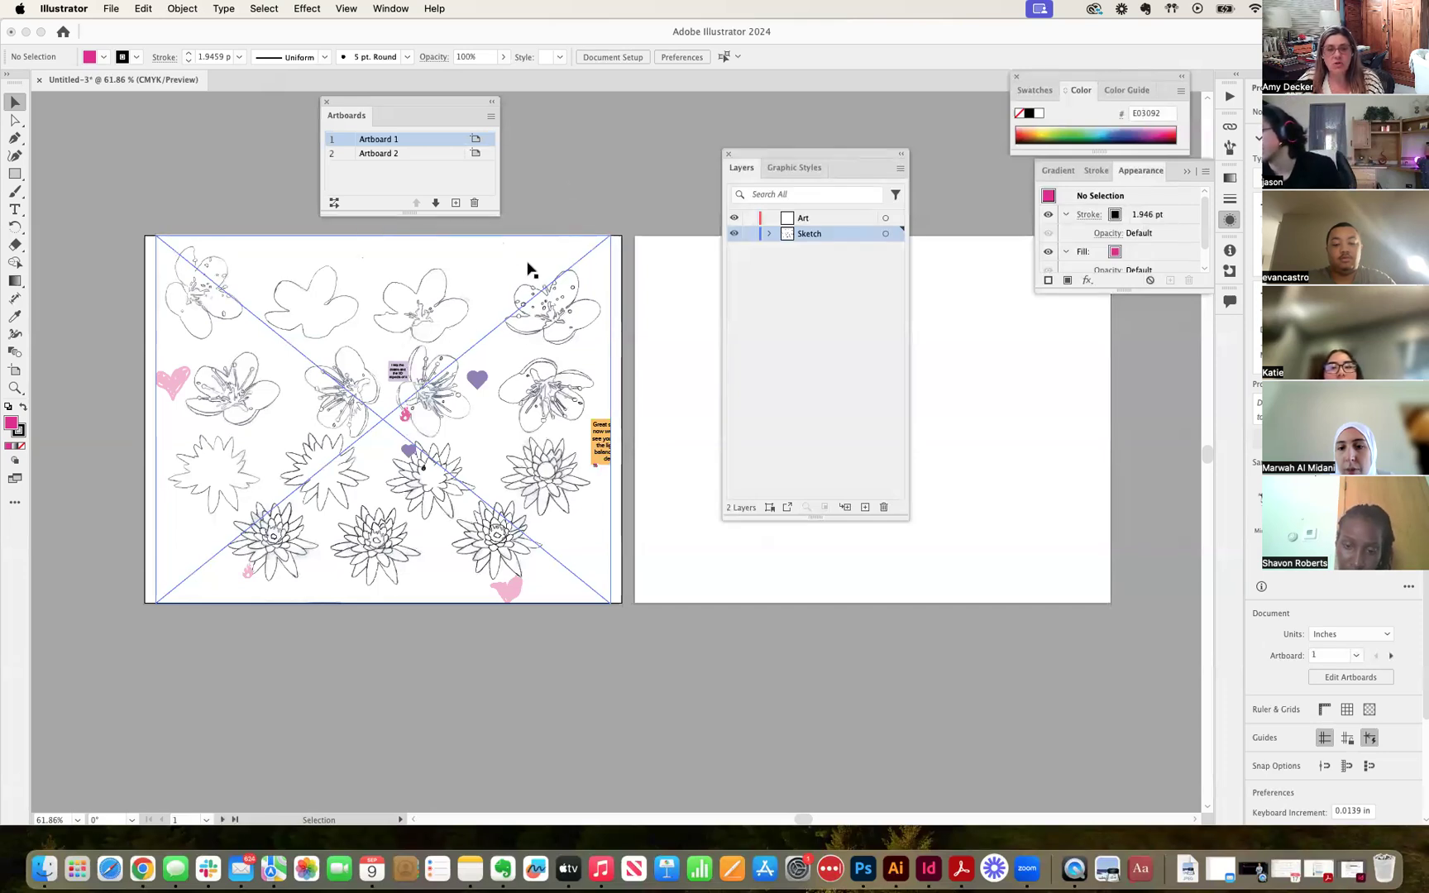
left_click(542, 287)
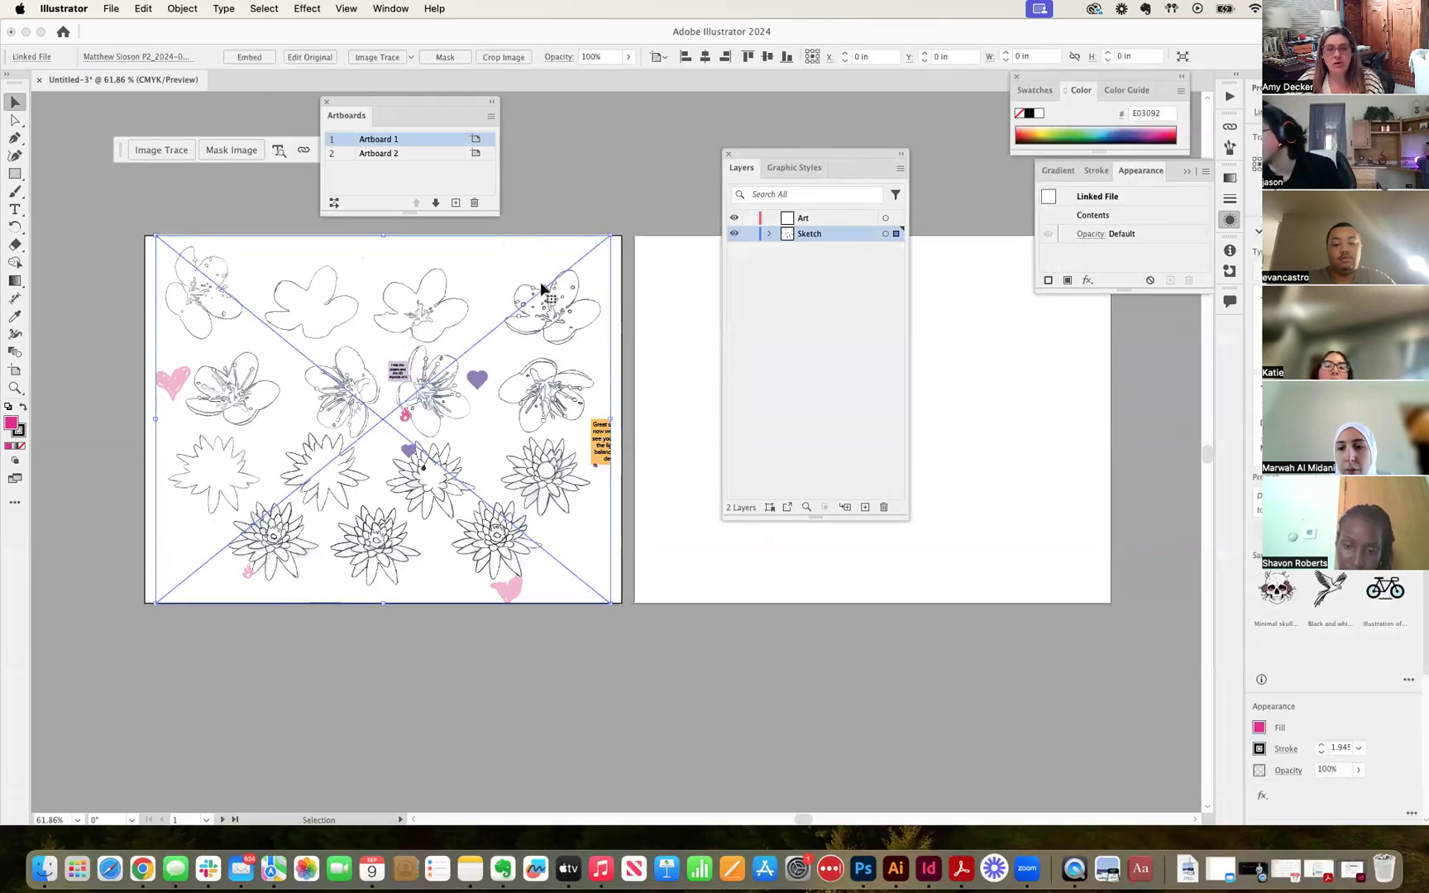
left_click(750, 234)
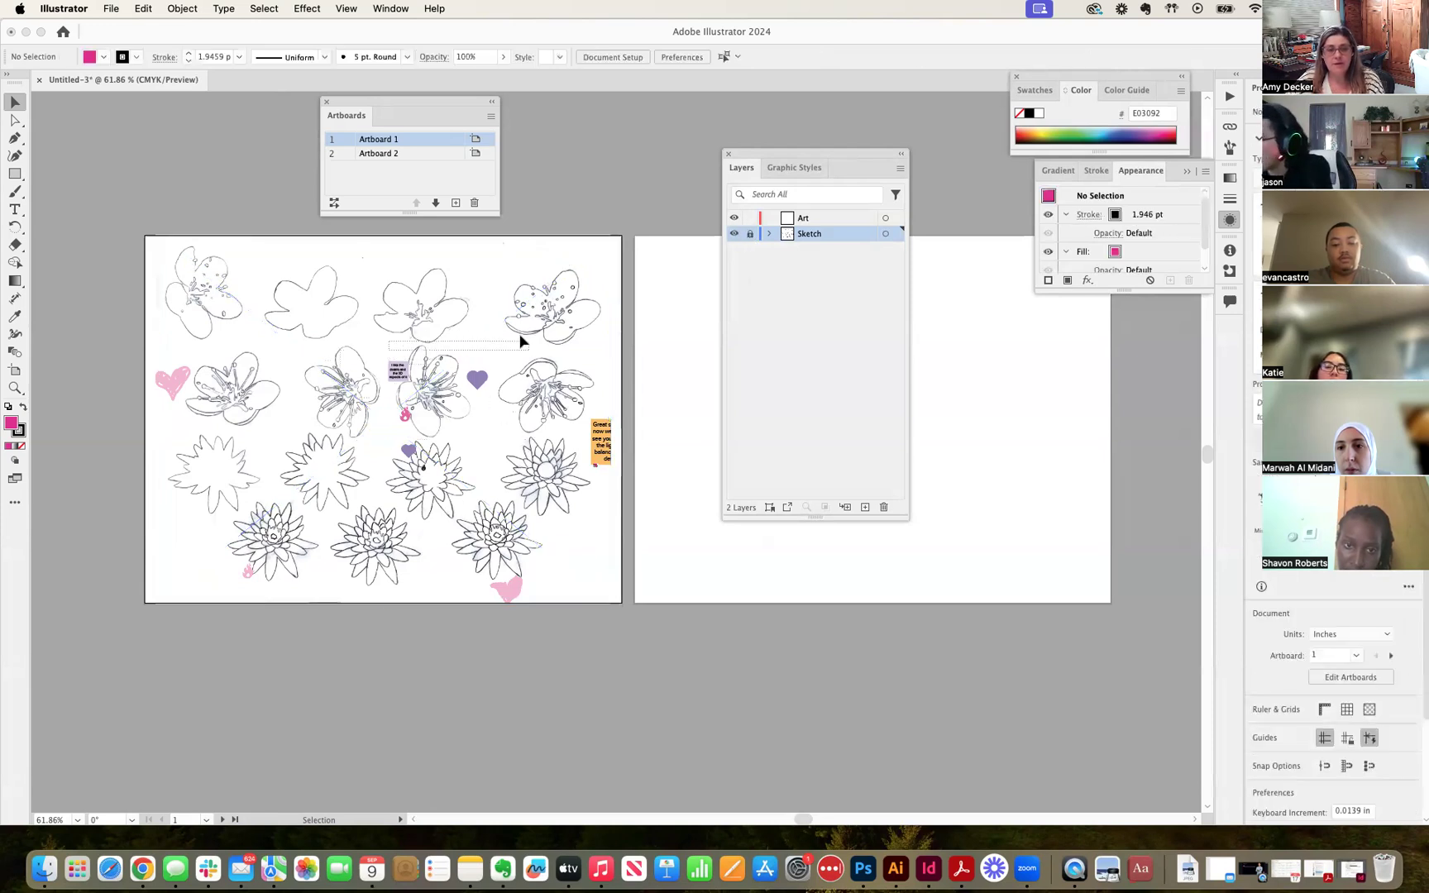
Examine the placed flower sketches close up for tracing detail, then return to a view of both artboards.
key("super+equal")
key("super+equal")
key("super+equal")
key("super+equal")
key("super+equal")
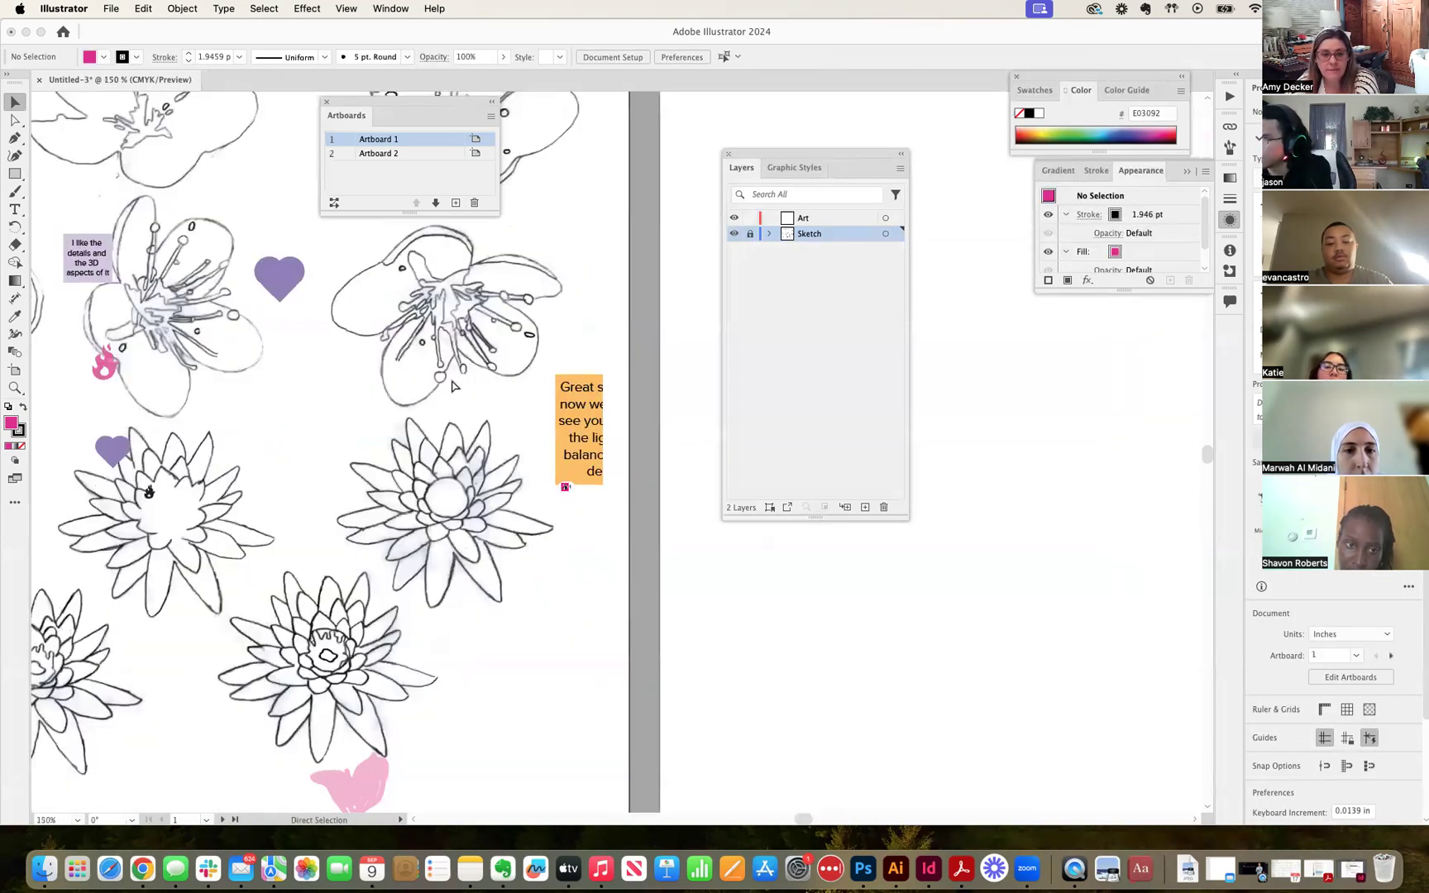
key("space")
left_click_drag(351, 465, 582, 325)
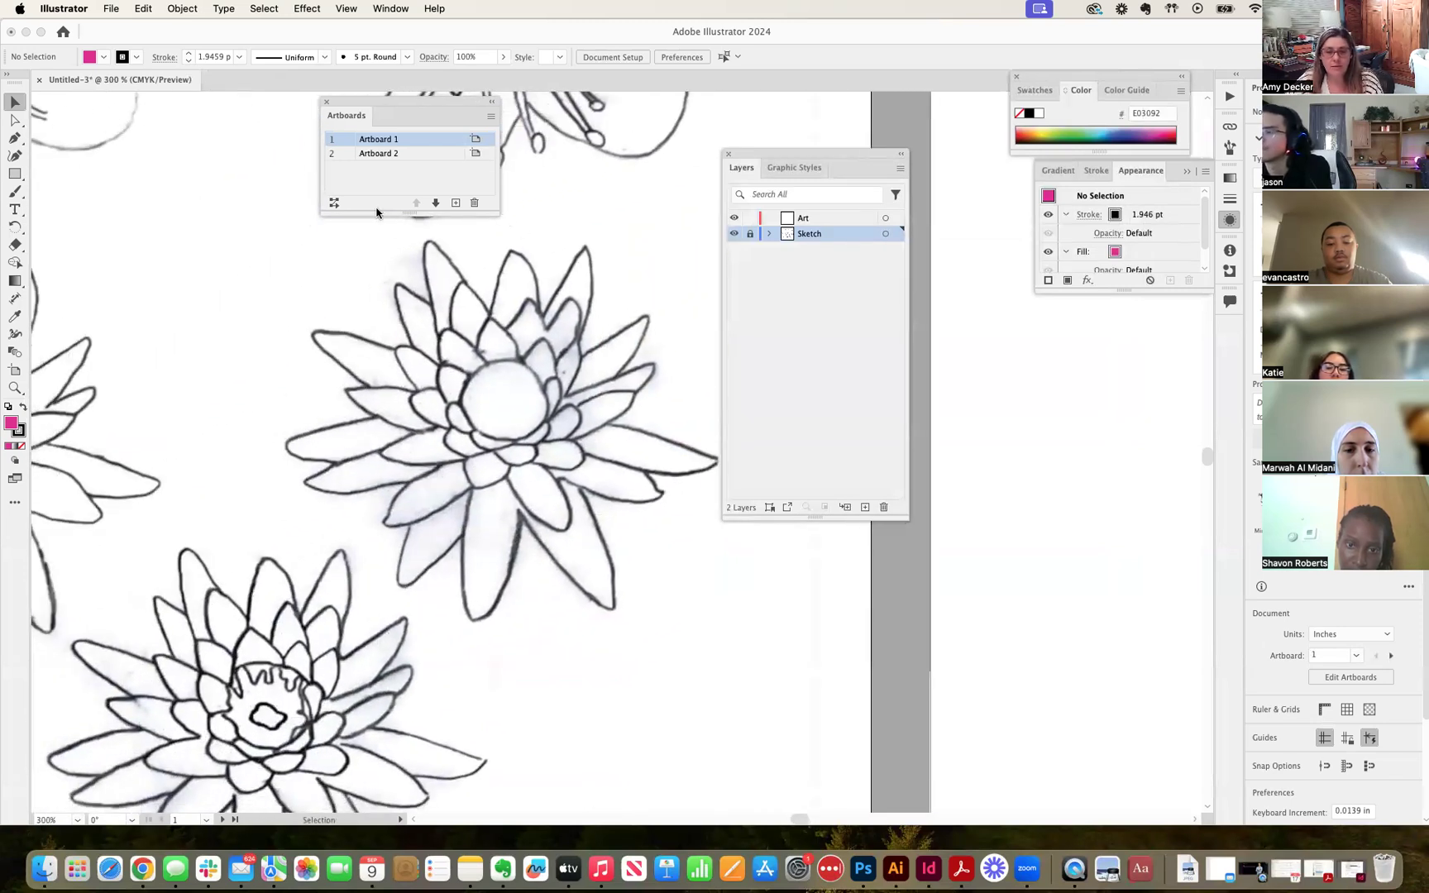
key("super+minus")
key("super+minus")
key("super+minus")
key("super+minus")
key("super+minus")
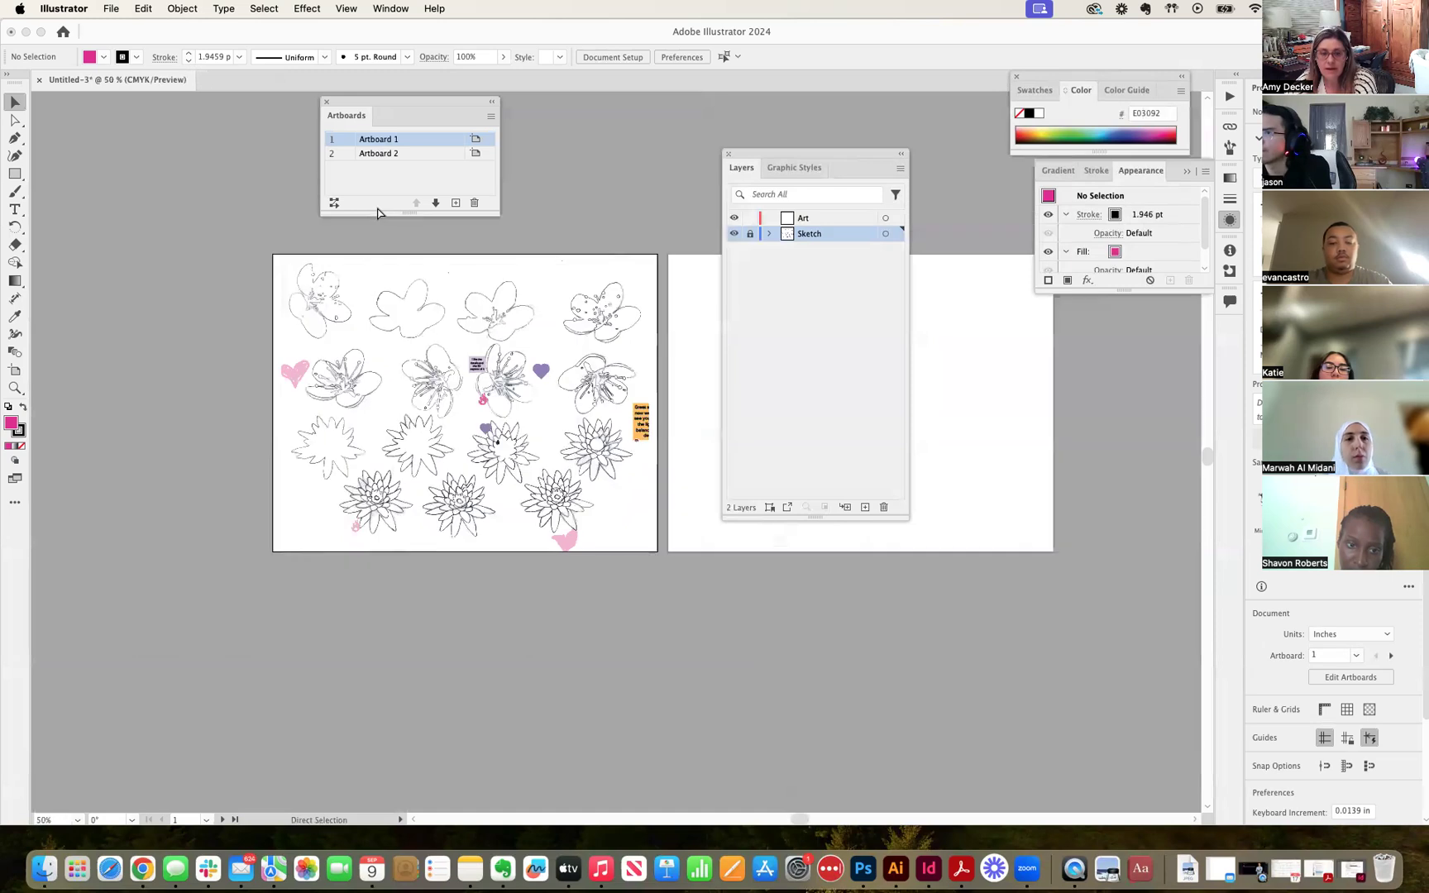
key("super+equal")
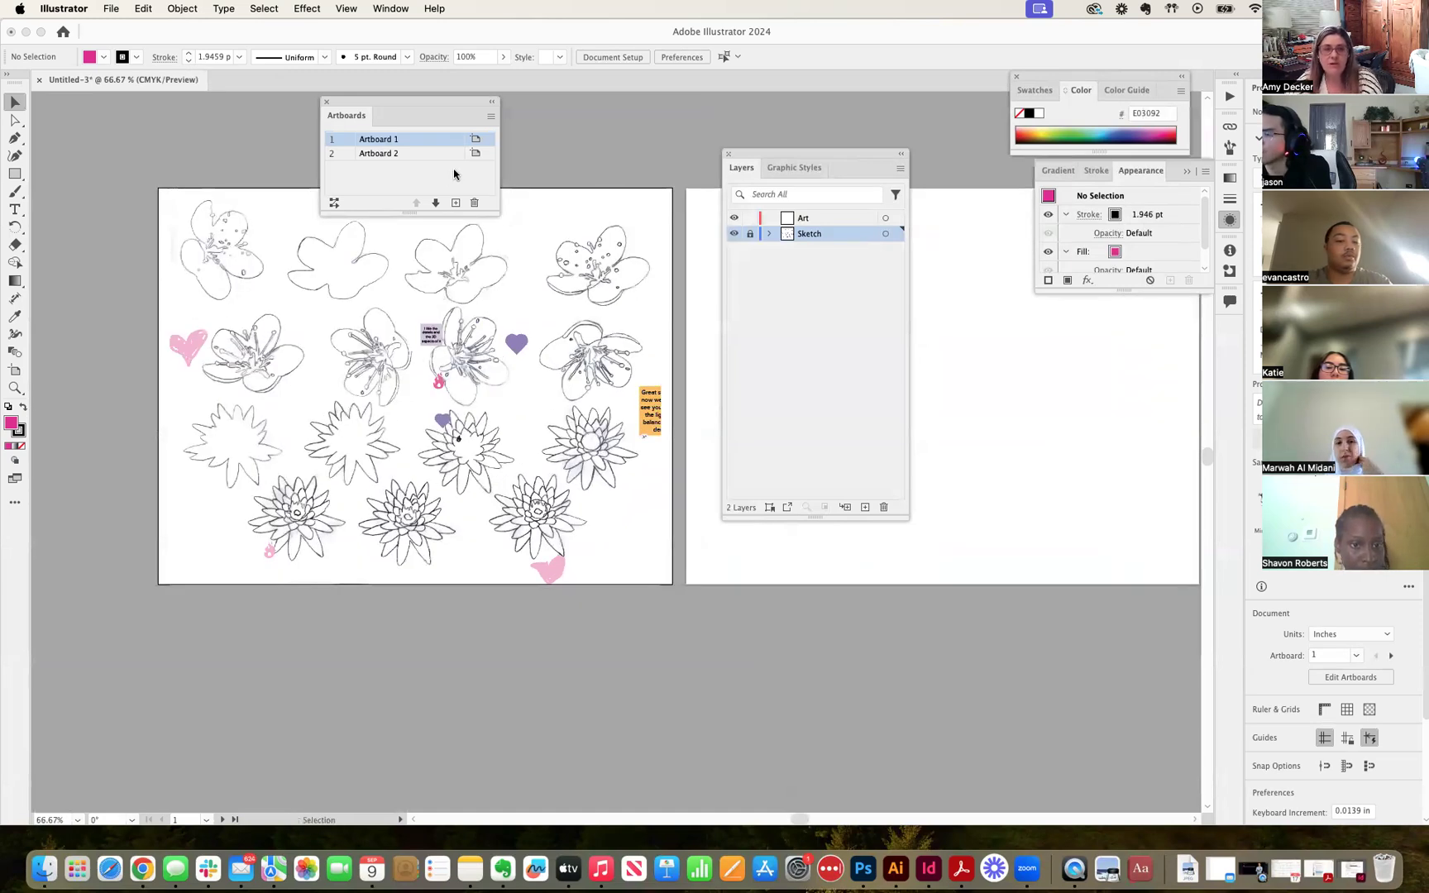
Unlock the Sketch layer and frame the second flower in the second row with an unfilled, pink-stroked rectangle about 2.82 by 2.42 in.
left_click(748, 235)
left_click(424, 362)
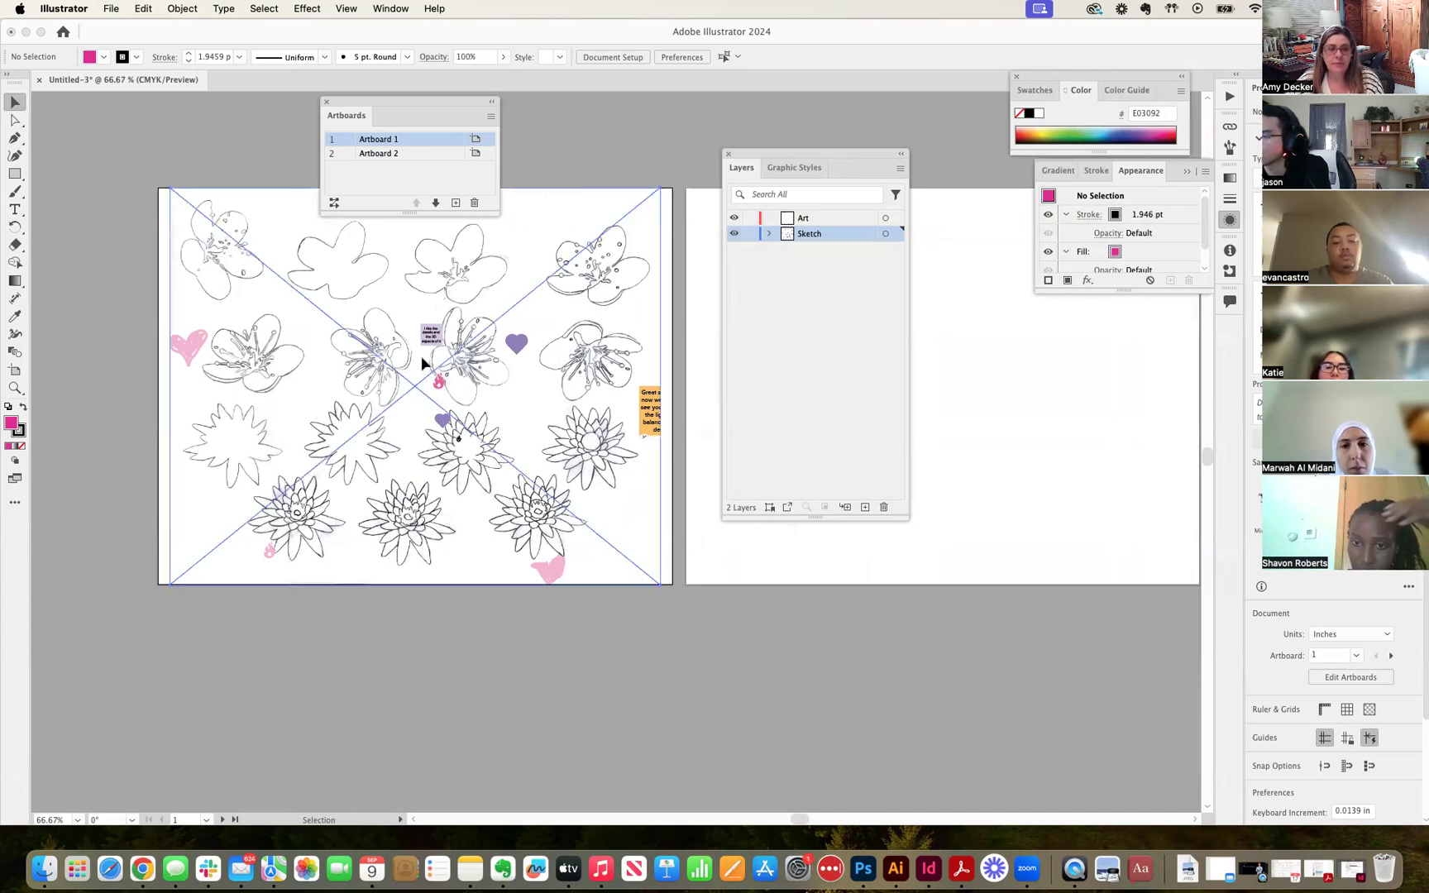
left_click(15, 175)
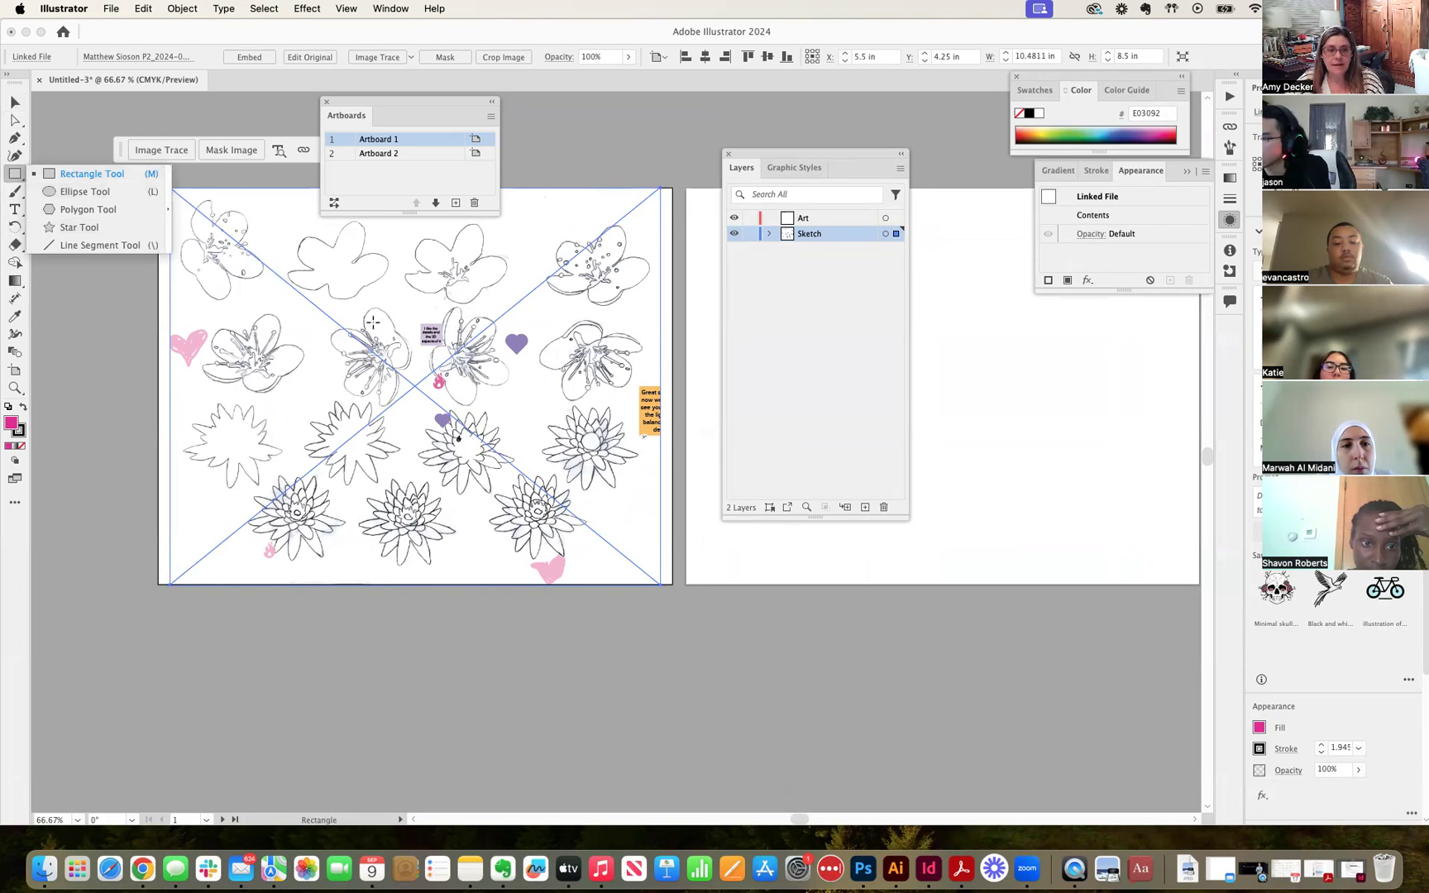
left_click_drag(306, 300, 438, 412)
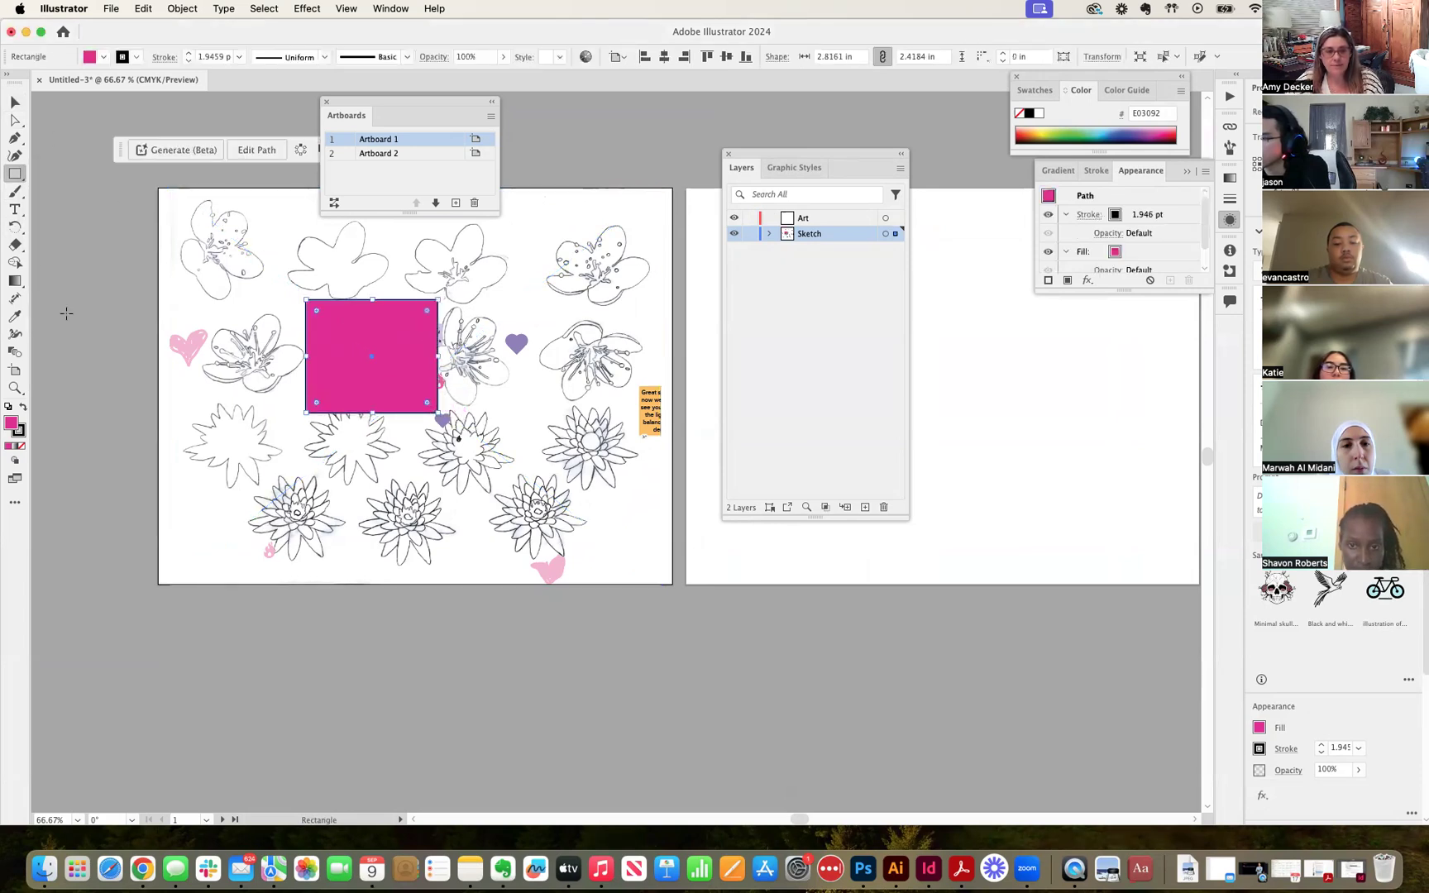
left_click(22, 407)
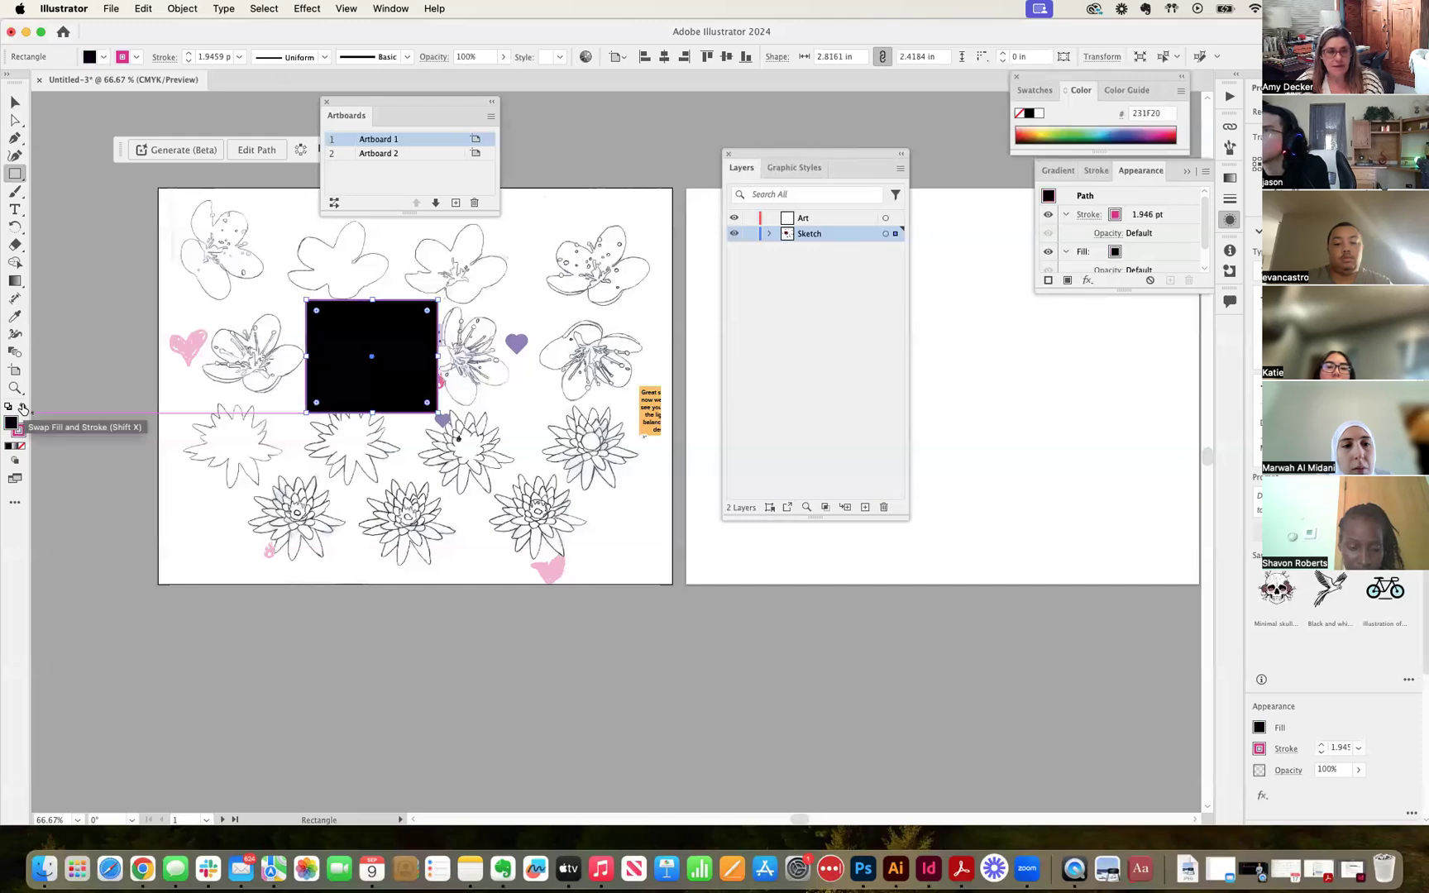
left_click(22, 447)
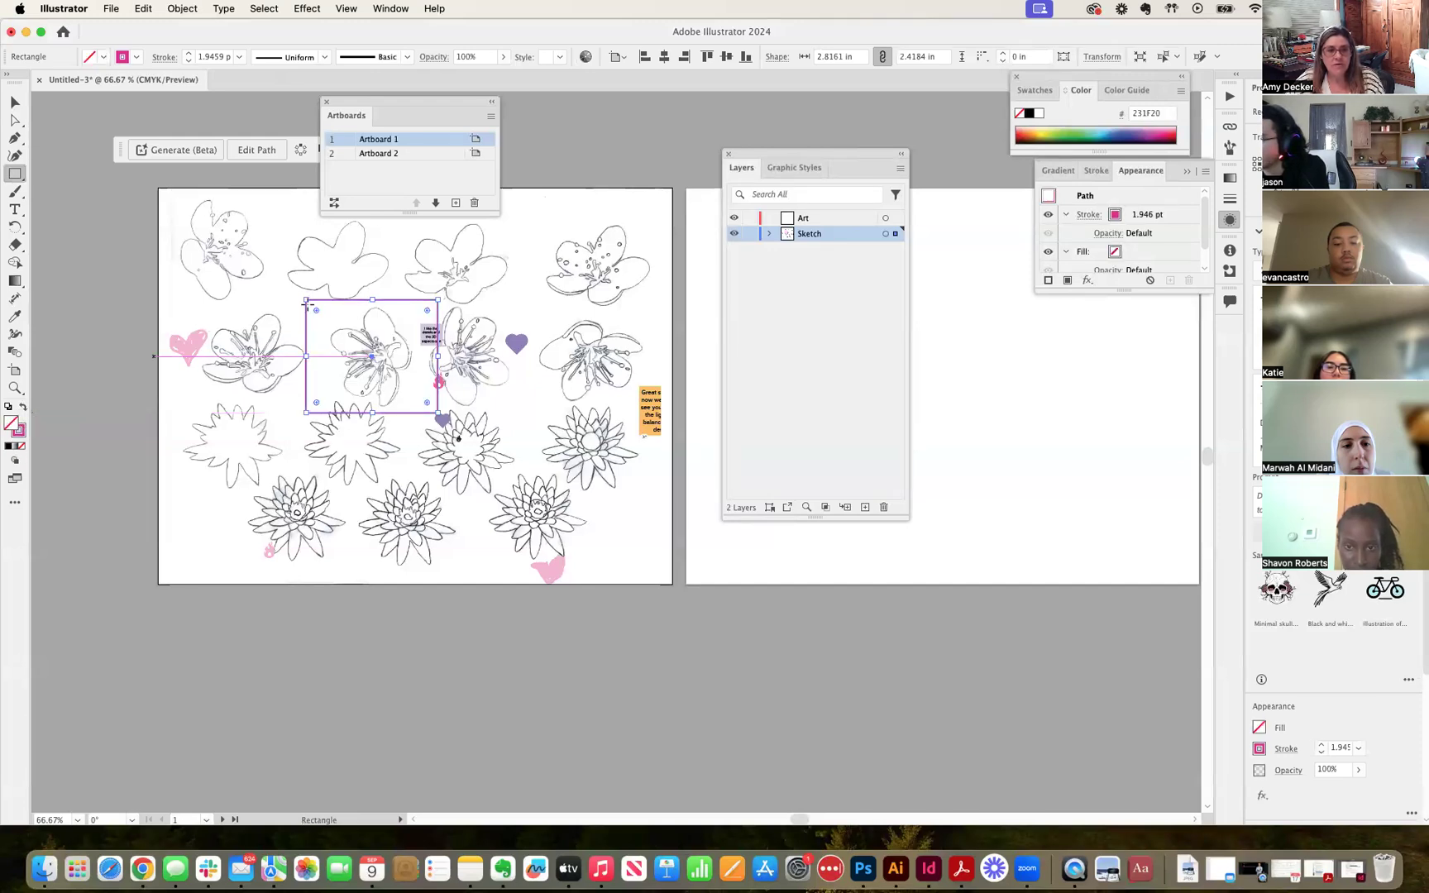
Make a clipping mask from the rectangle and the placed flower sketches so only the framed flower shows.
left_click(17, 102)
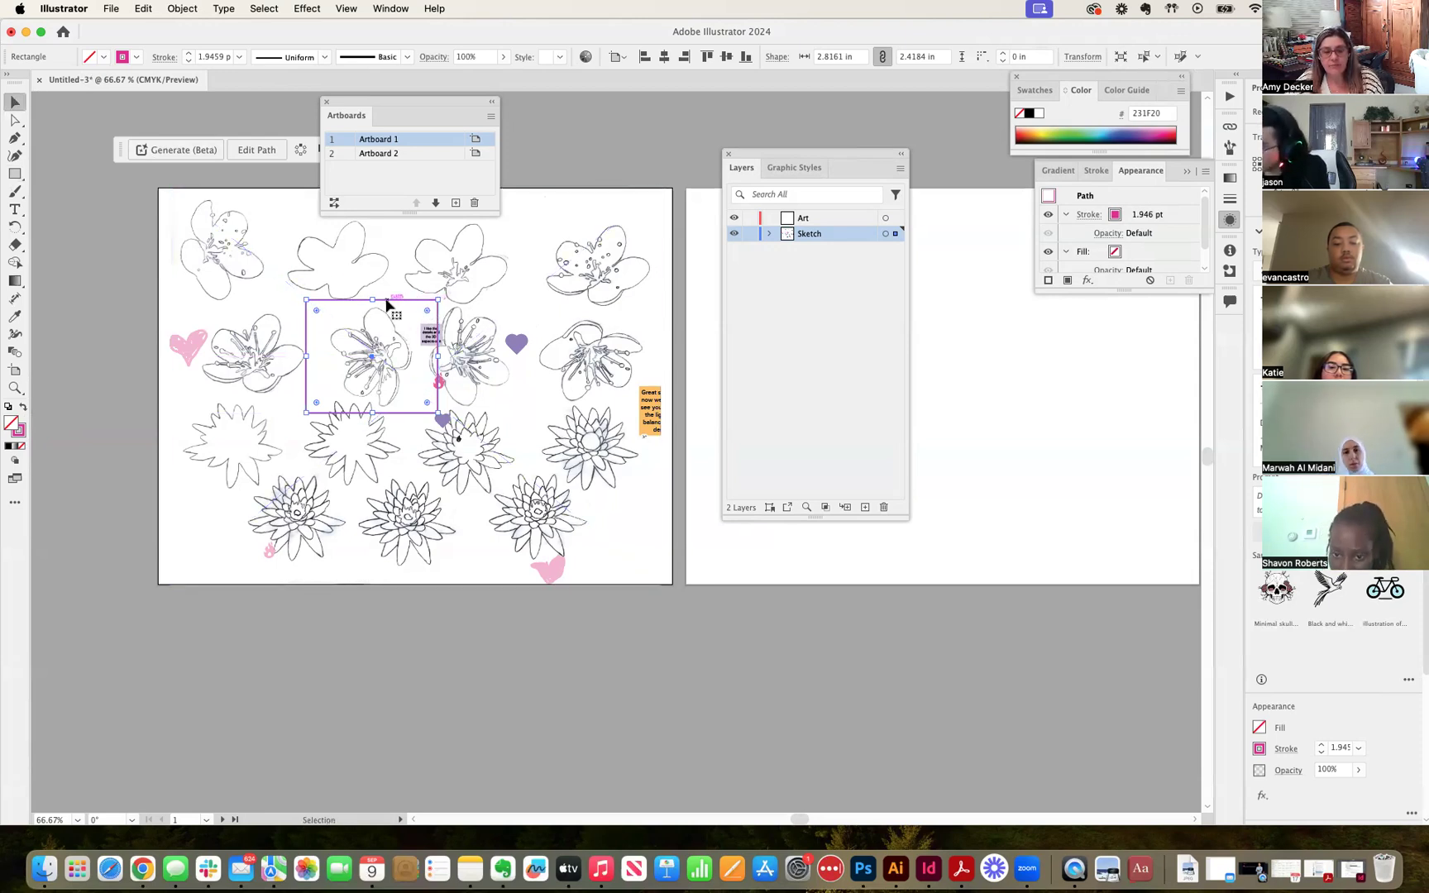
right_click(309, 249)
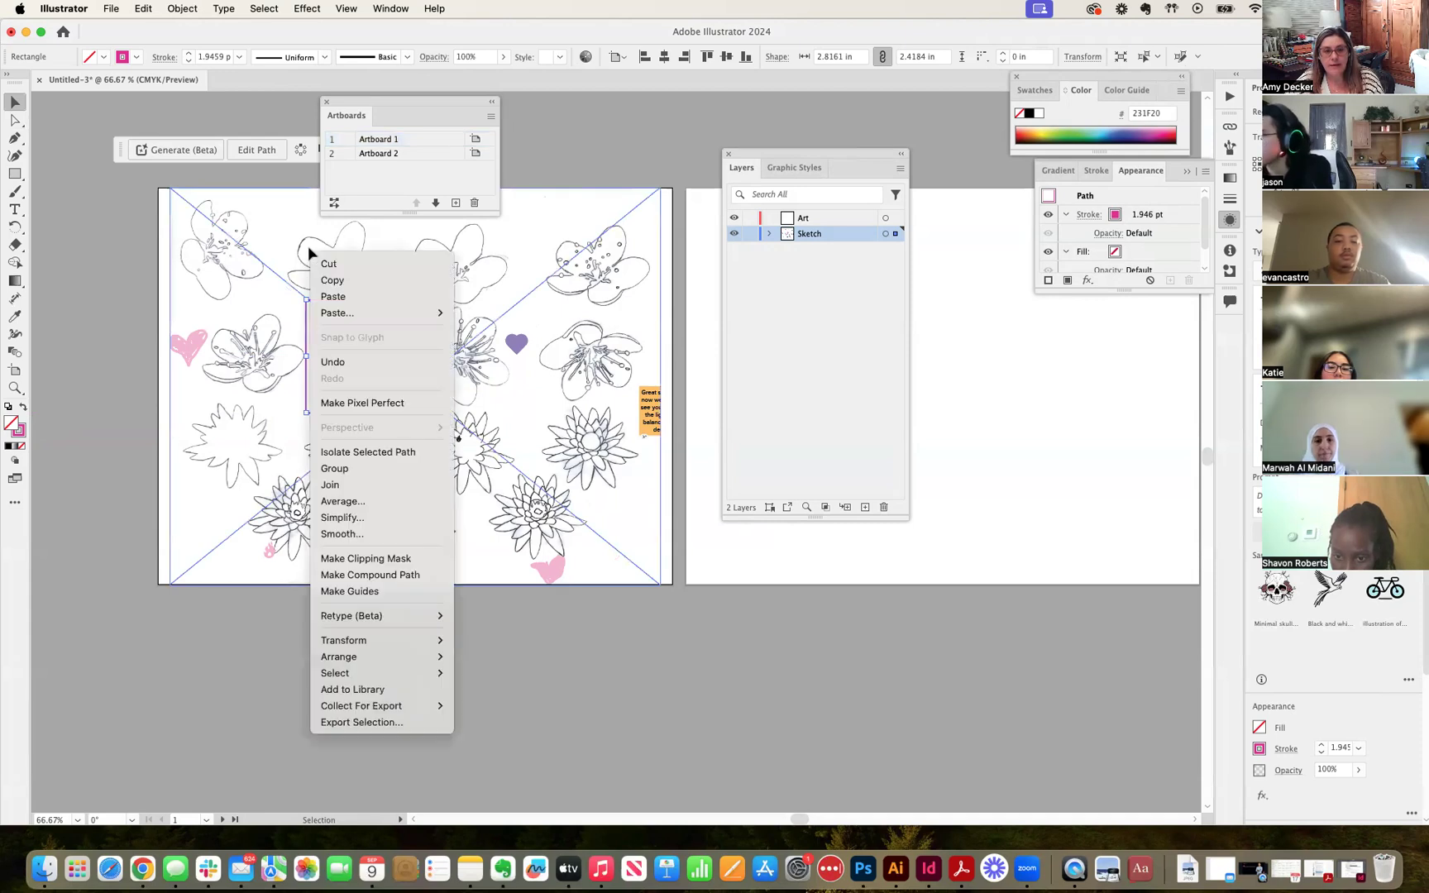
left_click(239, 234)
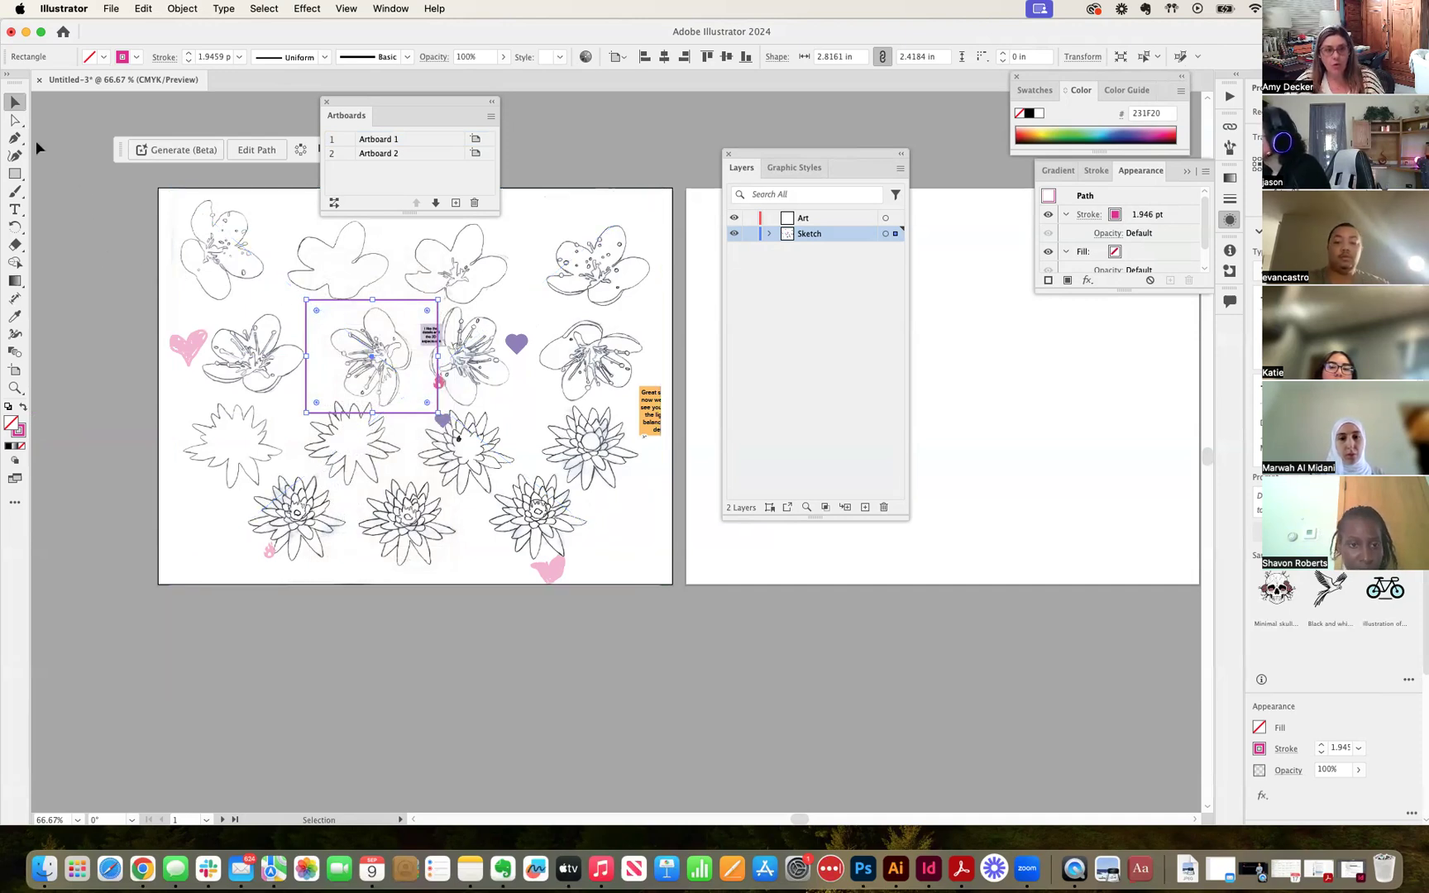
mouse_move(105, 253)
left_mouse_down()
mouse_move(482, 415)
mouse_move(570, 469)
left_mouse_up()
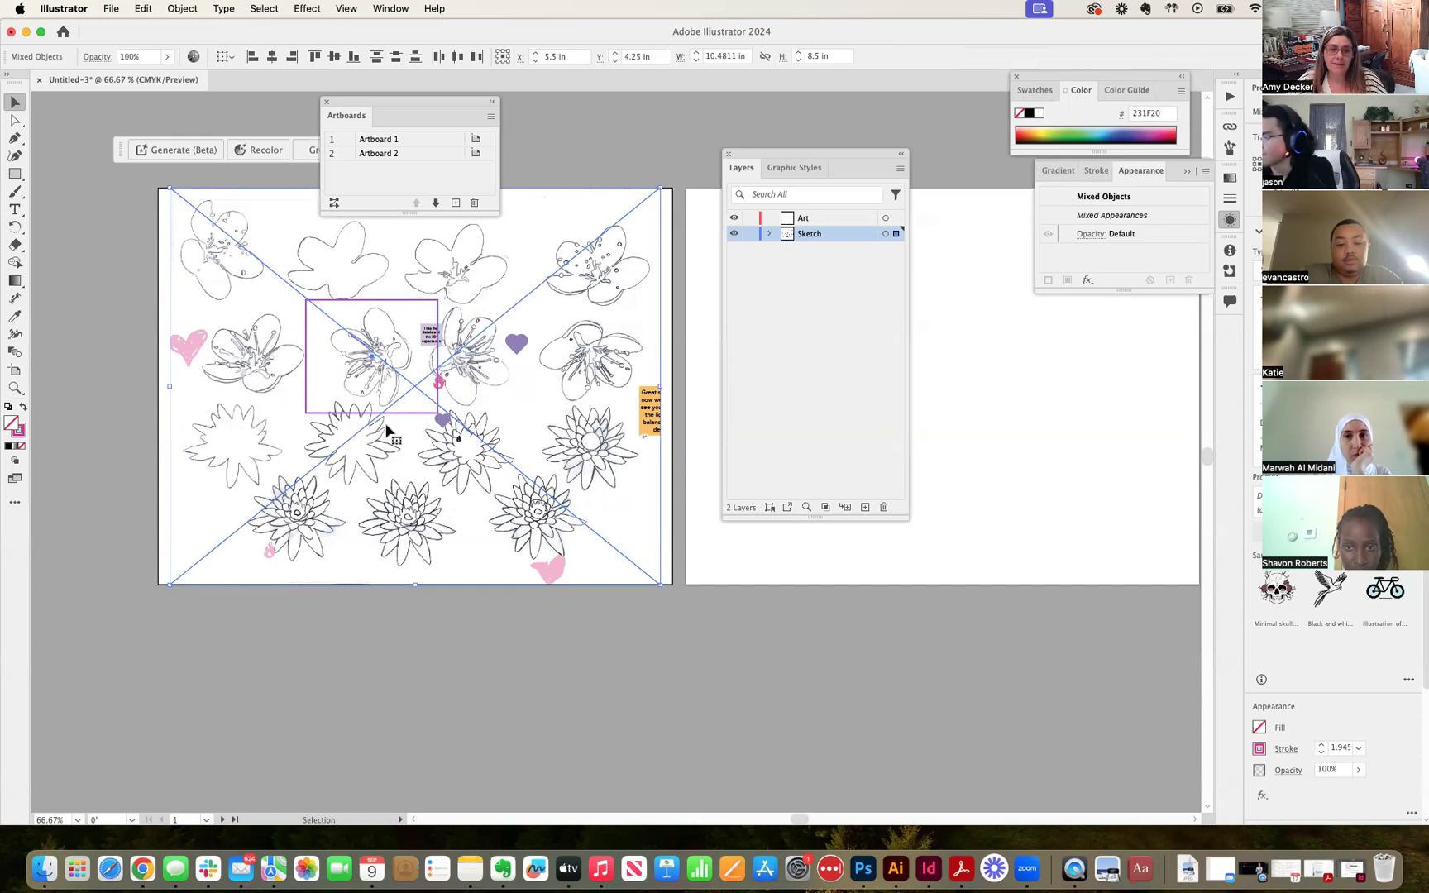
left_click(184, 8)
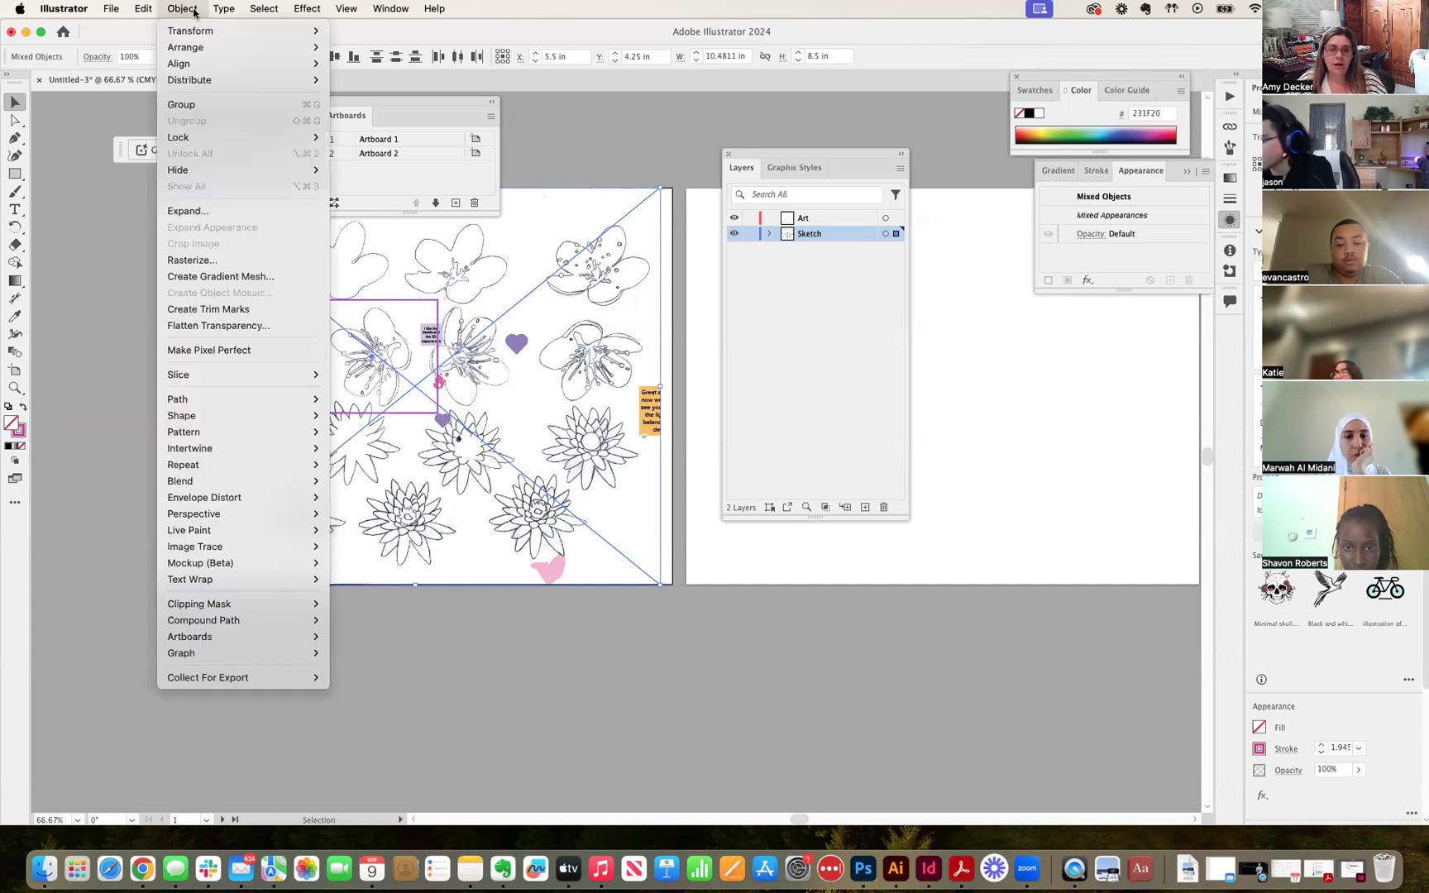
mouse_move(215, 604)
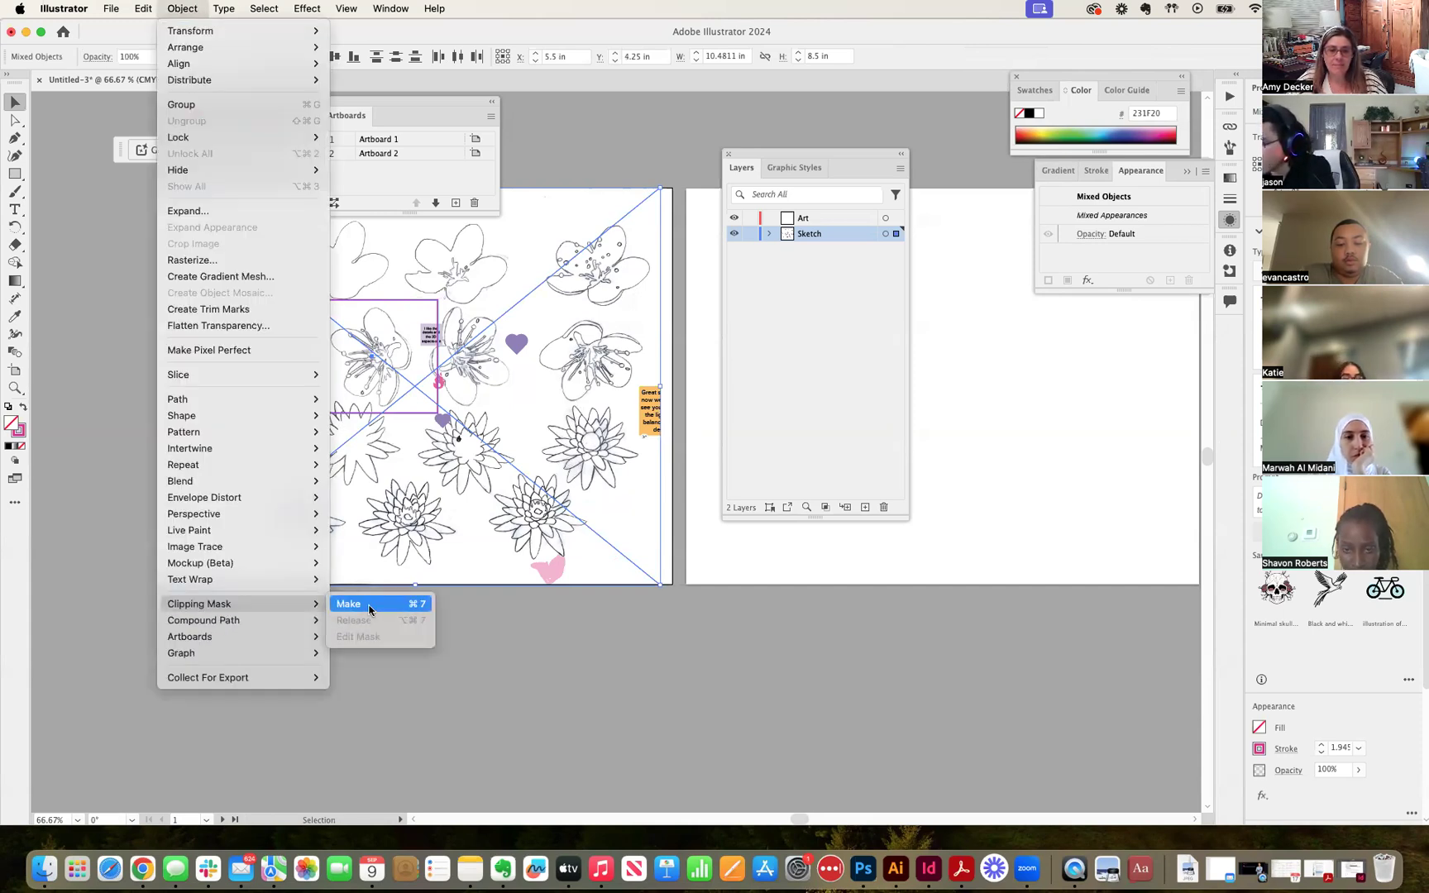
left_click(370, 610)
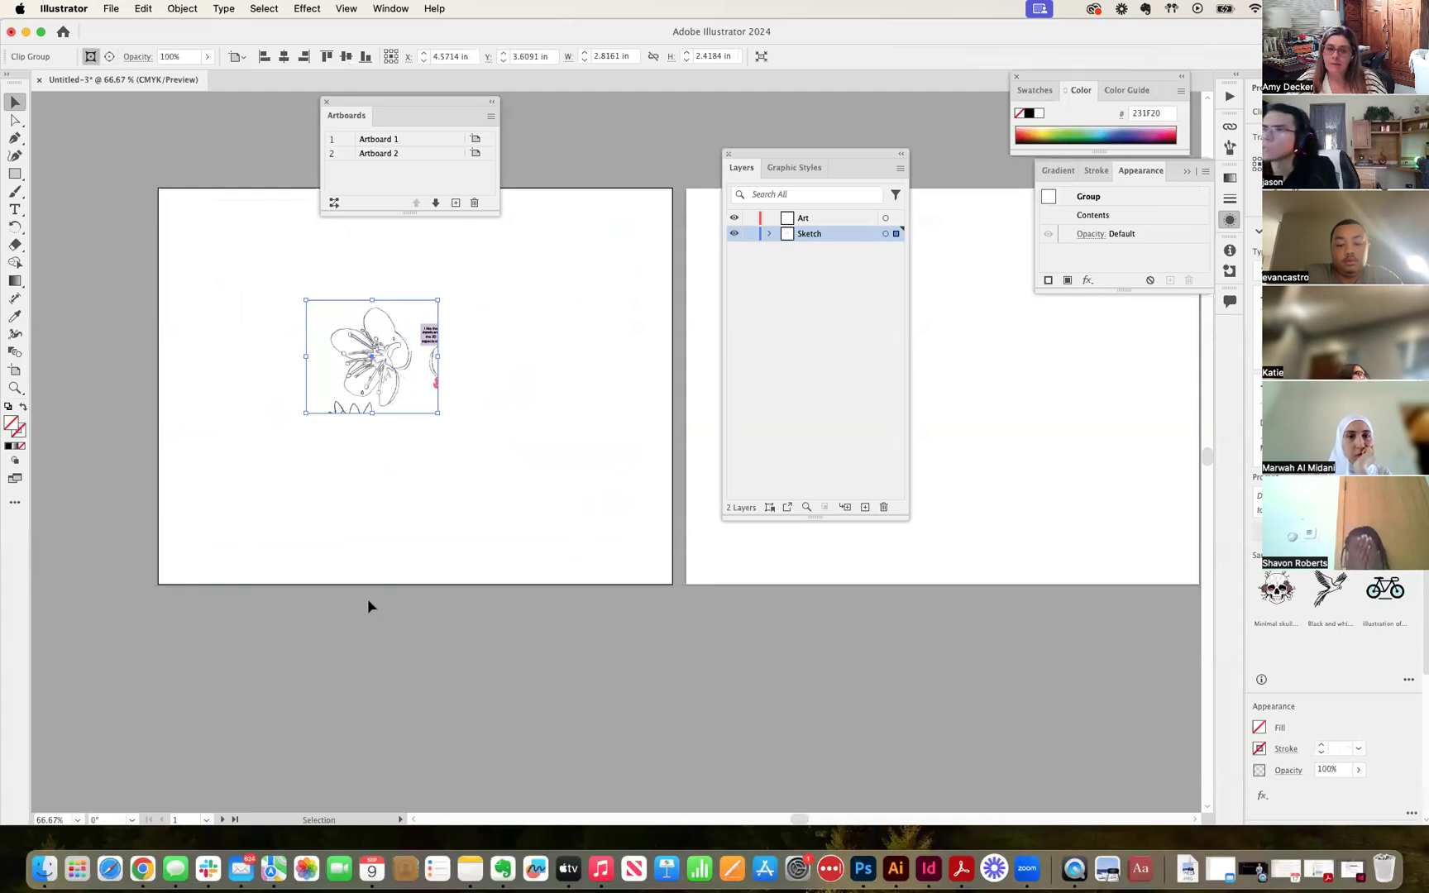
Enlarge the clipped flower to about 8.67 by 7.46 in and position it near the centre of the first artboard.
left_click(245, 292)
left_click_drag(246, 268, 502, 466)
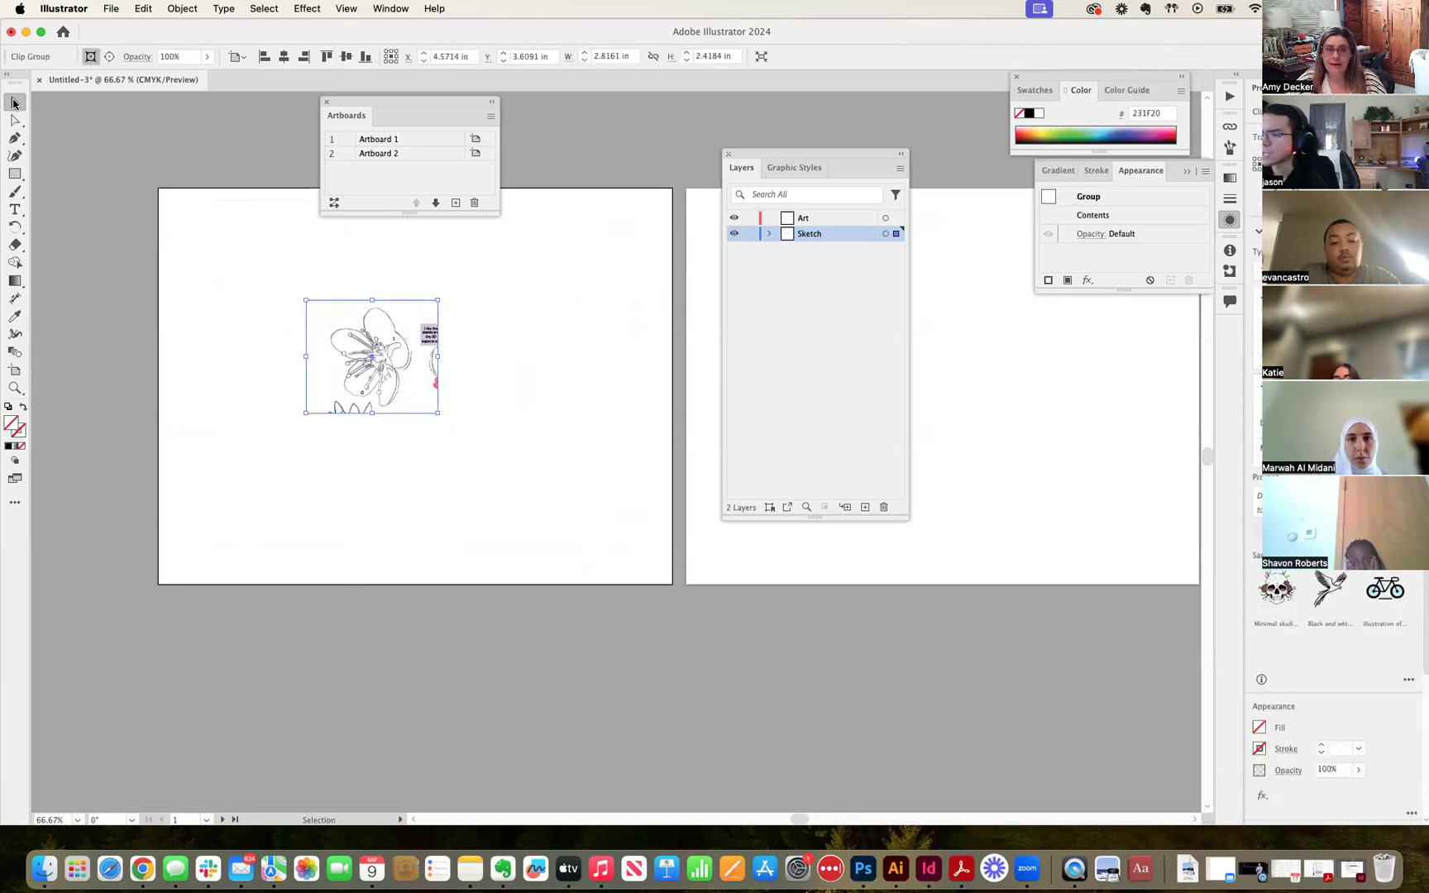
left_click_drag(386, 358, 288, 263)
left_click_drag(342, 313, 623, 556)
left_click_drag(437, 438, 431, 428)
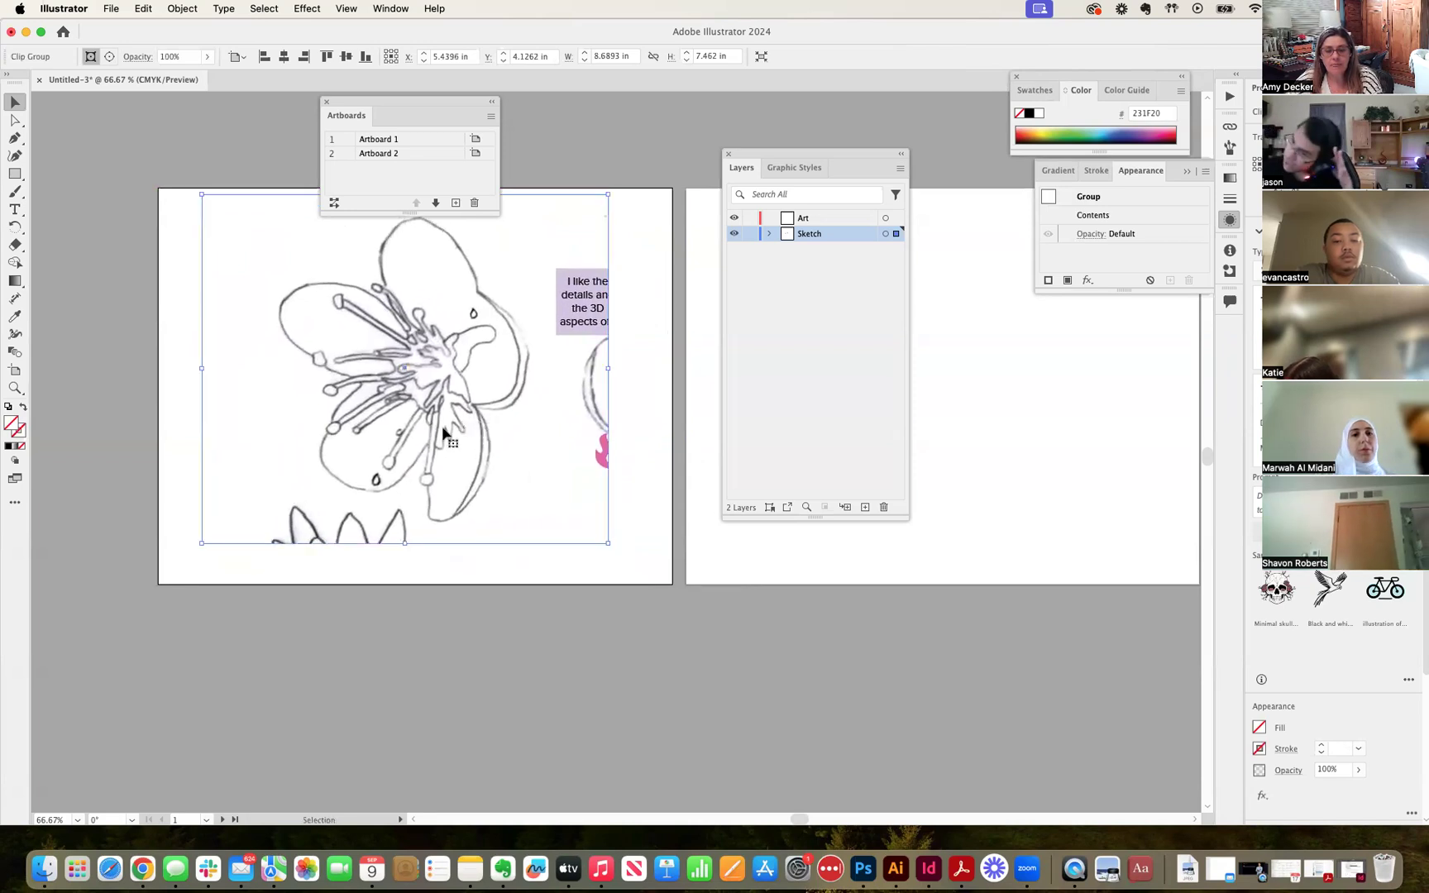
left_click(584, 622)
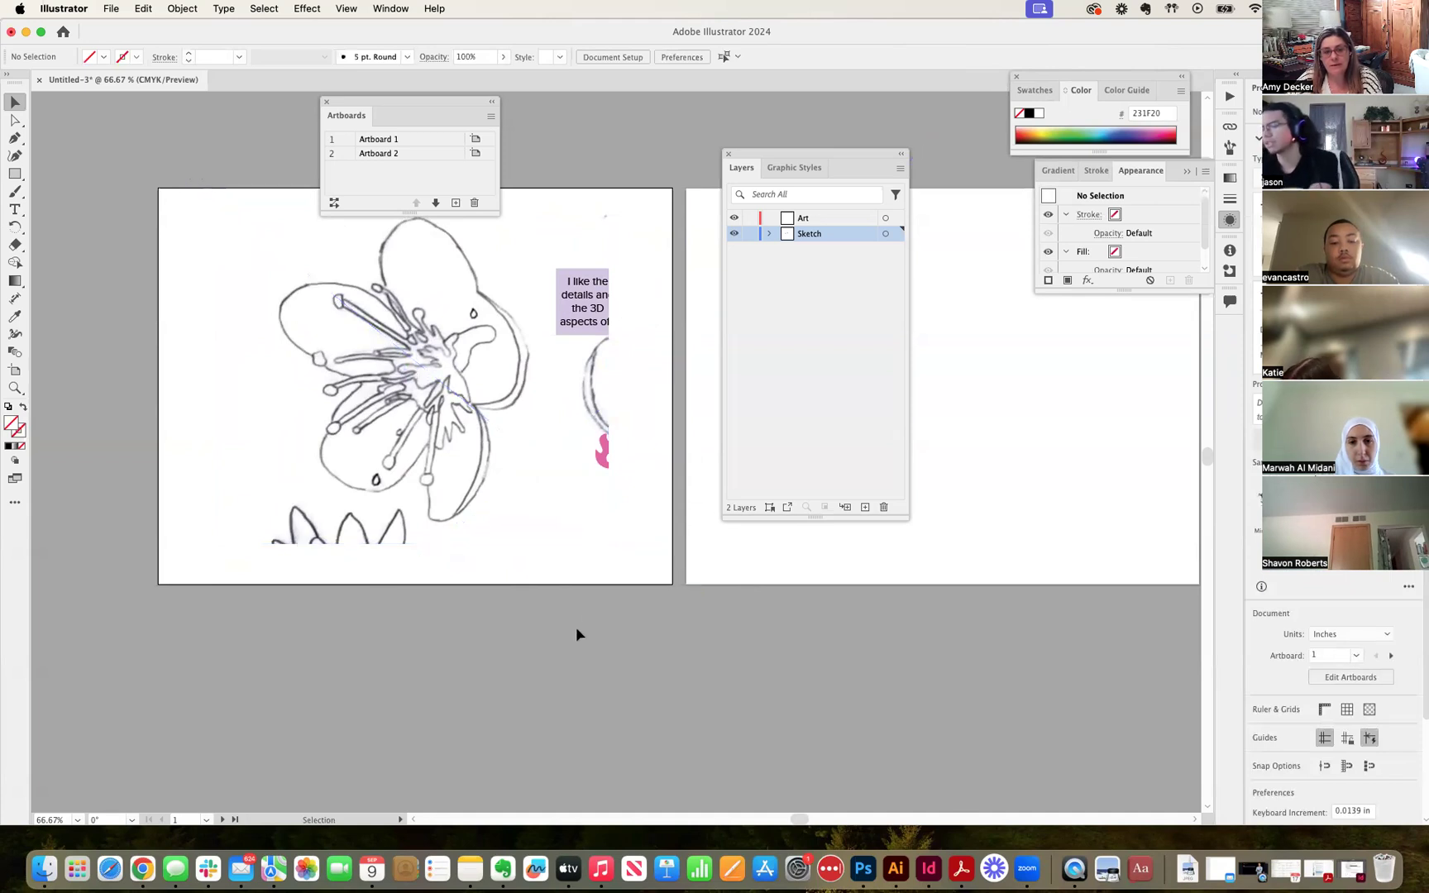
Lock the Sketch layer and move the Layers panel to just below the Appearance panel.
left_click(750, 234)
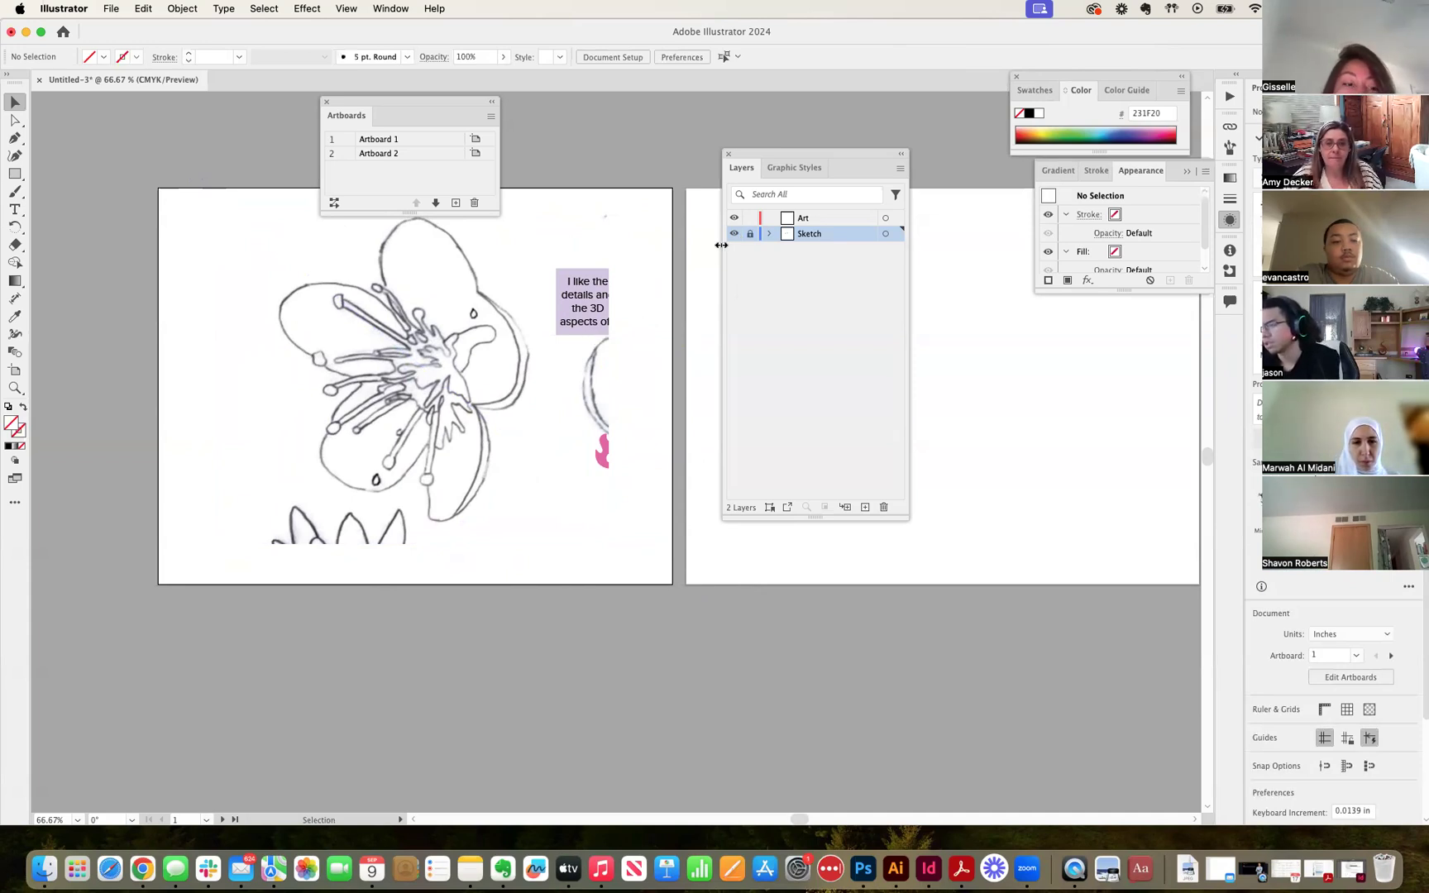
left_click_drag(792, 157, 1105, 306)
left_click(808, 324)
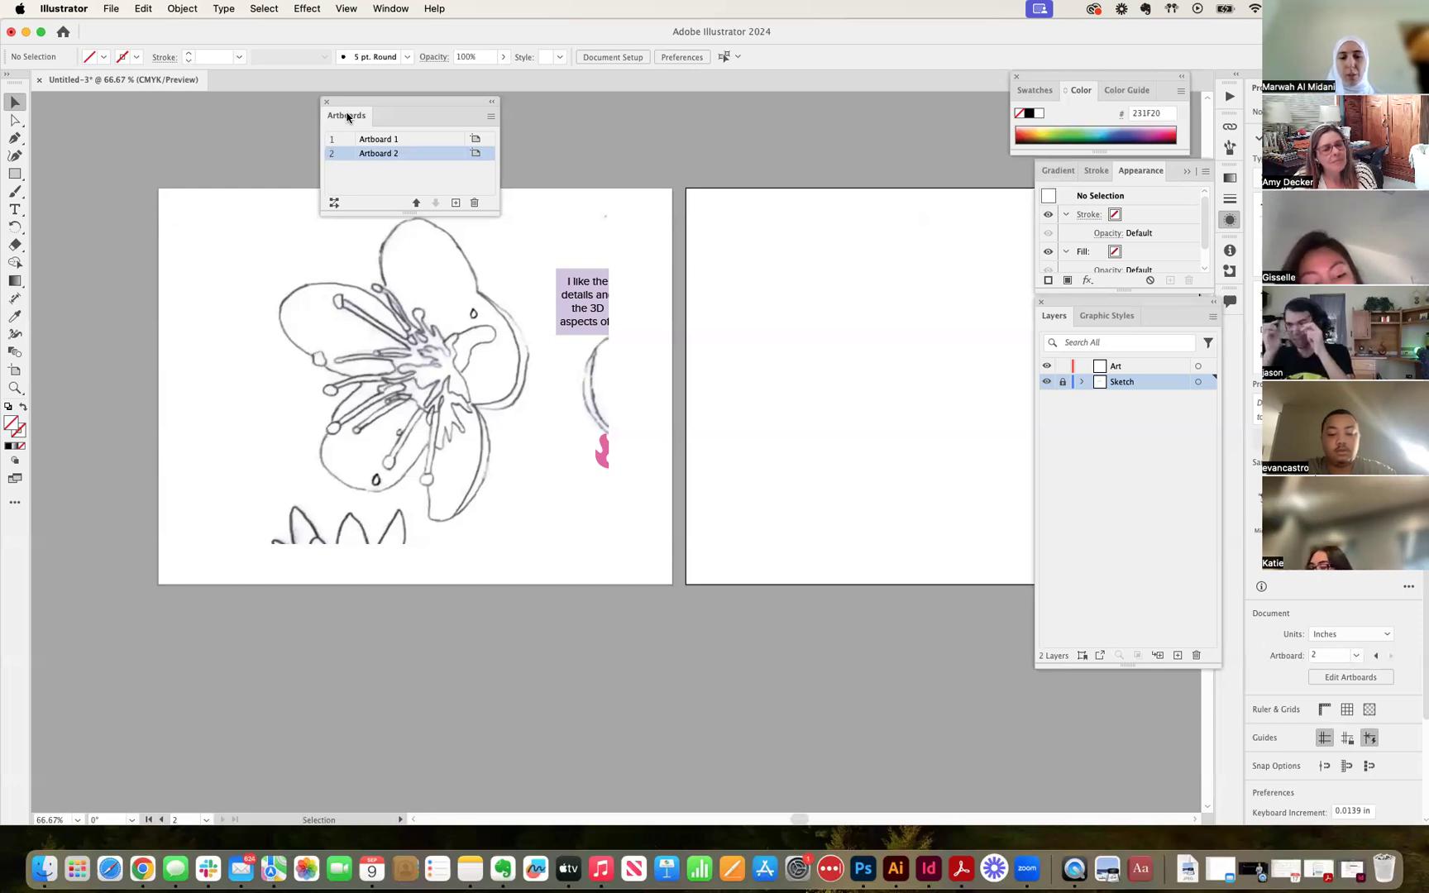
left_click(337, 310)
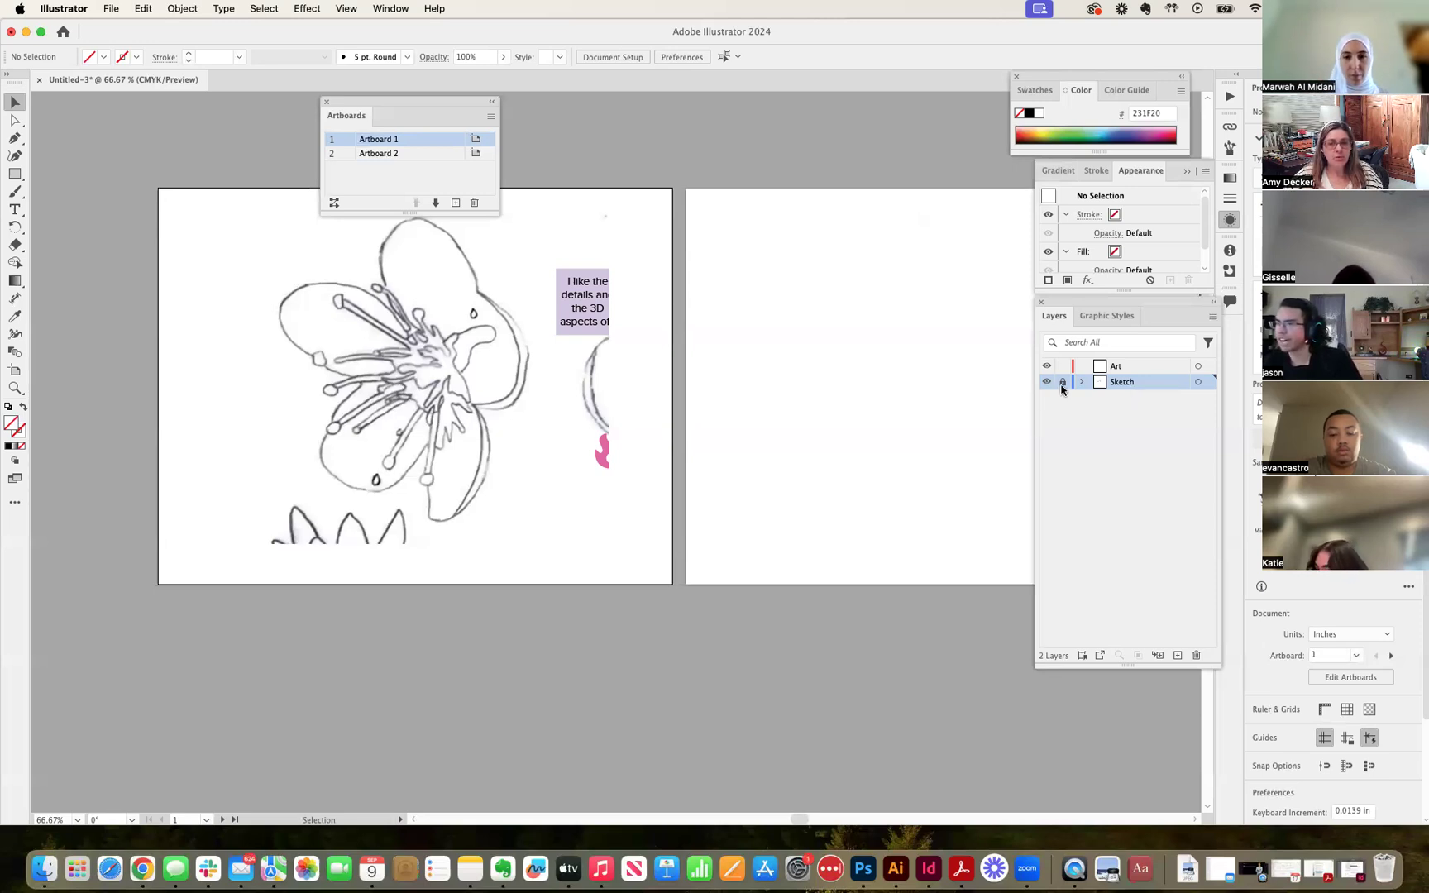
With the Sketch layer unlocked, move the clipped flower below the first artboard and centre it back at X 5.5 in, Y 4.25 in.
left_click_drag(432, 301, 436, 731)
left_click(846, 666)
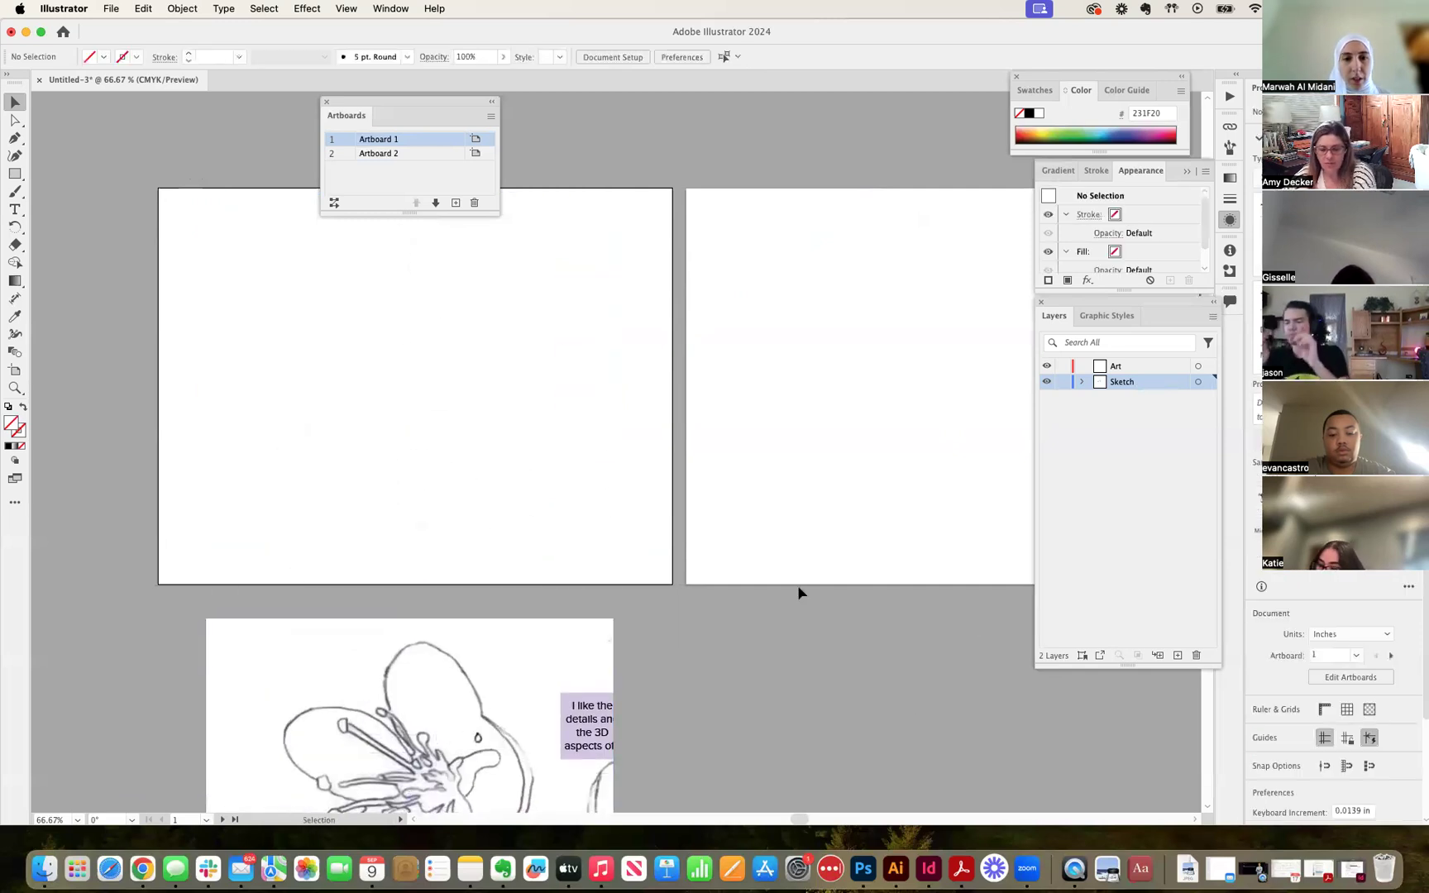
key("super+minus")
key("super+minus")
key("super+minus")
left_click_drag(558, 582, 522, 613)
left_click(834, 605)
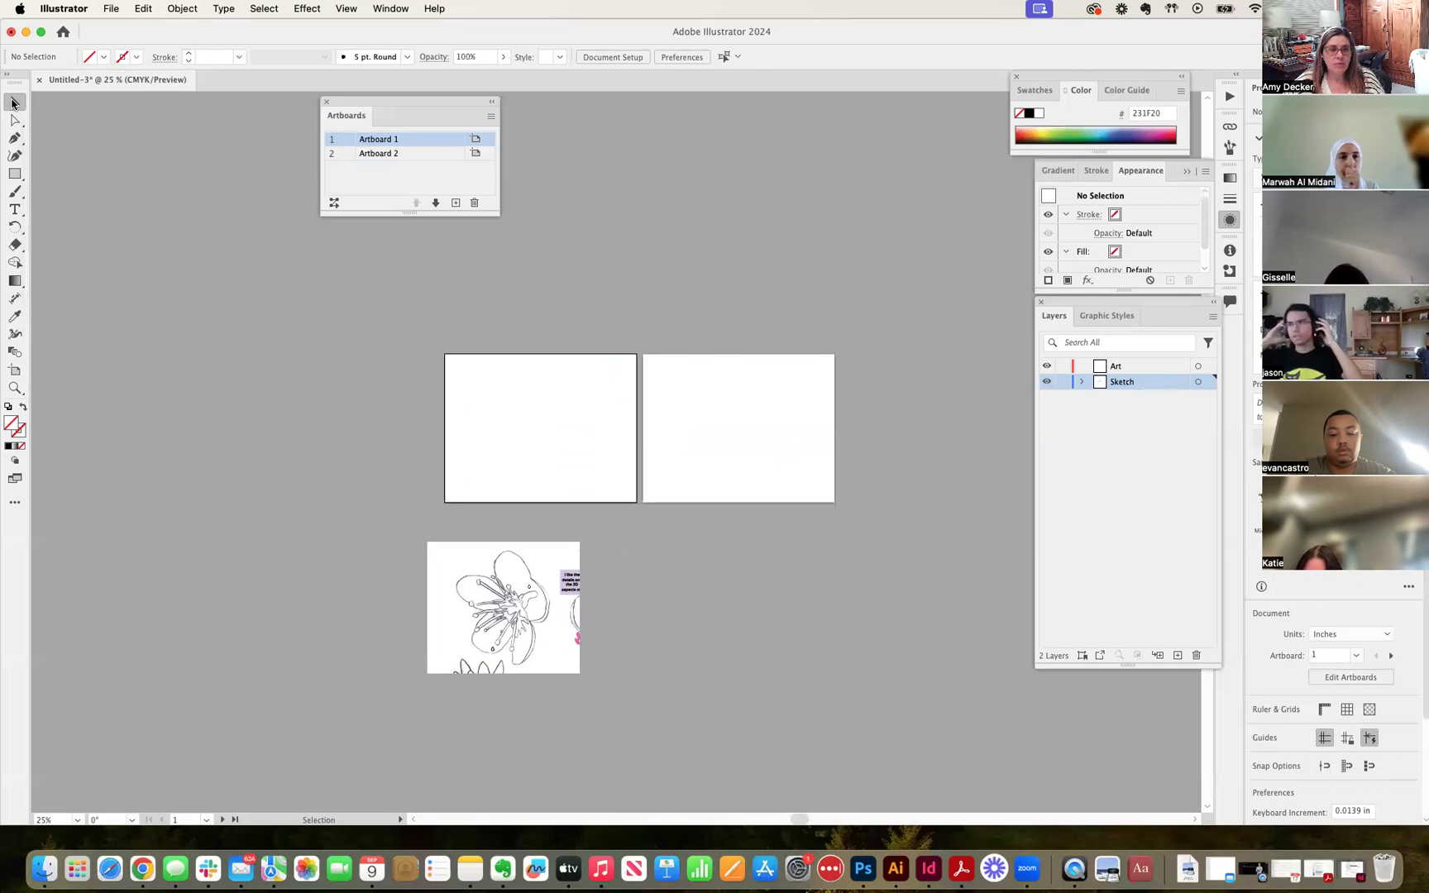
left_click_drag(507, 633, 543, 460)
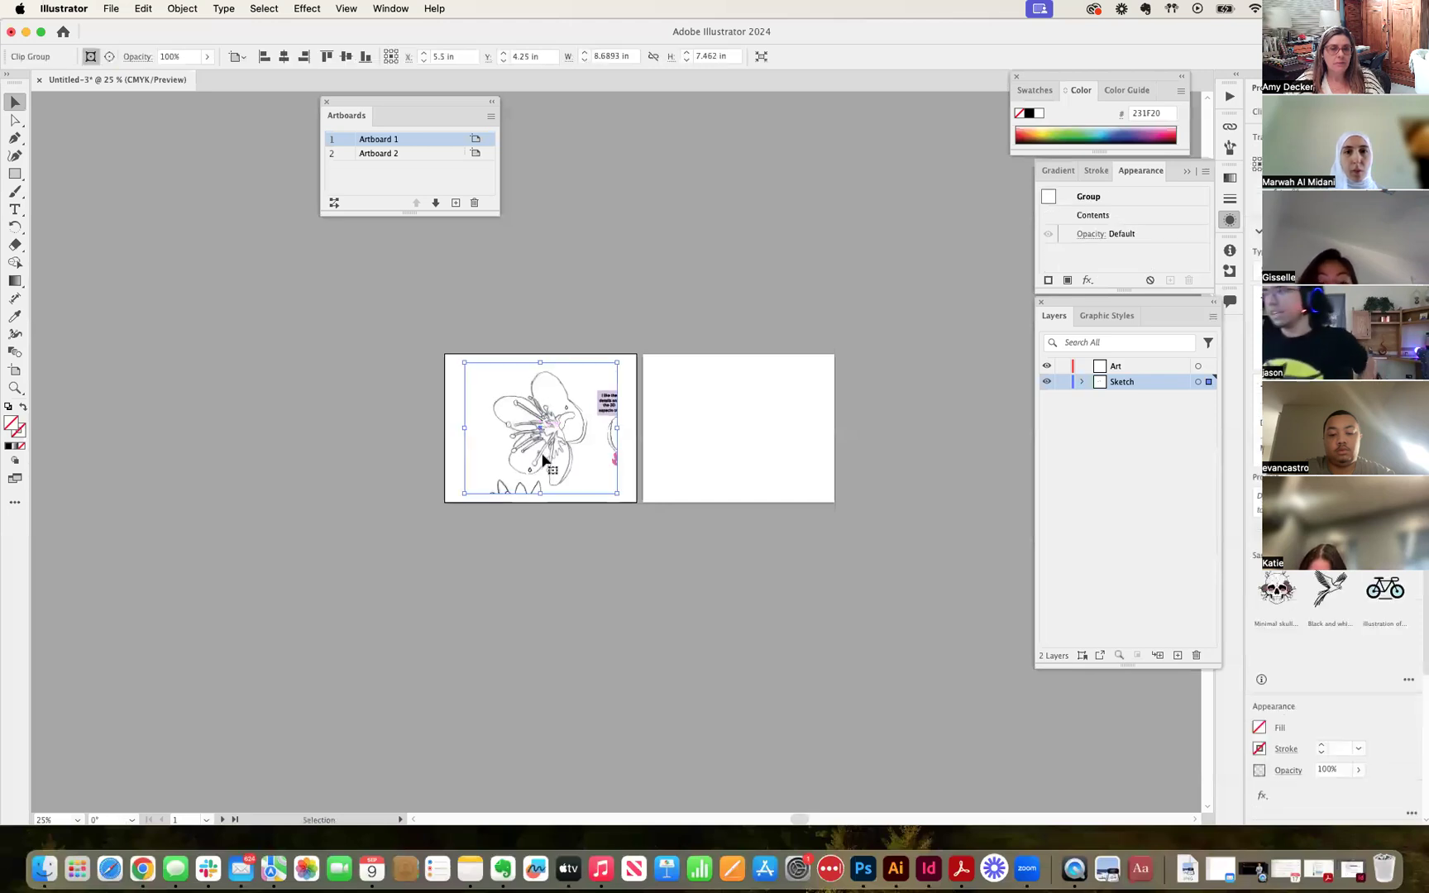
left_click(152, 271)
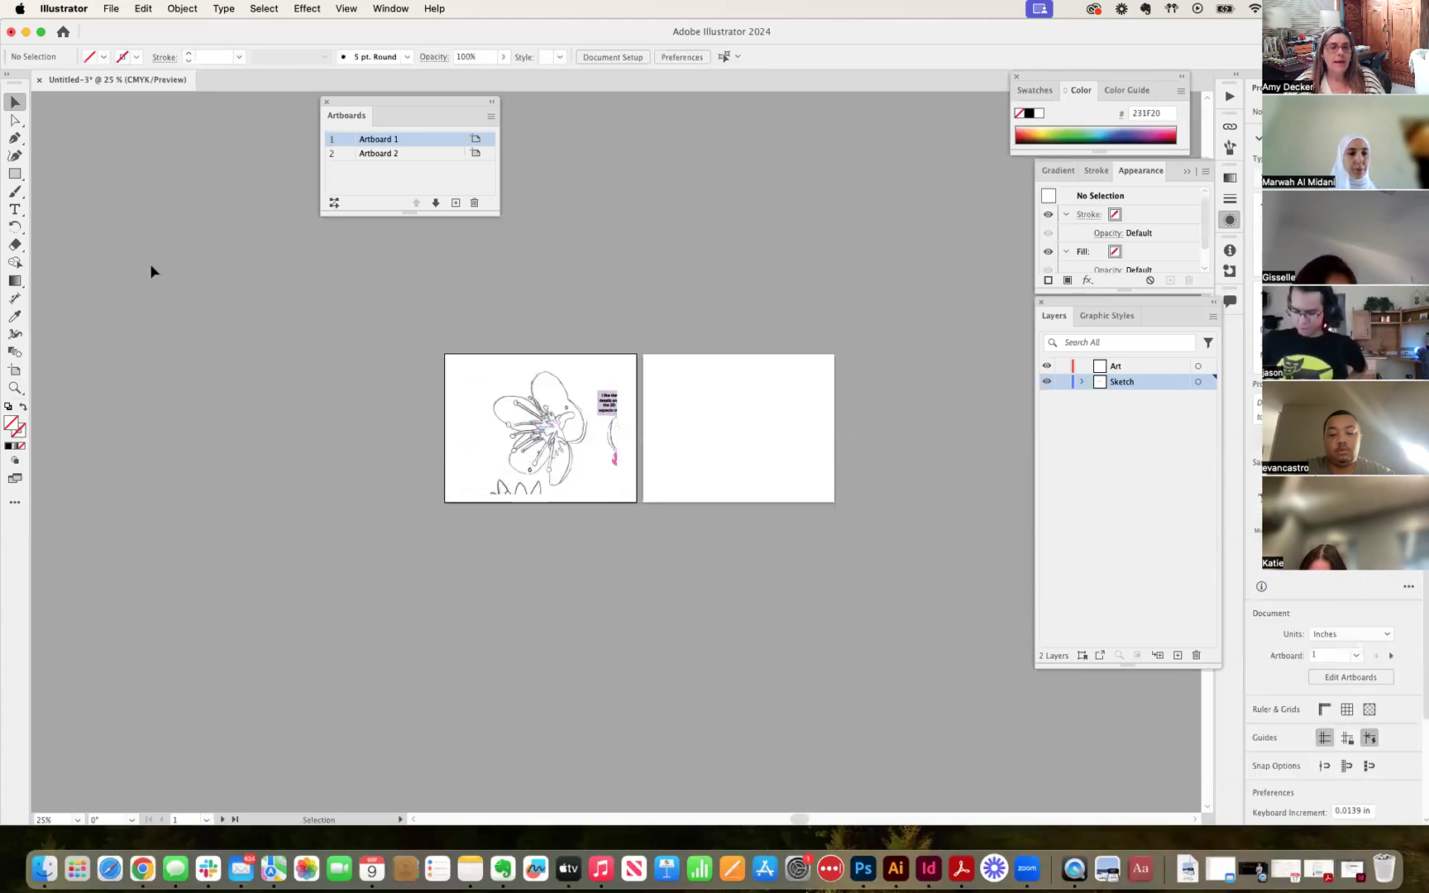
Shift only the sketch image inside the mask to about X 8.87 in, Y 5.69 in, and raise the clipped group to about Y 4.08 in.
left_click(15, 119)
mouse_move(469, 408)
left_mouse_down()
mouse_move(446, 427)
mouse_move(391, 430)
mouse_move(645, 446)
mouse_move(562, 370)
mouse_move(434, 492)
mouse_move(681, 488)
mouse_move(540, 335)
mouse_move(402, 430)
mouse_move(510, 472)
mouse_move(522, 418)
left_mouse_up()
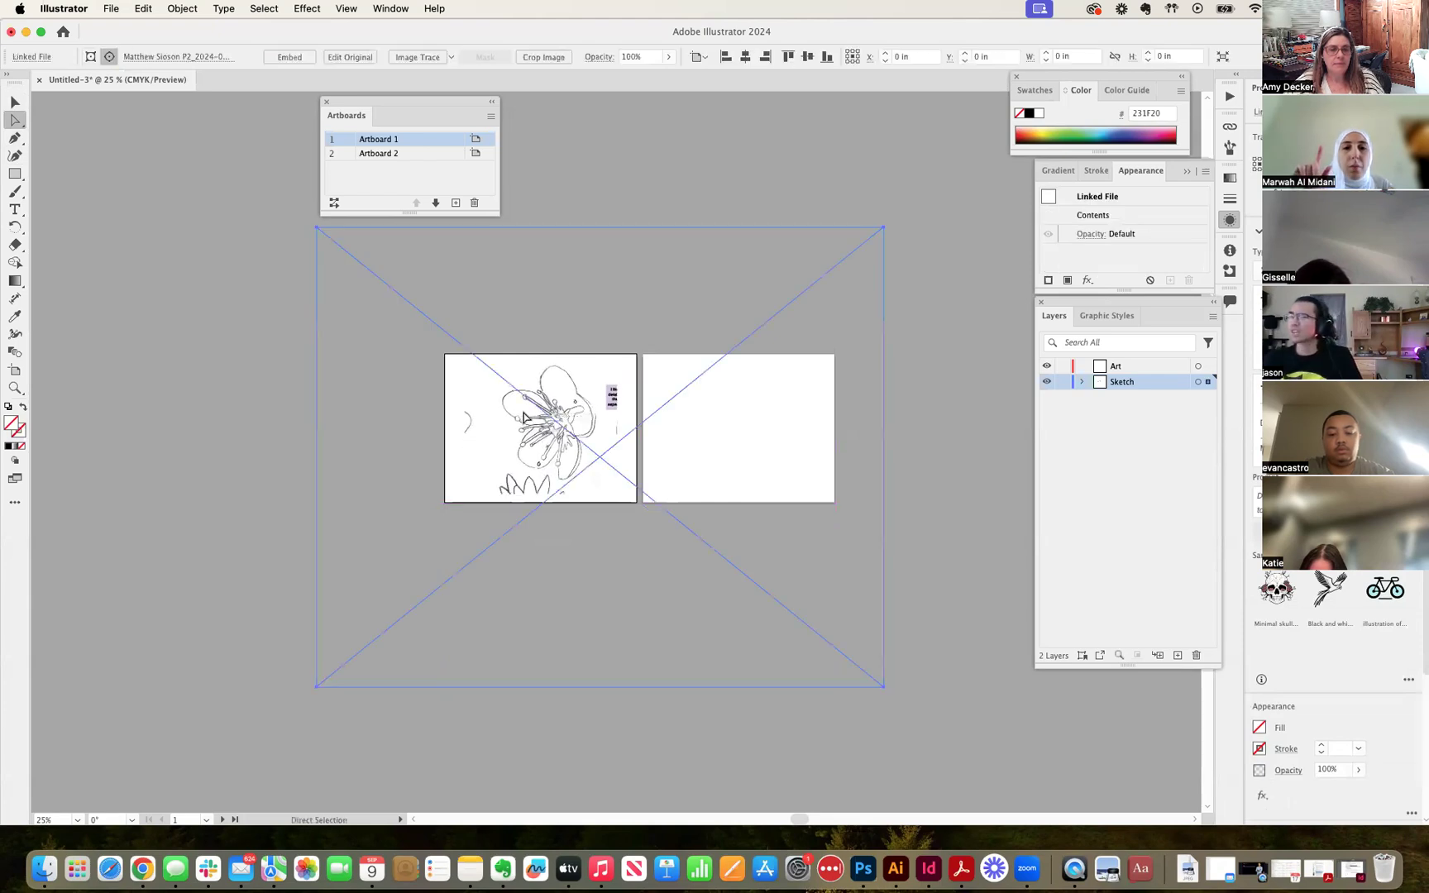
left_click(15, 101)
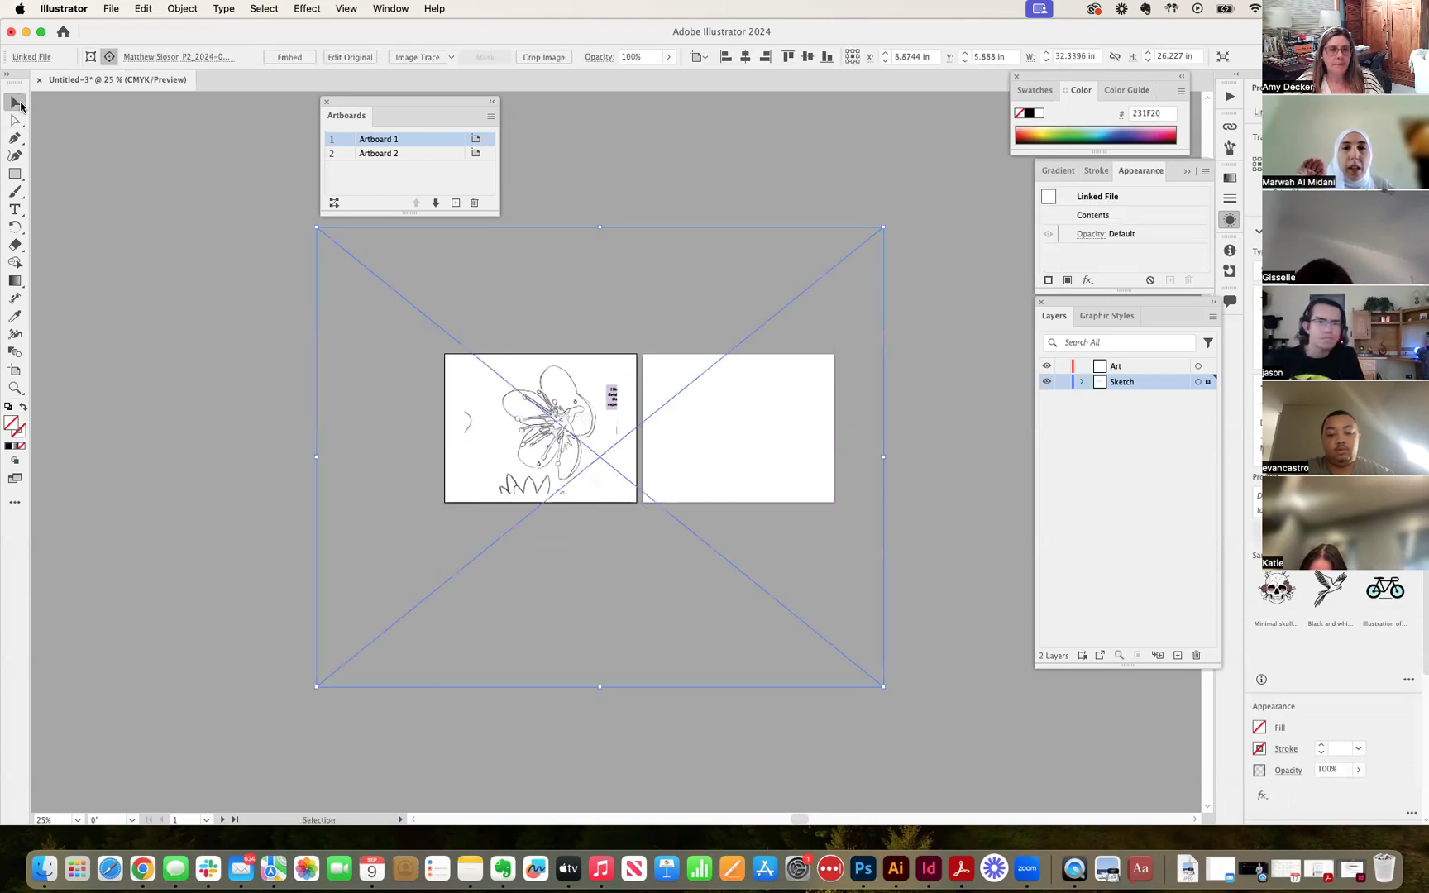
left_click(233, 285)
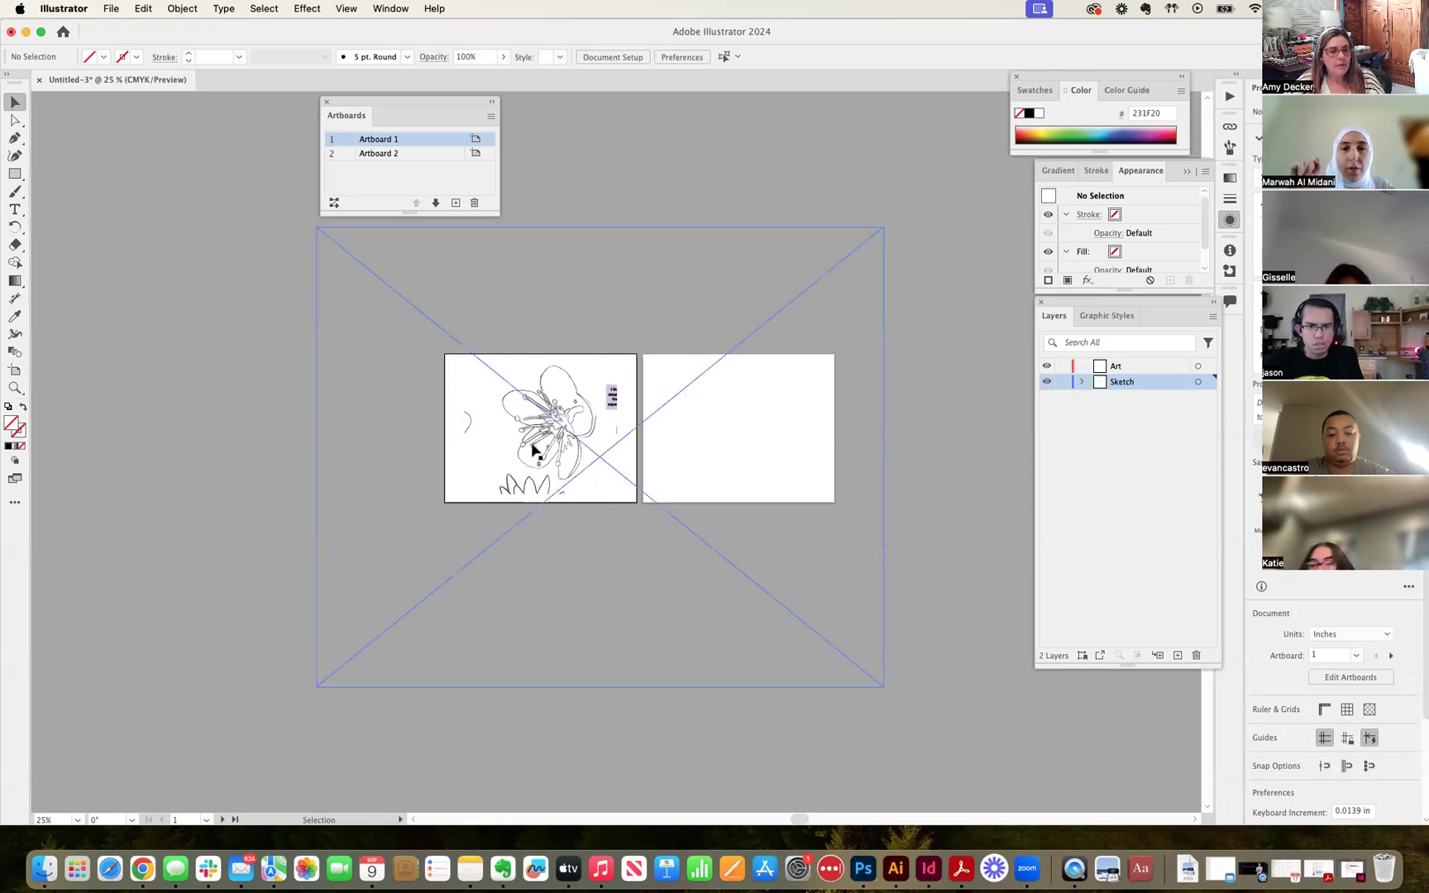
left_click_drag(536, 447, 535, 444)
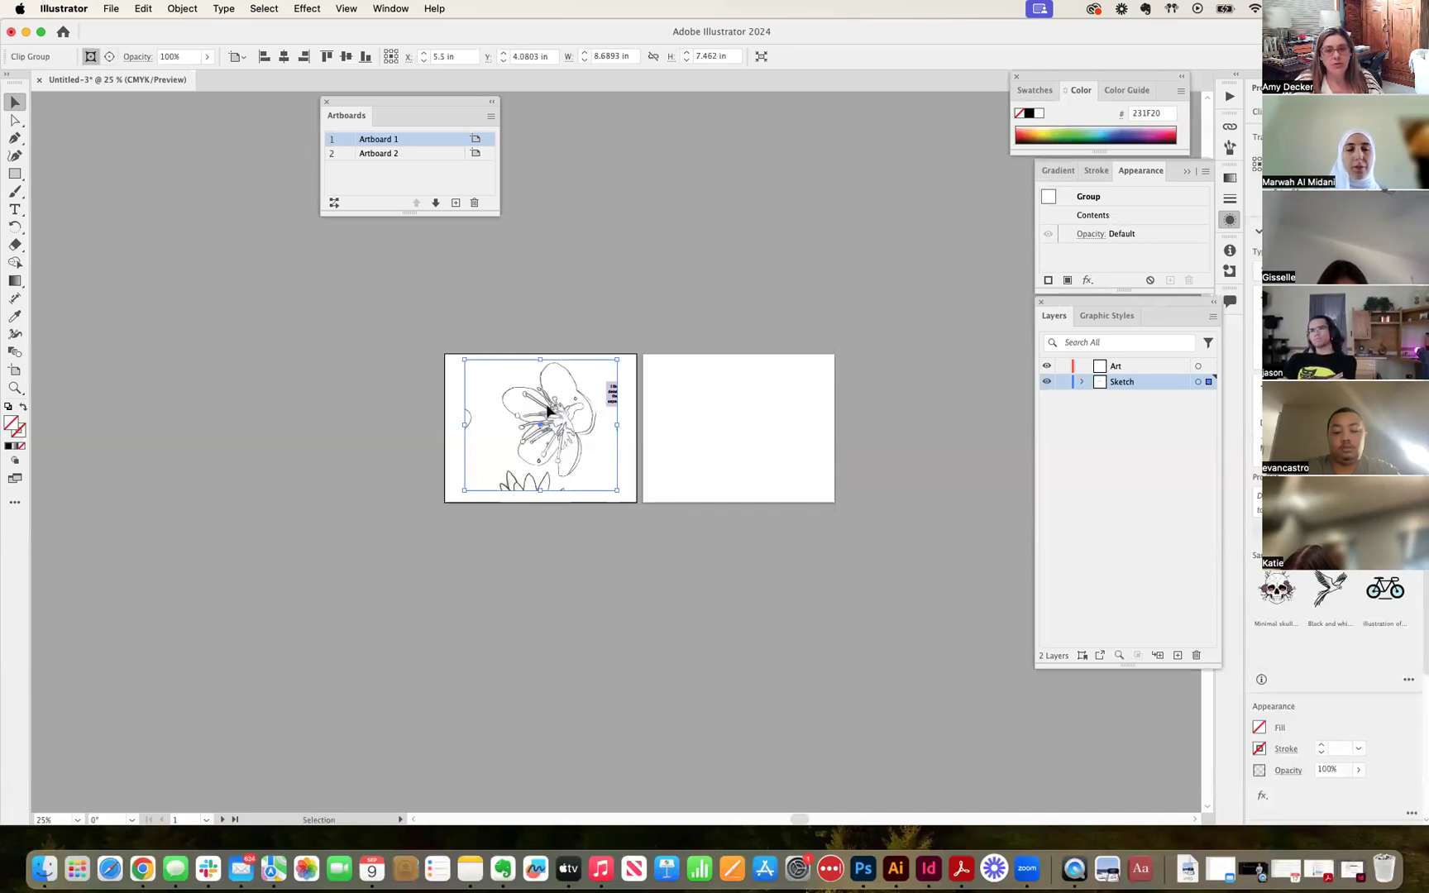
Duplicate the clipped flower onto the second artboard and shift the image inside the copy's mask to show the many-petalled pointed flower.
mouse_move(542, 416)
left_mouse_down()
mouse_move(759, 412)
mouse_move(685, 397)
mouse_move(637, 409)
mouse_move(650, 438)
left_mouse_up()
left_click(15, 120)
left_click(708, 368)
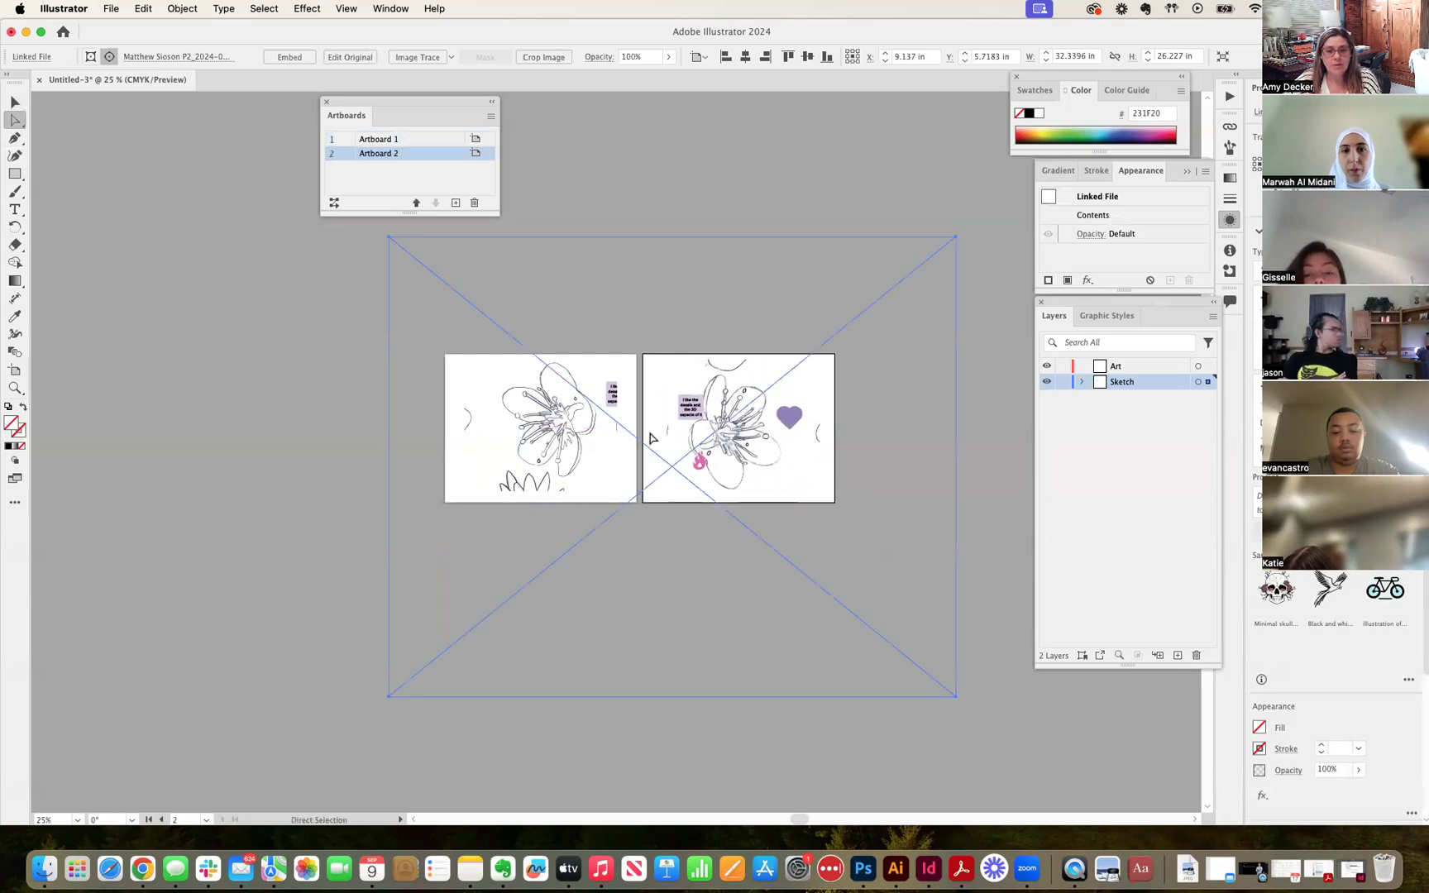
mouse_move(788, 445)
left_mouse_down()
mouse_move(655, 395)
mouse_move(644, 324)
left_mouse_up()
key("v")
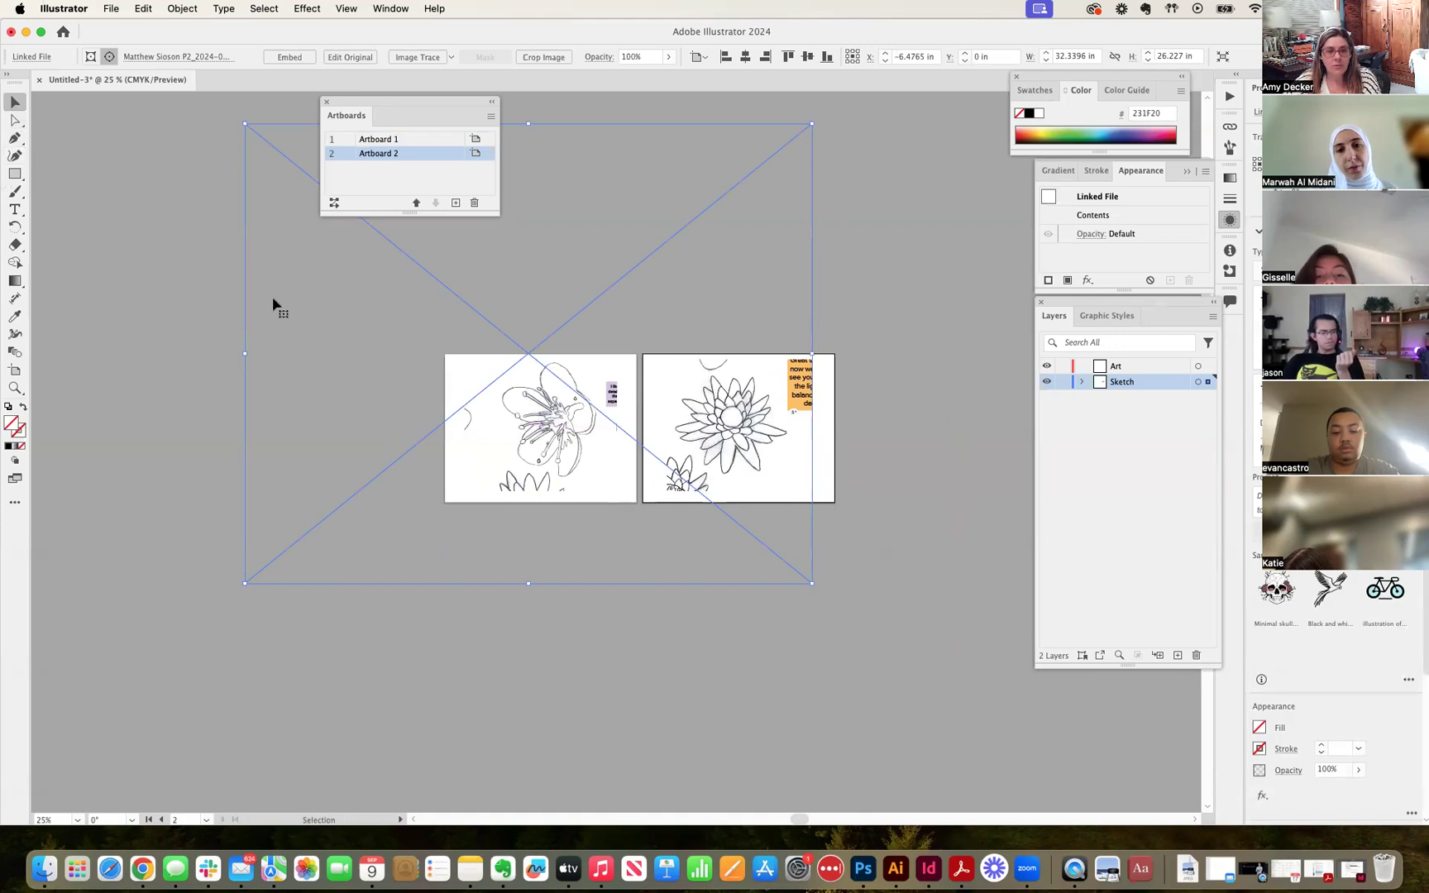
left_click(183, 413)
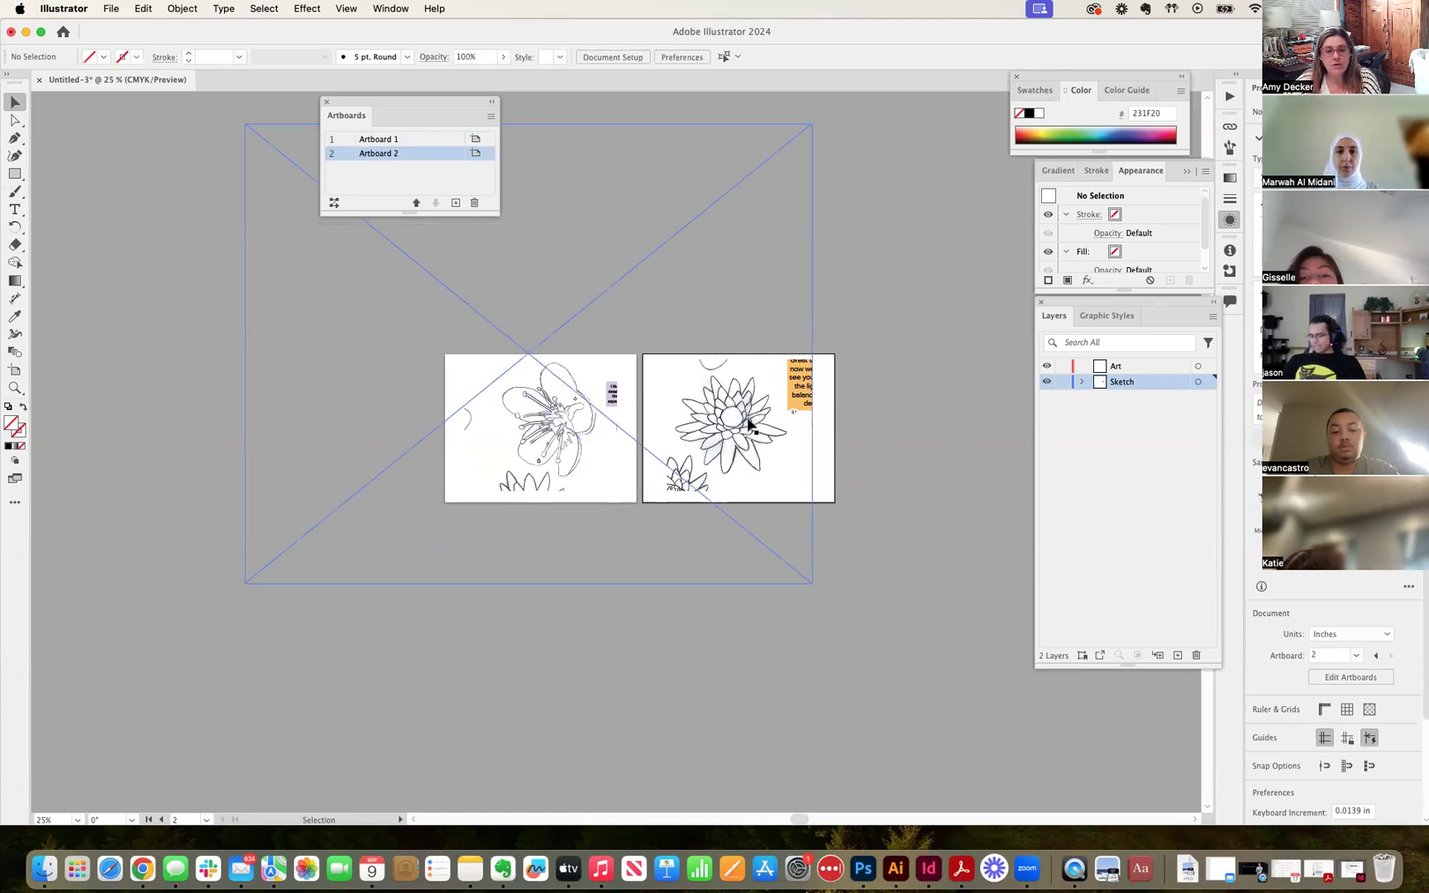
Lock the Sketch layer and make Art the active layer, with the first artboard active.
left_click(1064, 385)
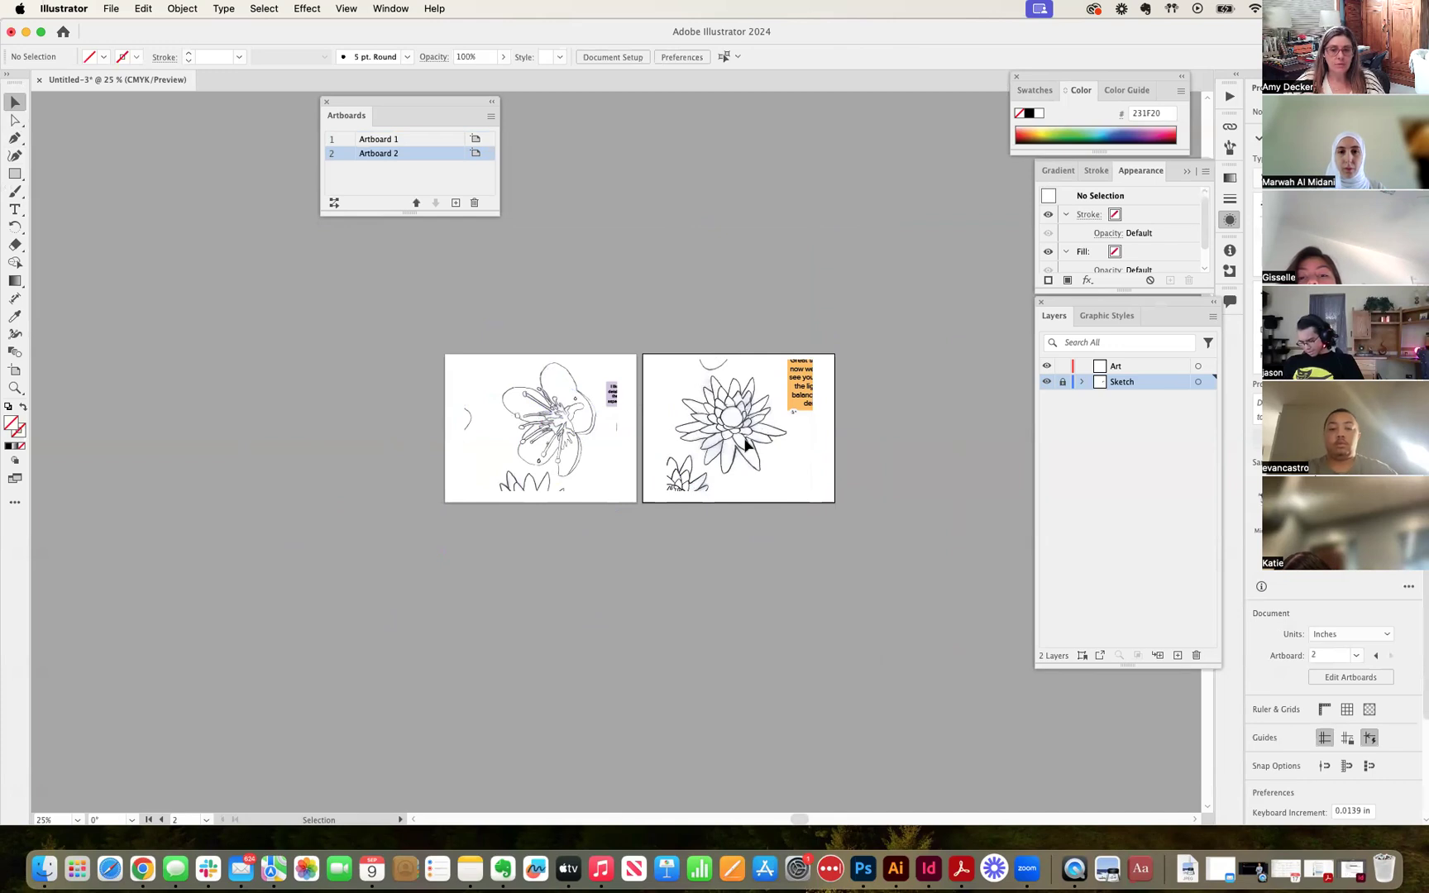
left_click(502, 399)
left_click(1127, 364)
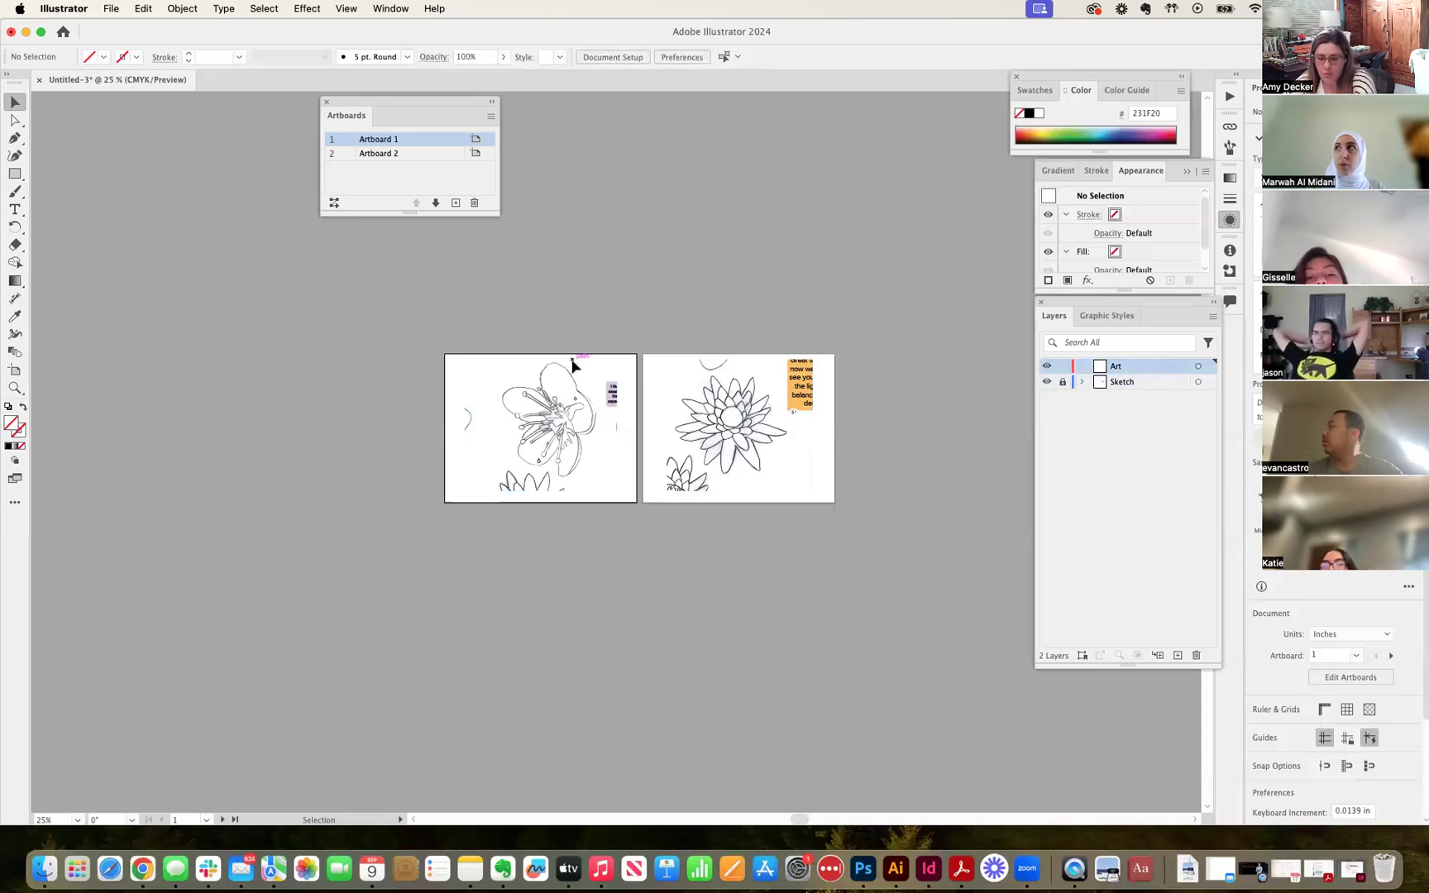
Examine the masked flower sketches on both artboards up close at 100%.
key("super+equal")
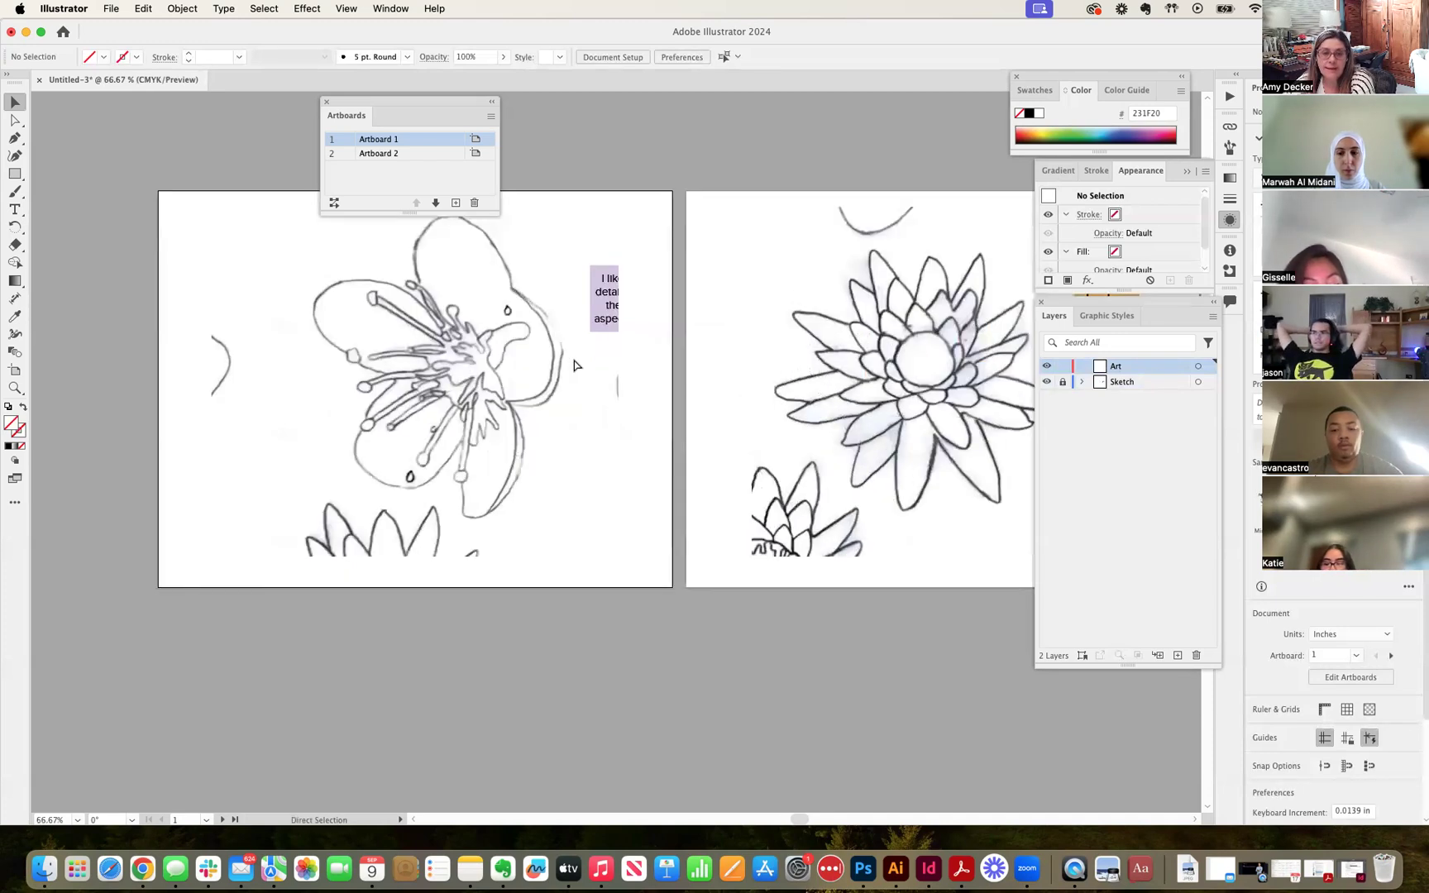
key("super+equal")
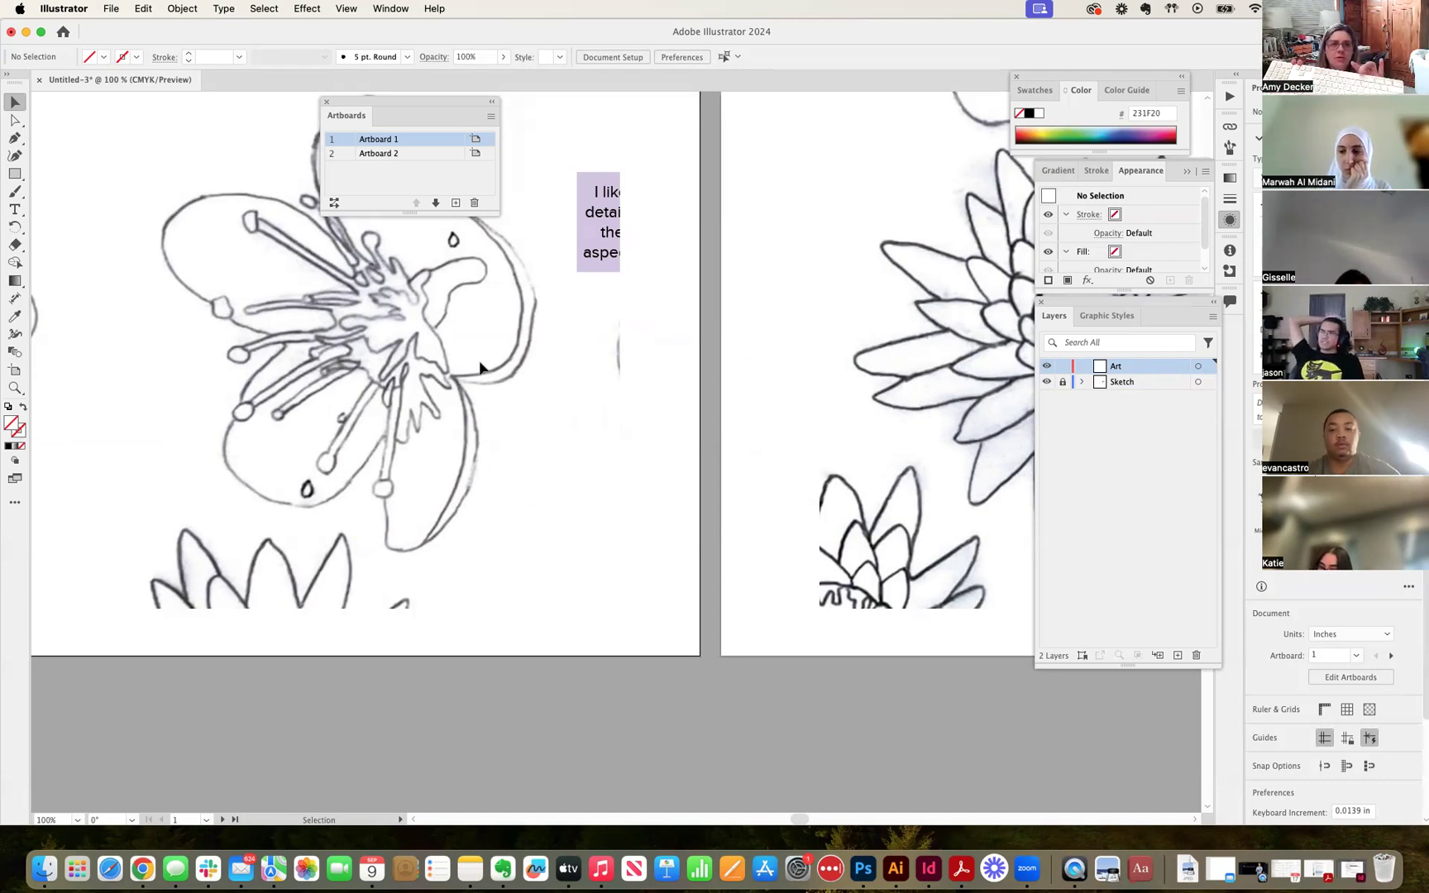
key("space")
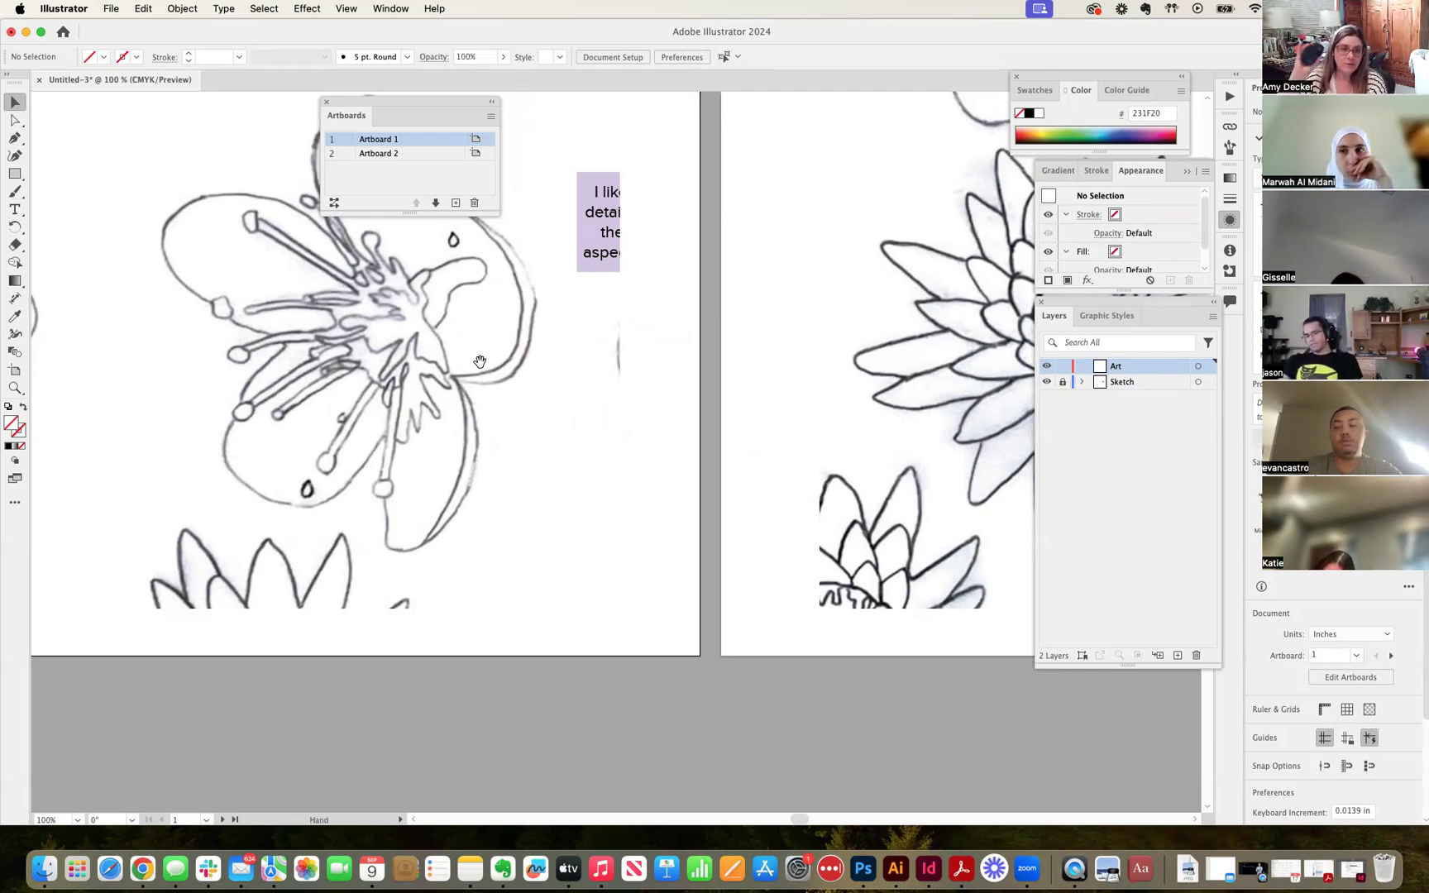
left_click_drag(299, 350, 573, 466)
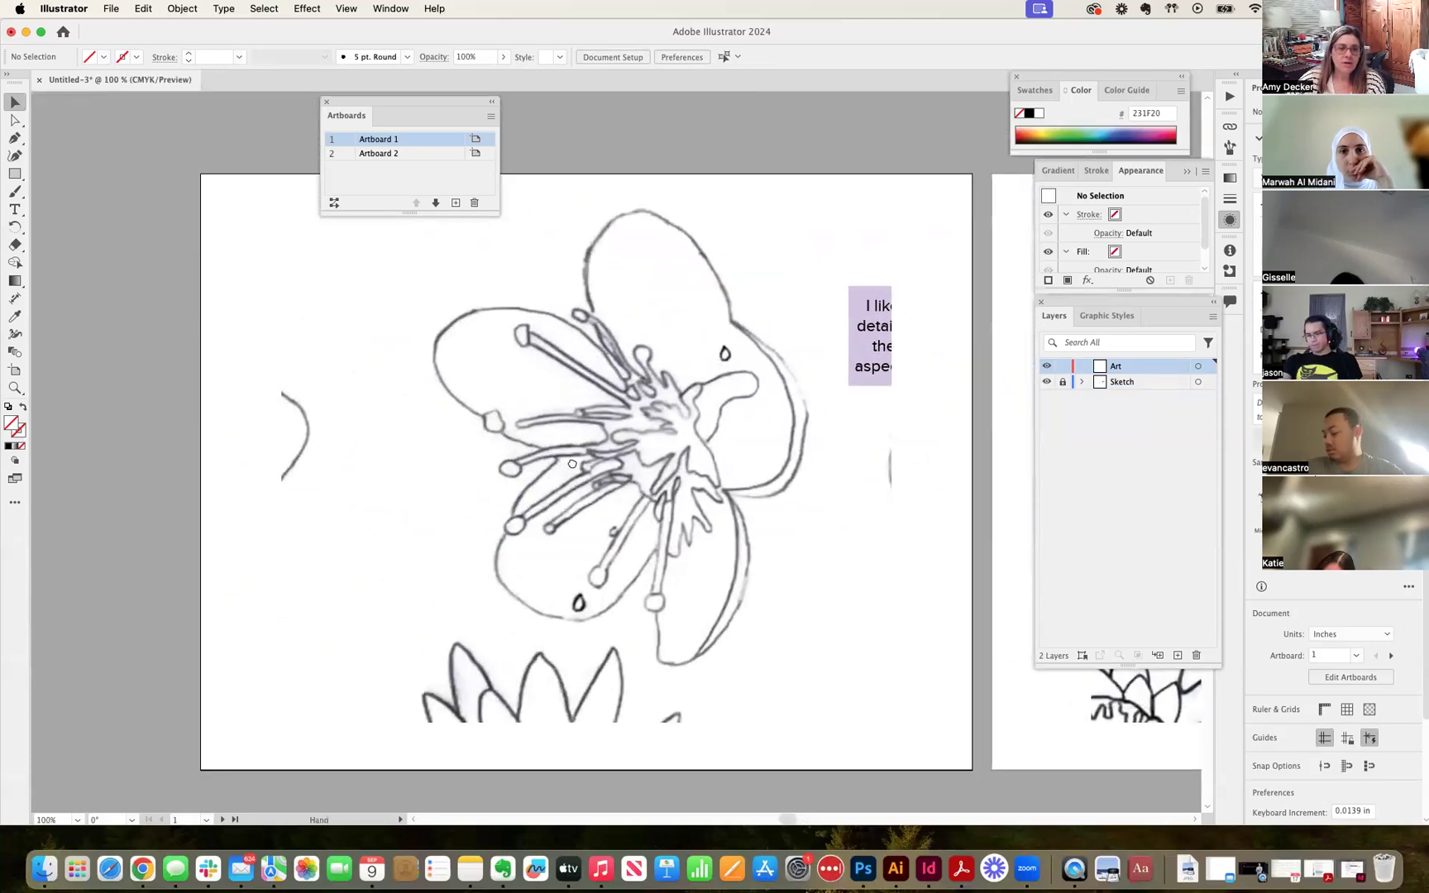
left_click_drag(730, 437, 364, 445)
left_click_drag(827, 479, 509, 480)
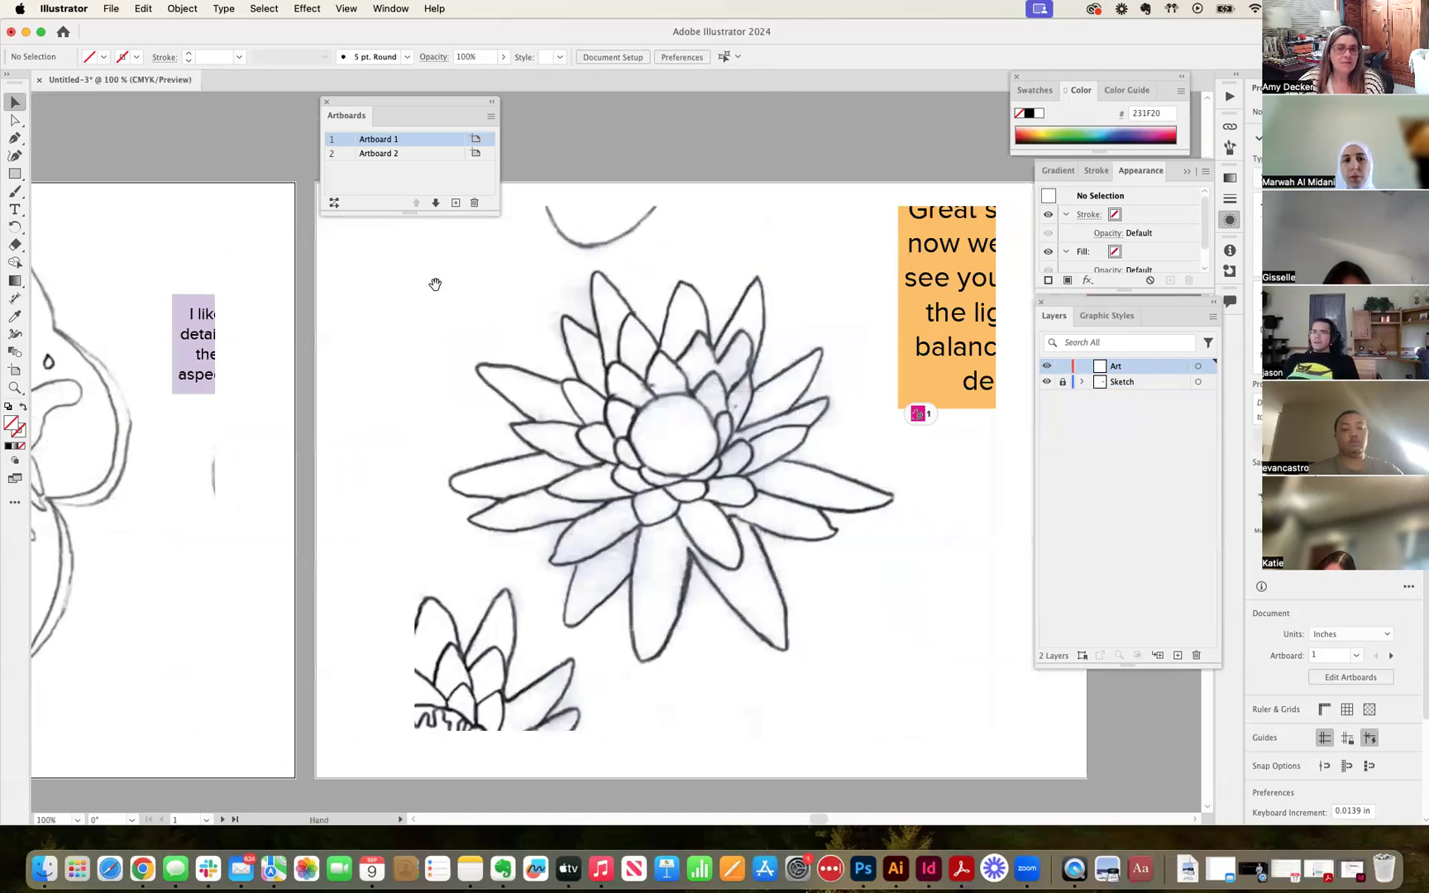
left_click_drag(767, 389, 560, 408)
scroll(370, 407, "left", 15)
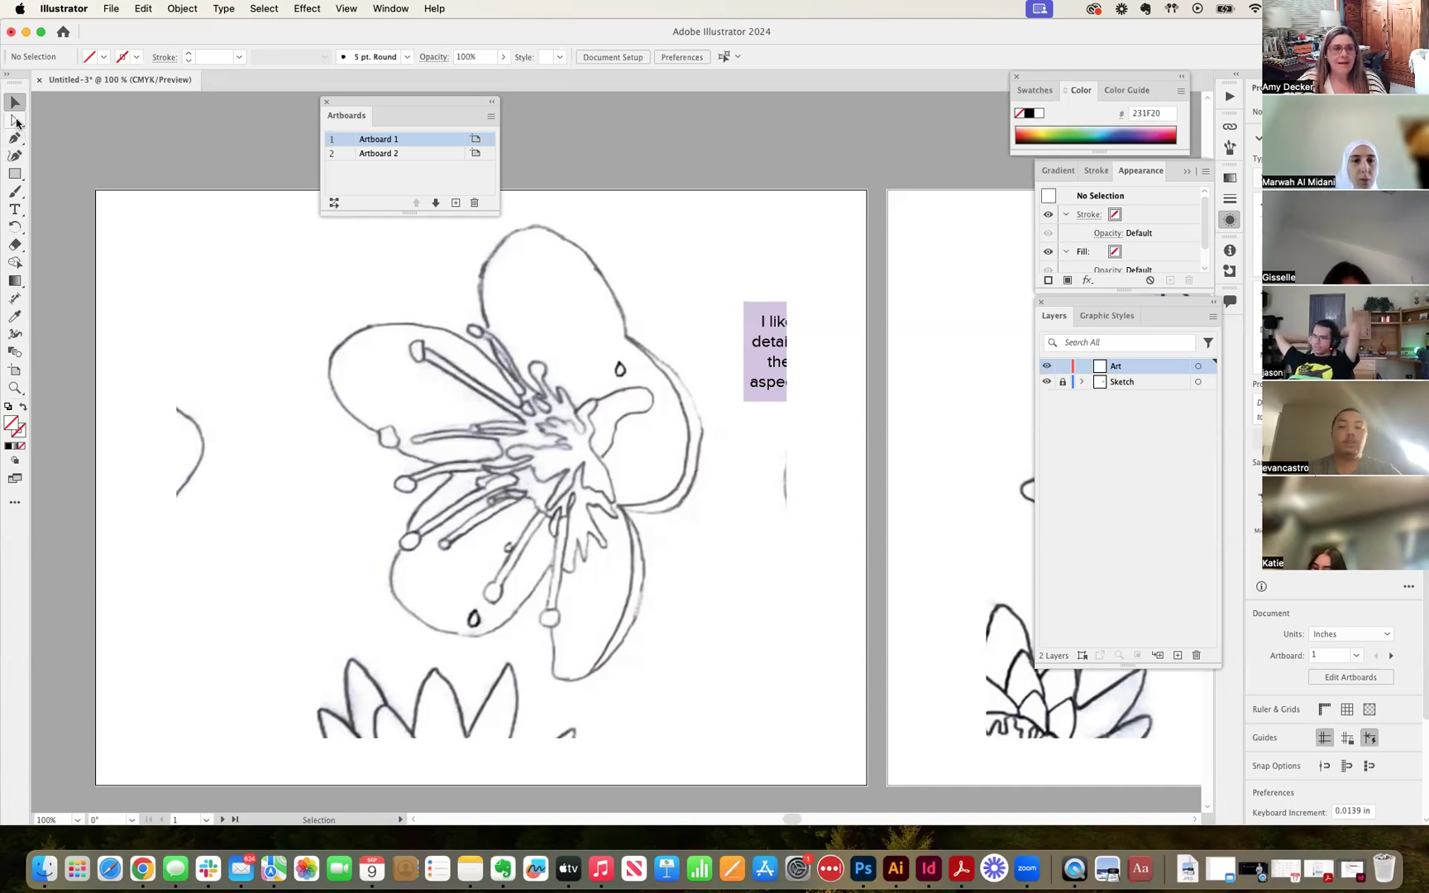
Draw an upright ellipse about 1.76 × 2.86 in over the first flower's top petal.
left_click(22, 174)
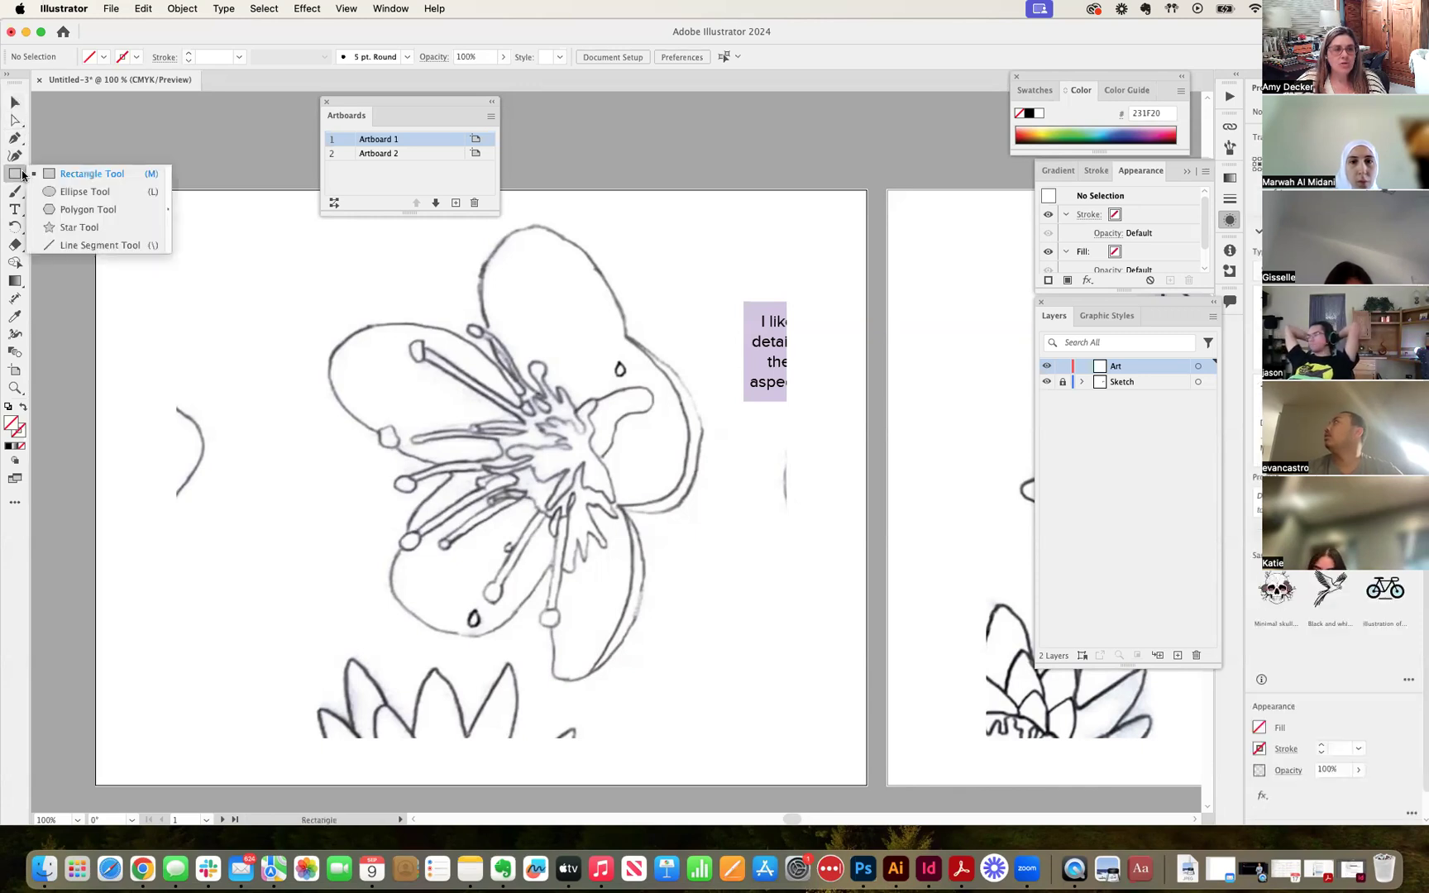
left_click(78, 192)
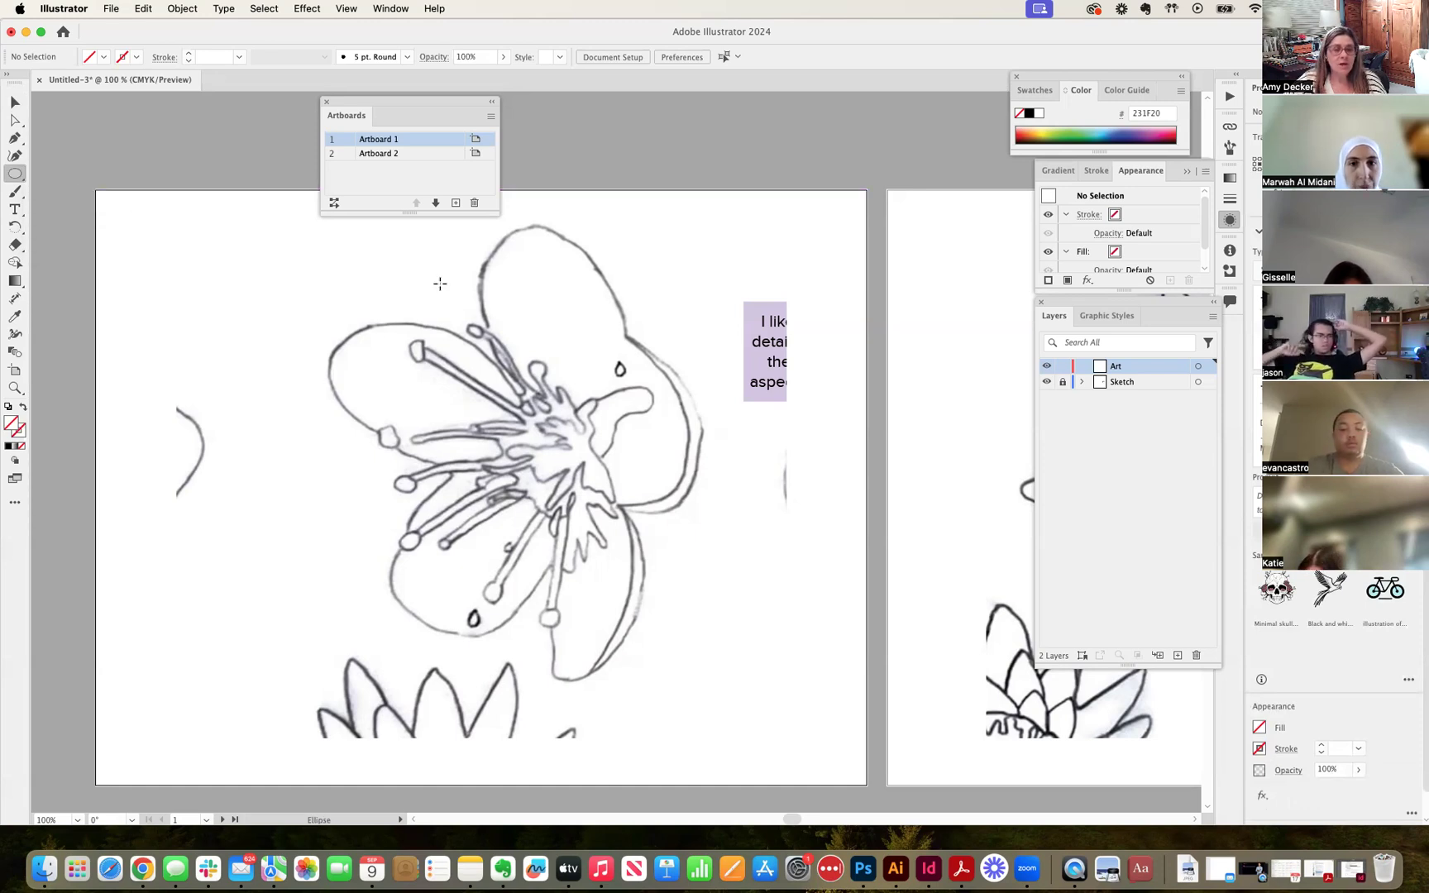
left_click(20, 183)
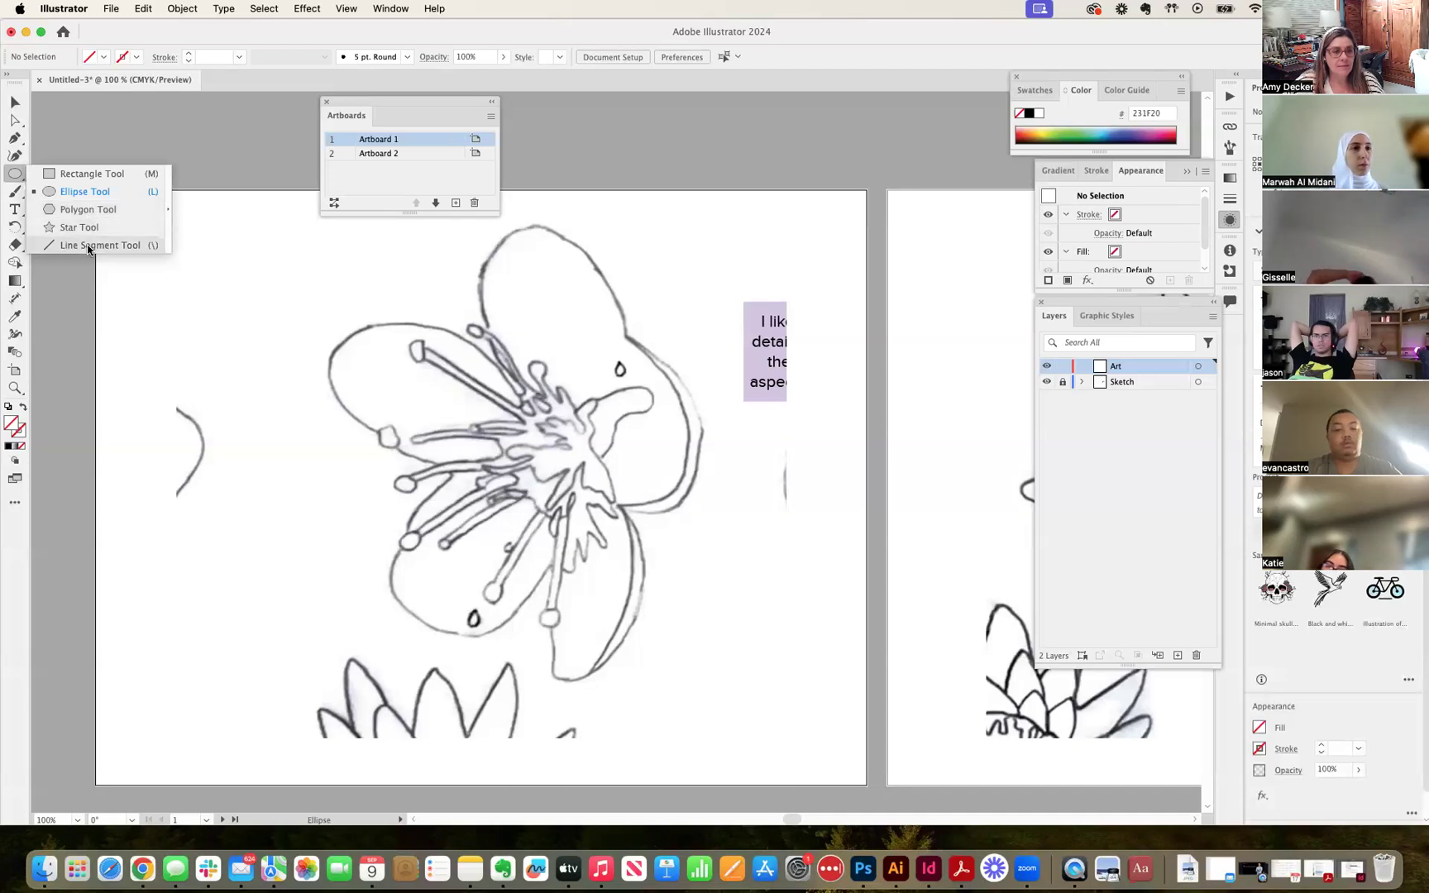
left_click(92, 191)
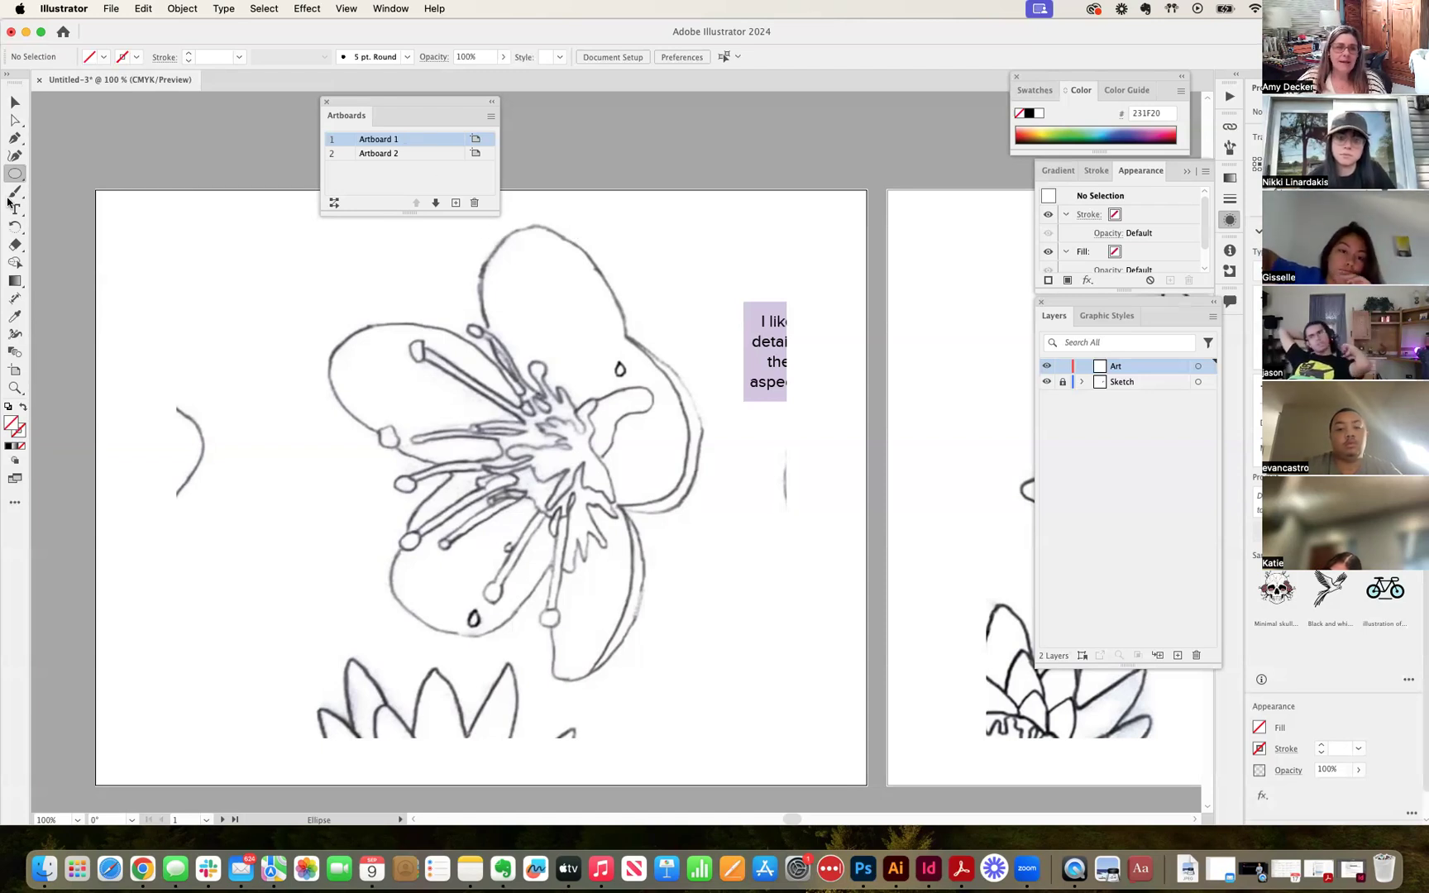
left_click(15, 174)
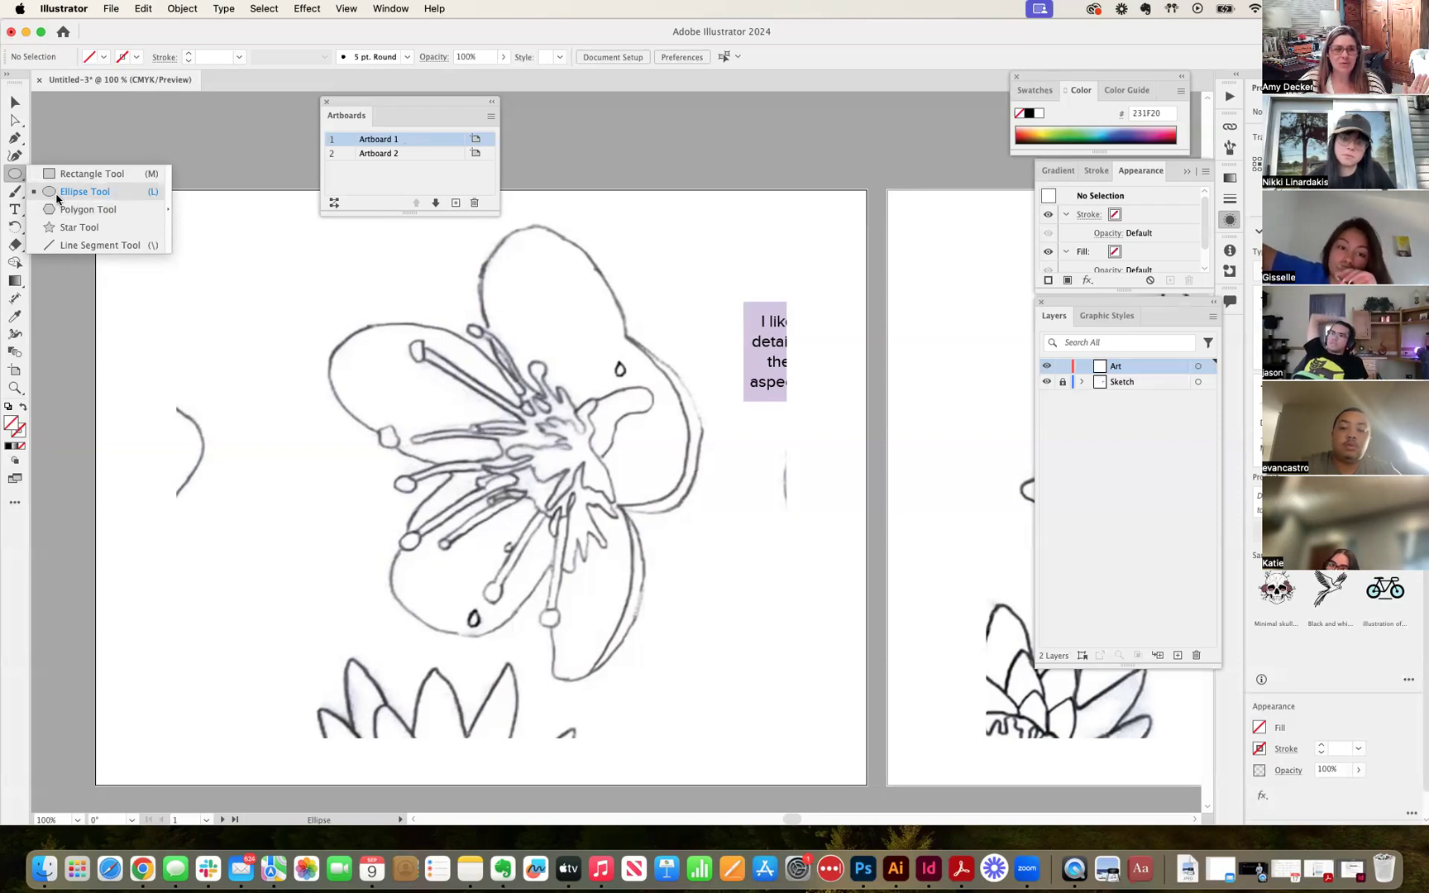
left_click_drag(291, 249, 860, 422)
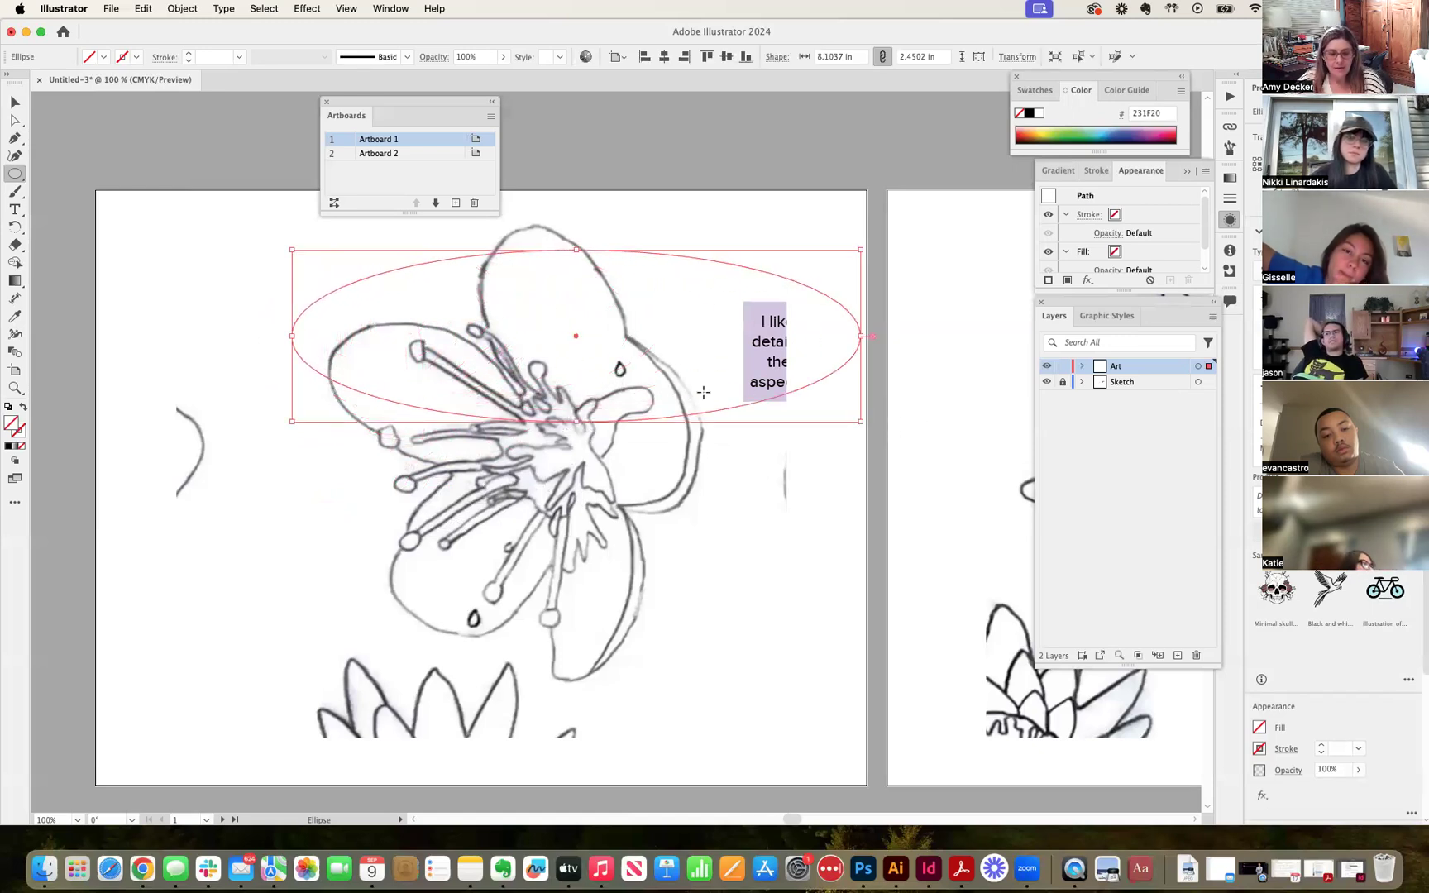
key("ctrl+z")
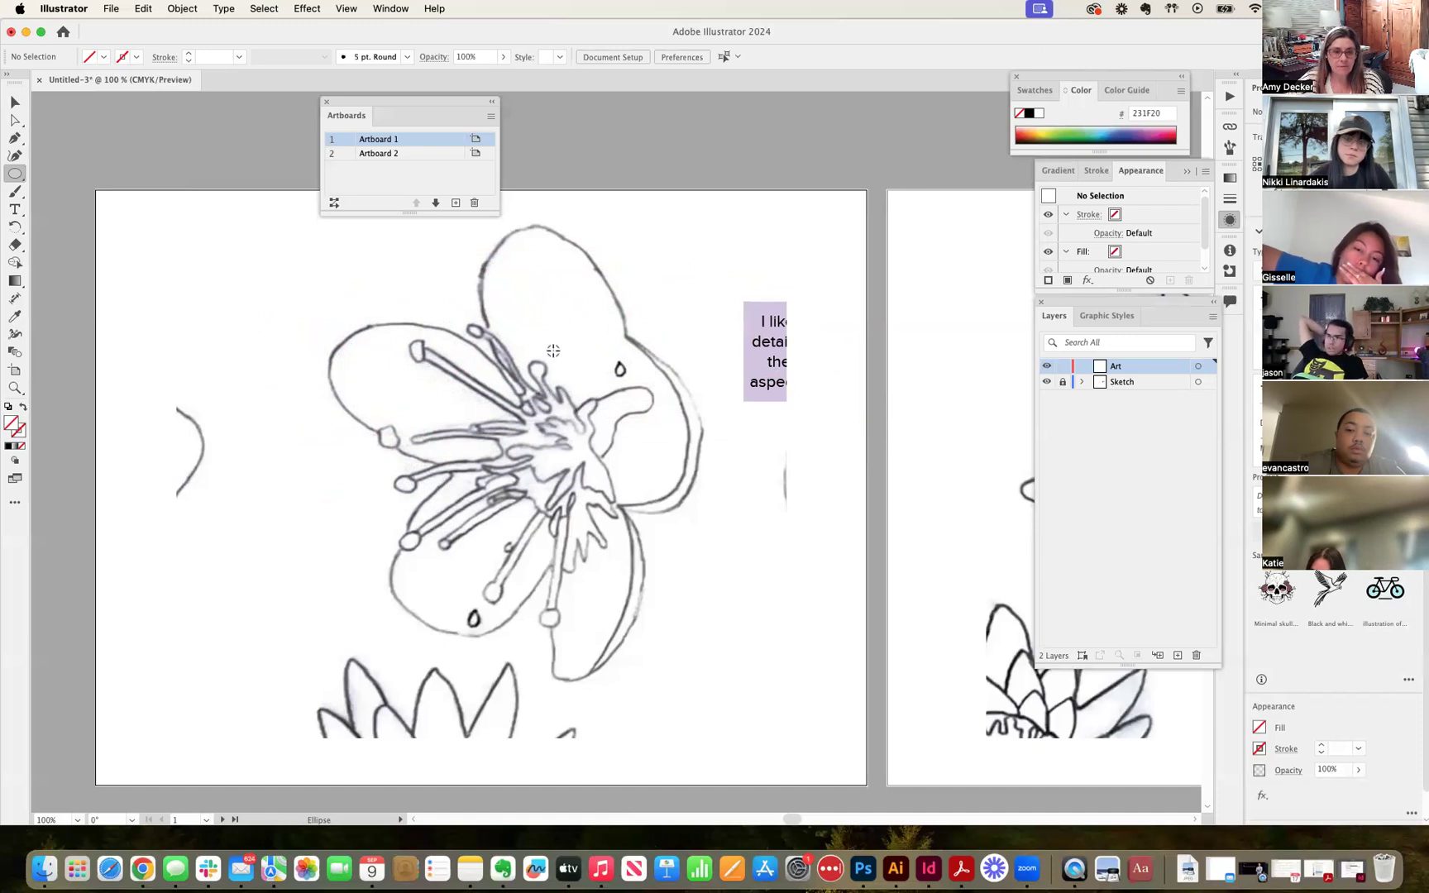
left_click_drag(553, 349, 616, 450)
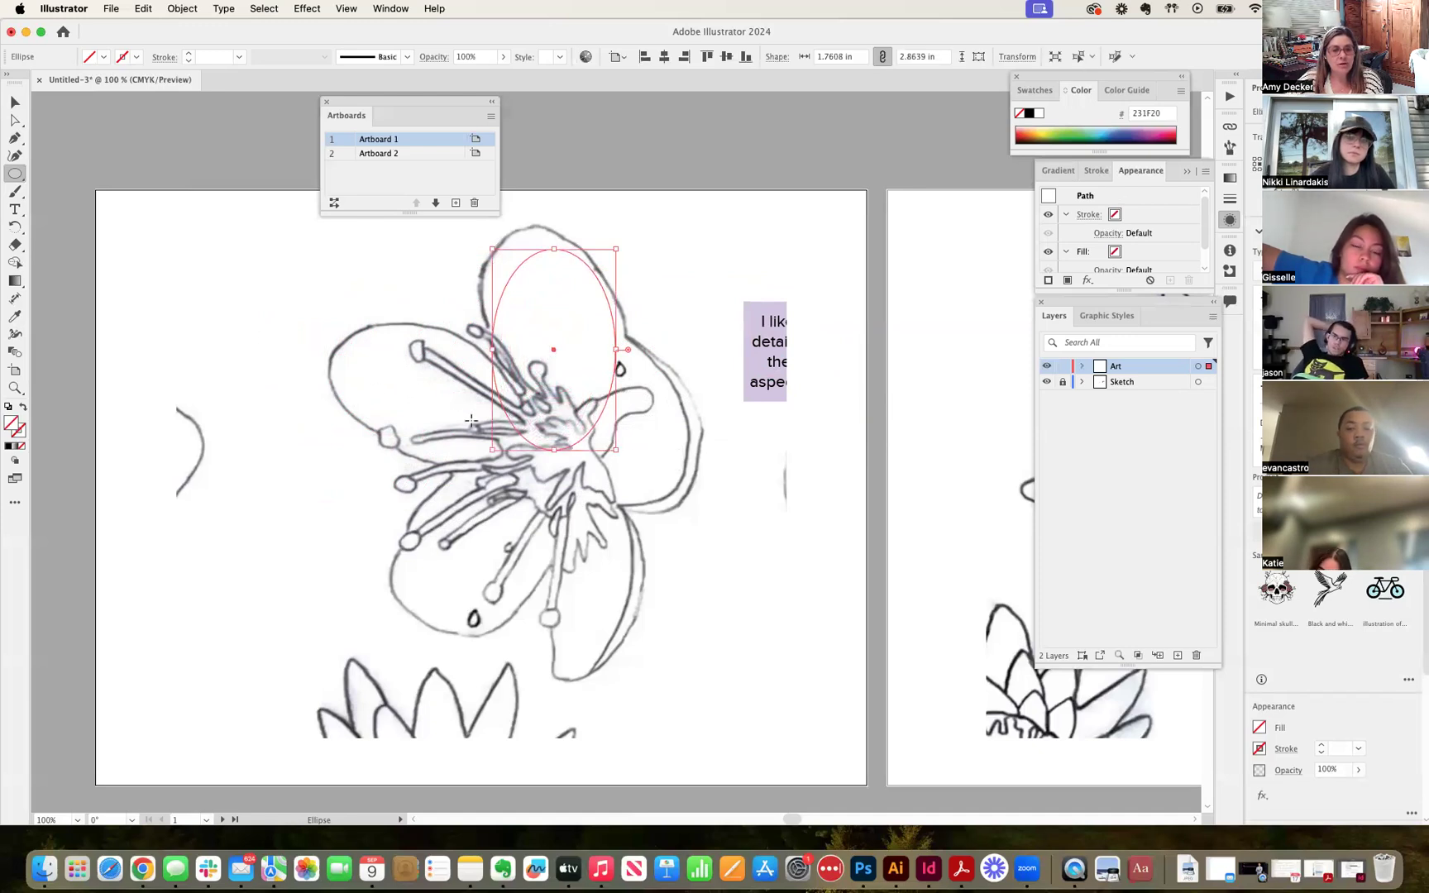
Draw an ellipse about 2.65 × 1.68 in over the left petal and give it a 6 pt stroke in blue 1D99D8.
left_click_drag(432, 390, 531, 450)
left_click_drag(514, 463, 524, 451)
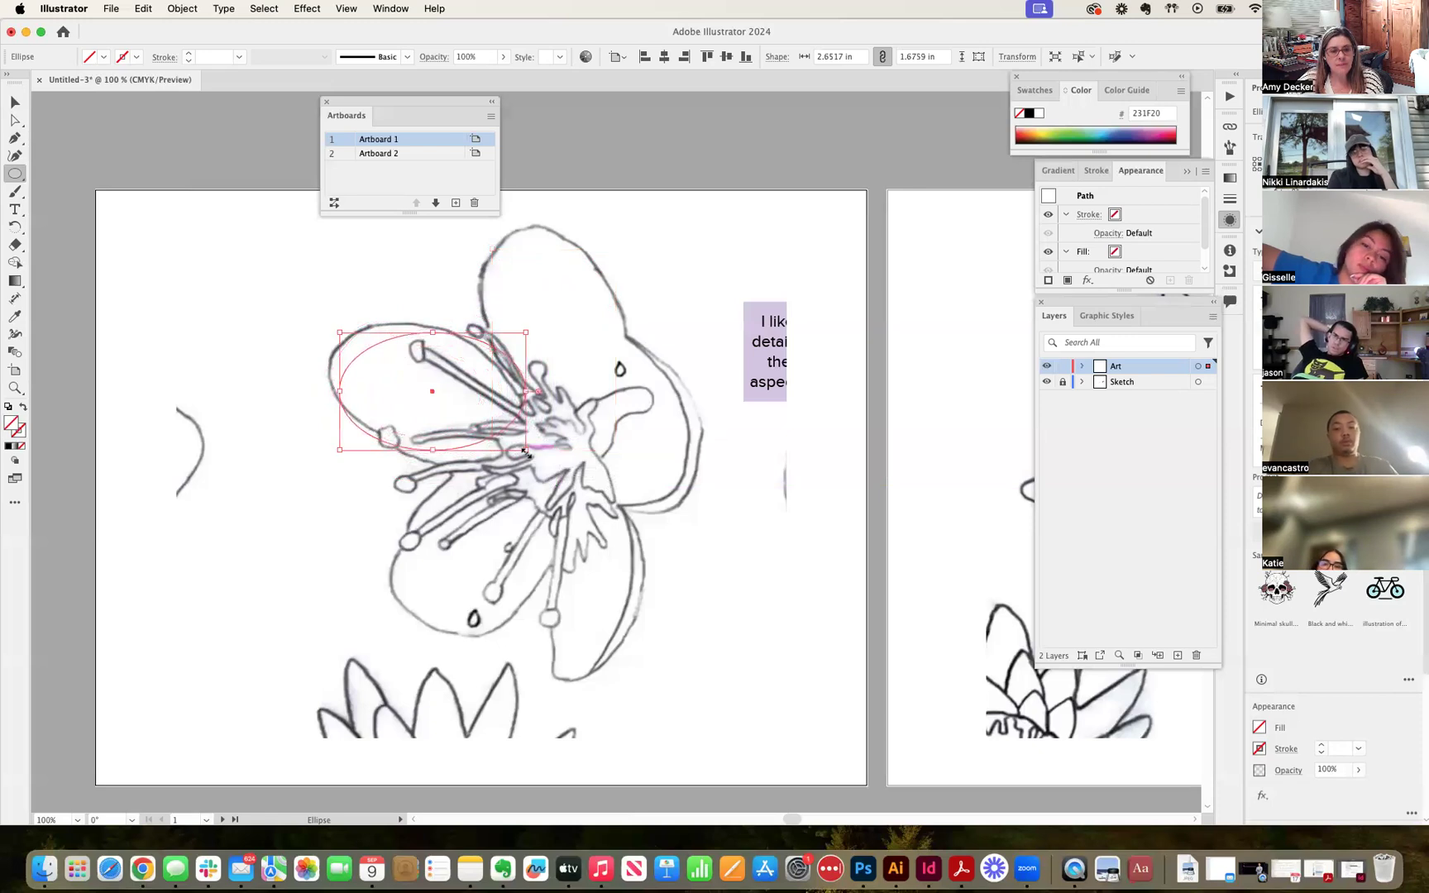
double_click(23, 432)
left_click(681, 373)
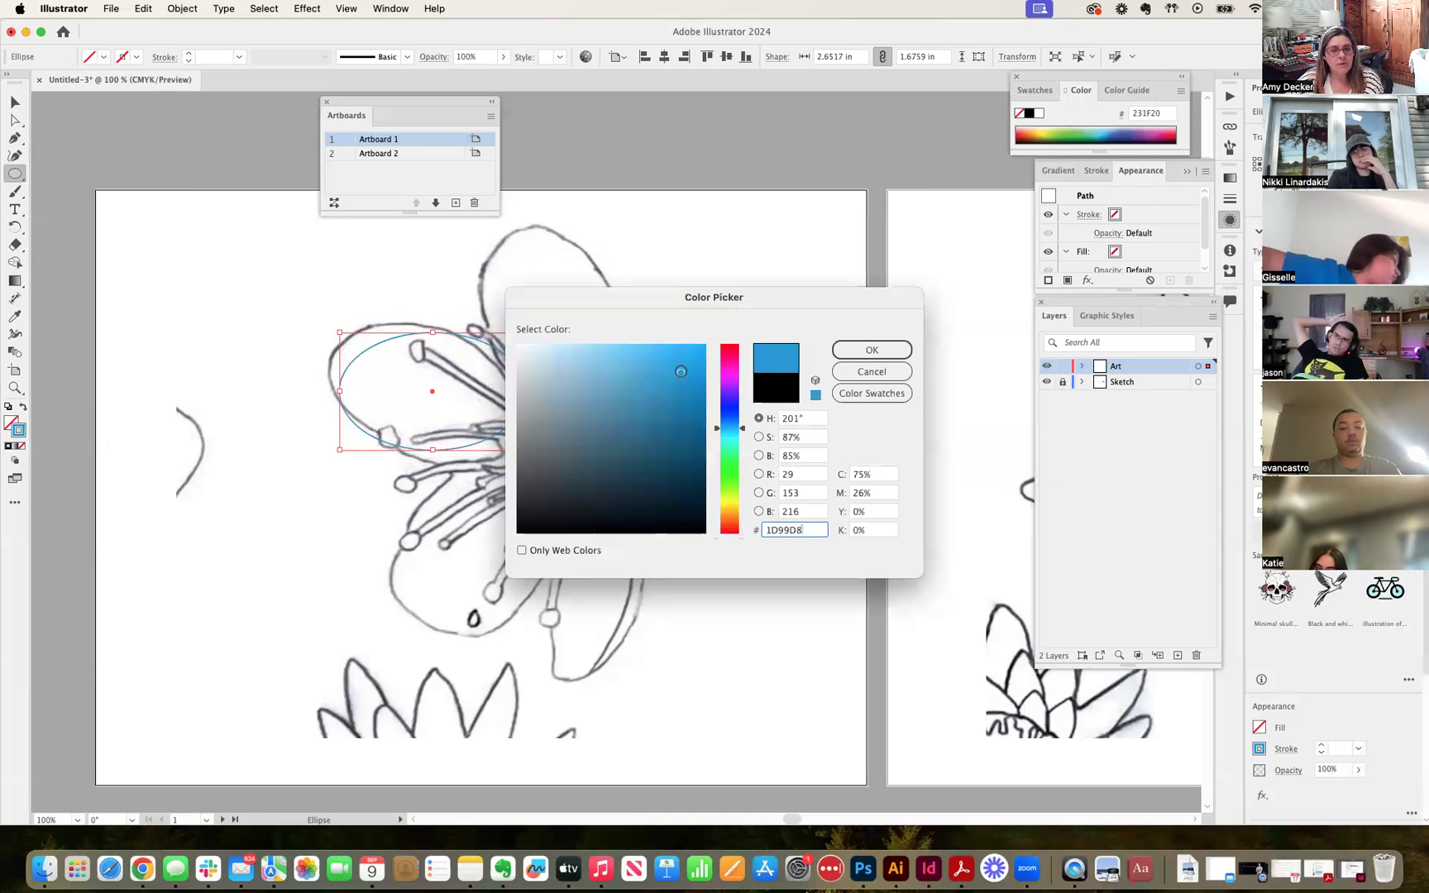
left_click(855, 351)
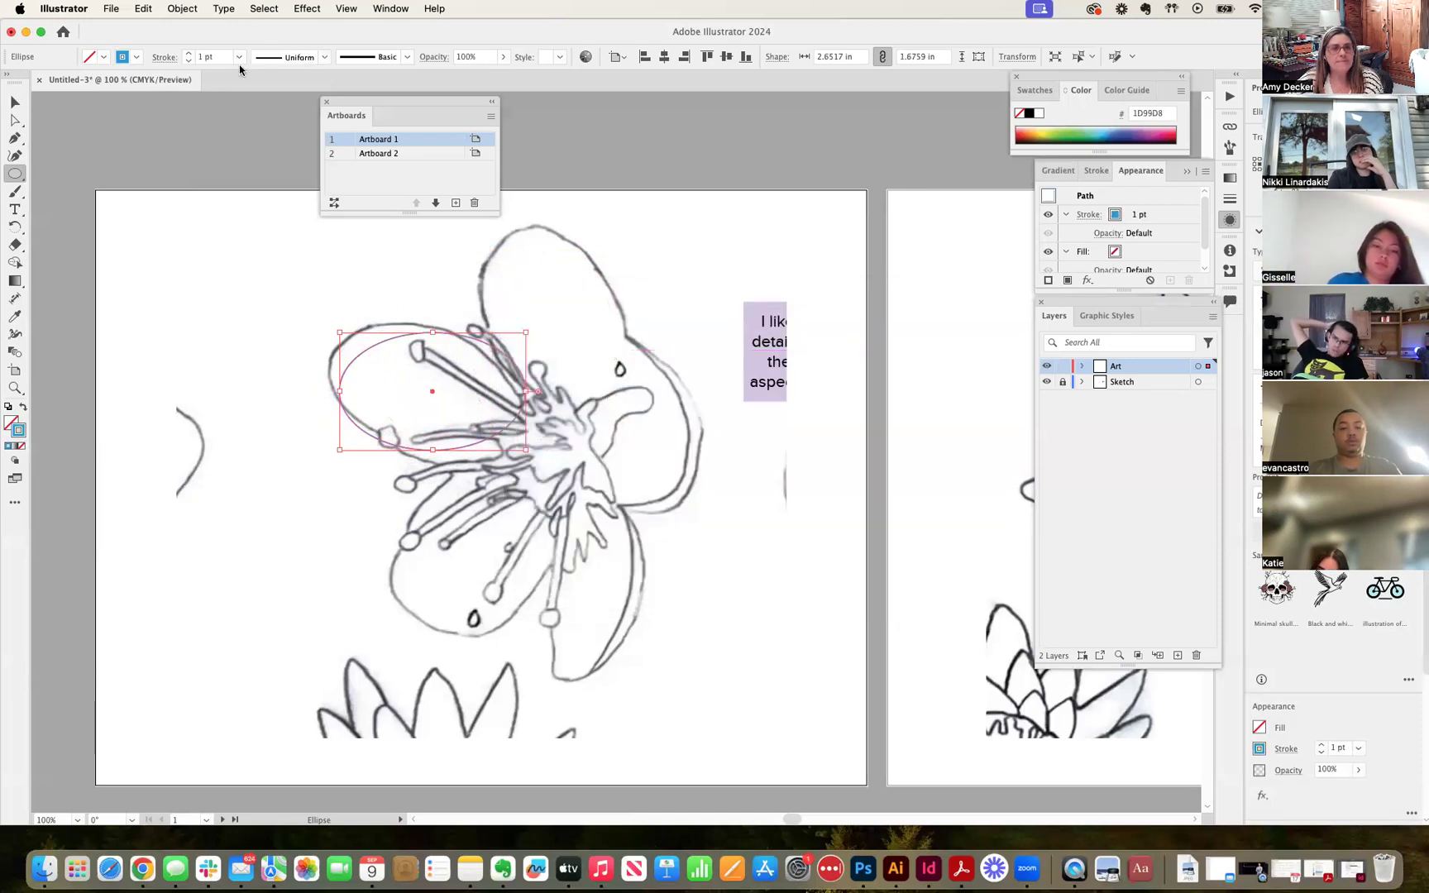
left_click(189, 52)
left_click(188, 52)
left_click(189, 52)
left_click(189, 52)
left_click(189, 52)
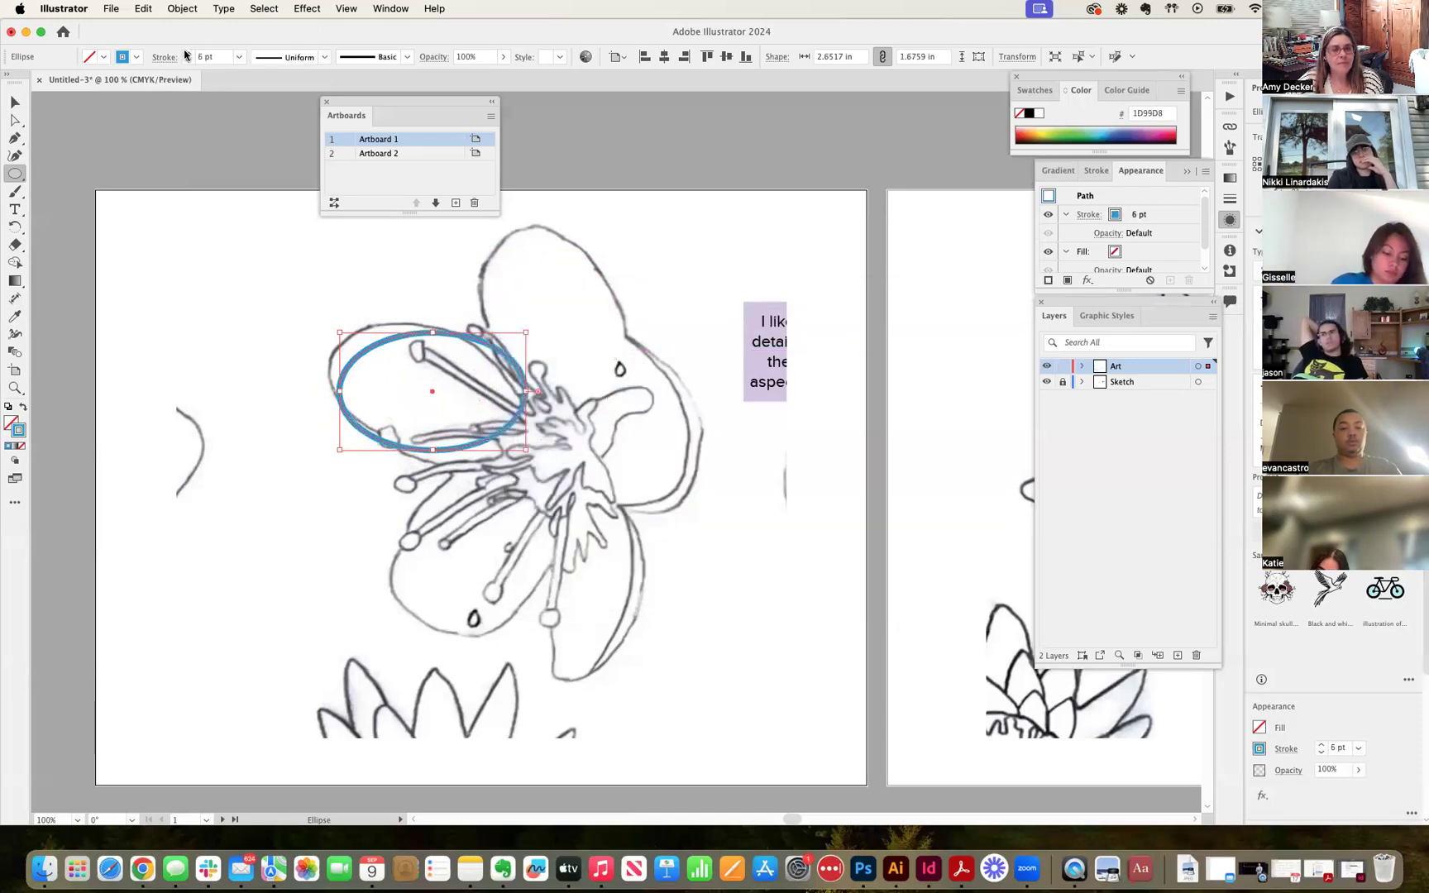
Rotate the left petal's ellipse slightly clockwise and move it up and left to match the sketched outline.
left_click_drag(533, 333, 535, 352)
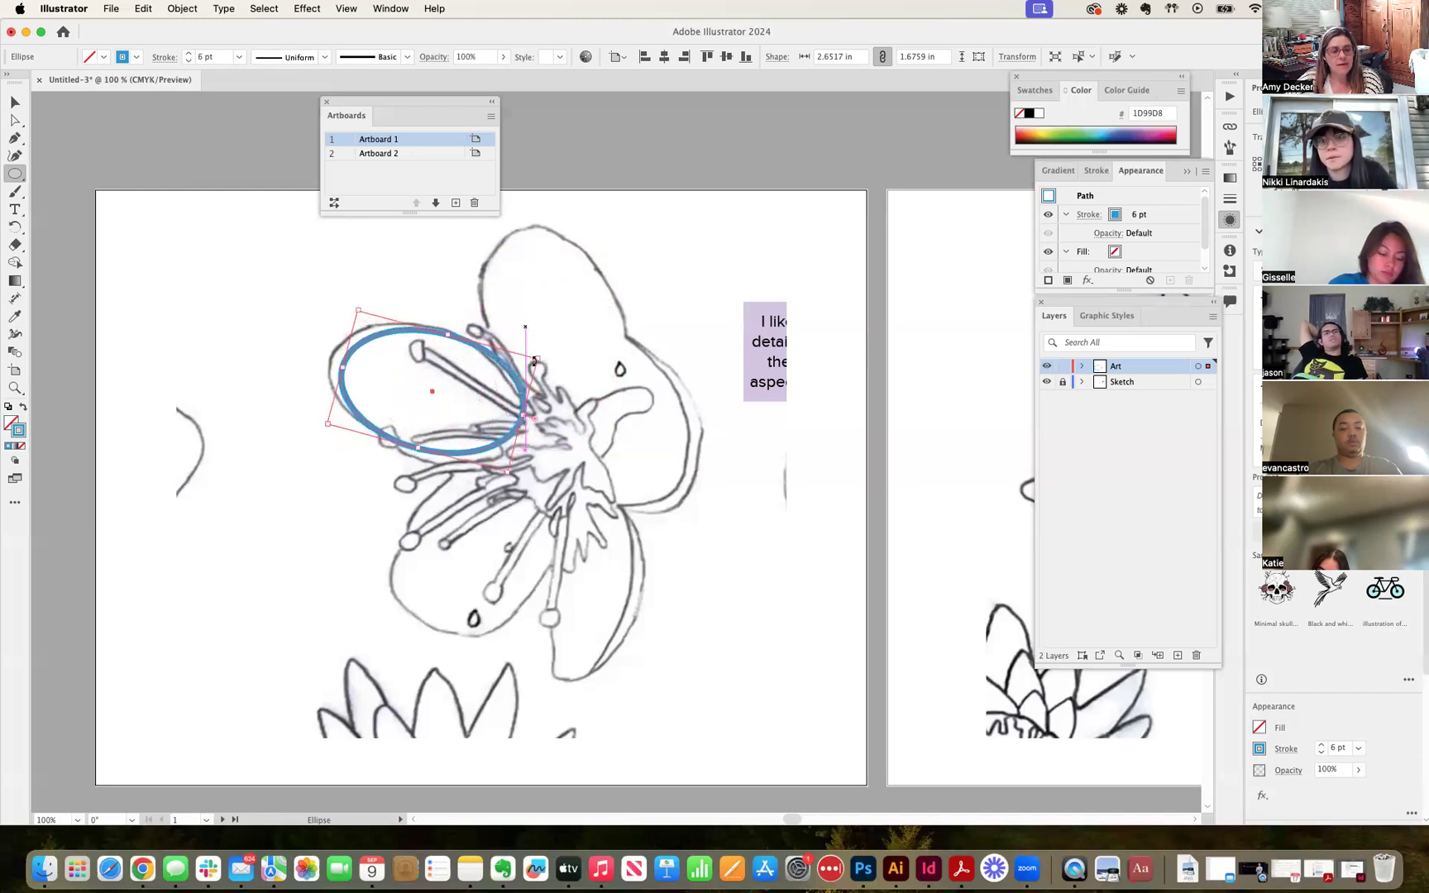
key("v")
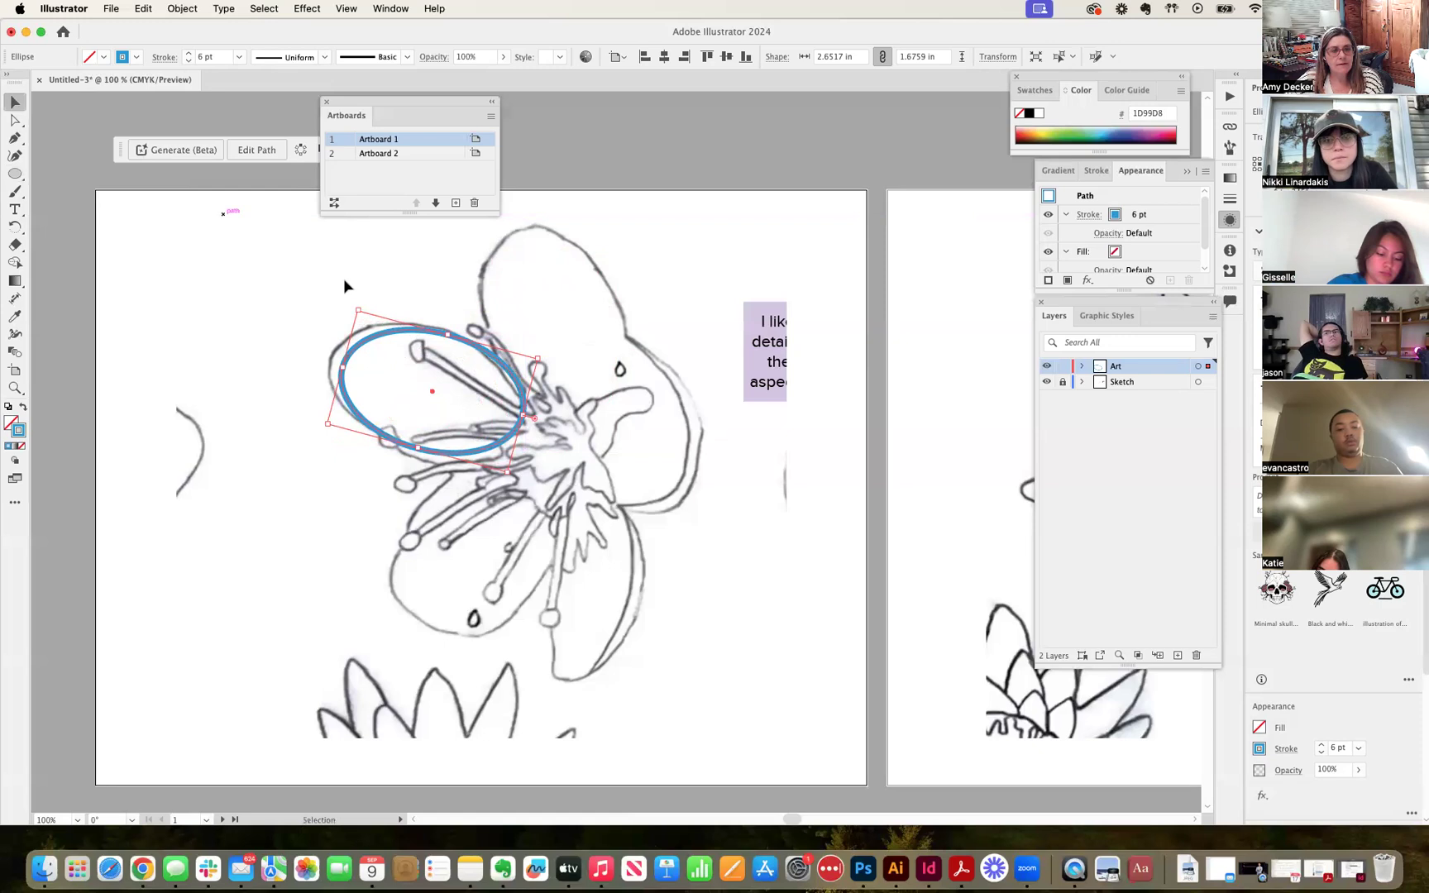
left_click_drag(369, 345, 359, 343)
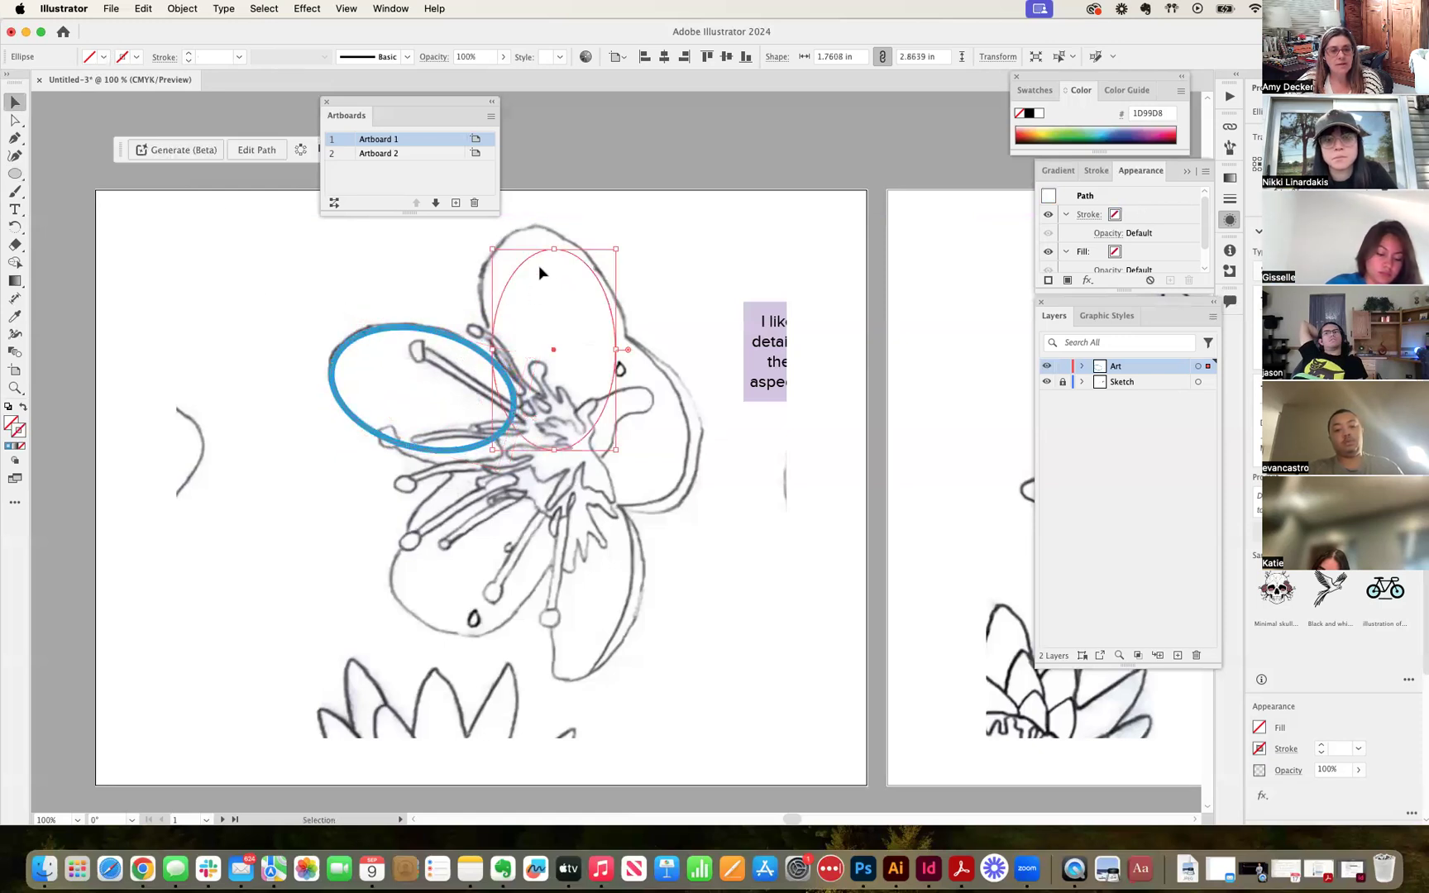
Give the top petal's ellipse an 8 pt stroke in blue 1D99D8 and tilt it counterclockwise to fit the sketched petal.
left_click(569, 252)
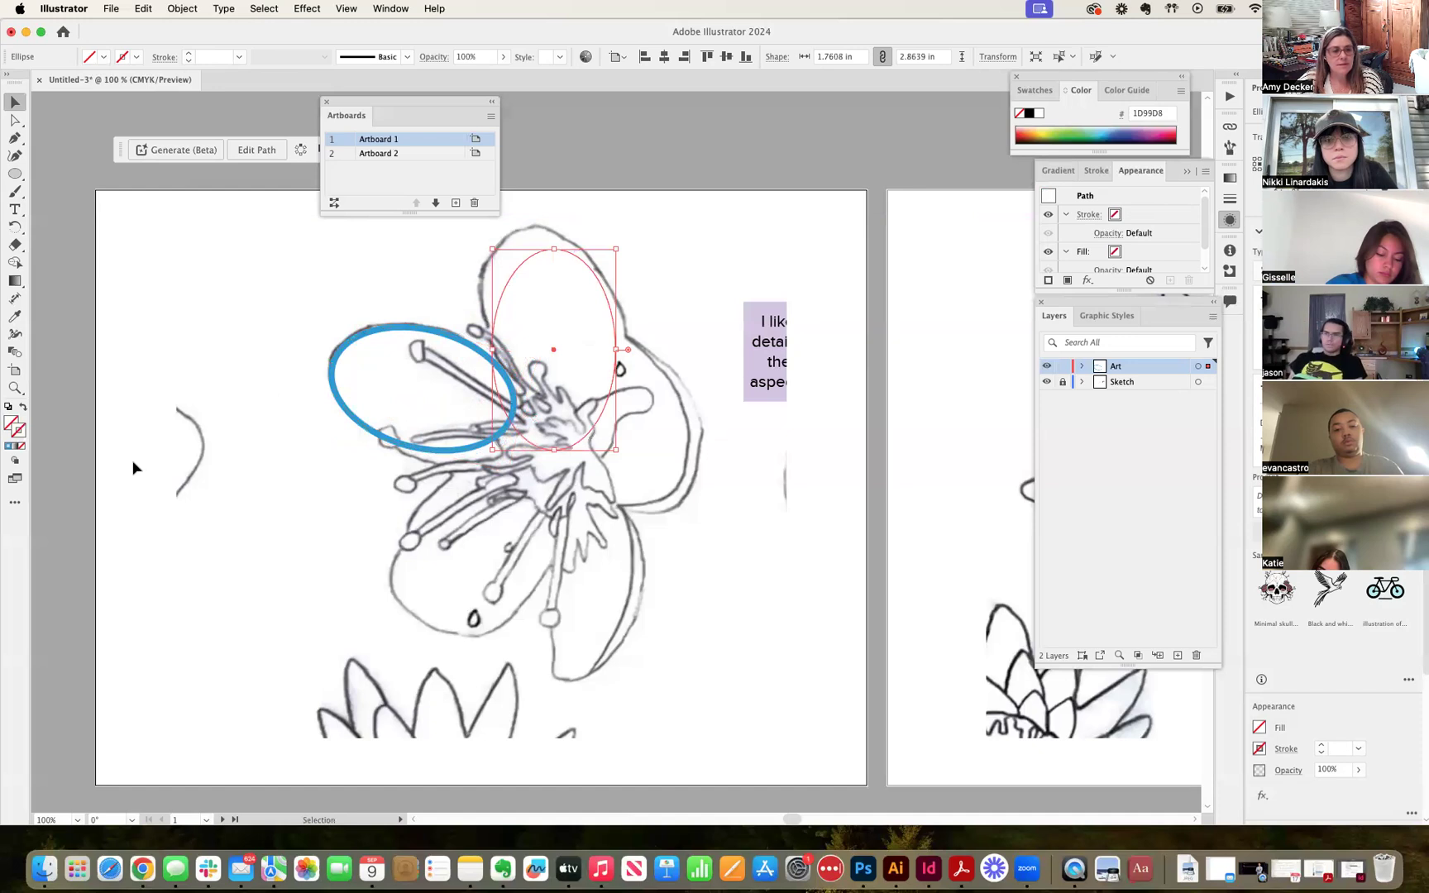
left_click(9, 447)
left_click(189, 53)
left_click(189, 53)
left_click(188, 53)
left_click(189, 53)
left_click(188, 54)
left_click(188, 54)
left_click(189, 54)
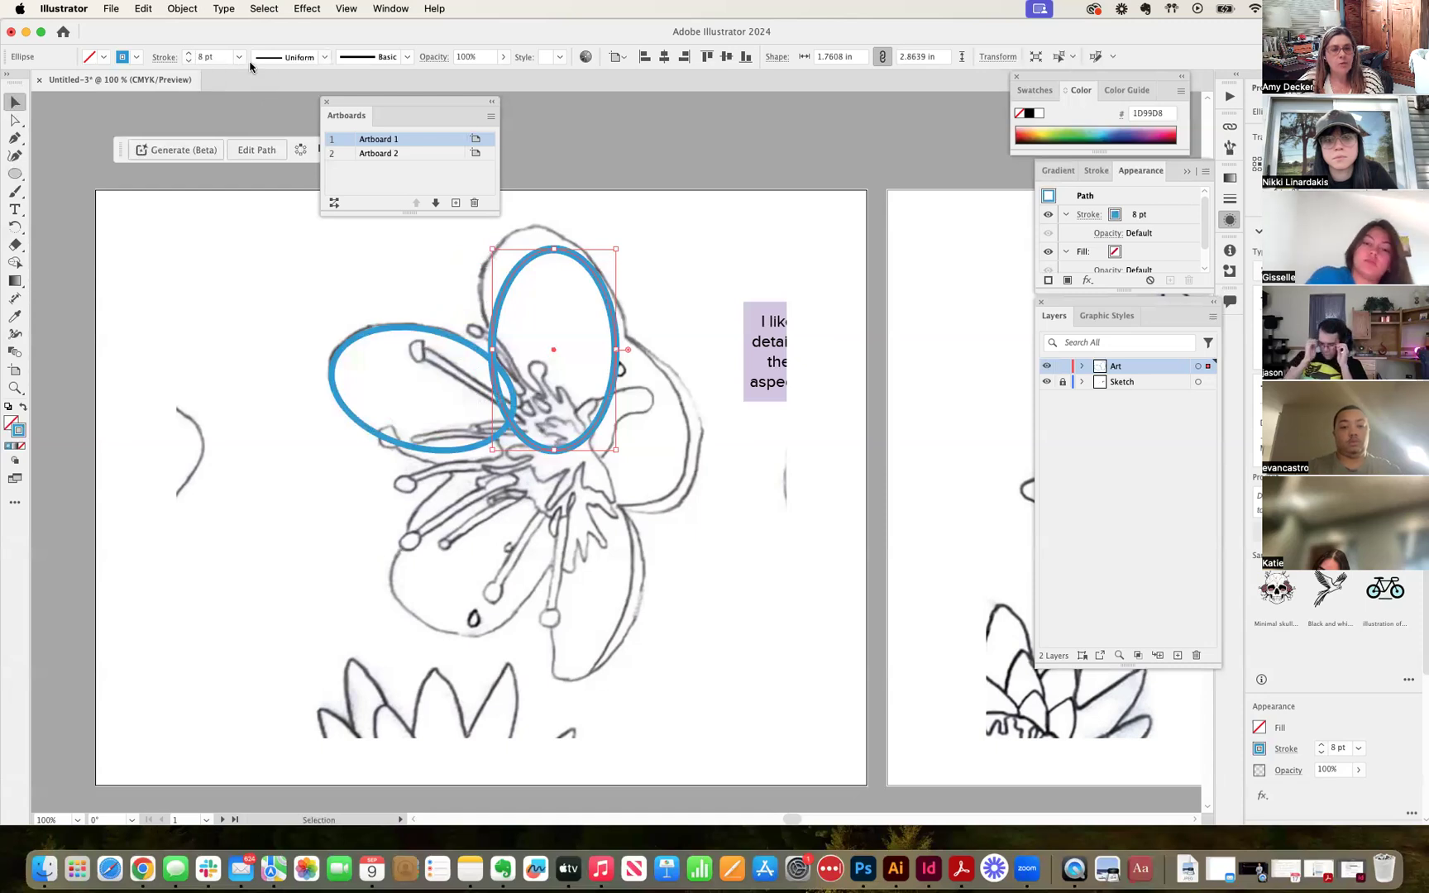
left_click_drag(620, 247, 558, 240)
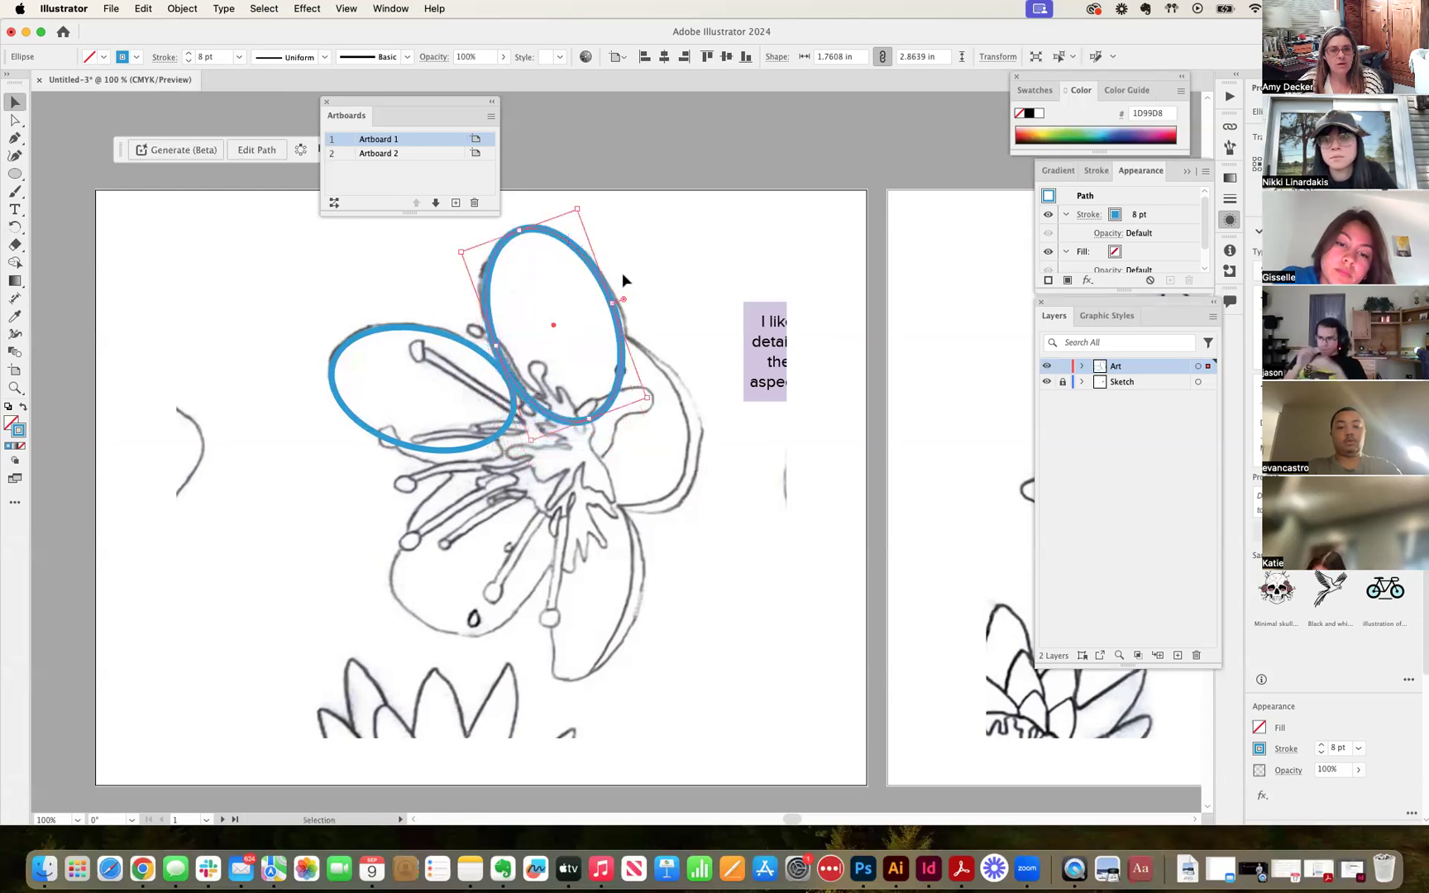
left_click(713, 348)
Draw an ellipse over the lower-left petal, tilt it to follow the sketch and stretch it to about 1.99 × 3.06 in.
left_click(15, 173)
left_click_drag(483, 530, 605, 357)
key("super+z")
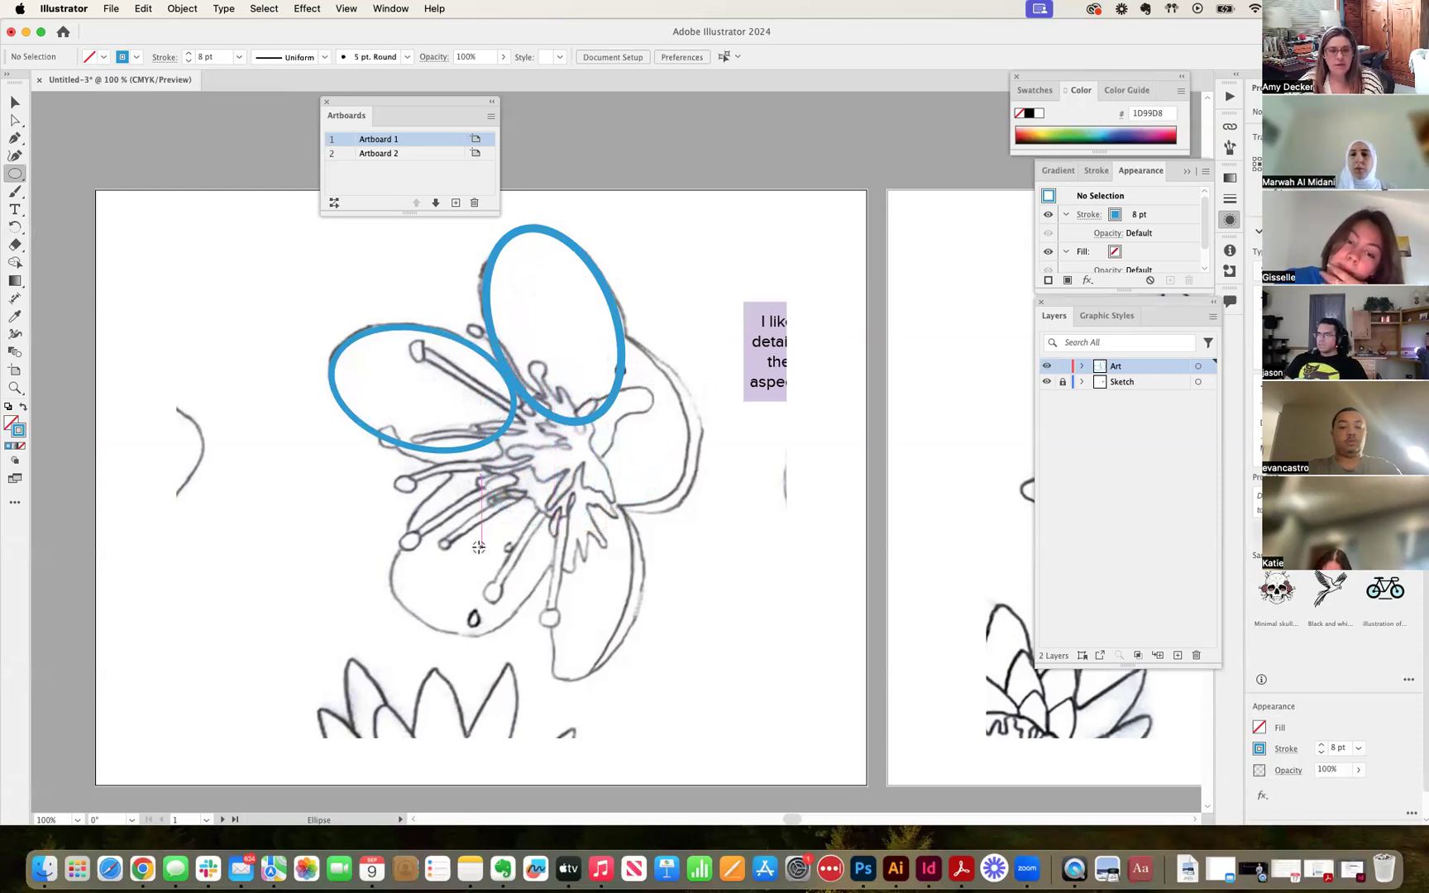
left_click_drag(483, 537, 597, 496)
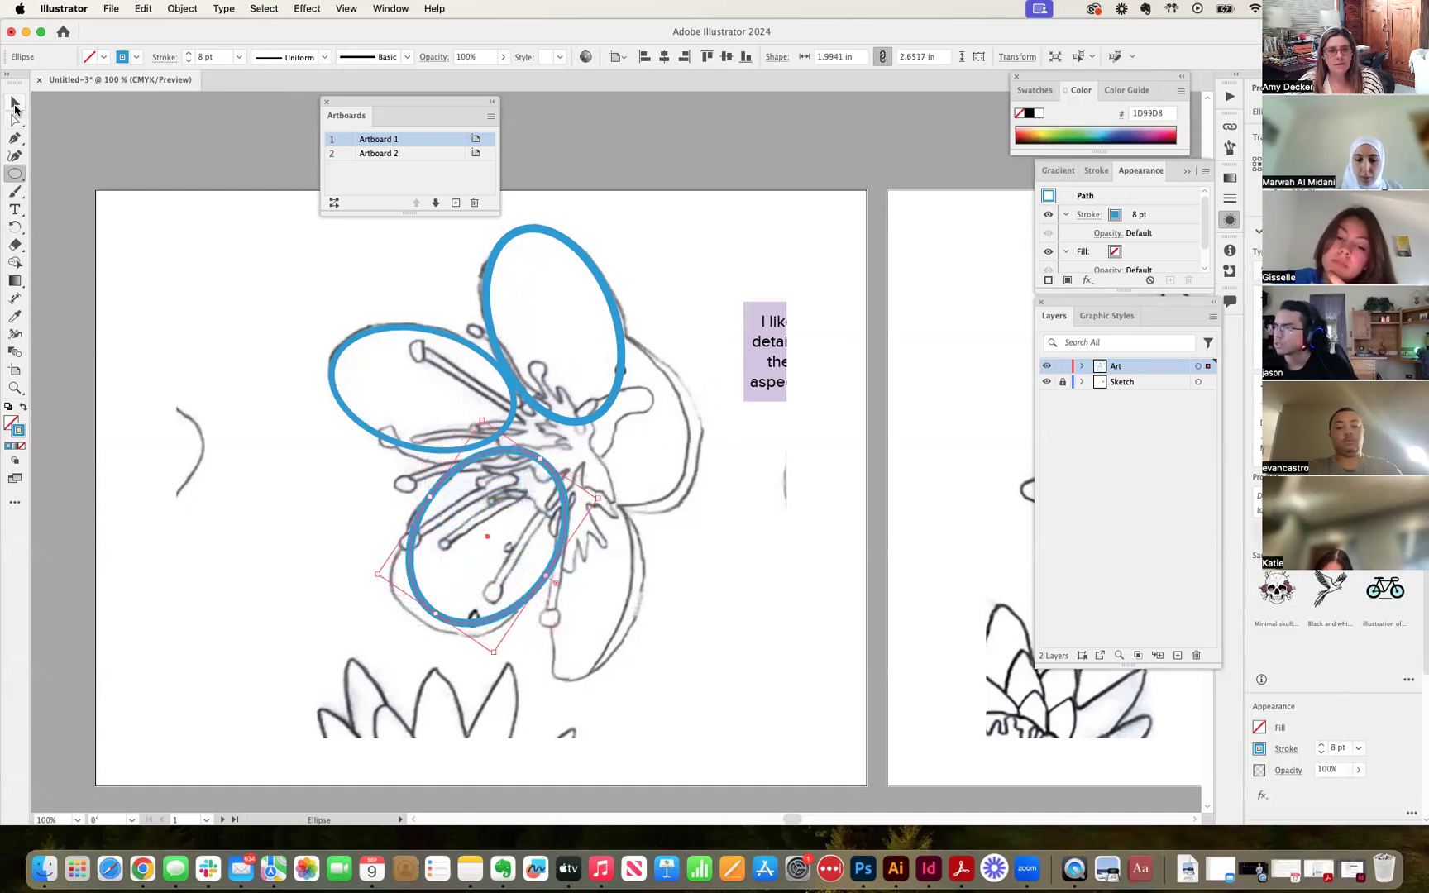
left_click(15, 104)
left_click(482, 549)
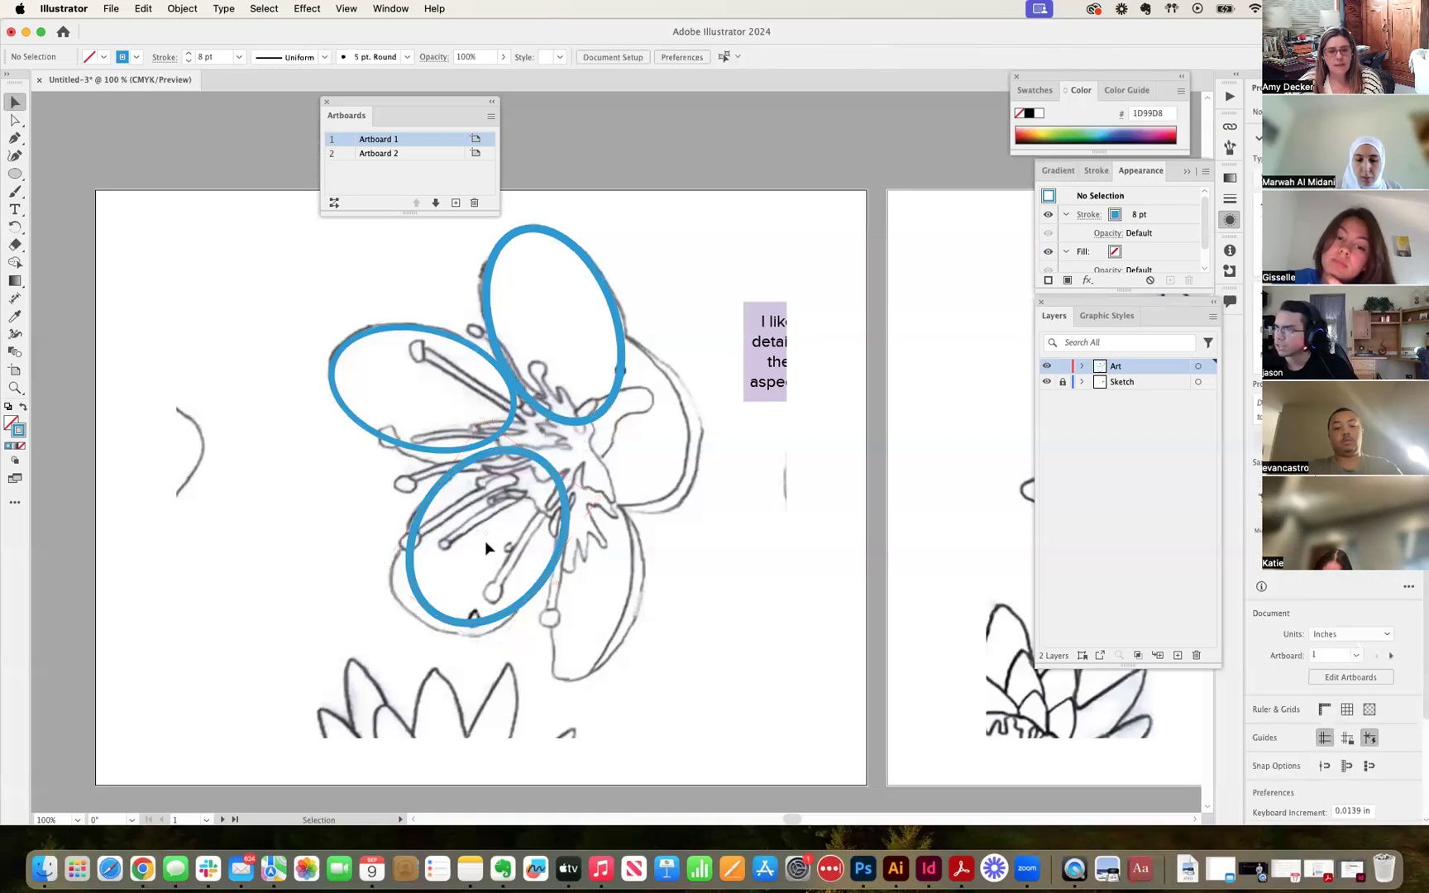
left_click_drag(417, 529, 402, 536)
left_click_drag(527, 468, 565, 457)
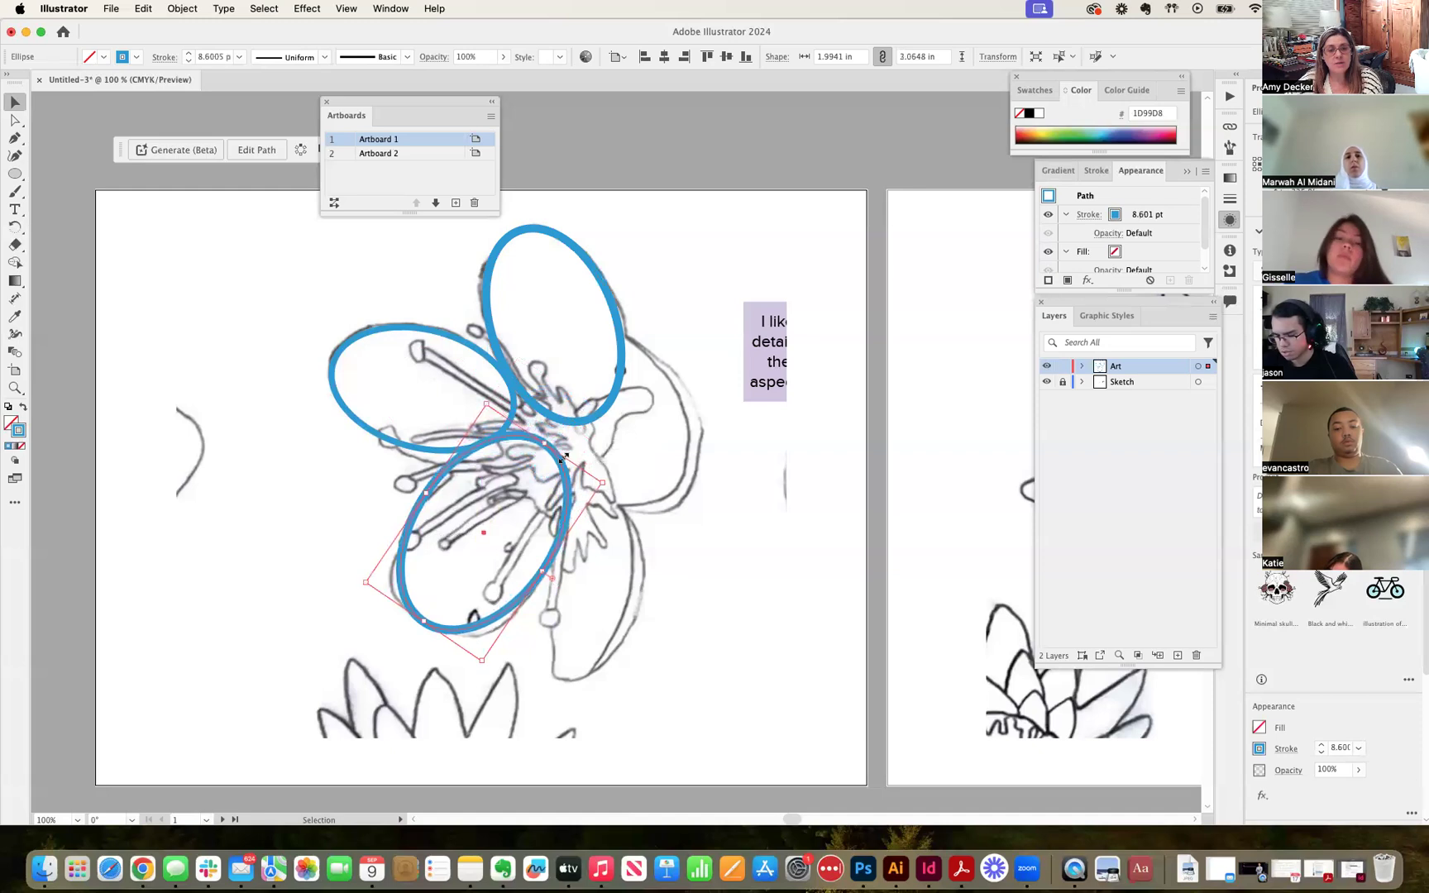
Duplicate the left petal's ellipse onto the bottom petal, rotate it nearly upright and resize it to about 2.71 × 1.23 in.
left_click(462, 342)
left_click_drag(460, 341, 554, 400)
key("super+z")
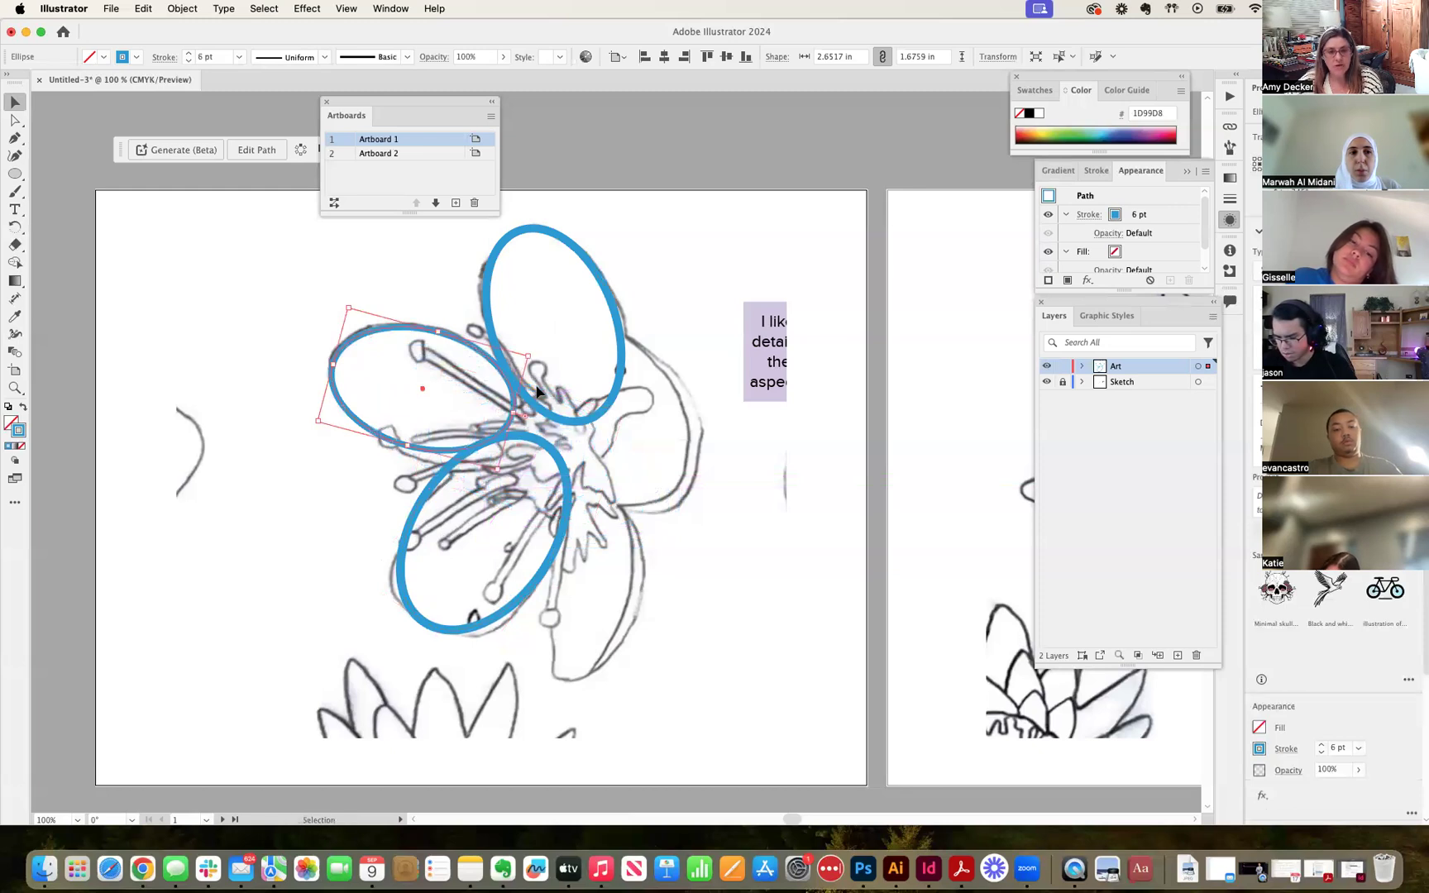
left_click_drag(420, 389, 662, 494)
left_click_drag(745, 570, 616, 579)
mouse_move(666, 496)
left_mouse_down()
mouse_move(629, 526)
mouse_move(597, 588)
mouse_move(538, 582)
mouse_move(554, 580)
left_mouse_up()
left_click_drag(641, 587, 632, 586)
left_click_drag(589, 676, 590, 681)
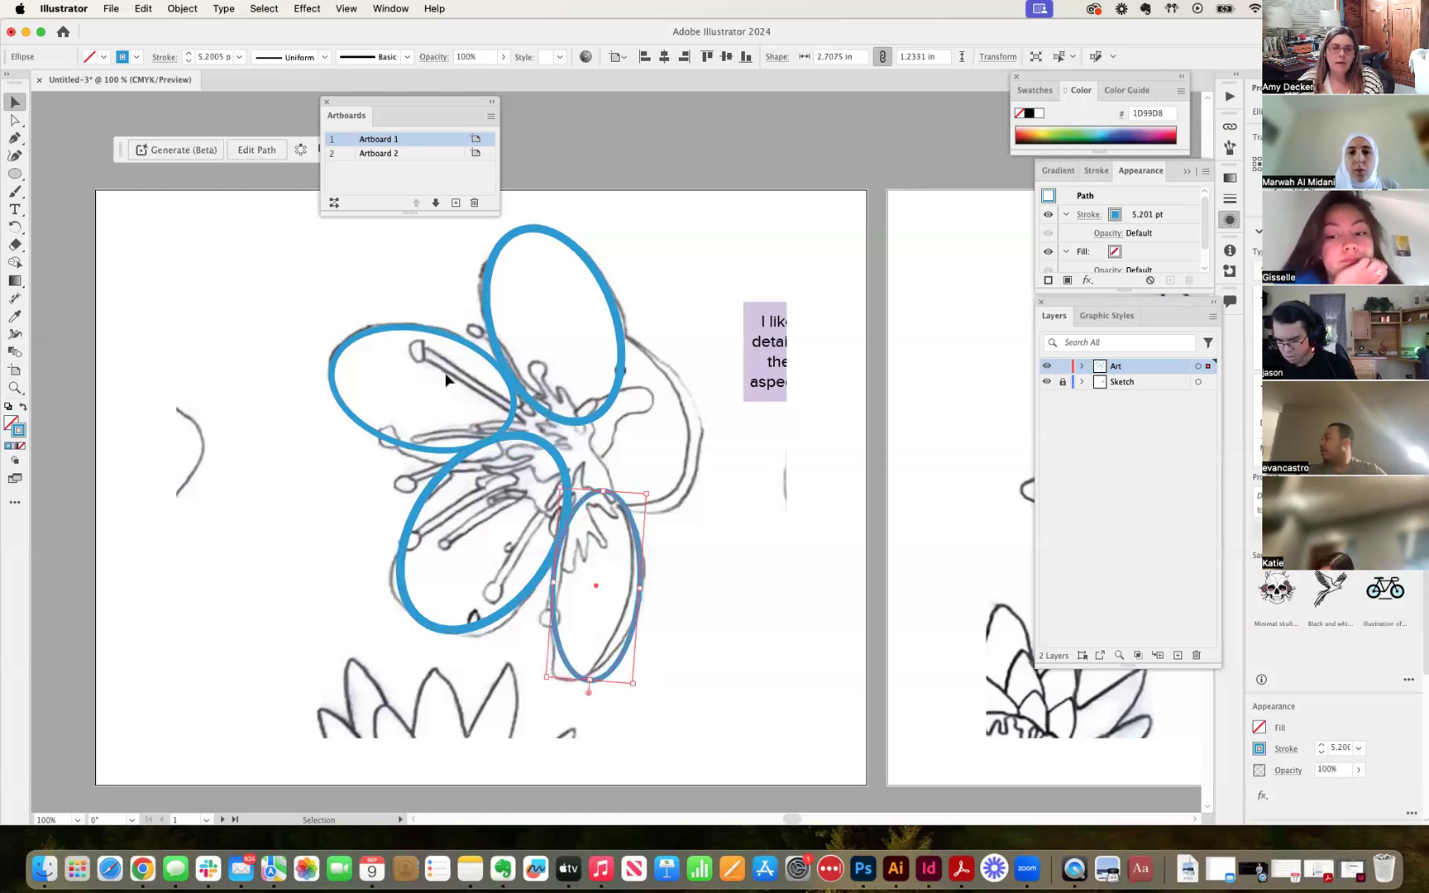
Duplicate the top petal's ellipse onto the right petal and adjust its size to fit the sketched outline.
left_click(602, 276)
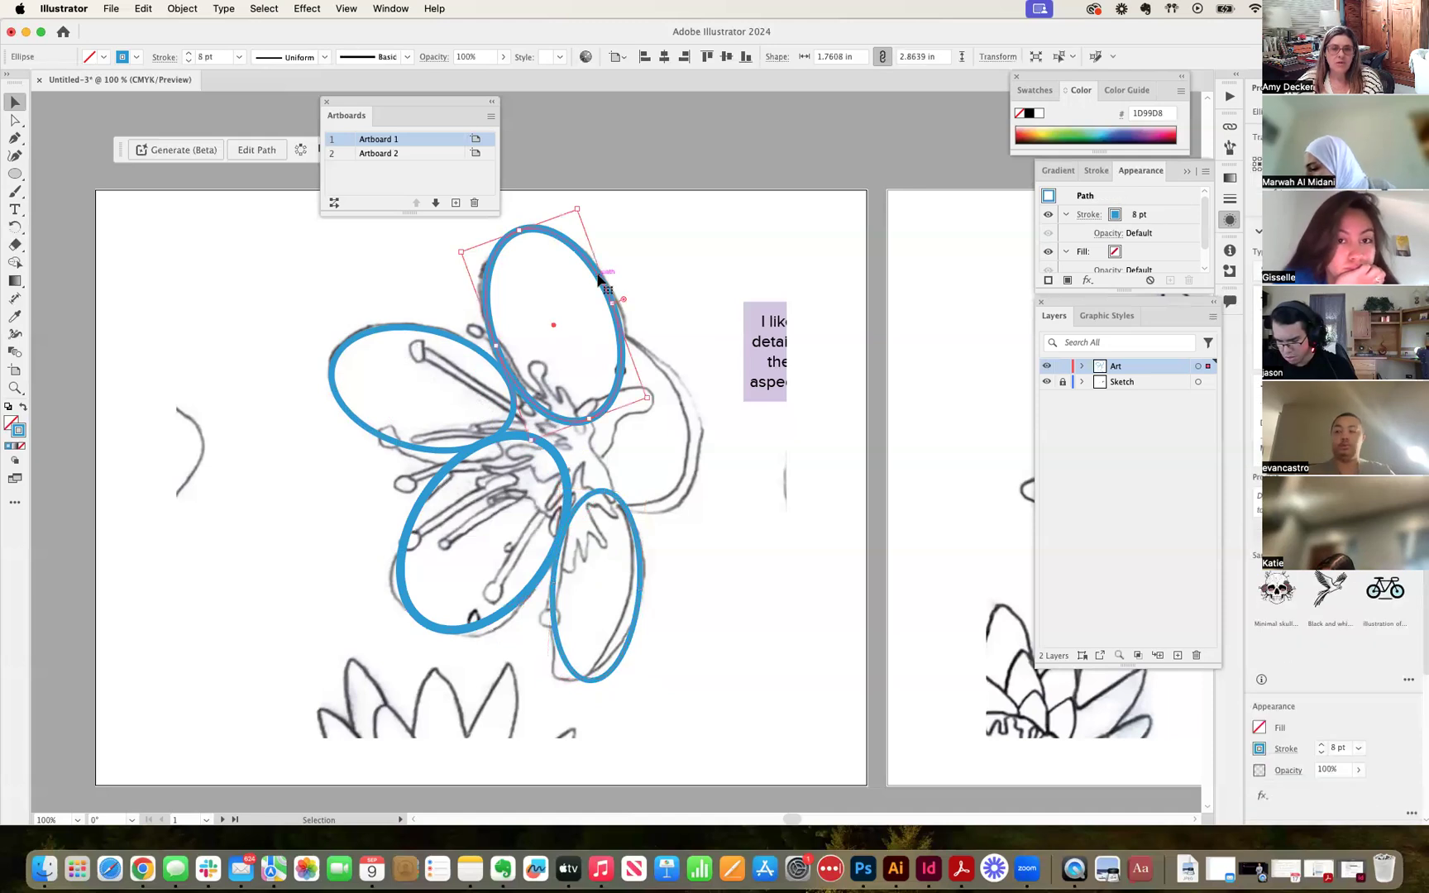
left_click_drag(555, 326, 634, 420)
left_click_drag(597, 328, 599, 335)
left_click_drag(665, 514, 665, 515)
left_click(761, 550)
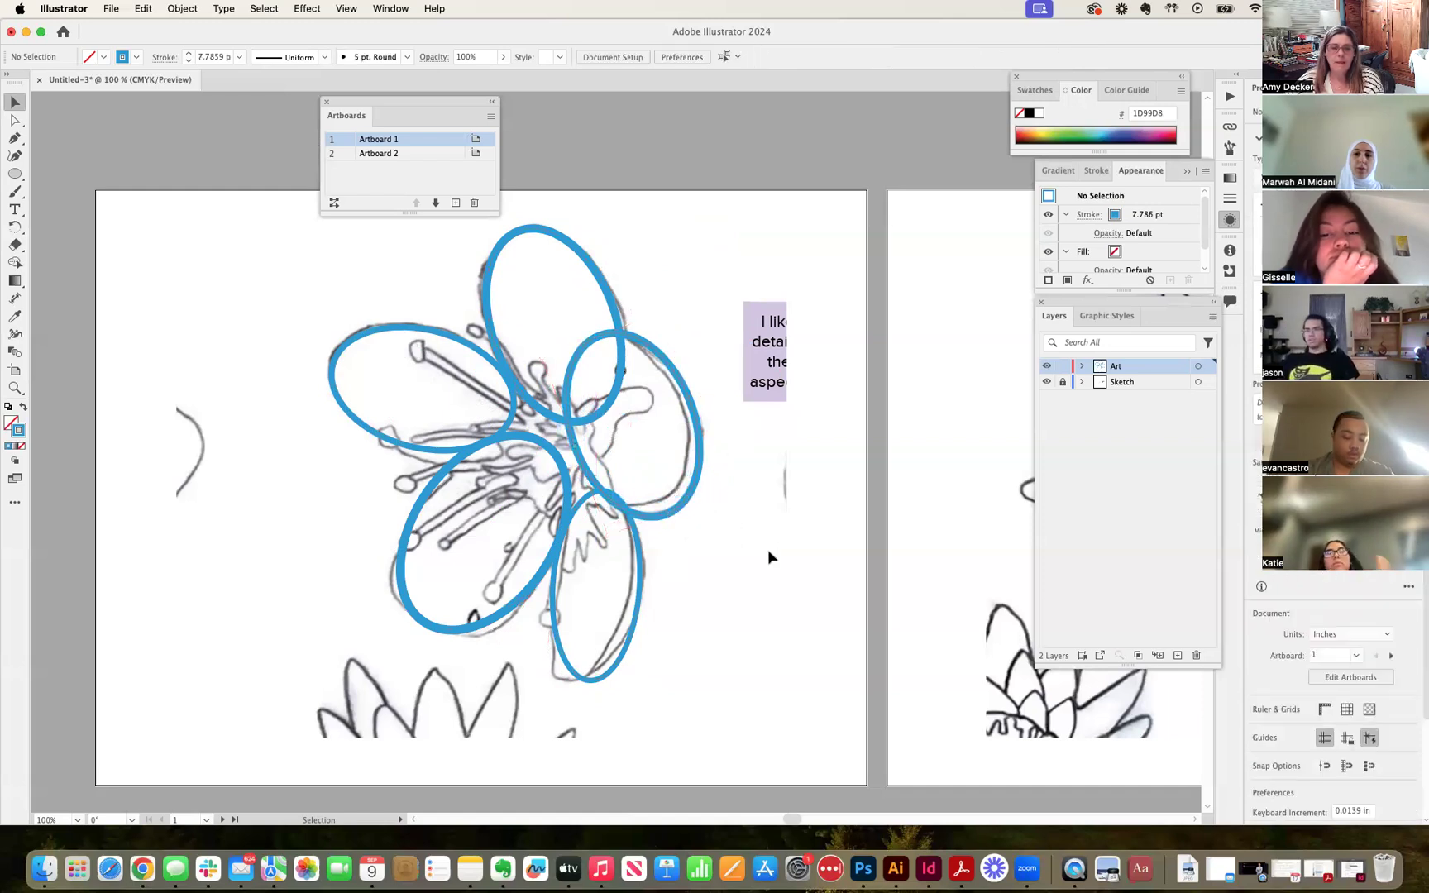
Select all five petal ellipses and give them a uniform 8 pt stroke.
left_click_drag(302, 258, 716, 633)
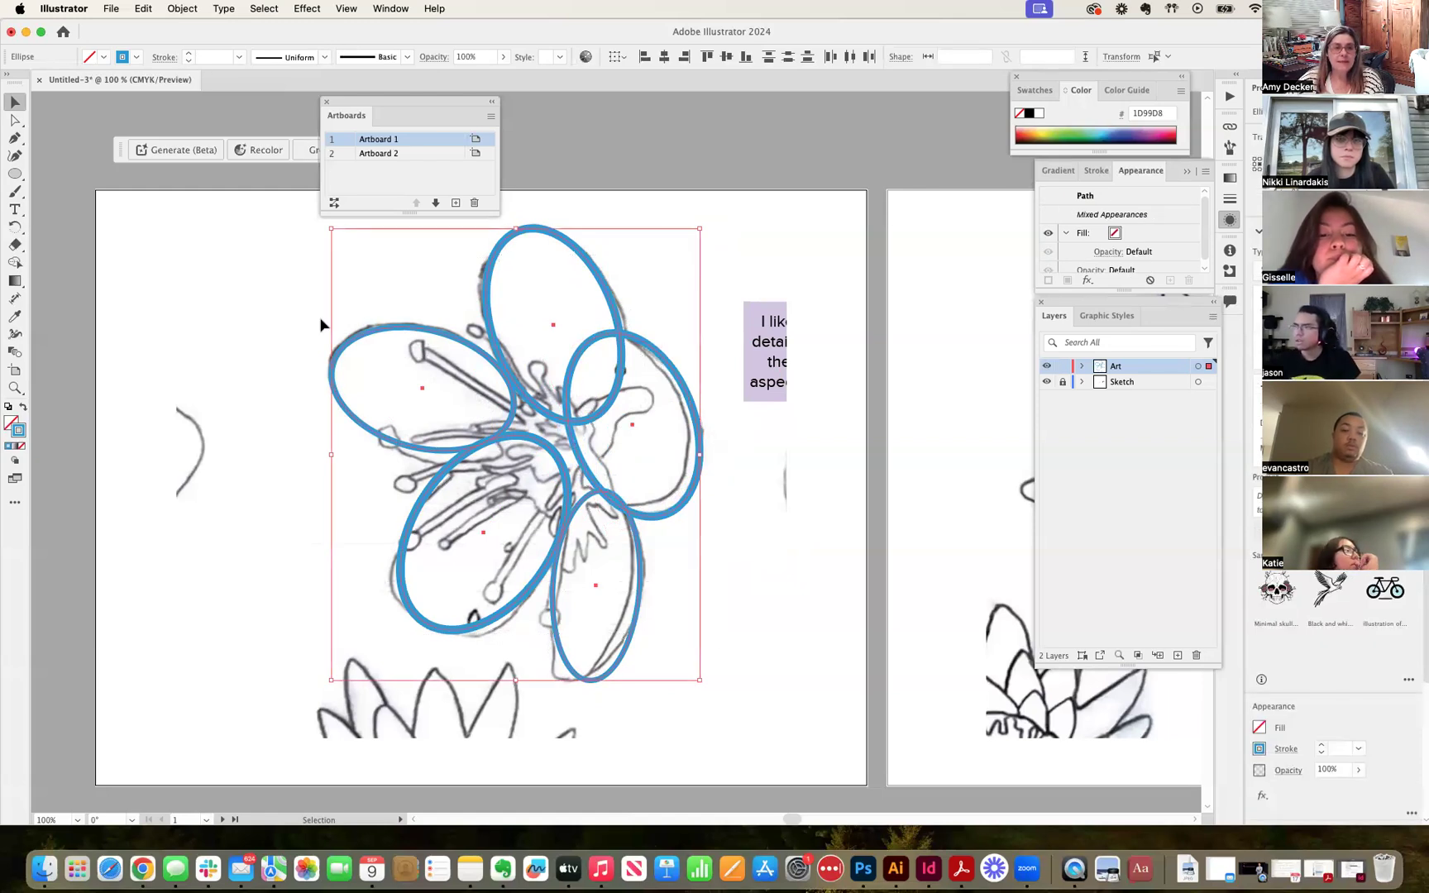
left_click(171, 250)
left_click_drag(263, 255, 708, 639)
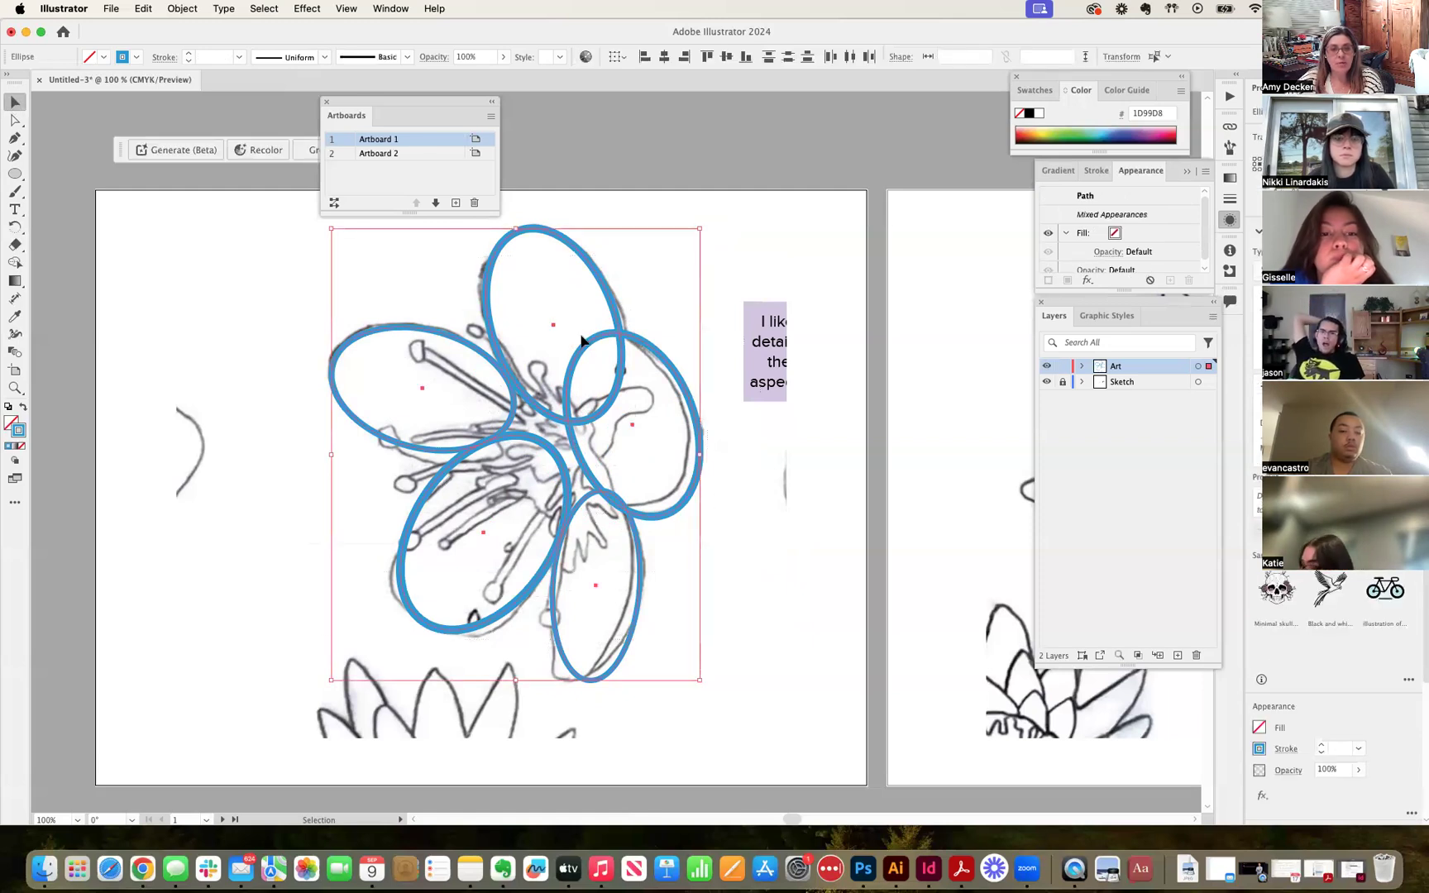
left_click(191, 58)
left_click(190, 54)
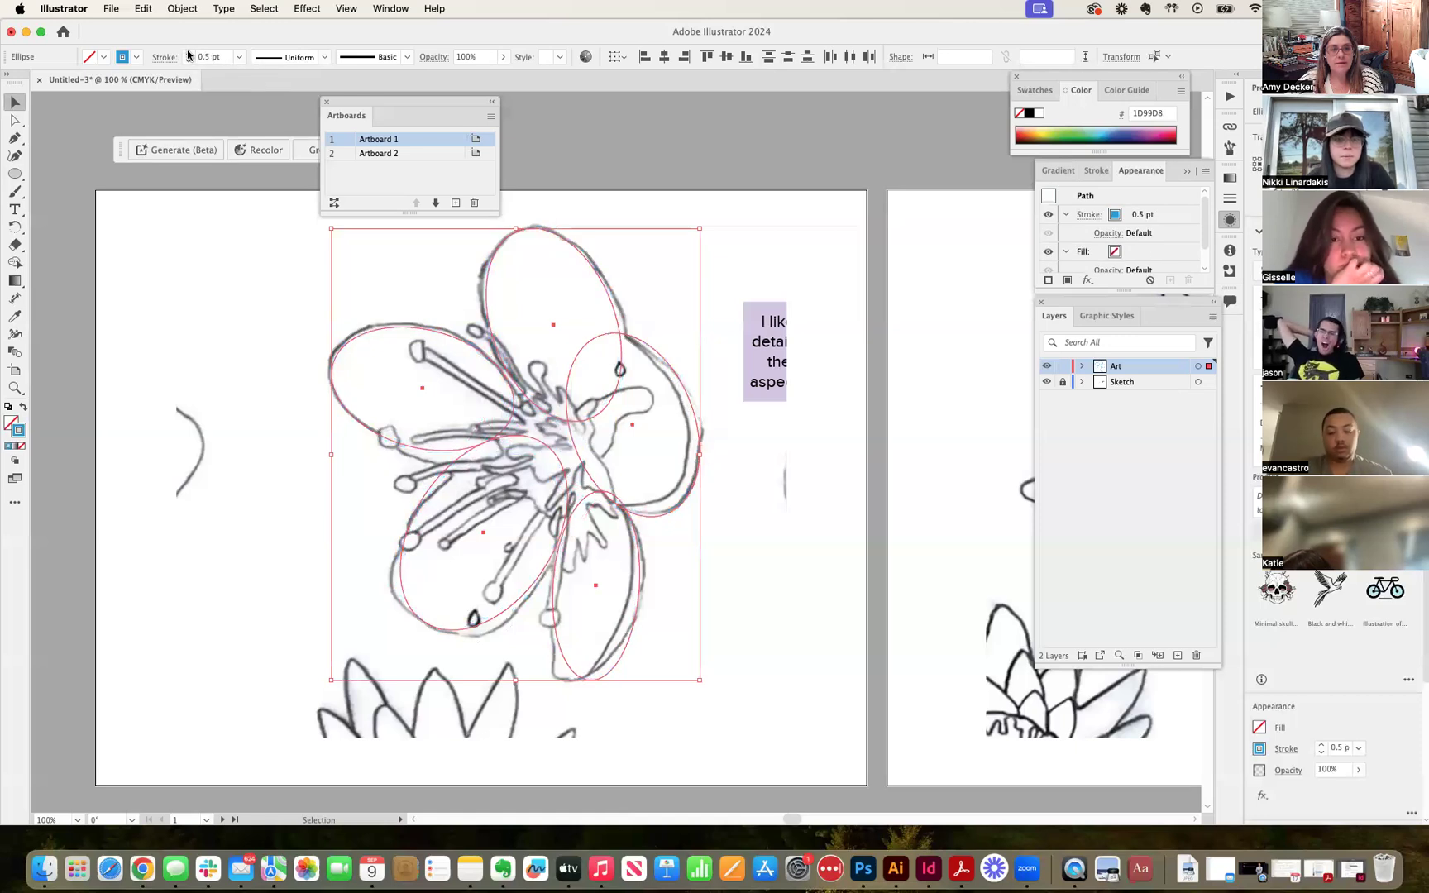
left_click(189, 54)
left_click(190, 54)
left_click(189, 53)
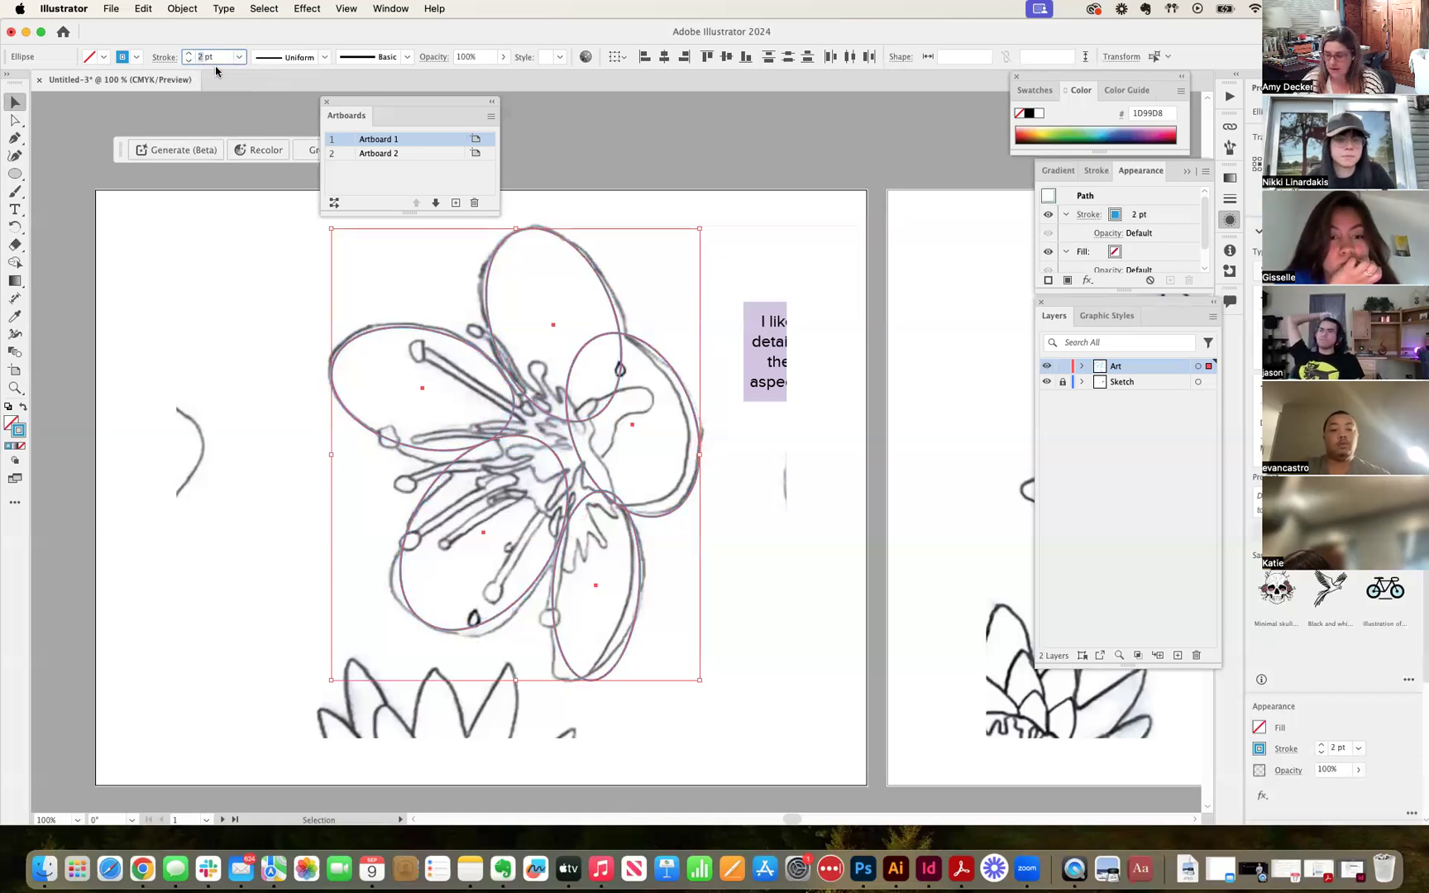
key("Return")
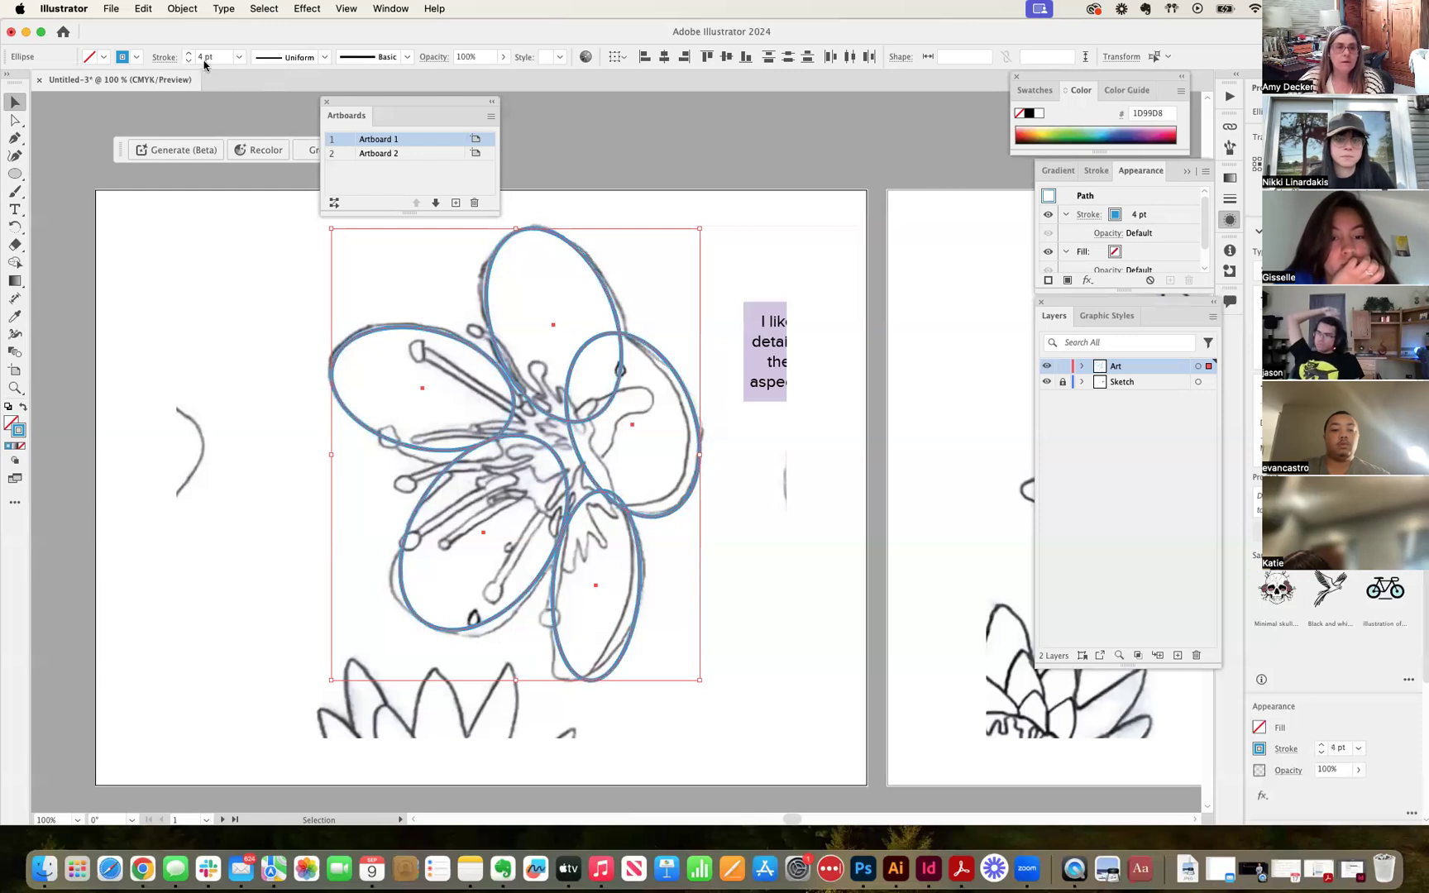
left_click(188, 53)
left_click(189, 53)
left_click(189, 53)
left_click(188, 53)
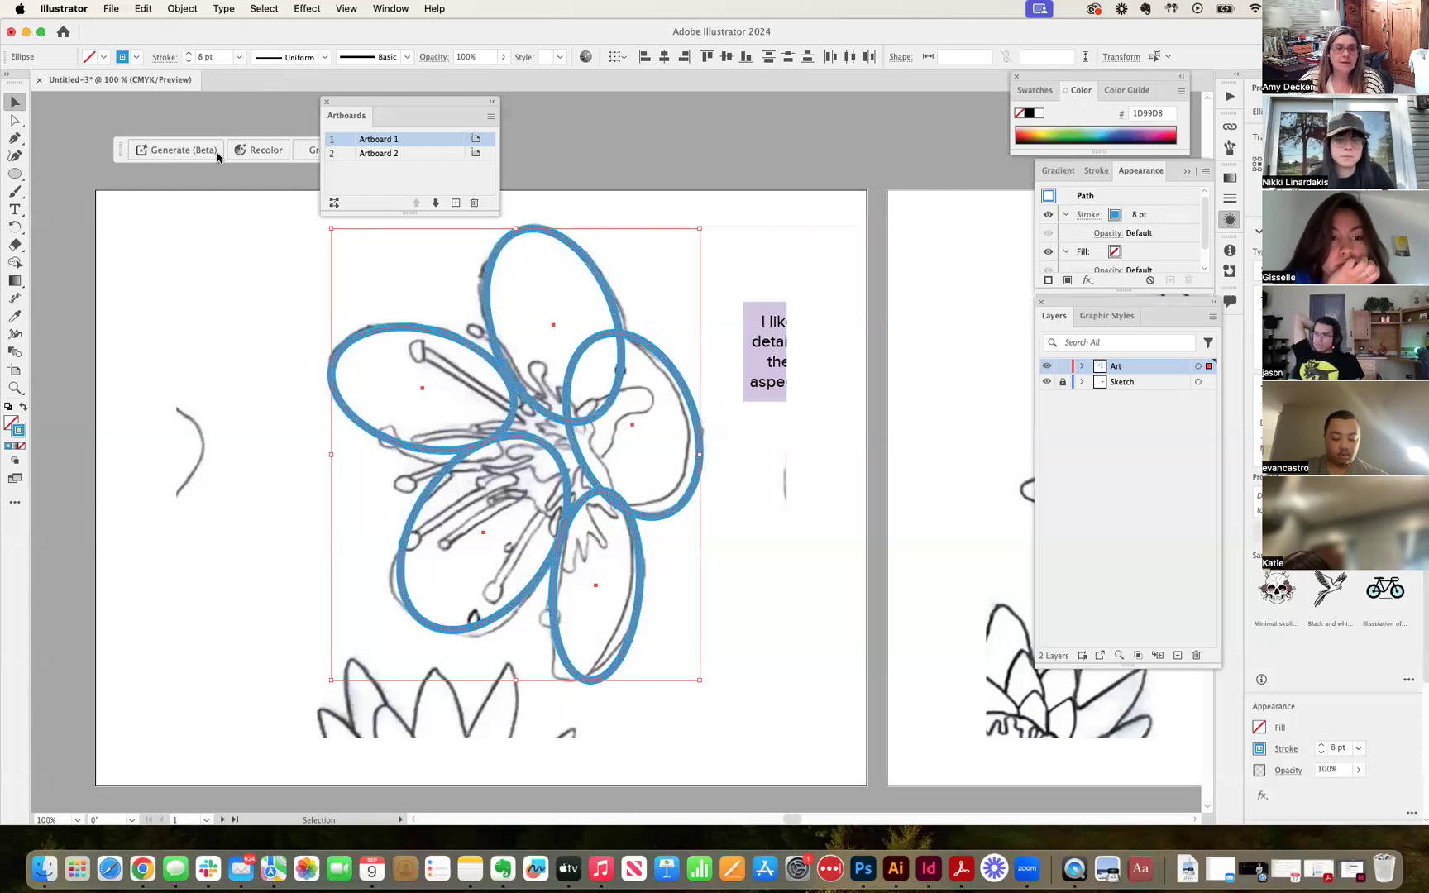
left_click(351, 306)
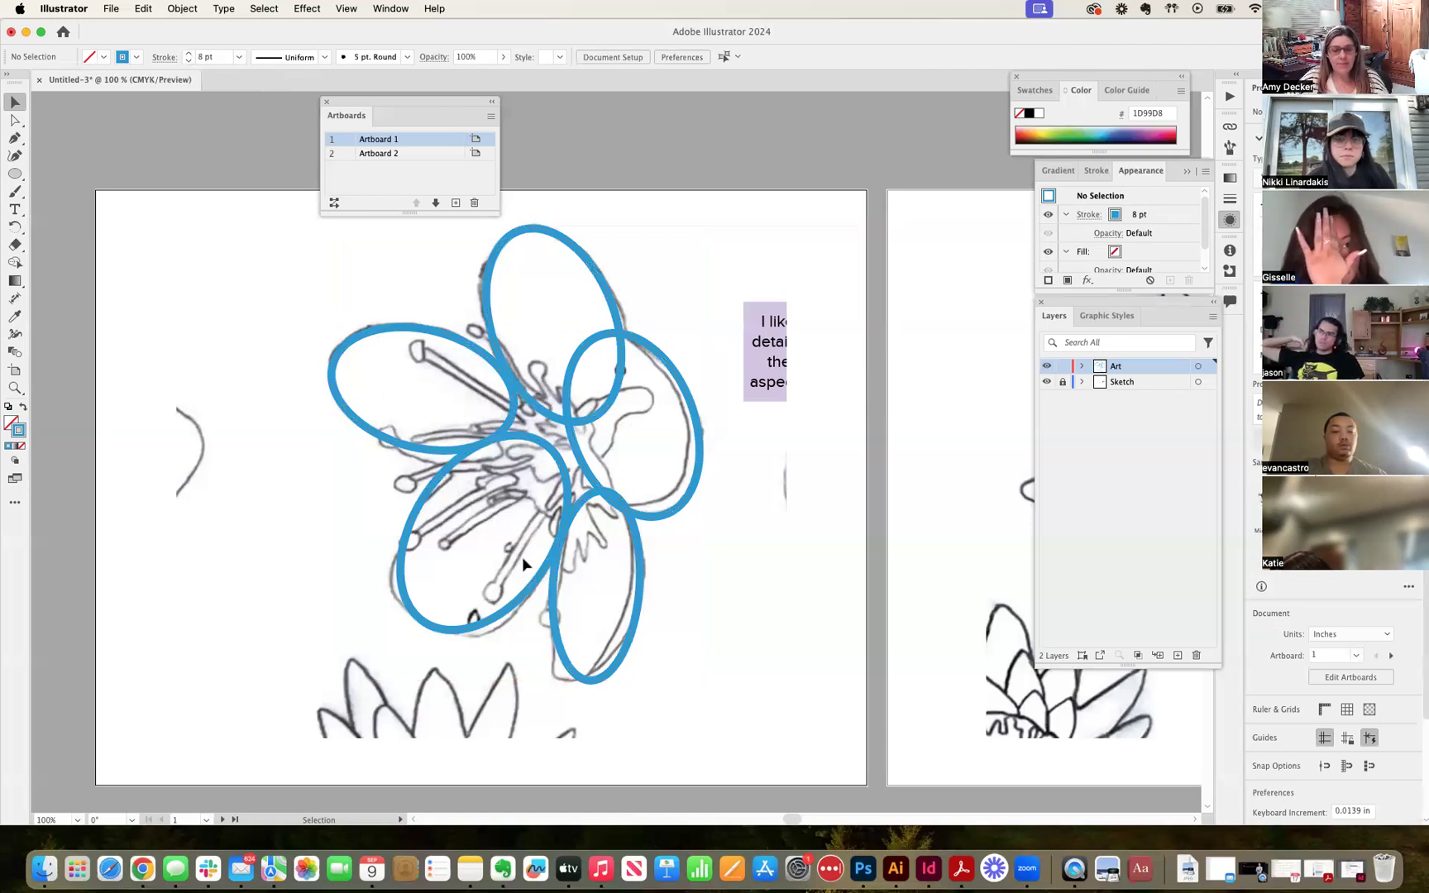
Reshape the lower-left and bottom petals by moving their anchor points onto the sketched outlines.
left_click(17, 121)
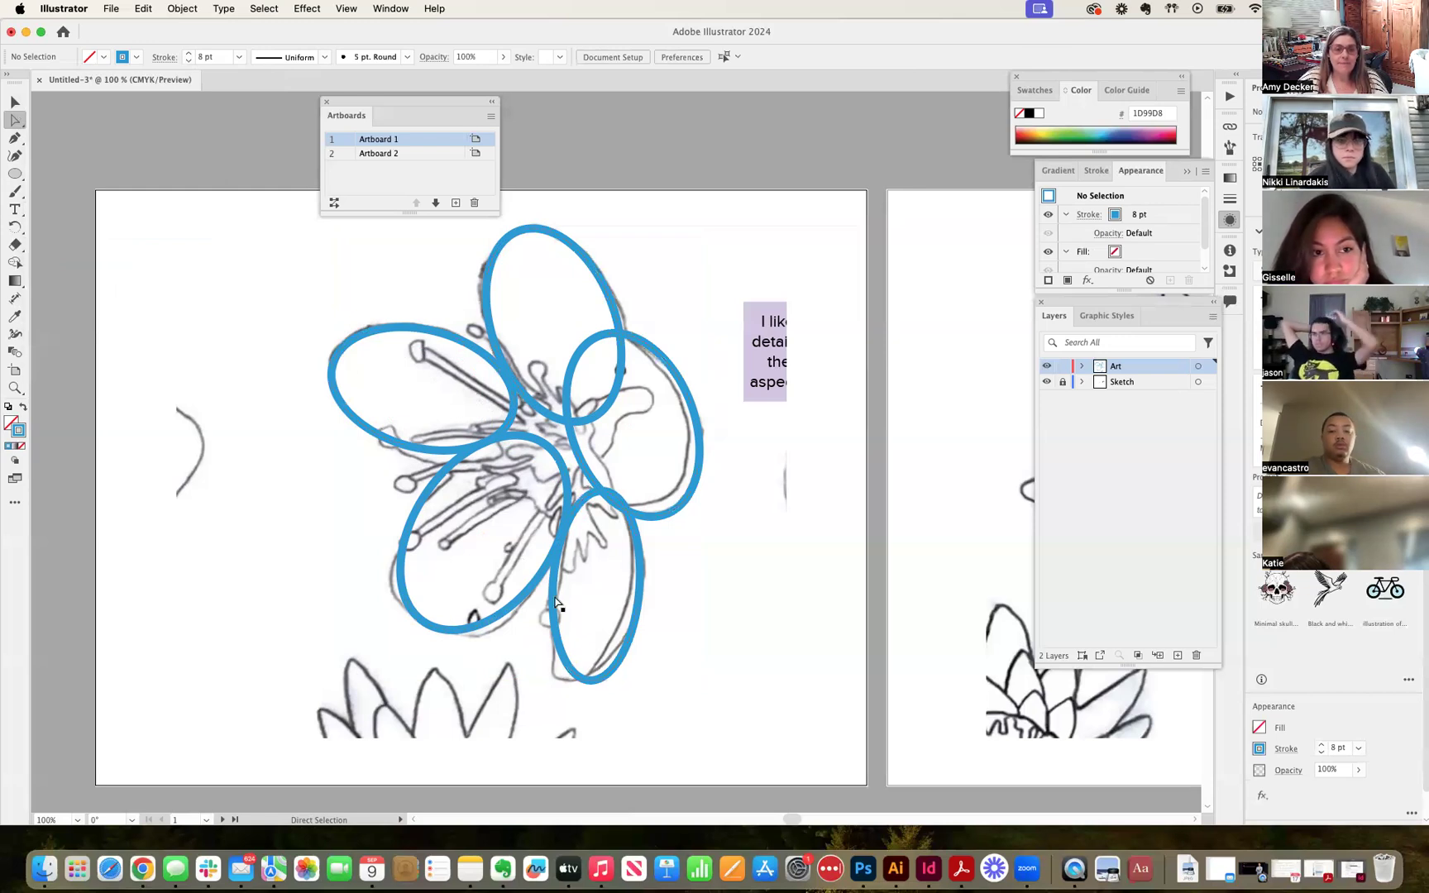
left_click(493, 633)
left_click_drag(403, 581, 392, 592)
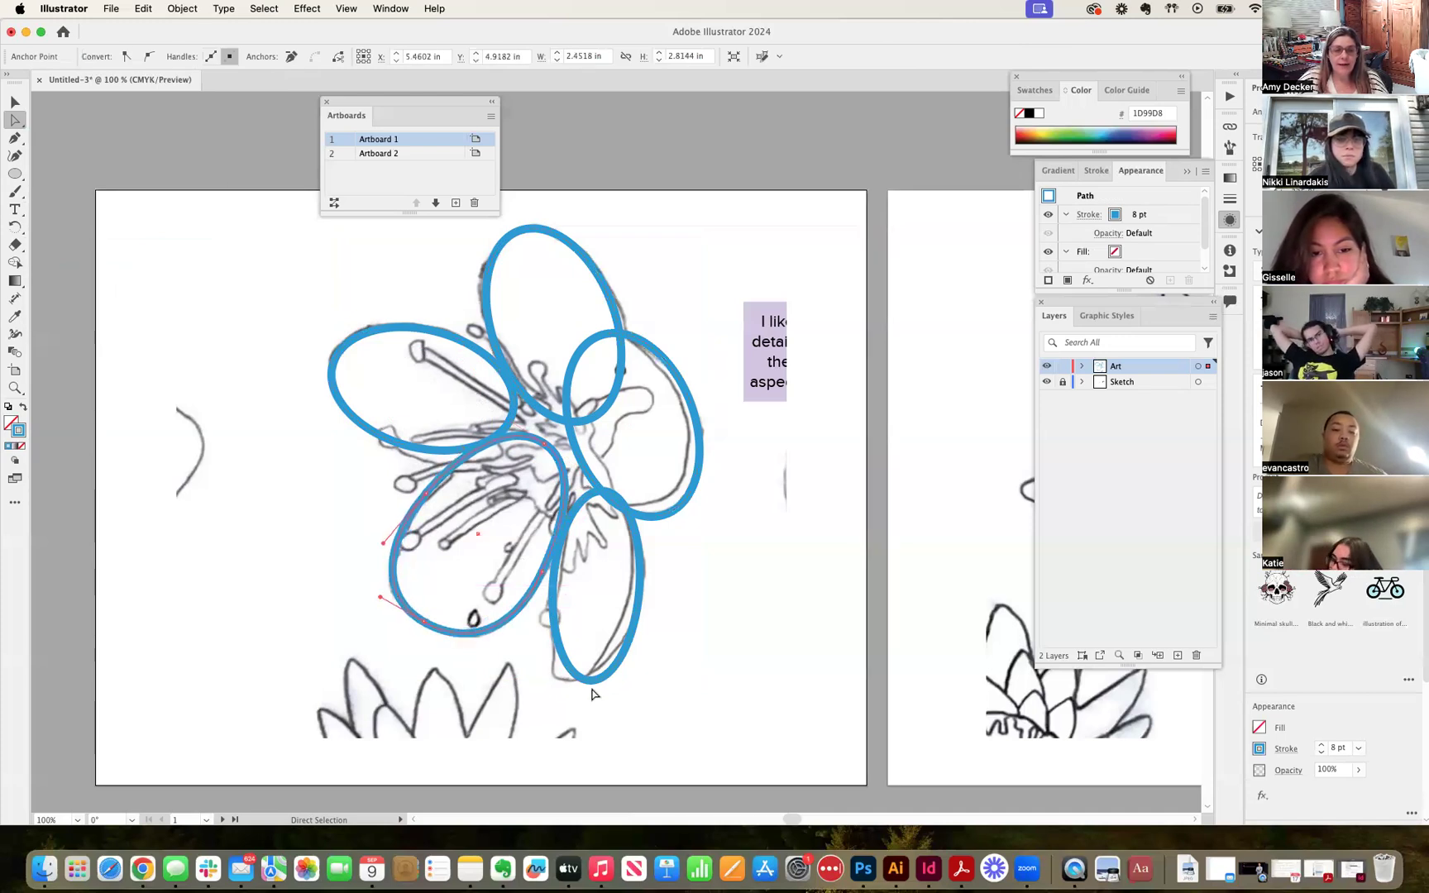
left_click_drag(589, 679, 567, 682)
left_click_drag(561, 584, 561, 590)
left_click_drag(651, 602, 645, 595)
Adjust the anchor points of the right and top petals to follow the sketch more closely.
left_click(687, 504)
left_click_drag(674, 518, 666, 500)
mouse_move(690, 405)
left_mouse_down()
mouse_move(710, 398)
mouse_move(691, 405)
left_mouse_up()
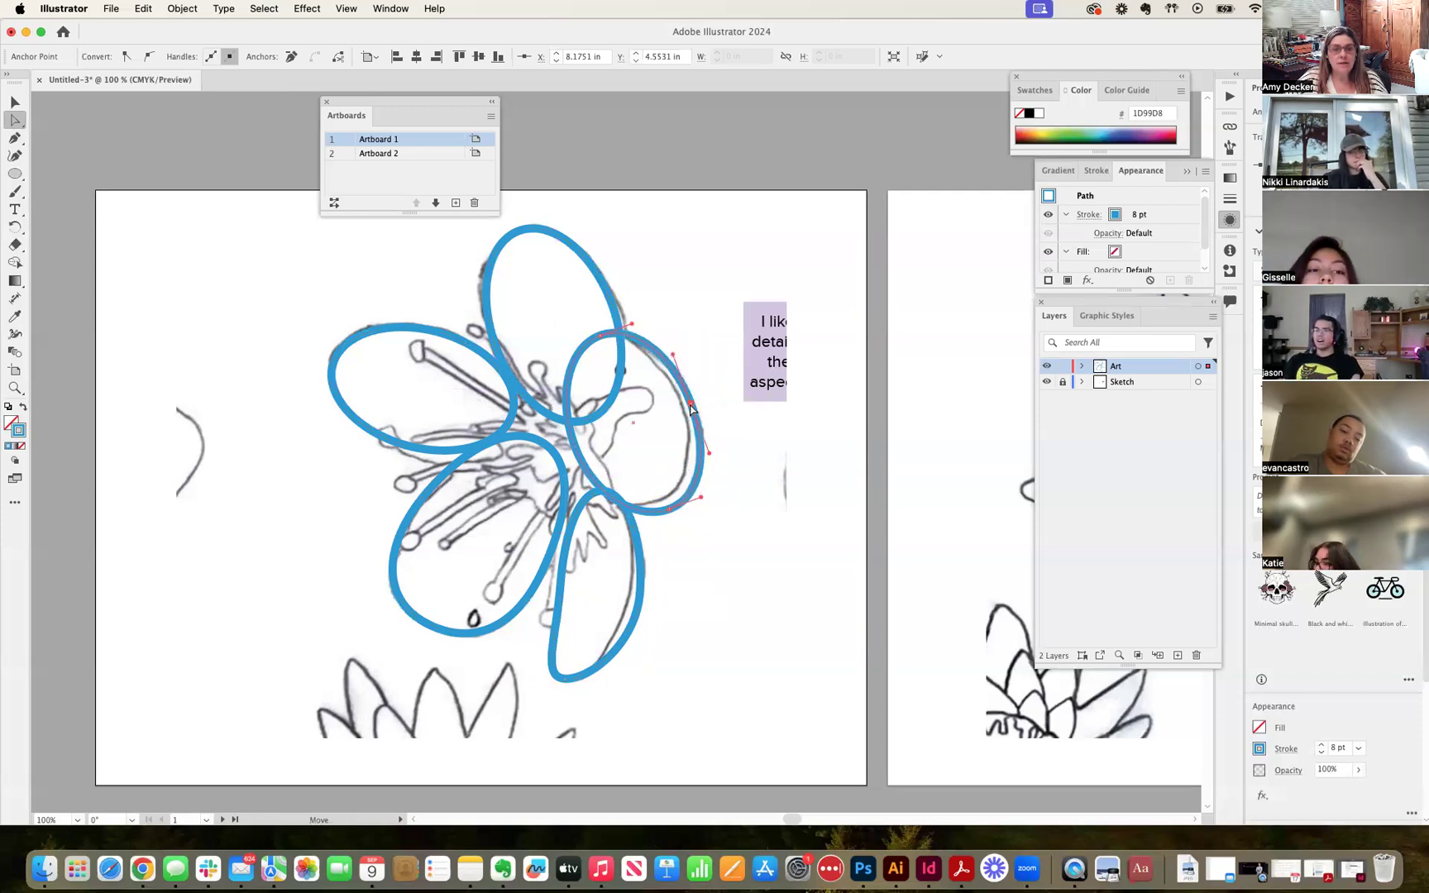
left_click(529, 231)
left_click_drag(526, 230, 521, 235)
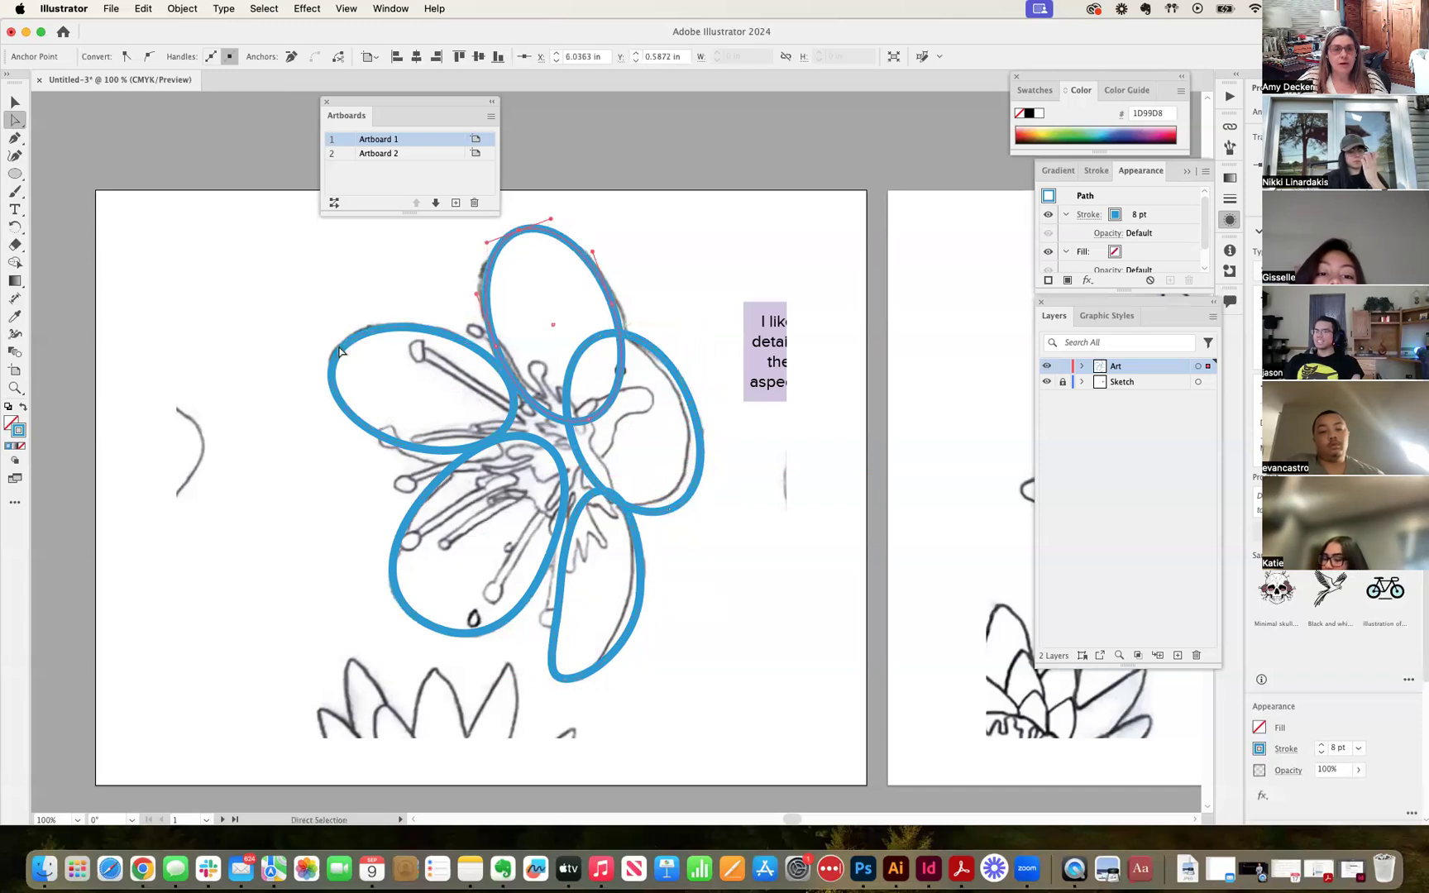
Move the left petal's lower and upper anchor points outward to match the sketched outline, and deselect it.
left_click(463, 357)
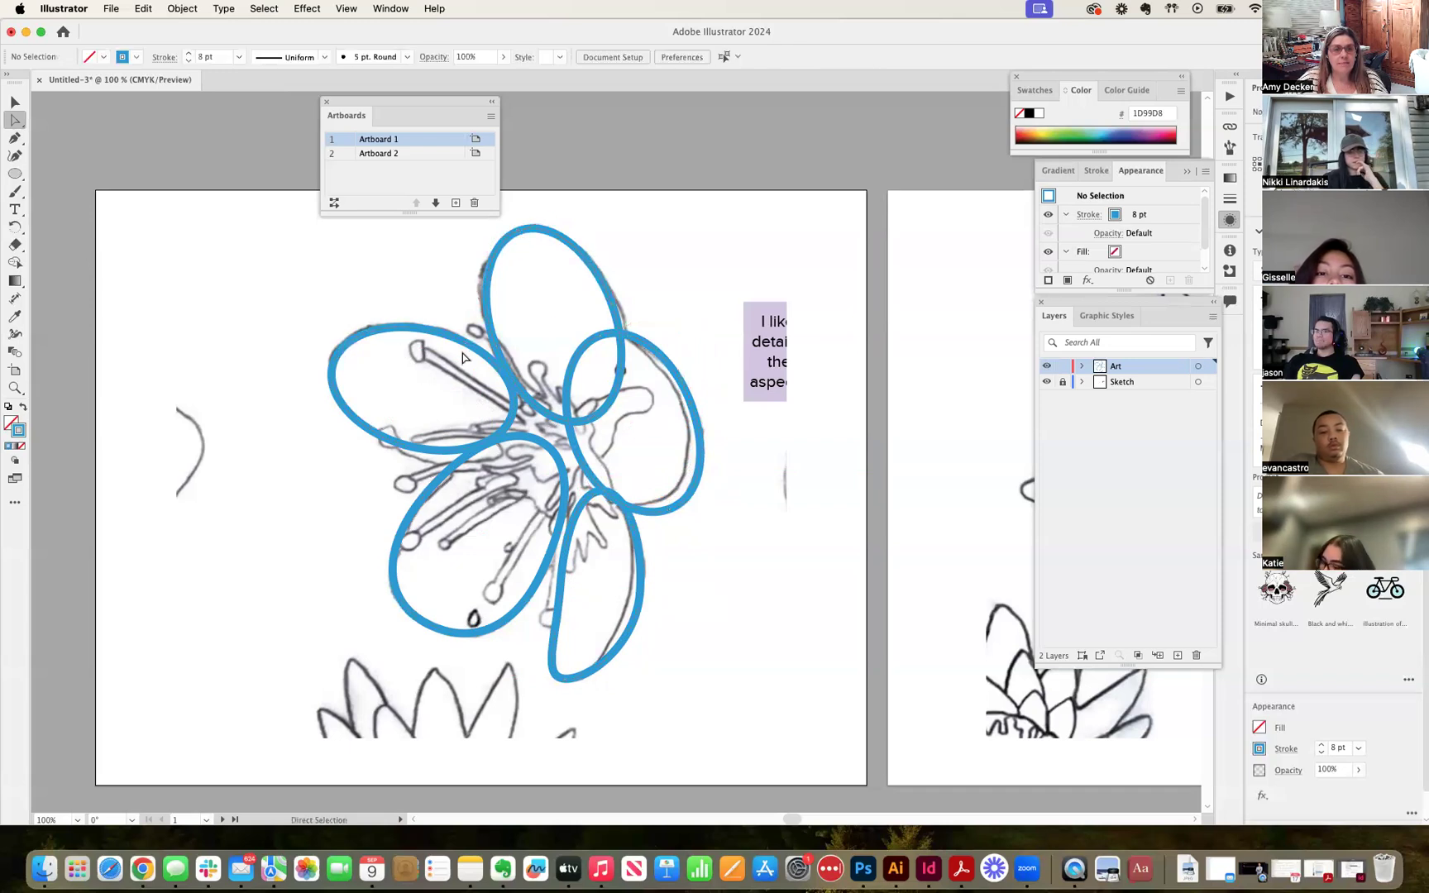
left_click(407, 450)
mouse_move(407, 451)
left_mouse_down()
mouse_move(430, 432)
mouse_move(403, 460)
left_mouse_up()
mouse_move(441, 339)
left_mouse_down()
mouse_move(474, 329)
mouse_move(437, 329)
left_mouse_up()
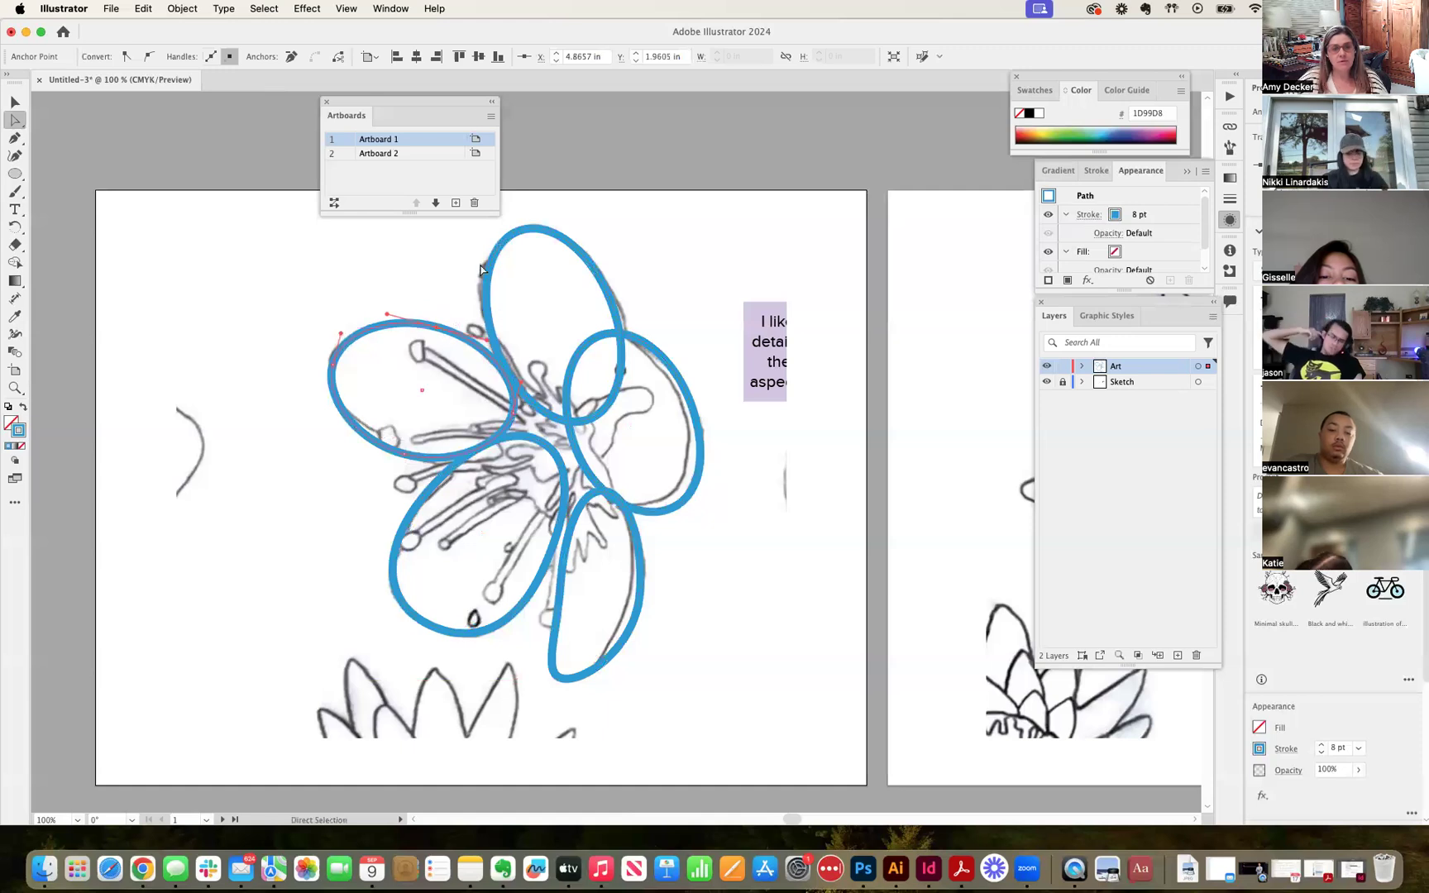
left_click(776, 466)
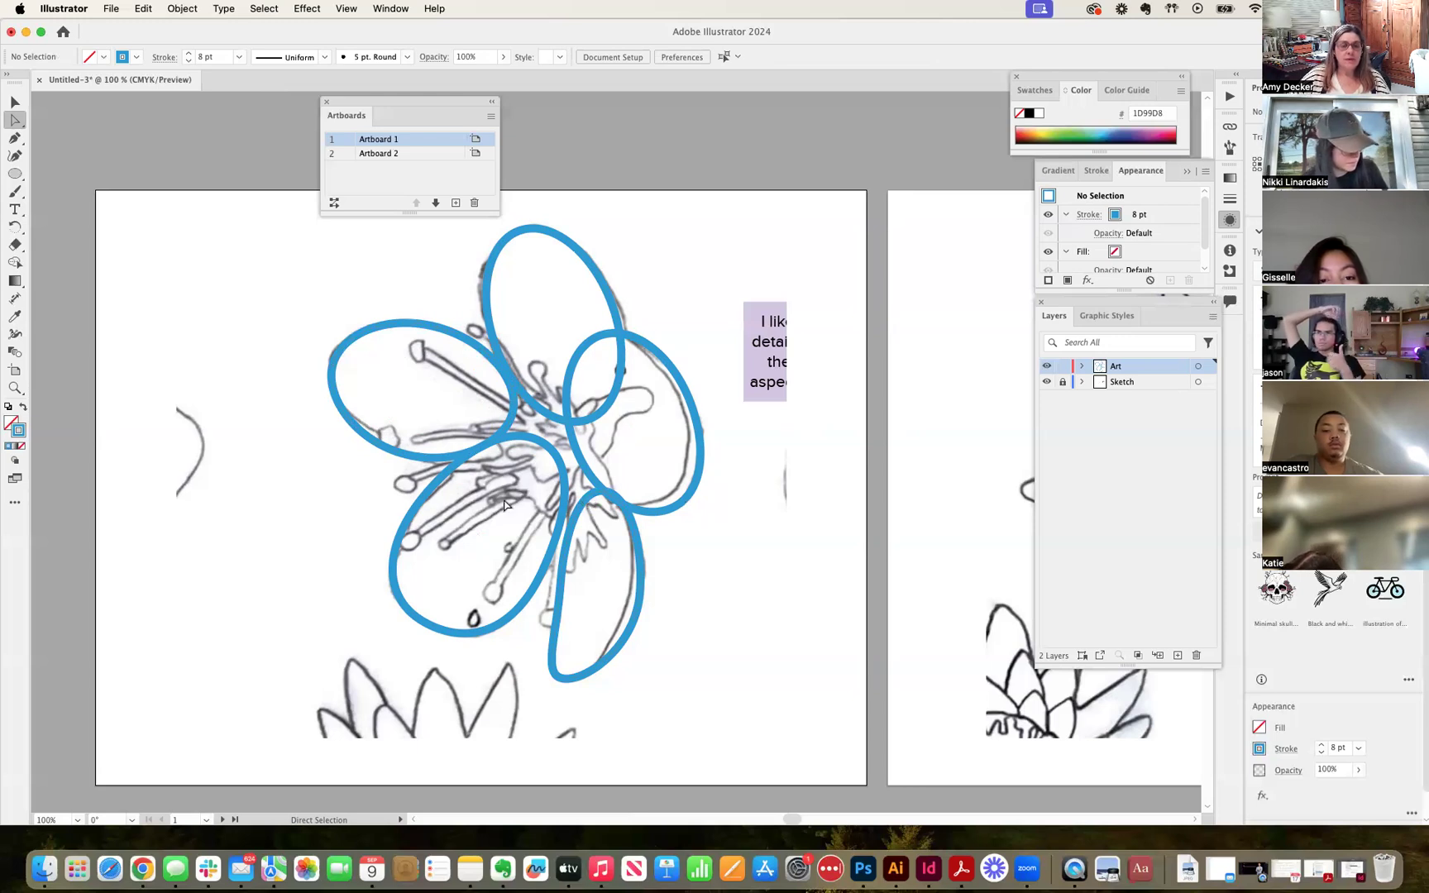
Configure the Eraser tool with an 8 pt size, 100% roundness and a 180° angle.
left_click(15, 247)
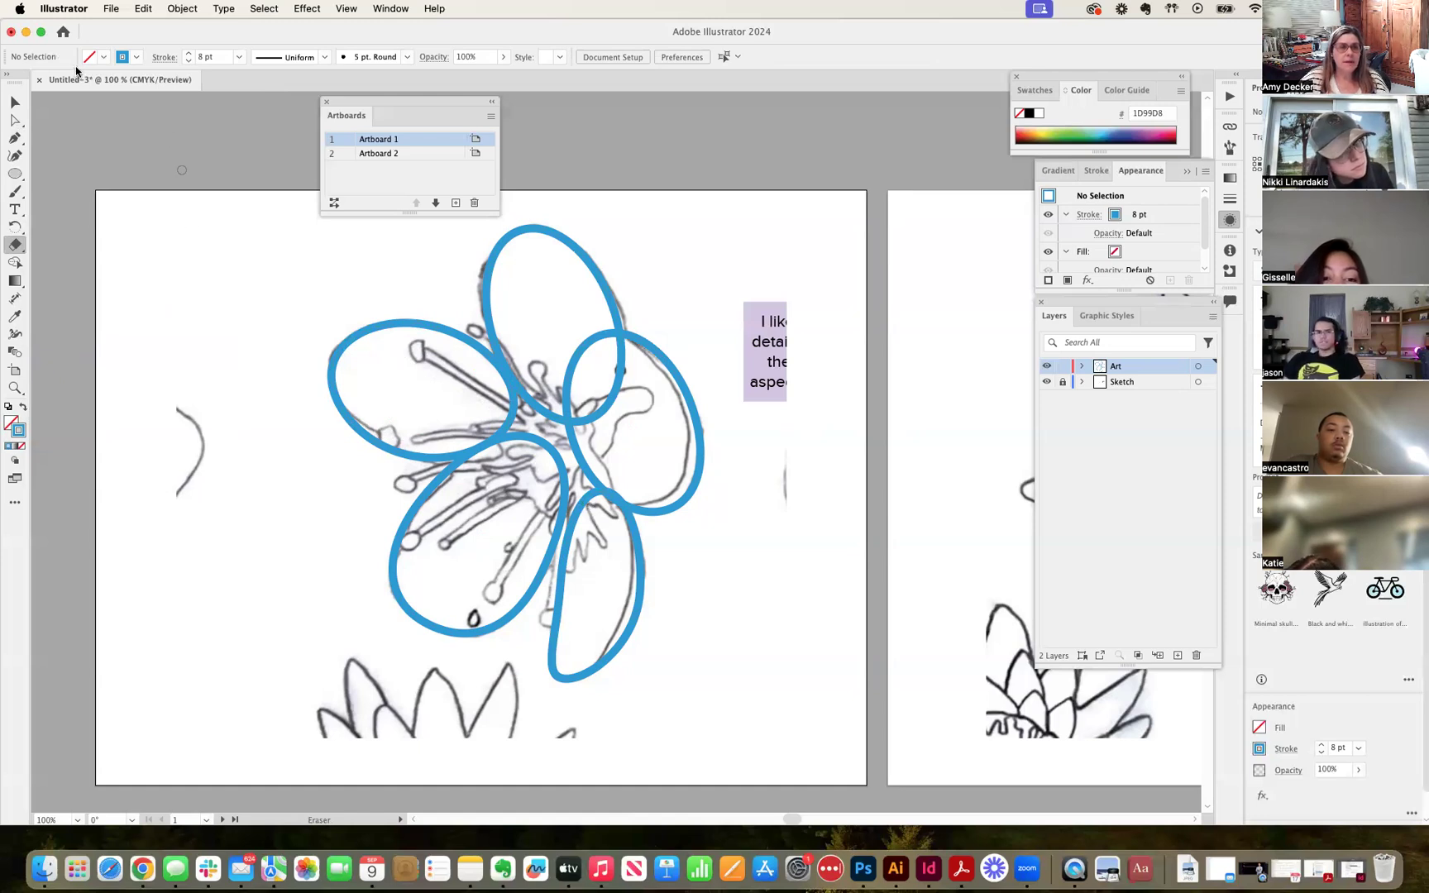
left_click(188, 54)
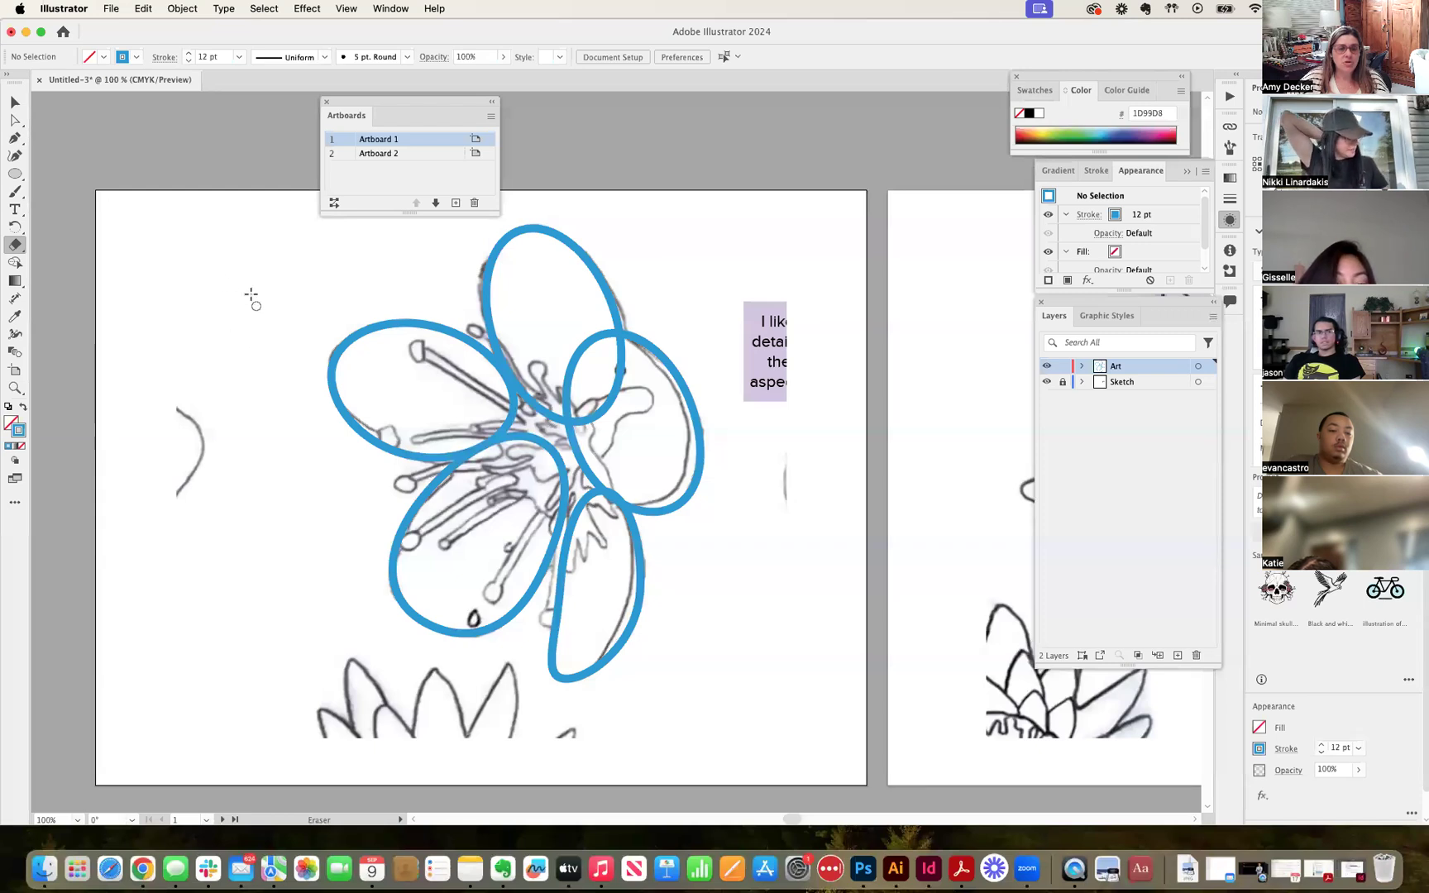
double_click(17, 244)
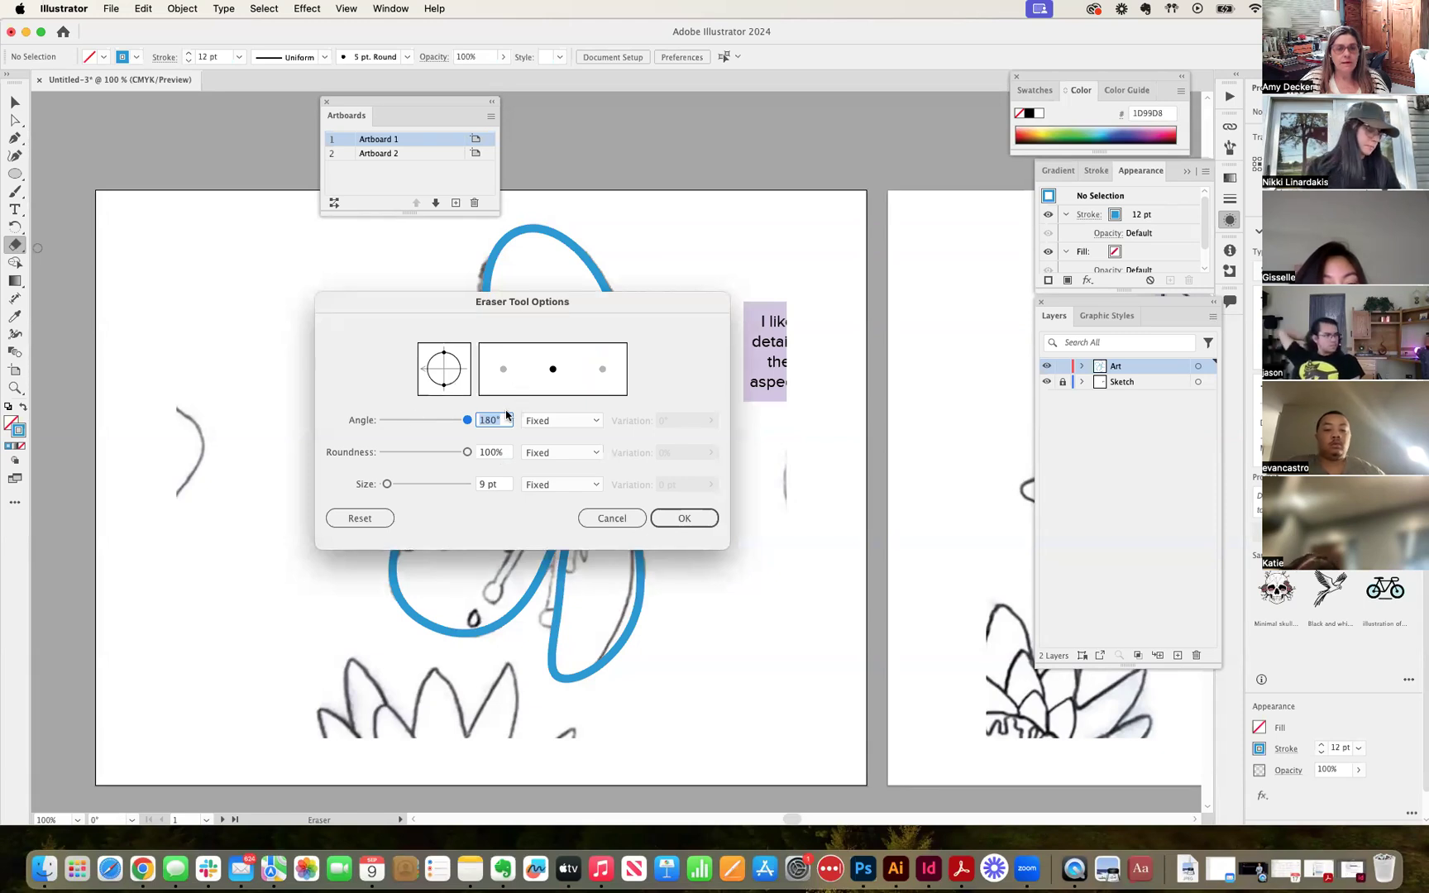
mouse_move(384, 487)
left_mouse_down()
mouse_move(403, 487)
mouse_move(384, 488)
left_mouse_up()
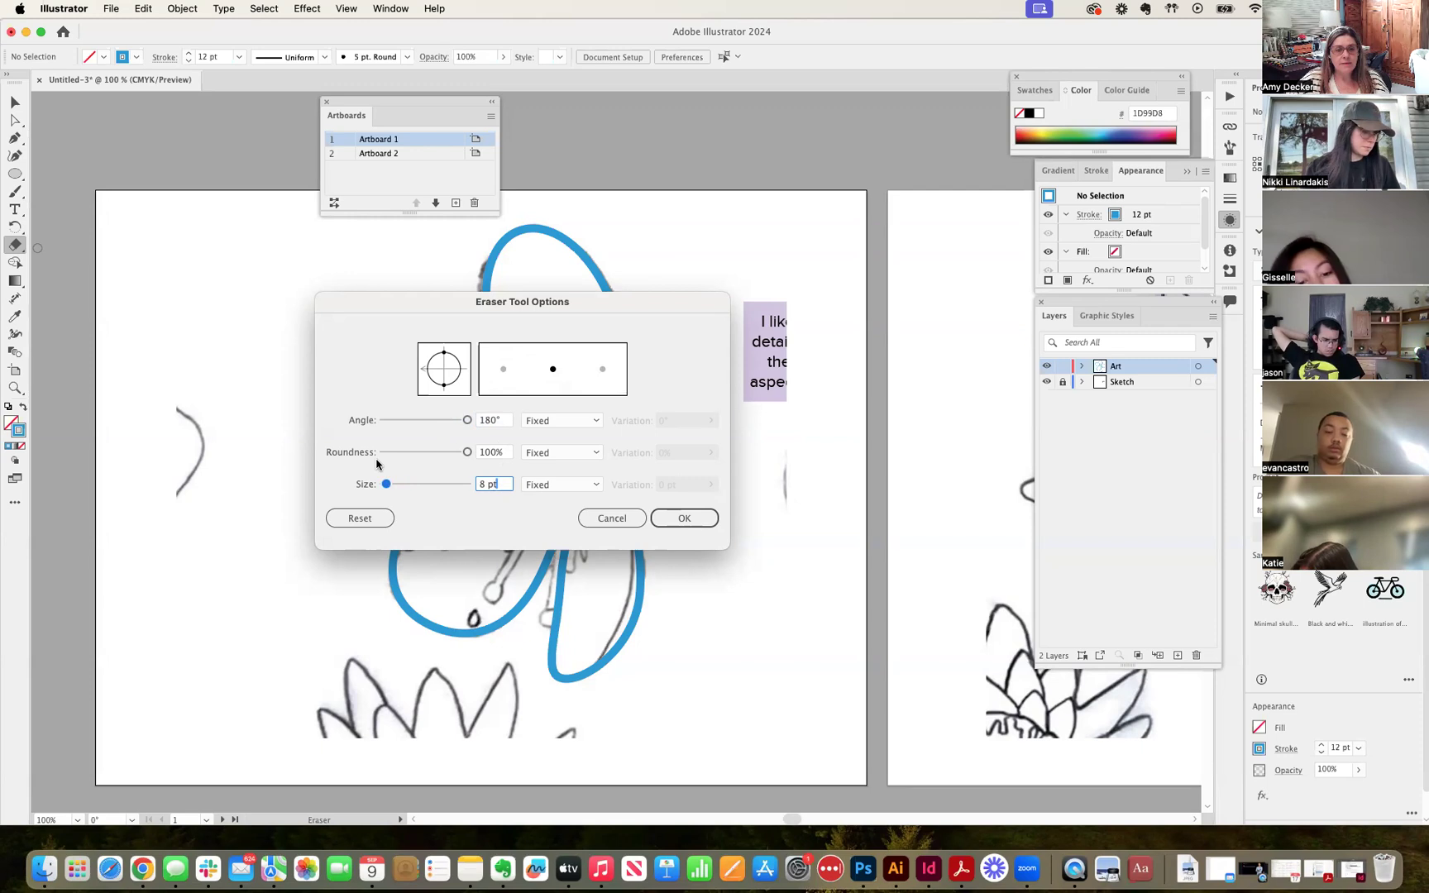
mouse_move(467, 454)
left_mouse_down()
mouse_move(405, 462)
mouse_move(479, 460)
mouse_move(468, 422)
mouse_move(420, 422)
mouse_move(487, 430)
left_mouse_up()
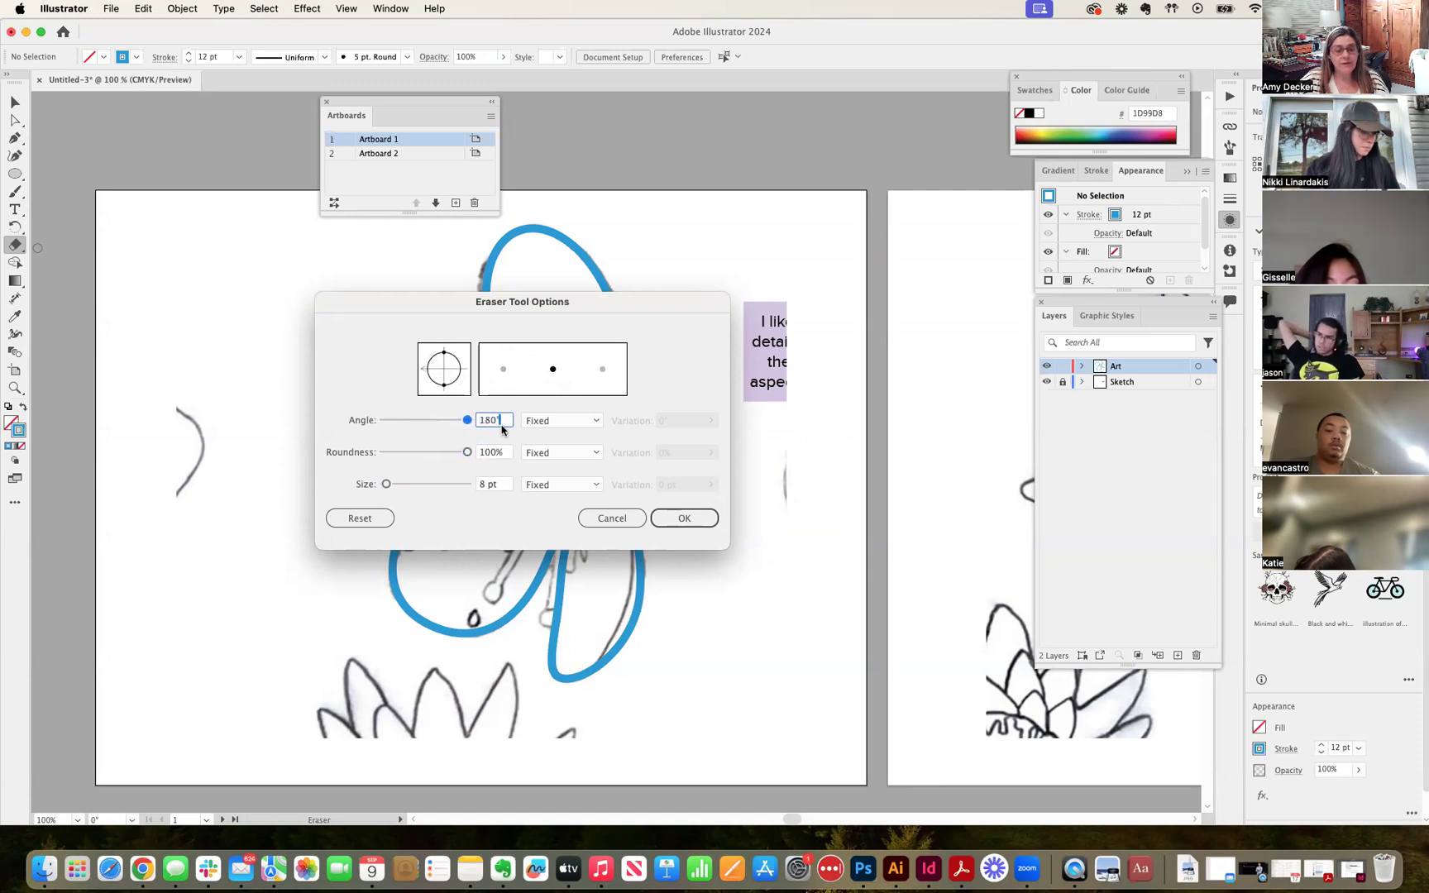
left_click(685, 518)
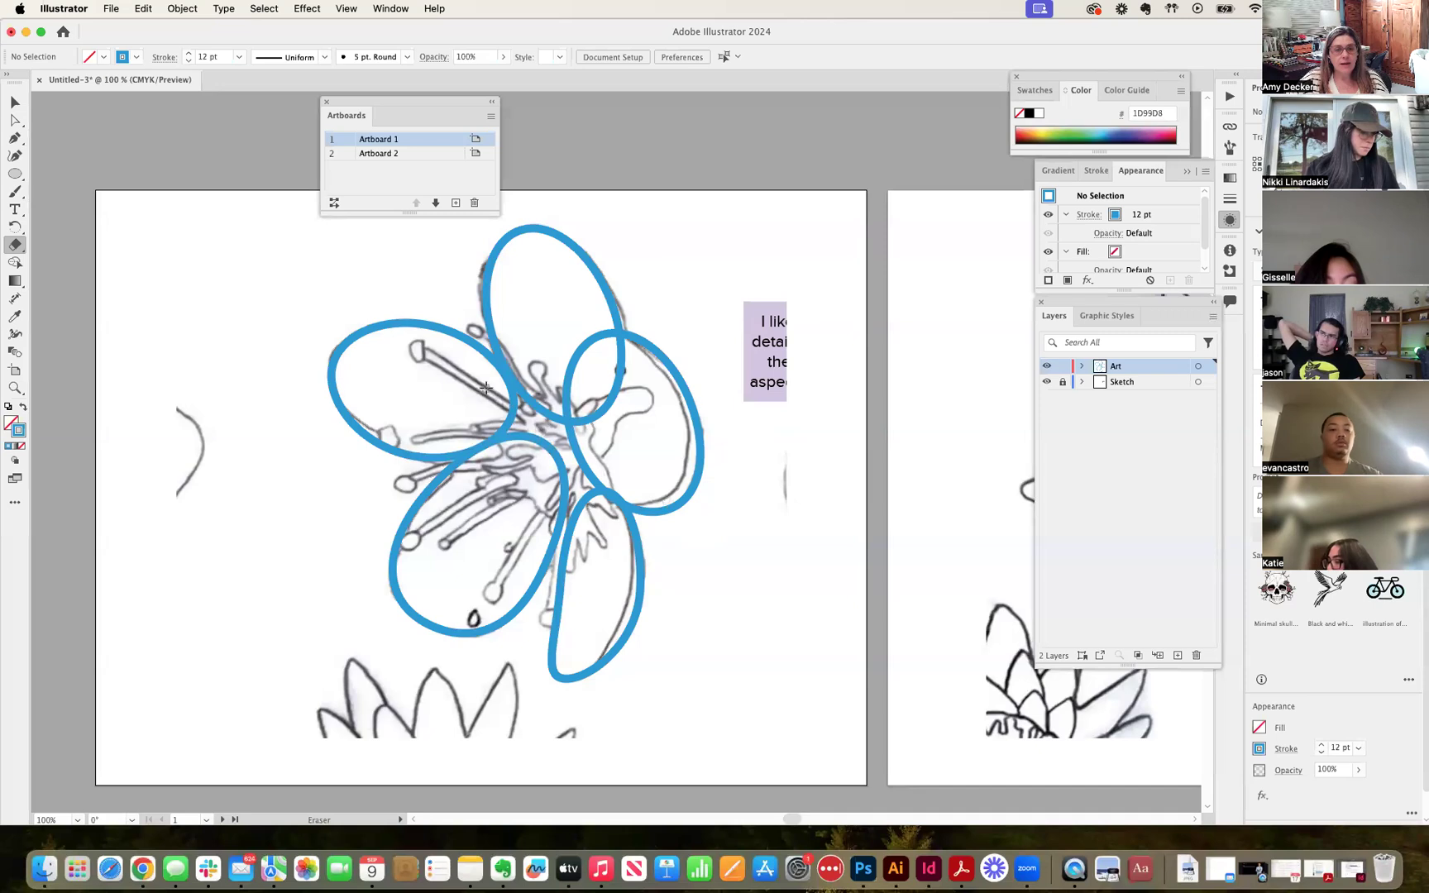
Try to erase the overlapping outlines where the top petal meets the left and right petals, and undo the erasing.
mouse_move(496, 383)
left_mouse_down()
mouse_move(523, 369)
mouse_move(494, 384)
mouse_move(535, 382)
mouse_move(496, 387)
mouse_move(529, 392)
mouse_move(505, 395)
mouse_move(545, 396)
mouse_move(508, 402)
mouse_move(607, 417)
left_mouse_up()
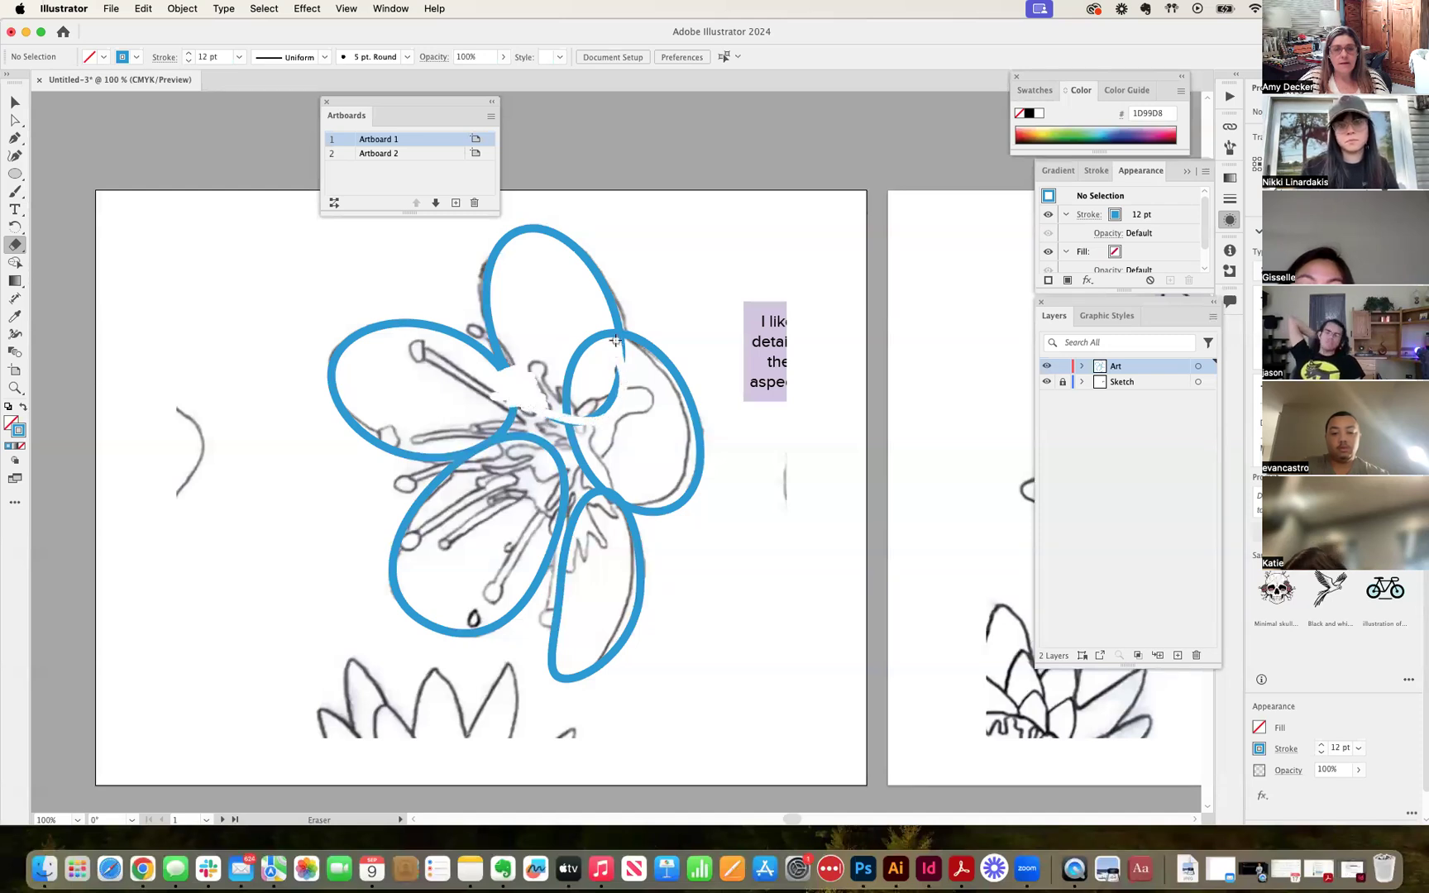
mouse_move(618, 341)
left_mouse_down()
mouse_move(630, 354)
mouse_move(595, 323)
mouse_move(633, 357)
left_mouse_up()
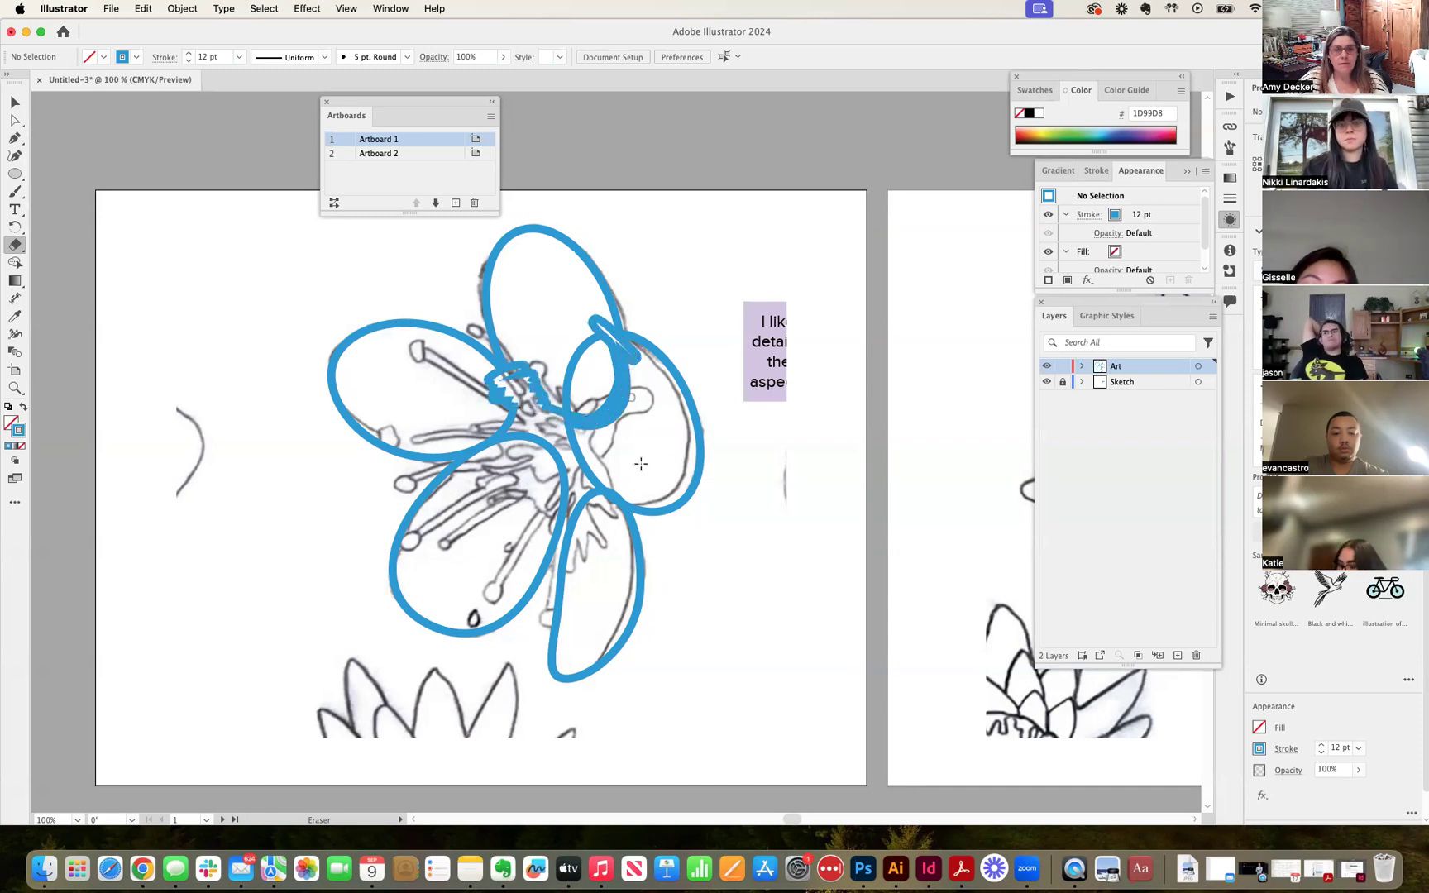
key("ctrl+z")
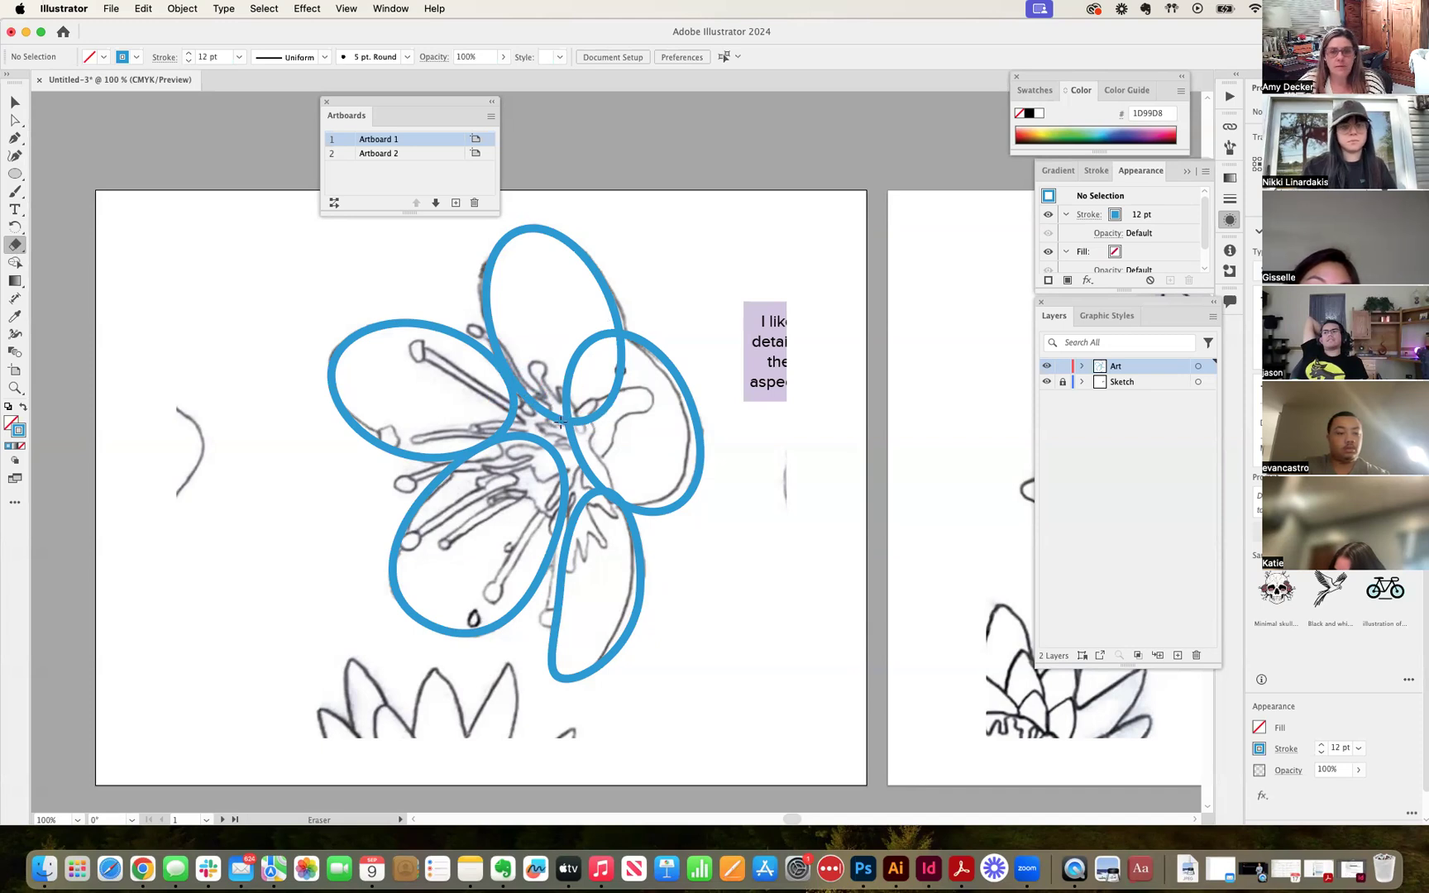
Select all five petals, try erasing the overlap between the left and top petals, and undo it.
left_click(15, 103)
mouse_move(266, 253)
left_mouse_down()
mouse_move(612, 468)
mouse_move(703, 676)
left_mouse_up()
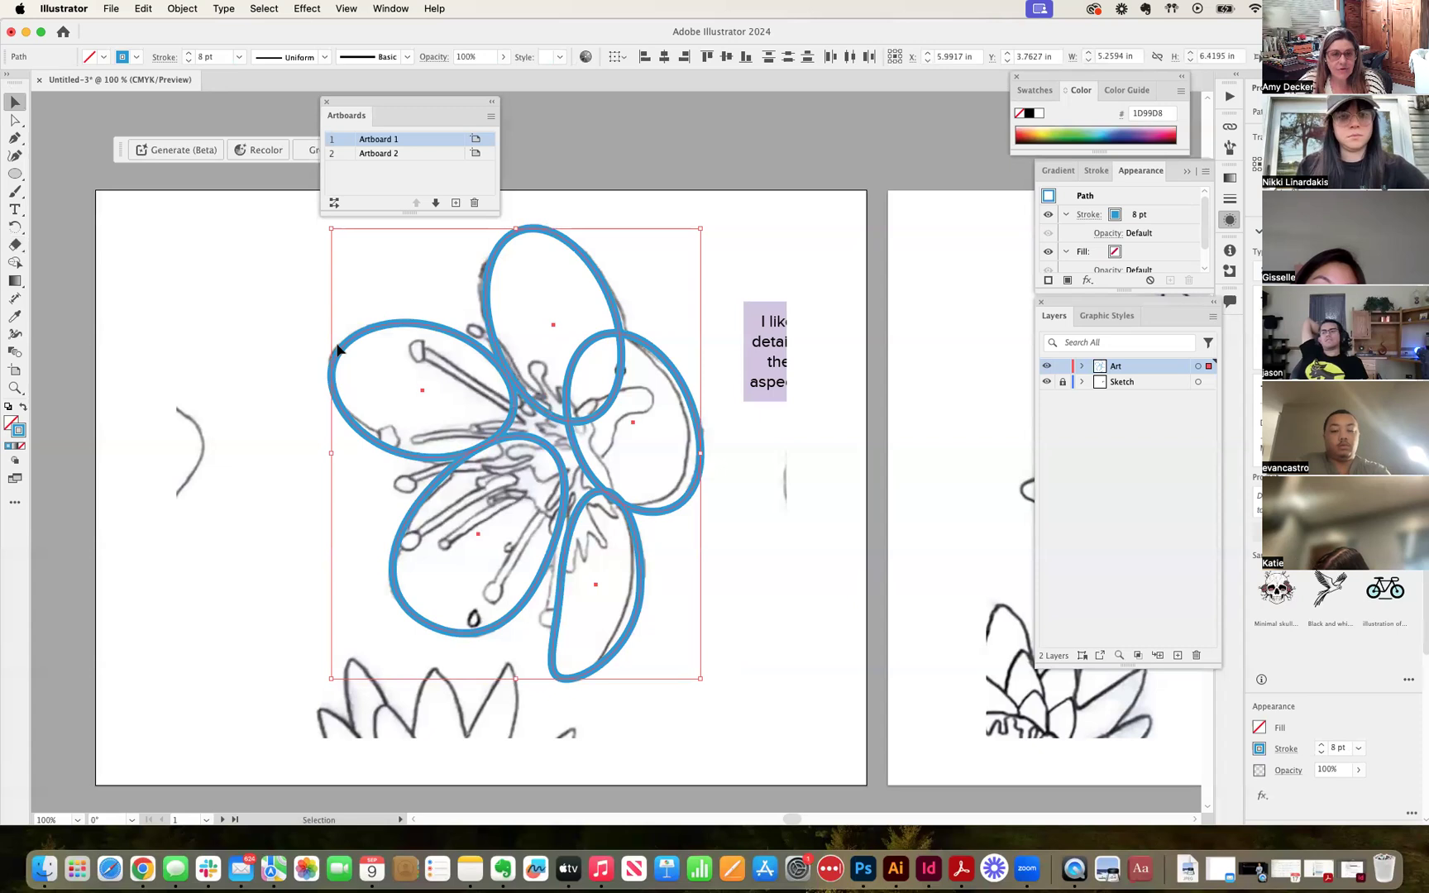
left_click(15, 244)
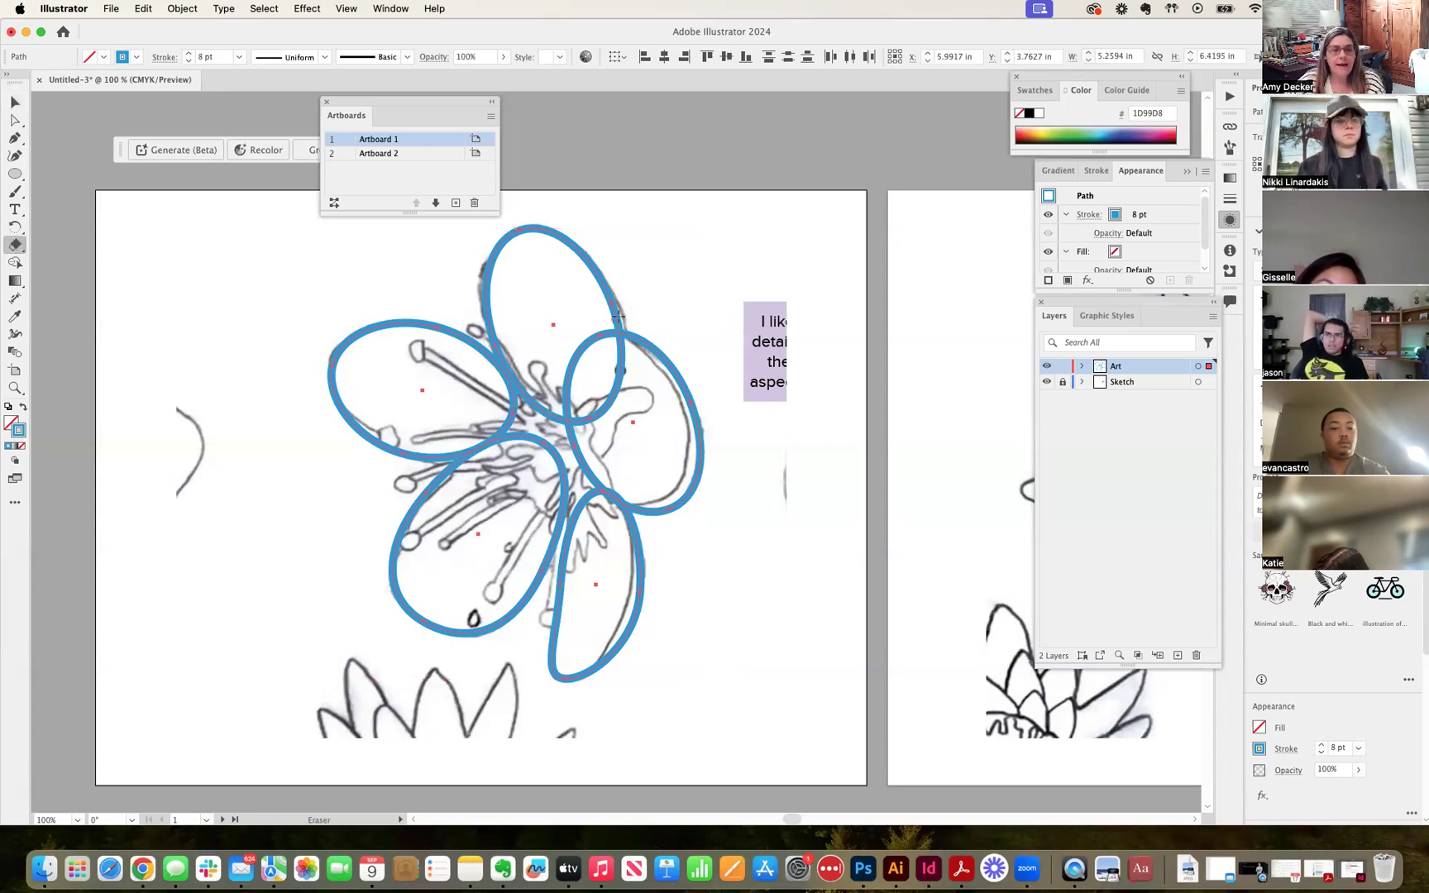
mouse_move(500, 351)
left_mouse_down()
mouse_move(527, 373)
mouse_move(512, 385)
mouse_move(525, 390)
mouse_move(494, 382)
mouse_move(501, 343)
left_mouse_up()
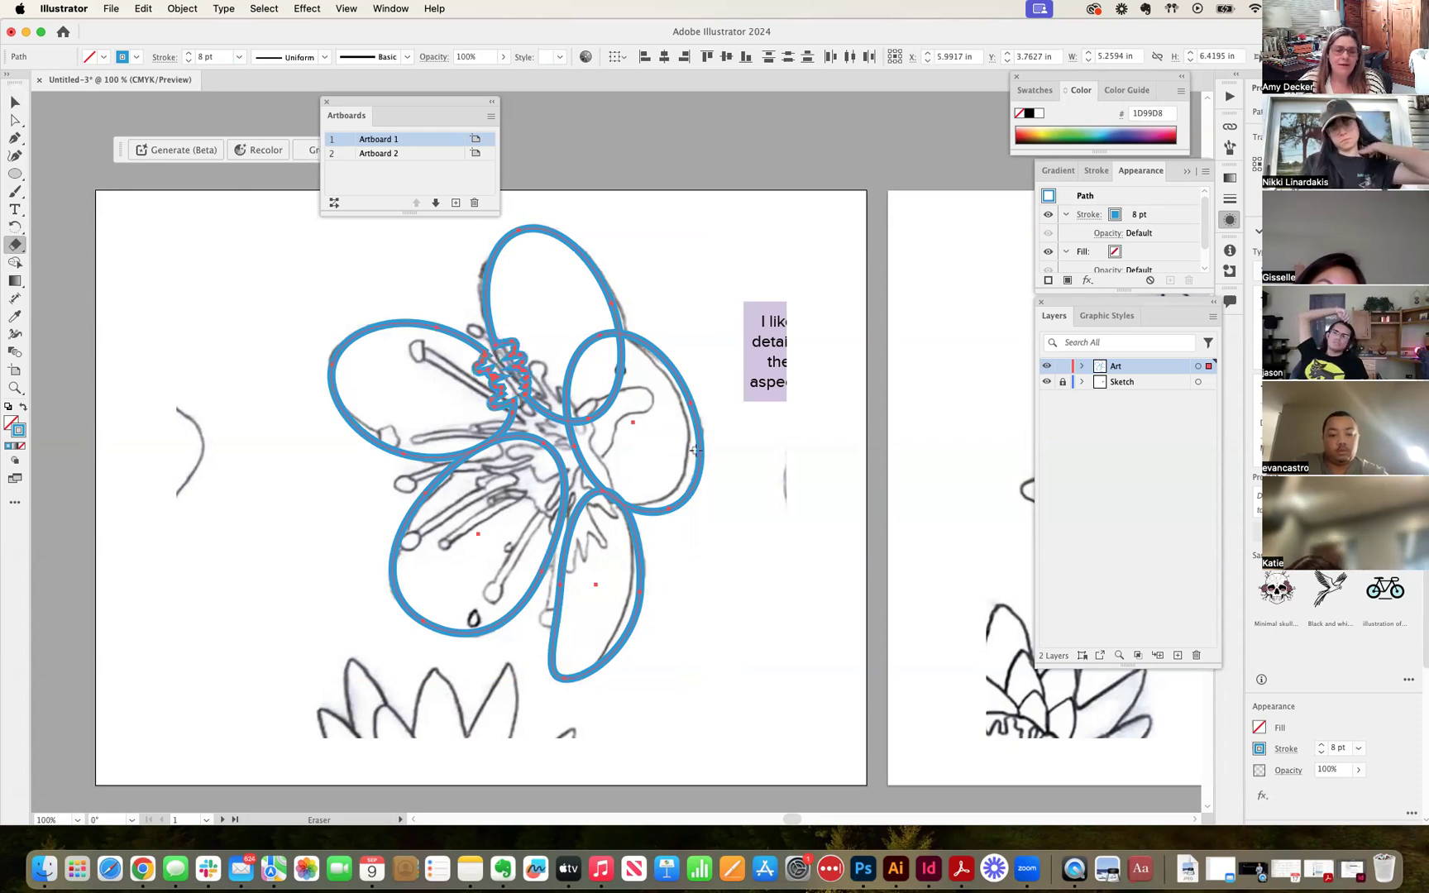
key("super+z")
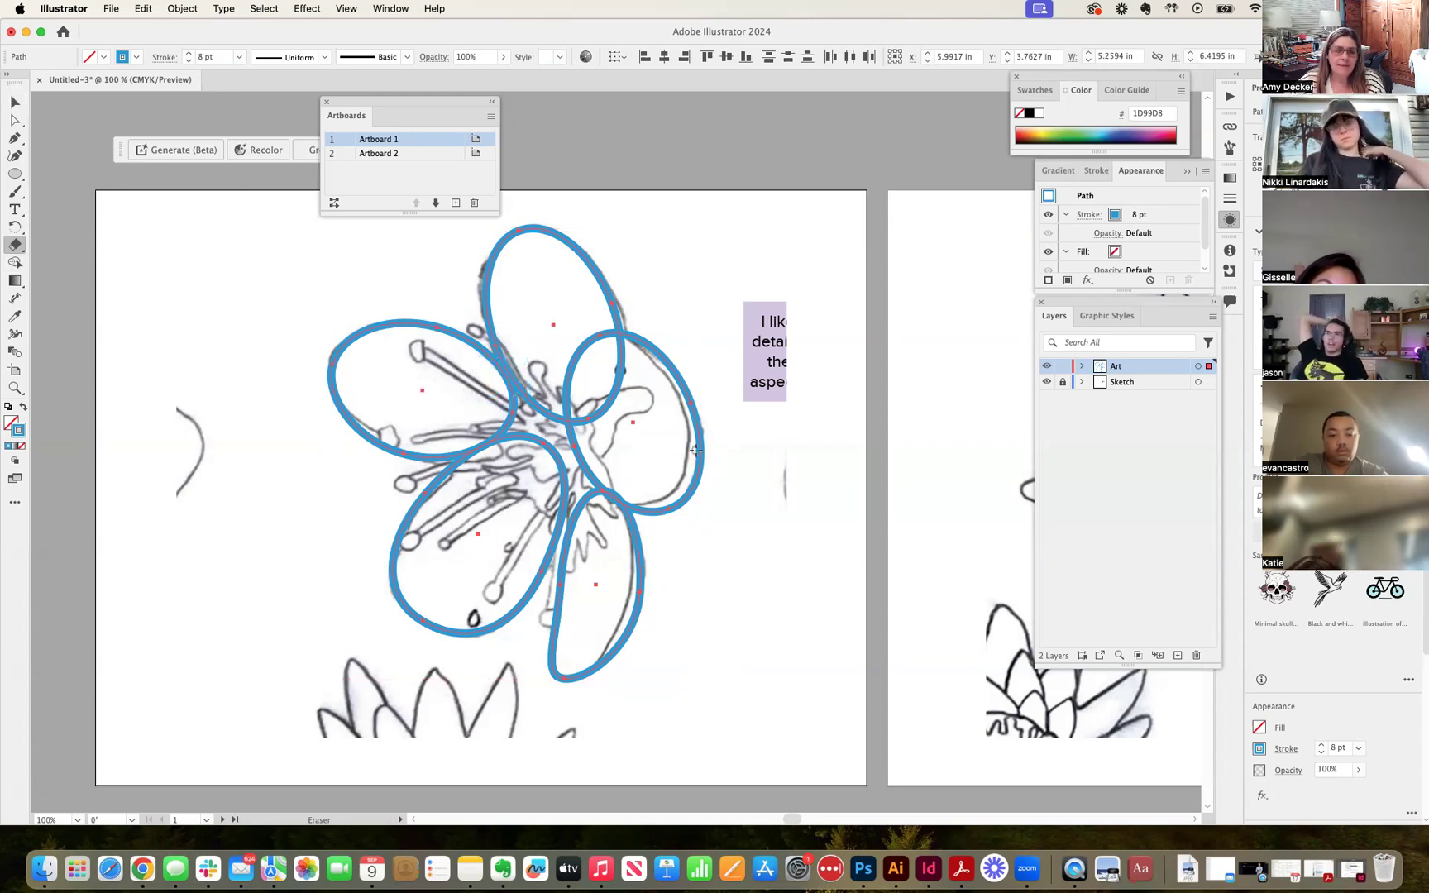
Try to merge the petals with the Shape Builder tool around the flower's centre, and undo the merge.
left_click(15, 263)
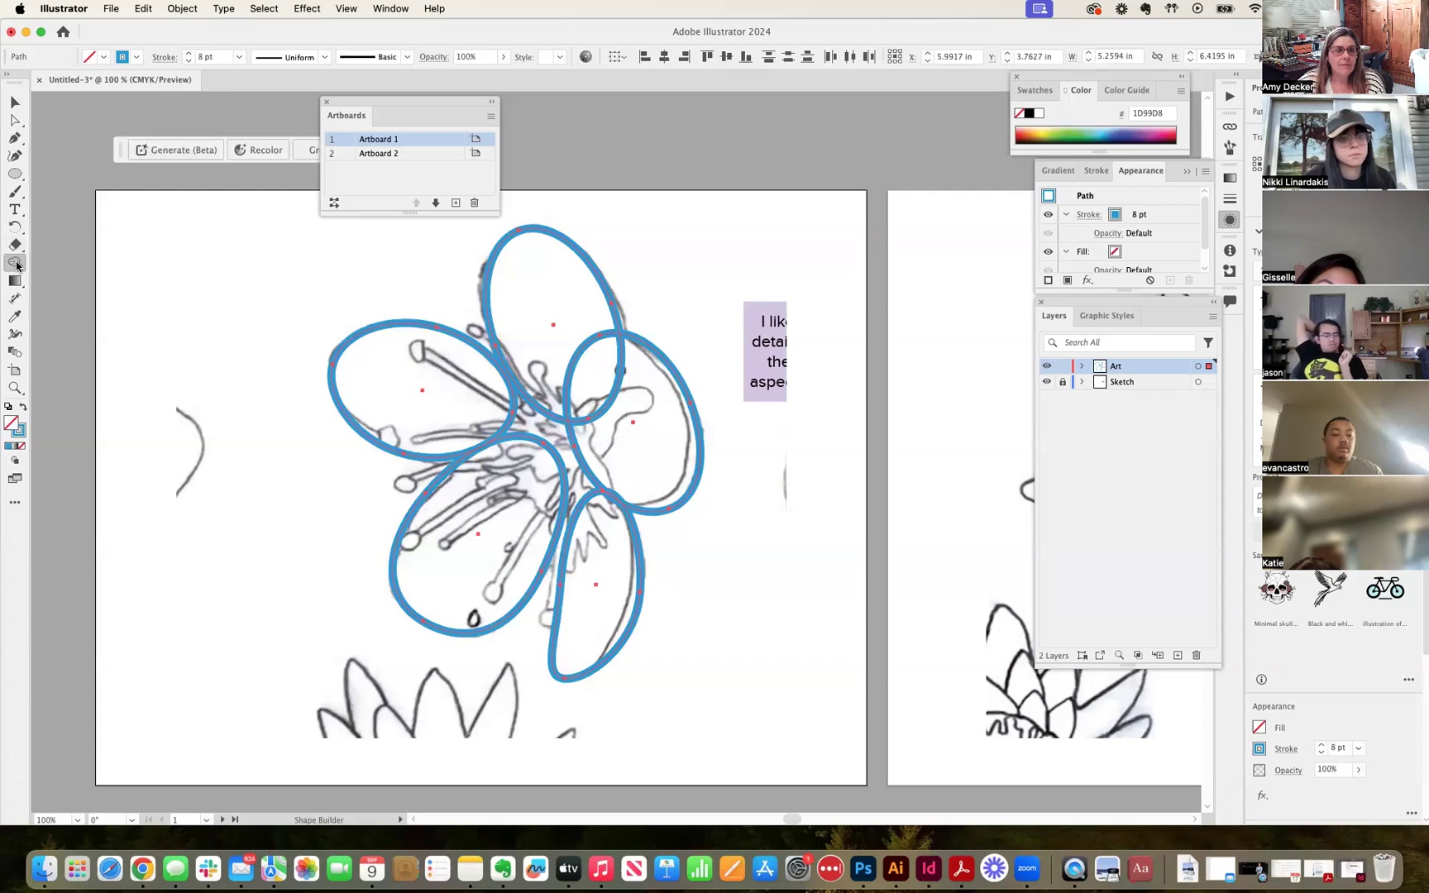
double_click(16, 265)
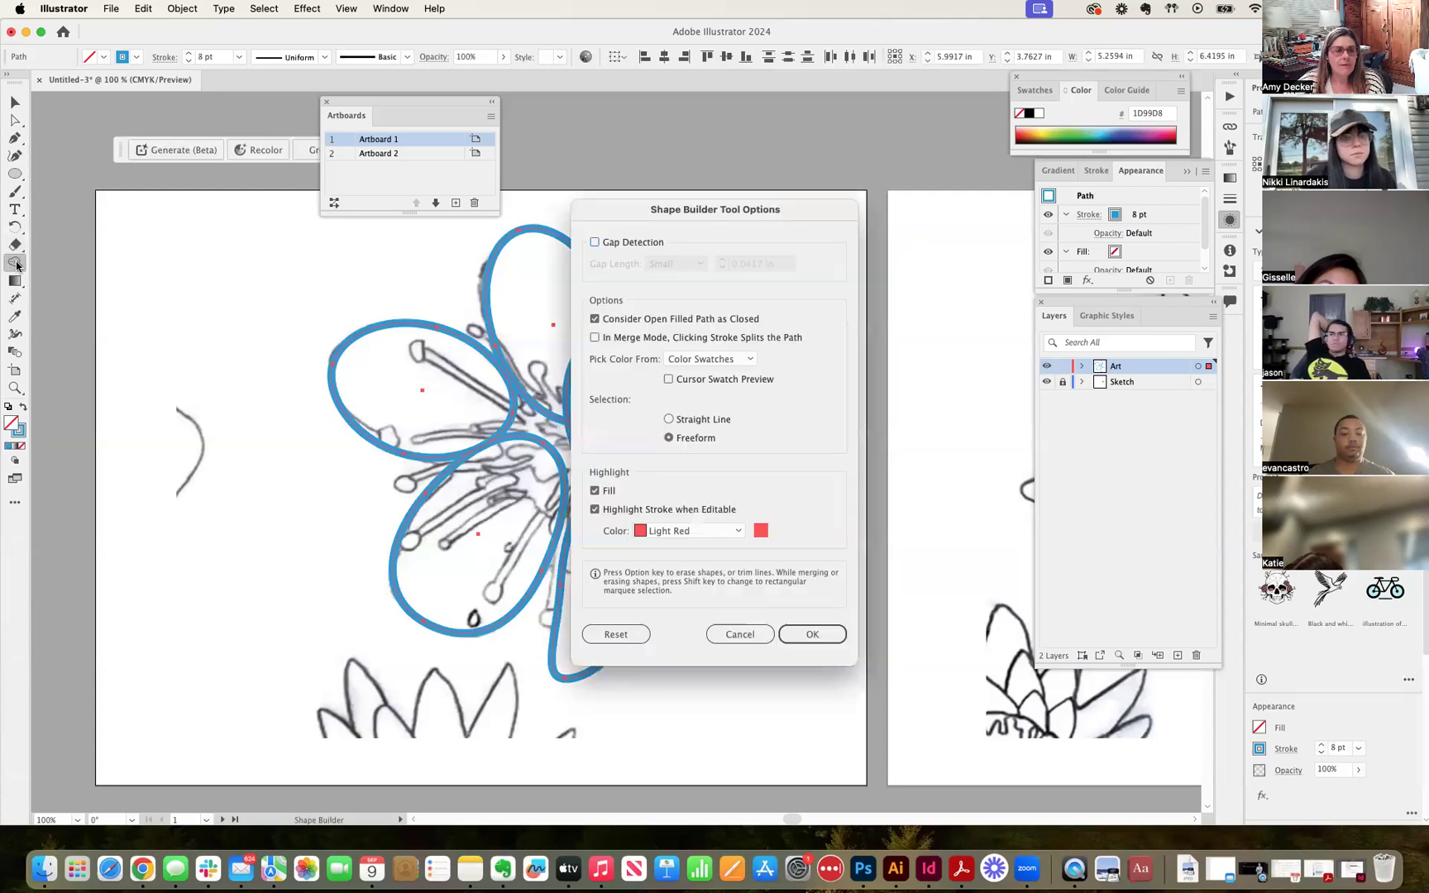
left_click(819, 634)
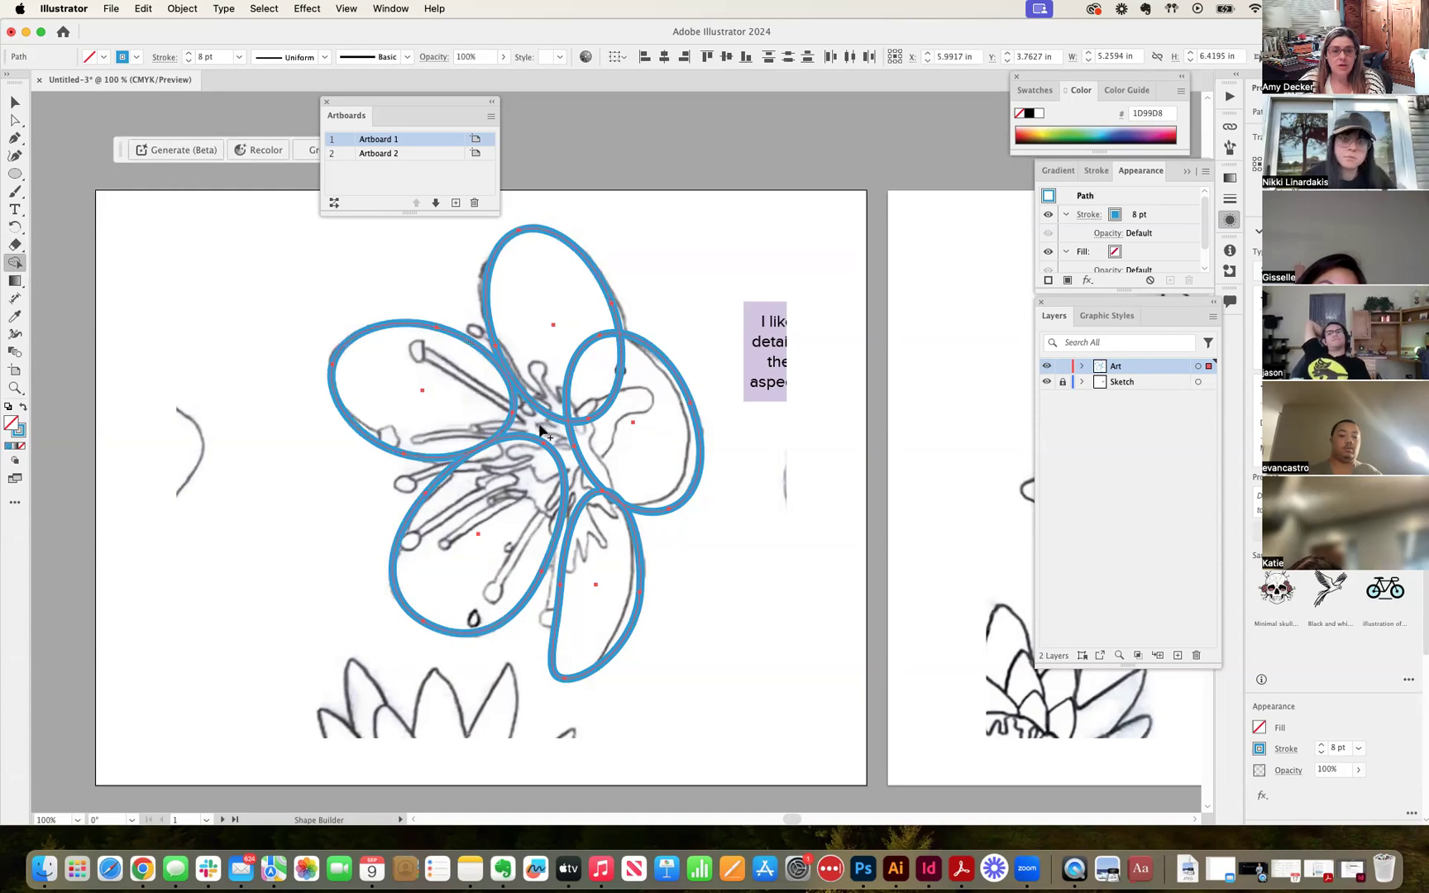
mouse_move(456, 406)
left_mouse_down()
mouse_move(540, 365)
mouse_move(617, 409)
mouse_move(621, 466)
mouse_move(602, 518)
mouse_move(521, 526)
left_mouse_up()
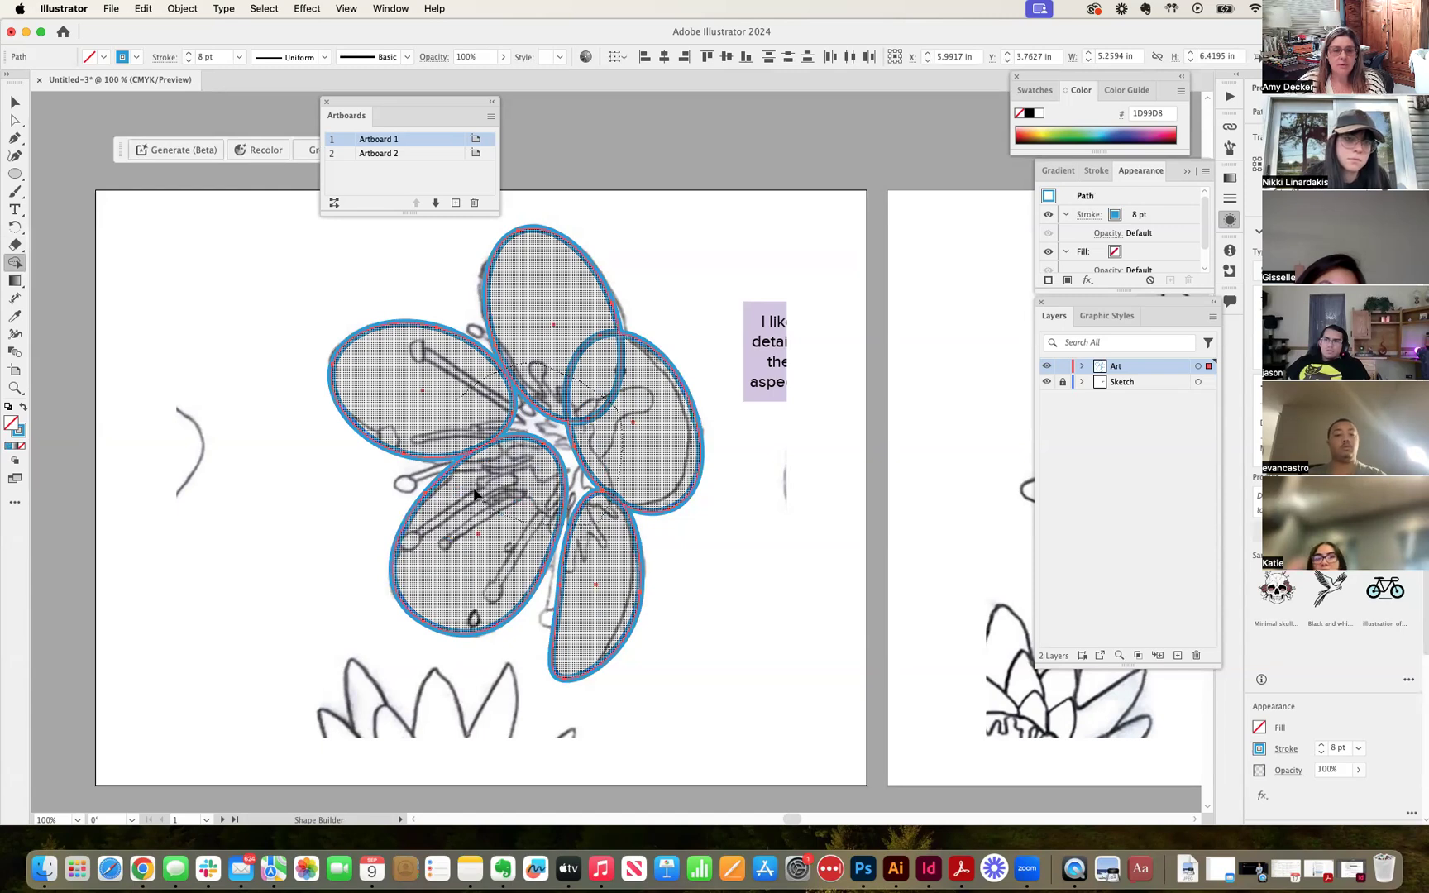
left_click_drag(453, 404, 452, 405)
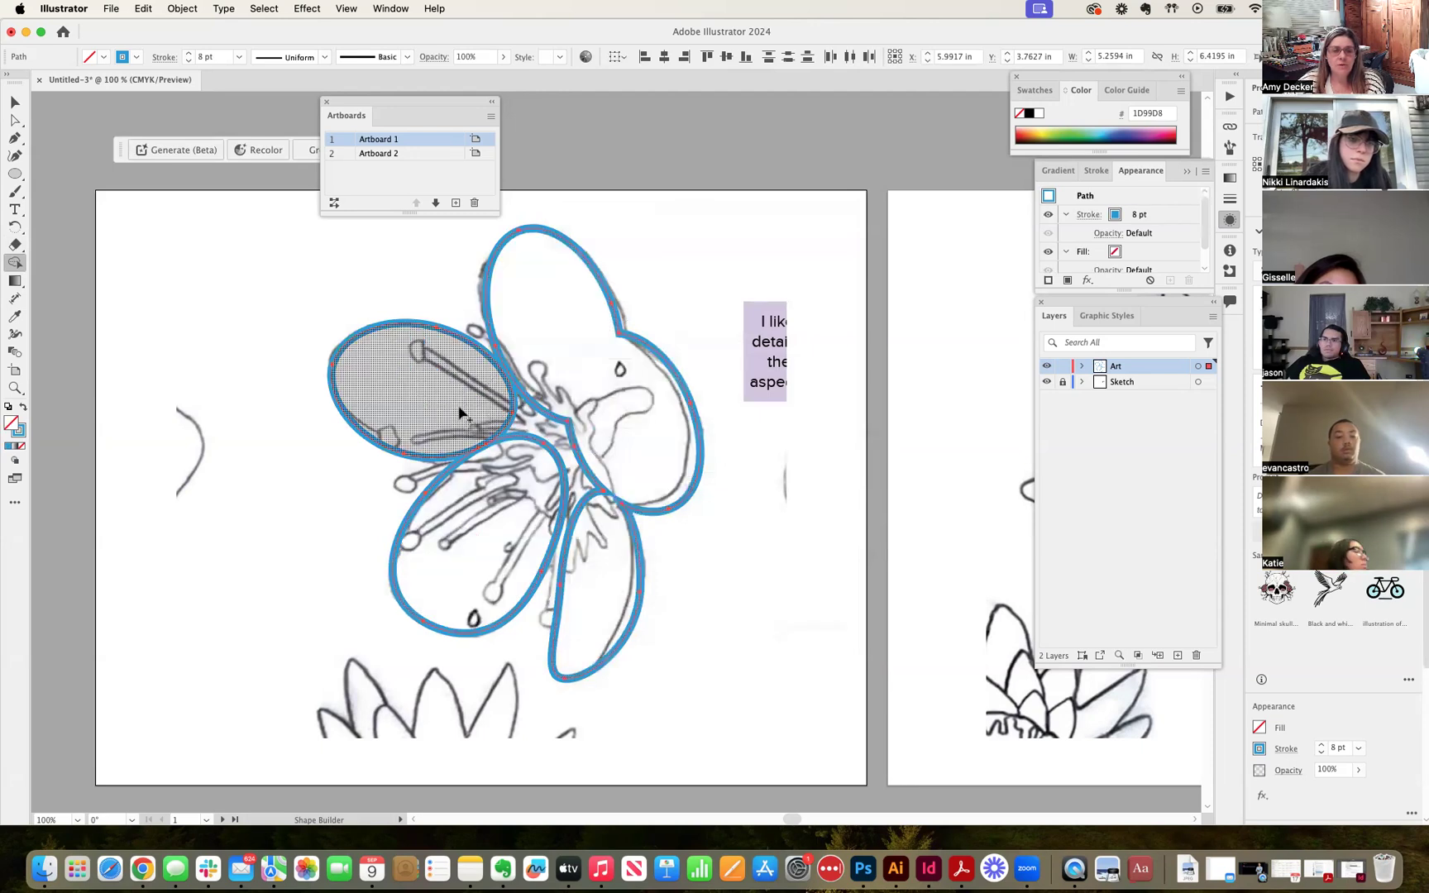
key("super+z")
key("super+z")
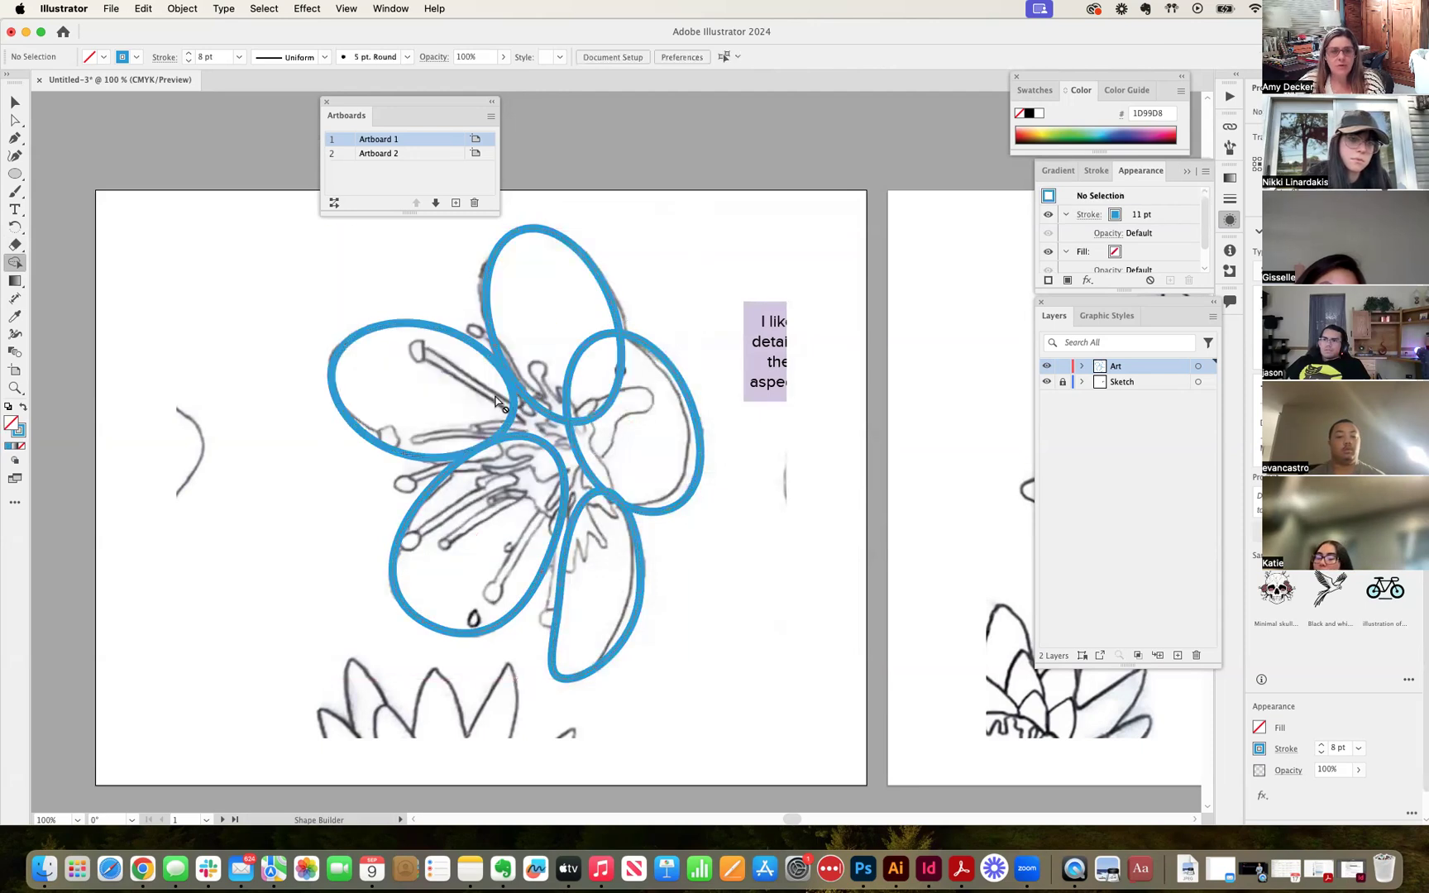
Reshape the left petal's lower edge and the bottom petal's upper curve with Direct Selection so they overlap their neighbouring petals.
left_click(15, 118)
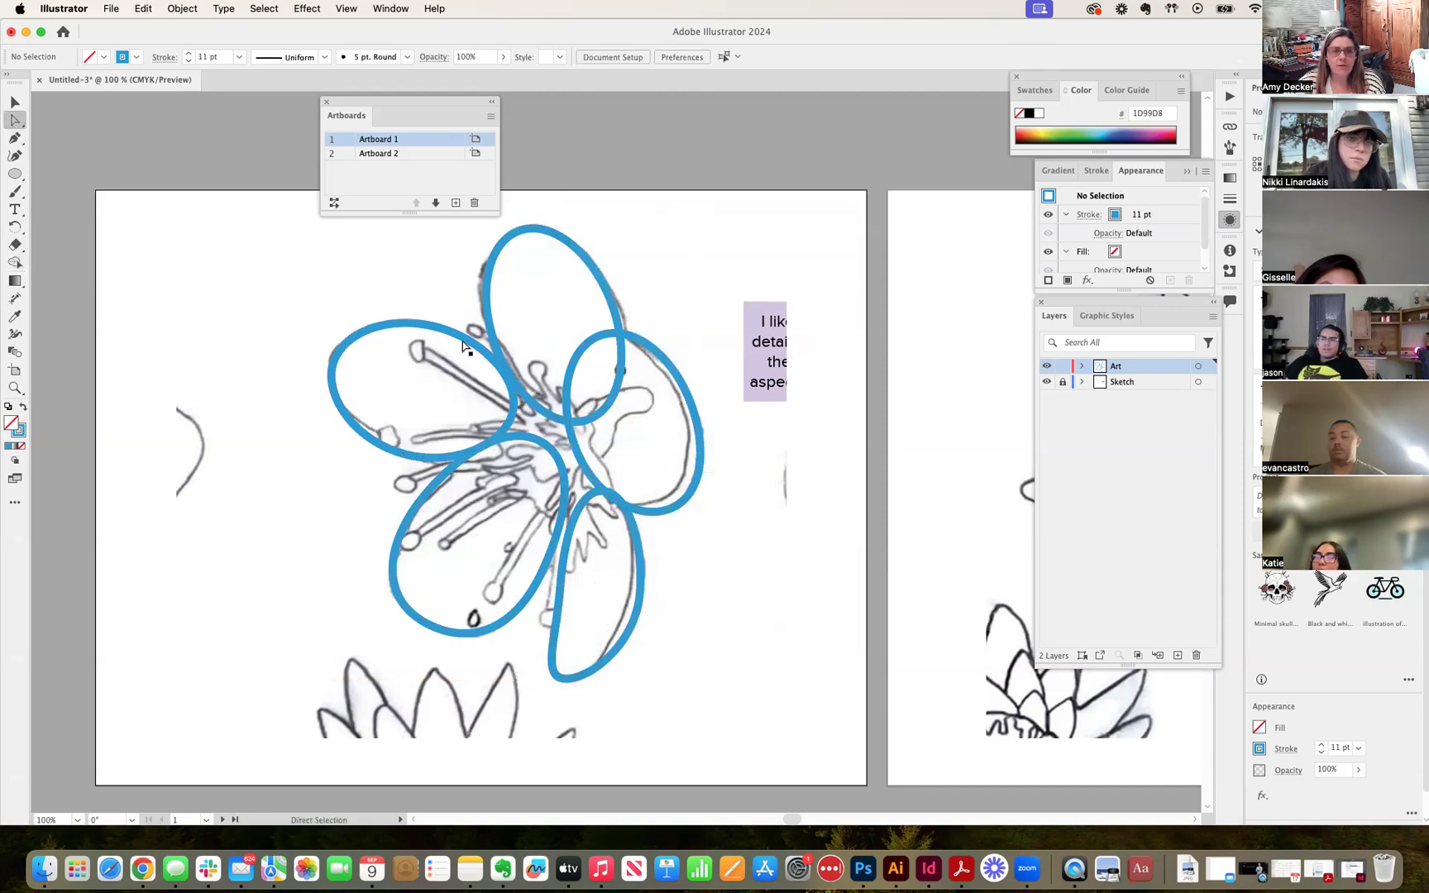
left_click(501, 371)
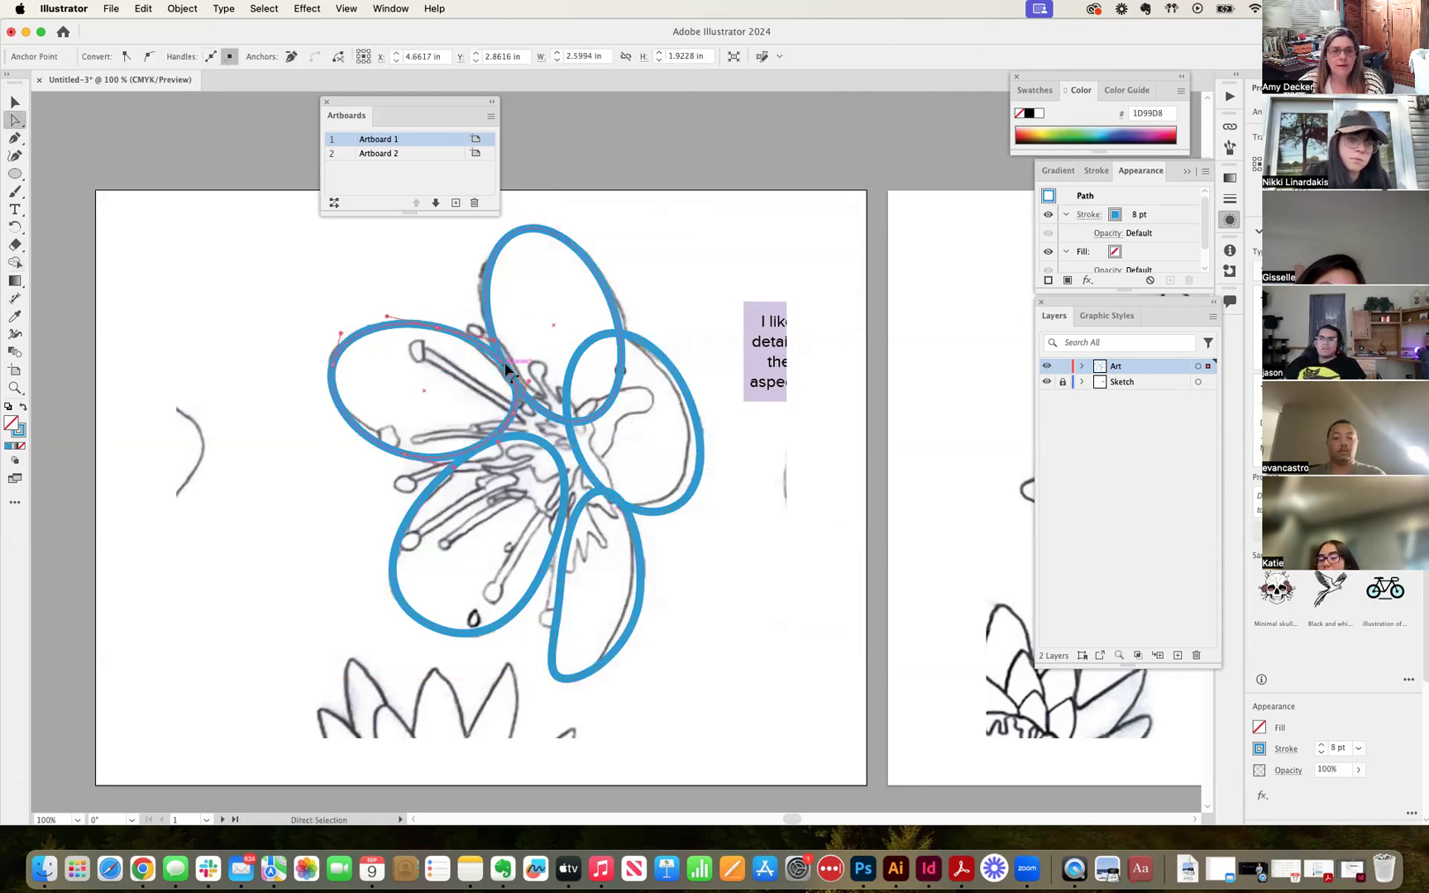
left_click_drag(479, 445, 483, 452)
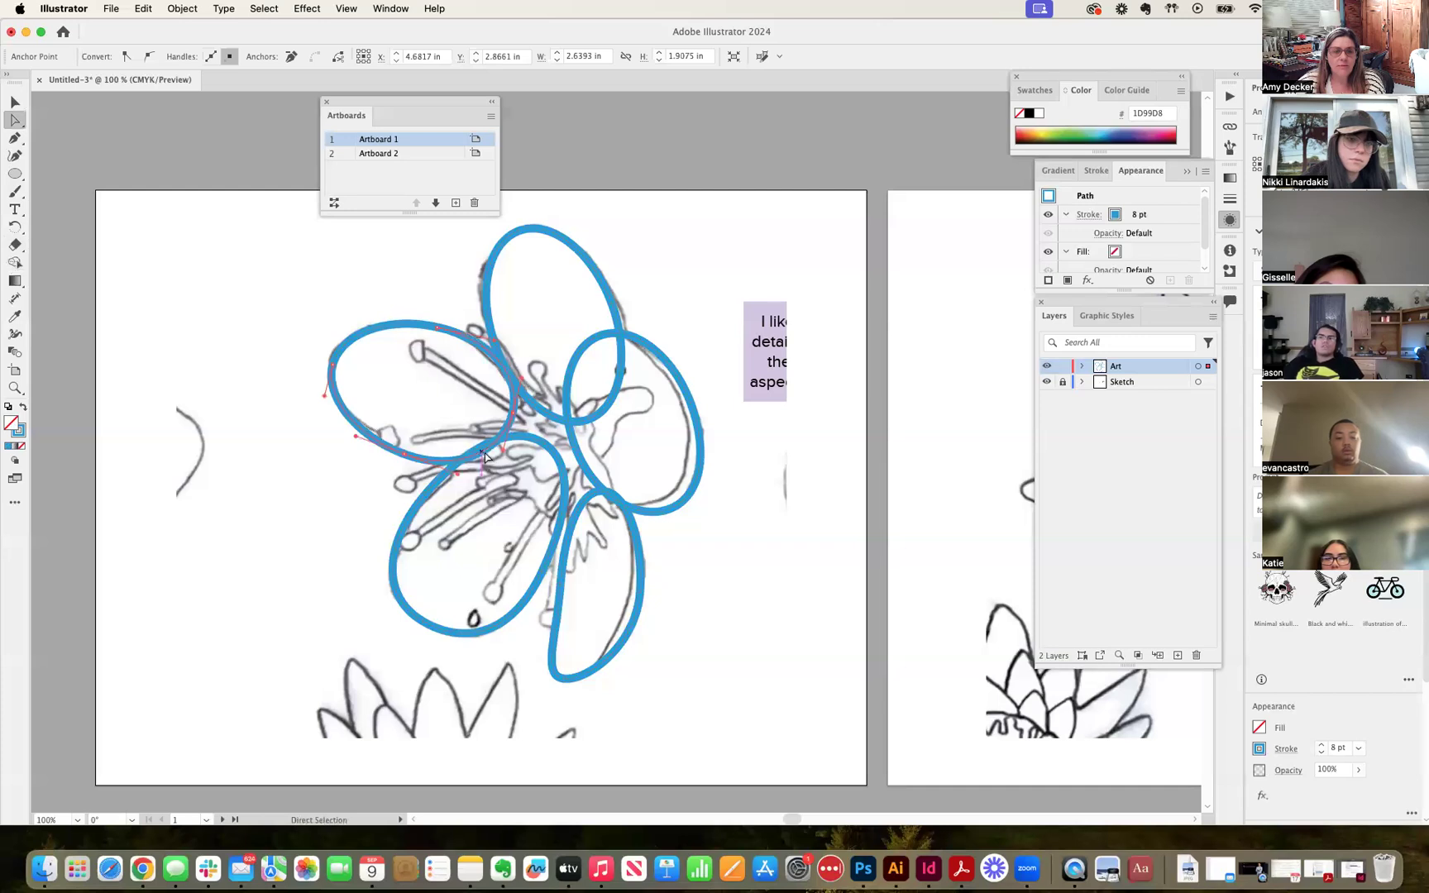
left_click(555, 524)
left_click_drag(554, 524, 610, 488)
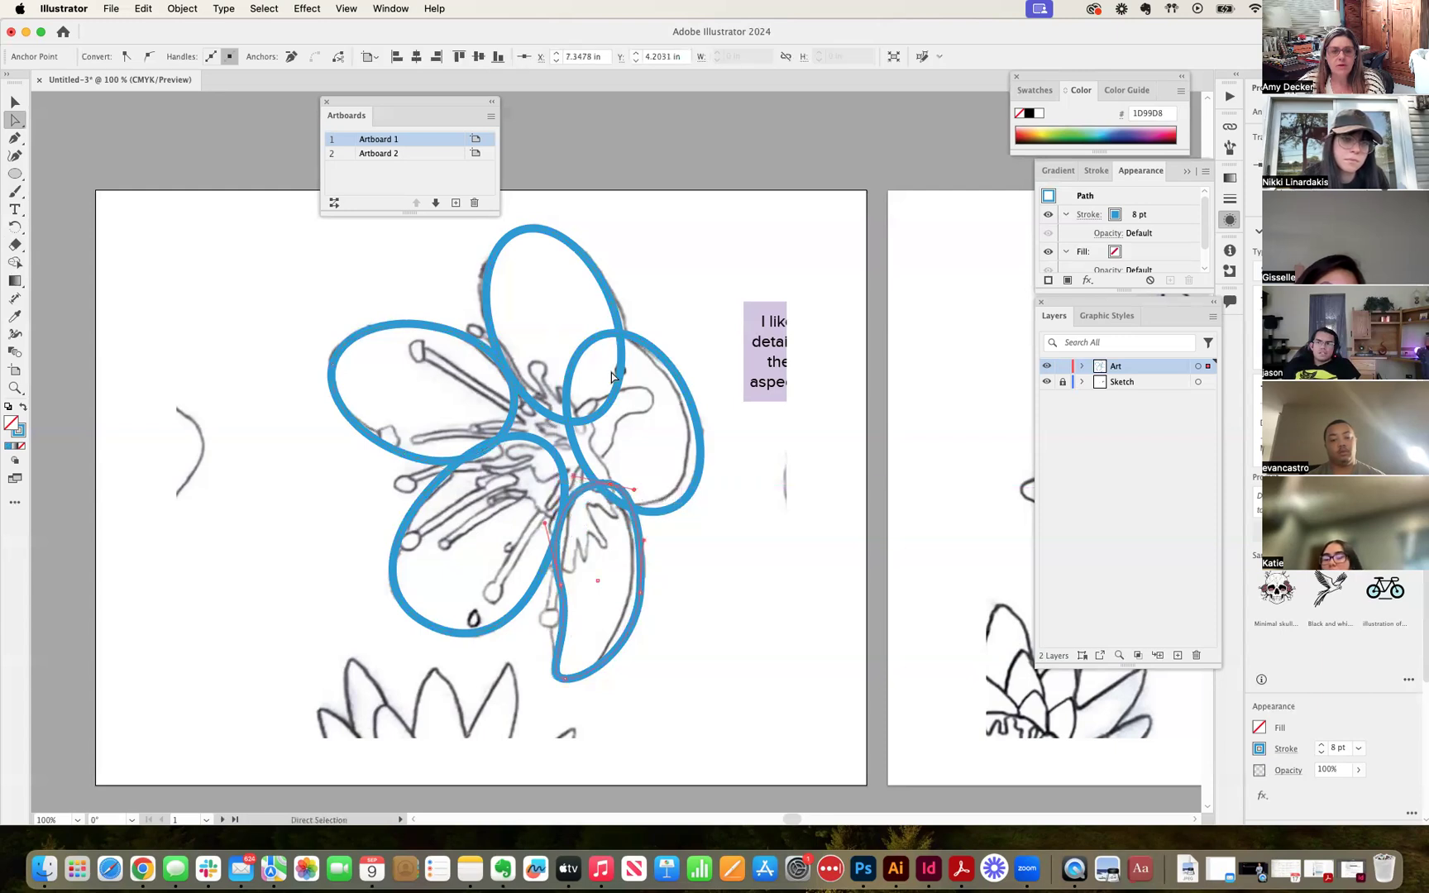
Select all five petals and merge their overlapping regions around the flower's centre with the Shape Builder tool.
left_click(15, 263)
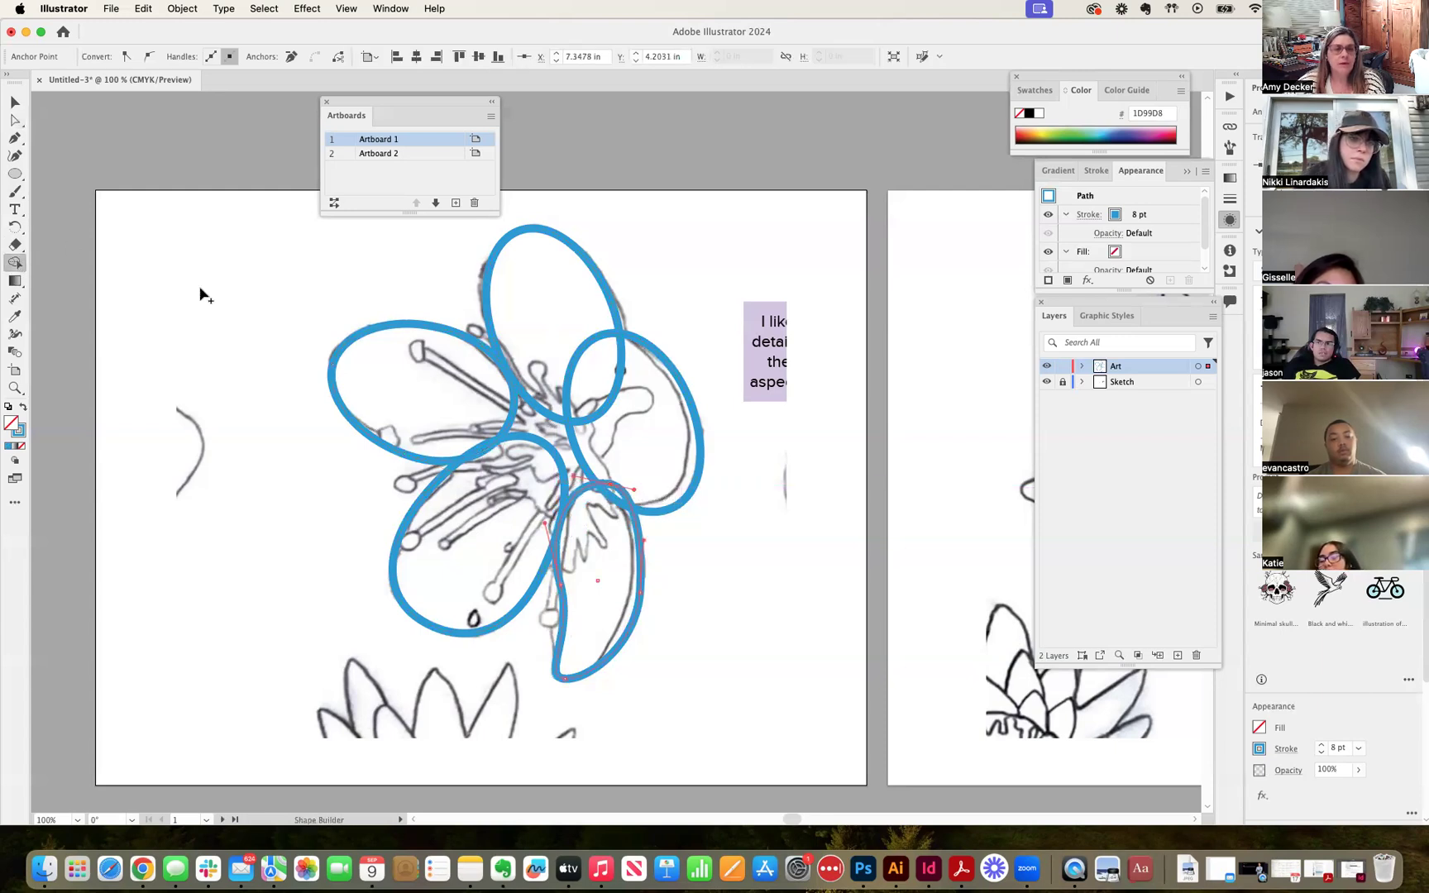
key("v")
left_click_drag(210, 282, 677, 680)
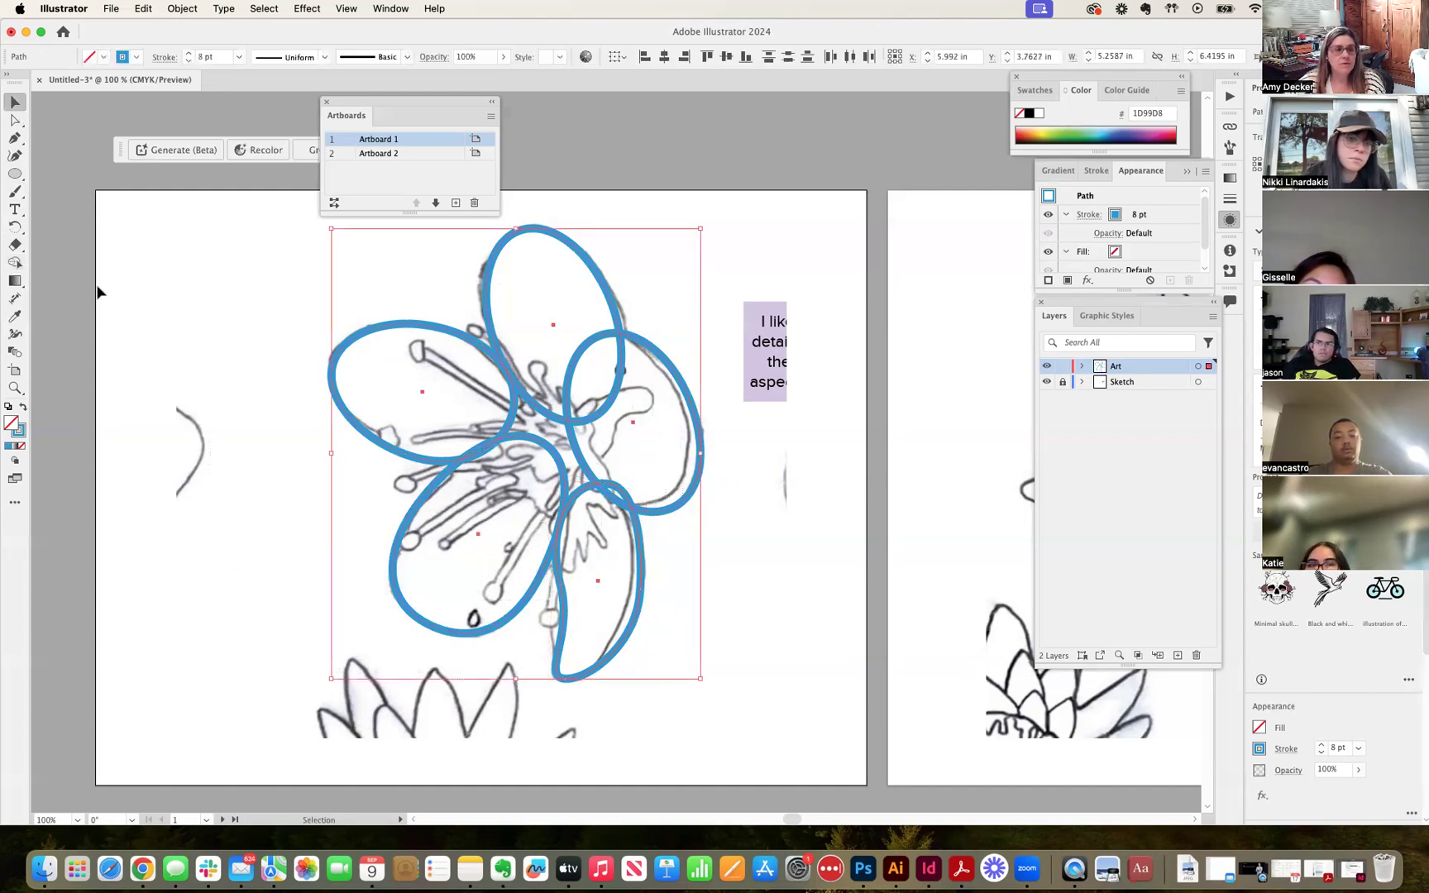
left_click(15, 263)
mouse_move(462, 376)
left_mouse_down()
mouse_move(558, 343)
mouse_move(614, 370)
mouse_move(635, 405)
mouse_move(631, 478)
mouse_move(605, 524)
mouse_move(490, 521)
left_mouse_up()
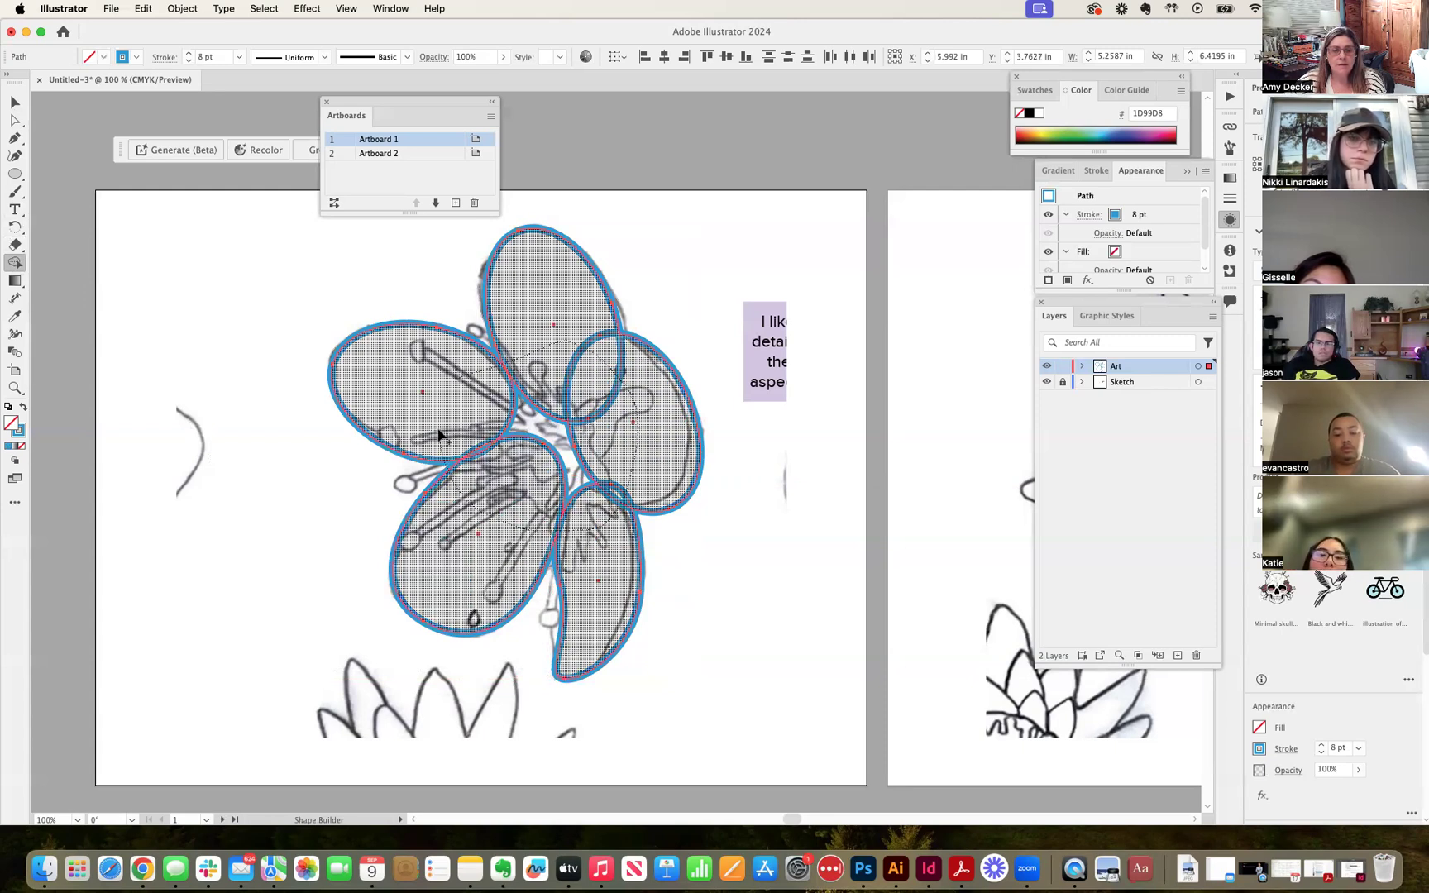
left_click_drag(452, 386, 453, 384)
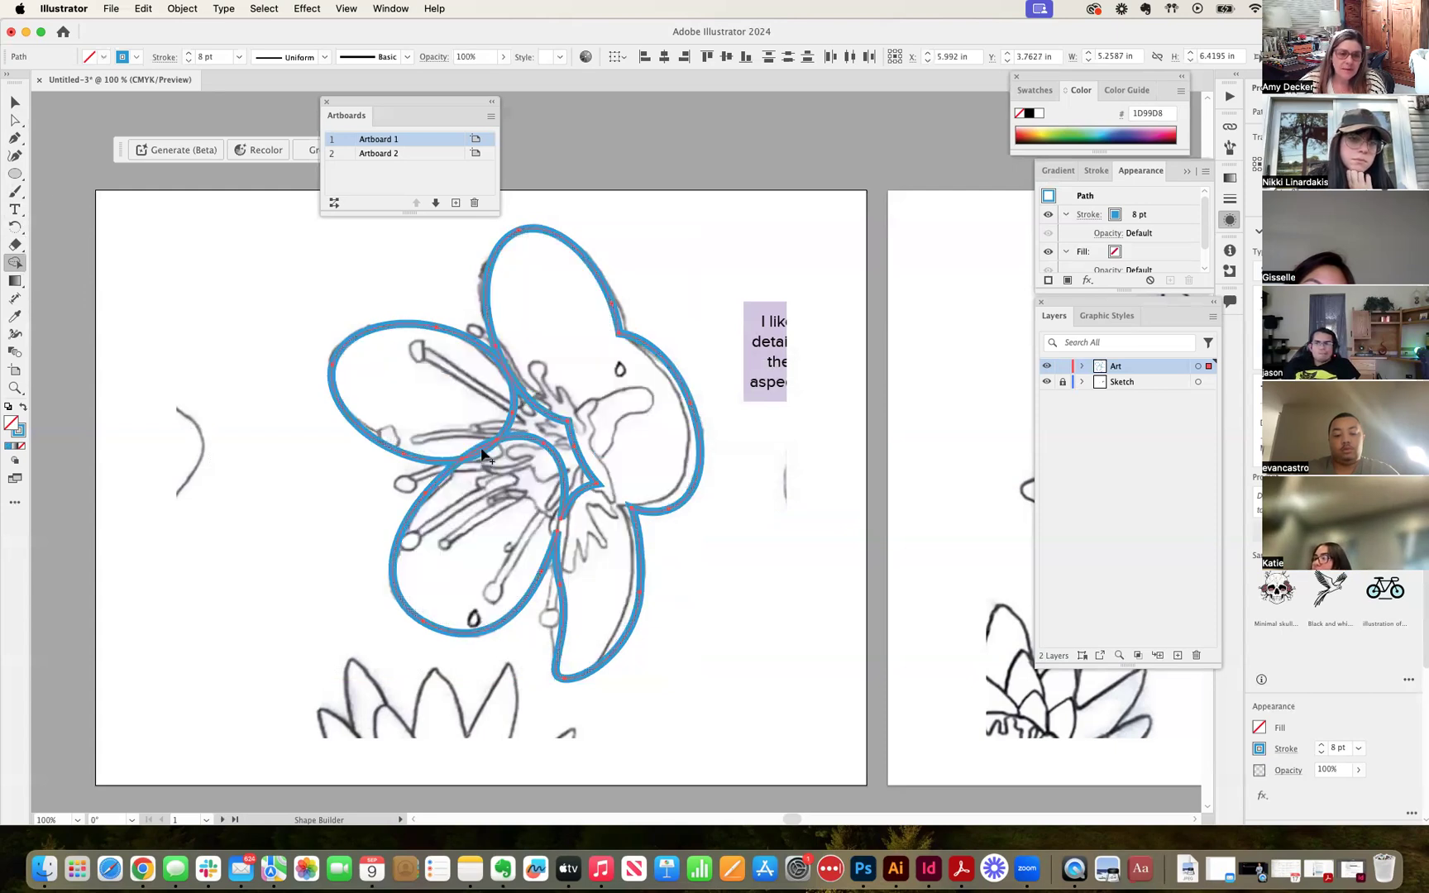
left_click(464, 424)
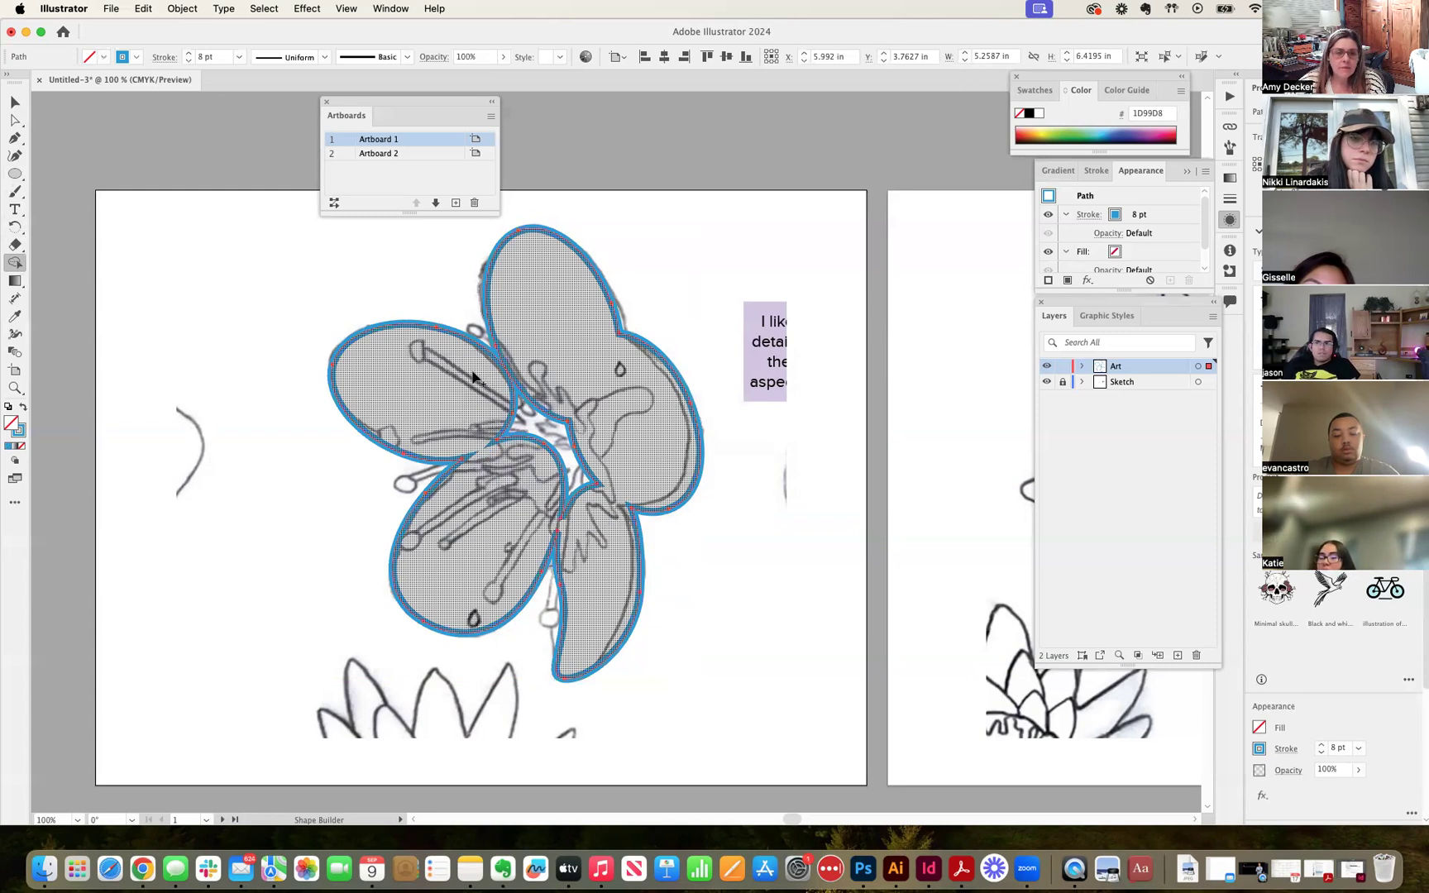
left_click(15, 120)
left_click(475, 312)
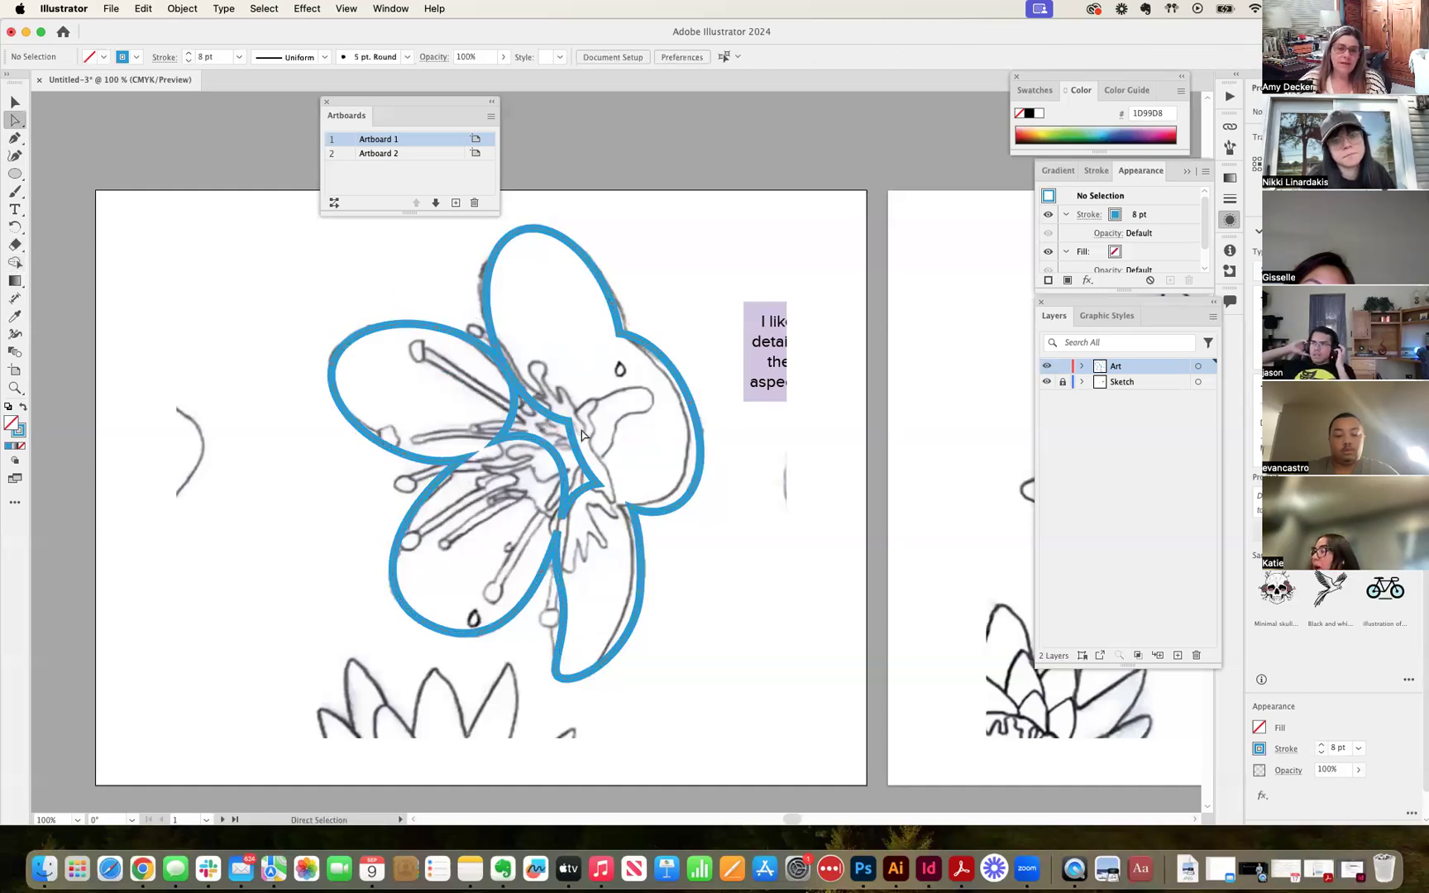
Draw an ellipse about 2.79 by 2.32 in over the flower's centre and merge it with all petals using Shape Builder.
key("l")
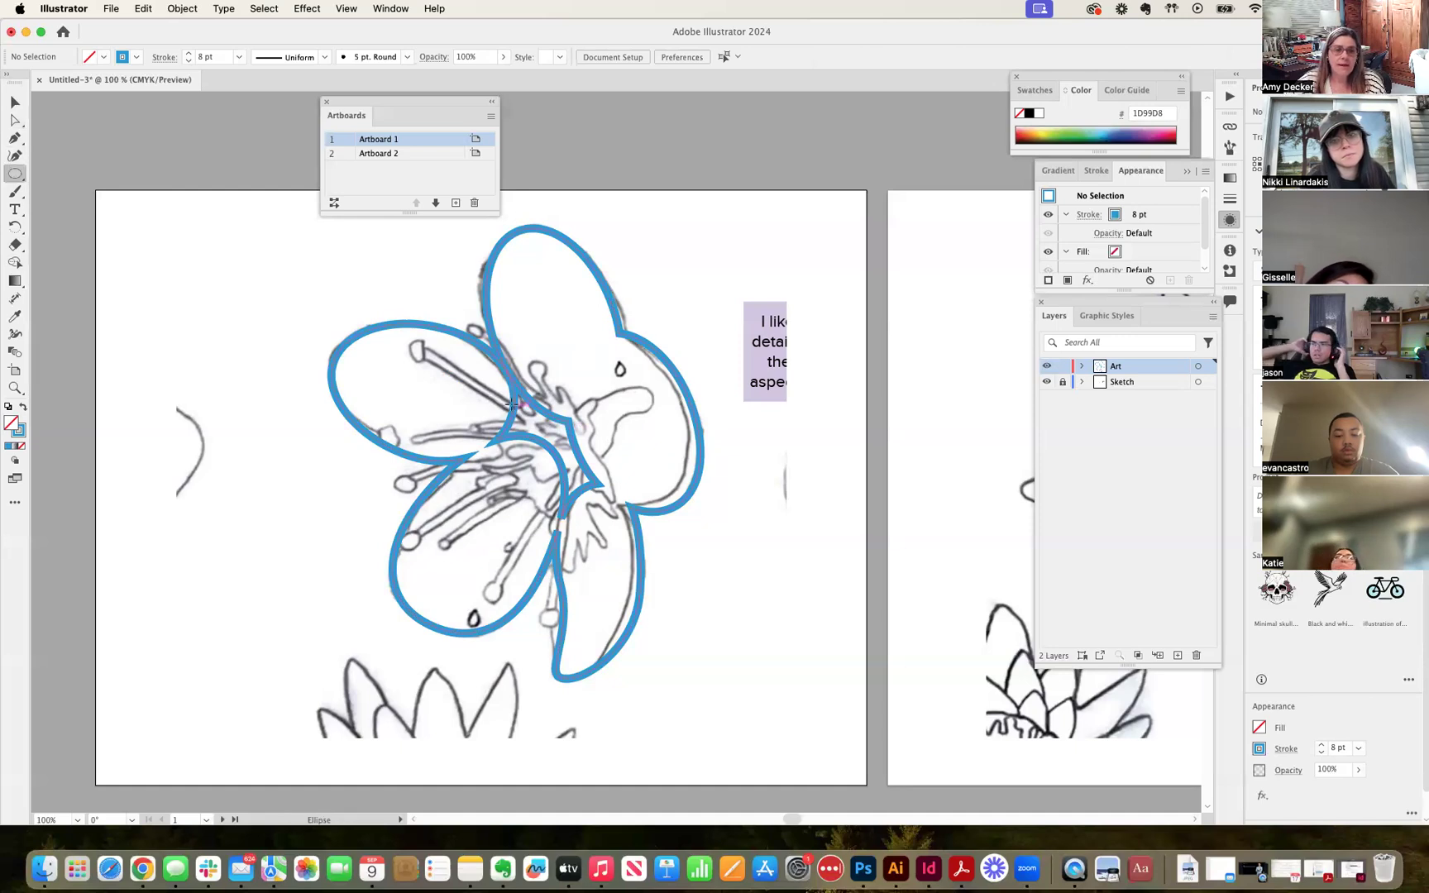
left_click_drag(444, 359, 644, 526)
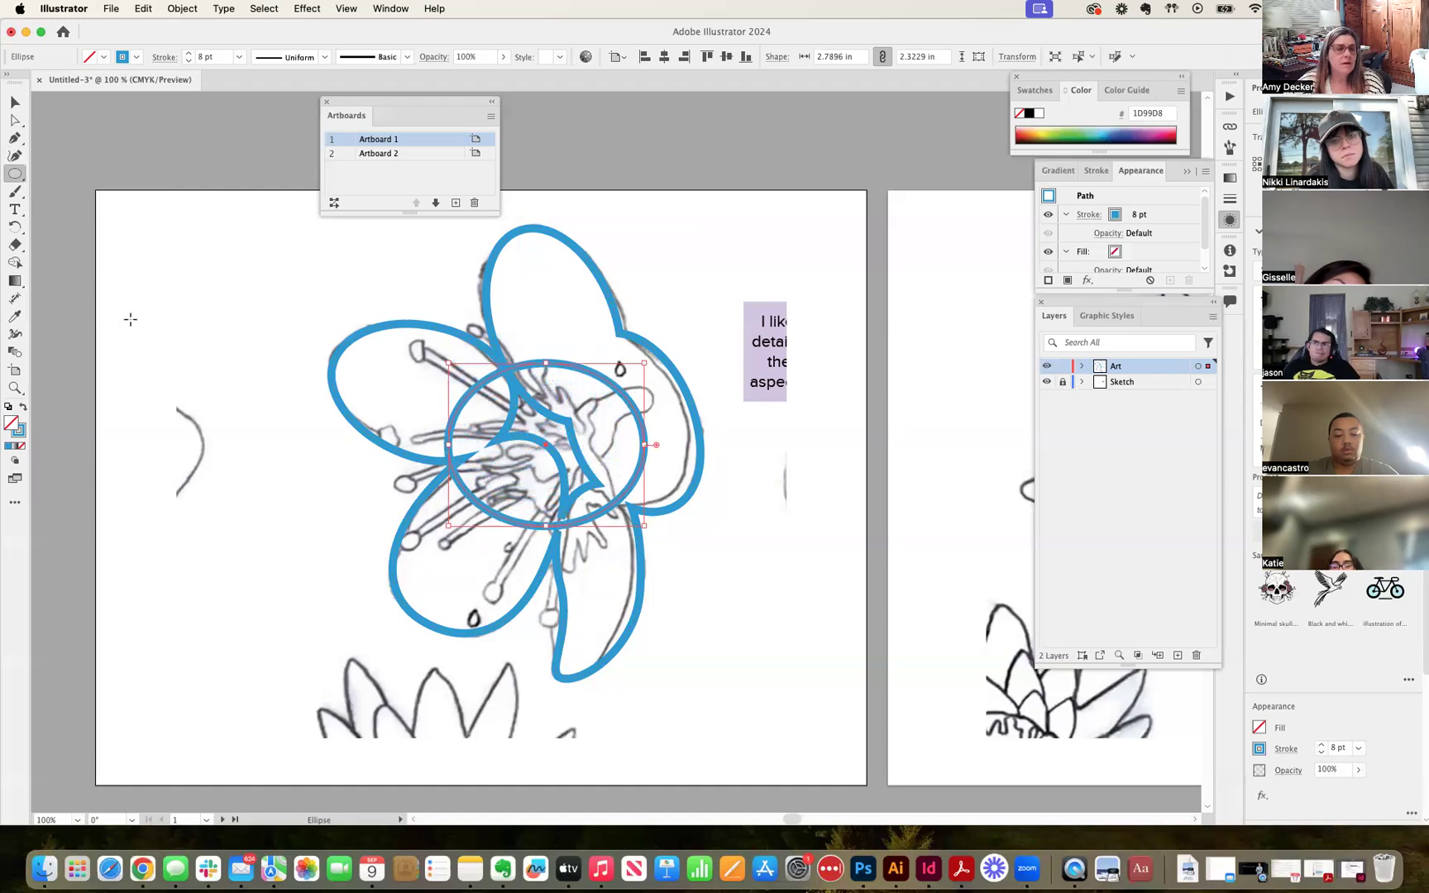
left_click(15, 101)
left_click_drag(241, 286, 729, 662)
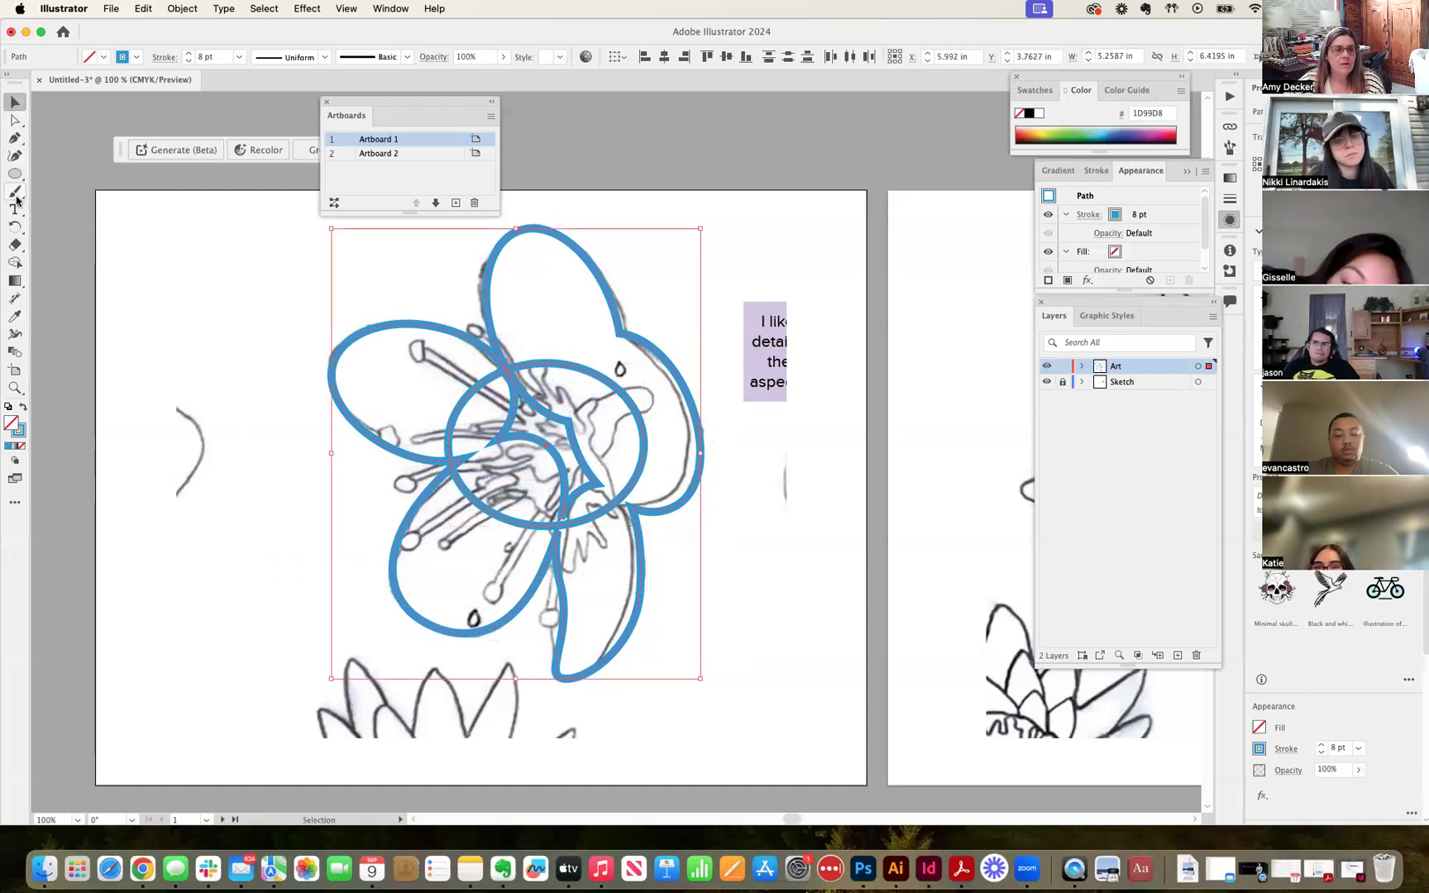
left_click(15, 262)
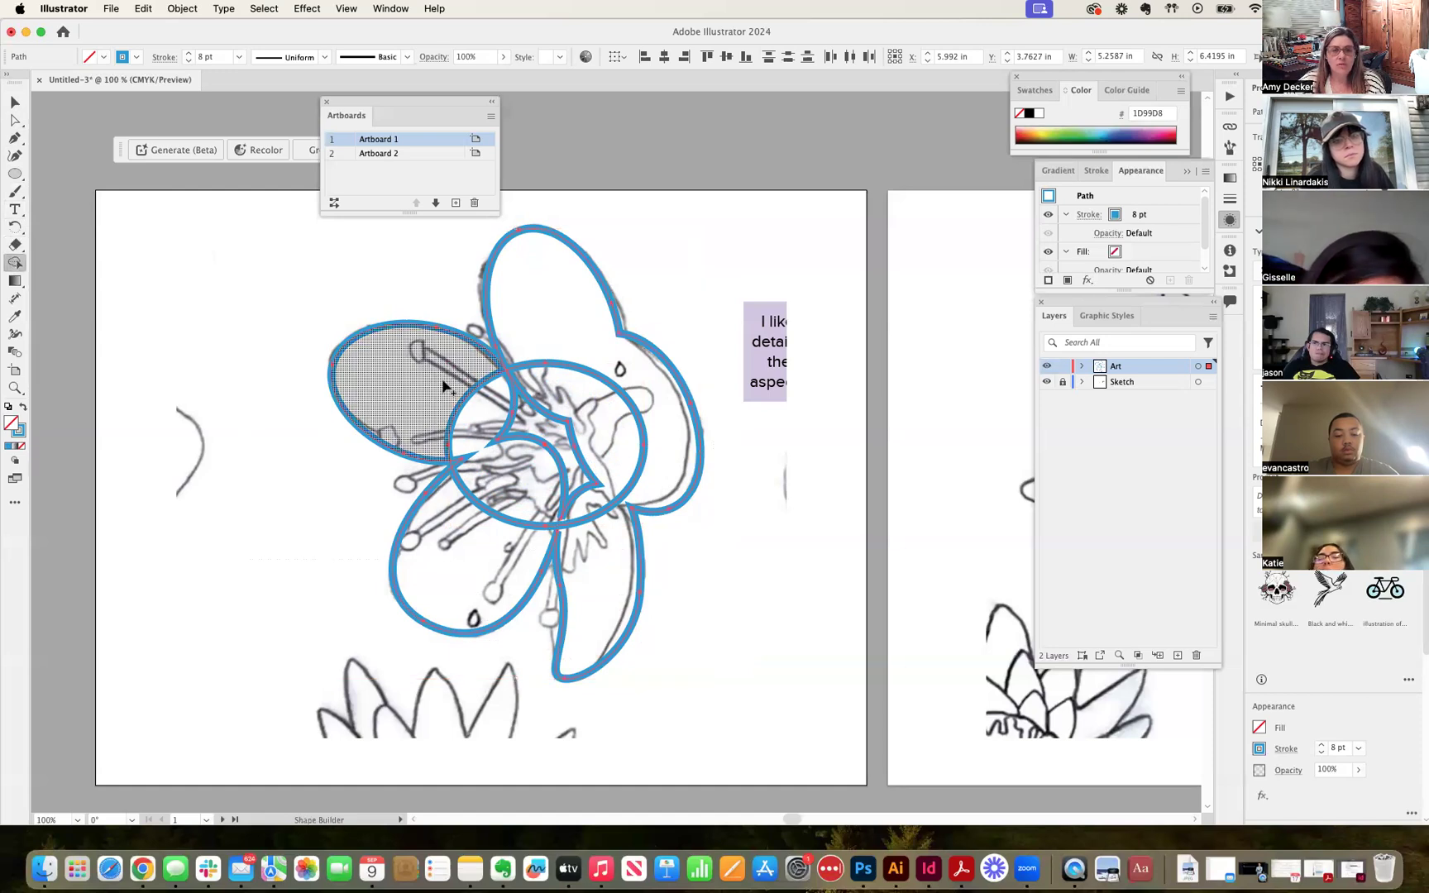
mouse_move(479, 397)
left_mouse_down()
mouse_move(513, 411)
mouse_move(593, 405)
left_mouse_up()
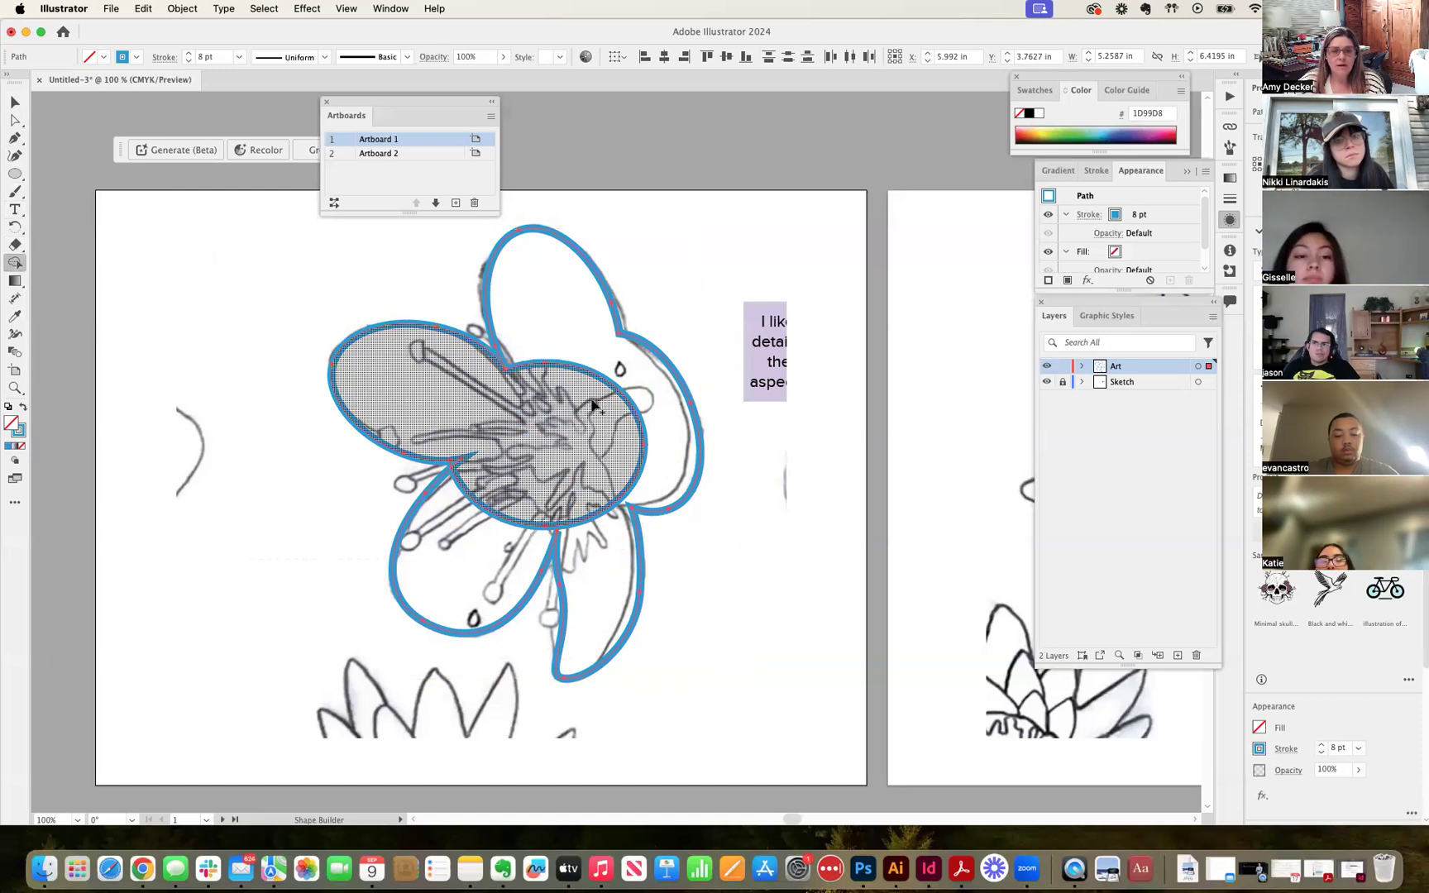
left_click_drag(465, 427, 480, 550)
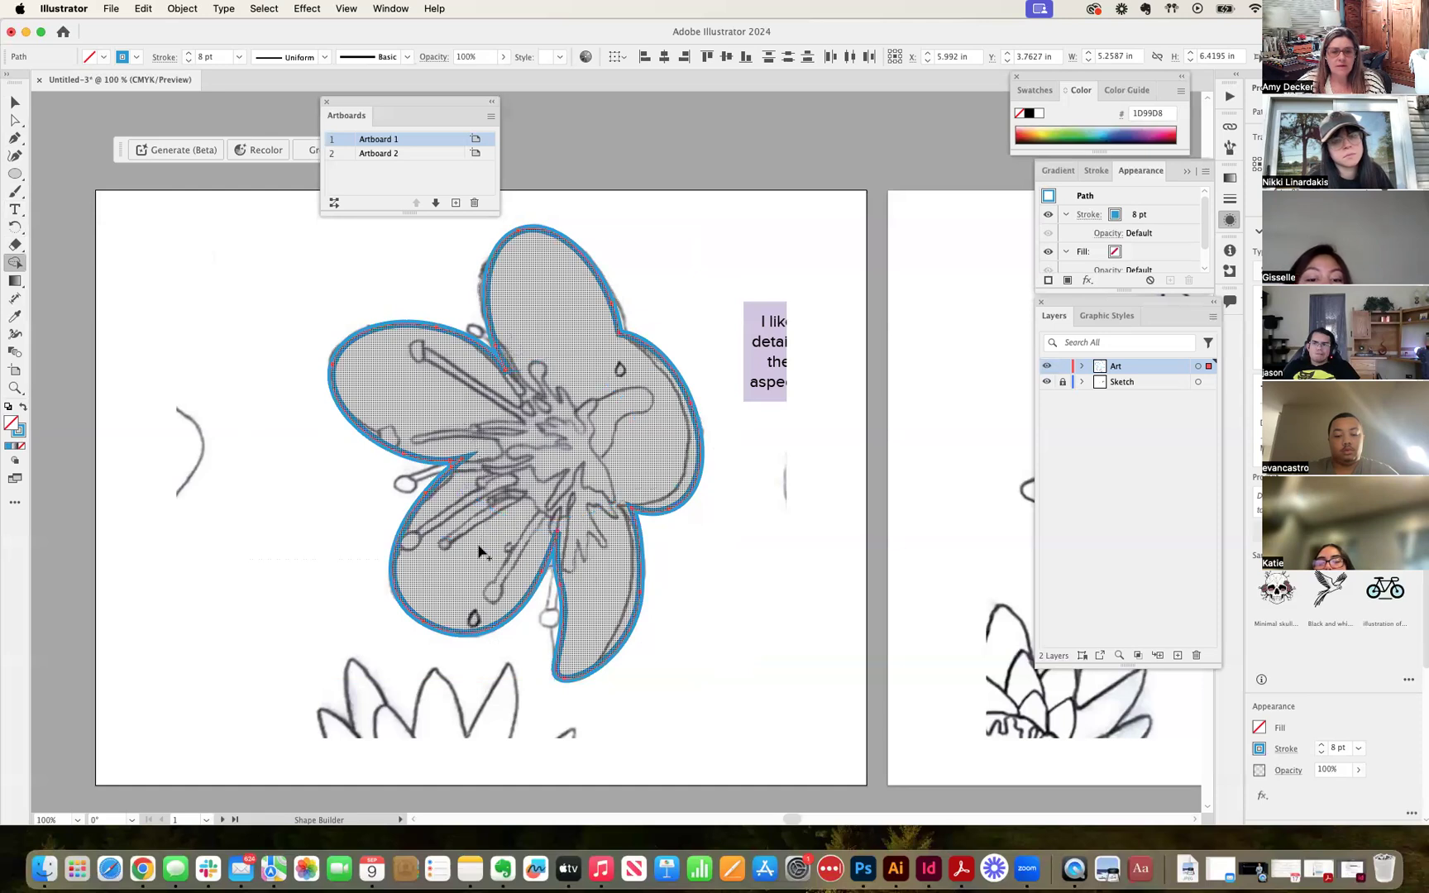
key("v")
left_click(137, 197)
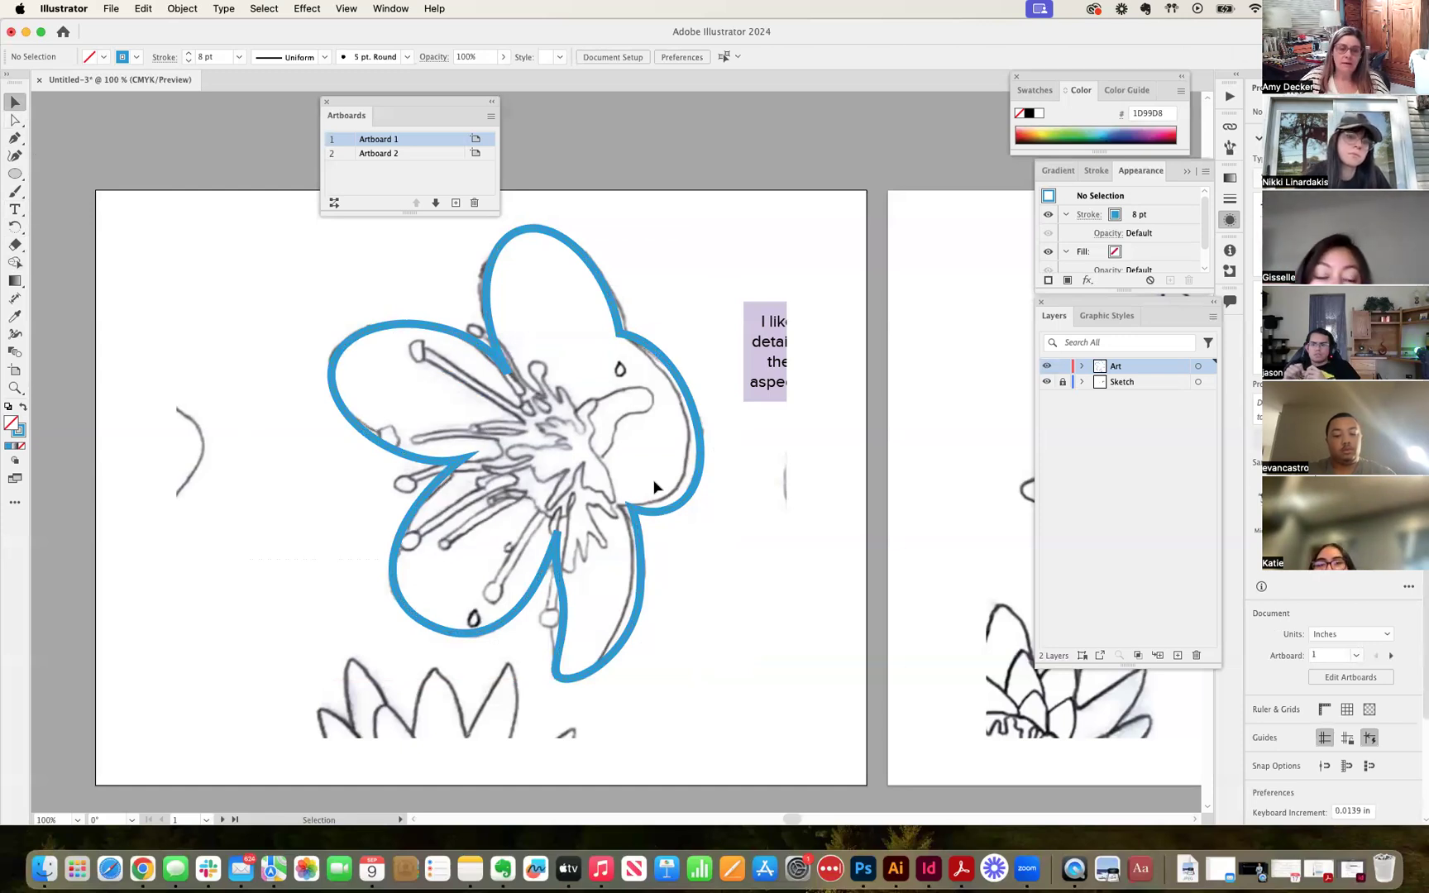
Hide the Sketch layer and place the stroke settings beside the flower outline.
left_click(1048, 383)
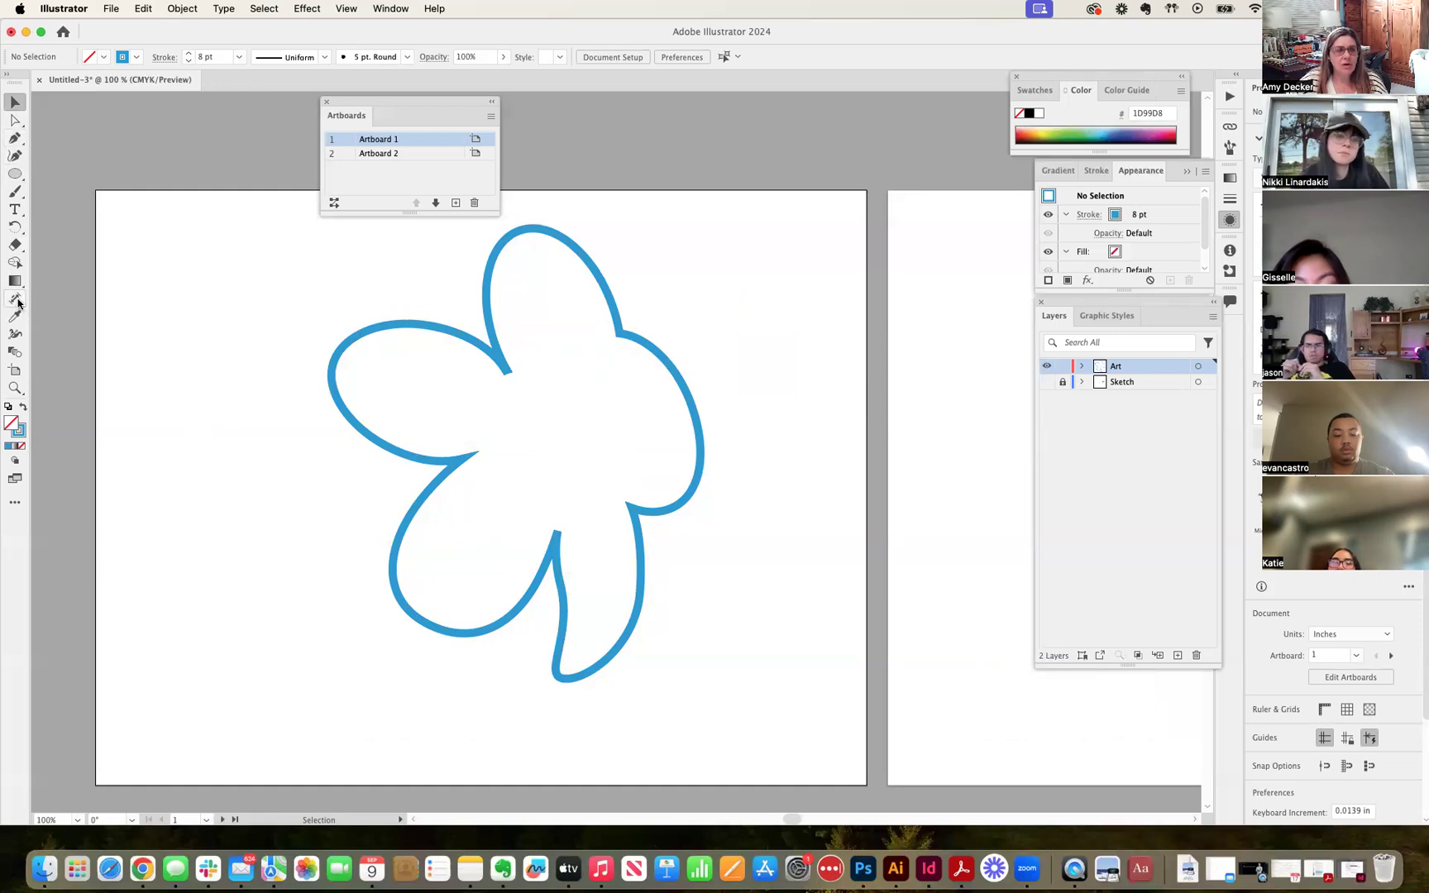
key("super+equal")
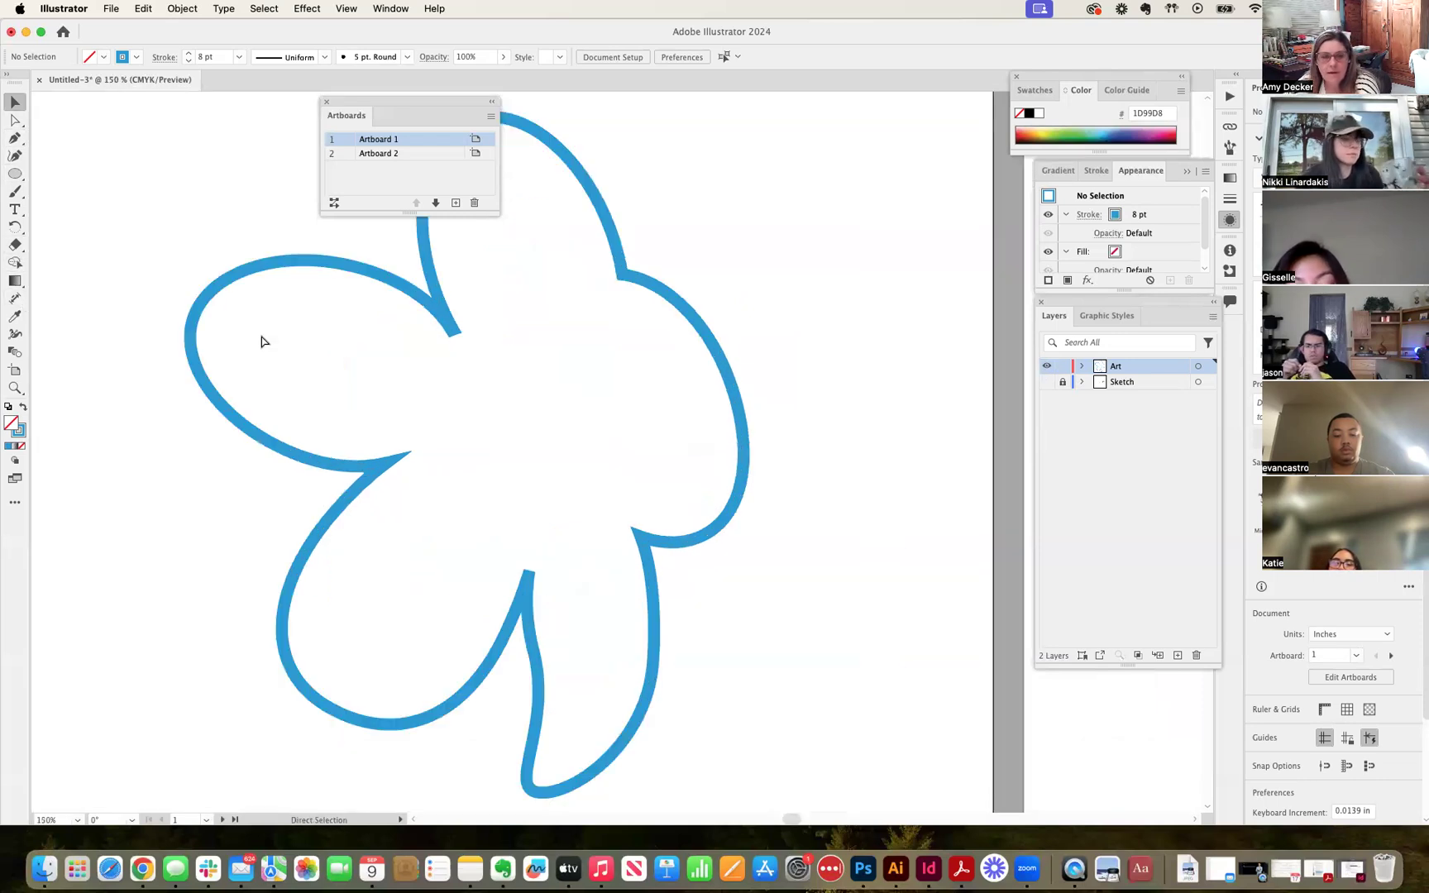
left_click(391, 9)
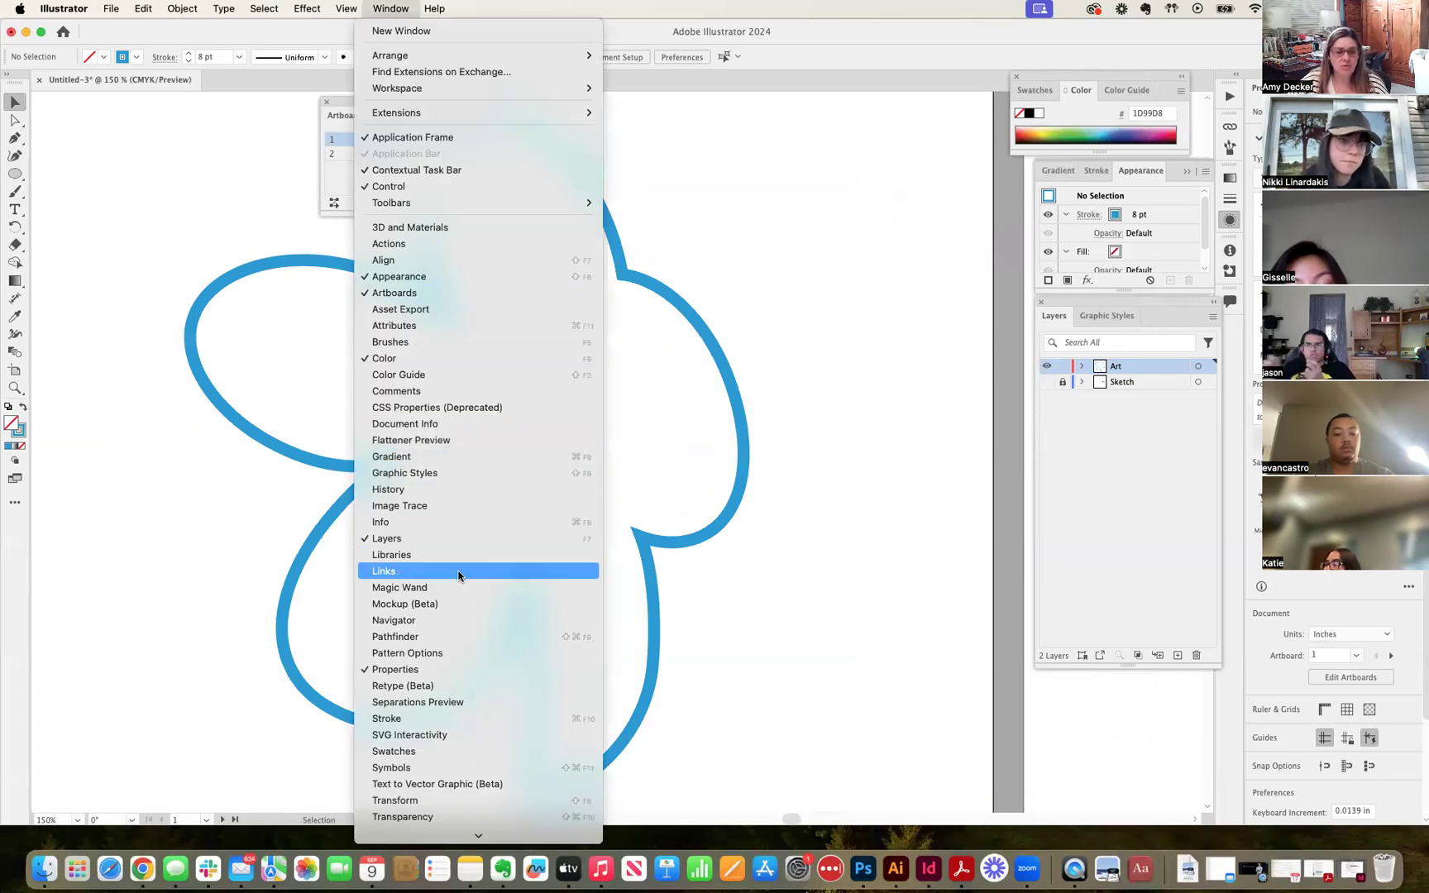
left_click(440, 718)
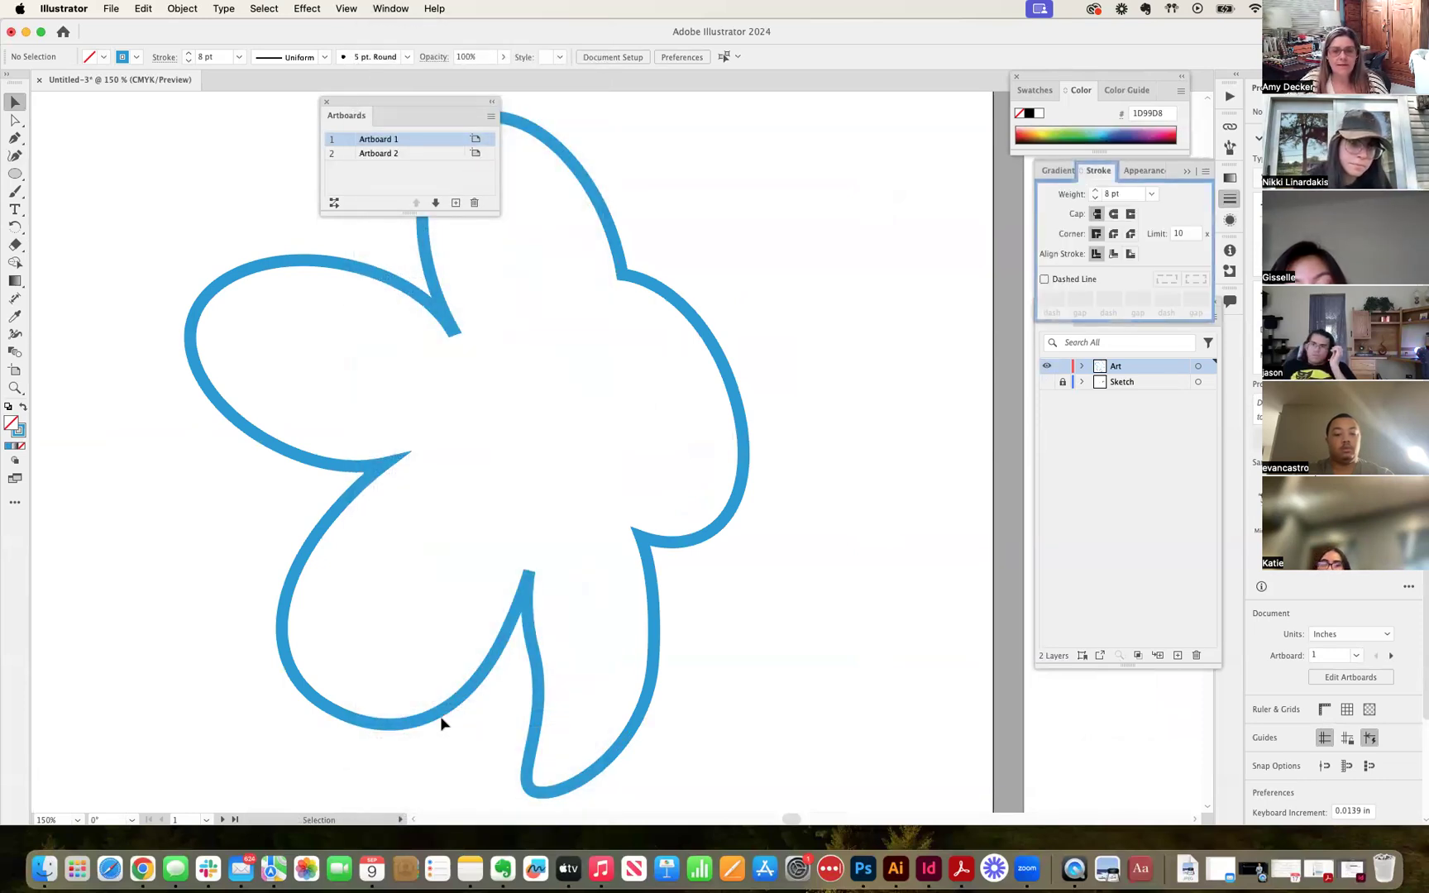
mouse_move(1177, 162)
left_mouse_down()
mouse_move(1009, 237)
mouse_move(917, 243)
left_mouse_up()
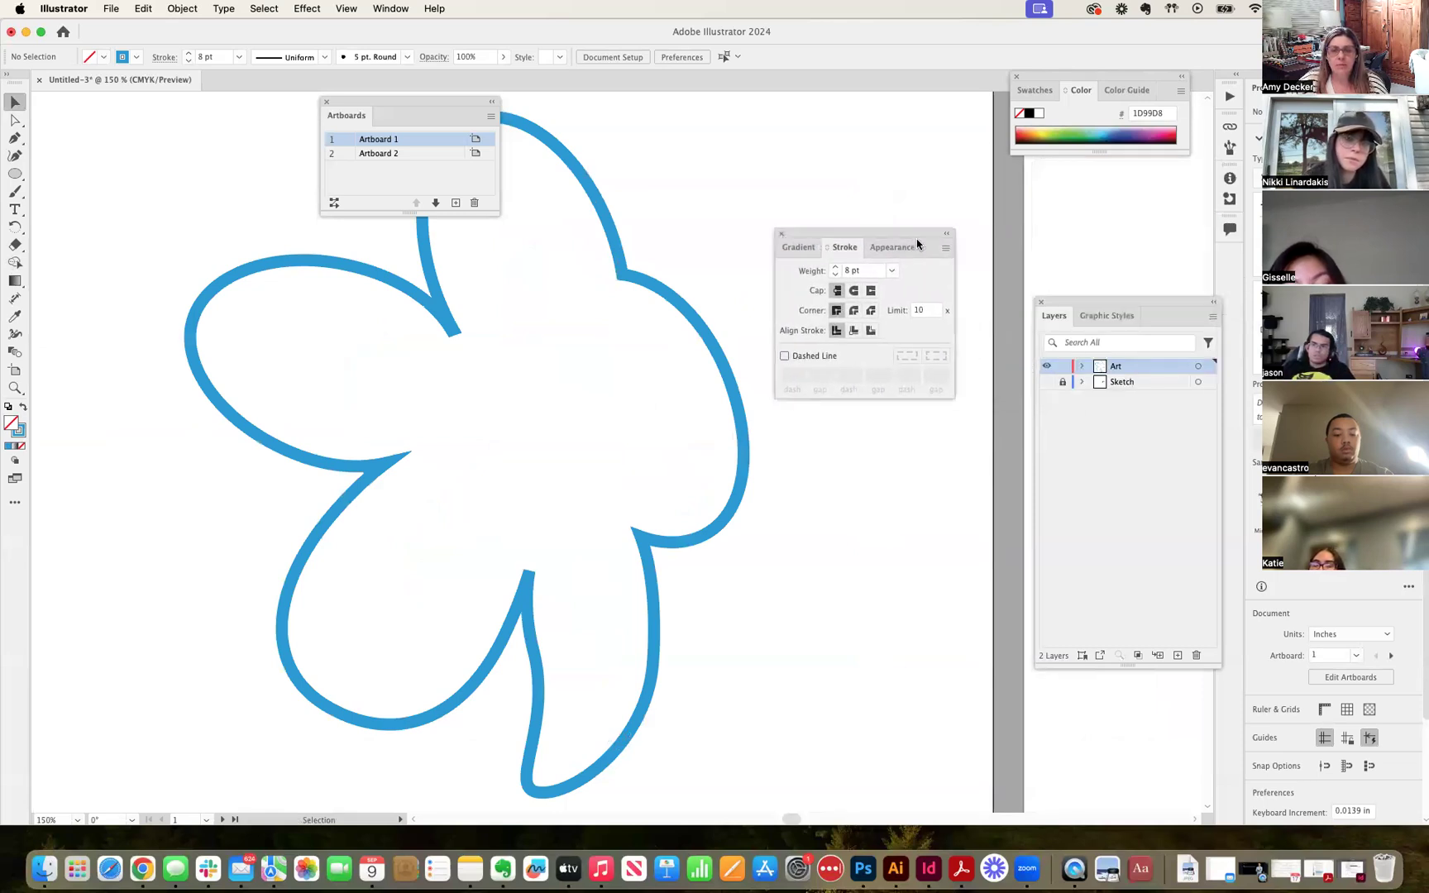
Give the flower outline's stroke a round join and a round cap.
left_click(419, 297)
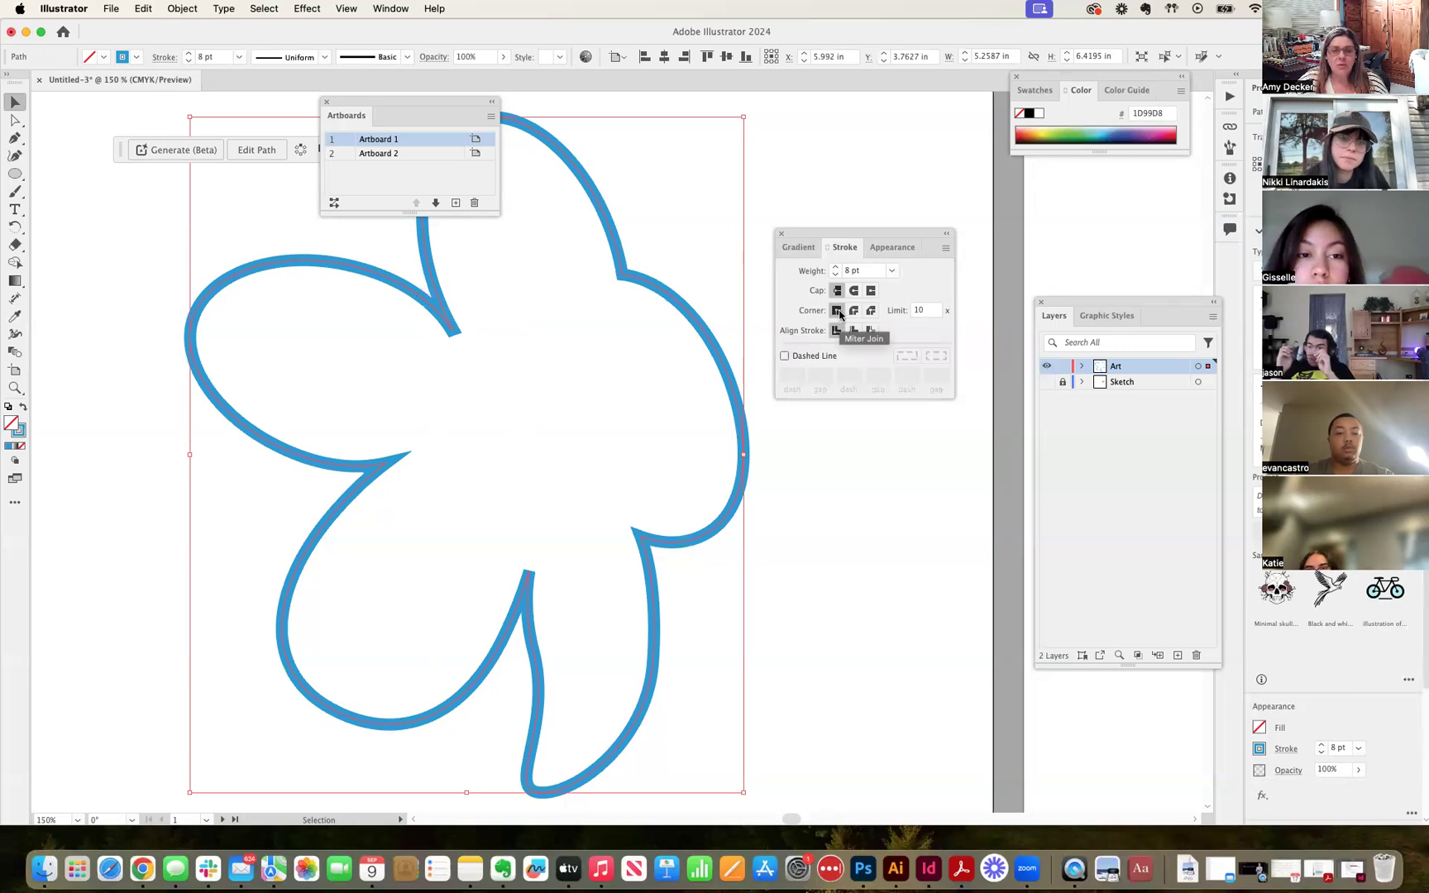
left_click(854, 311)
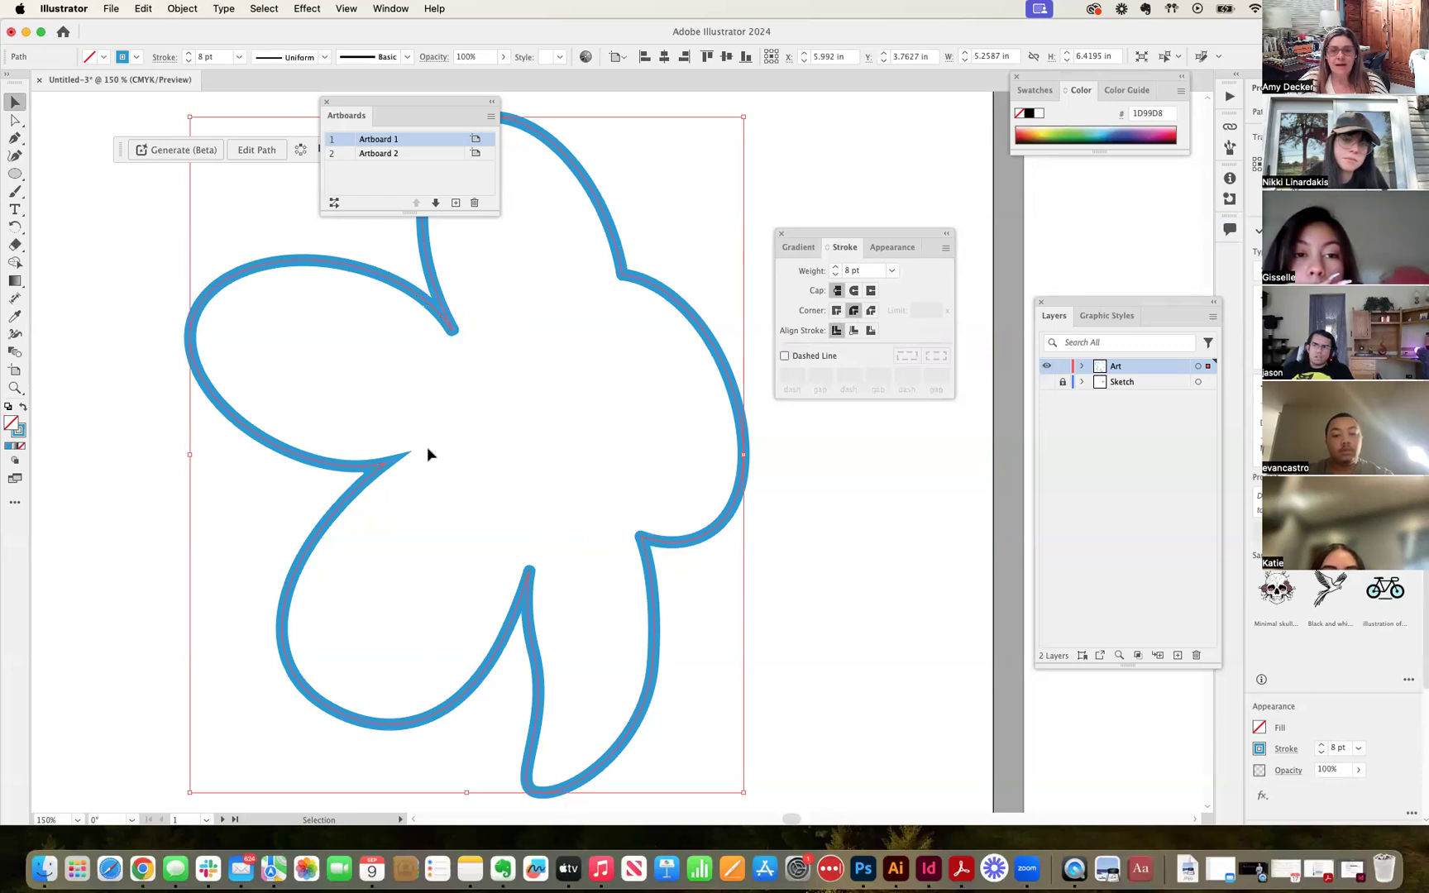
left_click(855, 292)
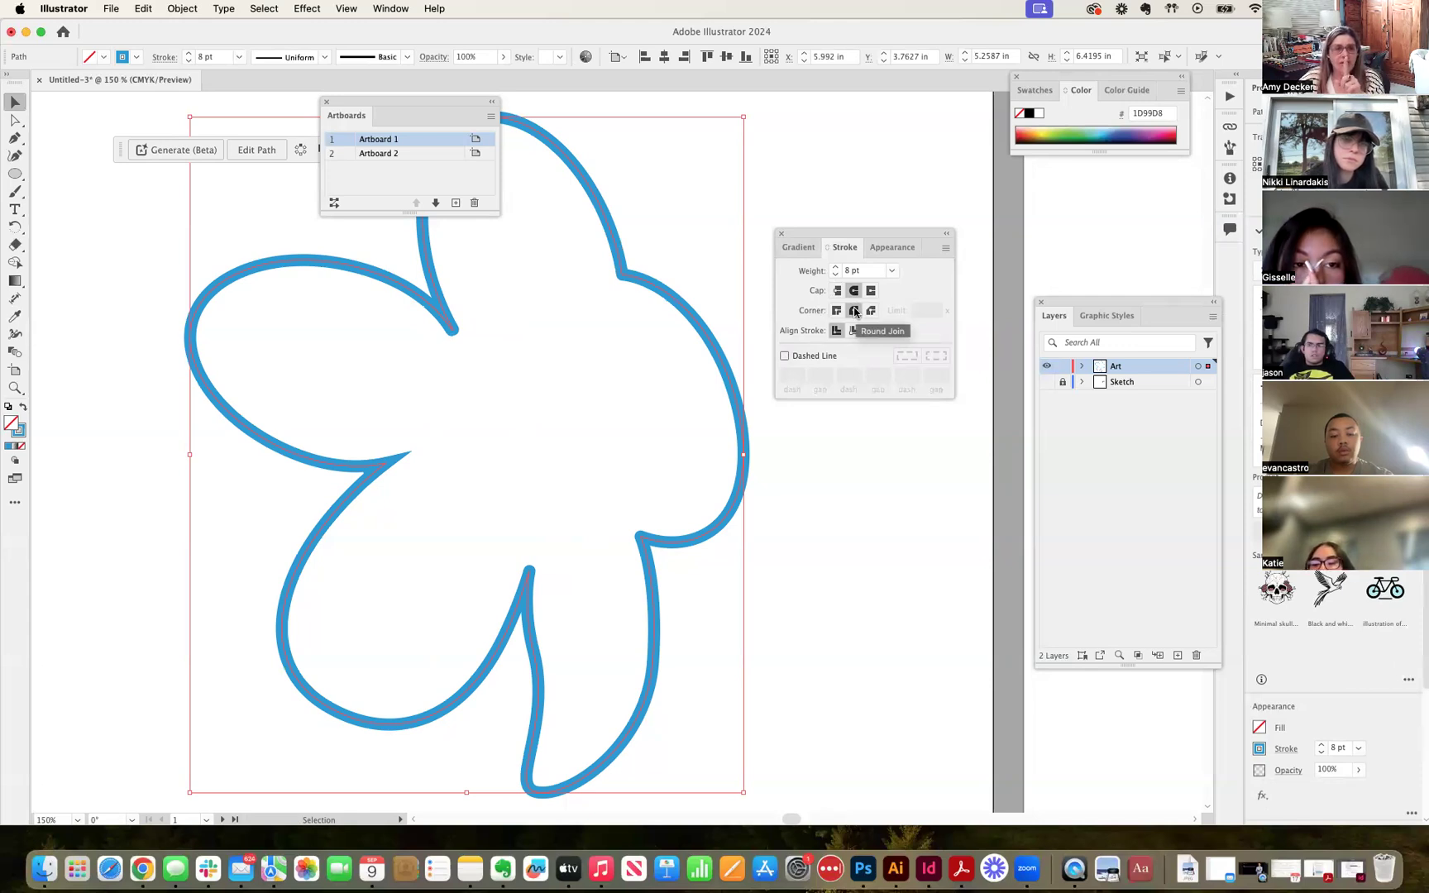
left_click(855, 311)
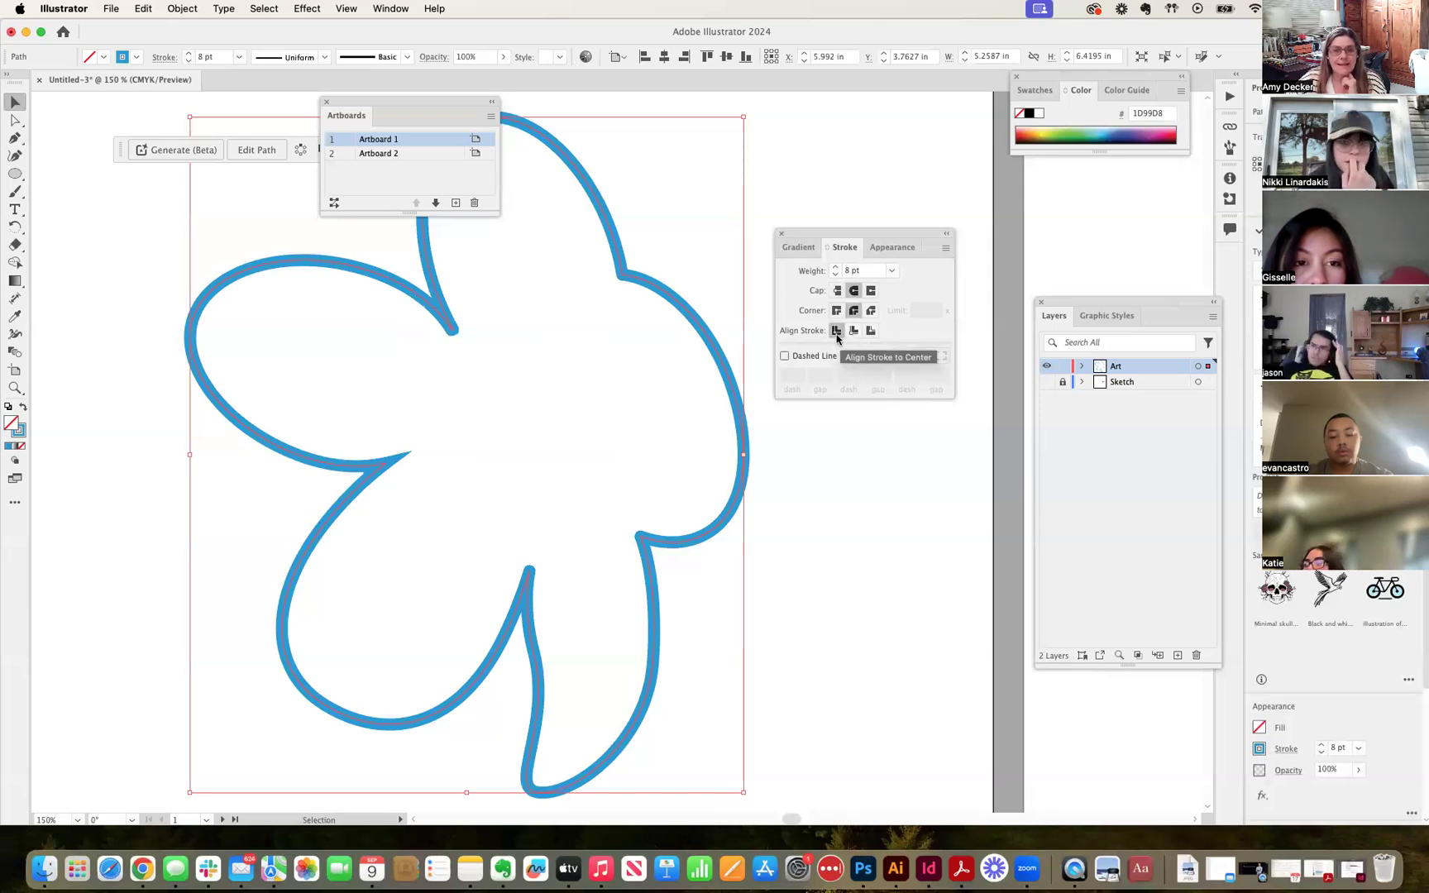
Compare the inside, outside and centre stroke alignments on the flower outline, and set it to outside.
left_click(854, 331)
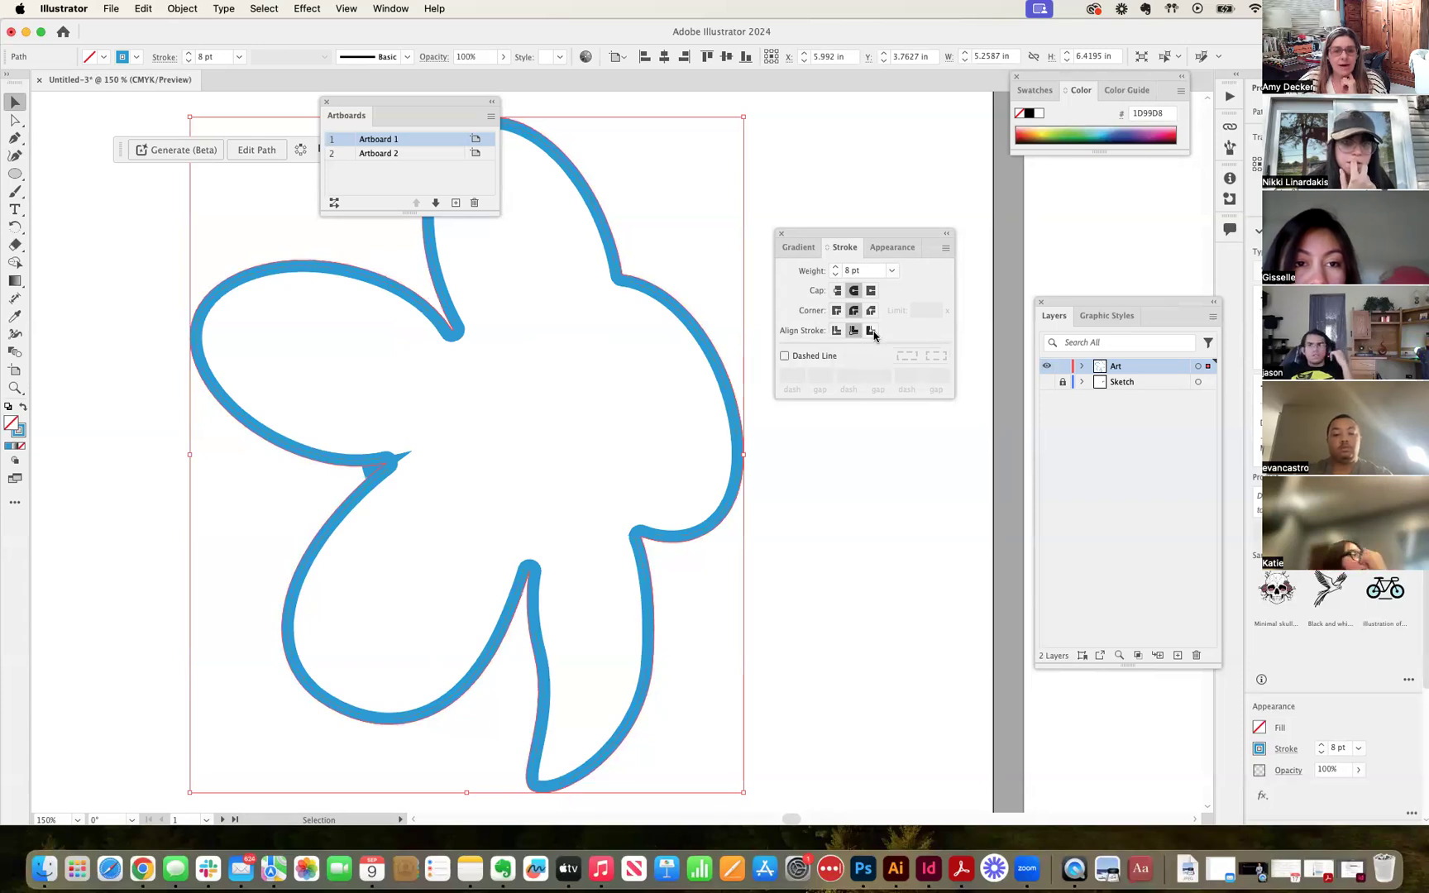
left_click(871, 331)
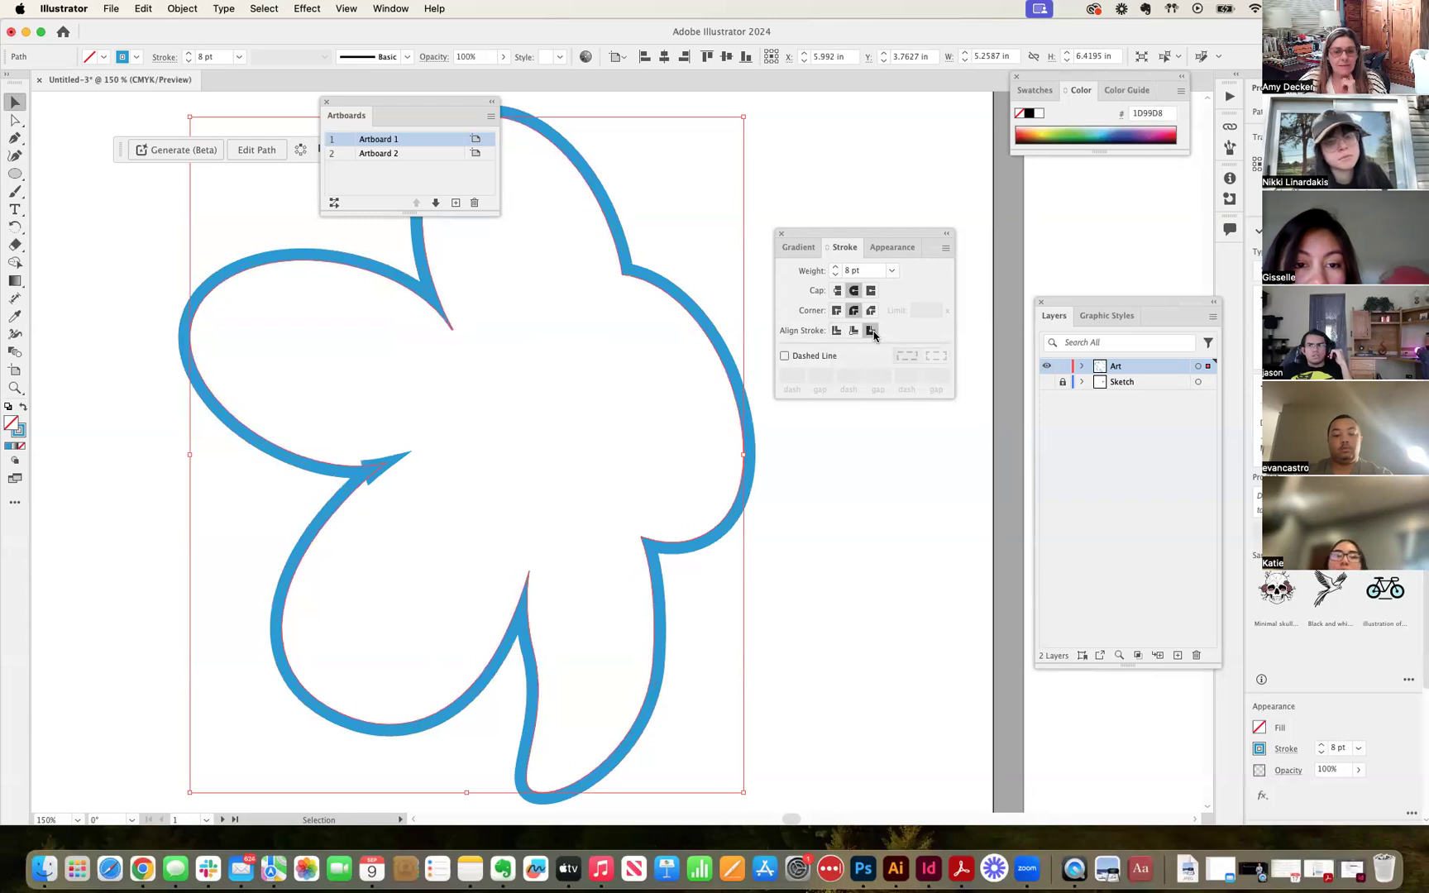
left_click(855, 330)
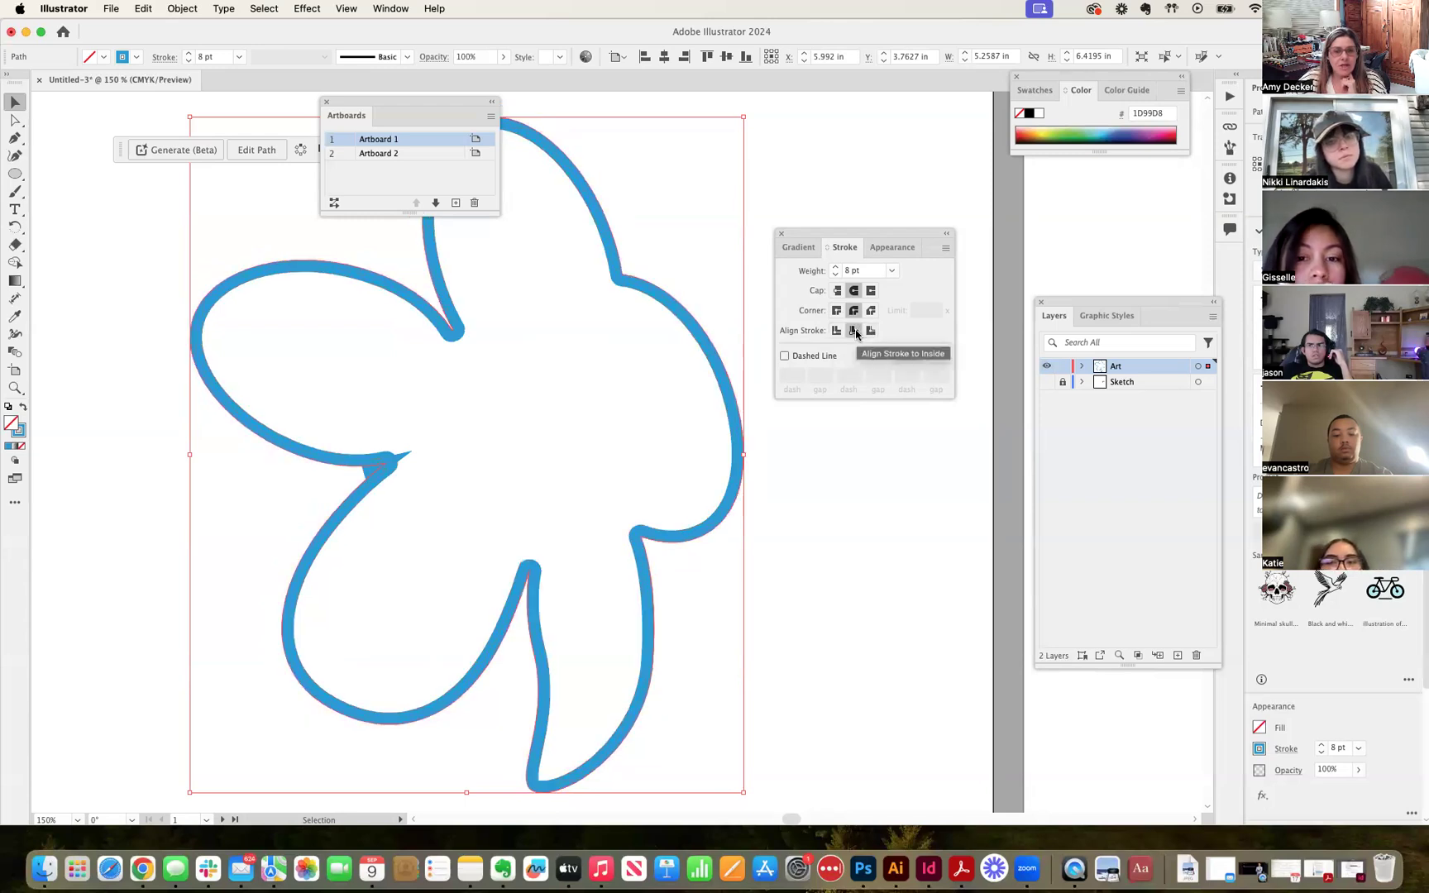
left_click(837, 330)
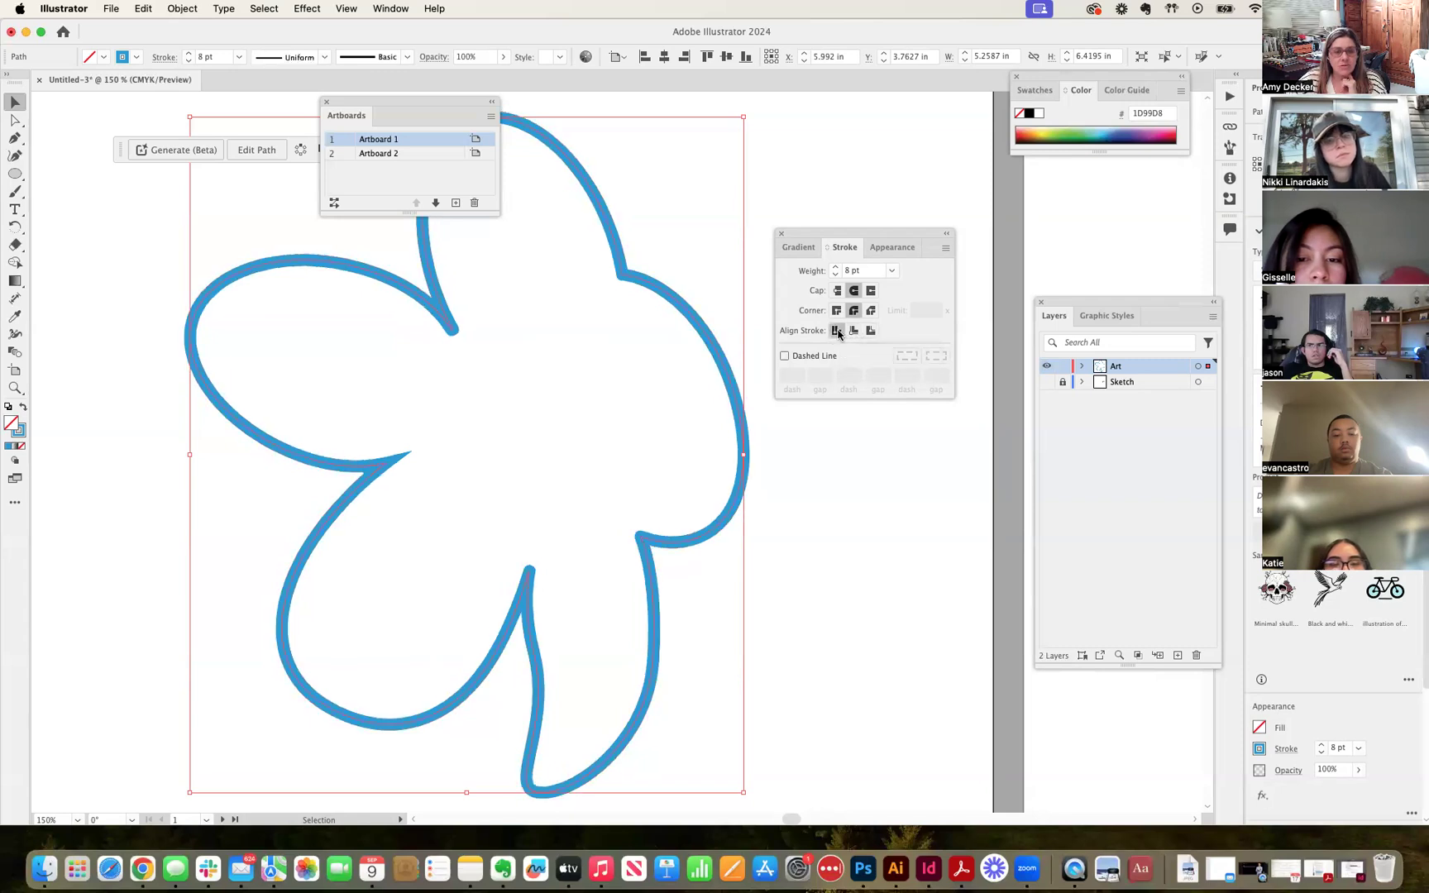
left_click(855, 331)
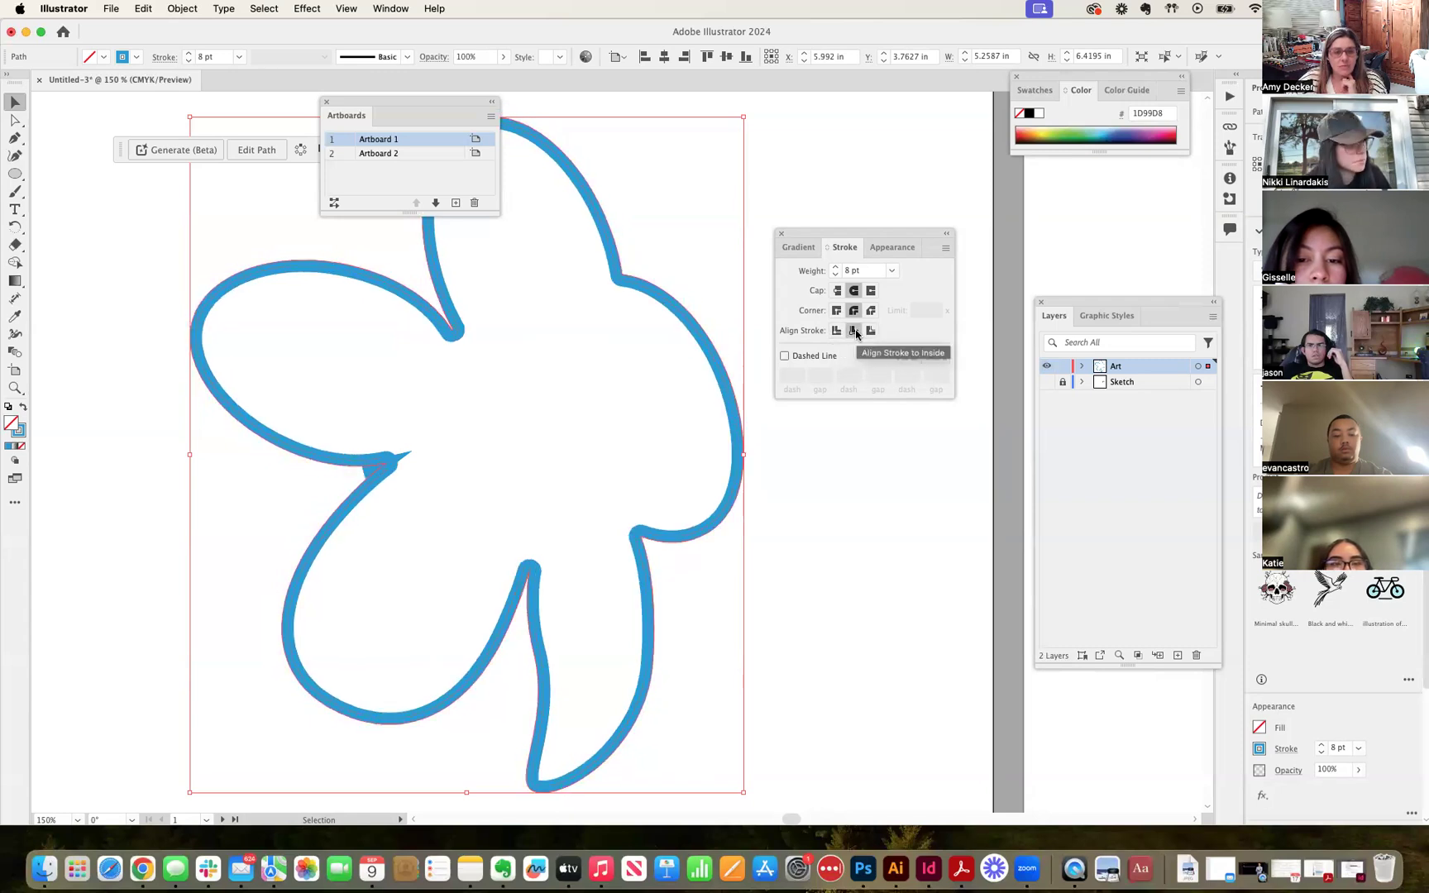
left_click(872, 330)
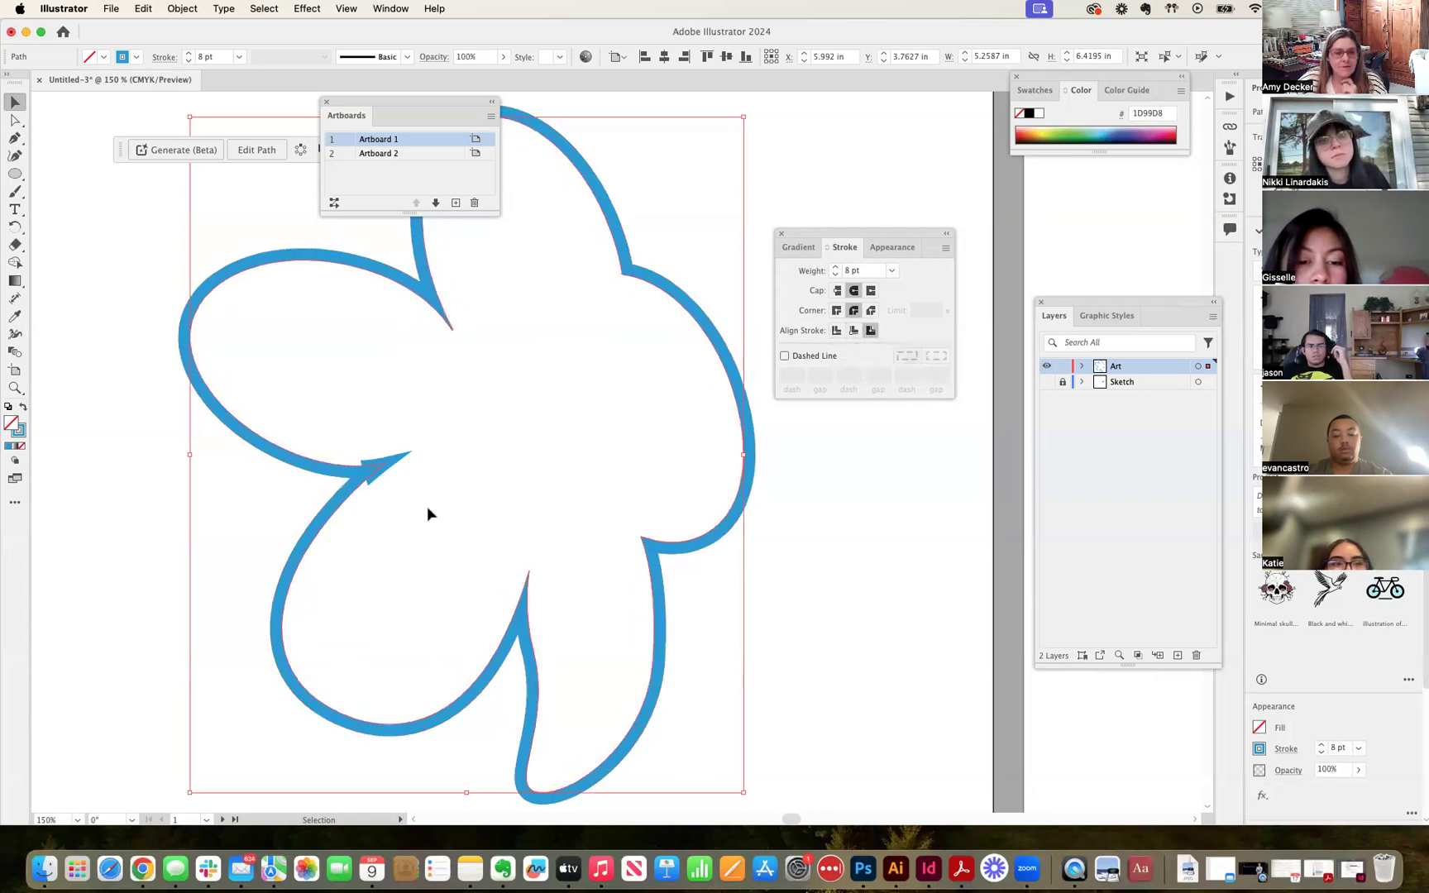
Move the flower outline off the stray triangular piece at the notch between the two left petals, and delete that piece.
scroll(377, 443, "up", 5)
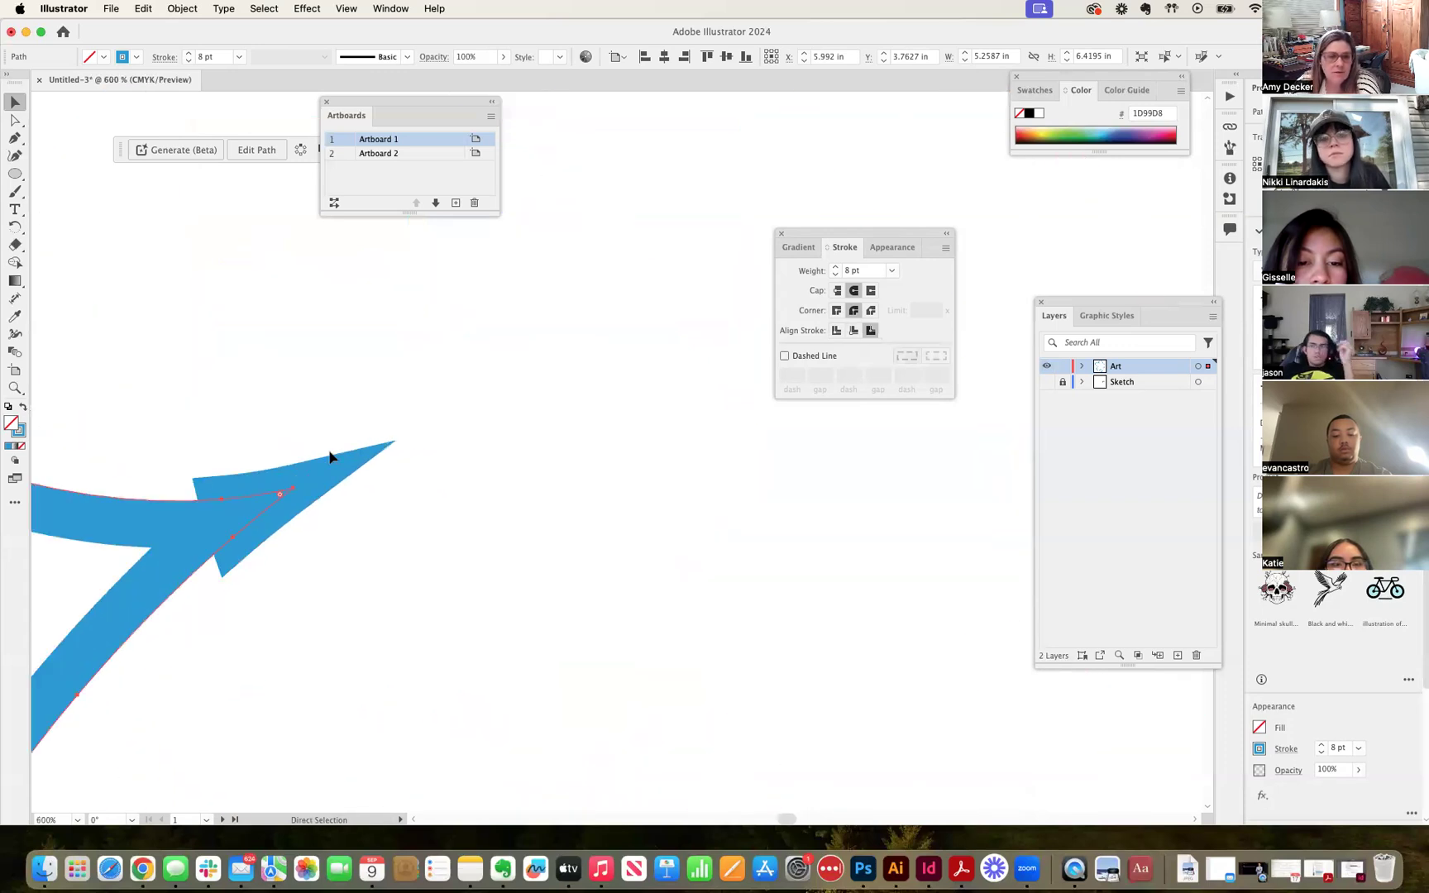
left_click(15, 120)
left_click(293, 459)
left_click(259, 524)
left_click_drag(258, 524, 137, 417)
left_click(243, 496)
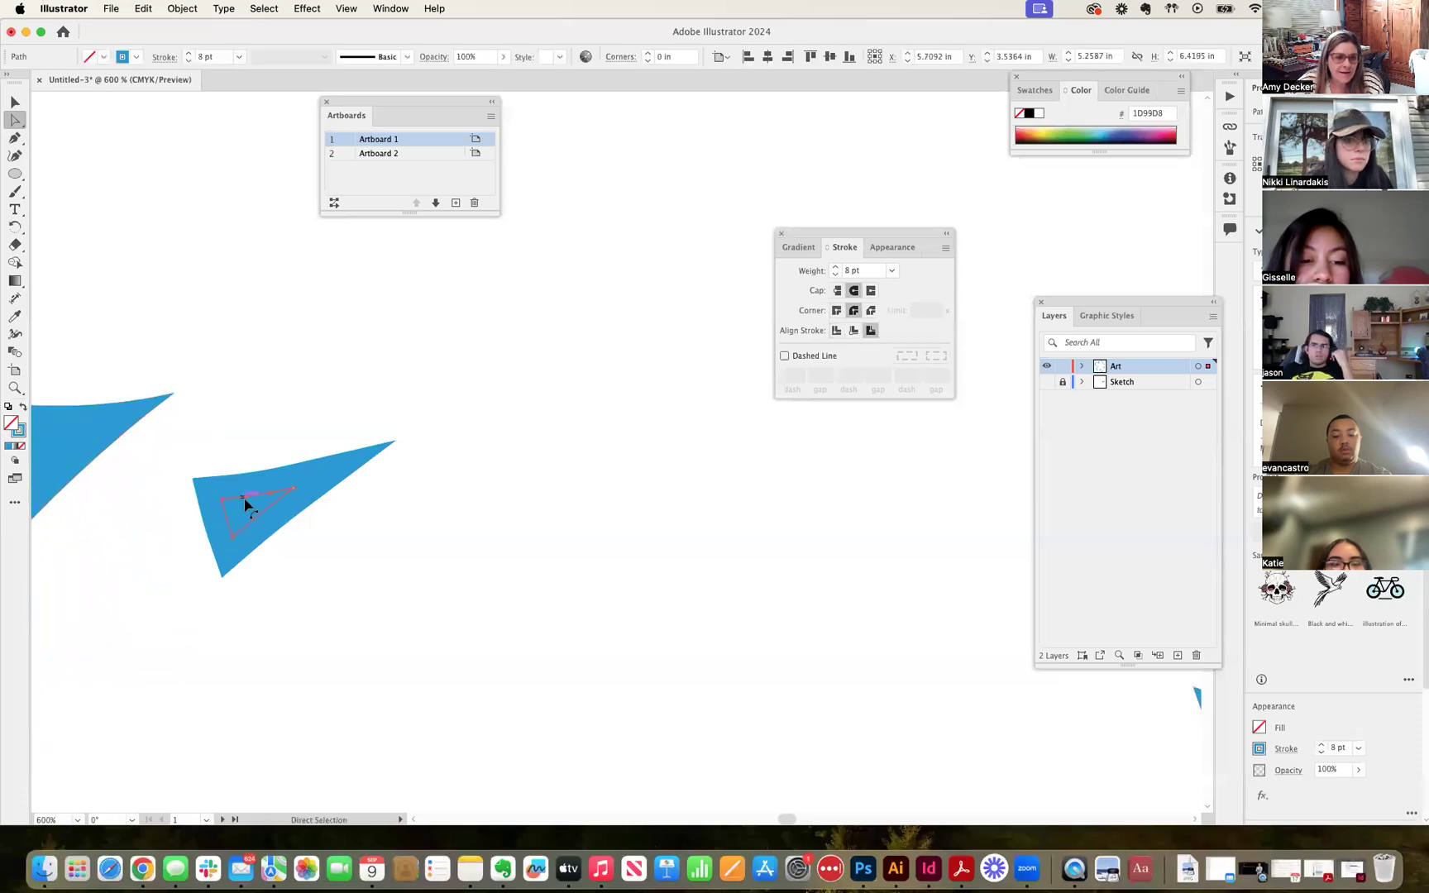
left_click_drag(244, 498, 250, 505)
left_click(252, 510)
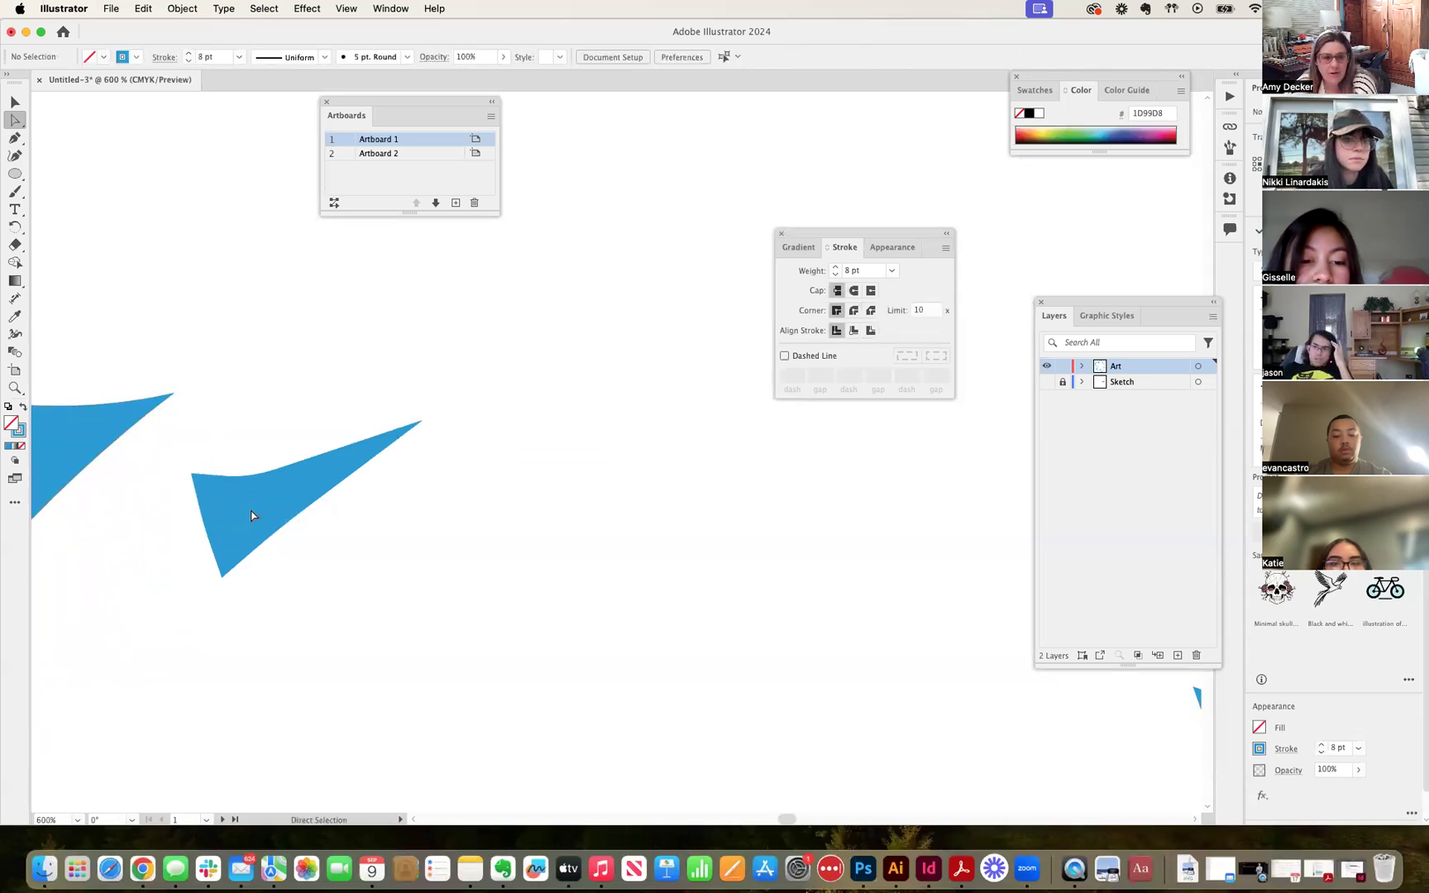
left_click(300, 526)
key("Delete")
key("Delete")
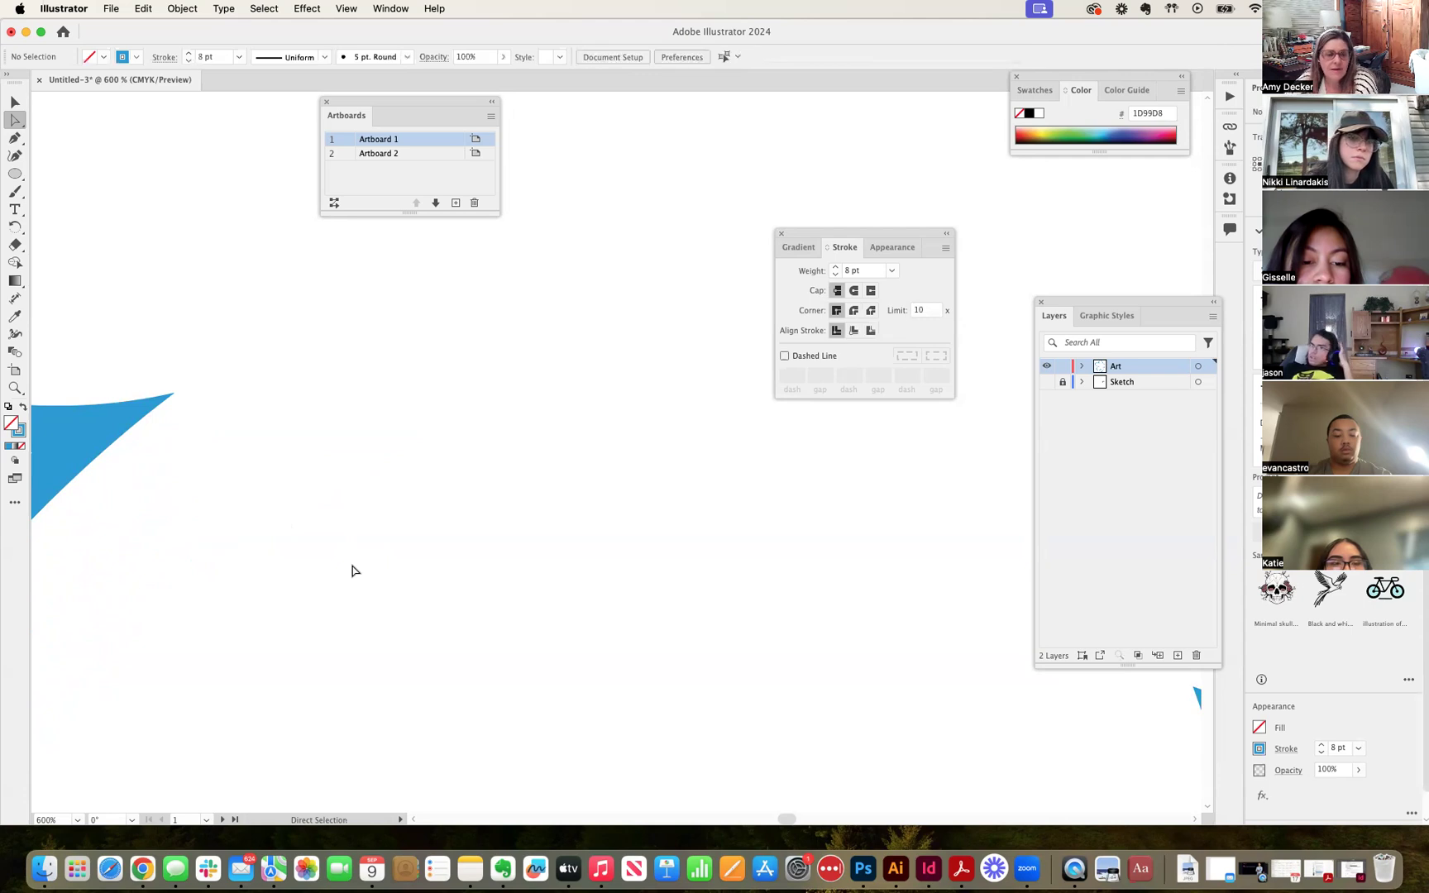
key("super+minus")
key("super+minus")
key("super+minus")
key("super+minus")
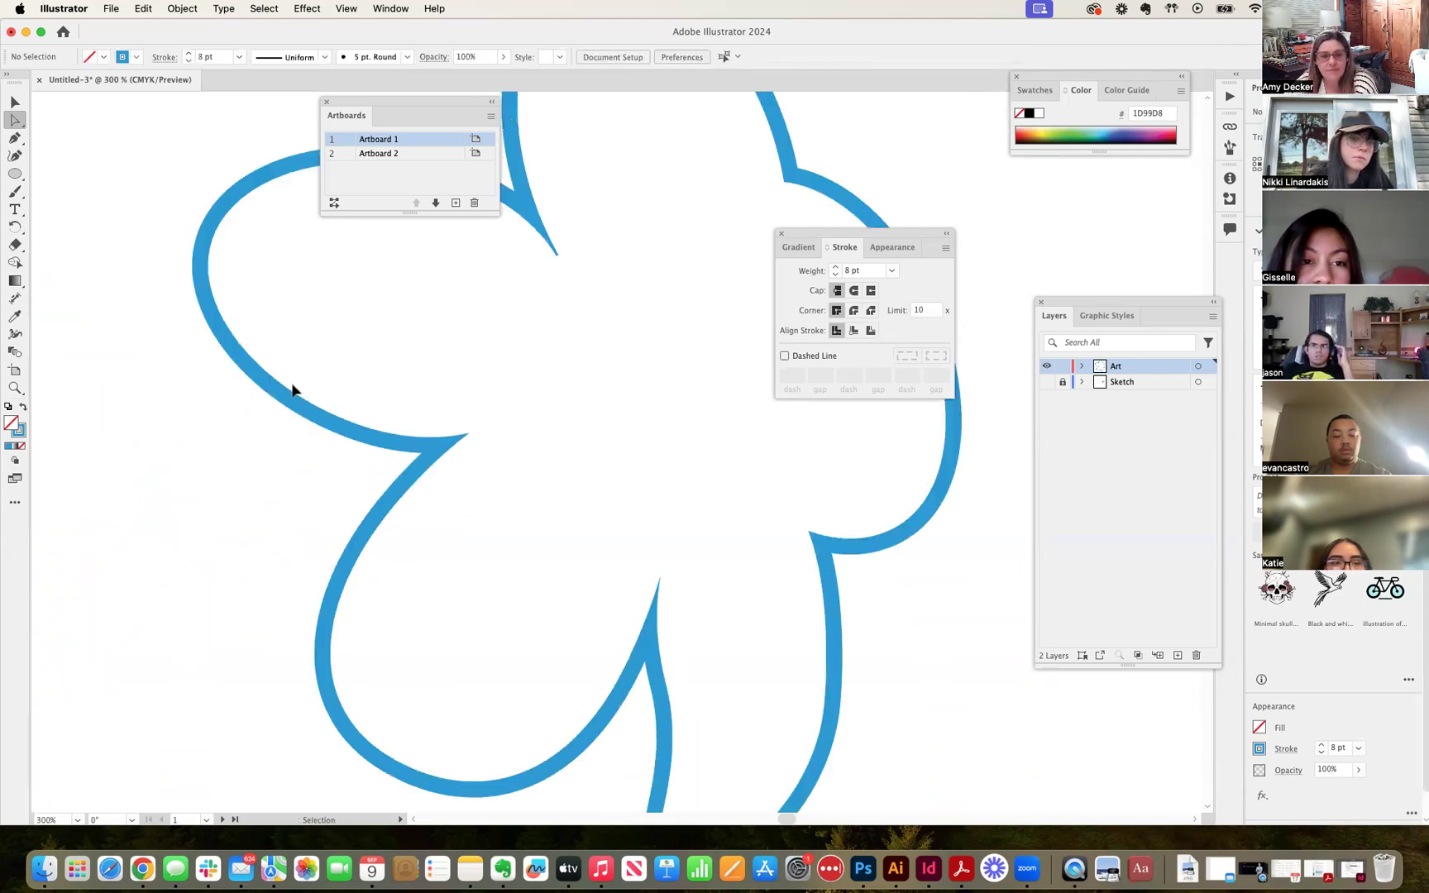
scroll(430, 388, "up", 3)
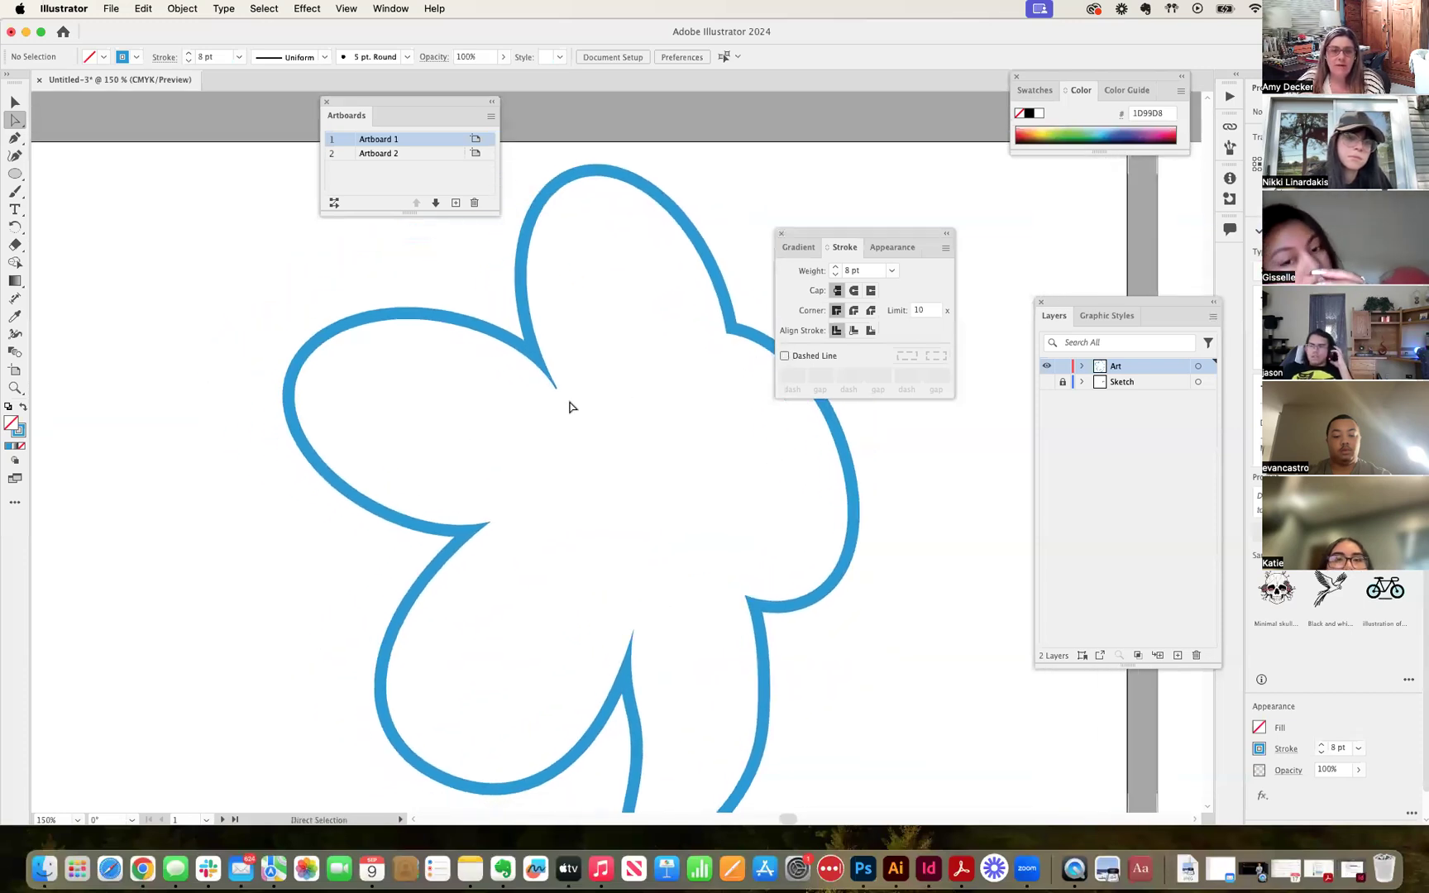
Try the inside and centre stroke alignments on the cleaned flower outline, and return it to outside alignment.
left_click(15, 102)
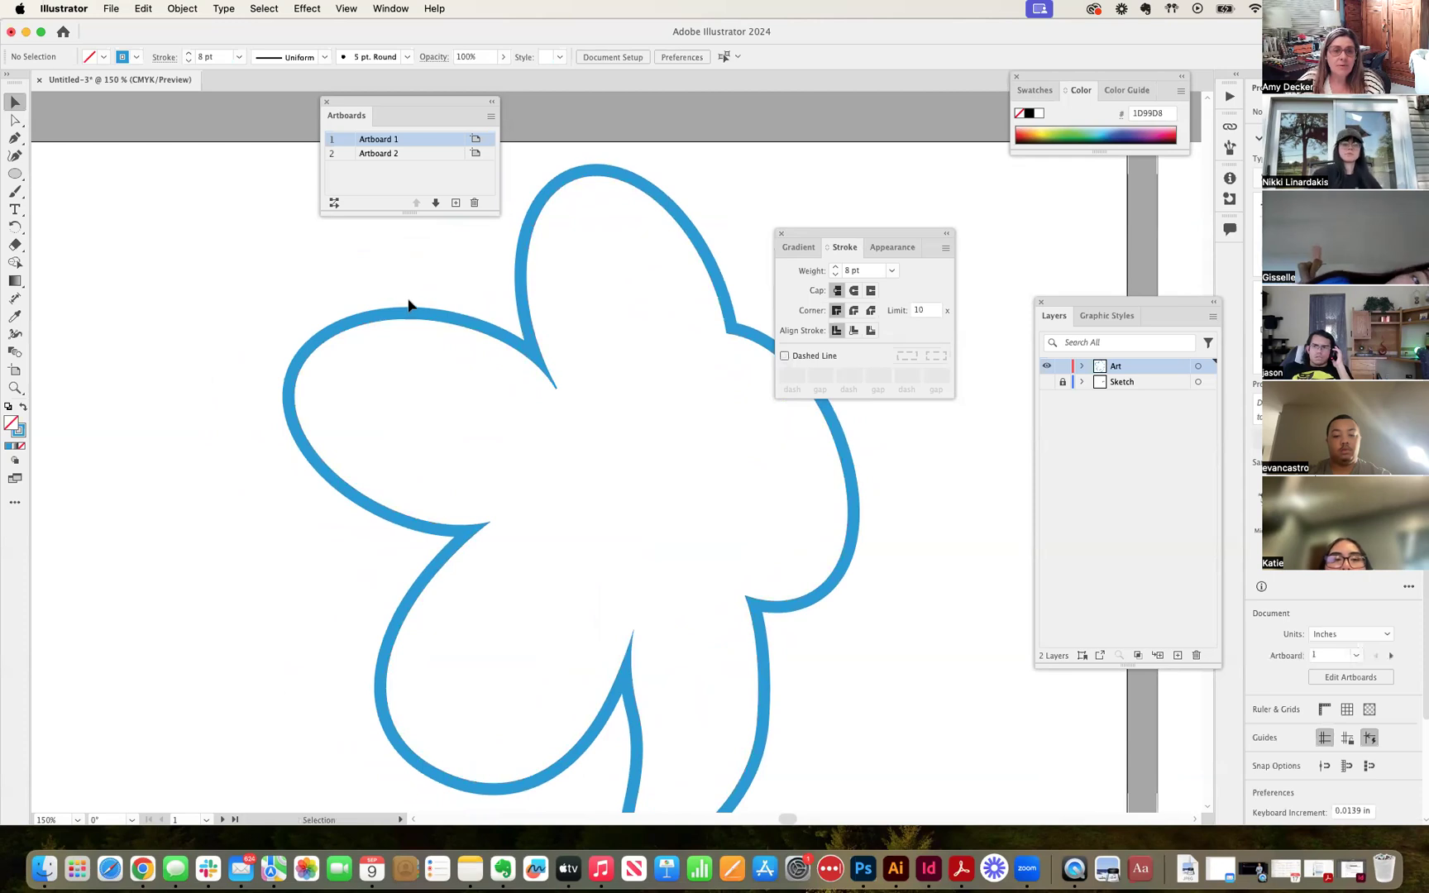
left_click(408, 307)
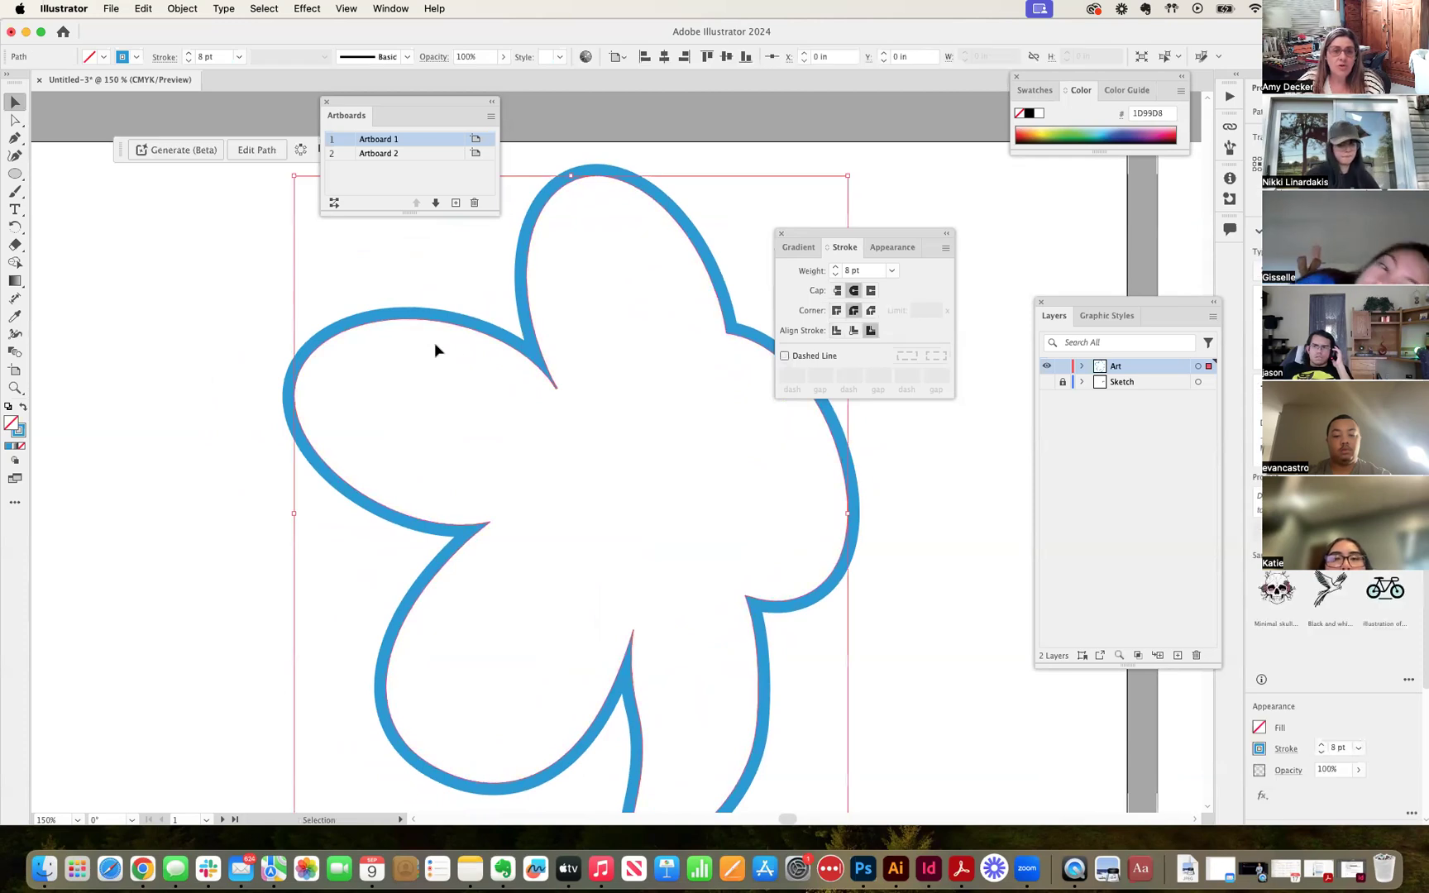
left_click(853, 333)
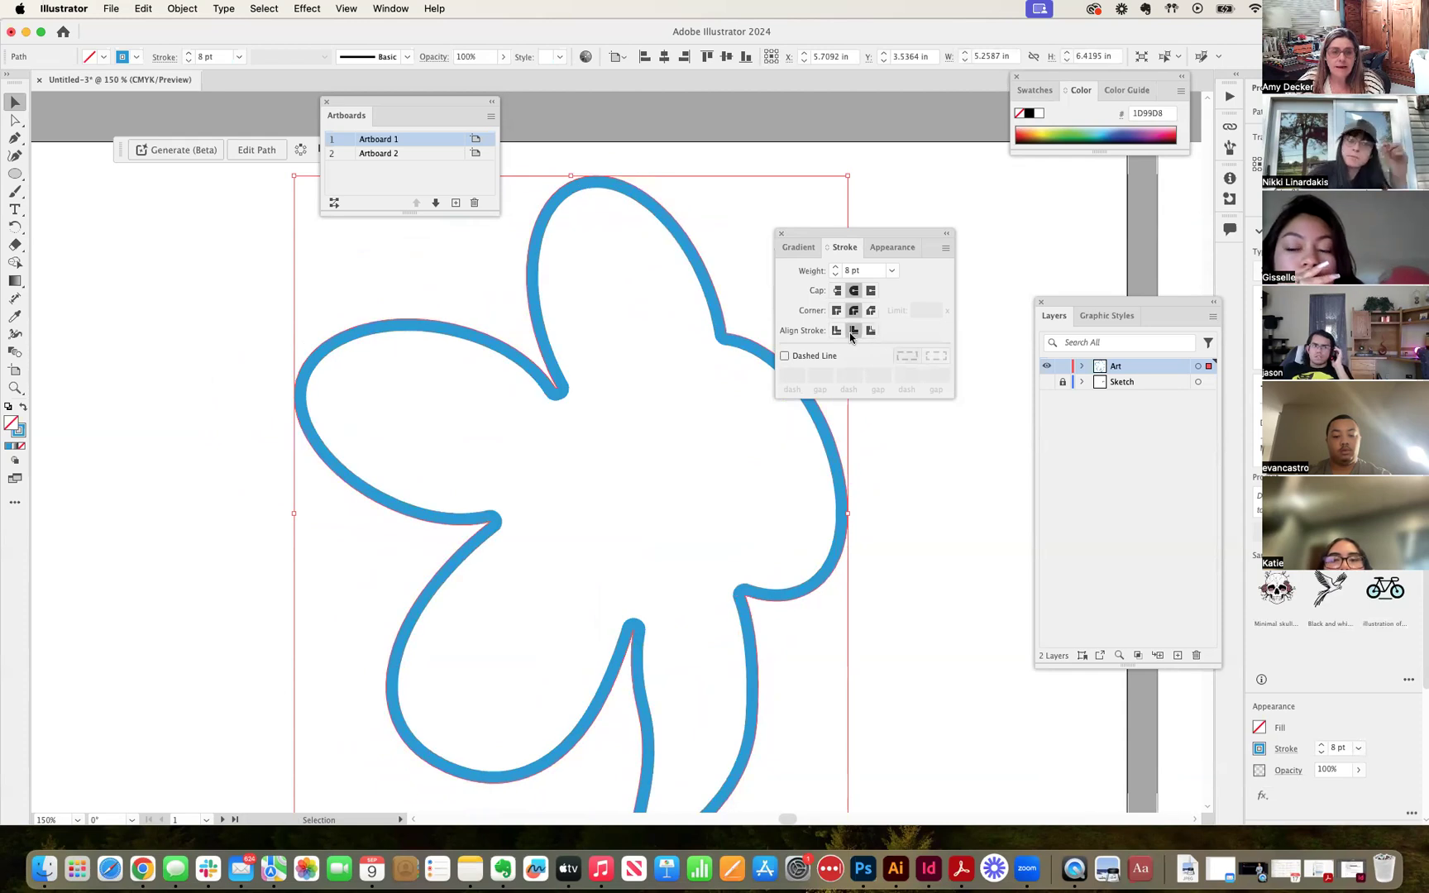
left_click(838, 331)
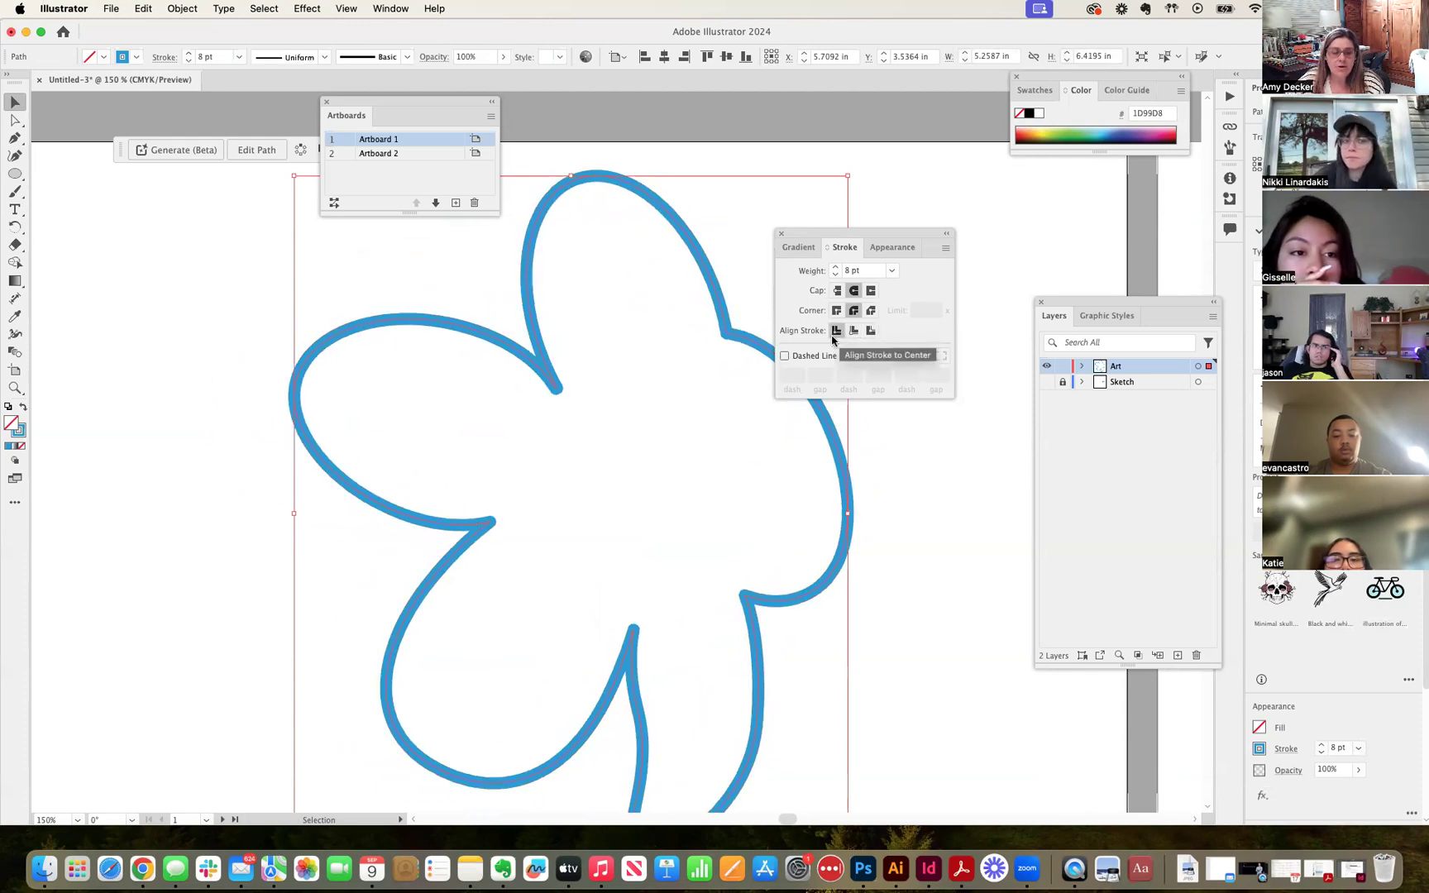
left_click(627, 480)
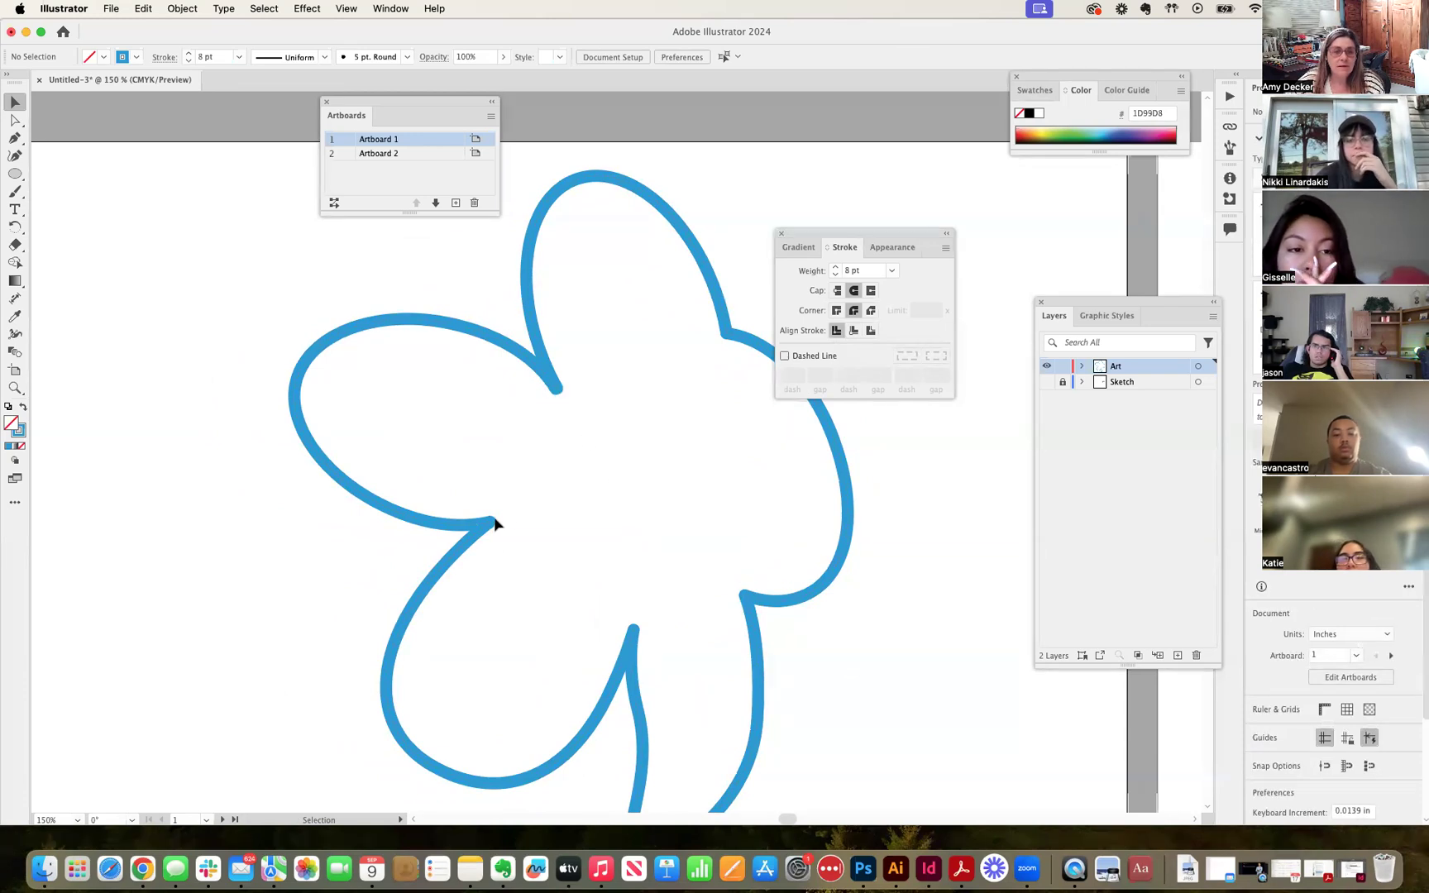
left_click(870, 330)
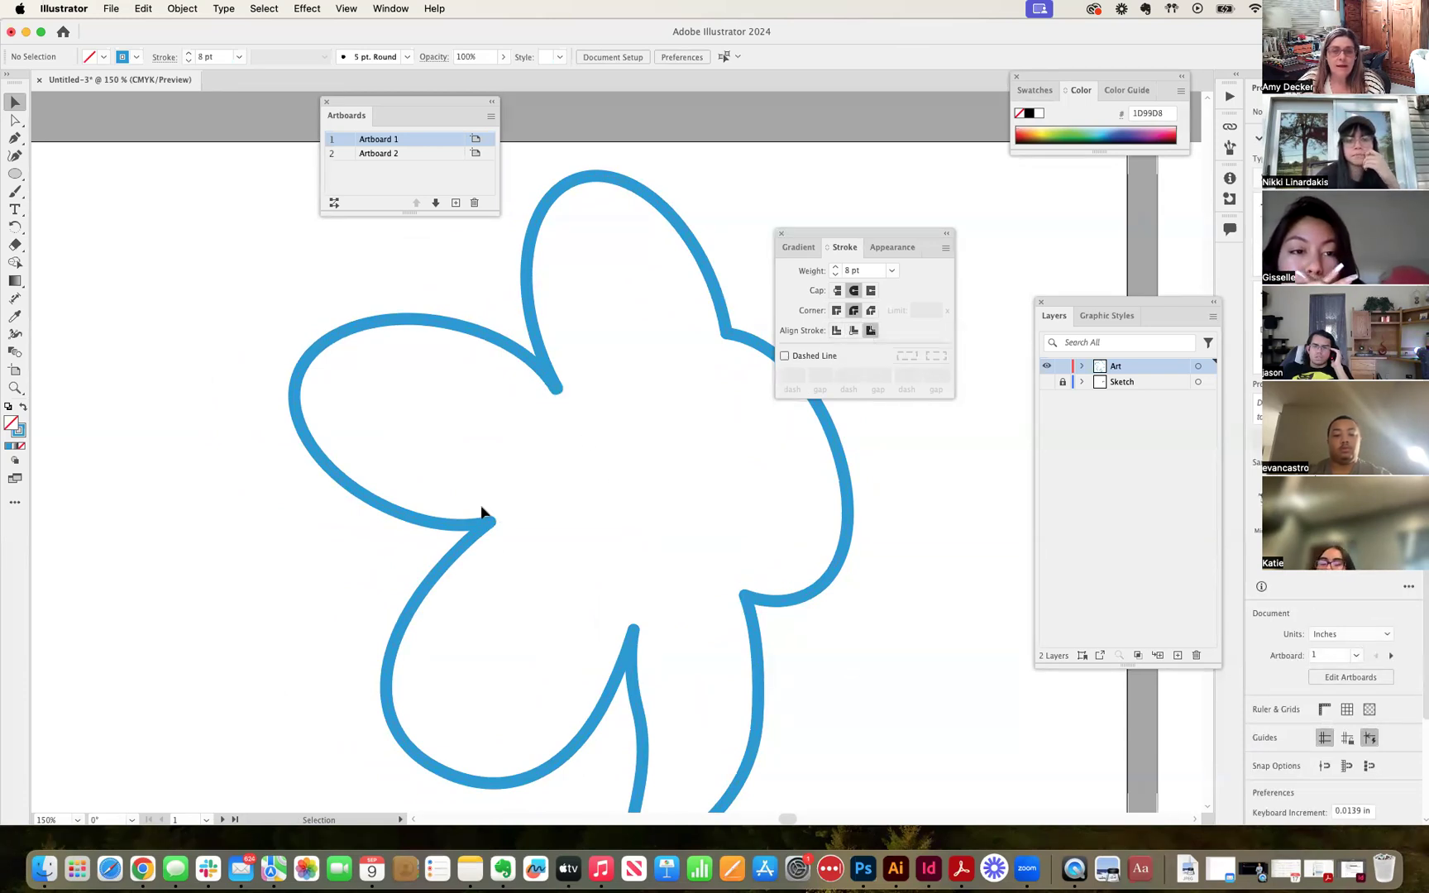
left_click(427, 528)
left_click(870, 330)
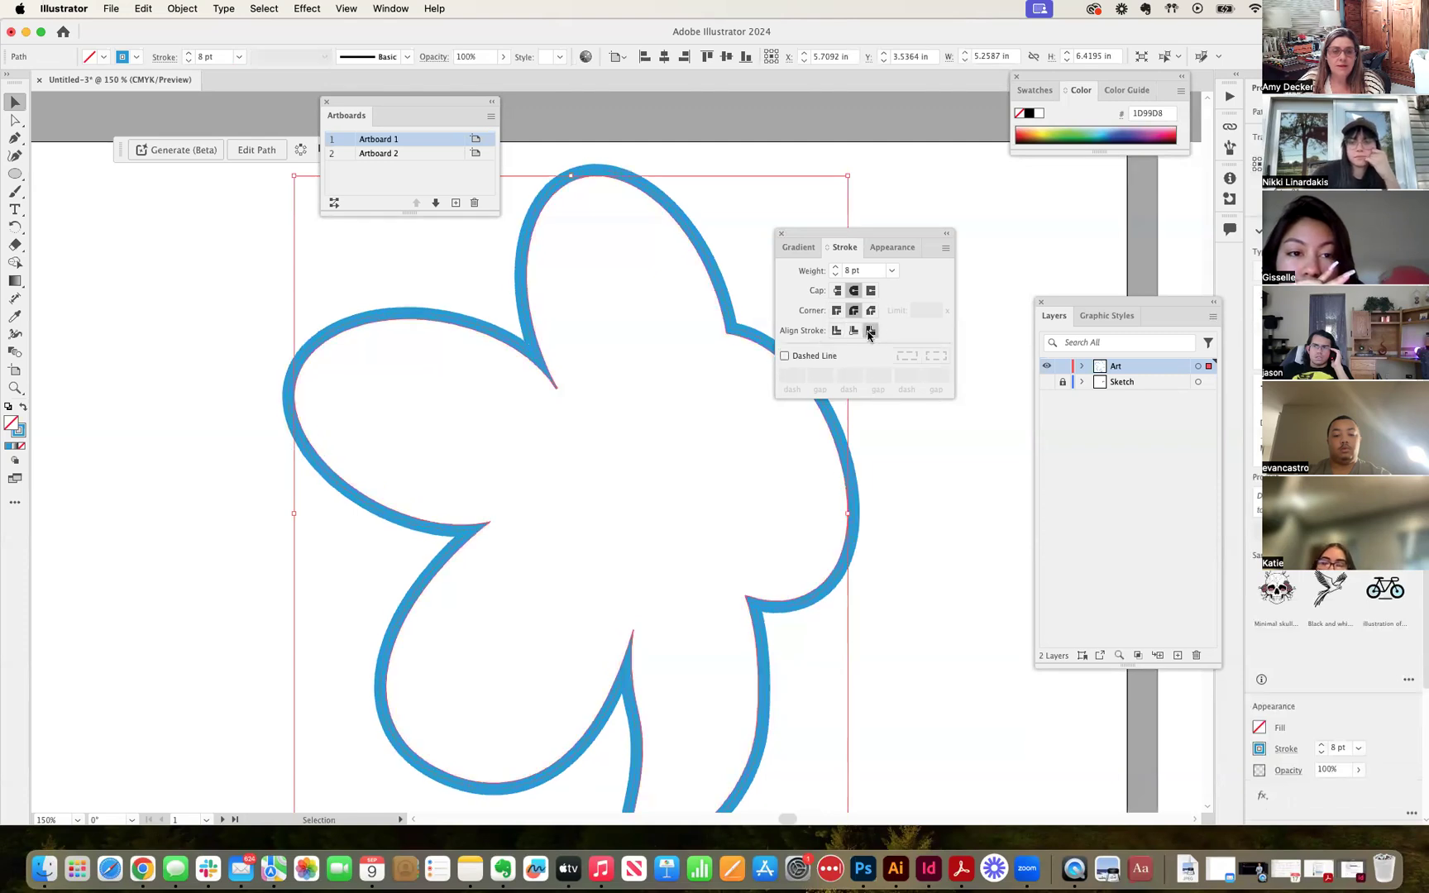
left_click(642, 494)
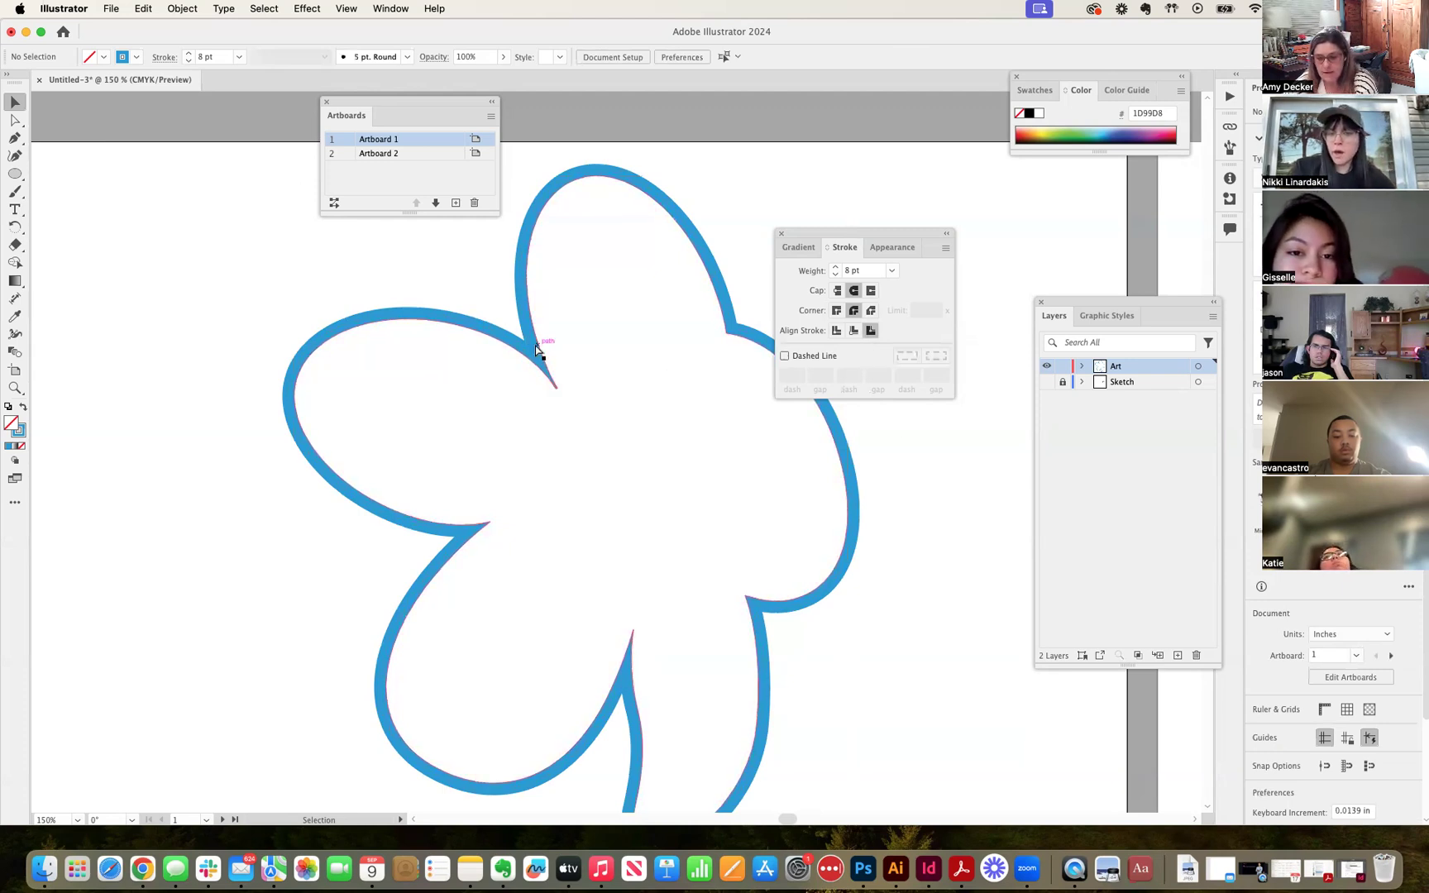
Show the Sketch layer and move the merged flower outline back over the sketched flower.
key("super+minus")
left_click_drag(828, 519, 753, 511)
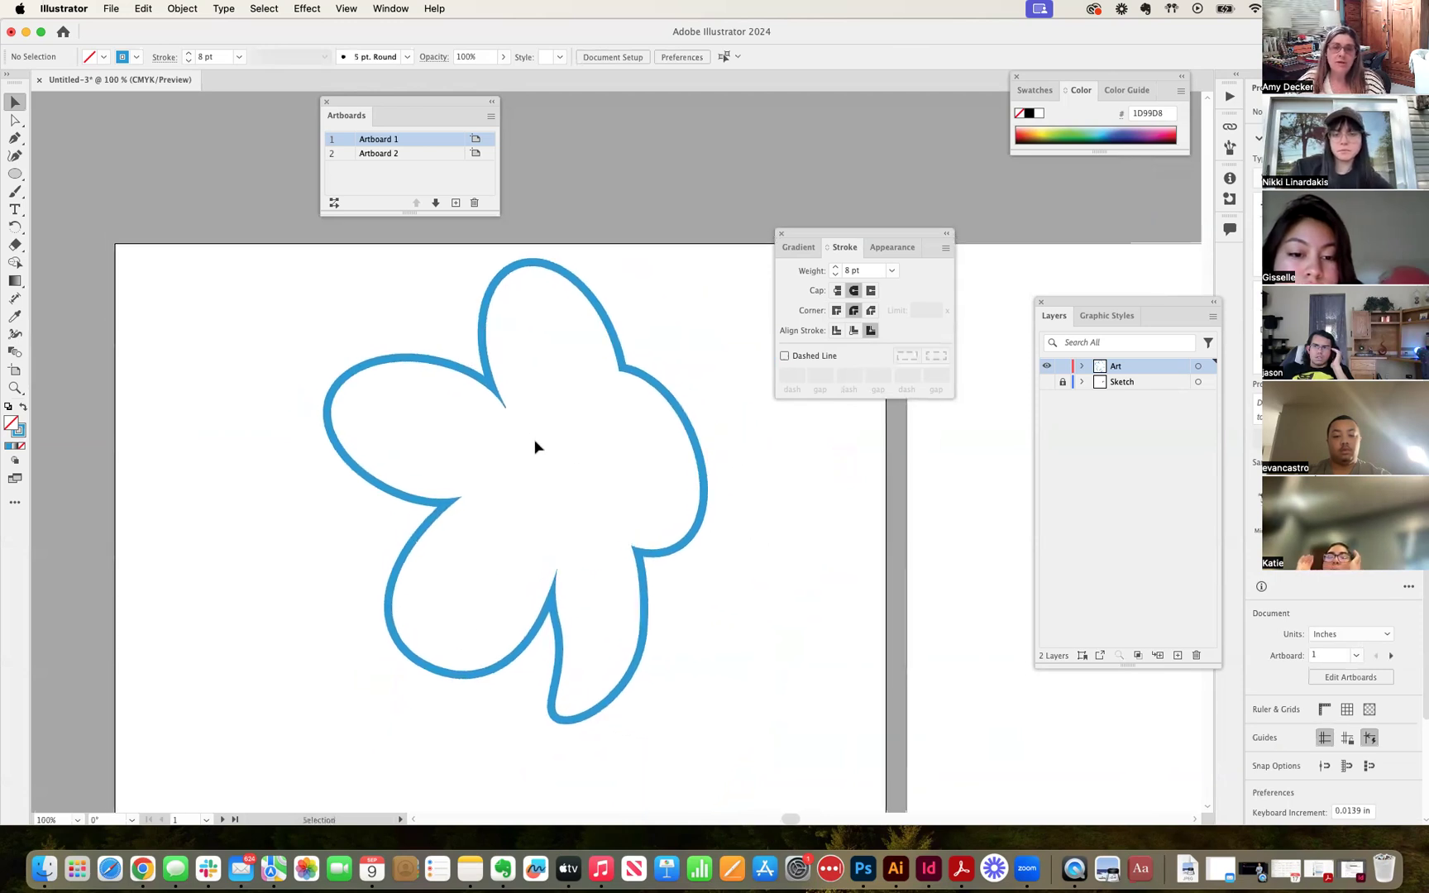
left_click(1047, 383)
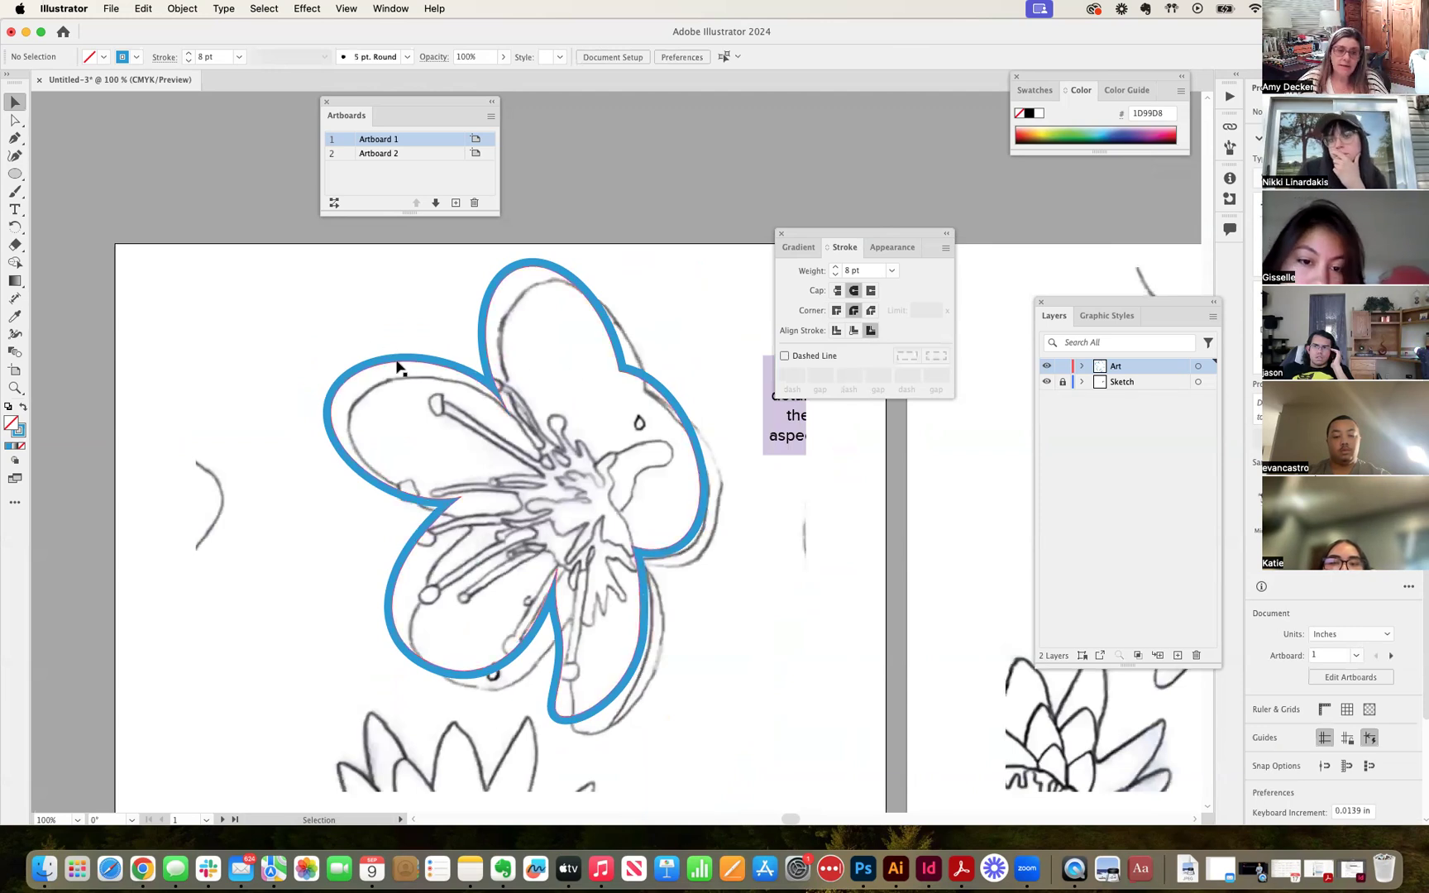
left_click_drag(397, 363, 417, 382)
left_click(823, 568)
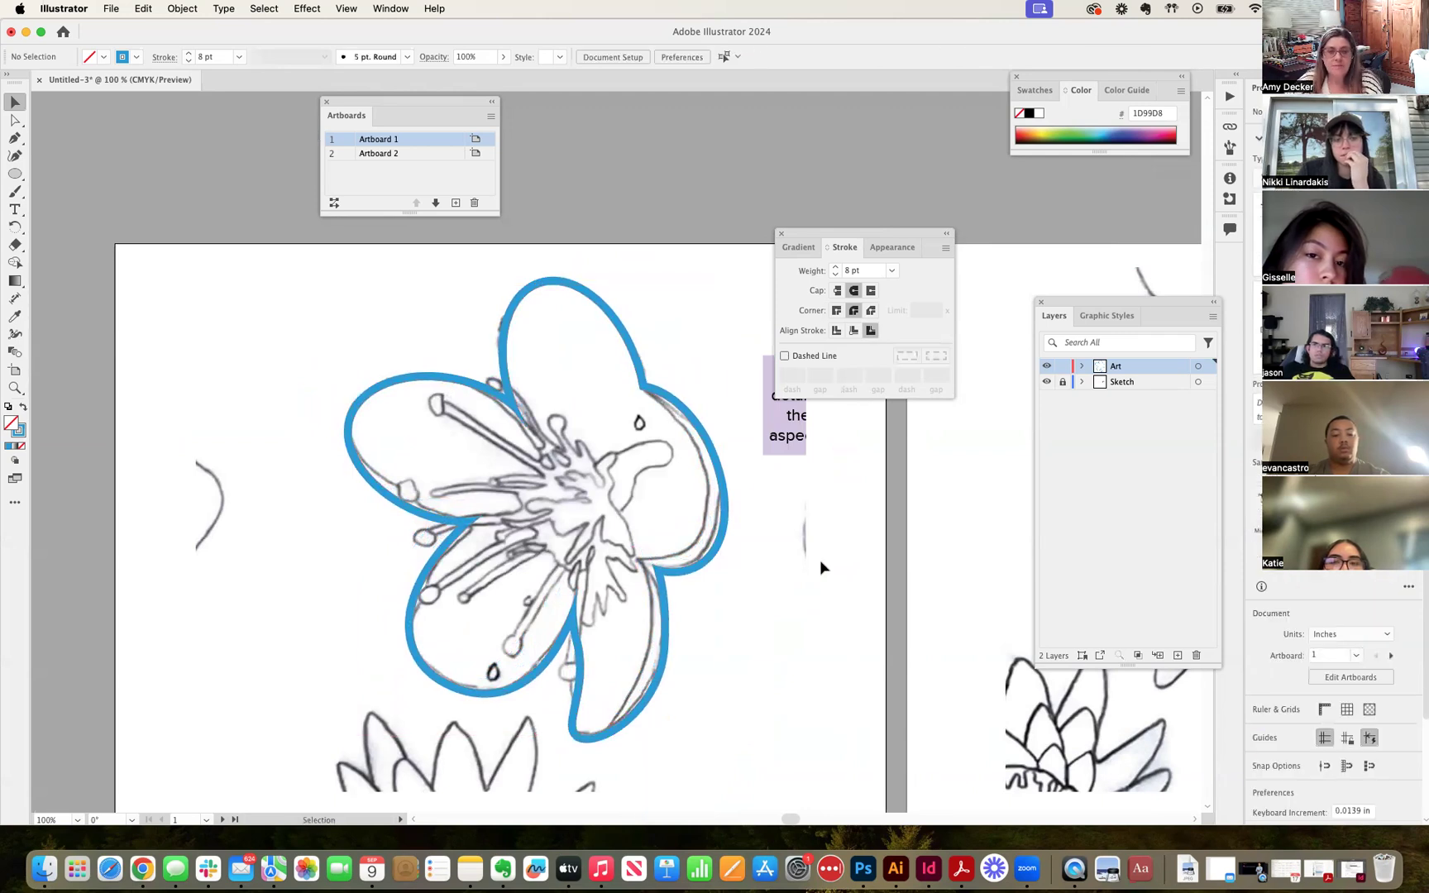
Move the stroke settings aside and shift the merged flower outline off the sketch to about X 12.25 in, Y 4.08 in.
left_click_drag(843, 237, 1023, 240)
mouse_move(828, 475)
left_mouse_down()
mouse_move(632, 369)
mouse_move(469, 469)
mouse_move(377, 504)
mouse_move(532, 466)
mouse_move(691, 468)
left_mouse_up()
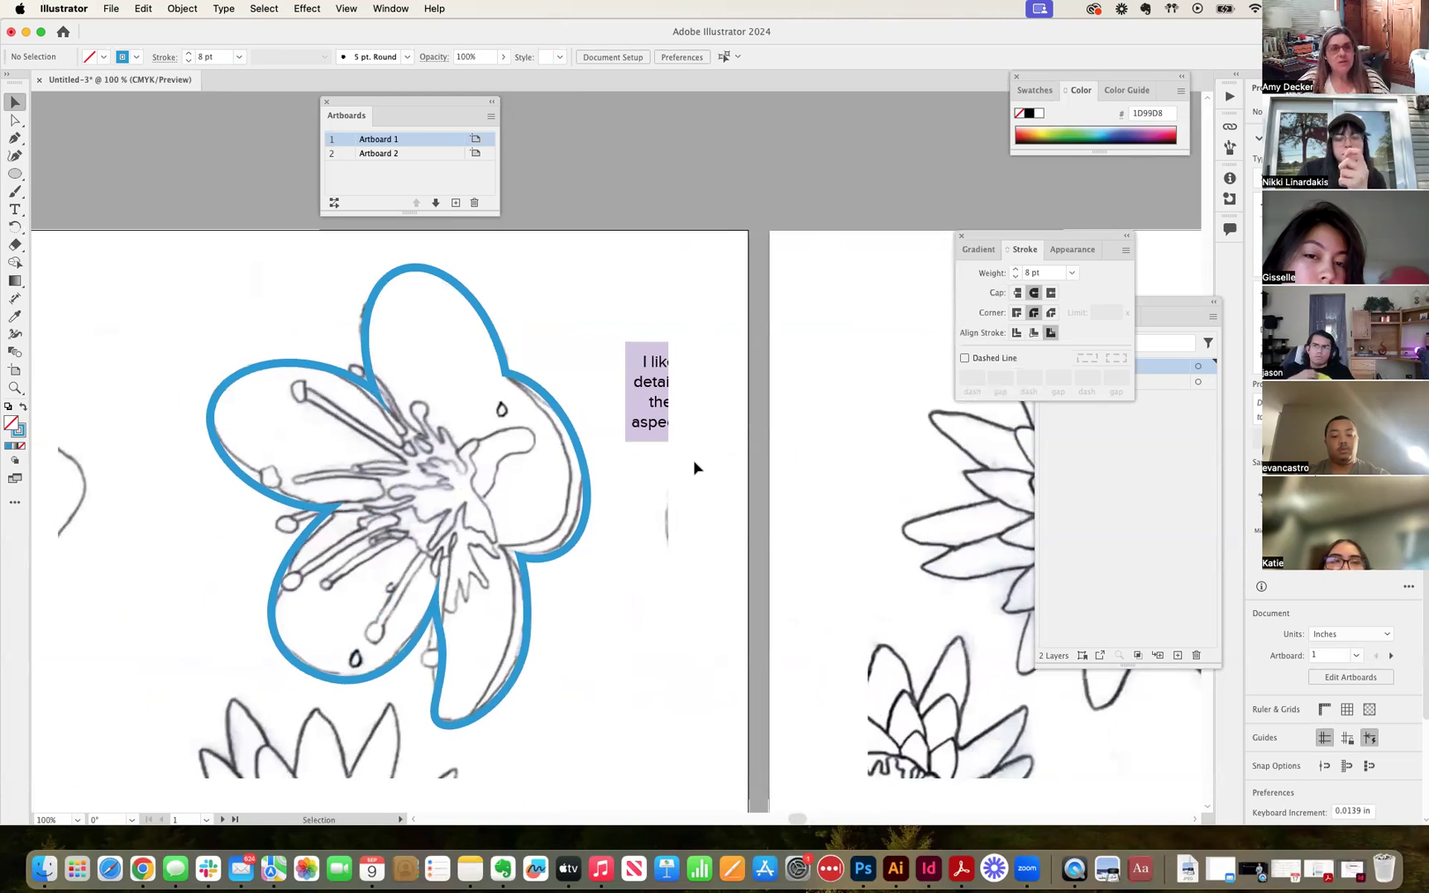
mouse_move(494, 339)
left_mouse_down()
mouse_move(219, 332)
mouse_move(526, 333)
mouse_move(465, 322)
mouse_move(637, 310)
mouse_move(485, 331)
mouse_move(526, 339)
mouse_move(493, 345)
left_mouse_up()
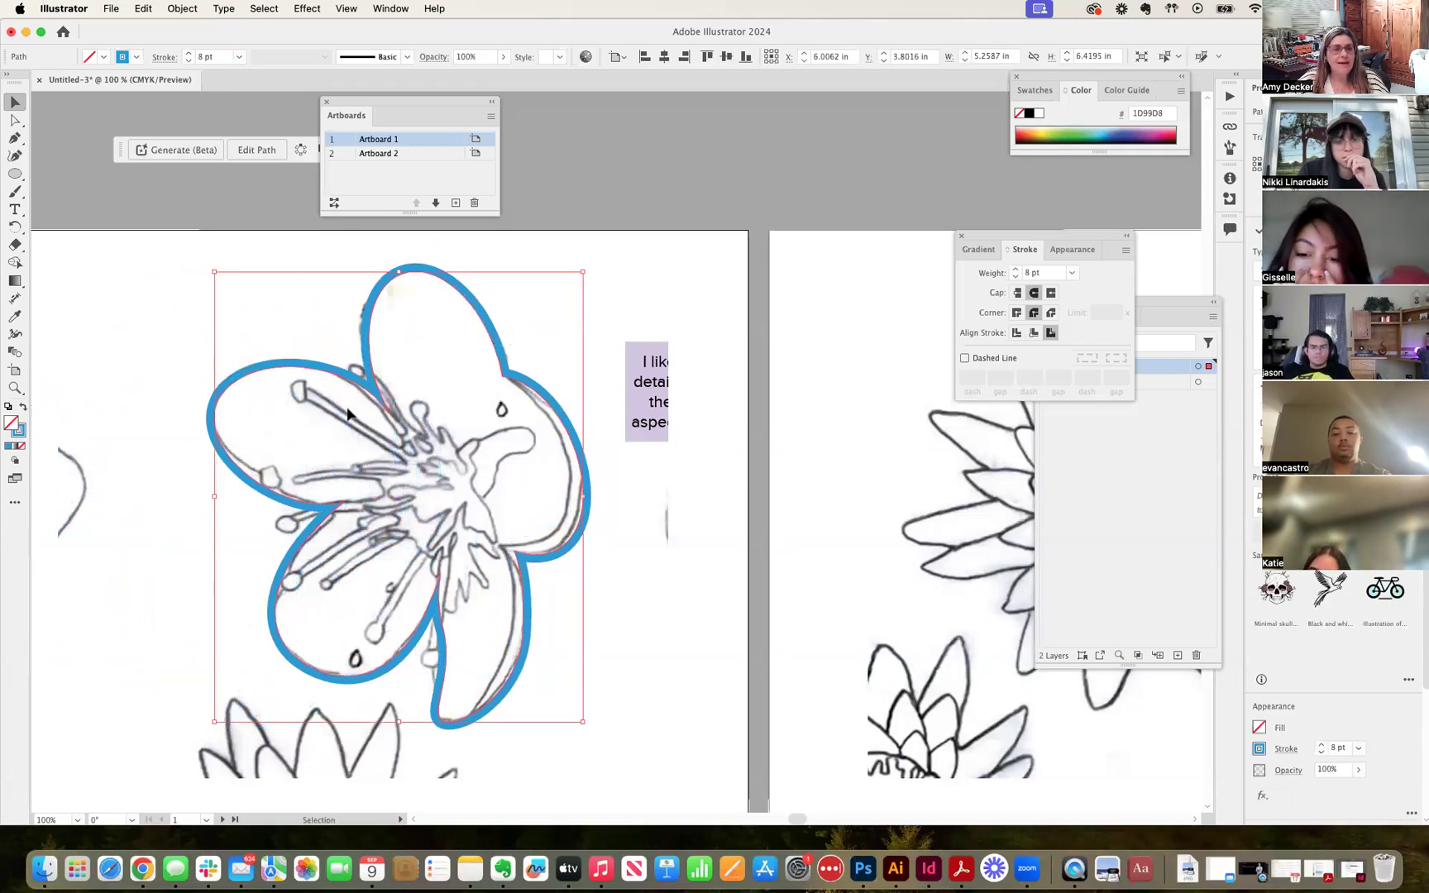
left_click_drag(449, 287, 868, 316)
left_click_drag(395, 280, 834, 301)
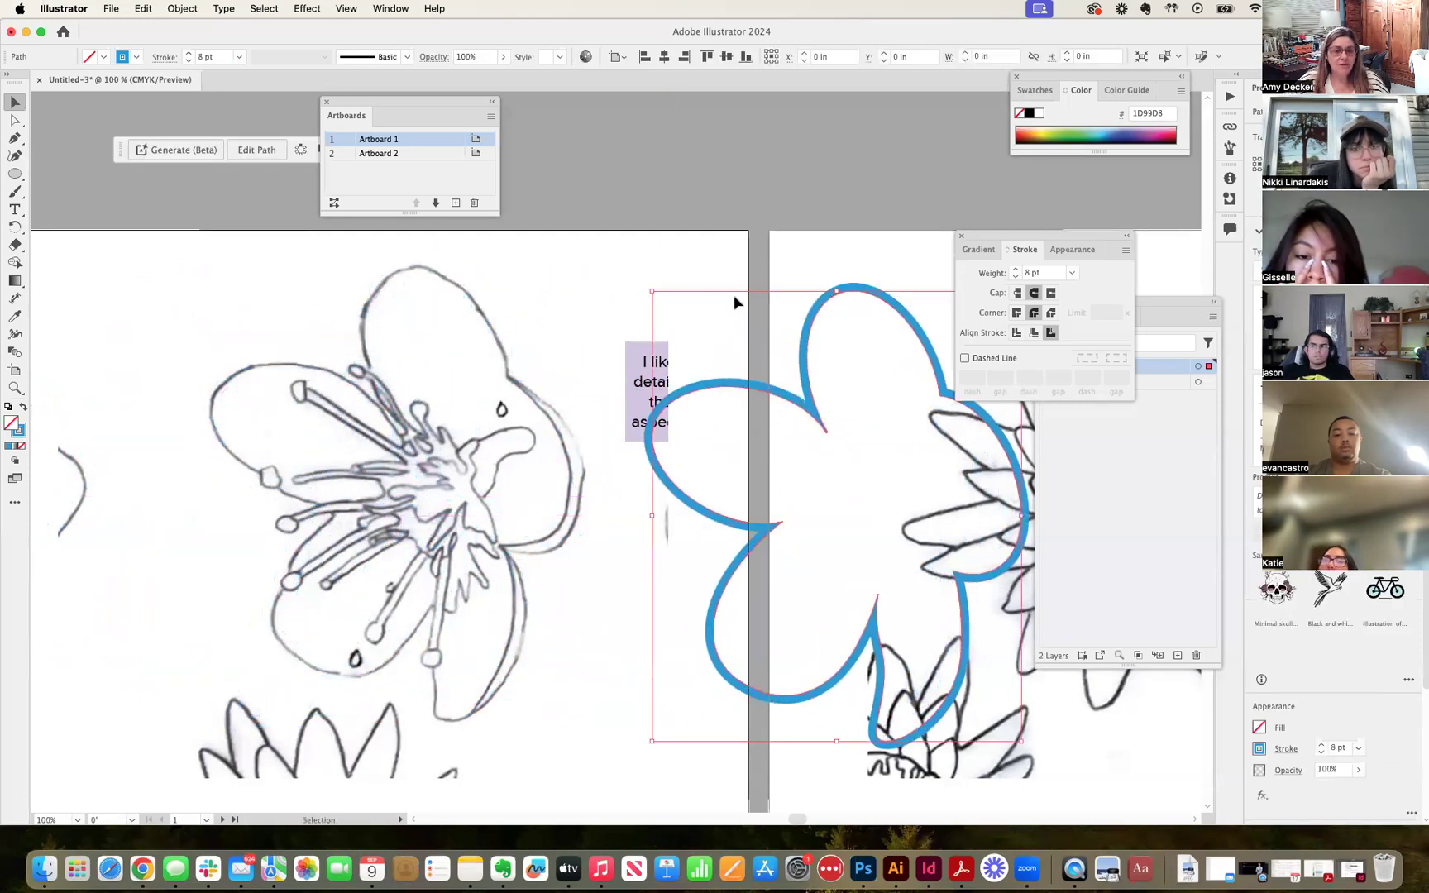
Trace the sketched flower's top and right petals as one continuous Pen path, starting at the notch between the top and left petals.
left_click(15, 139)
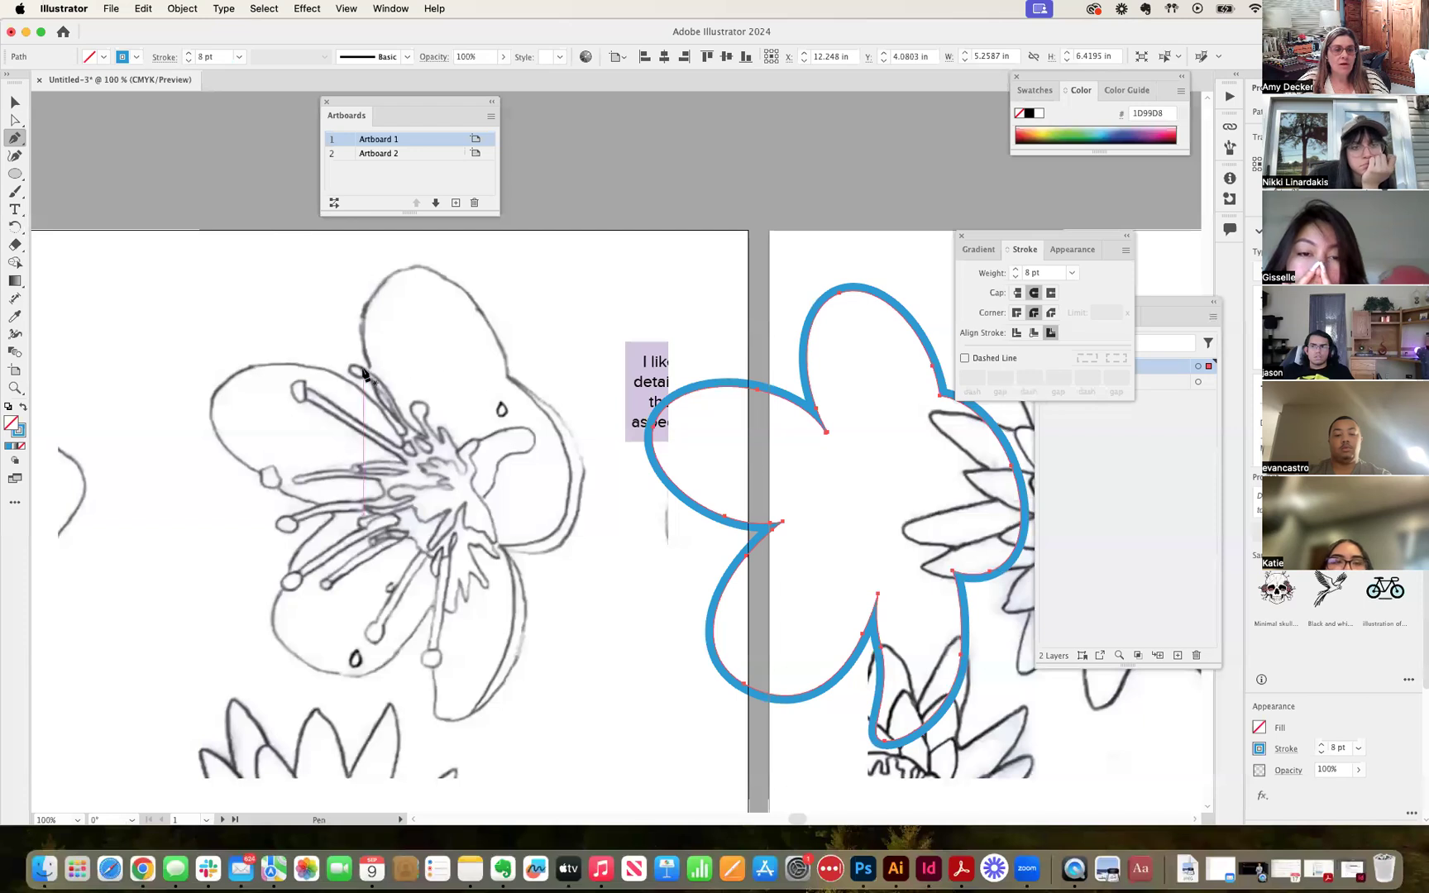
left_click_drag(369, 370, 464, 270)
left_click_drag(507, 374, 502, 410)
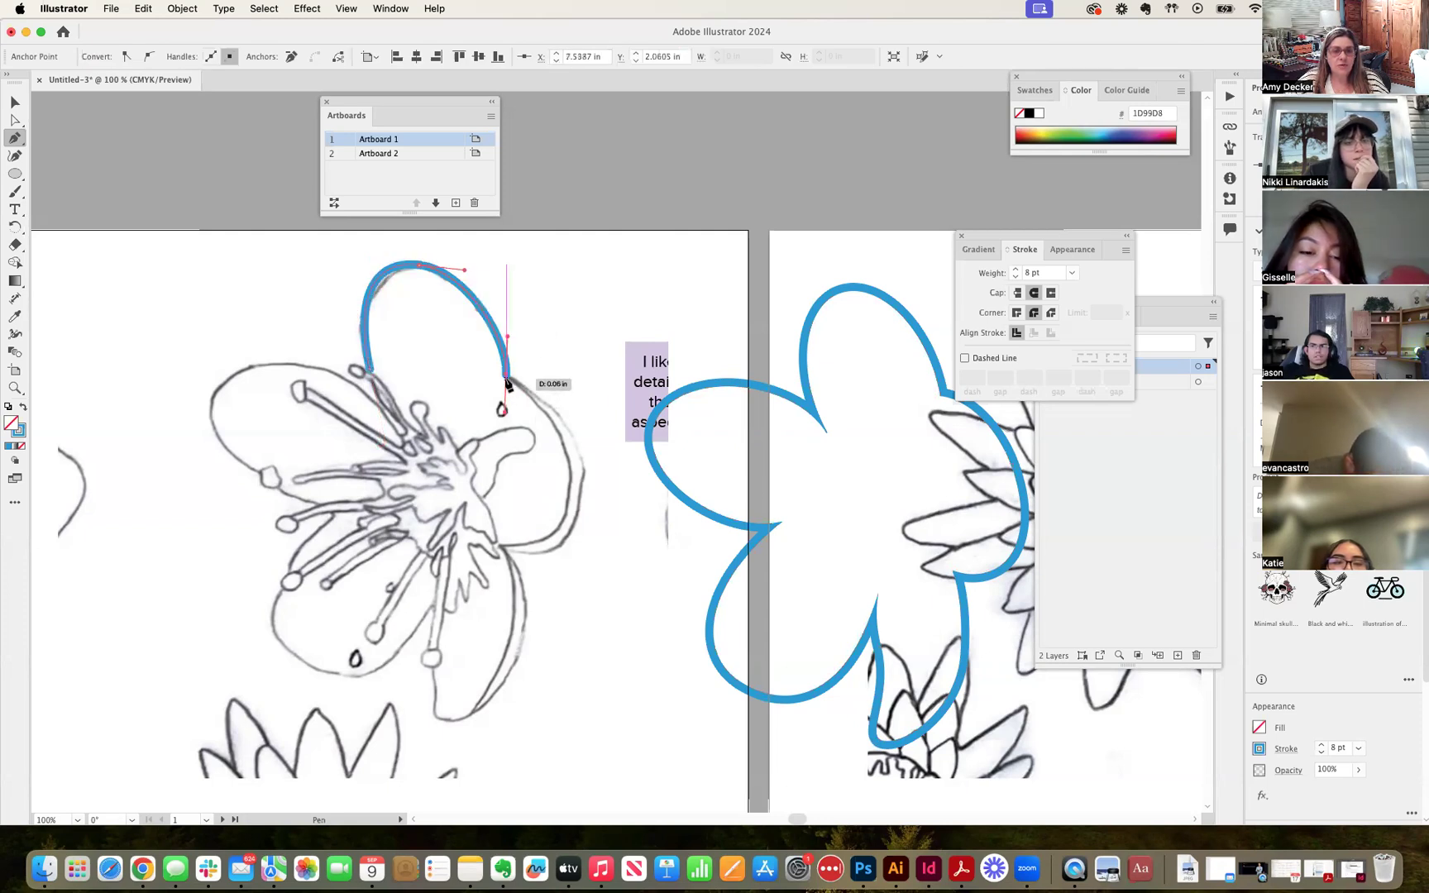
left_click(507, 376)
left_click_drag(581, 488, 575, 576)
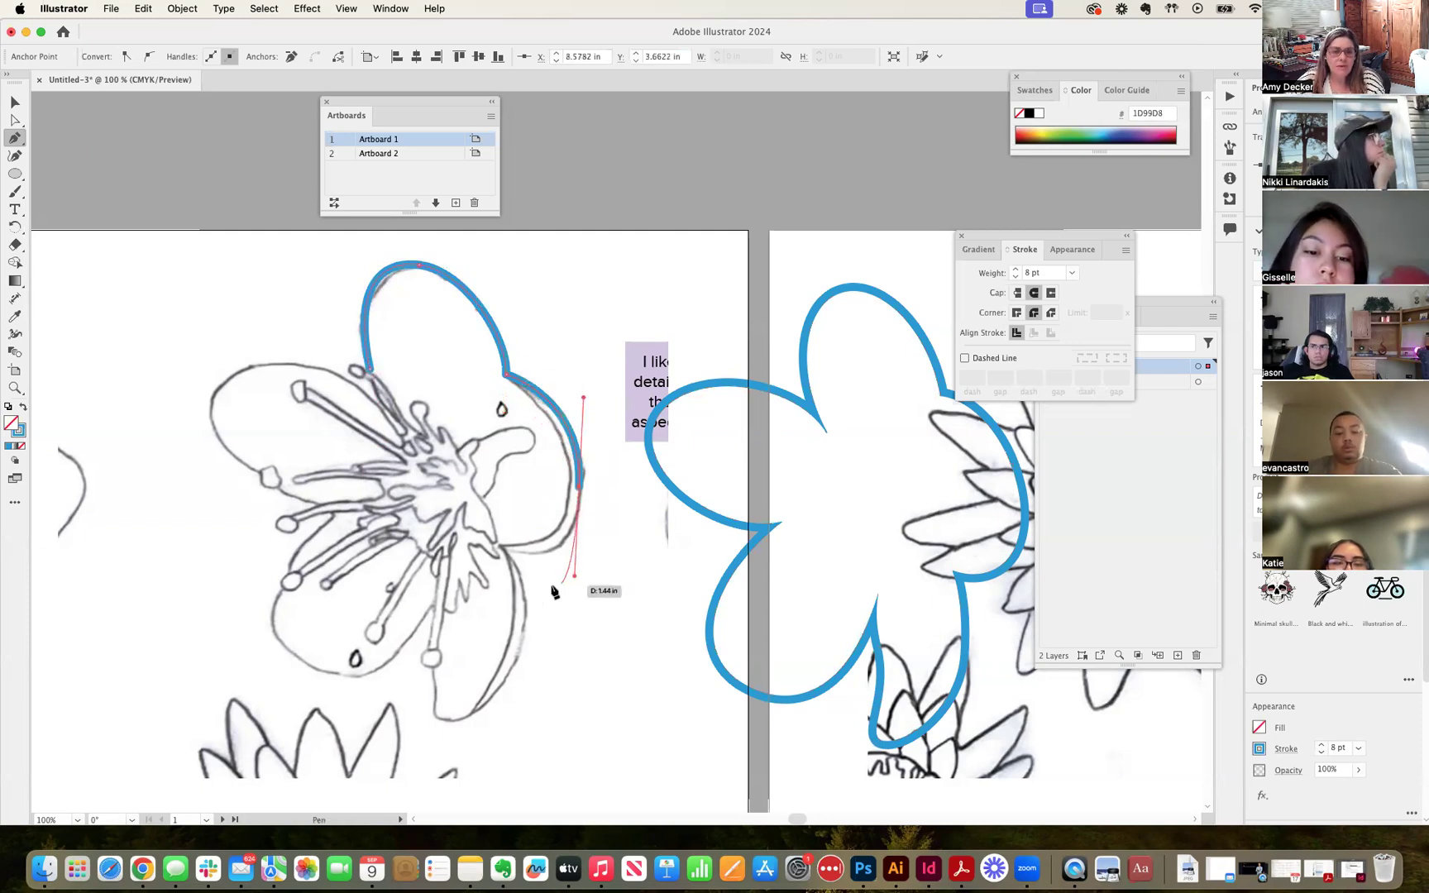
left_click(501, 549)
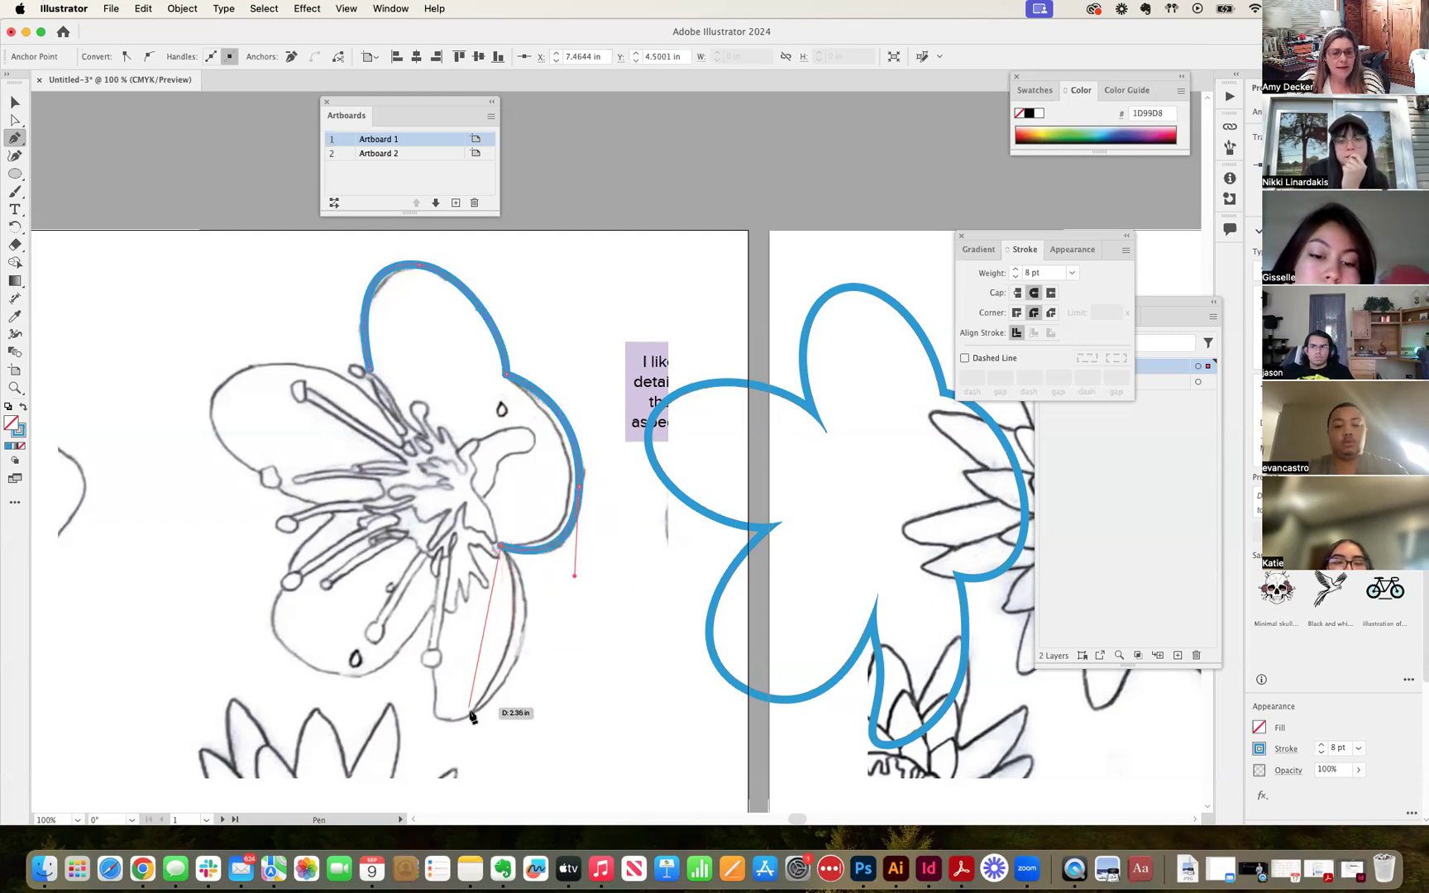
Continue the Pen path around the flower's two lower petals up to the notch below the left petal.
mouse_move(473, 714)
left_mouse_down()
mouse_move(420, 717)
mouse_move(376, 766)
mouse_move(377, 797)
left_mouse_up()
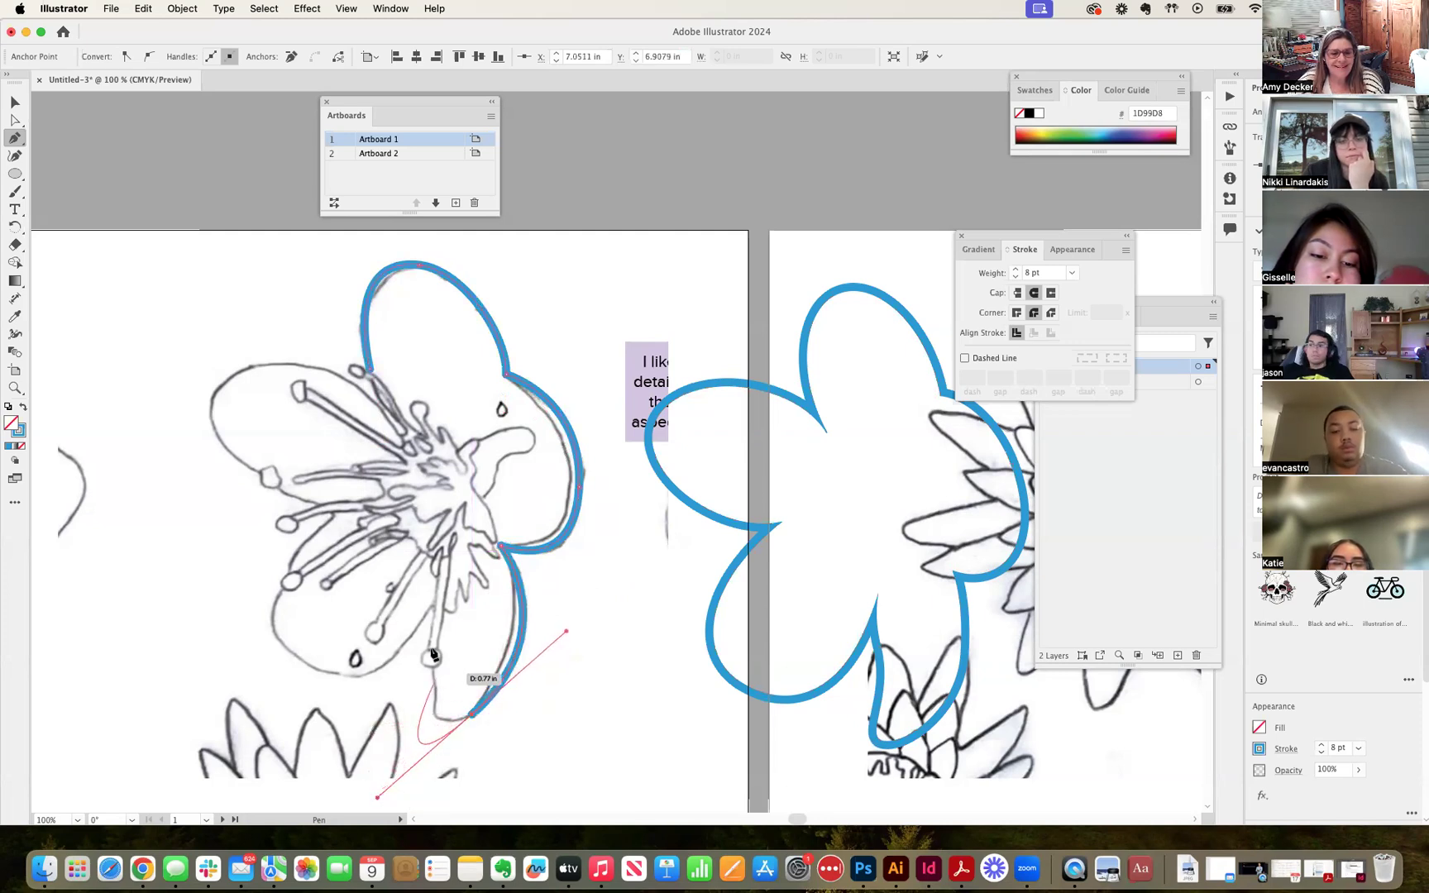
left_click(438, 591)
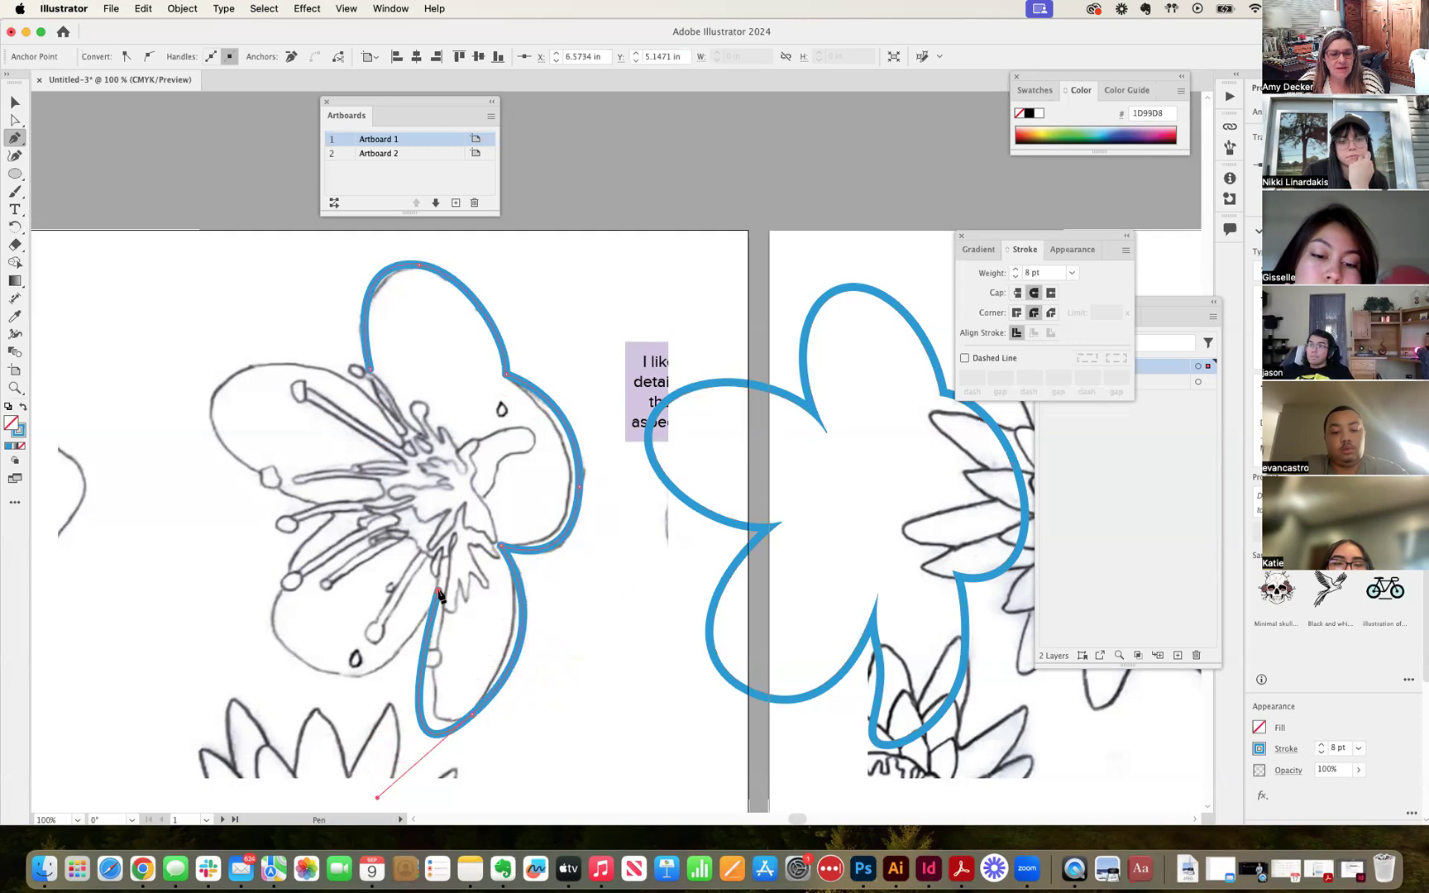
left_click_drag(335, 672, 264, 664)
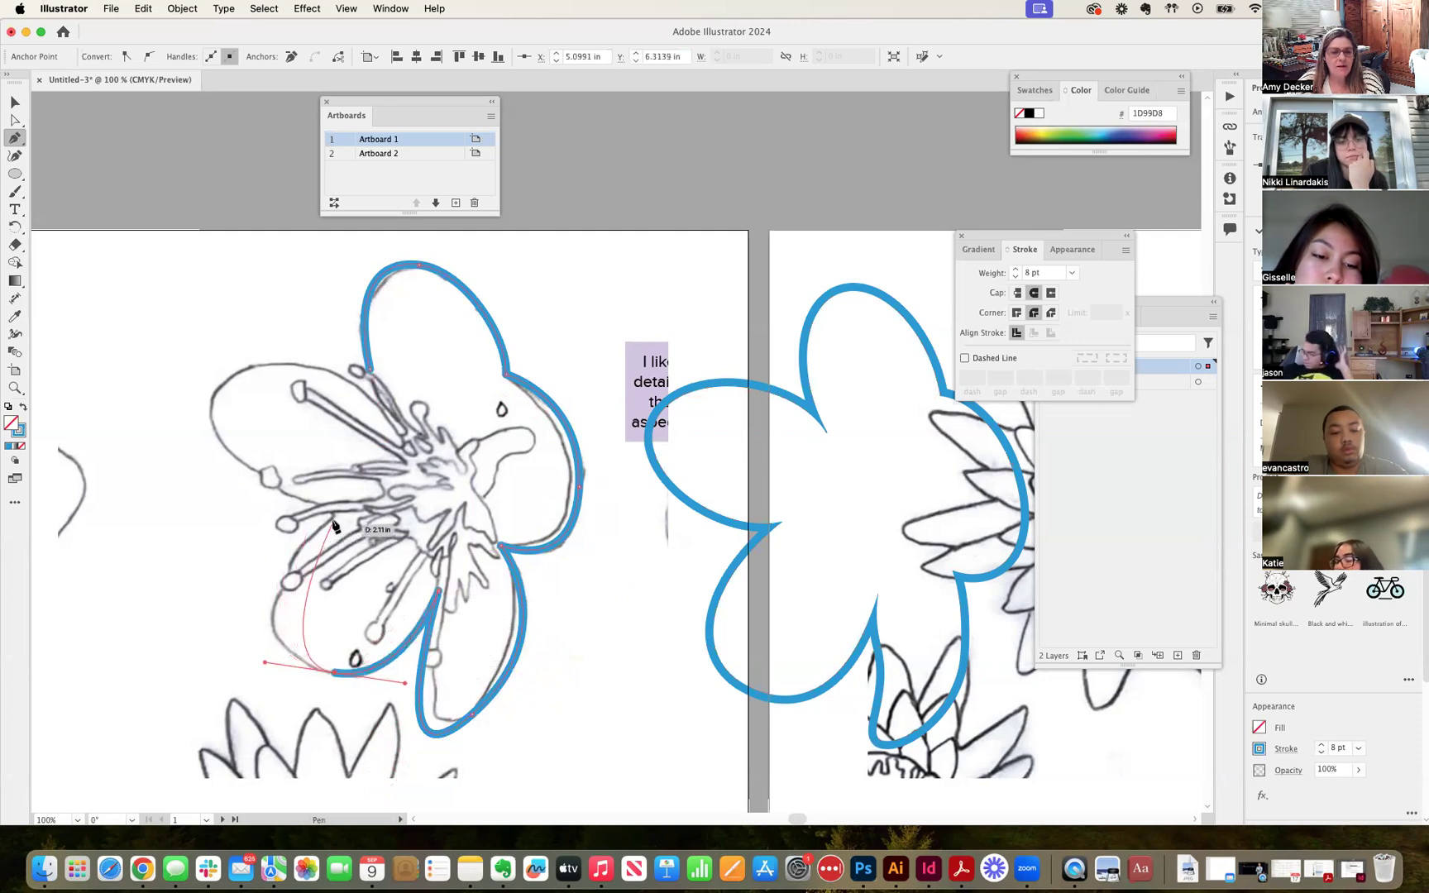
left_click_drag(335, 515, 427, 433)
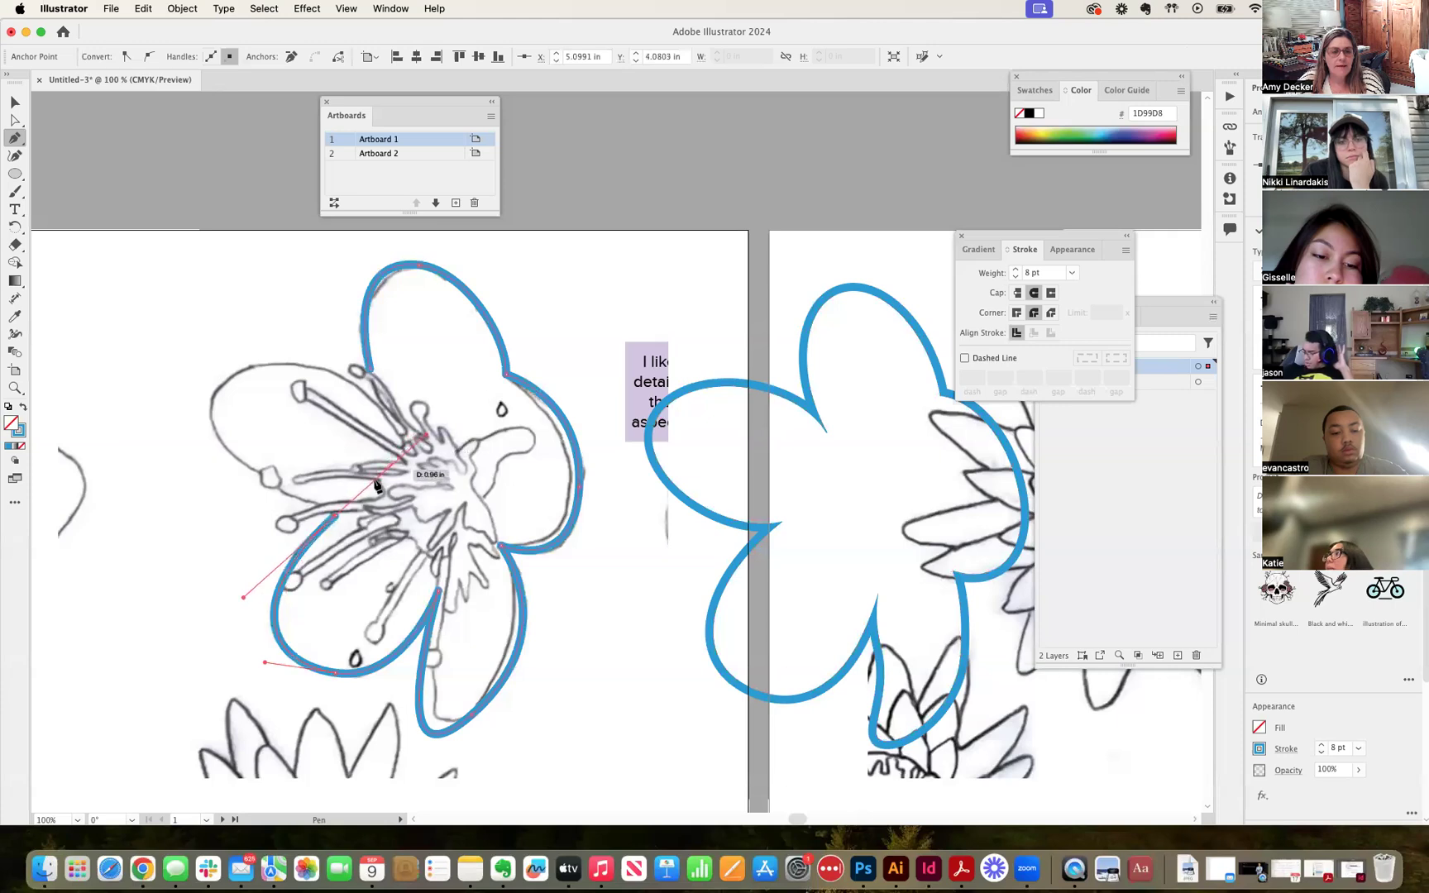
Trace the left petal and close the path at its starting point, making a flower outline about 5.32 by 6.70 in.
left_click_drag(215, 395, 256, 325)
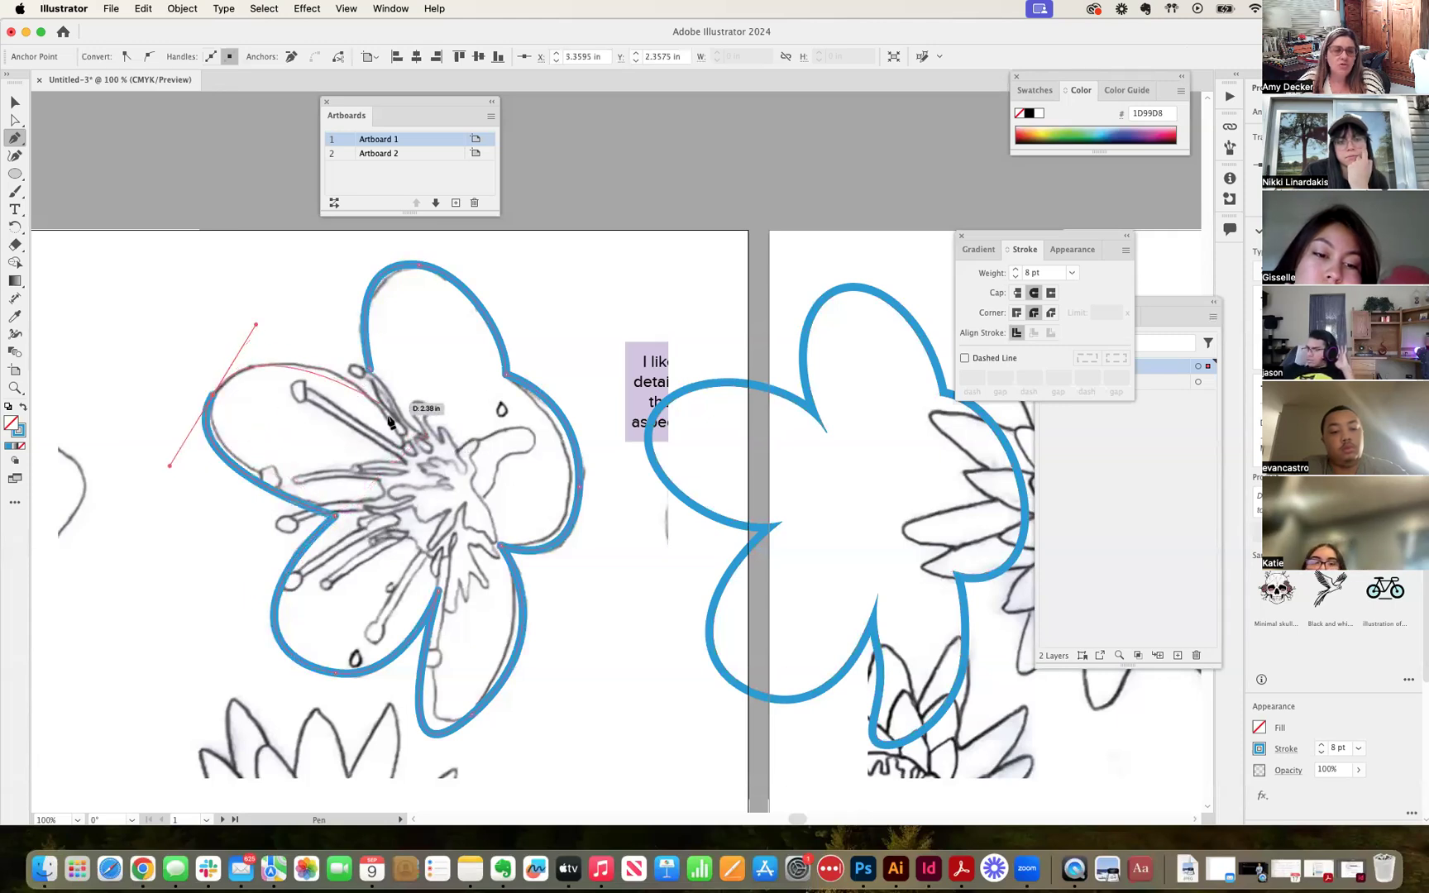
left_click_drag(407, 449, 449, 533)
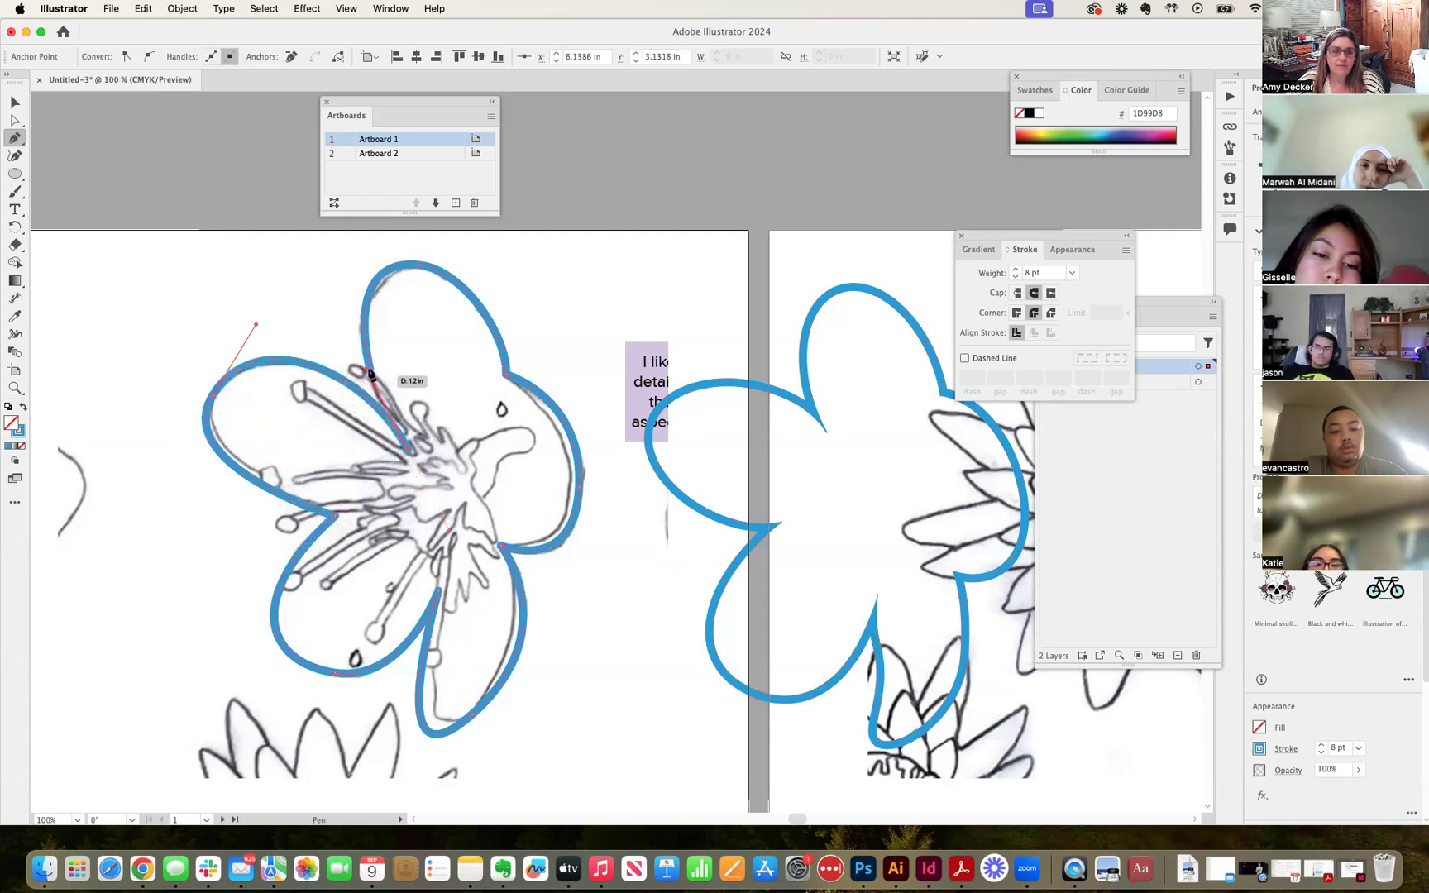
mouse_move(367, 370)
left_mouse_down()
mouse_move(449, 406)
mouse_move(369, 376)
left_mouse_up()
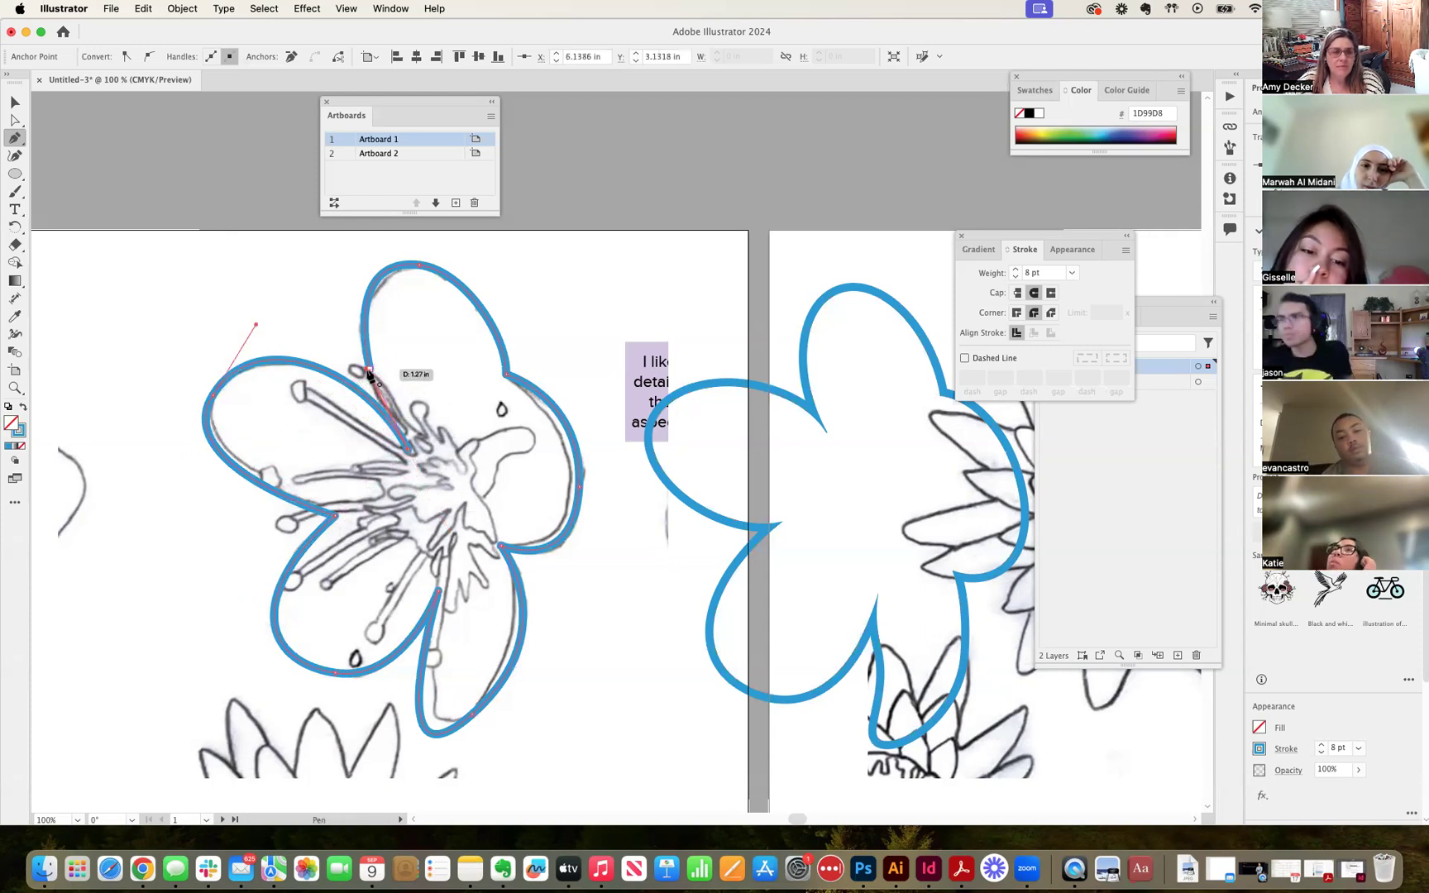
left_click(369, 371)
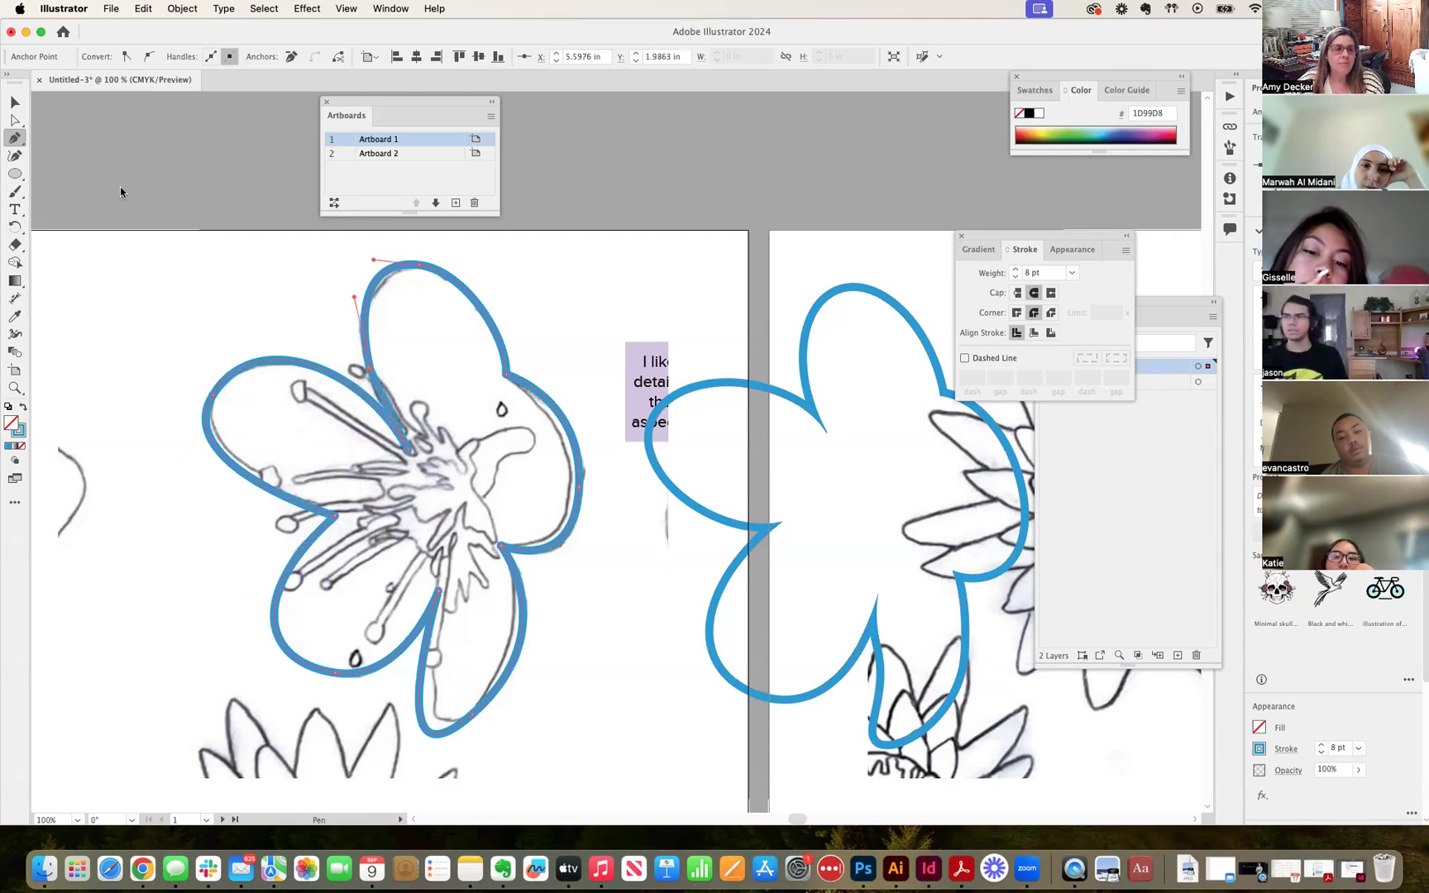
Select the newly traced flower outline and check that the stroke settings are switched on for display.
key("v")
left_click(183, 272)
mouse_move(576, 460)
left_mouse_down()
mouse_move(592, 451)
mouse_move(578, 465)
left_mouse_up()
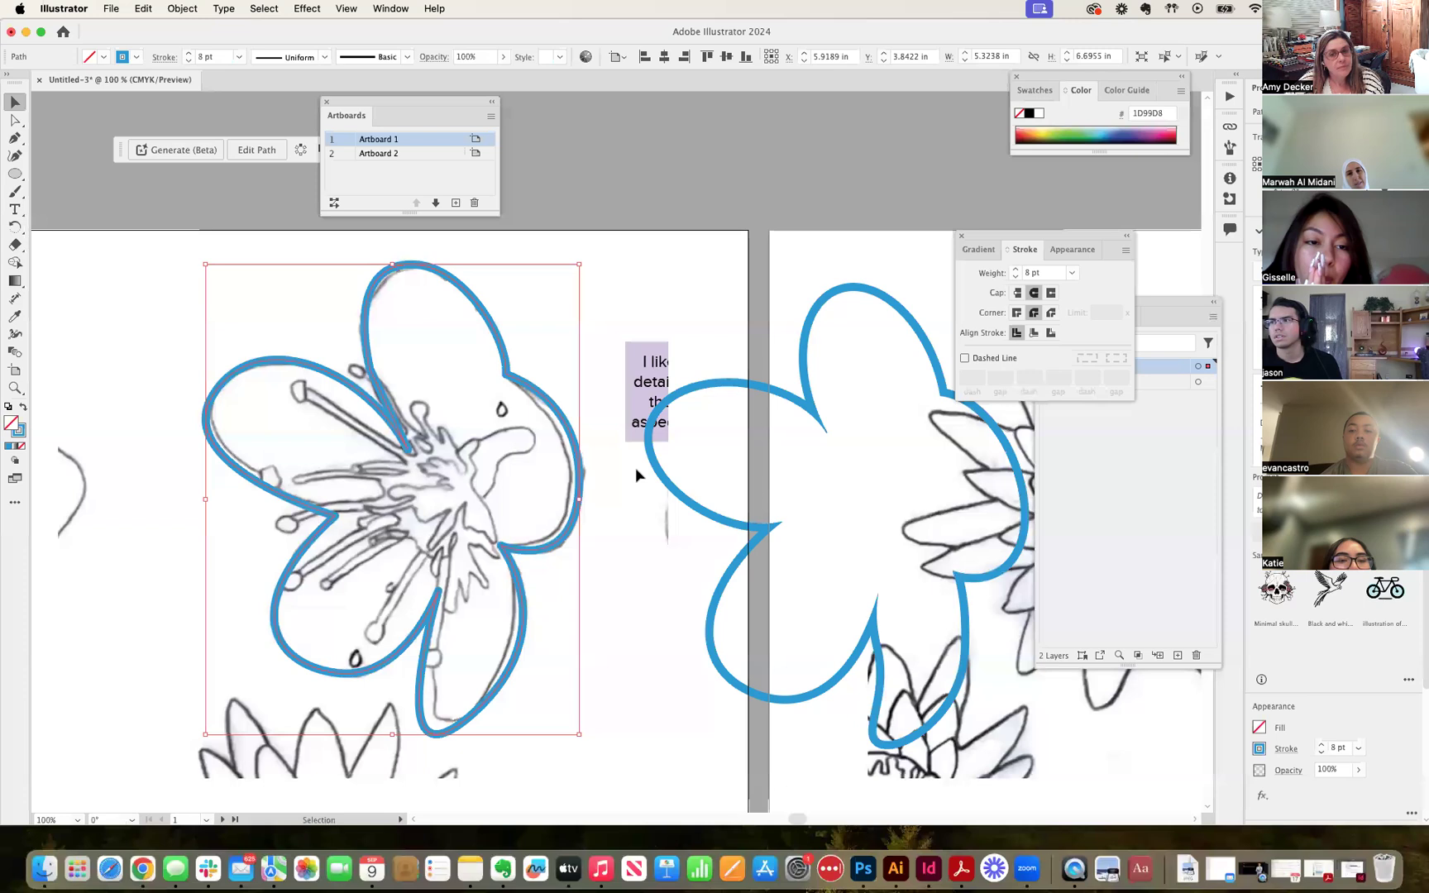
left_click(388, 9)
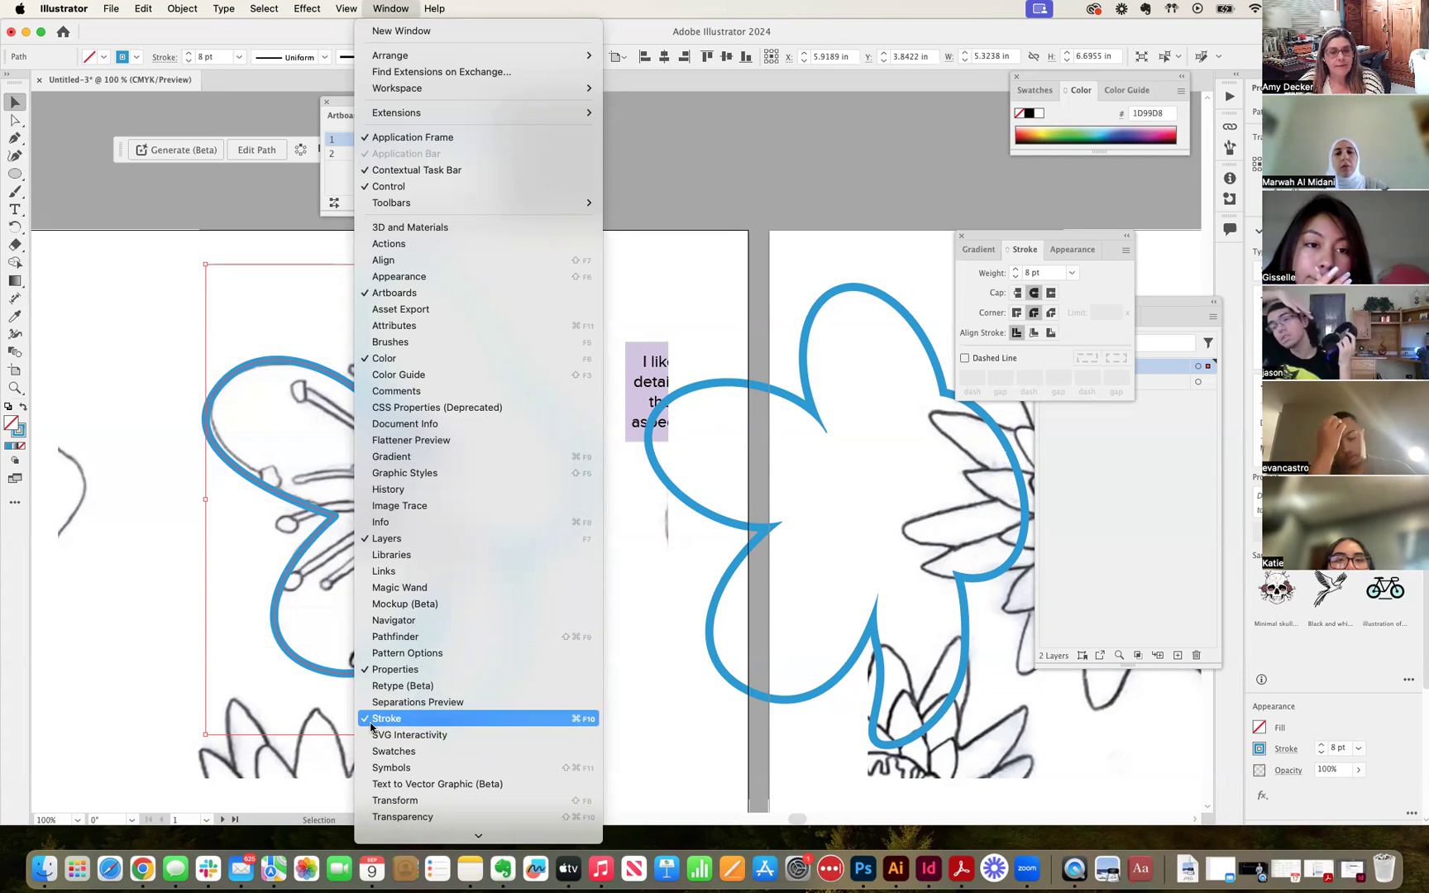
left_click(1053, 239)
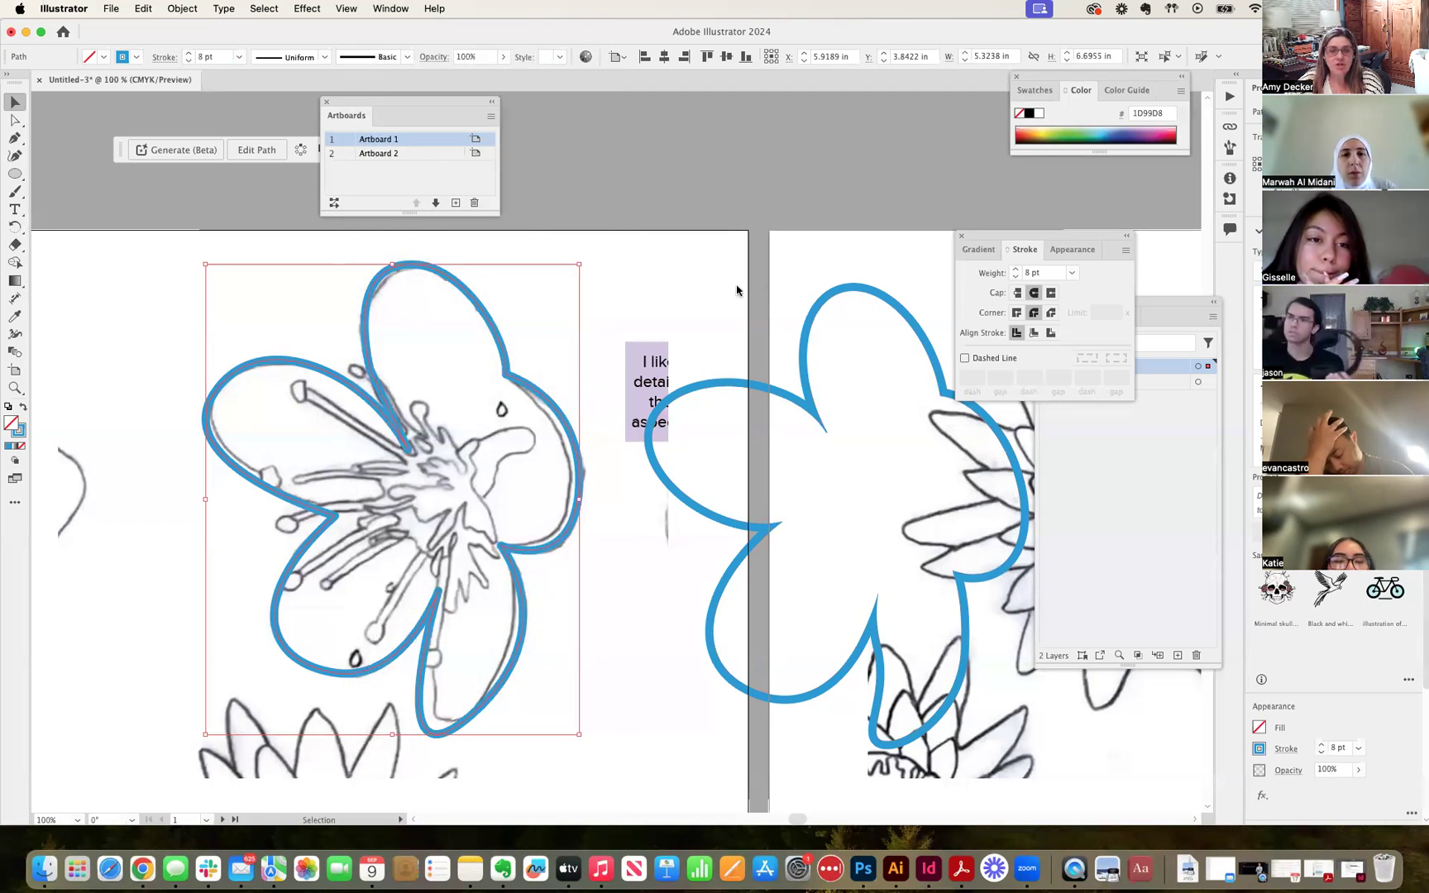
Set the newly traced flower outline's stroke weight to 18 pt.
mouse_move(1003, 237)
left_mouse_down()
mouse_move(597, 244)
mouse_move(619, 248)
left_mouse_up()
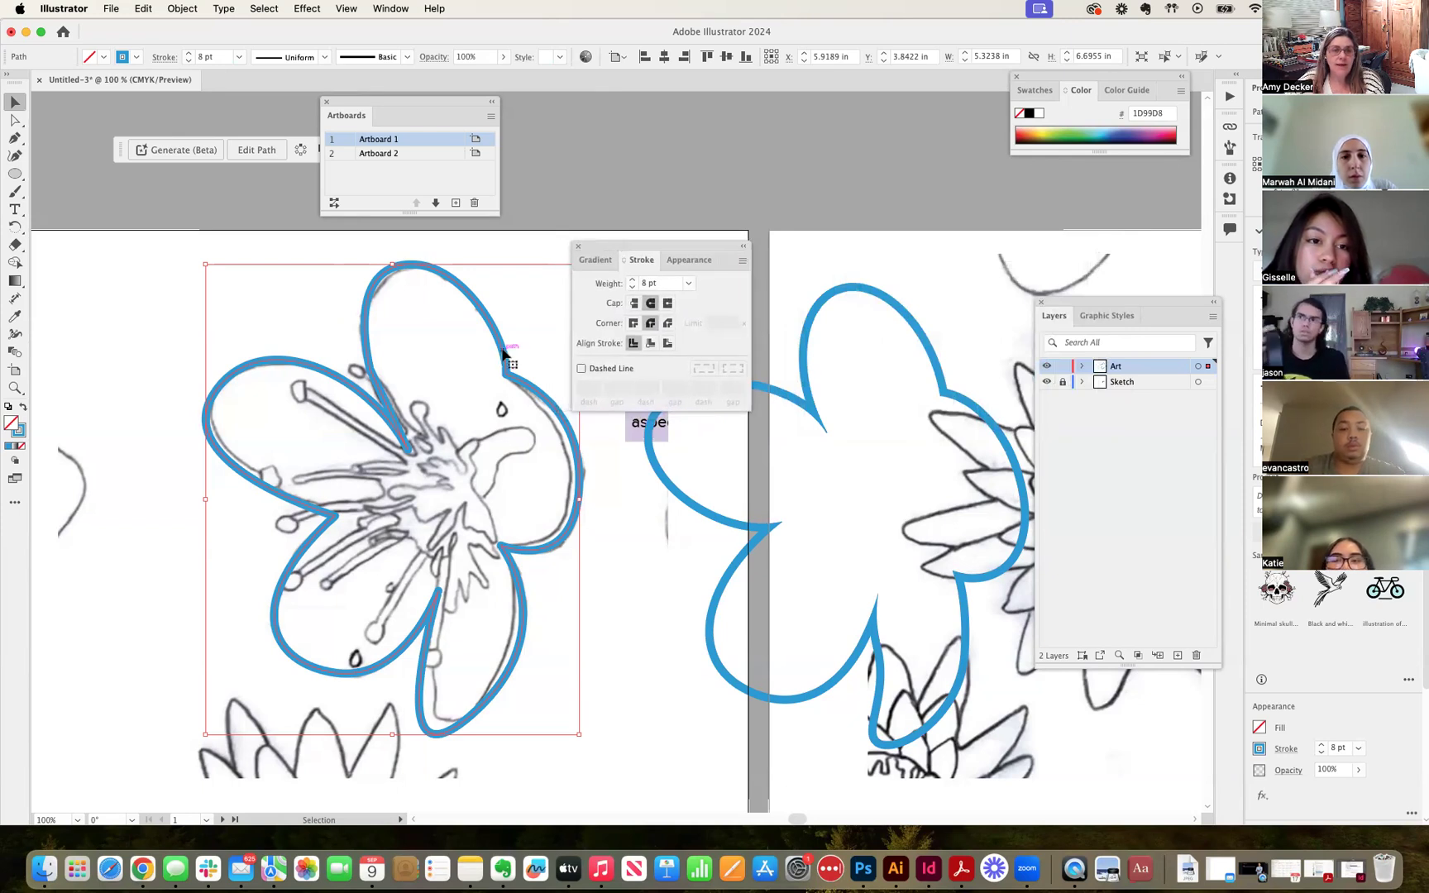
left_click(630, 279)
left_click(631, 280)
left_click(630, 280)
left_click(630, 279)
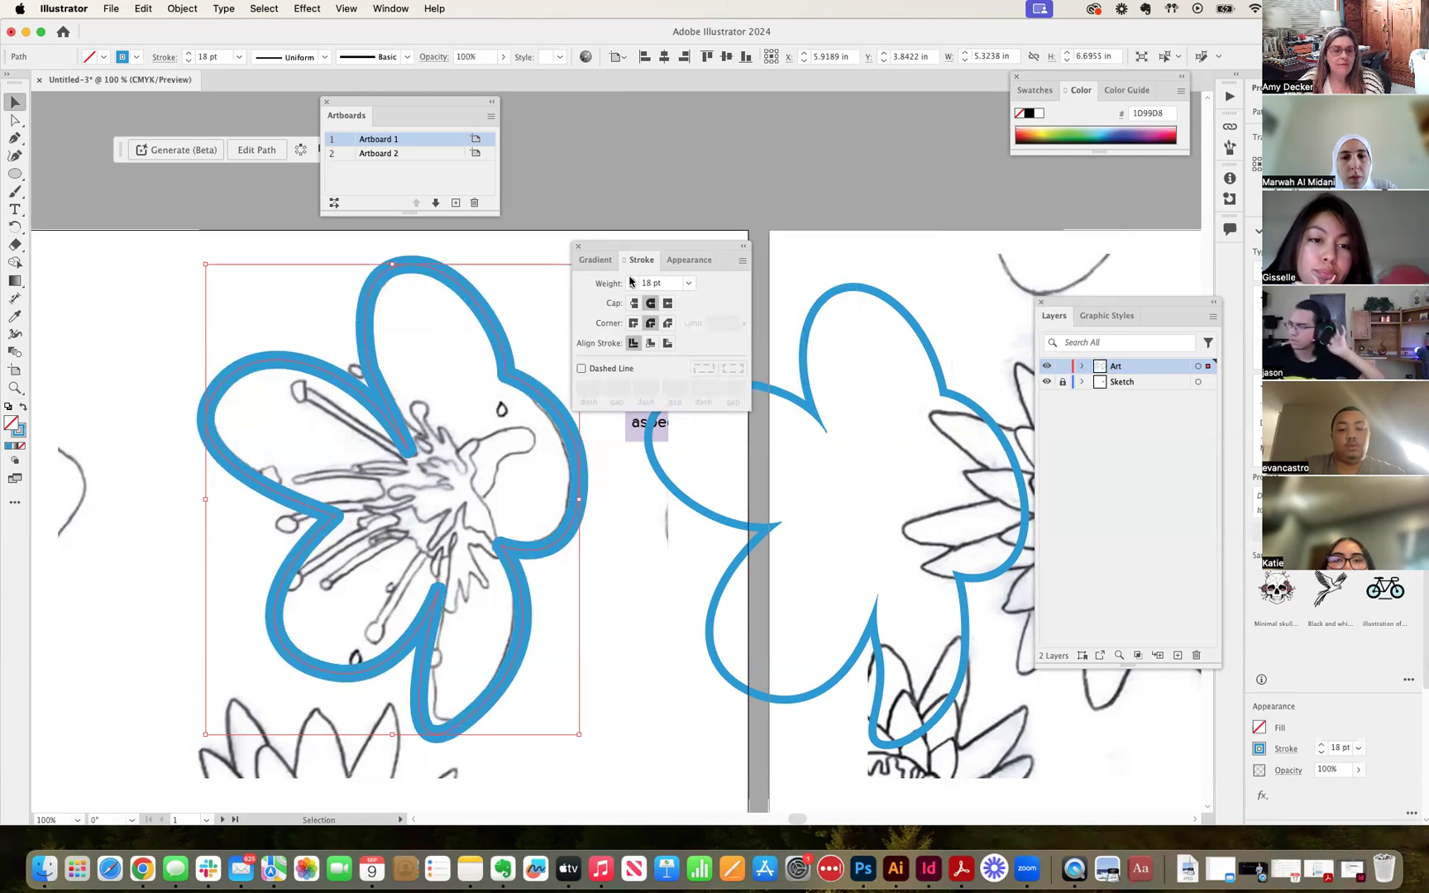
Give the flower outline's stroke projecting caps and bevel joins, trying inside alignment before returning it to centre alignment.
left_click(669, 304)
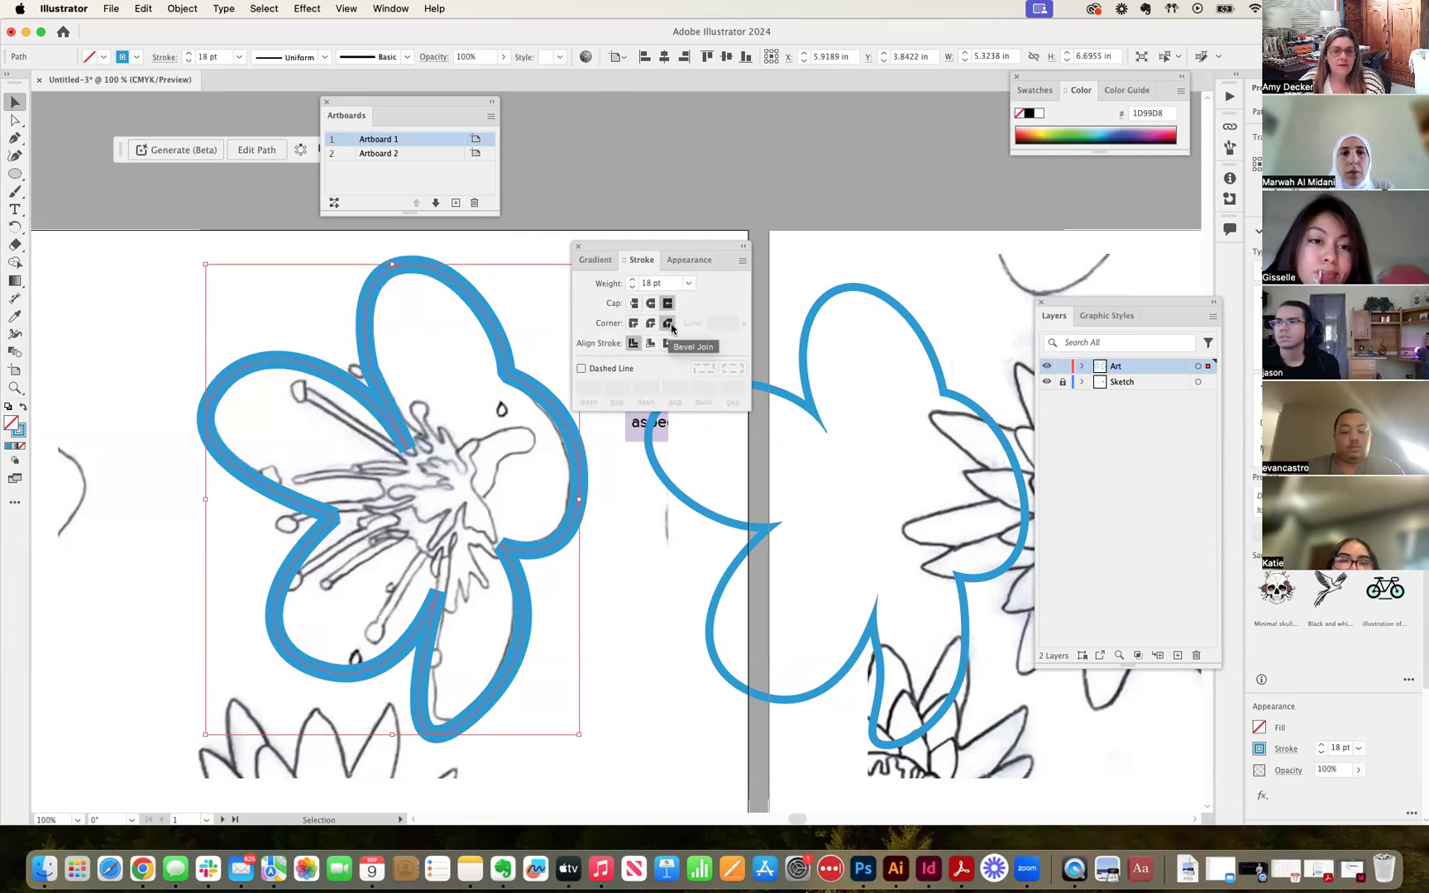
left_click(650, 344)
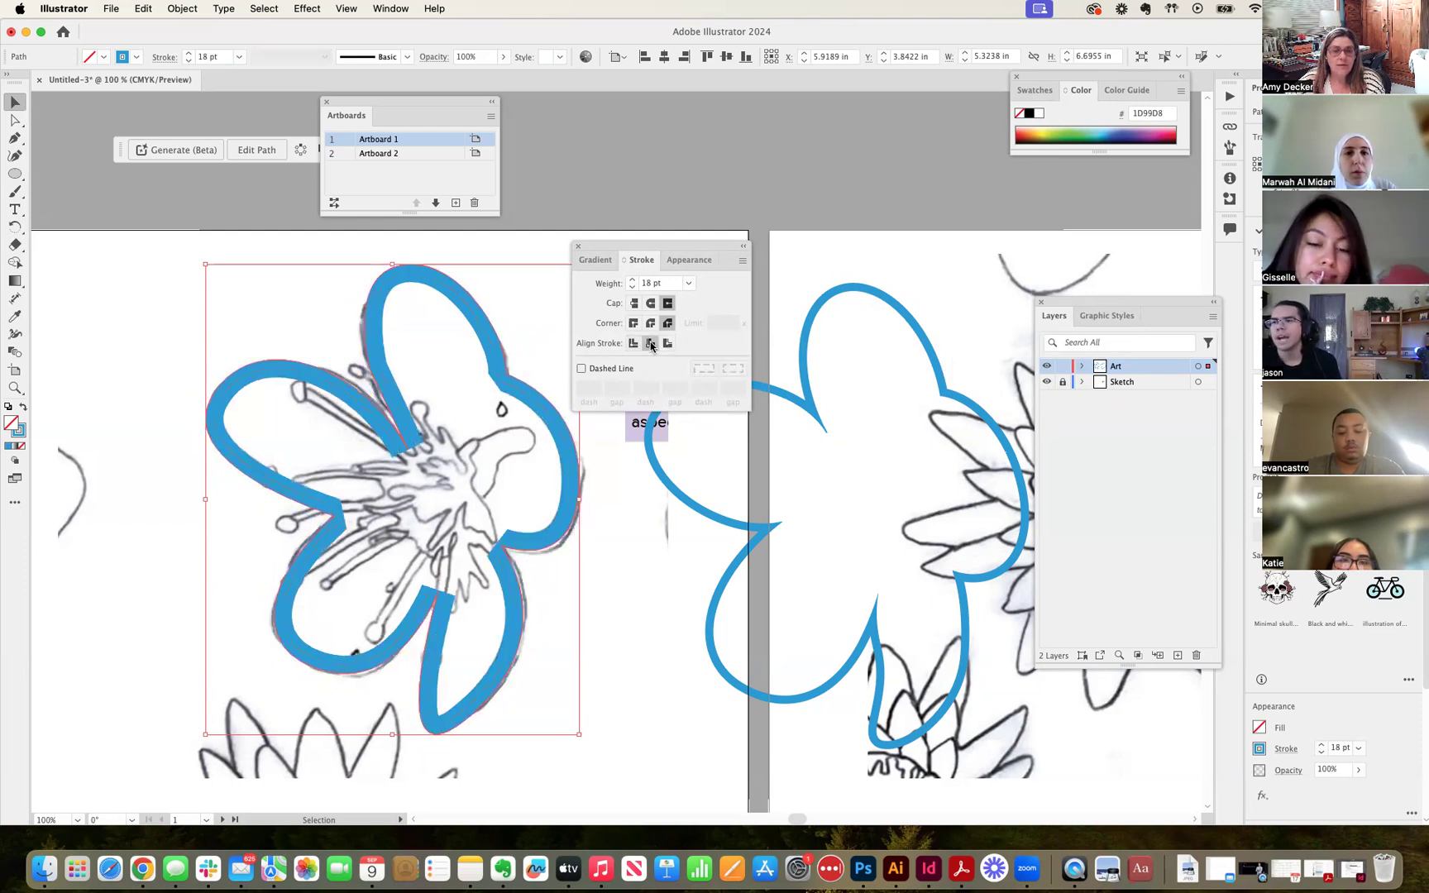
left_click(633, 344)
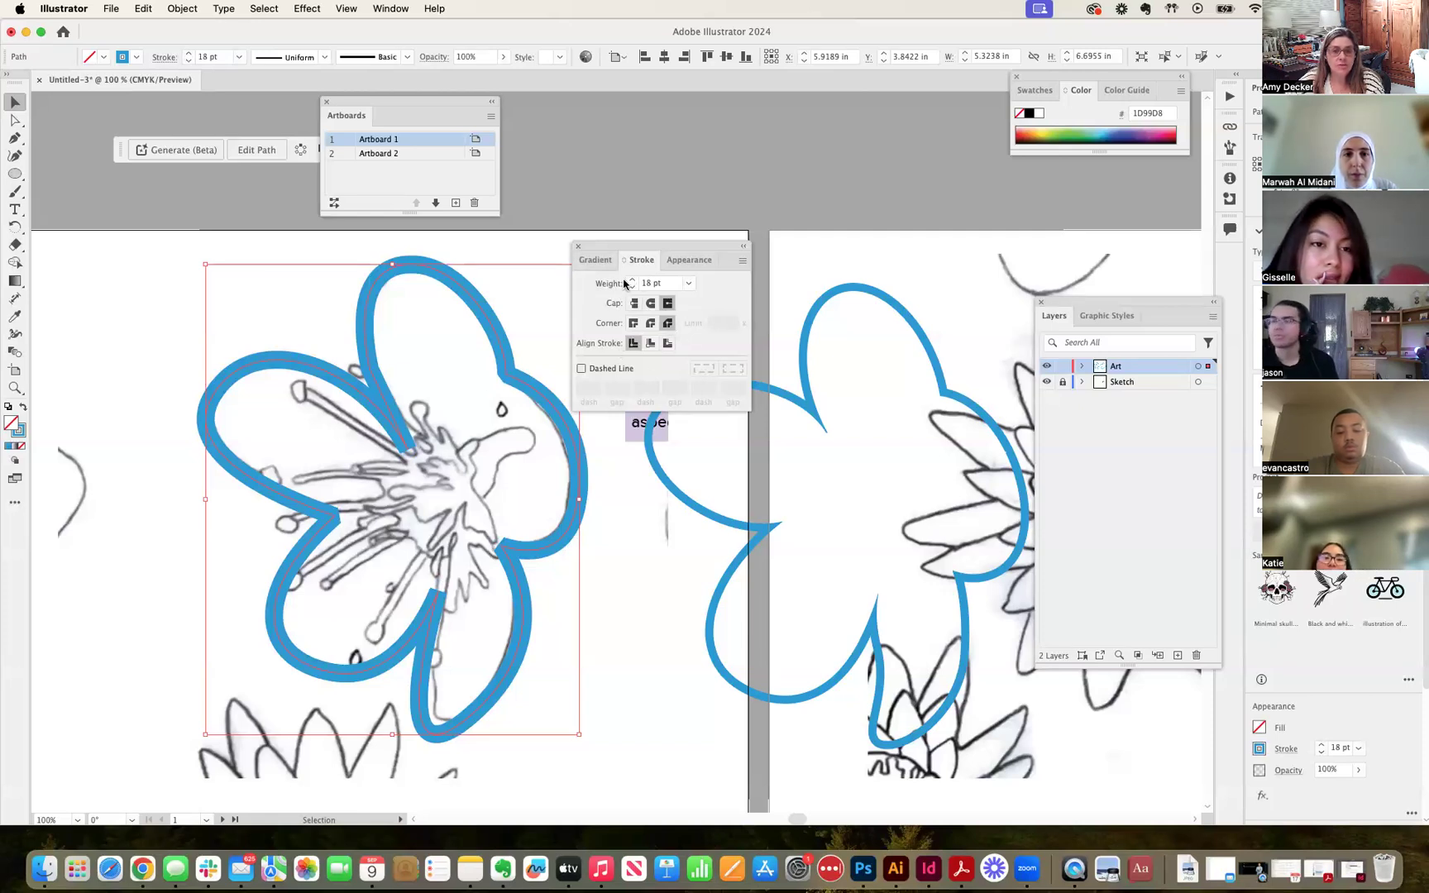
left_click_drag(631, 251, 687, 253)
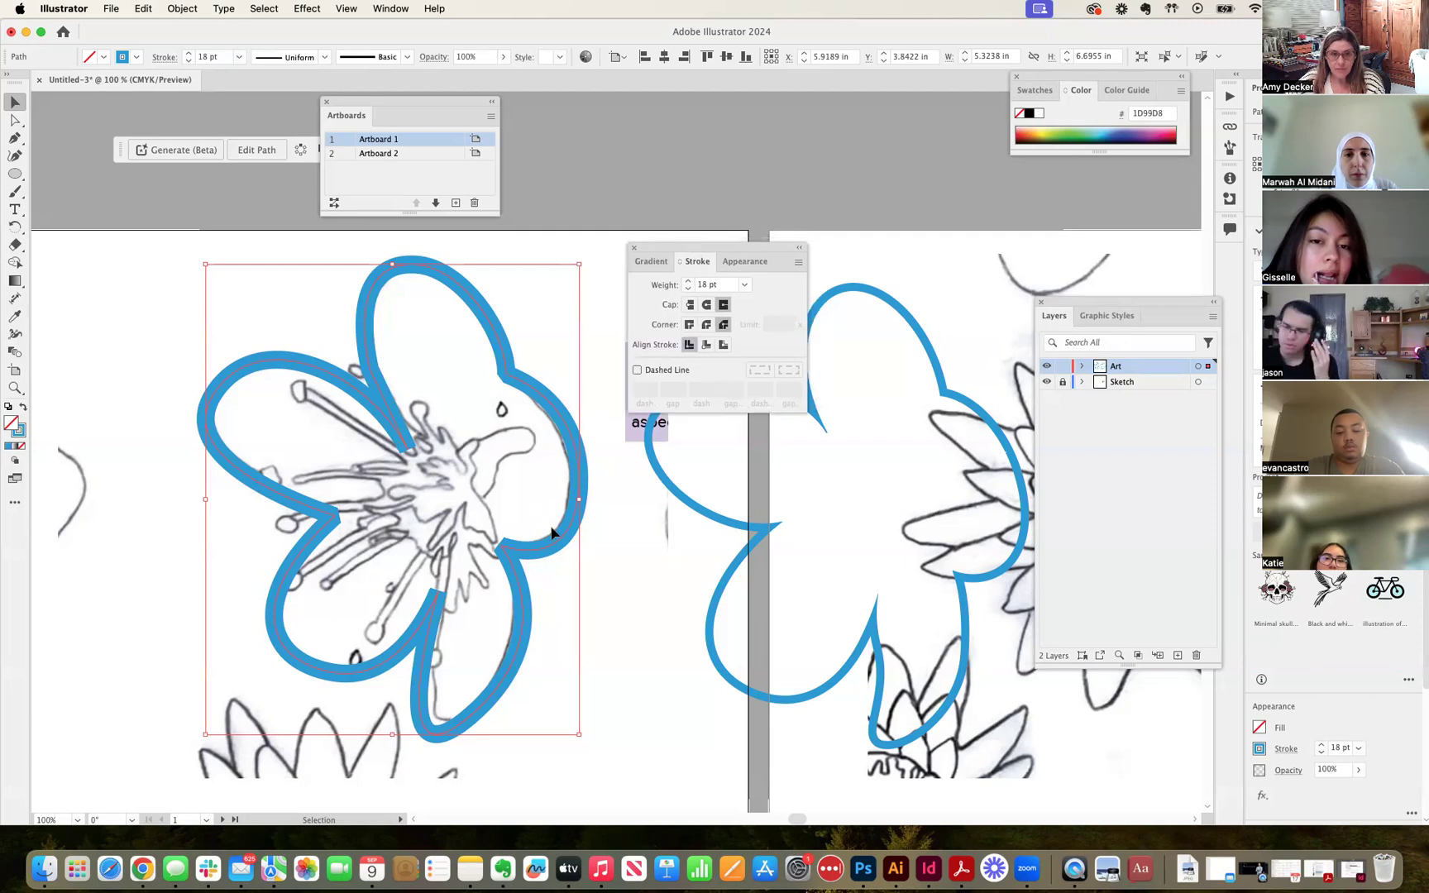
left_click_drag(565, 536, 565, 536)
left_click(600, 577)
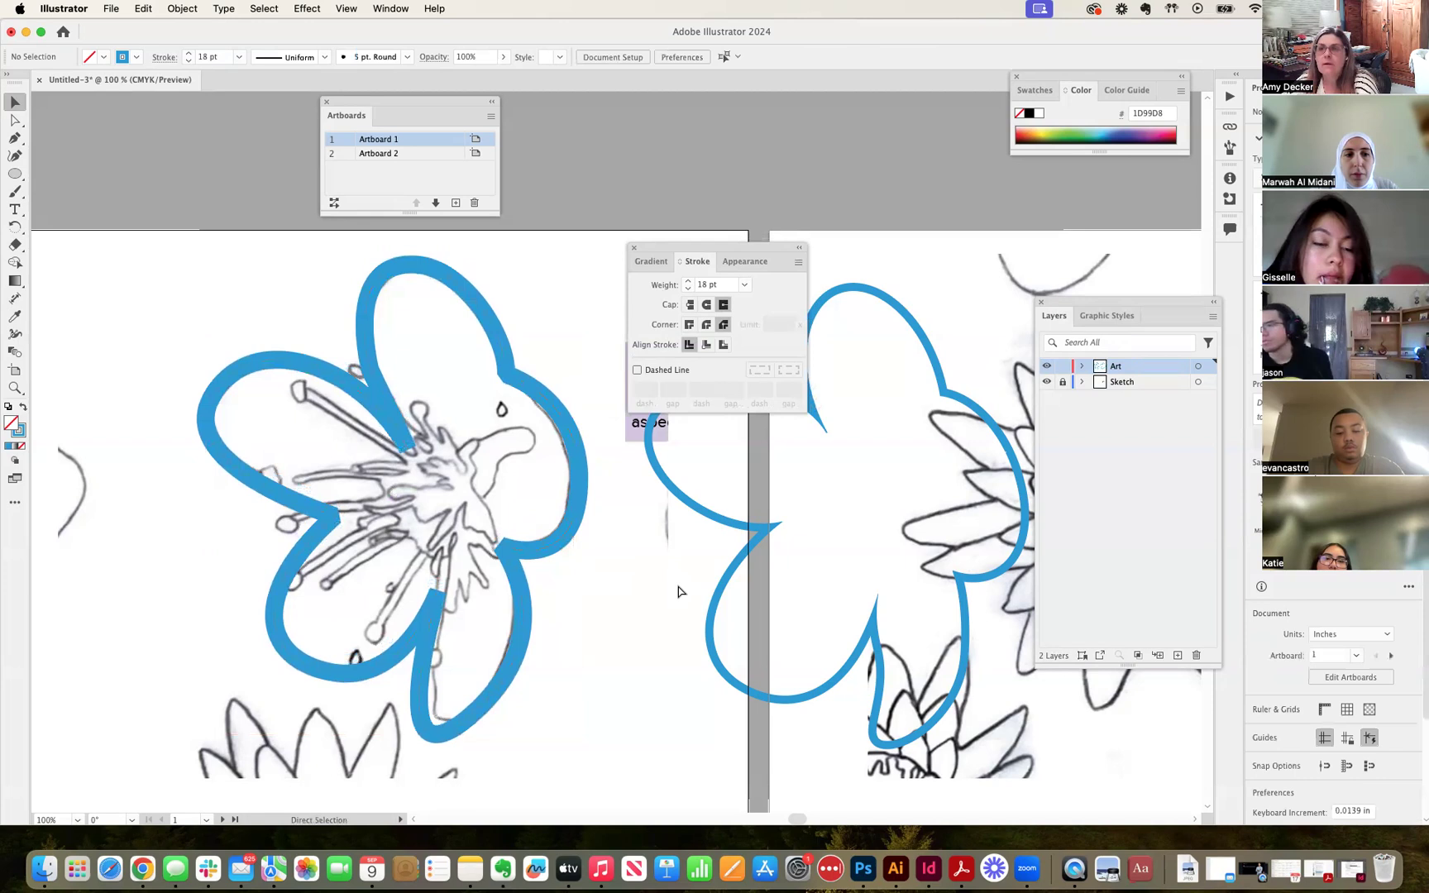
Move the merged-petal flower outline off the artboards, onto the pasteboard to the left of Artboard 1.
key("super+minus")
key("super+minus")
key("super+minus")
left_click_drag(677, 536, 319, 526)
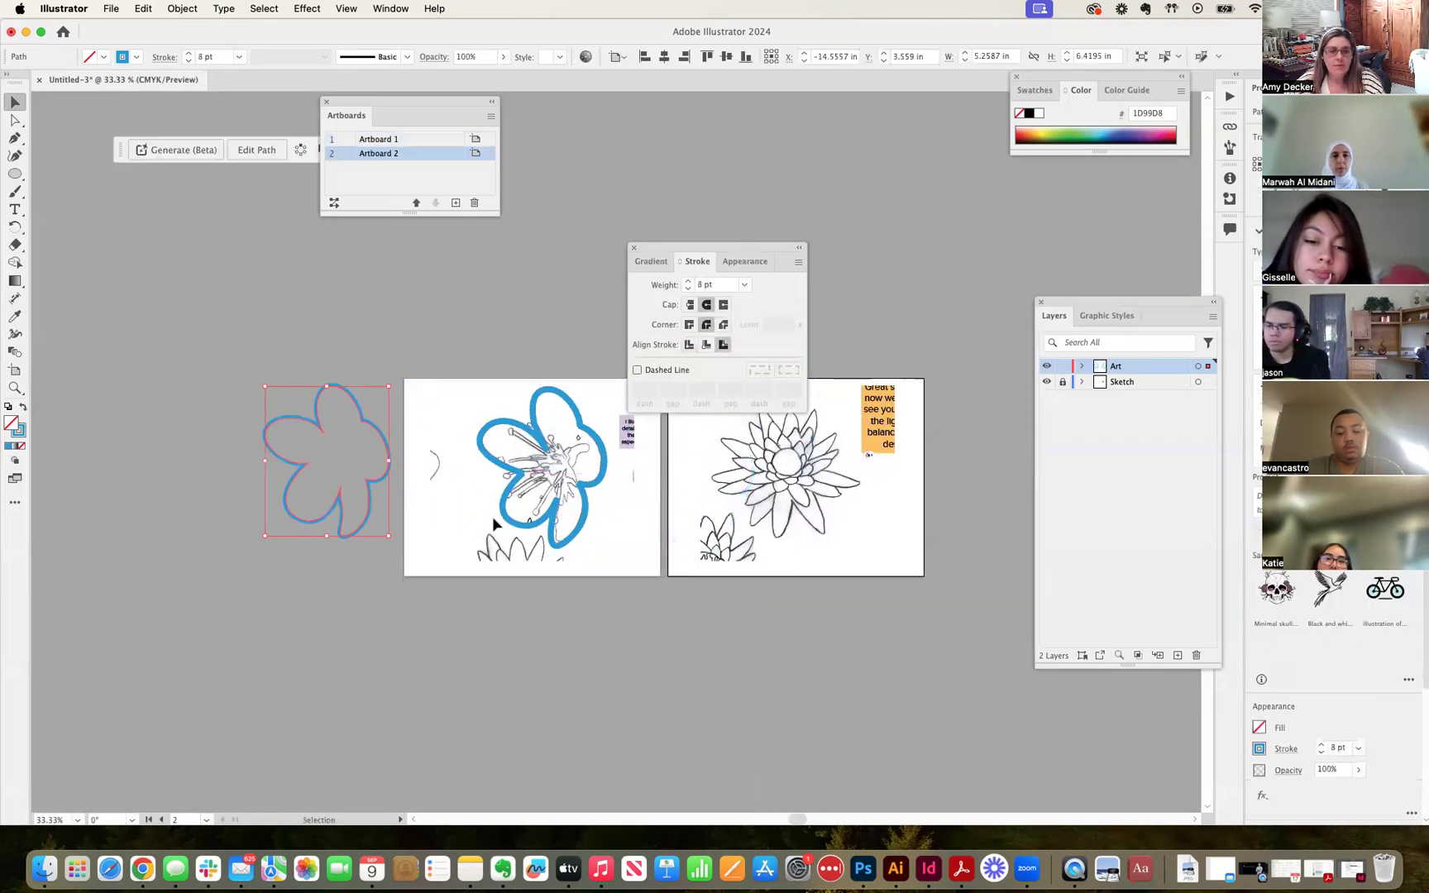
mouse_move(543, 526)
left_mouse_down()
mouse_move(491, 524)
mouse_move(545, 526)
left_mouse_up()
left_click(633, 546)
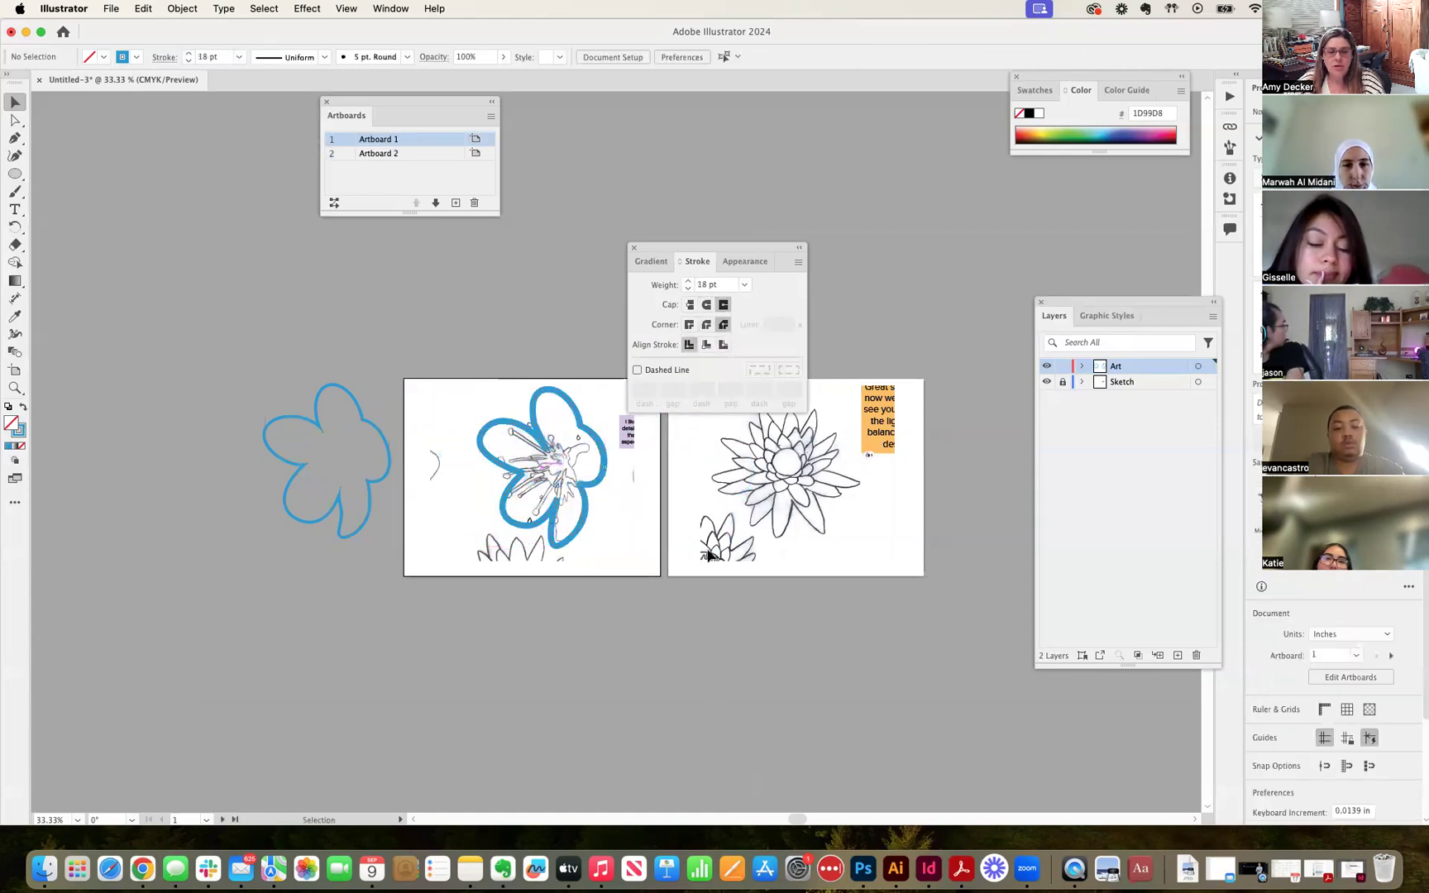
Draw an ellipse about 0.68 by 2.97 in over the second flower's long lower petal on Artboard 2 and tilt it to match the sketch.
left_click_drag(831, 547, 604, 584)
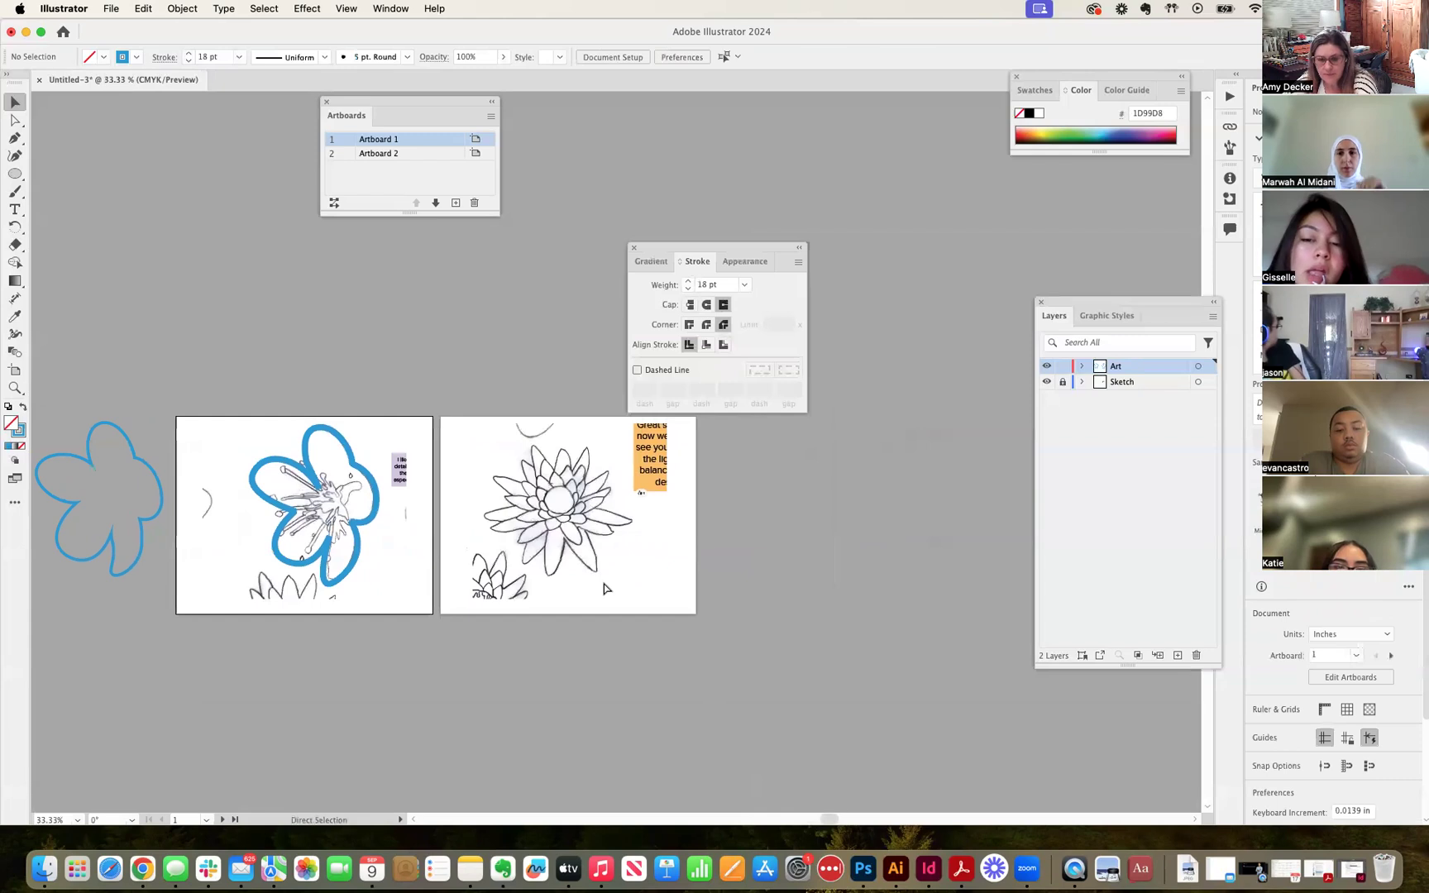
key("super+minus")
key("super+equal")
key("super+equal")
key("super+equal")
key("super+equal")
left_click_drag(586, 634, 603, 513)
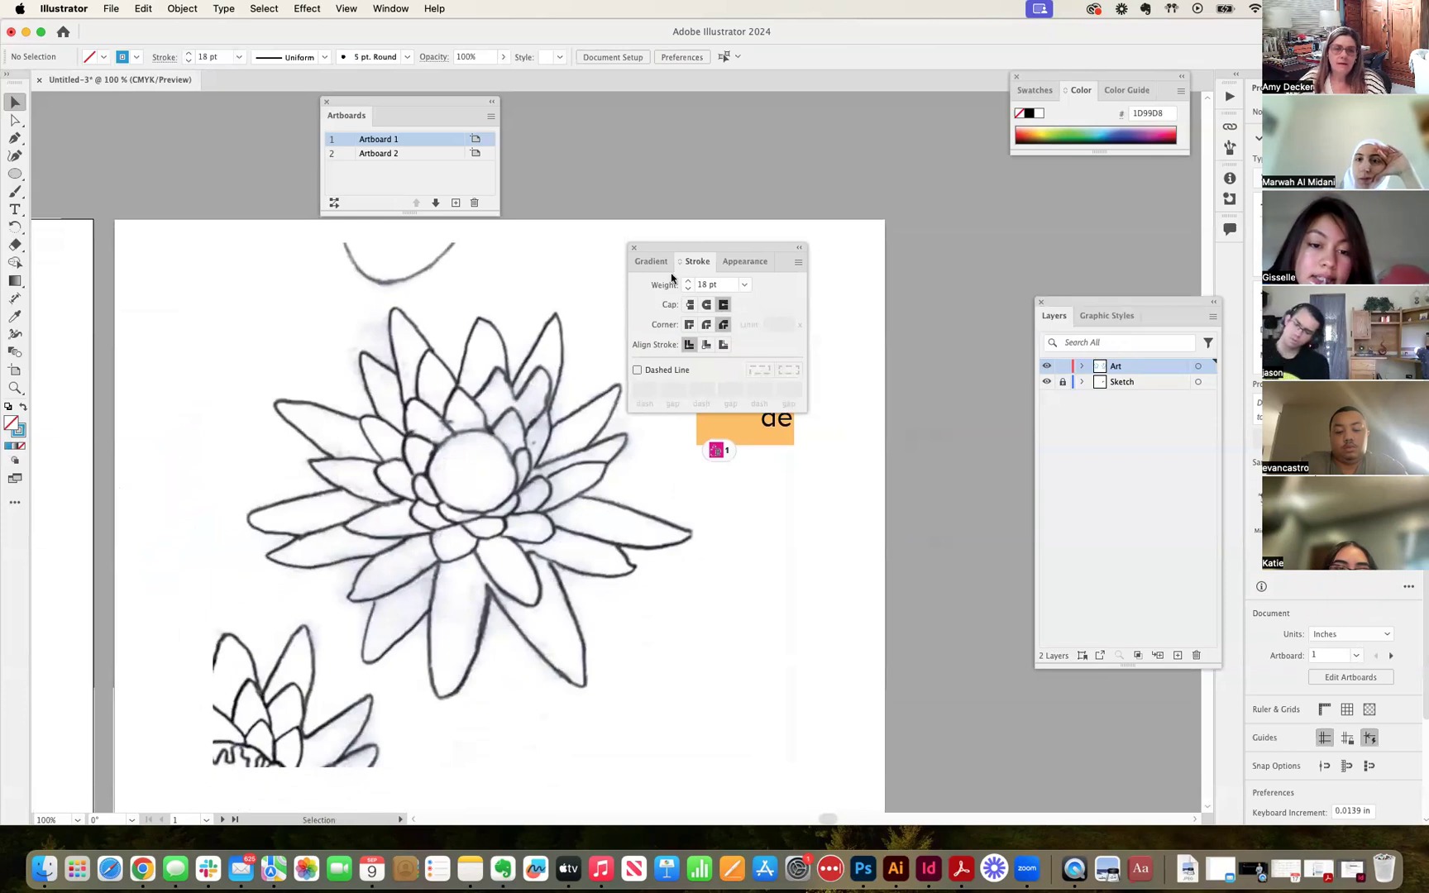
mouse_move(706, 246)
left_mouse_down()
mouse_move(875, 241)
mouse_move(728, 239)
left_mouse_up()
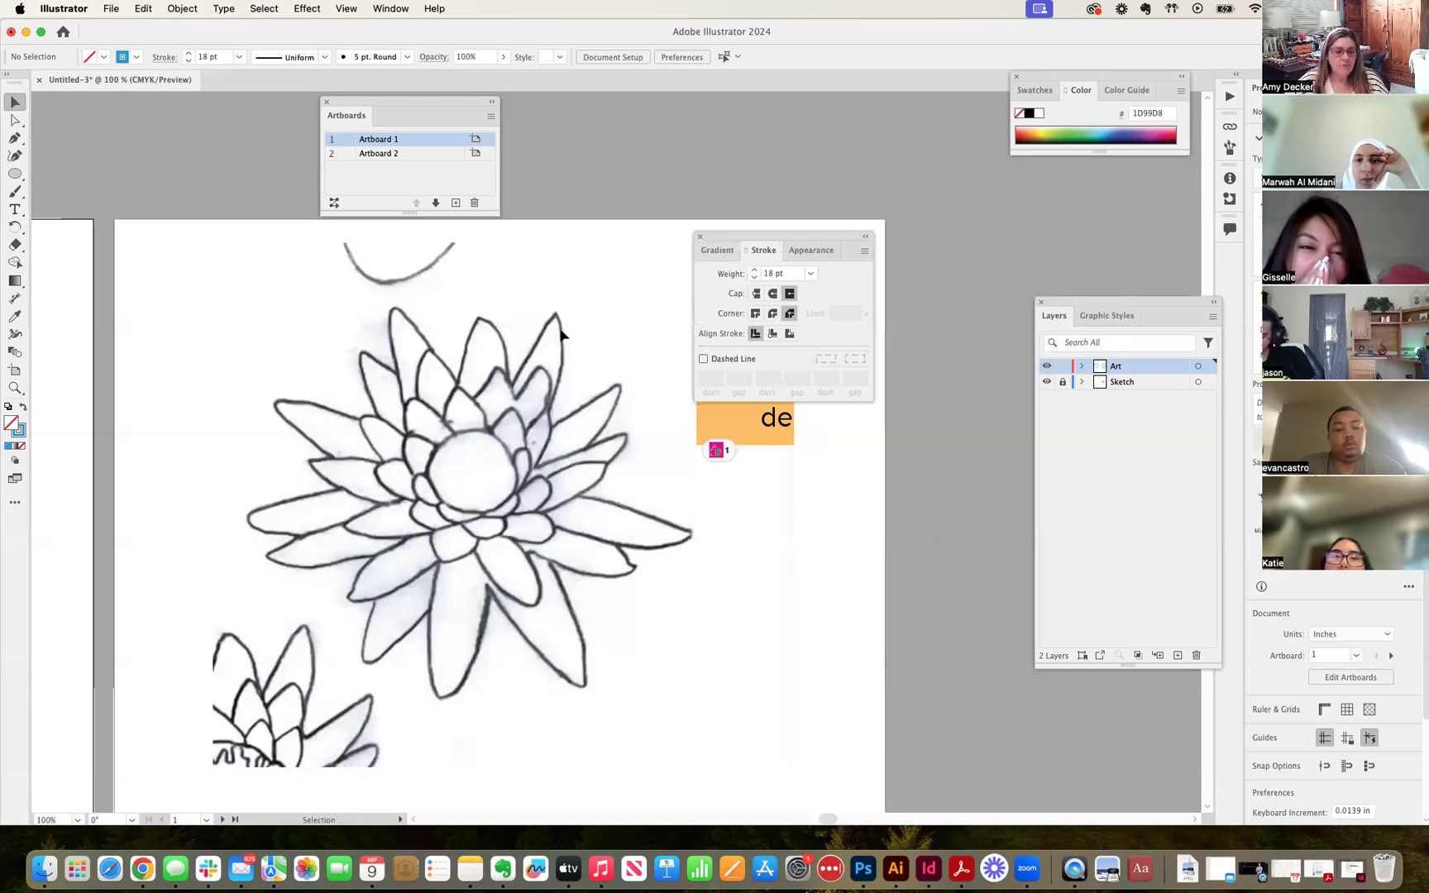
left_click(14, 174)
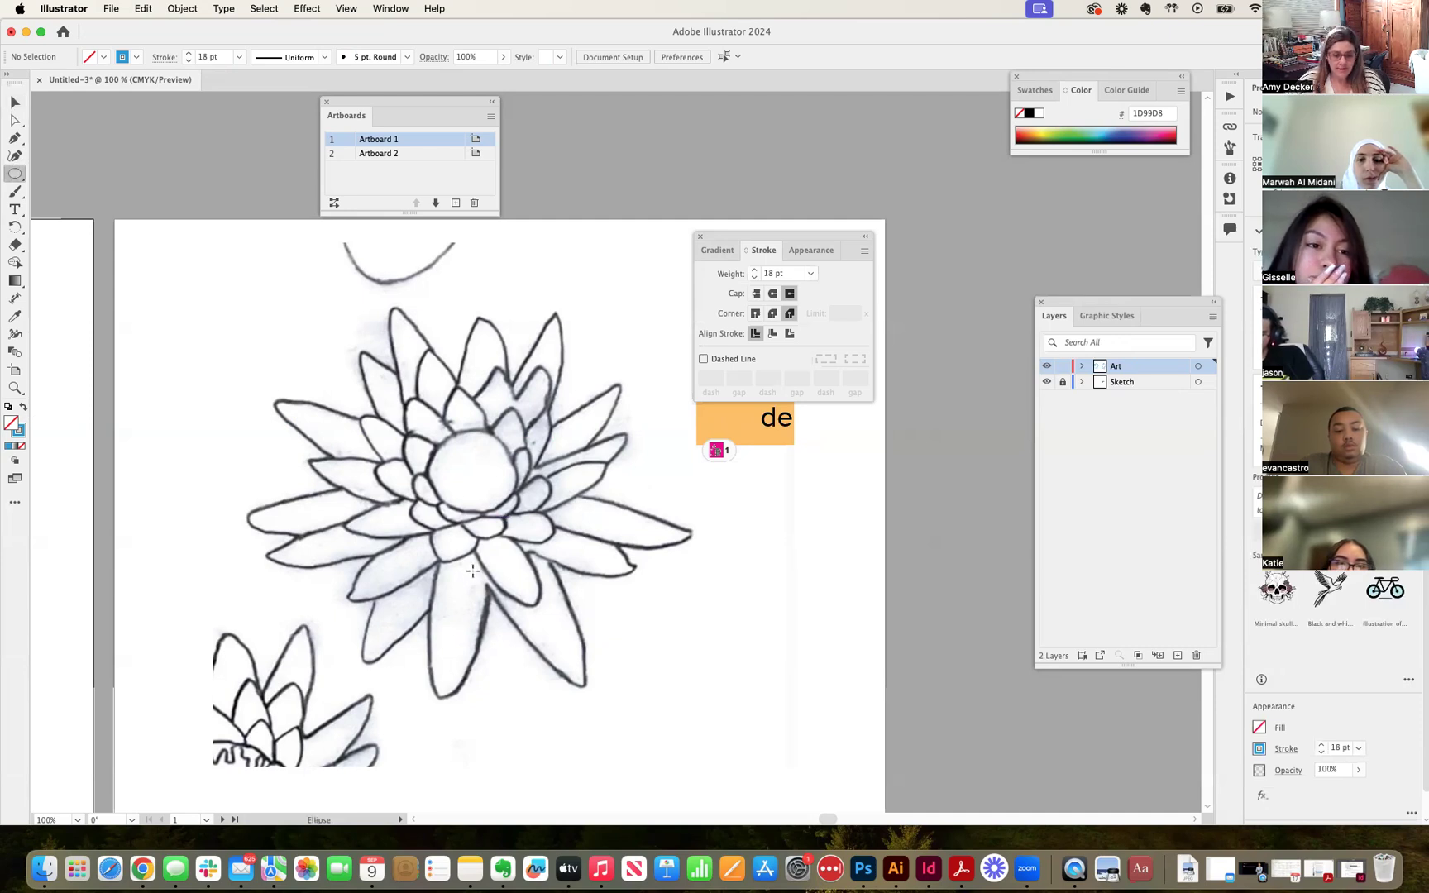
left_click_drag(462, 563, 485, 462)
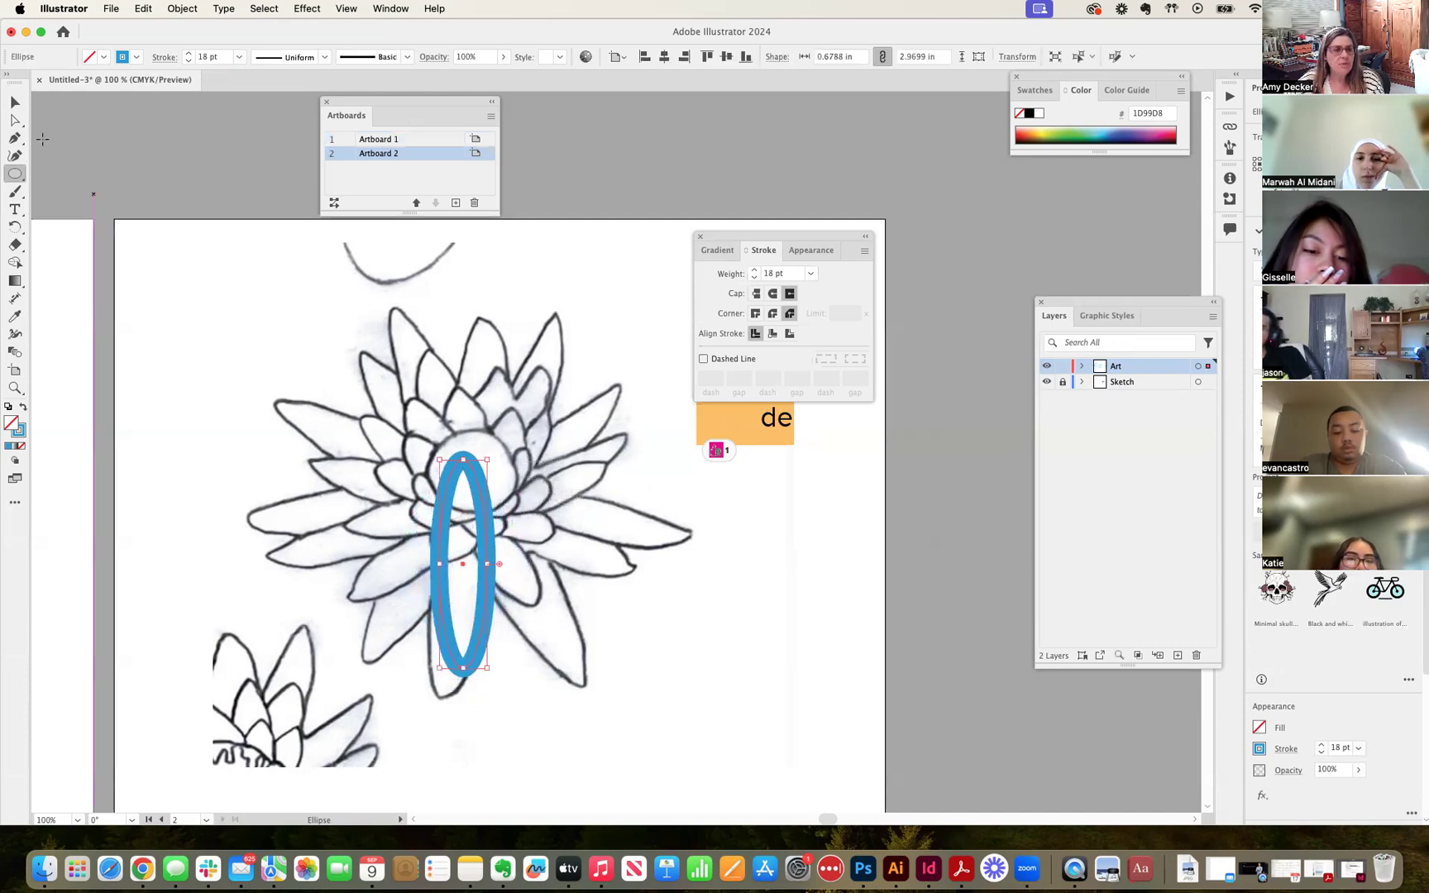
left_click(15, 102)
mouse_move(490, 674)
left_mouse_down()
mouse_move(456, 661)
mouse_move(452, 686)
left_mouse_up()
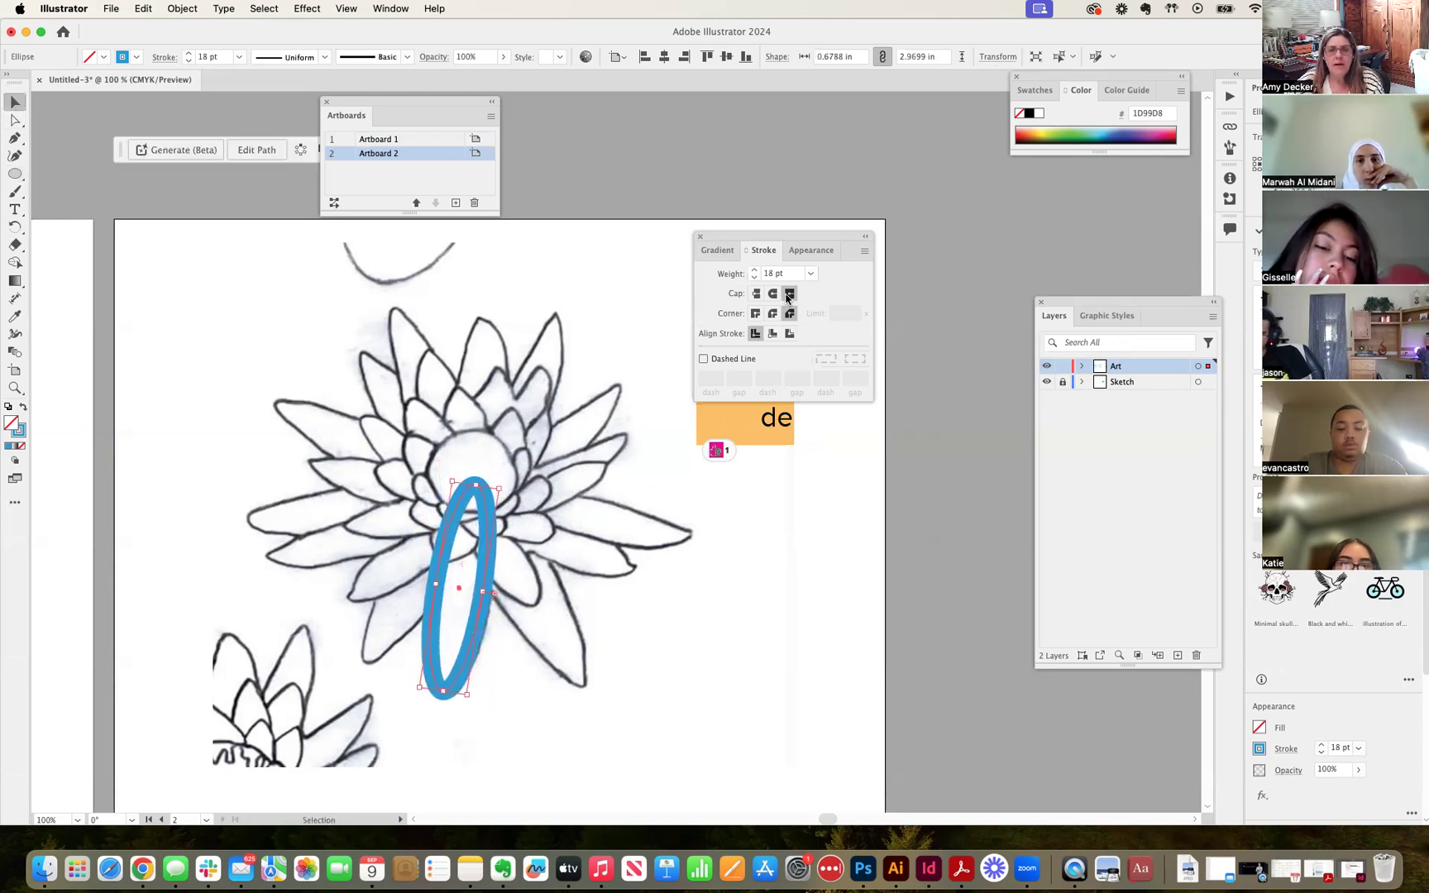
Reduce the petal ellipse's stroke weight to 4 pt and nudge the ellipse down onto the sketched petal.
left_click(752, 279)
left_click(753, 278)
left_click(752, 279)
left_click(752, 279)
left_click(753, 279)
left_click(753, 279)
left_click(753, 279)
left_click(753, 279)
left_click(753, 279)
left_click(754, 279)
left_click(753, 279)
left_click(753, 279)
left_click(753, 279)
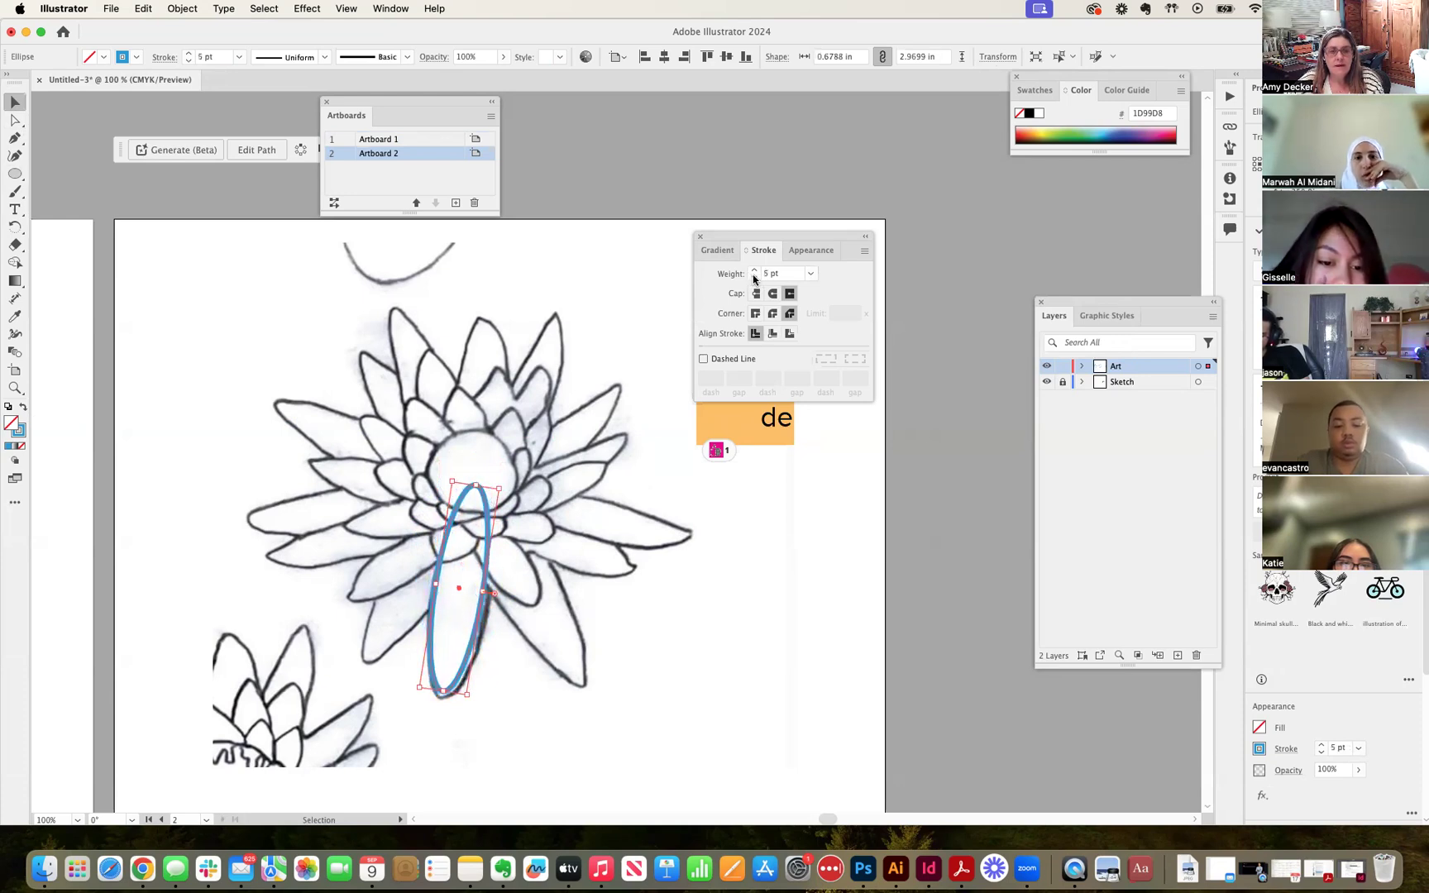
left_click(753, 279)
left_click_drag(489, 579, 490, 585)
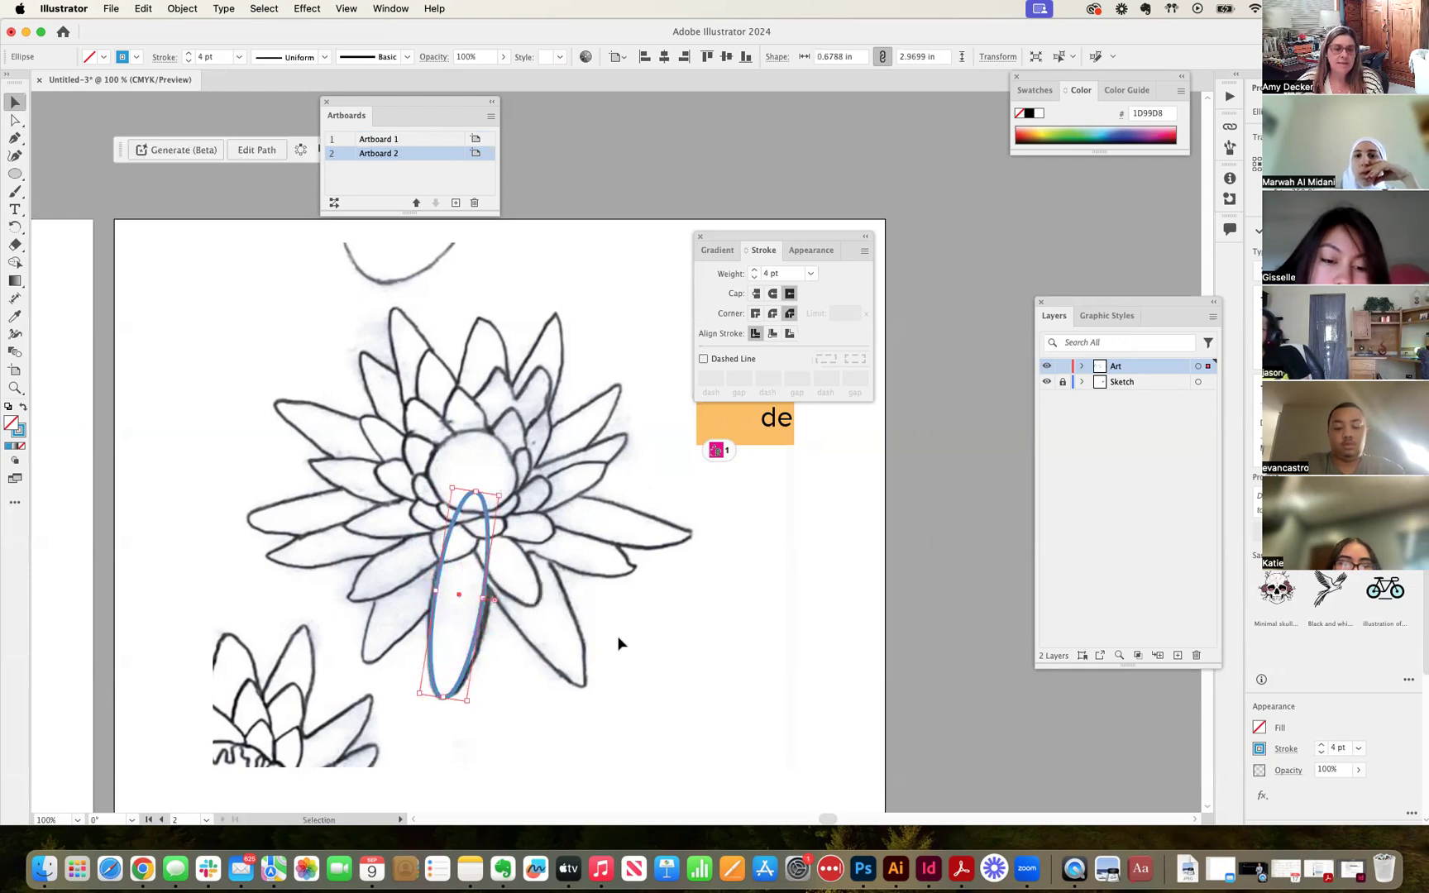
left_click(613, 693)
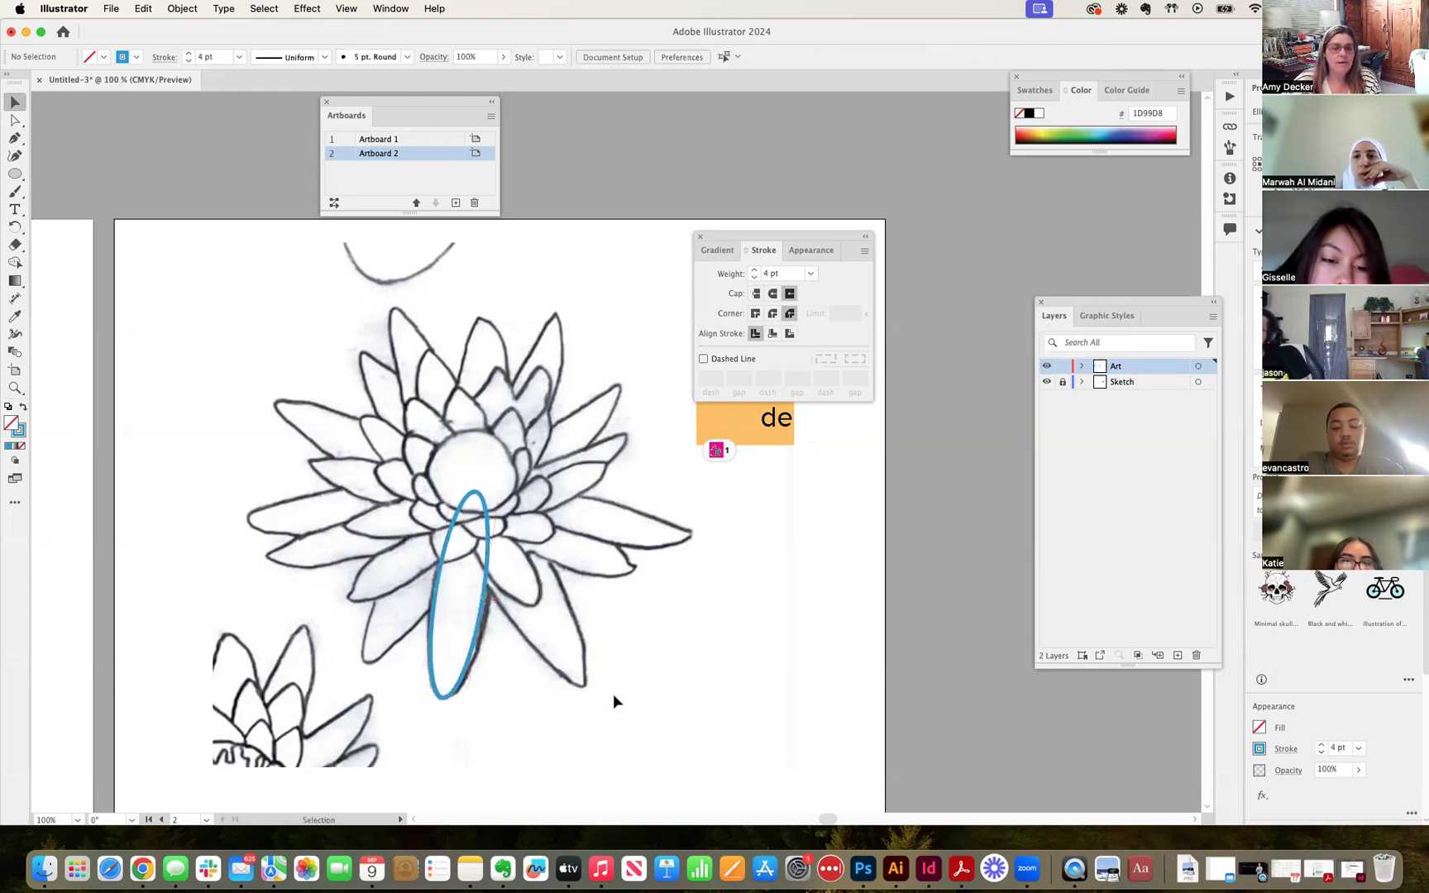
Copy the petal ellipse onto the neighbouring lower-left petal, rotate it to match, and resize it to about 0.75 by 2.93 in.
left_click(488, 565)
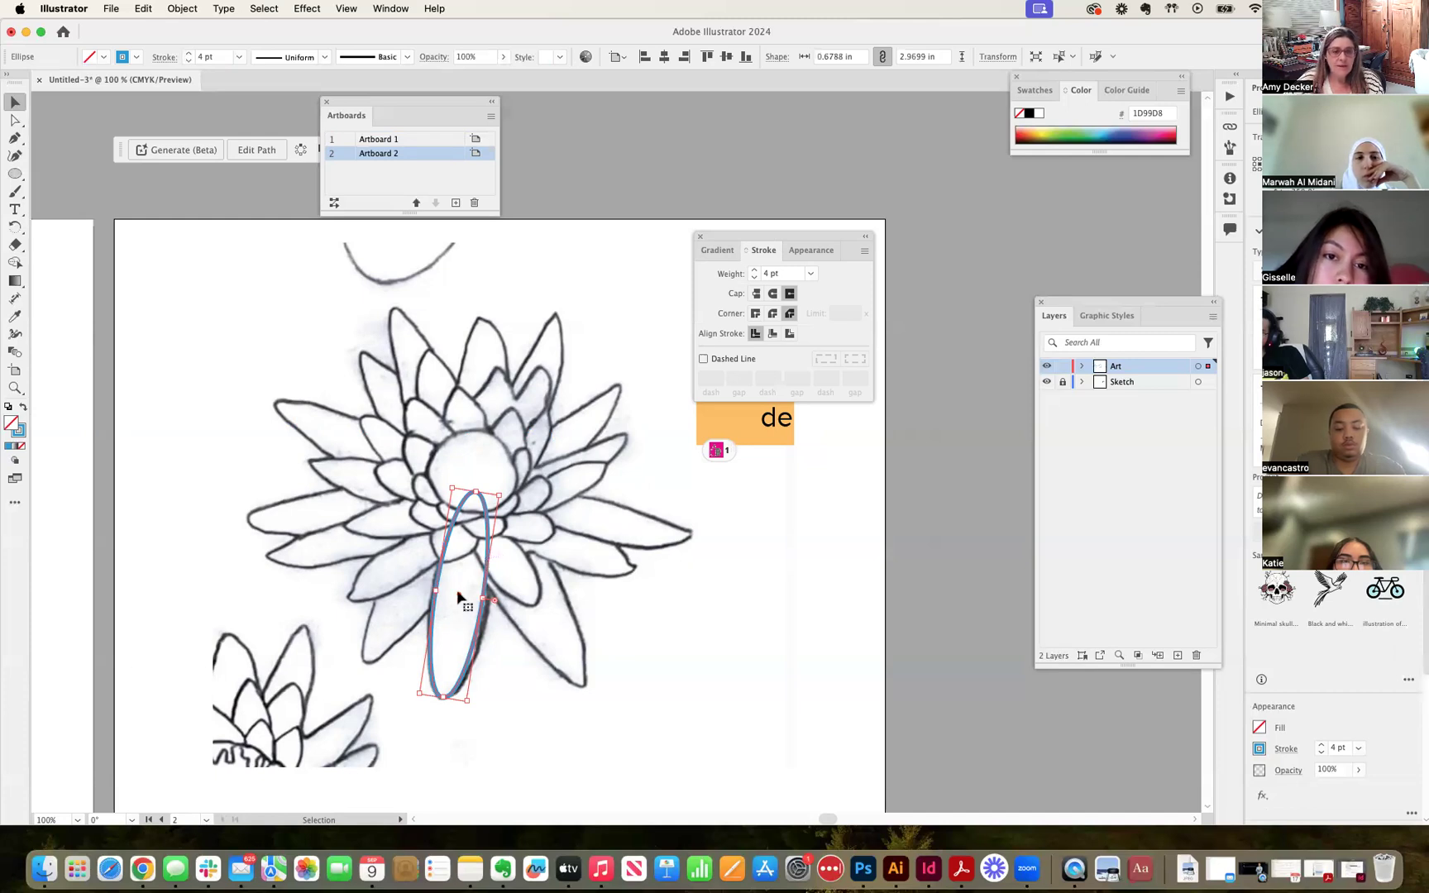
left_click_drag(459, 597, 390, 567)
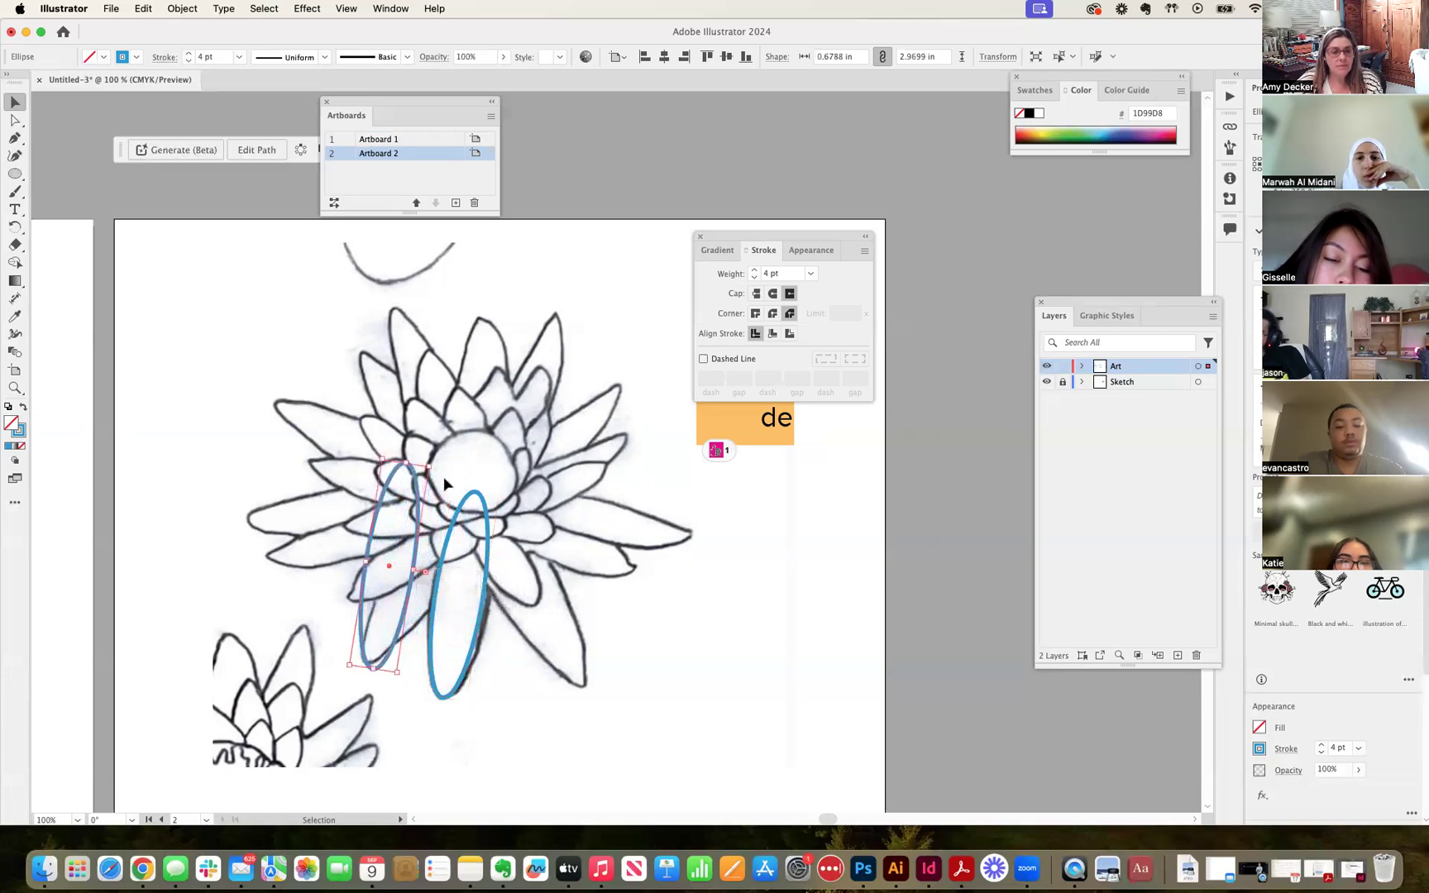
left_click_drag(433, 461, 503, 542)
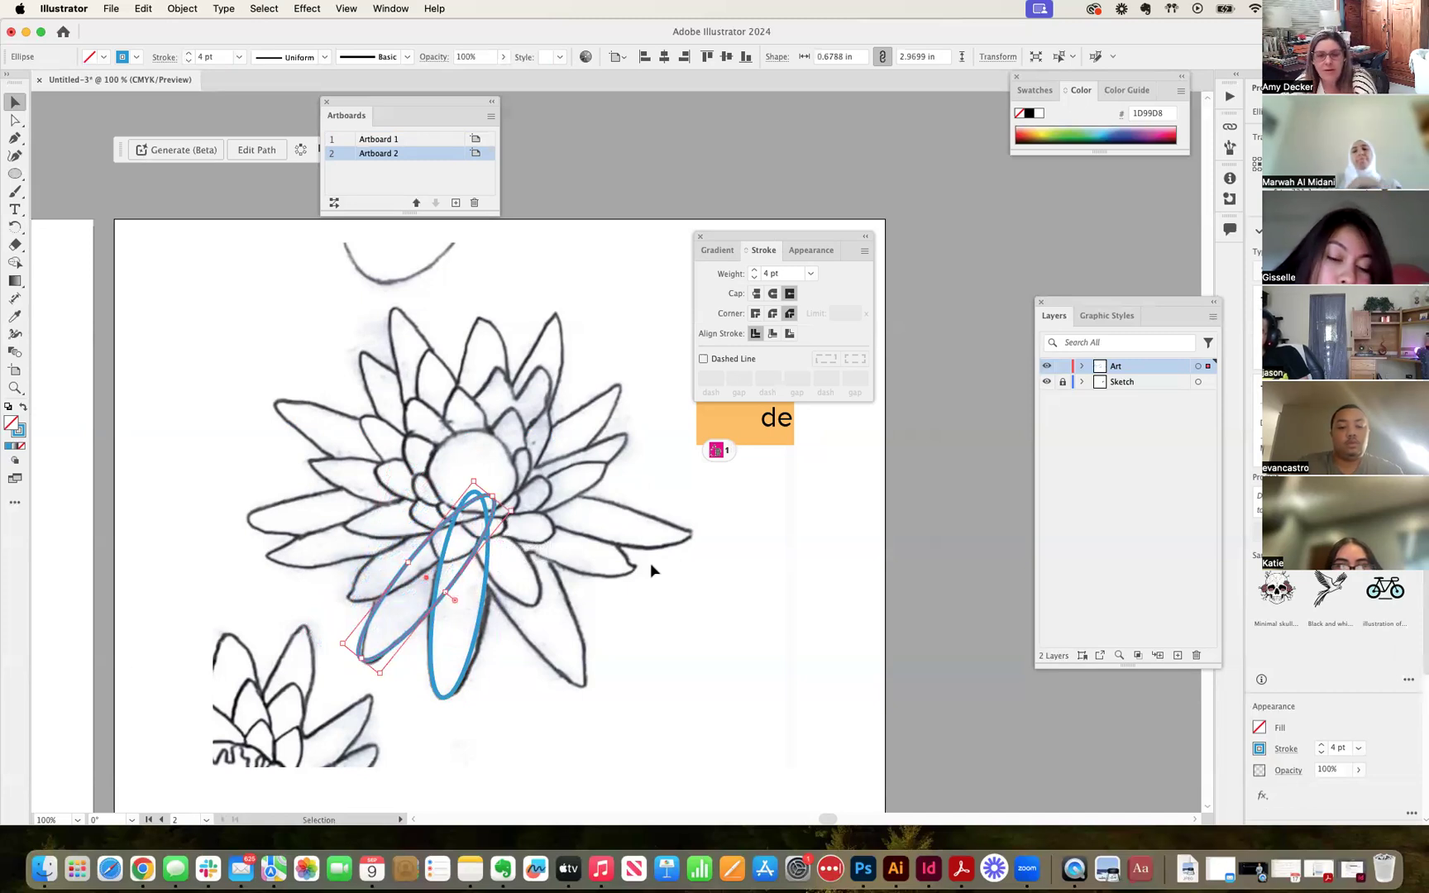
mouse_move(510, 511)
left_mouse_down()
mouse_move(497, 517)
mouse_move(513, 516)
left_mouse_up()
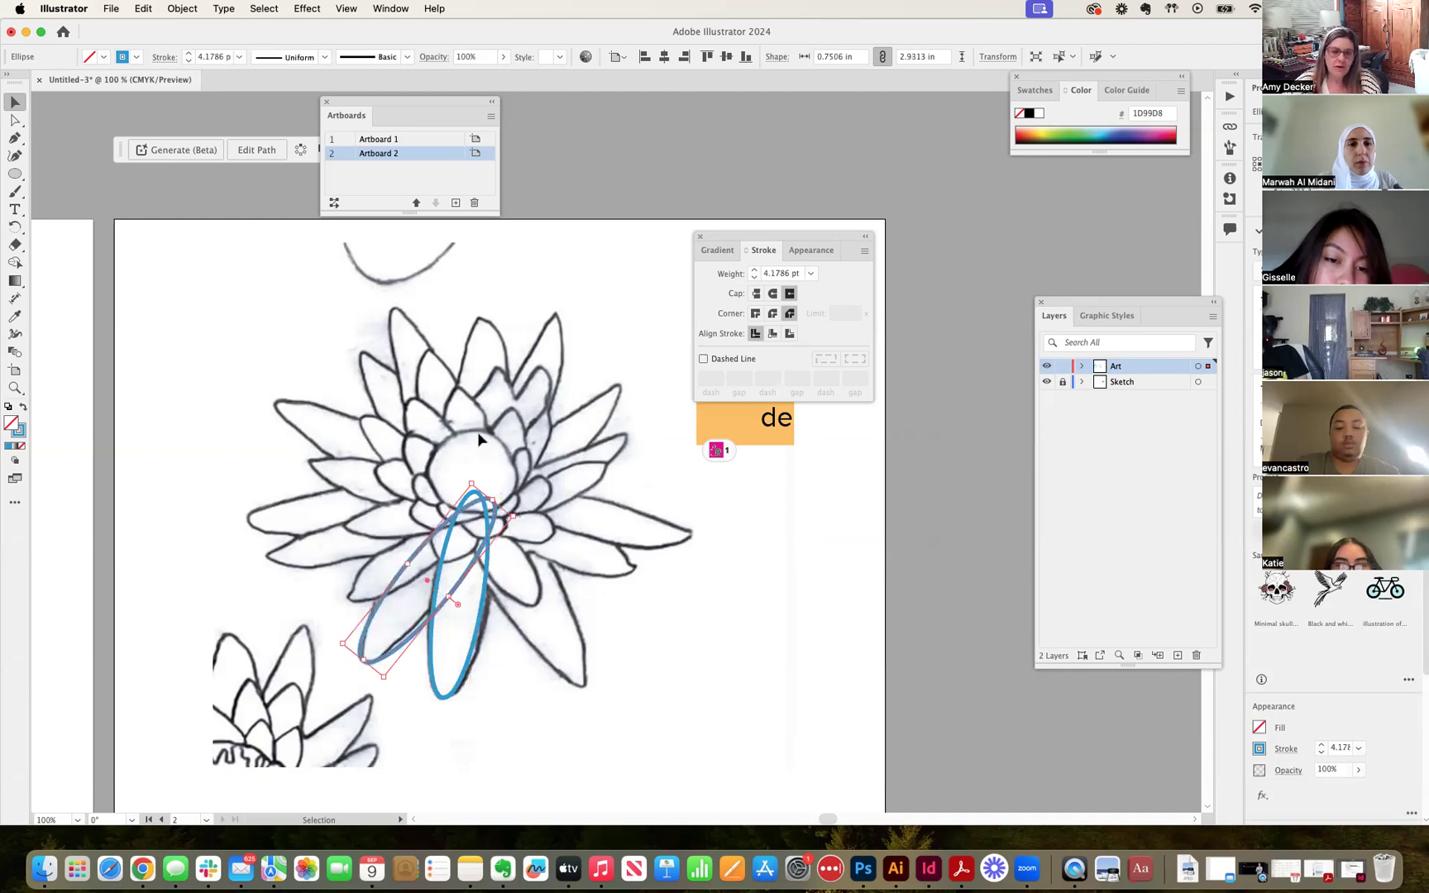
Add a smaller petal ellipse, about 0.56 by 1.86 in, and fit it over the next petal to the left.
left_click_drag(447, 523, 418, 519)
left_click(400, 546)
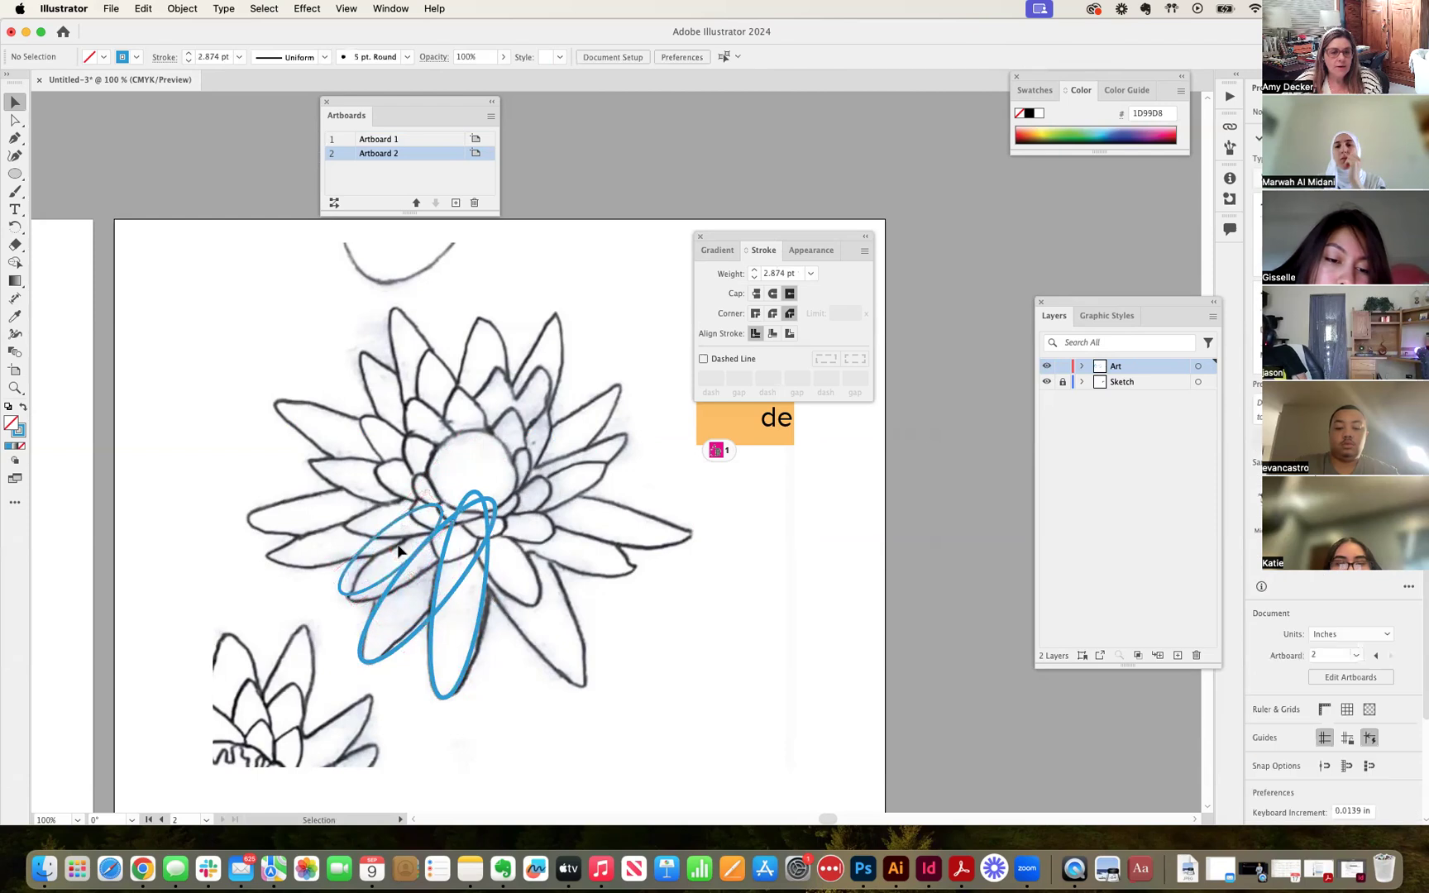
left_click(390, 550)
left_click_drag(390, 552, 402, 562)
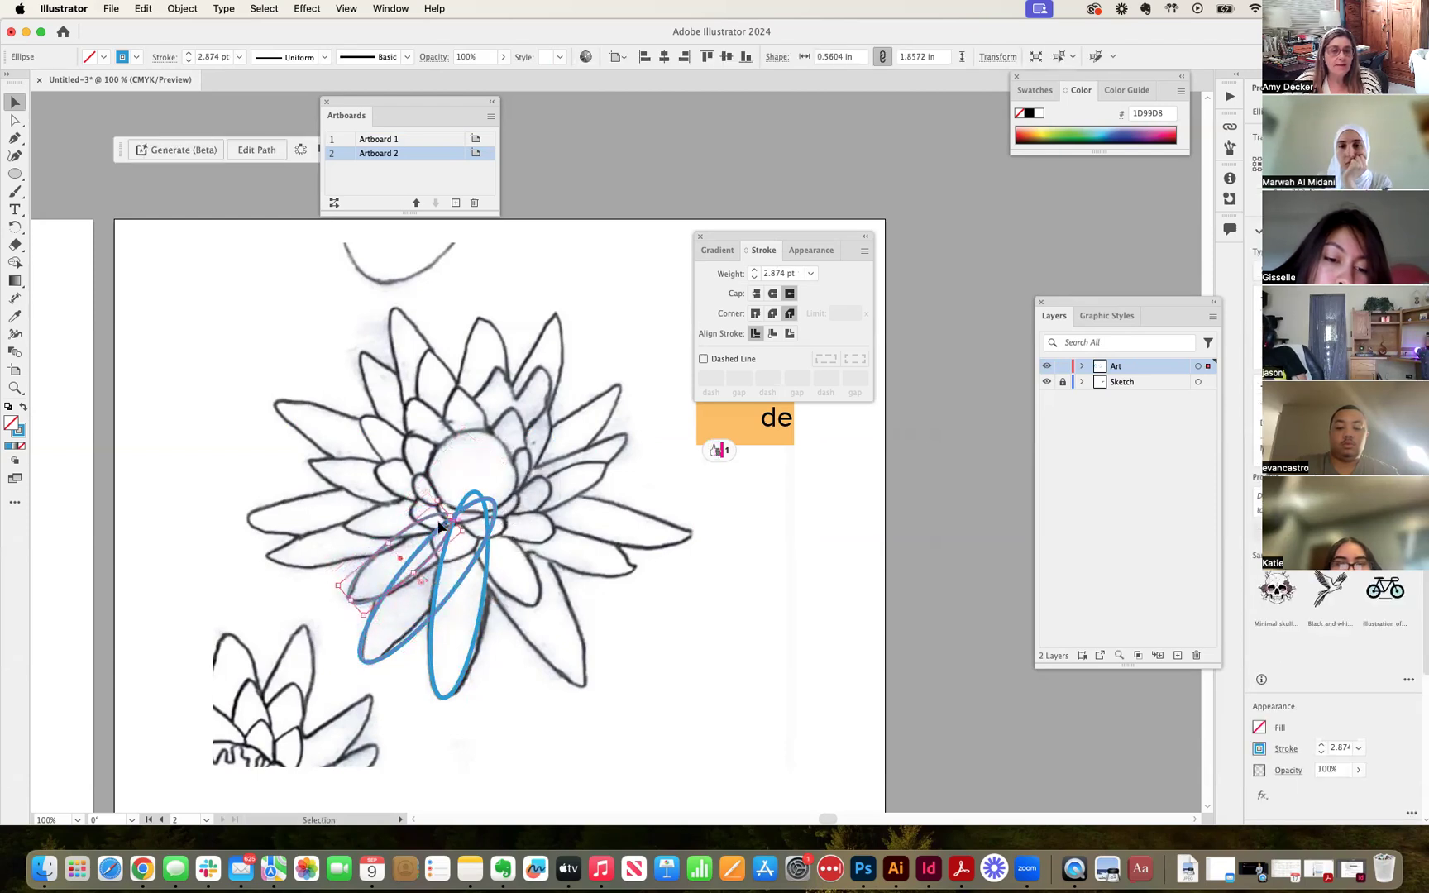
left_click(506, 461)
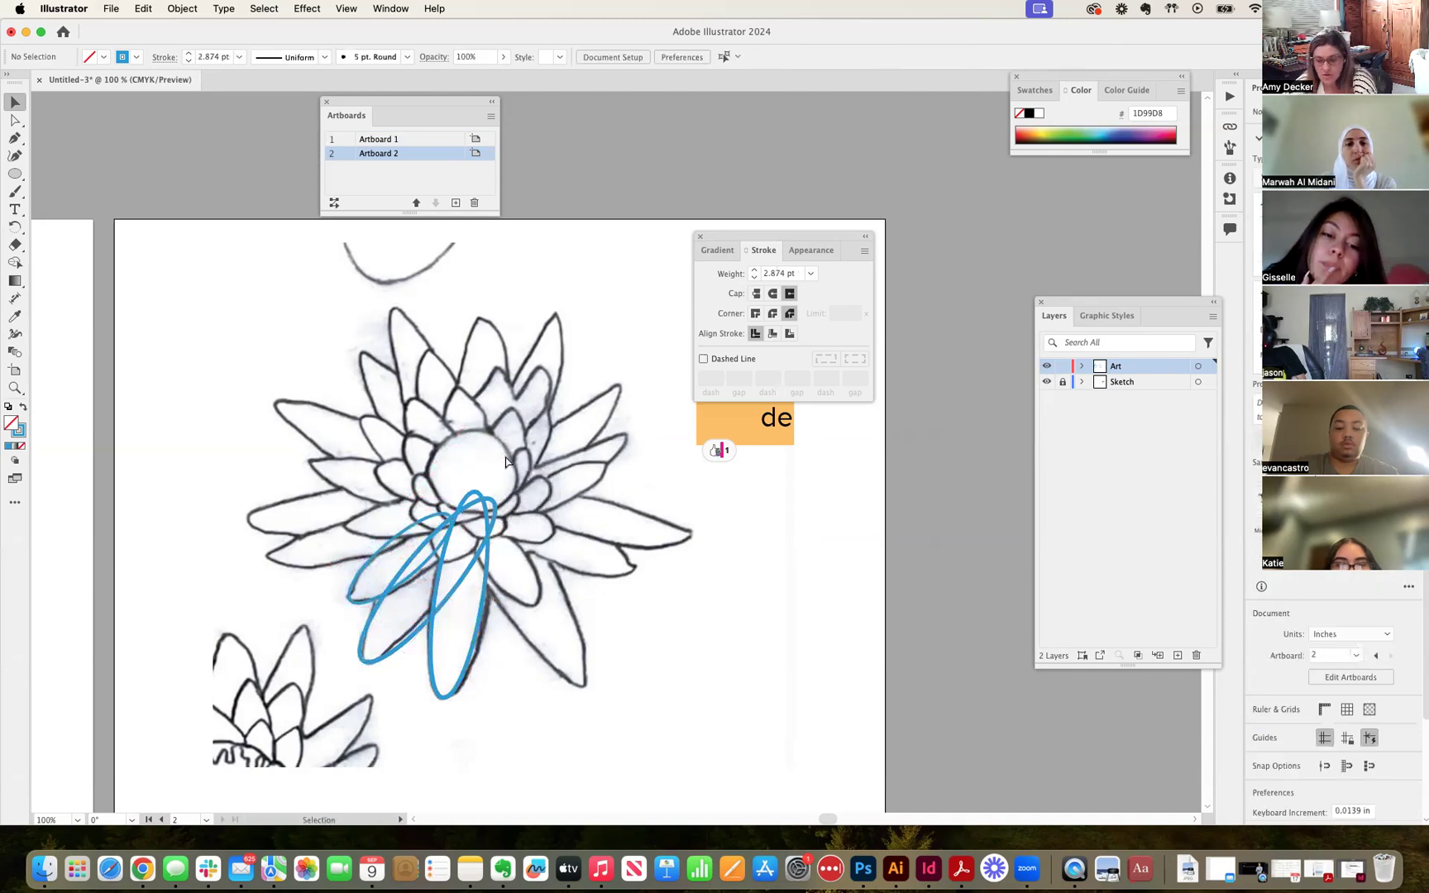
Change the smallest petal ellipse's stroke colour to purple B61ED6.
key("super+plus")
key("super+plus")
key("super+plus")
key("super+plus")
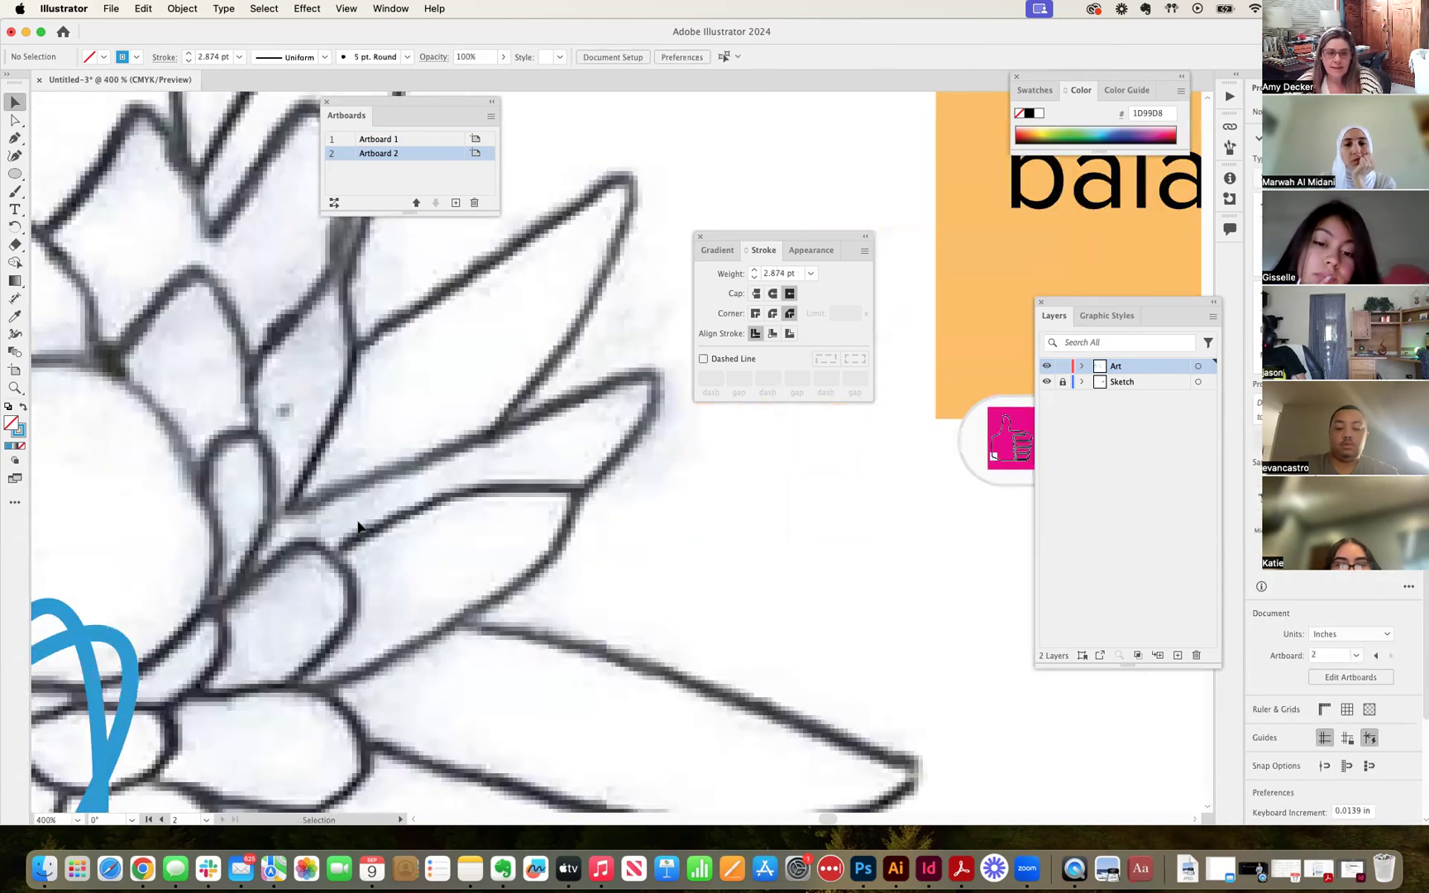
key("b")
mouse_move(402, 543)
left_mouse_down()
mouse_move(383, 552)
mouse_move(573, 595)
mouse_move(766, 421)
mouse_move(625, 421)
left_mouse_up()
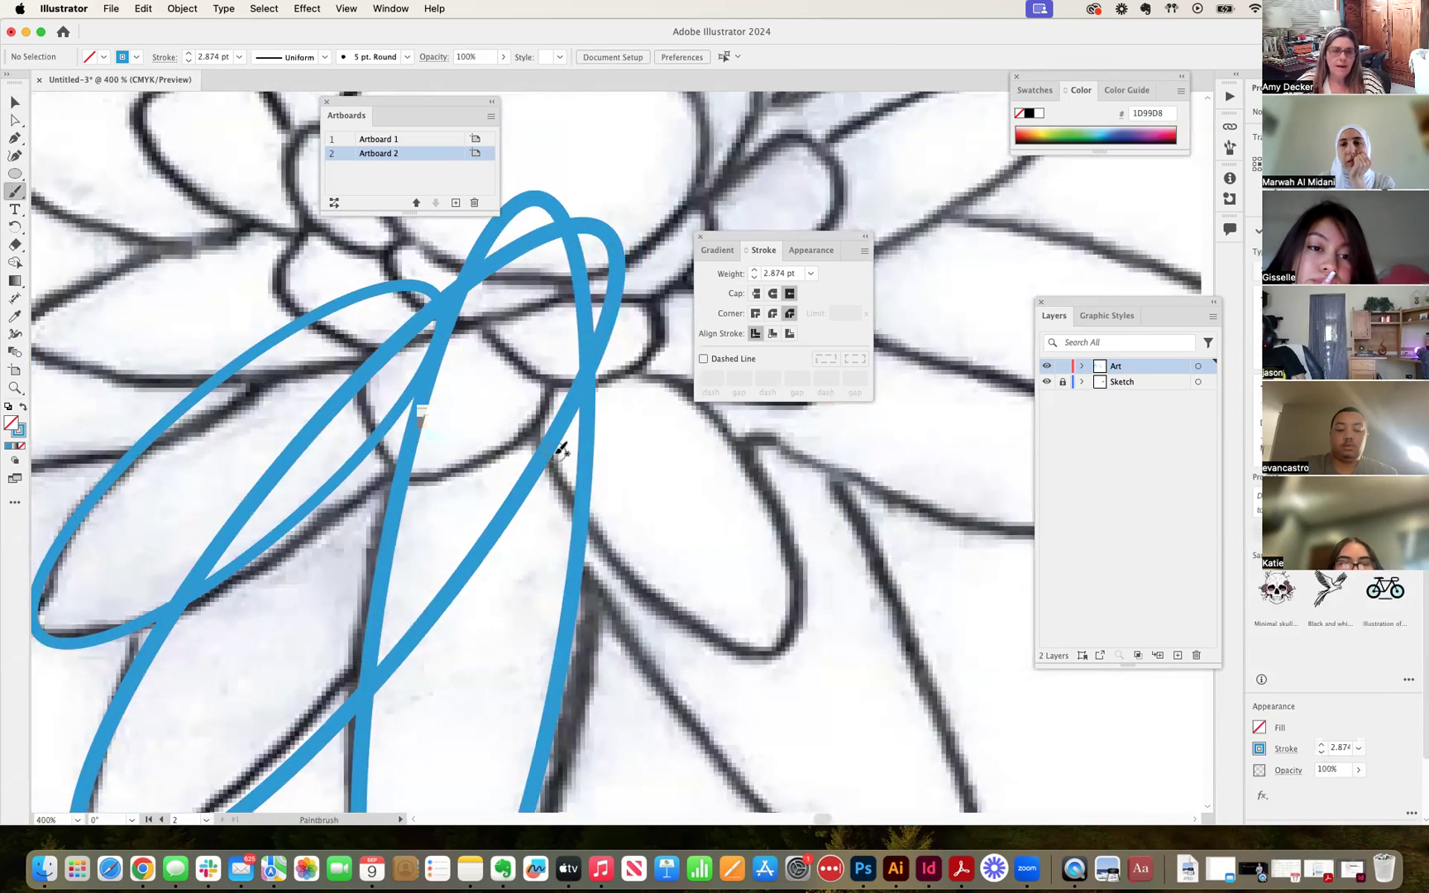
key("v")
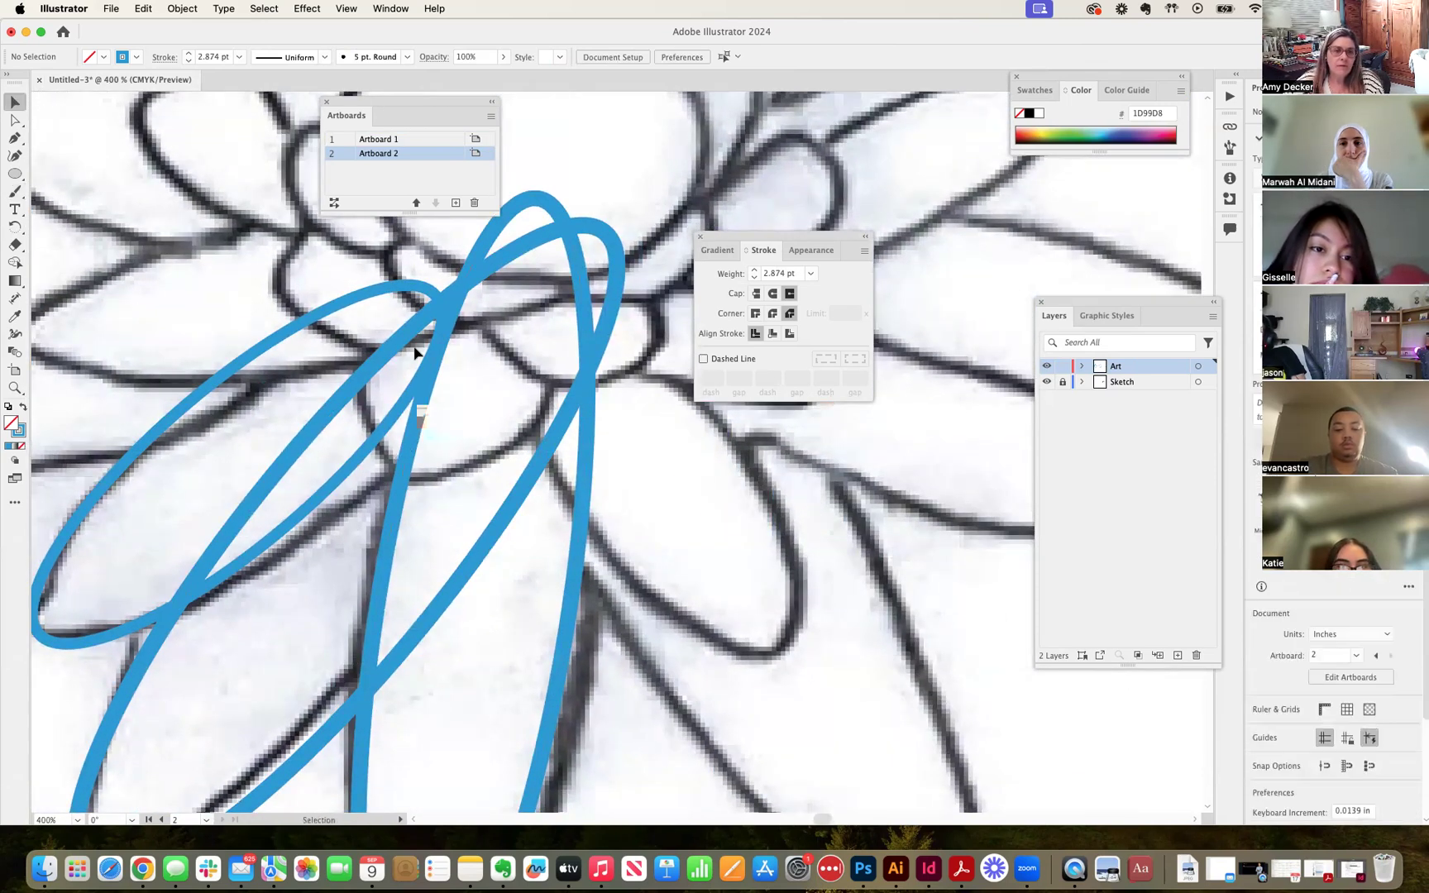
left_click(378, 296)
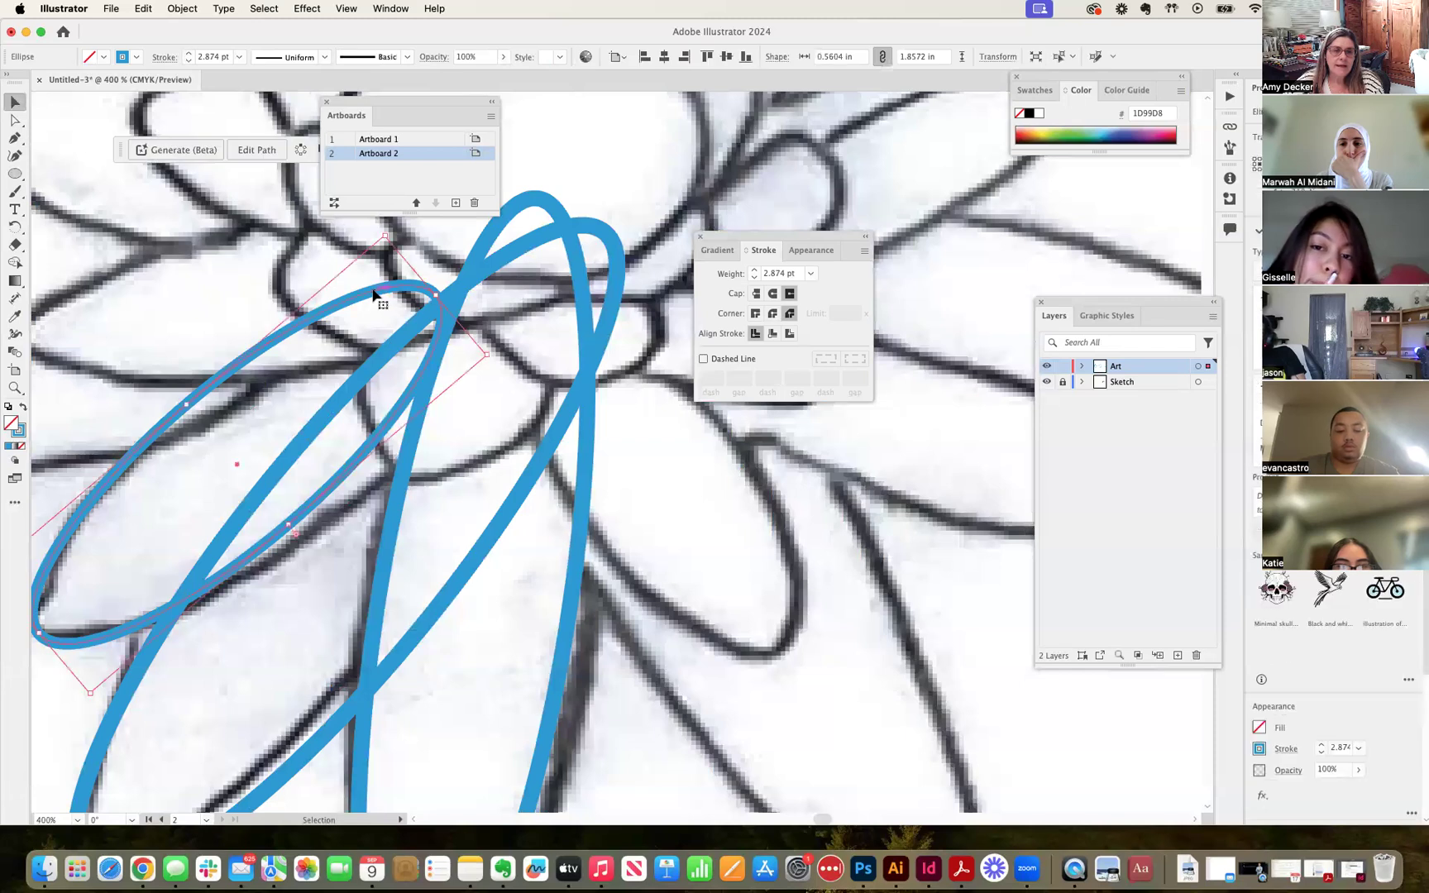
double_click(19, 429)
left_click(730, 380)
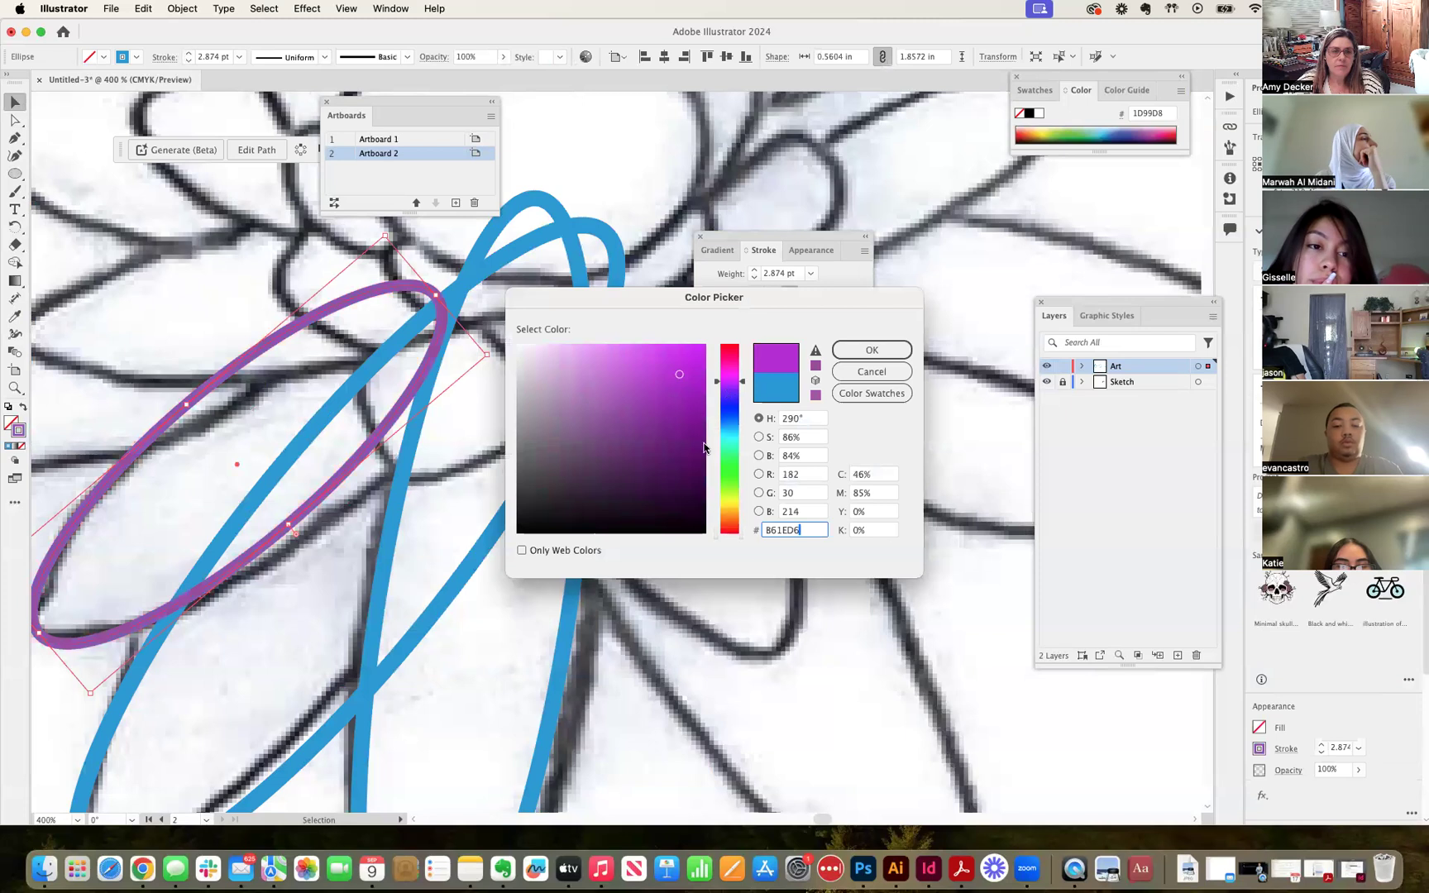
left_click(852, 350)
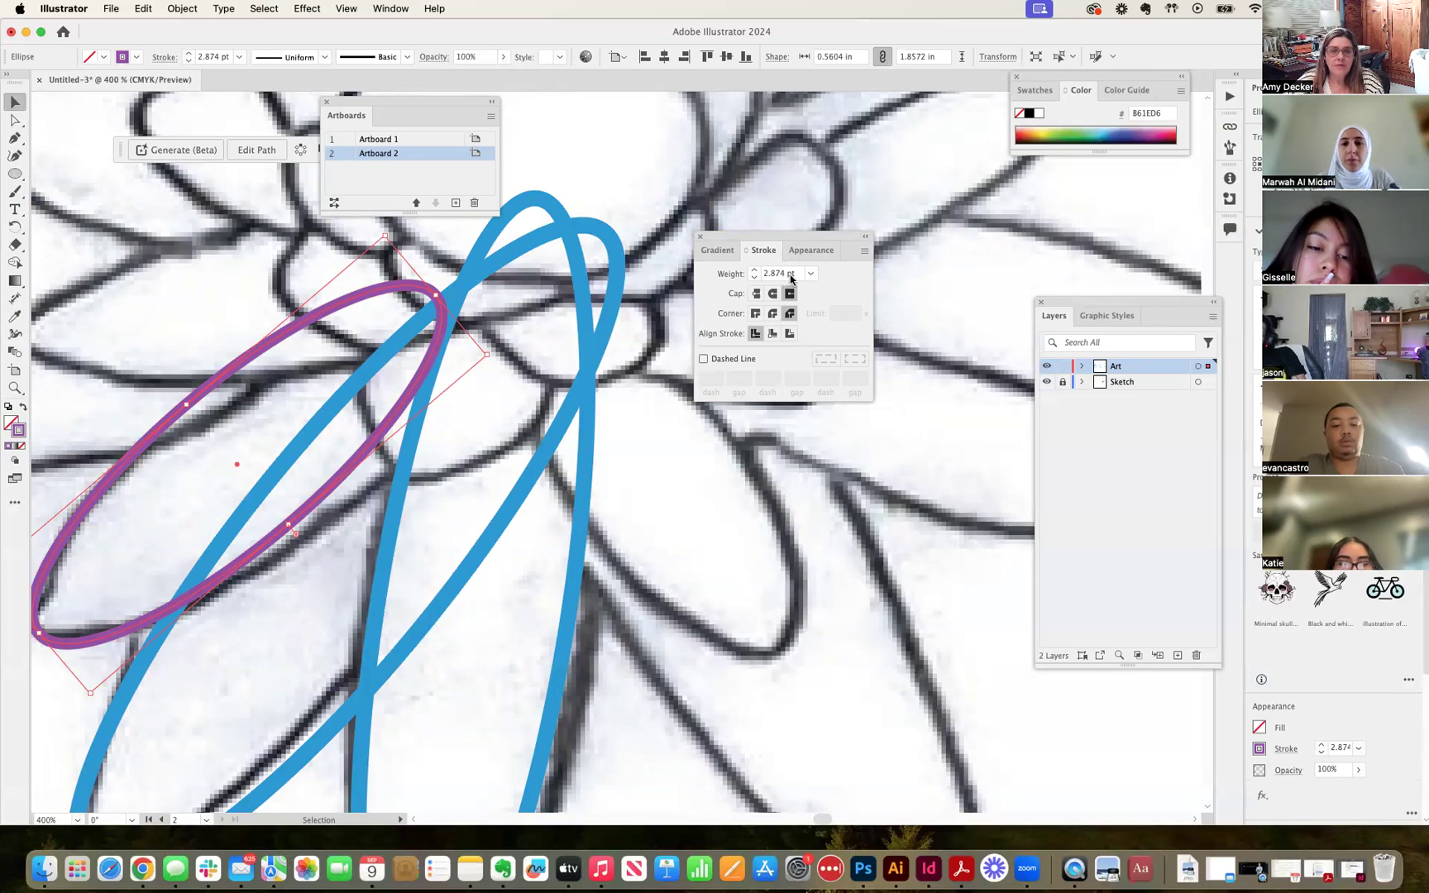
left_click(603, 232)
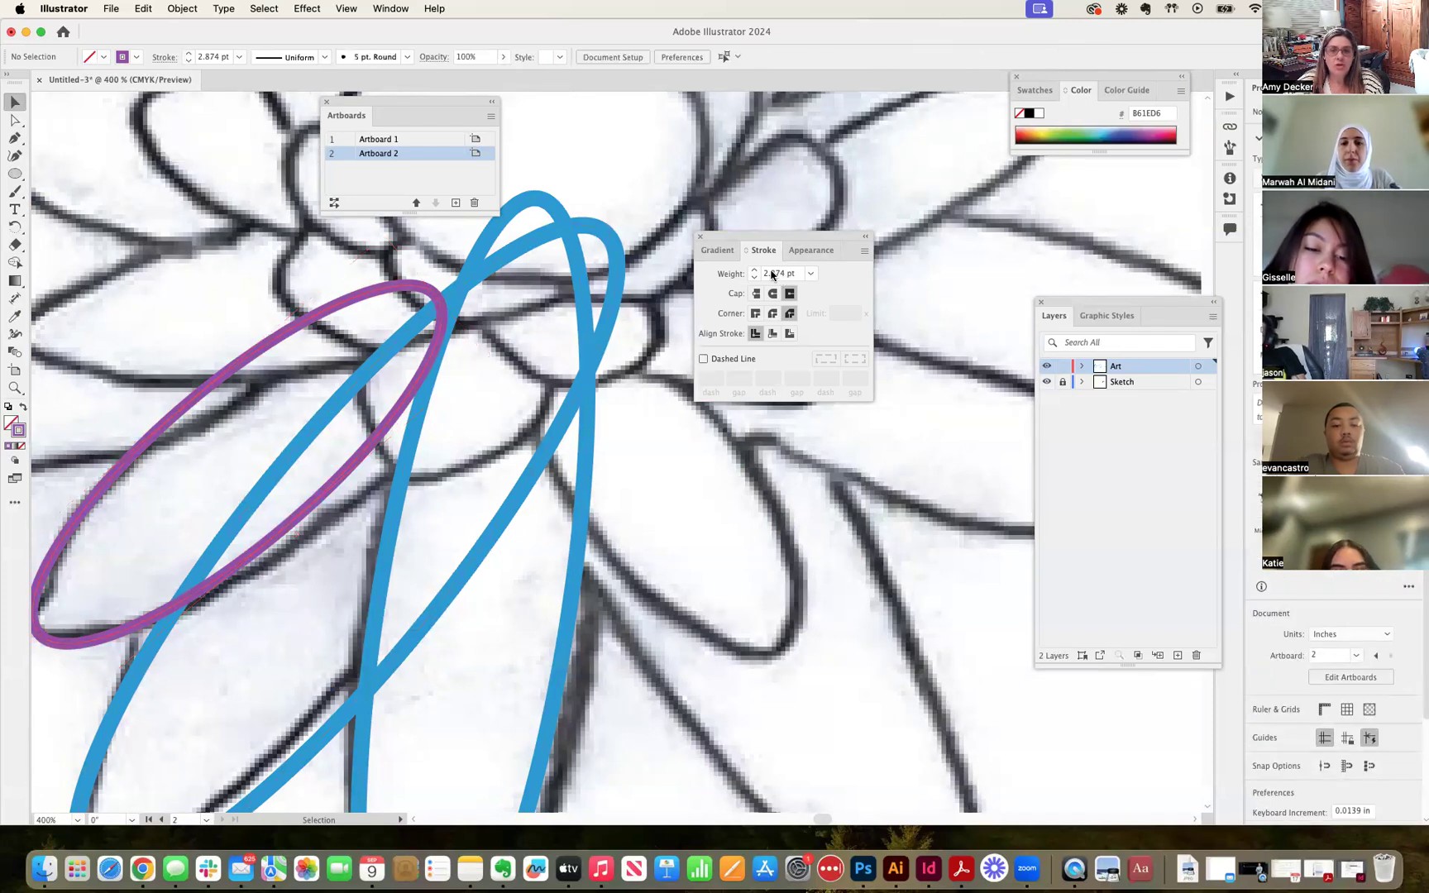
Select all three petal ellipses and set their stroke weight to a uniform 4 pt.
left_click(517, 252)
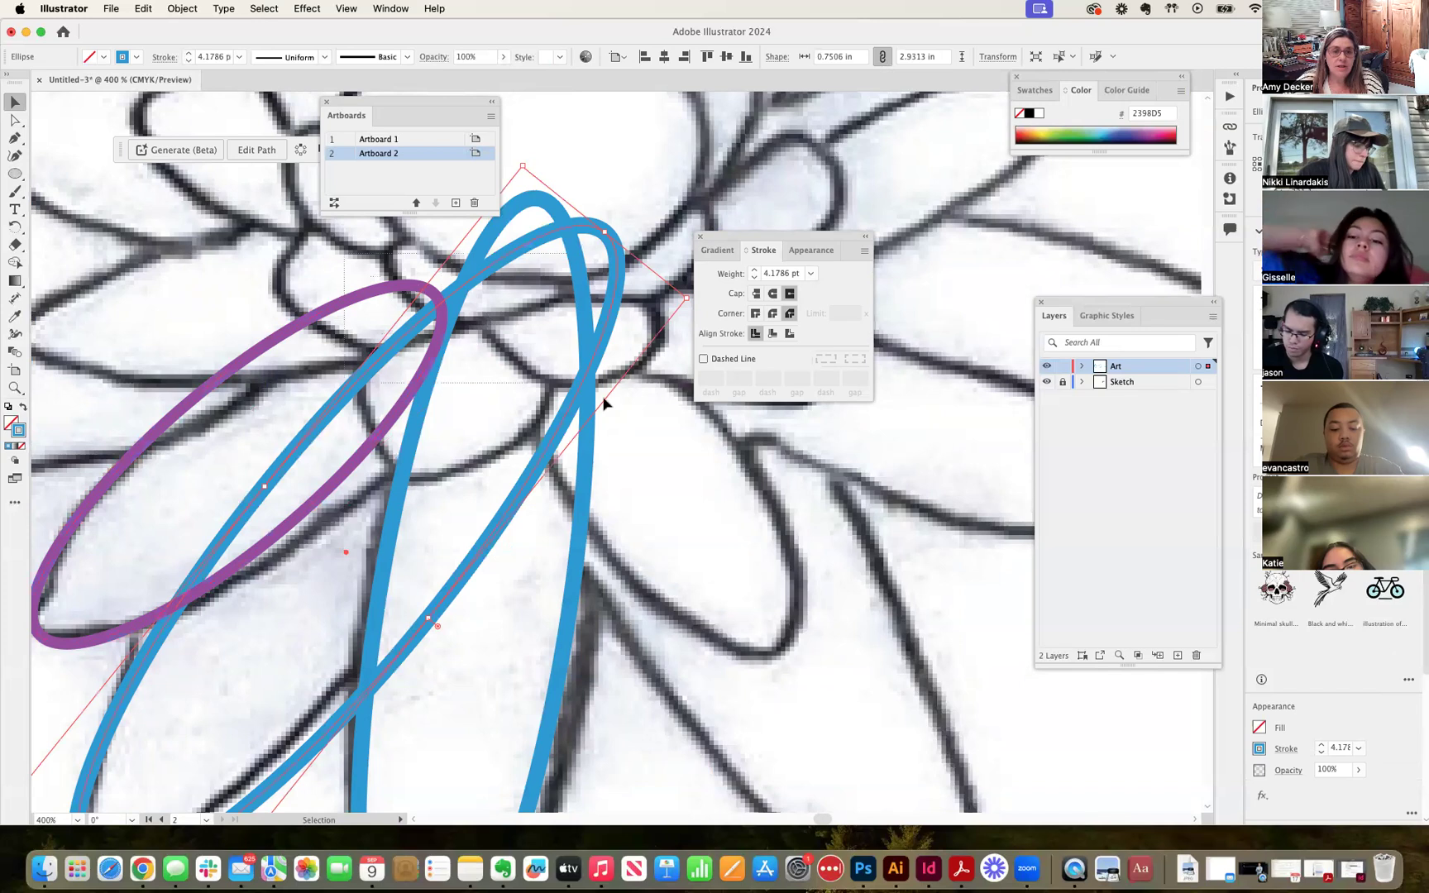
key("super+a")
left_click(774, 276)
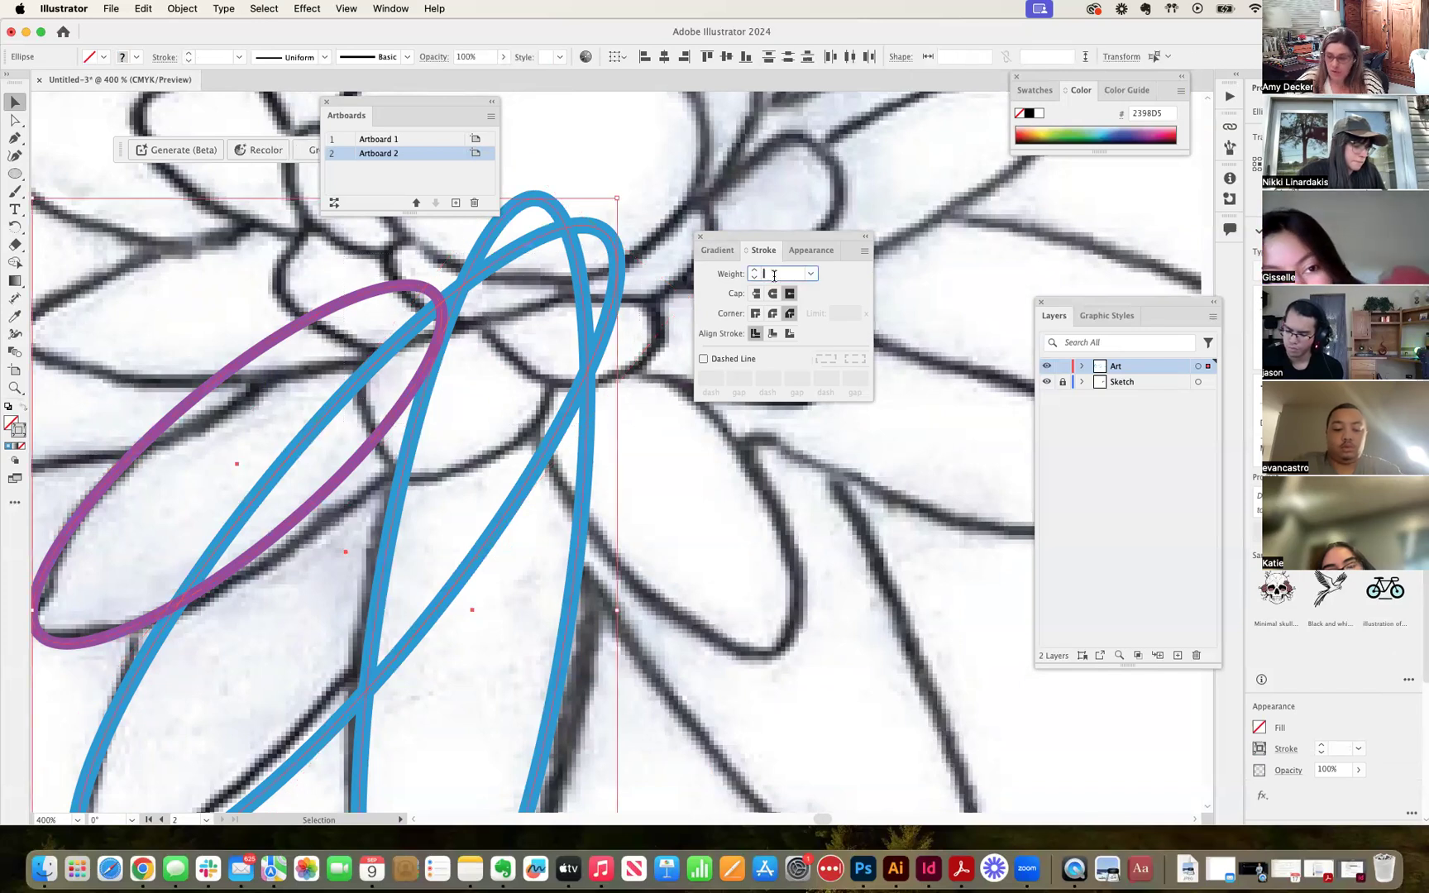
type("4")
key("Return")
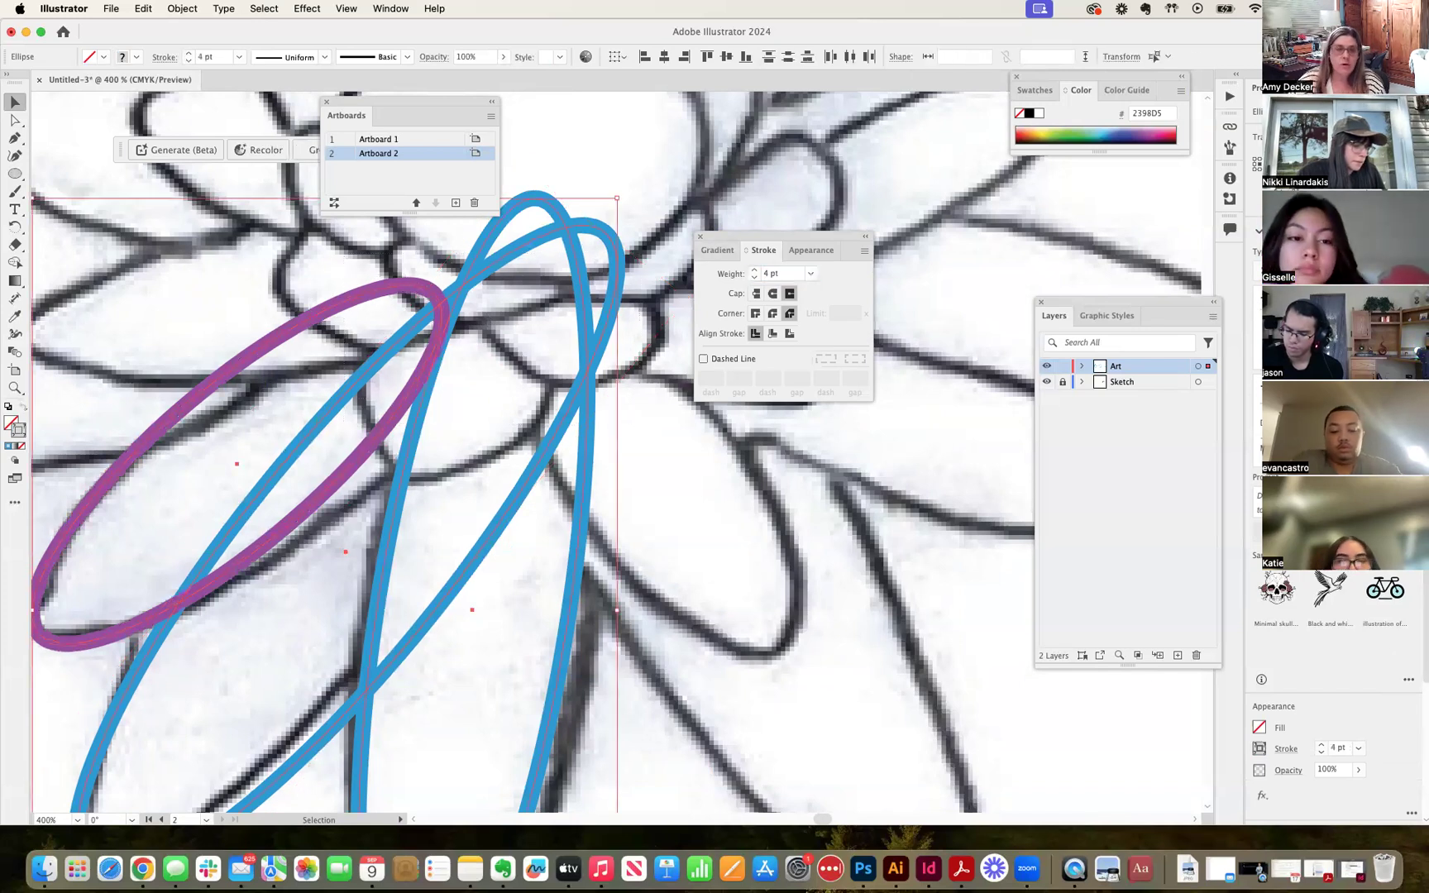
Narrow the stroke of the first flower's outline at its left and upper petals with the Width tool.
left_click(671, 594)
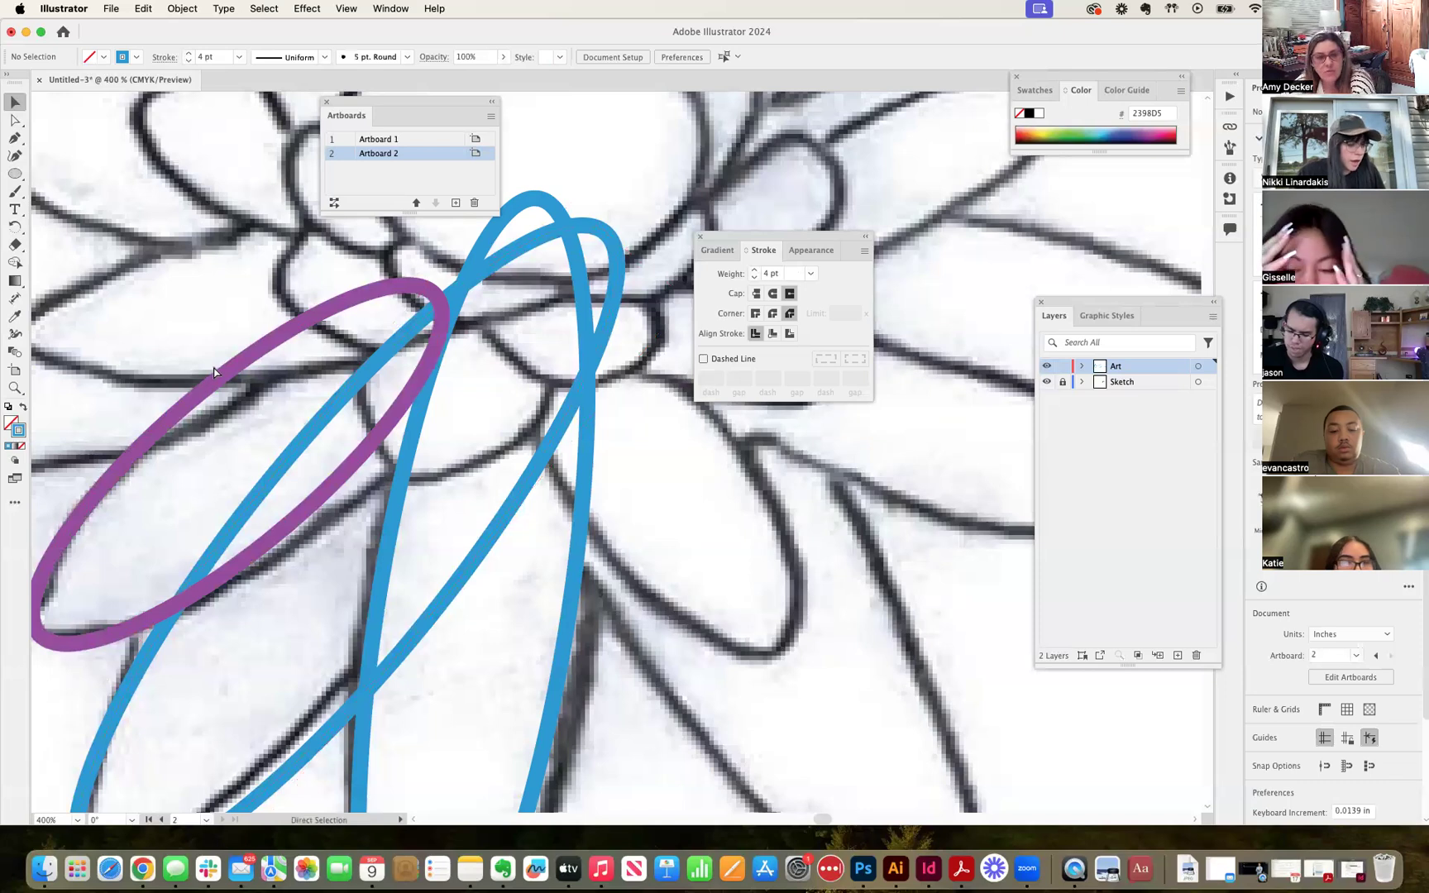
key("super+minus")
key("super+minus")
key("super+minus")
key("super+minus")
key("space")
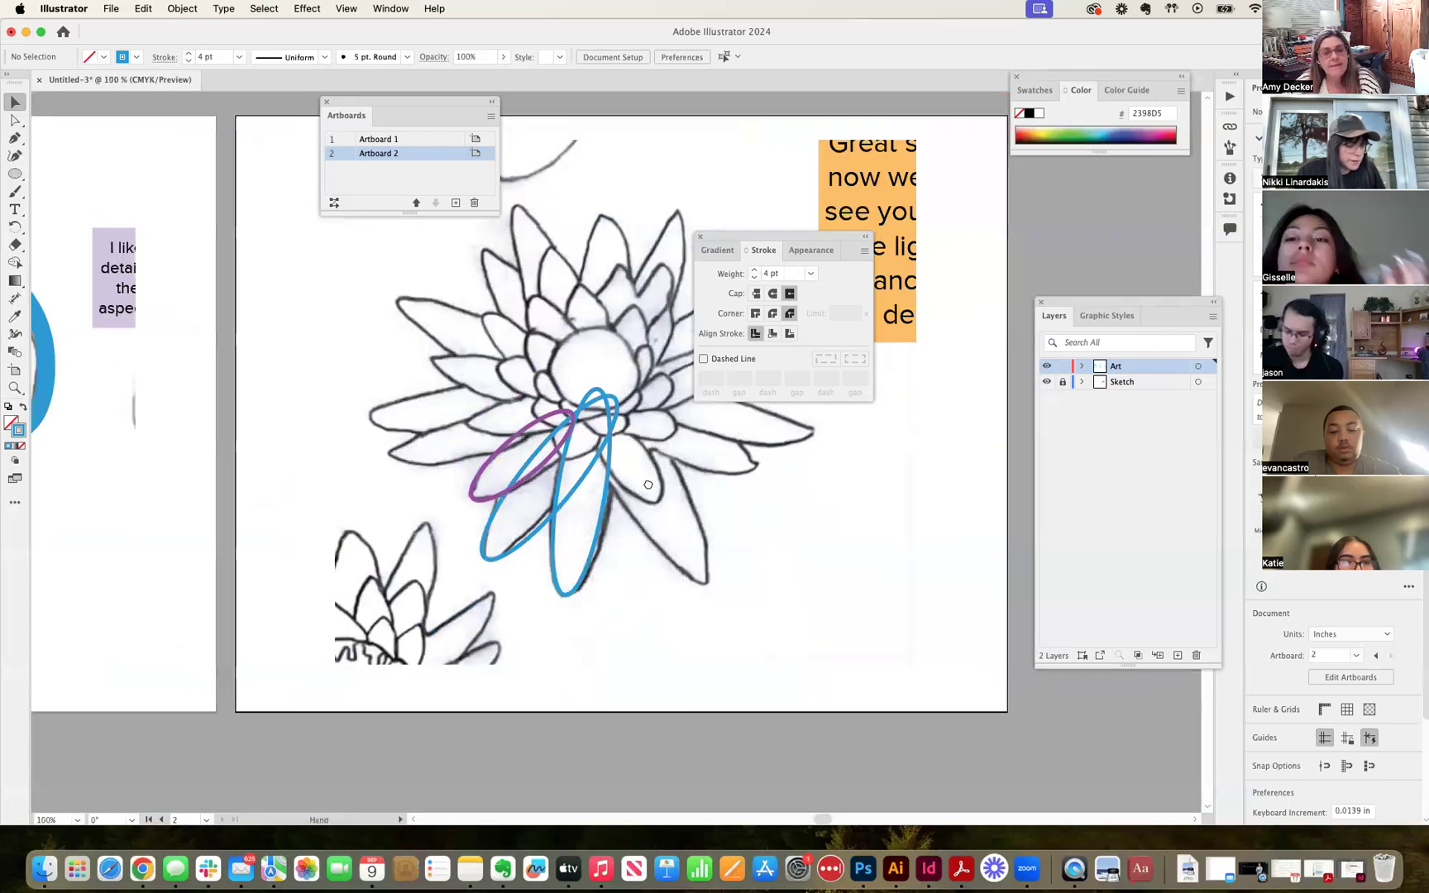
left_click_drag(649, 485, 563, 522)
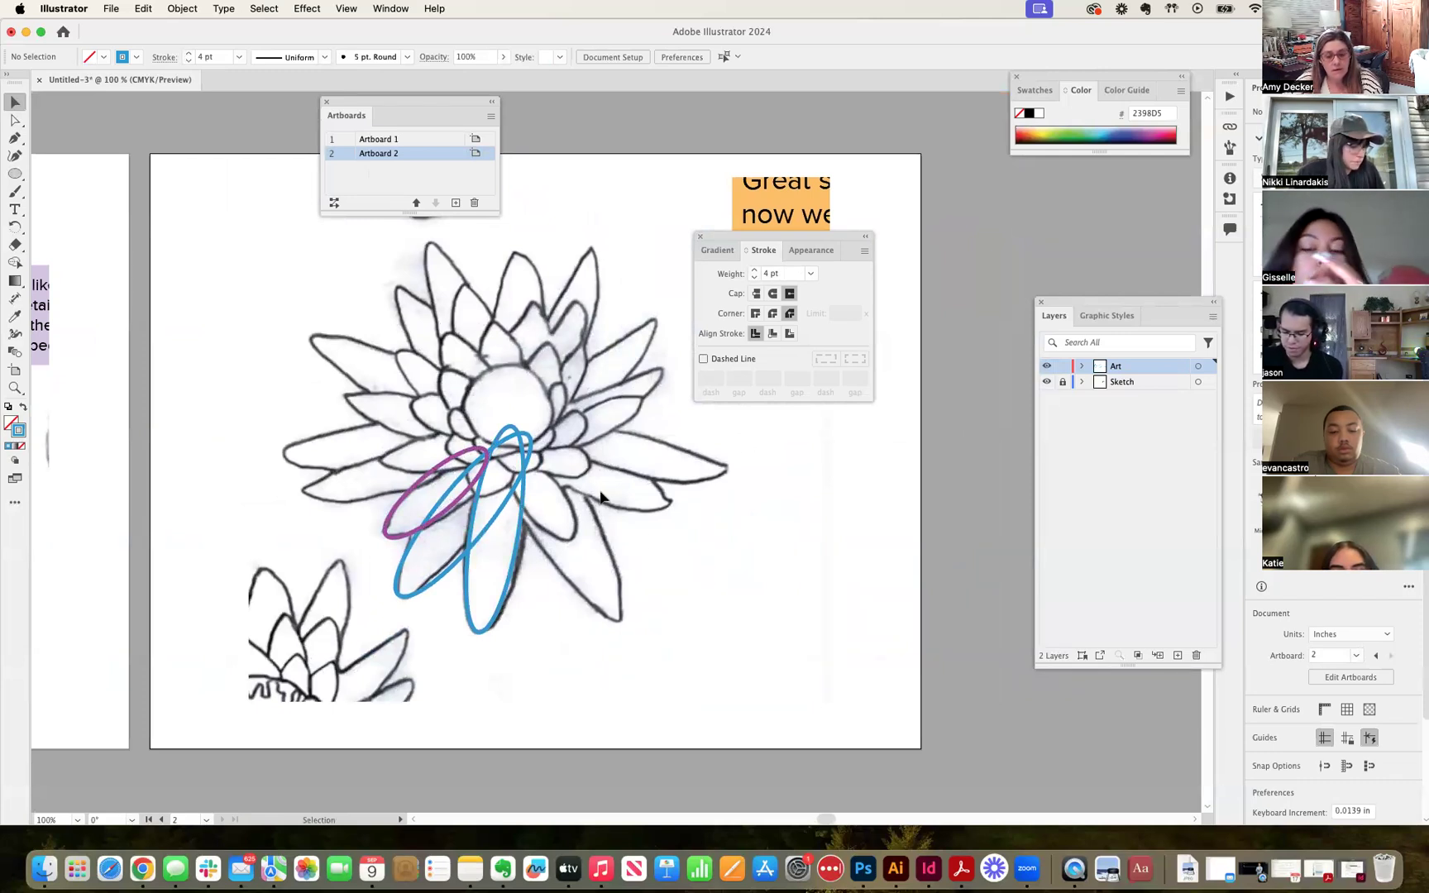
scroll(396, 445, "left", 12)
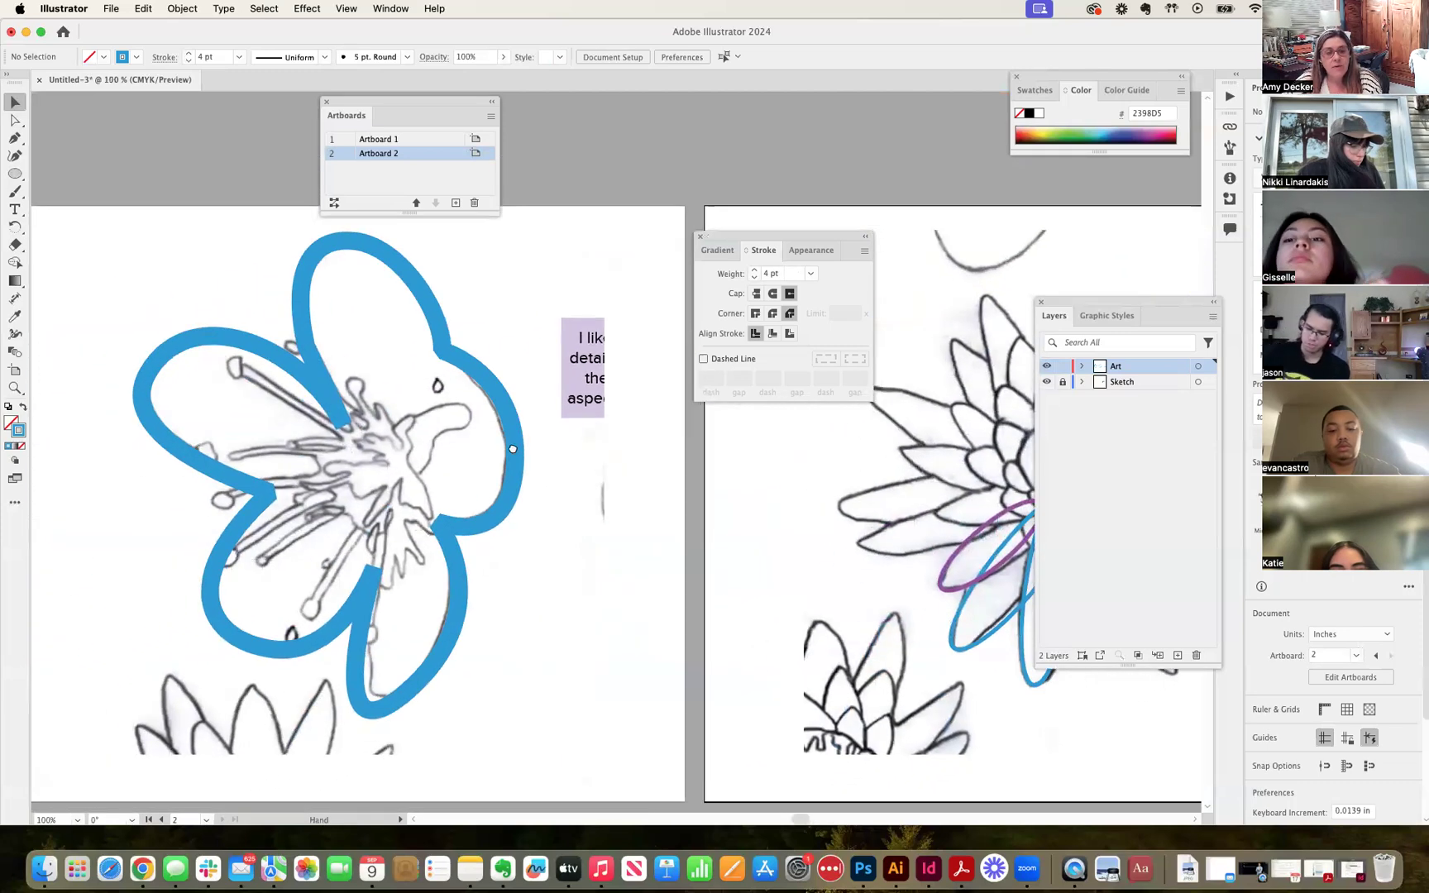
left_click_drag(532, 431, 560, 448)
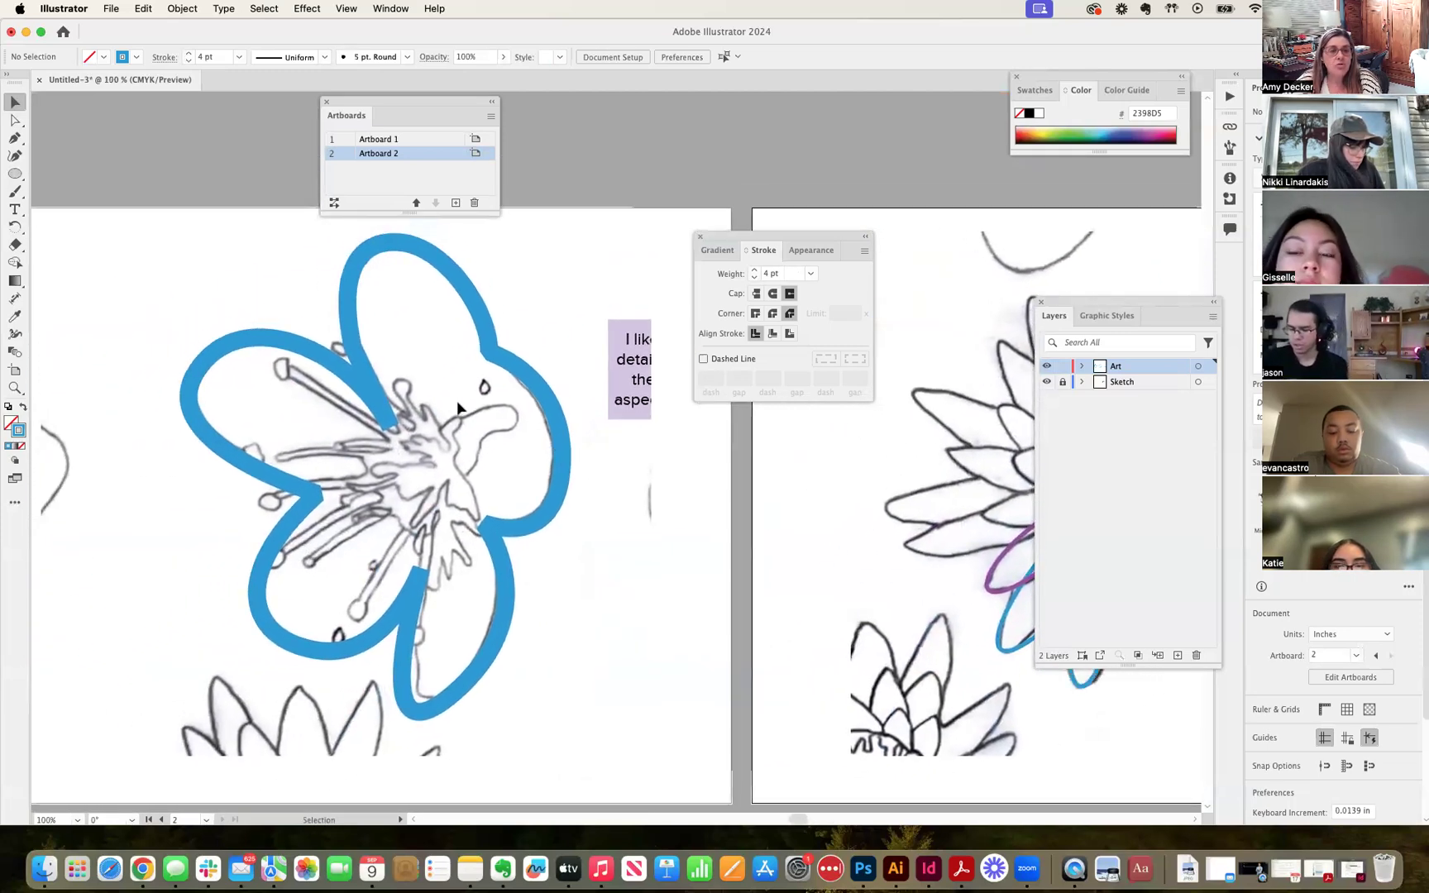
left_click(357, 327)
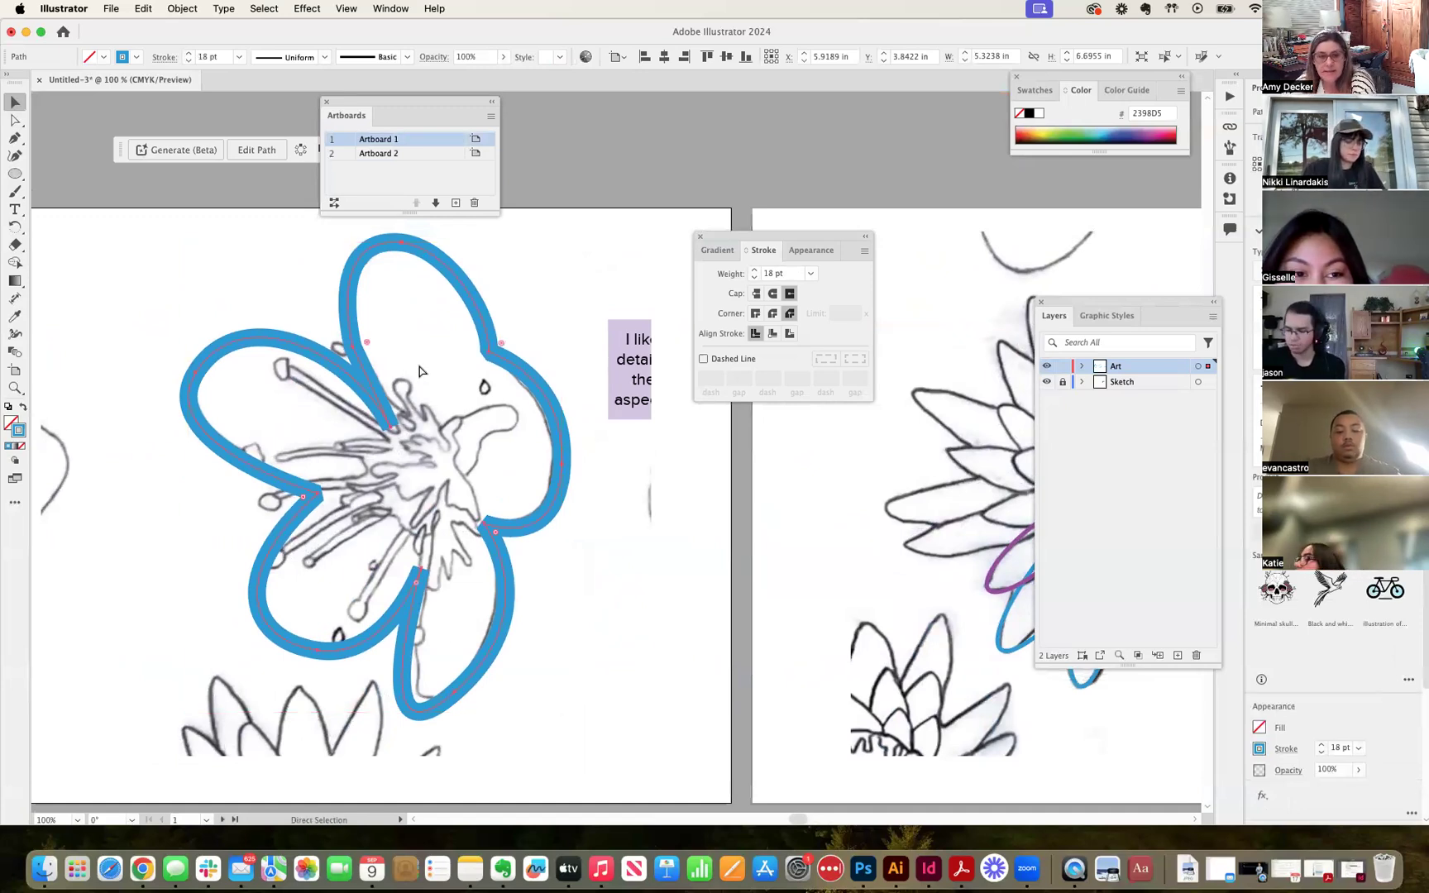
key("super+equal")
left_click_drag(323, 359, 130, 417)
key("a")
key("super+minus")
left_click_drag(417, 500, 234, 537)
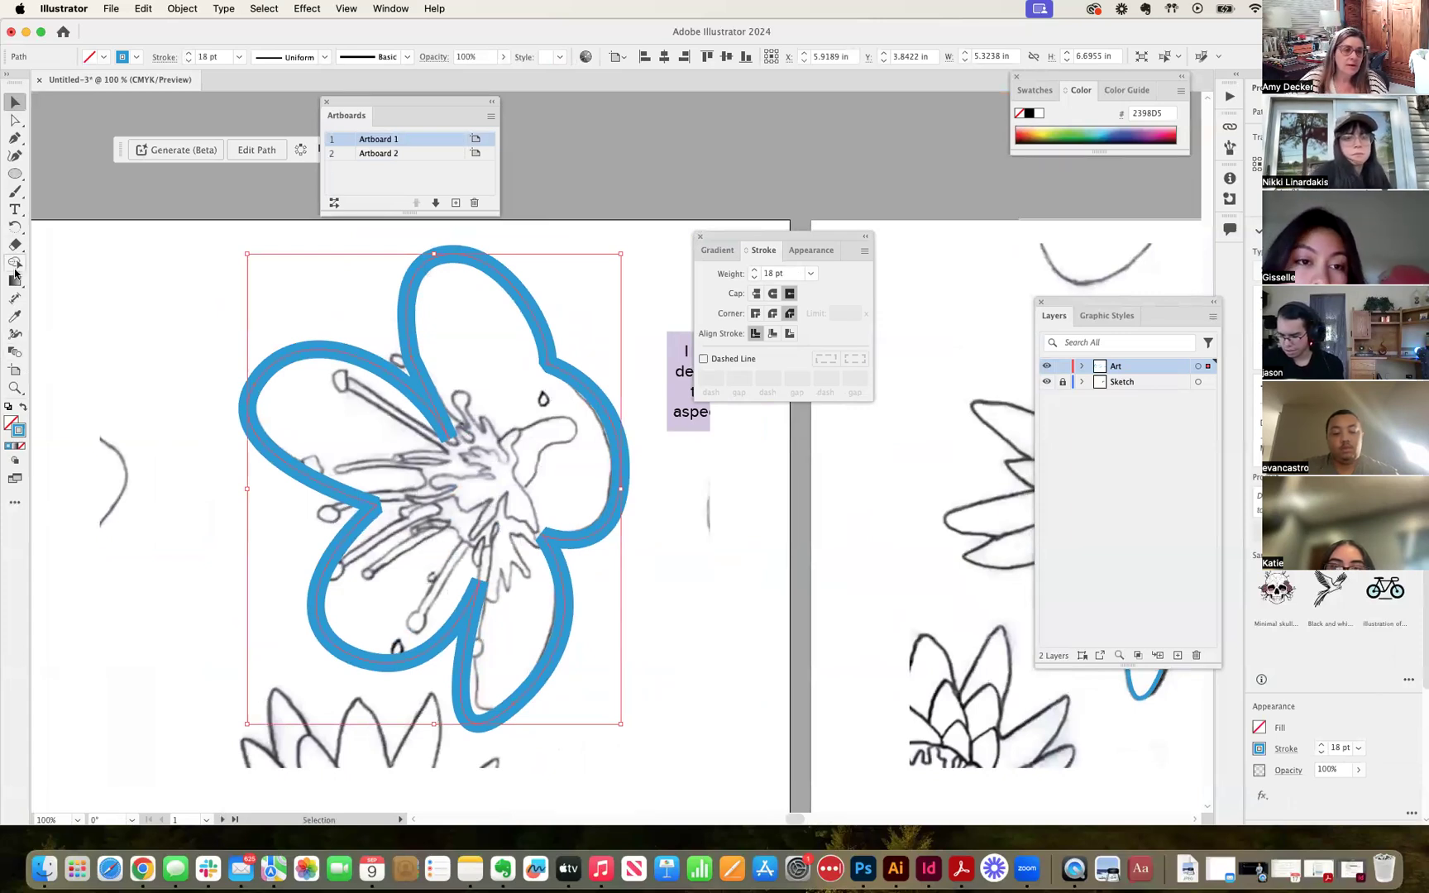
left_click(15, 335)
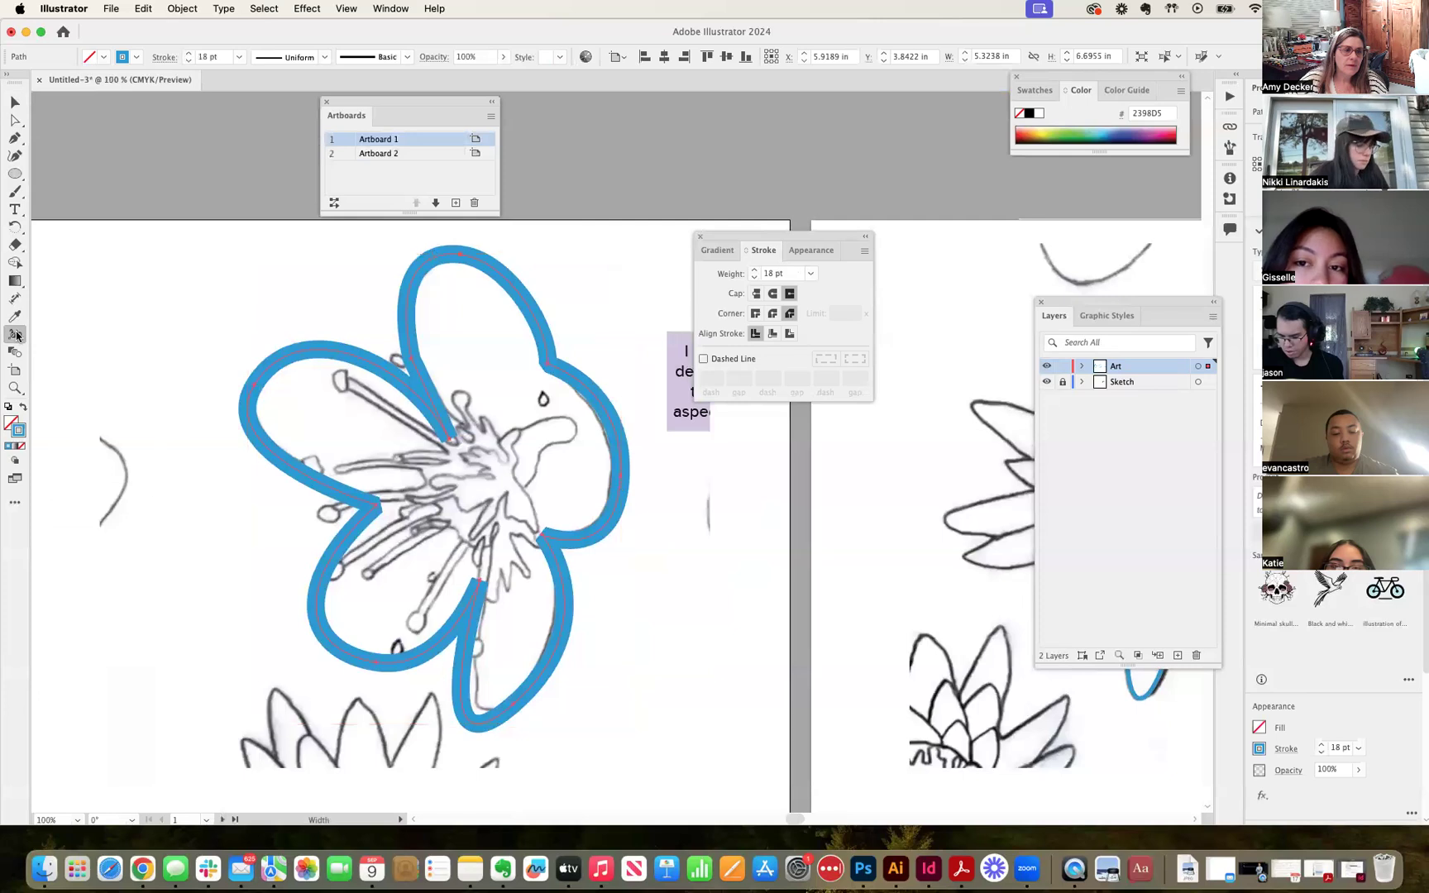
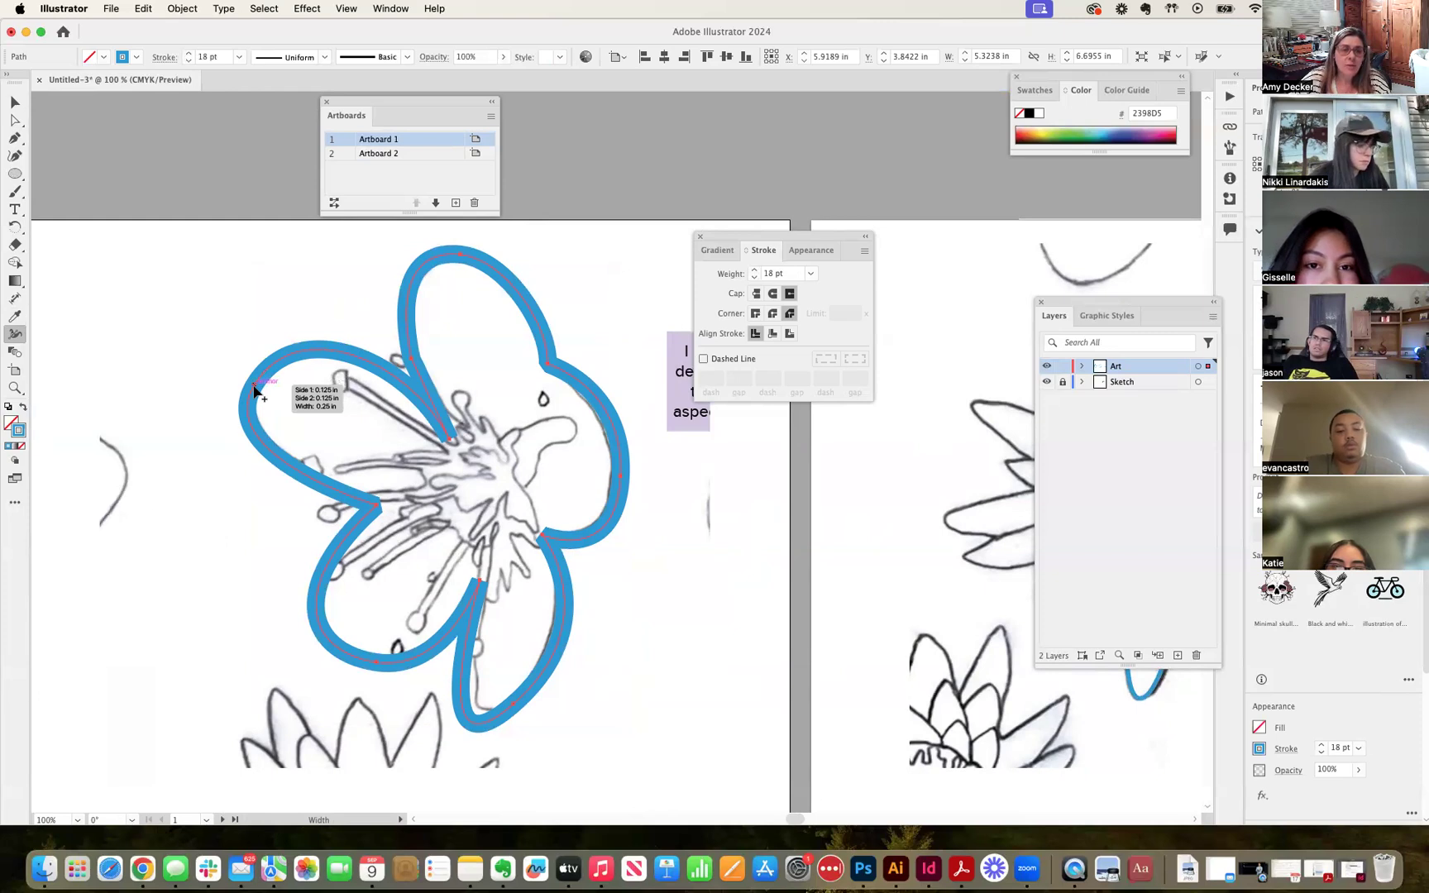
mouse_move(253, 387)
left_mouse_down()
mouse_move(223, 371)
mouse_move(257, 387)
mouse_move(249, 376)
left_mouse_up()
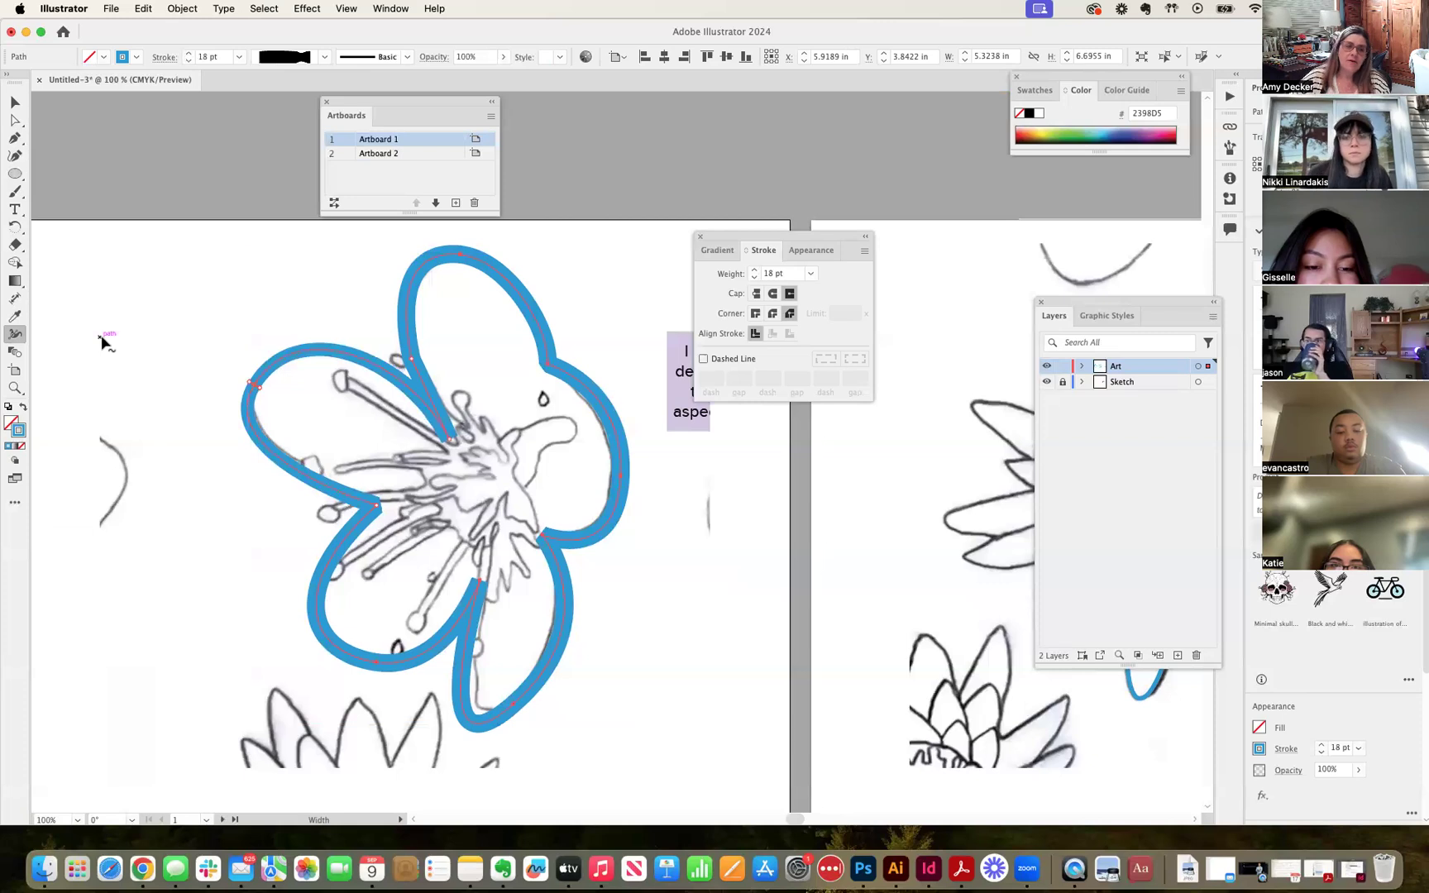
left_click_drag(443, 253, 443, 257)
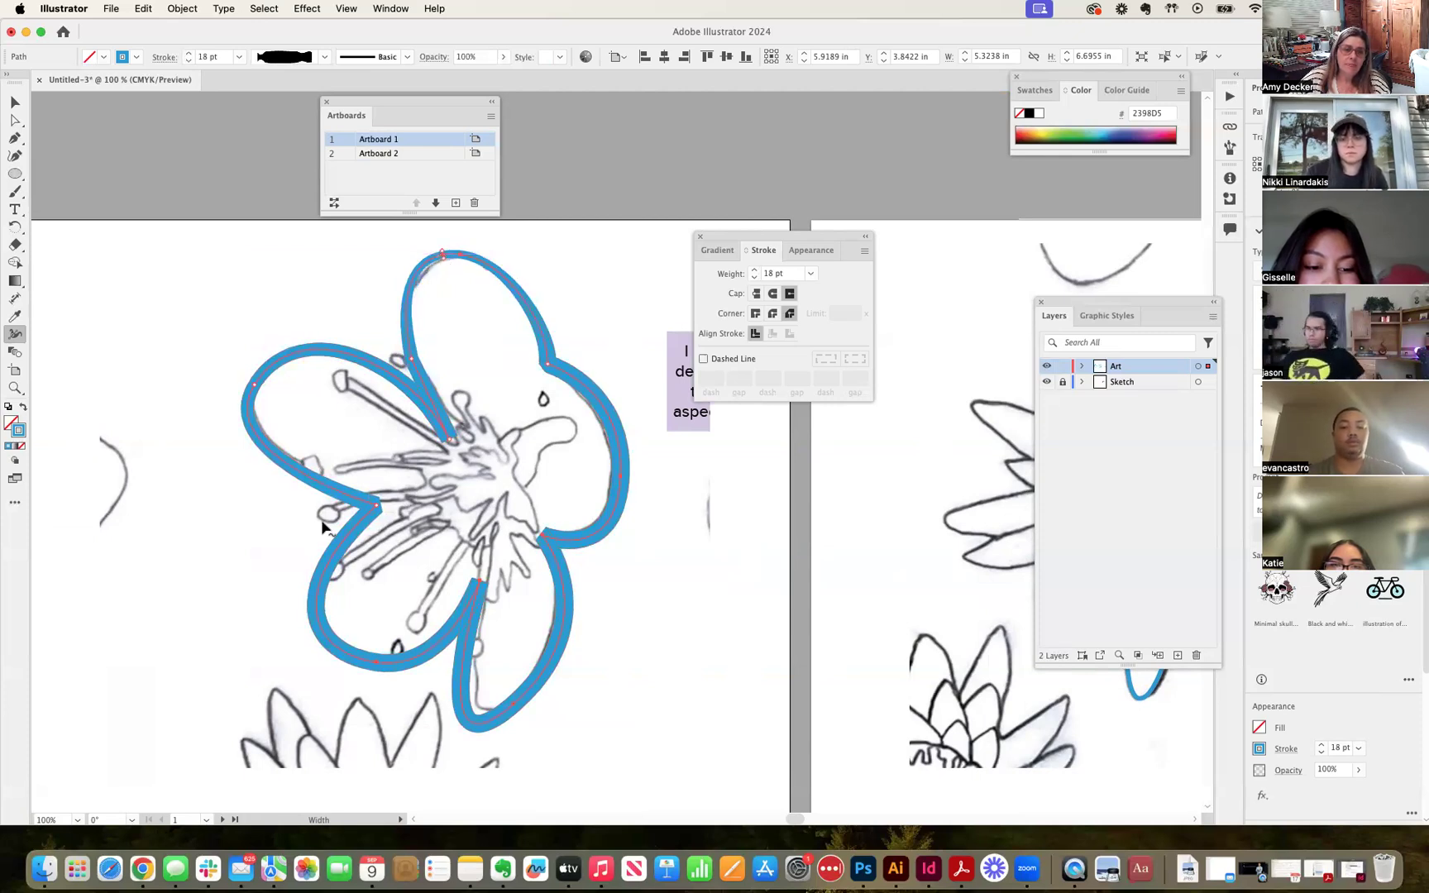
Try narrowing the outline's stroke at the lower-left petal and undo that change.
left_click_drag(315, 597, 321, 602)
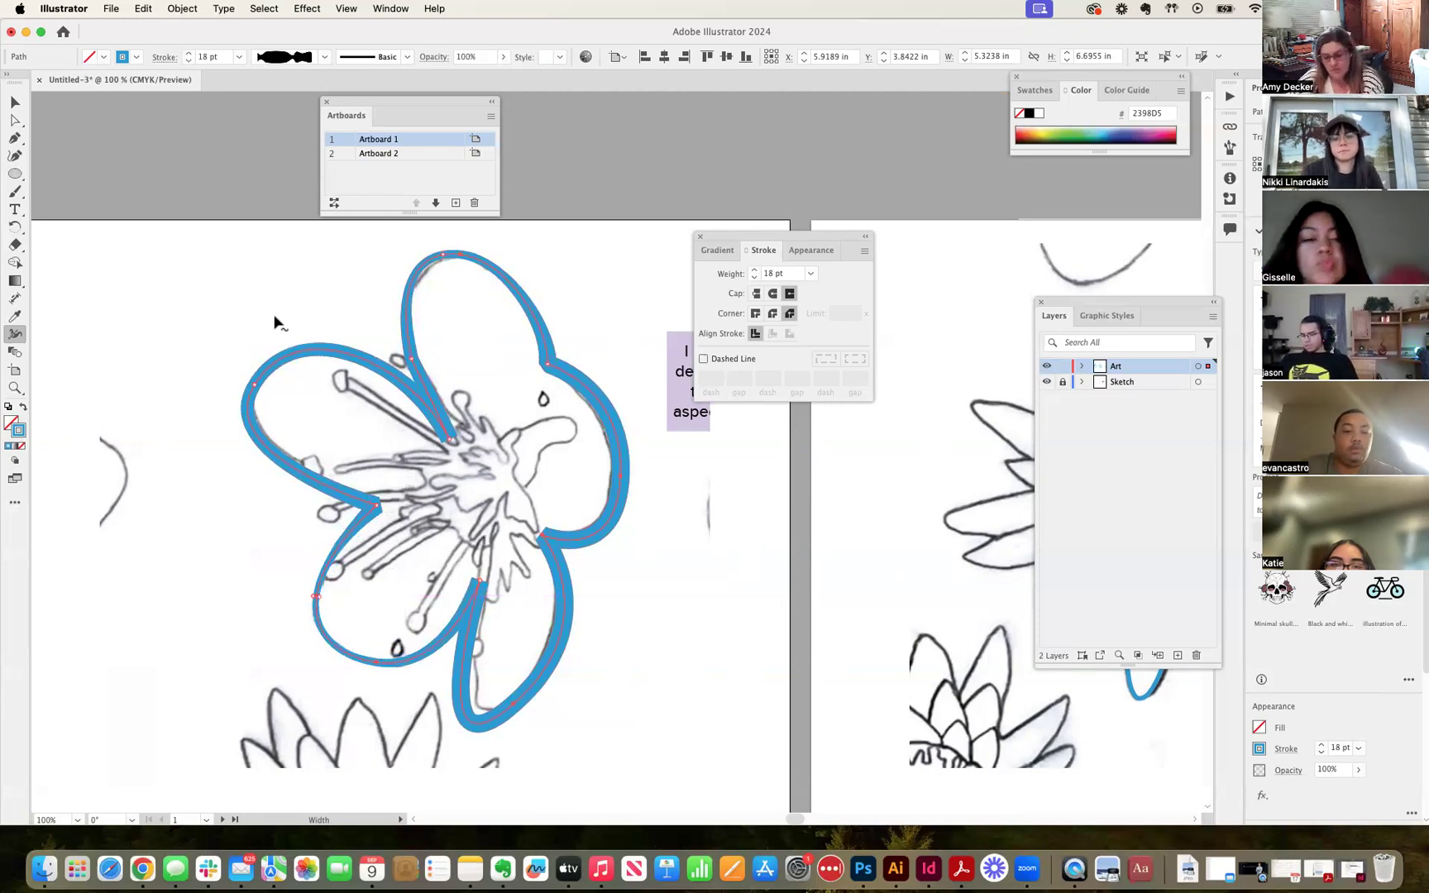
key("super+z")
Draw a circle about 2.21 in across over Artboard 1's upper-left edge and give it a yellow fill without a stroke.
key("super+minus")
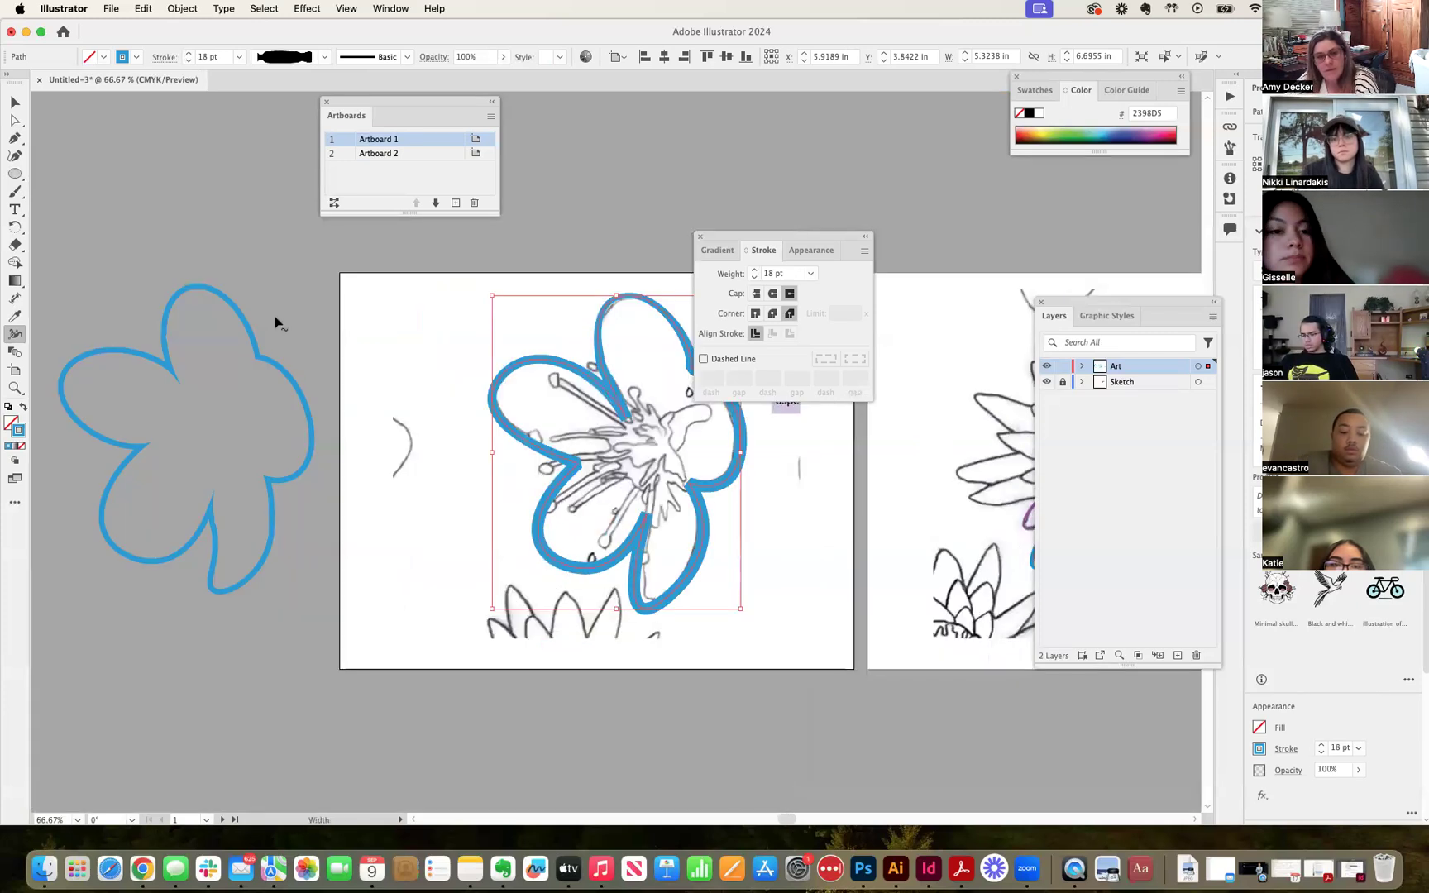
left_click(15, 174)
left_click_drag(381, 242, 485, 331)
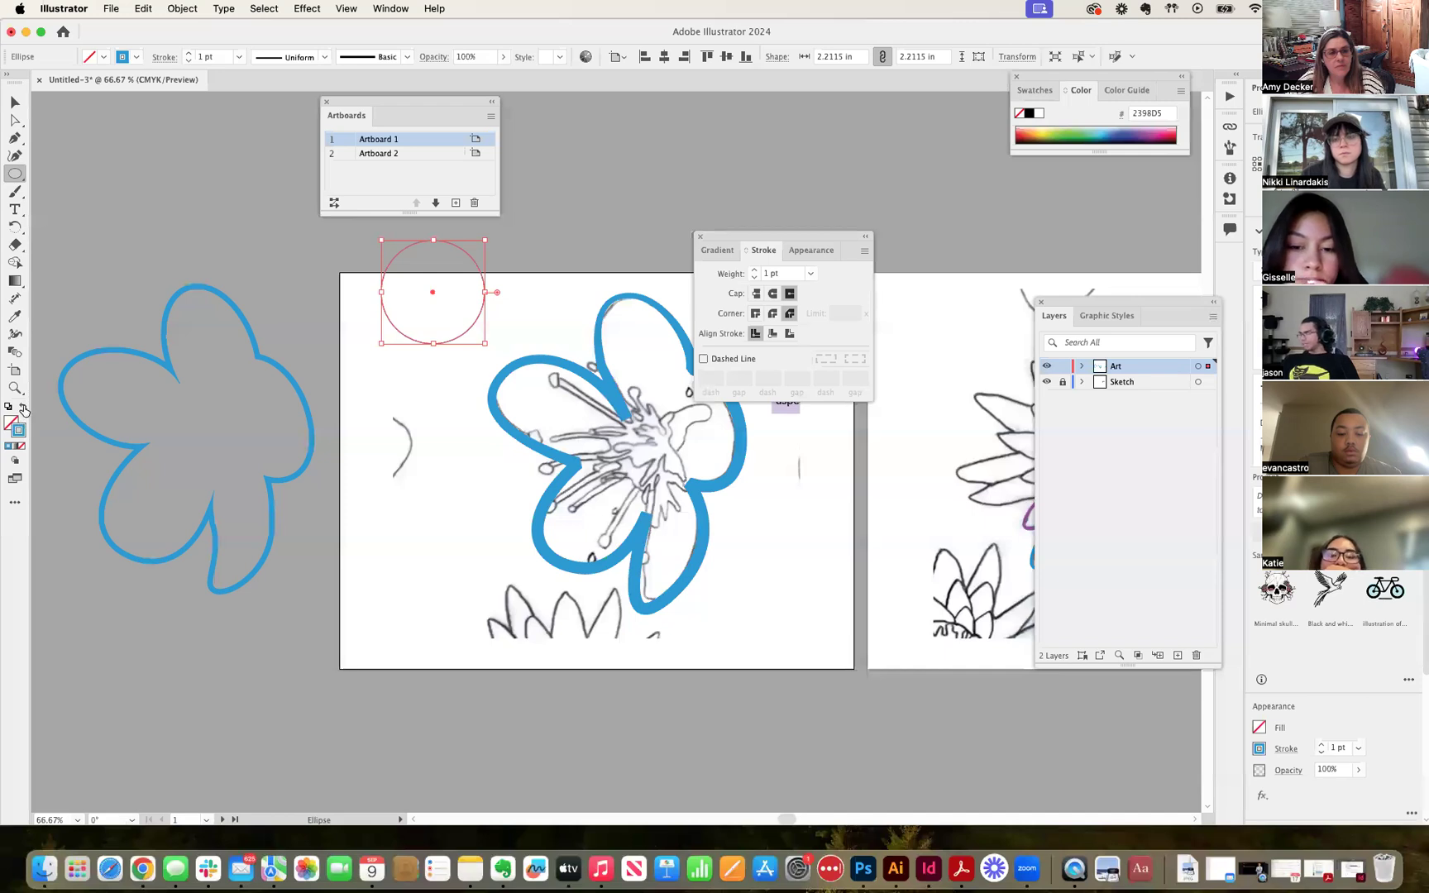
left_click(23, 408)
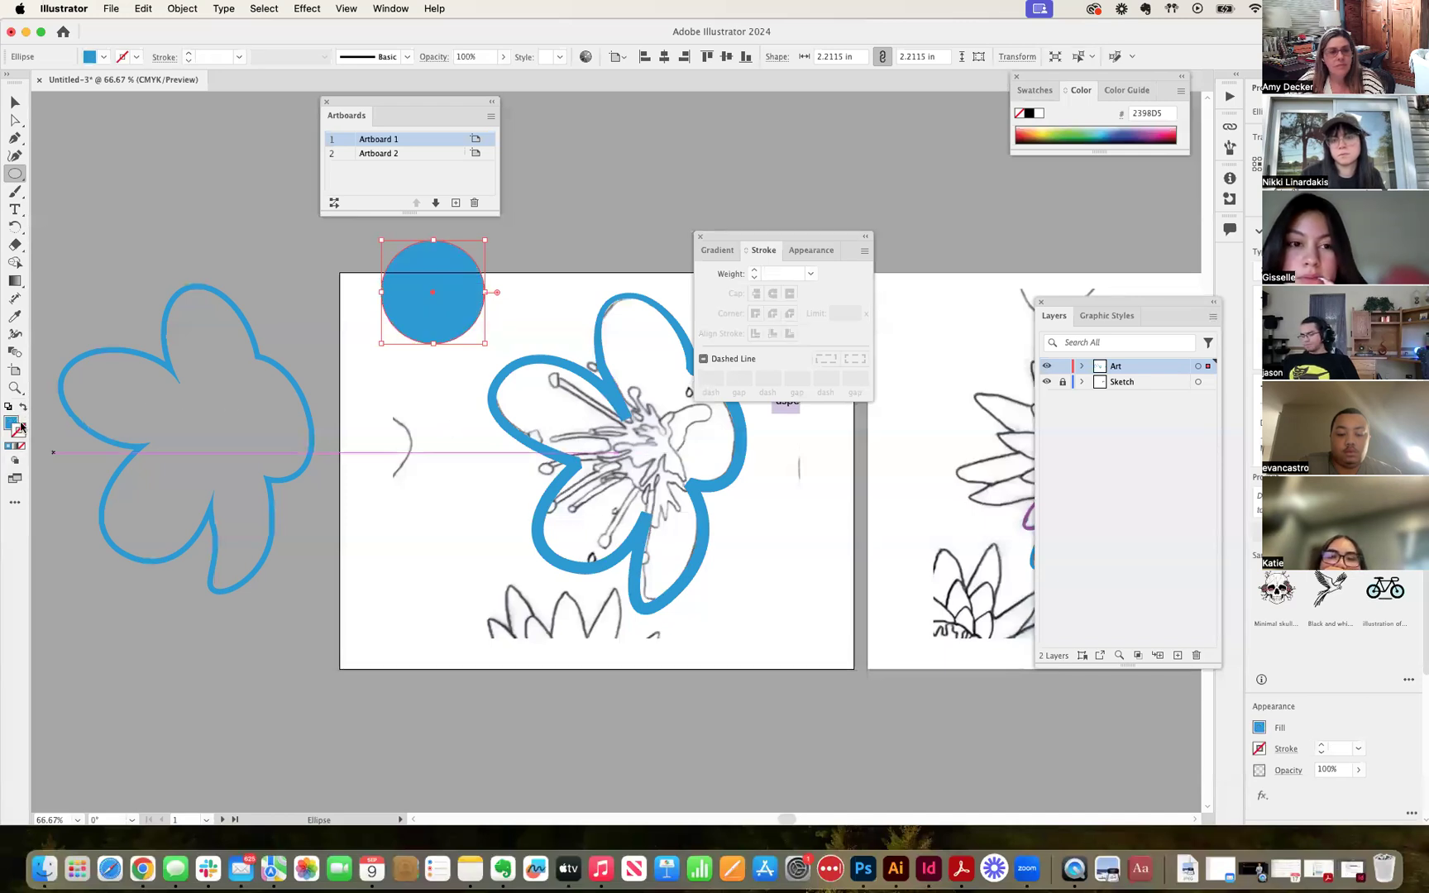
left_click(103, 57)
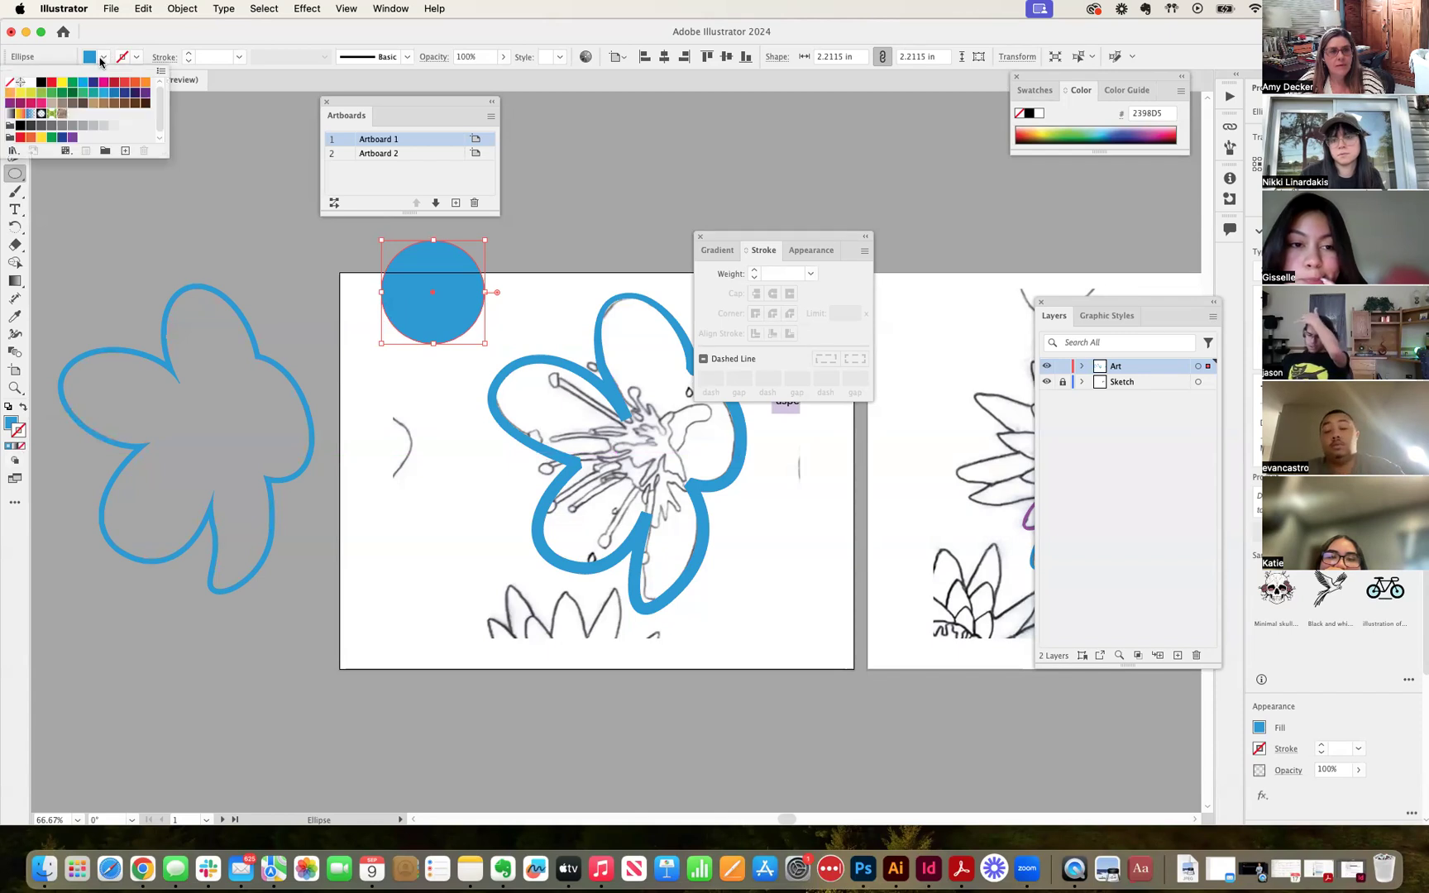
left_click(143, 81)
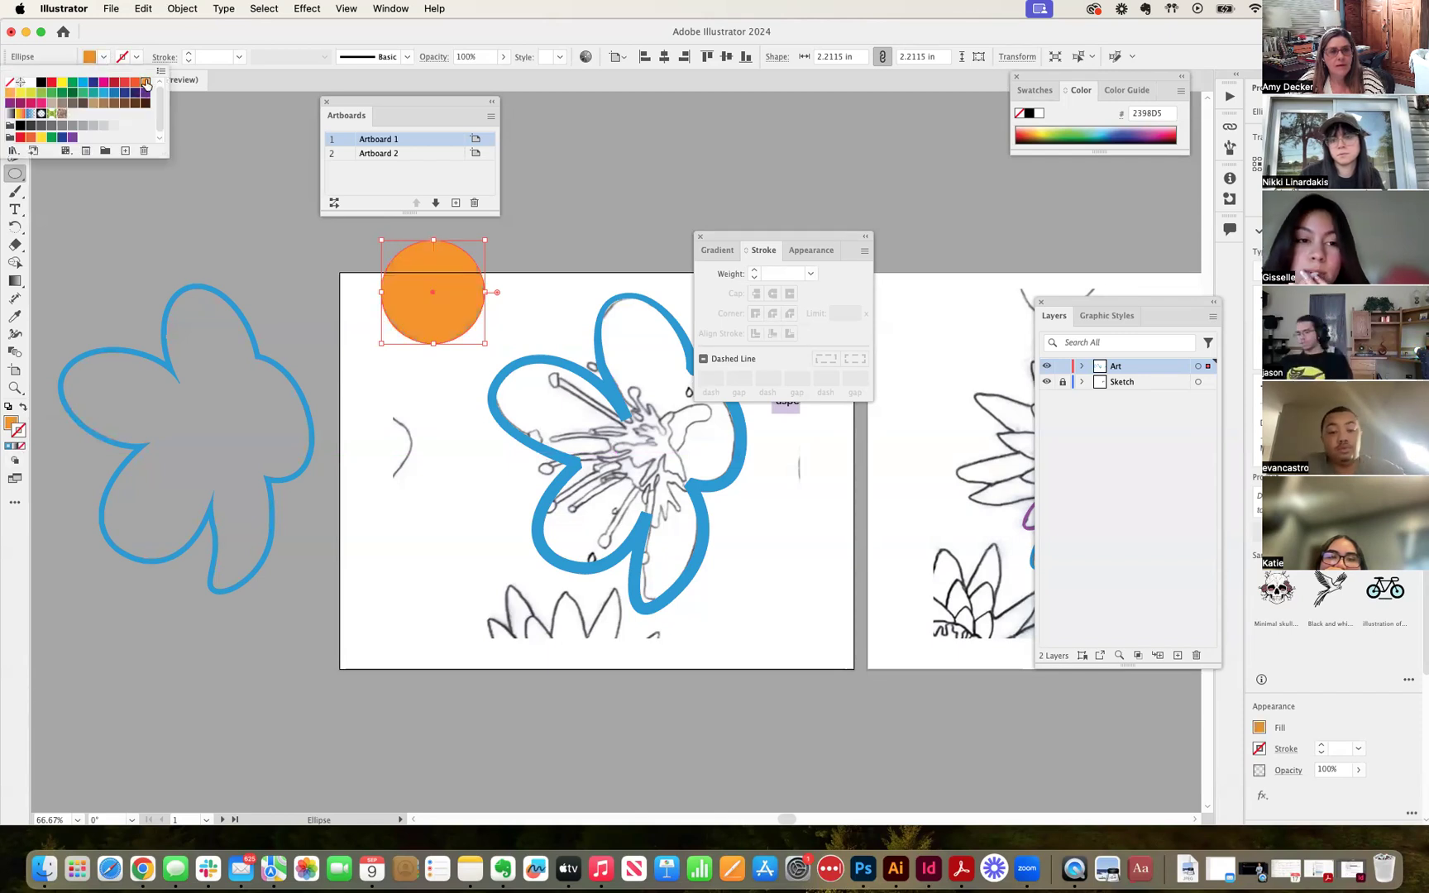
left_click(60, 83)
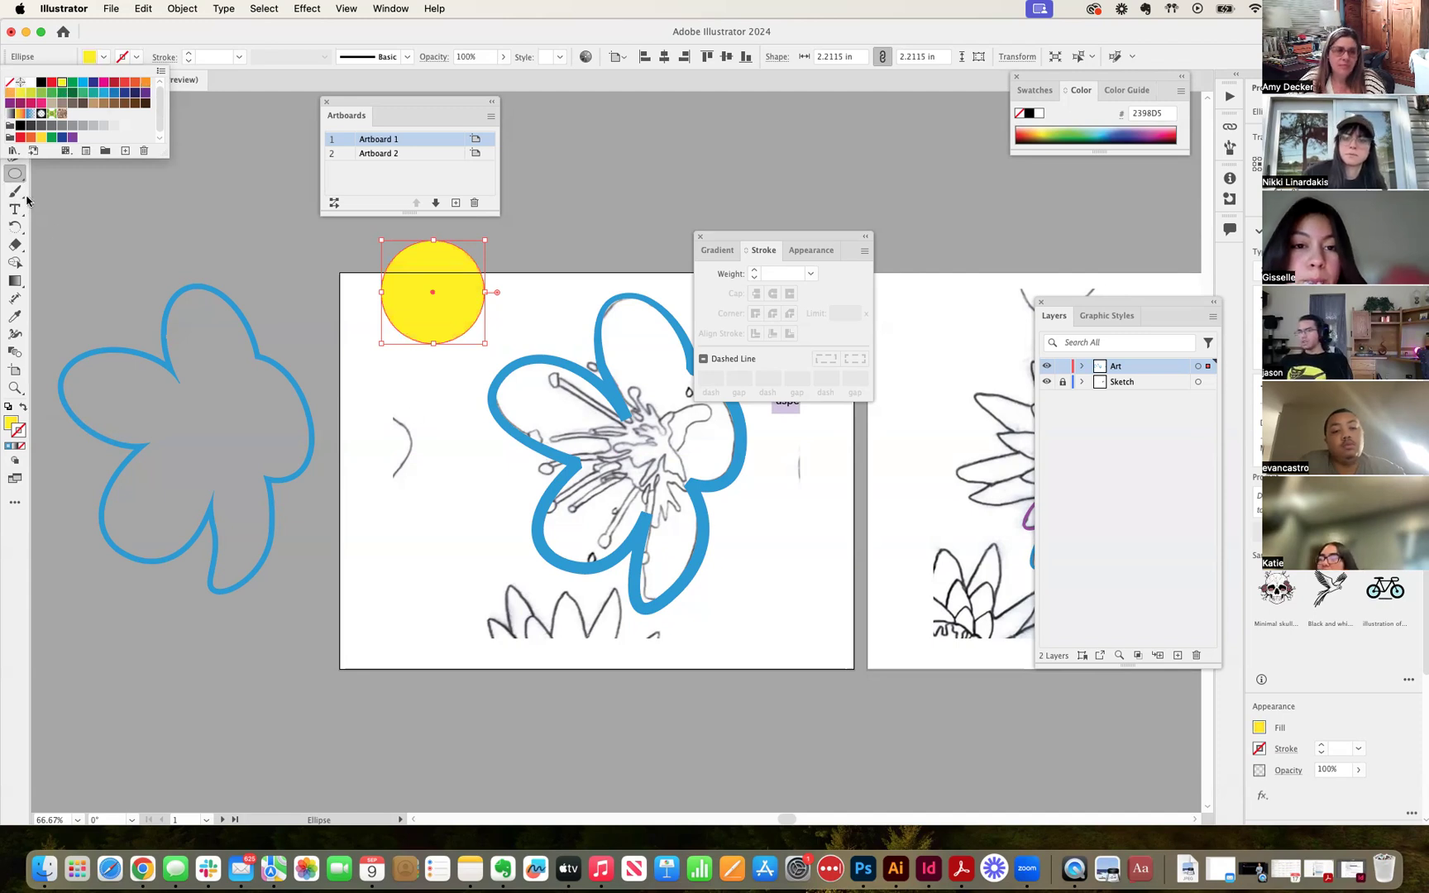
left_click(73, 298)
Narrow the first flower outline's stroke at the upper edge of the left petal and on the lower-left petal with the Width tool.
left_click_drag(595, 475, 449, 493)
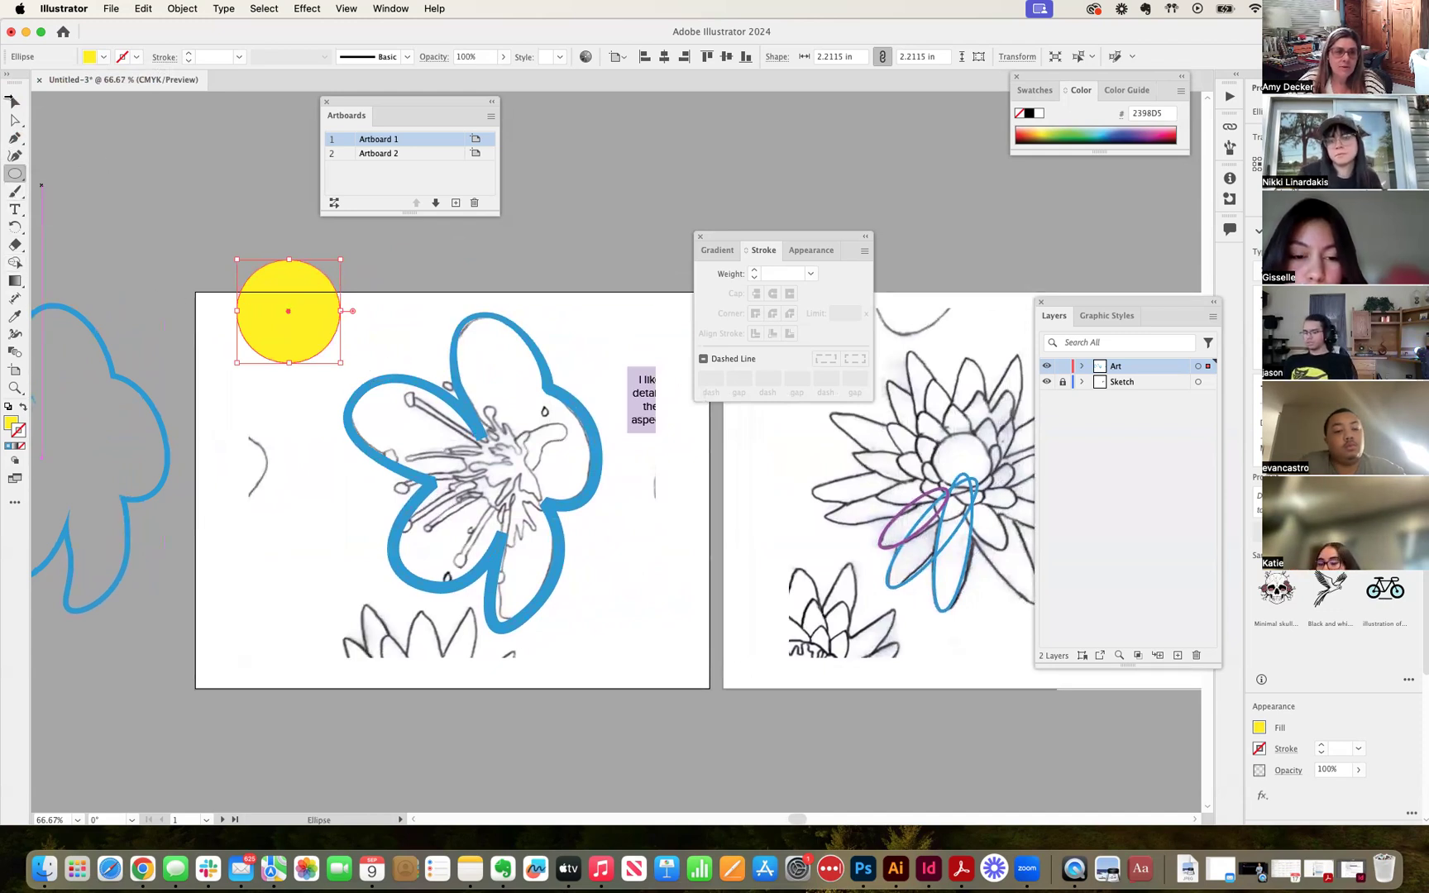
key("v")
left_click(456, 338)
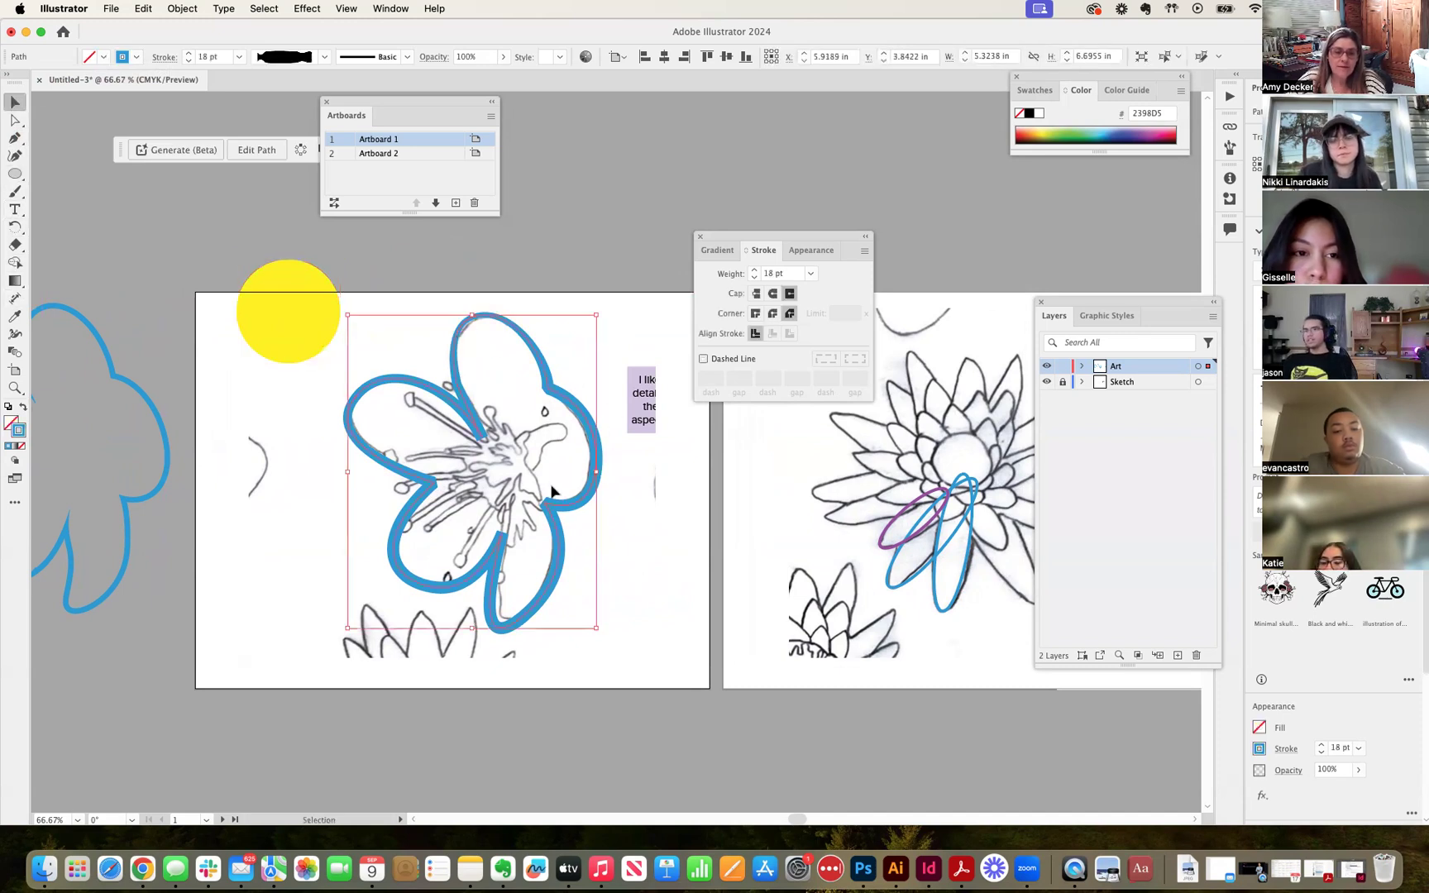
left_click(16, 334)
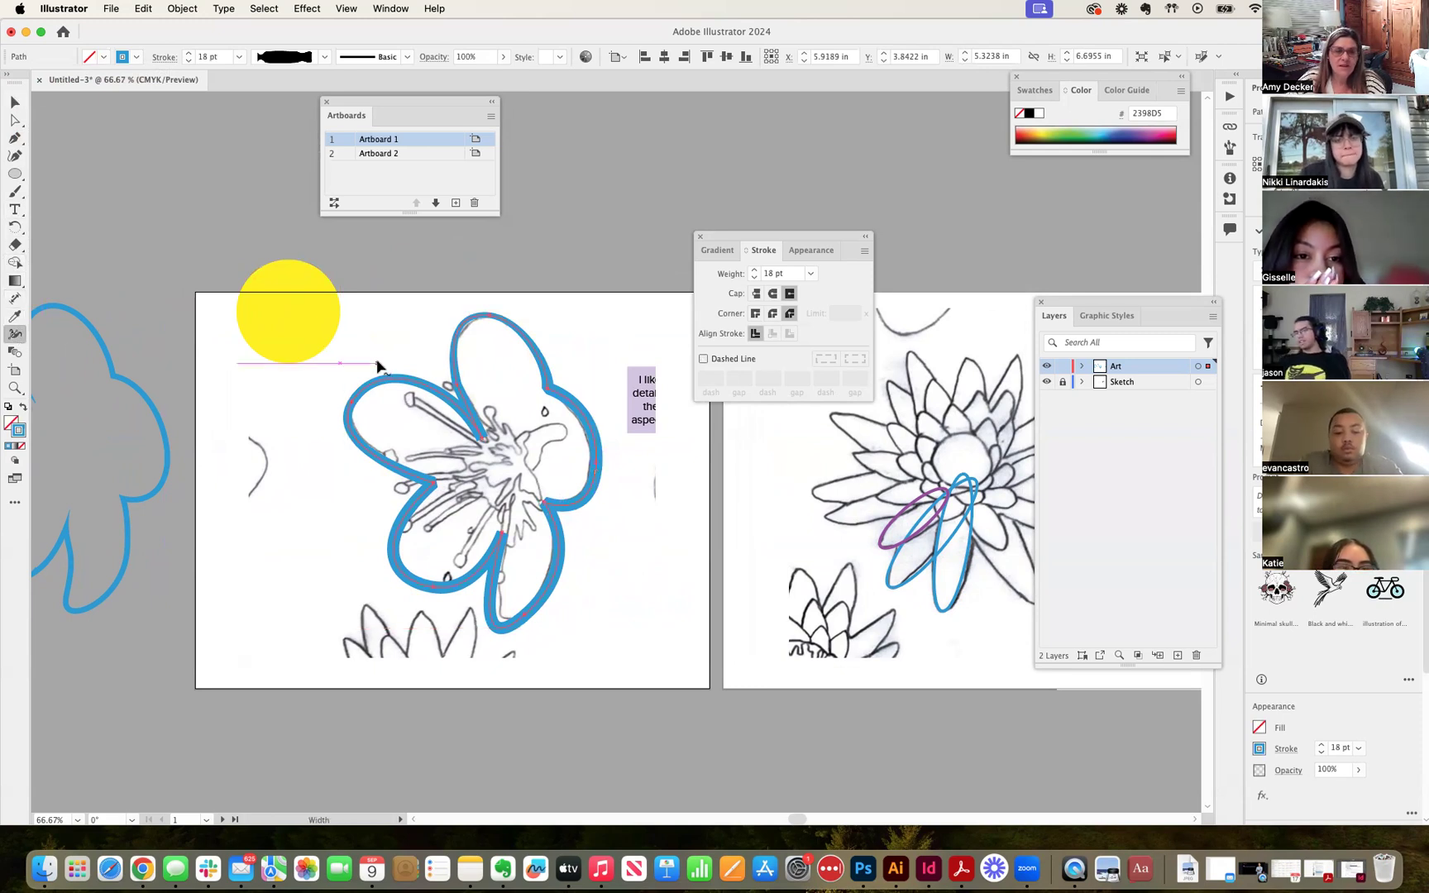
left_click_drag(382, 382, 381, 380)
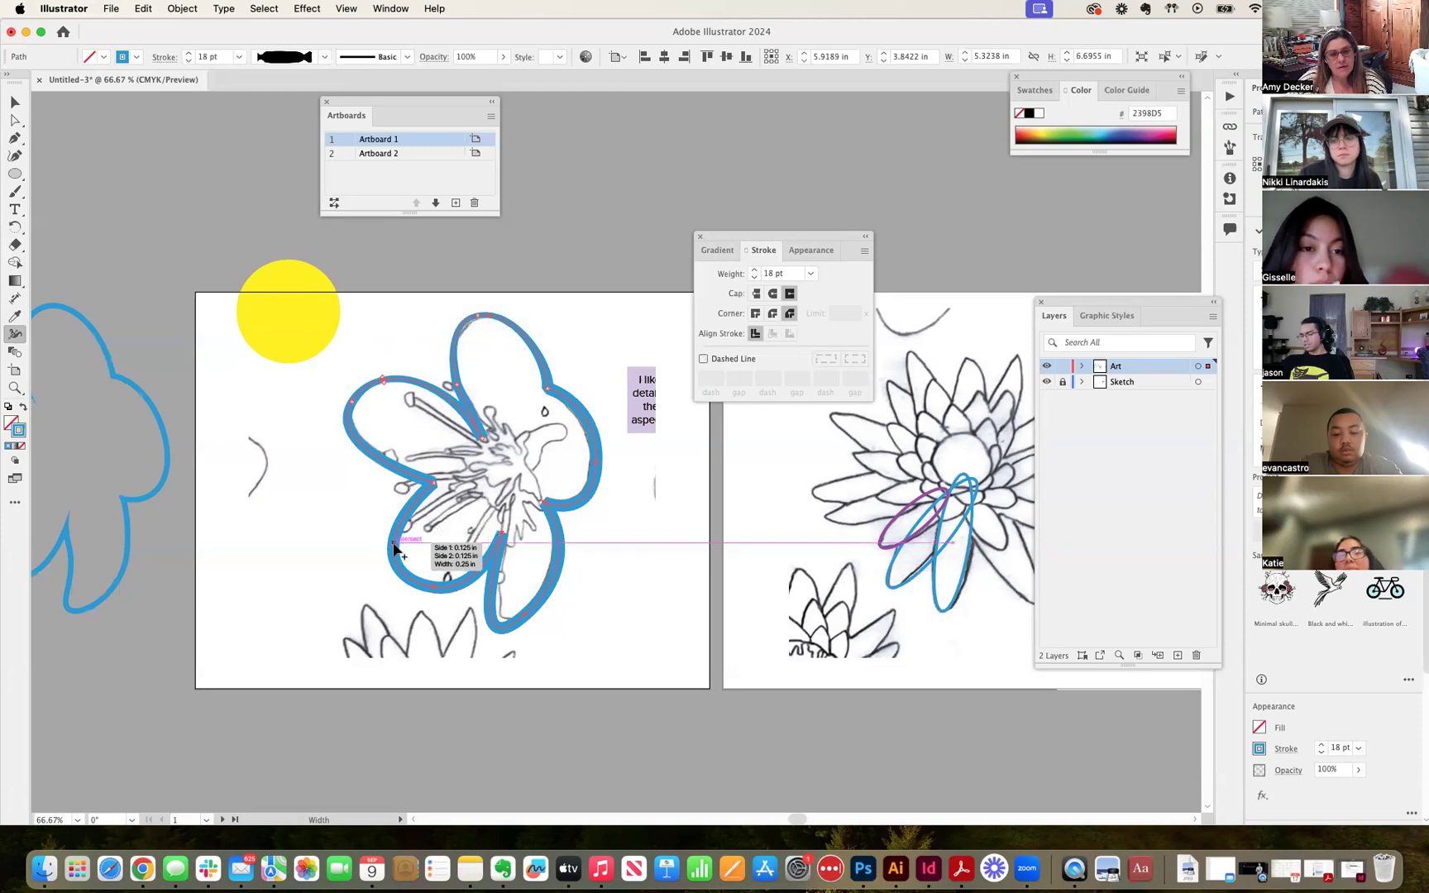
left_click_drag(398, 546, 397, 545)
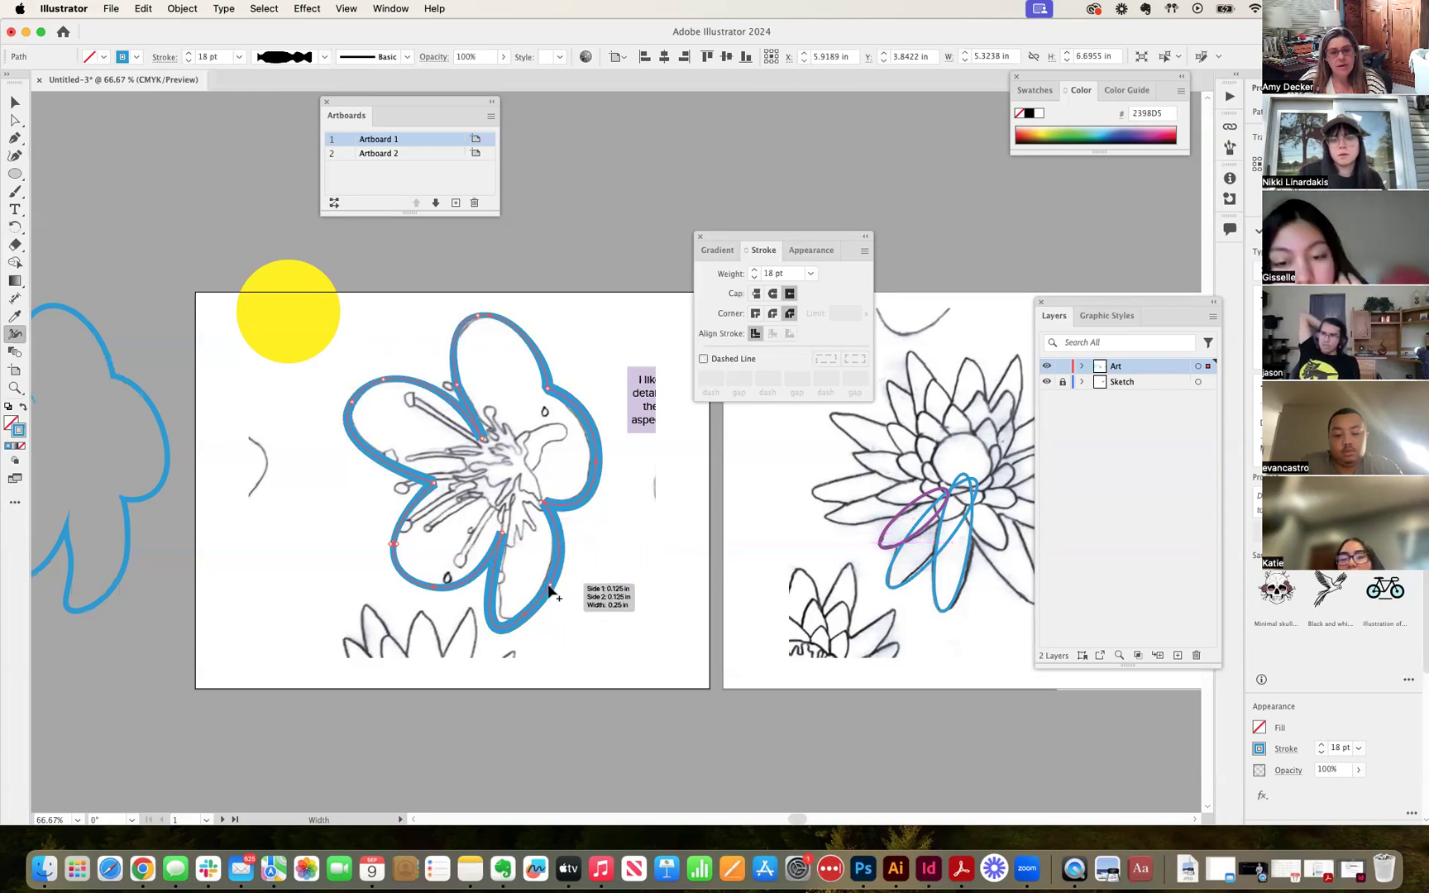
Widen the flower outline's stroke at the bottom petal to about 37.78 pt, thicken the right petal's lower side, and deselect the outline.
left_click_drag(551, 587, 560, 590)
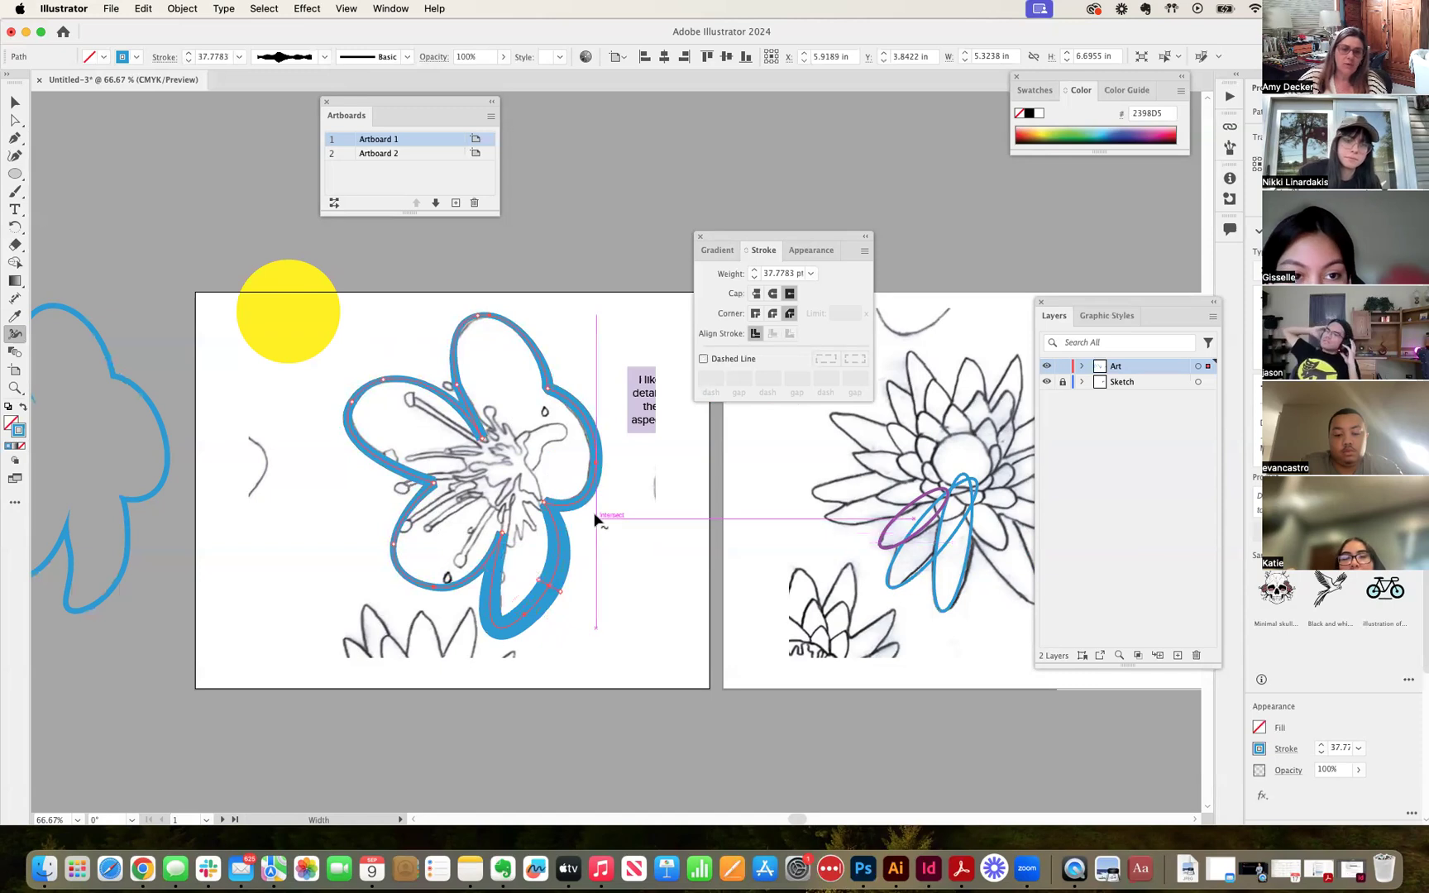
left_click_drag(594, 490, 600, 498)
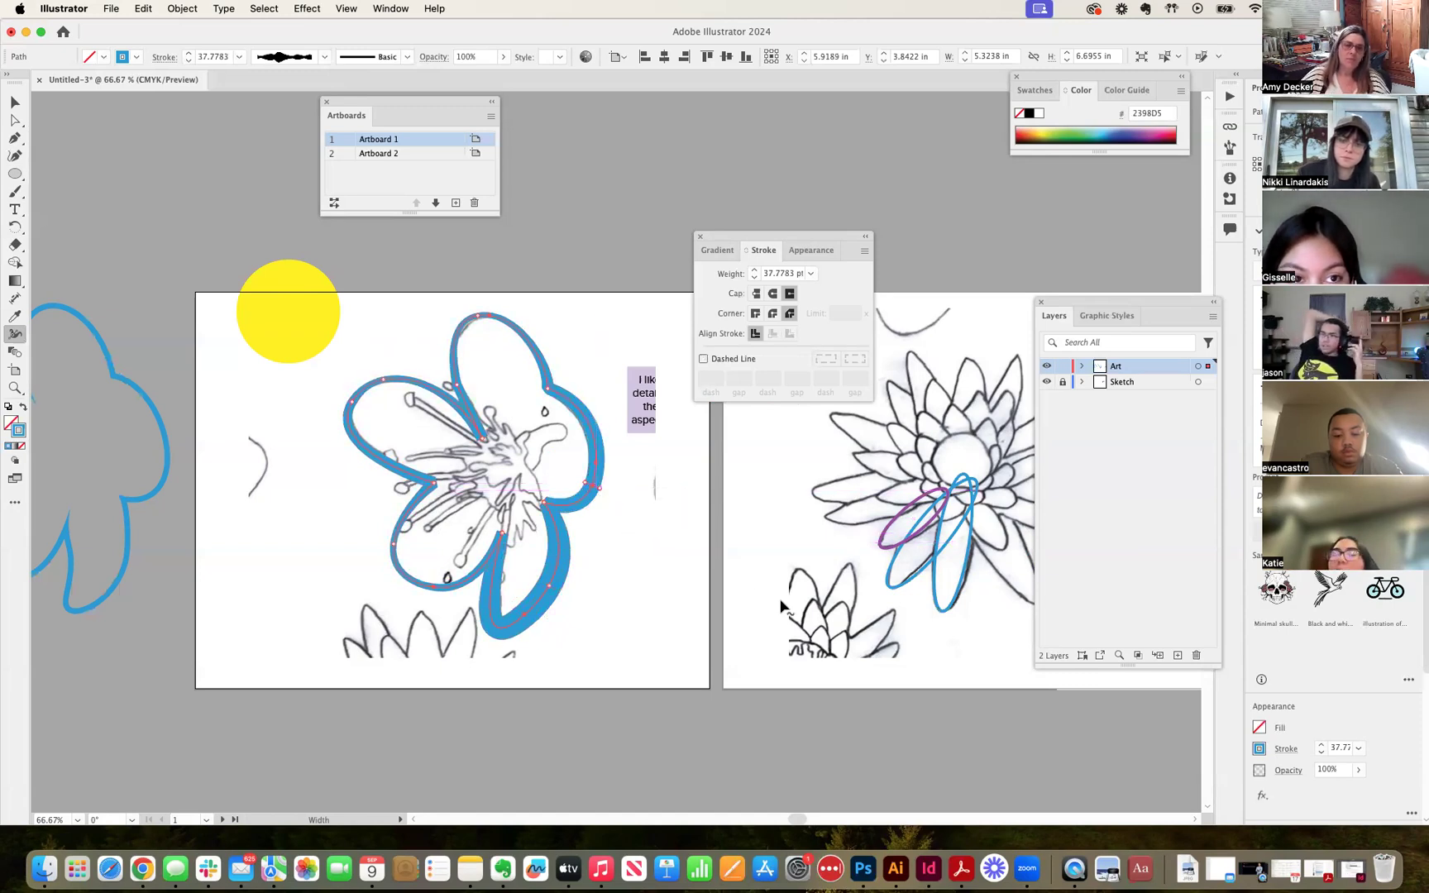
left_click(16, 104)
left_click(407, 367)
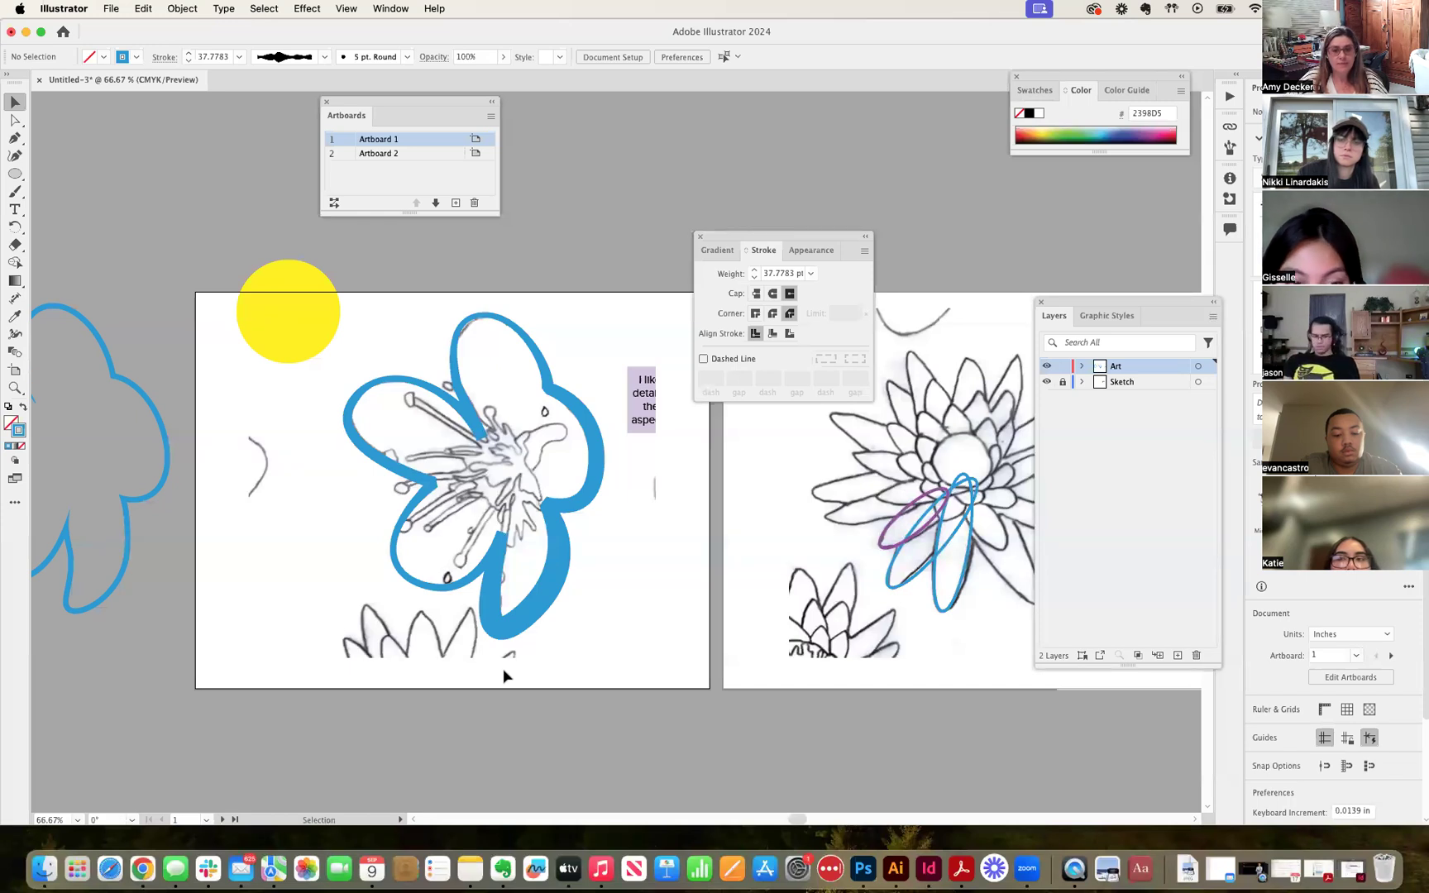
Give the variable-width flower outline on Artboard 1 round caps and round corner joins.
scroll(353, 563, "left", 10)
scroll(354, 563, "up", 3)
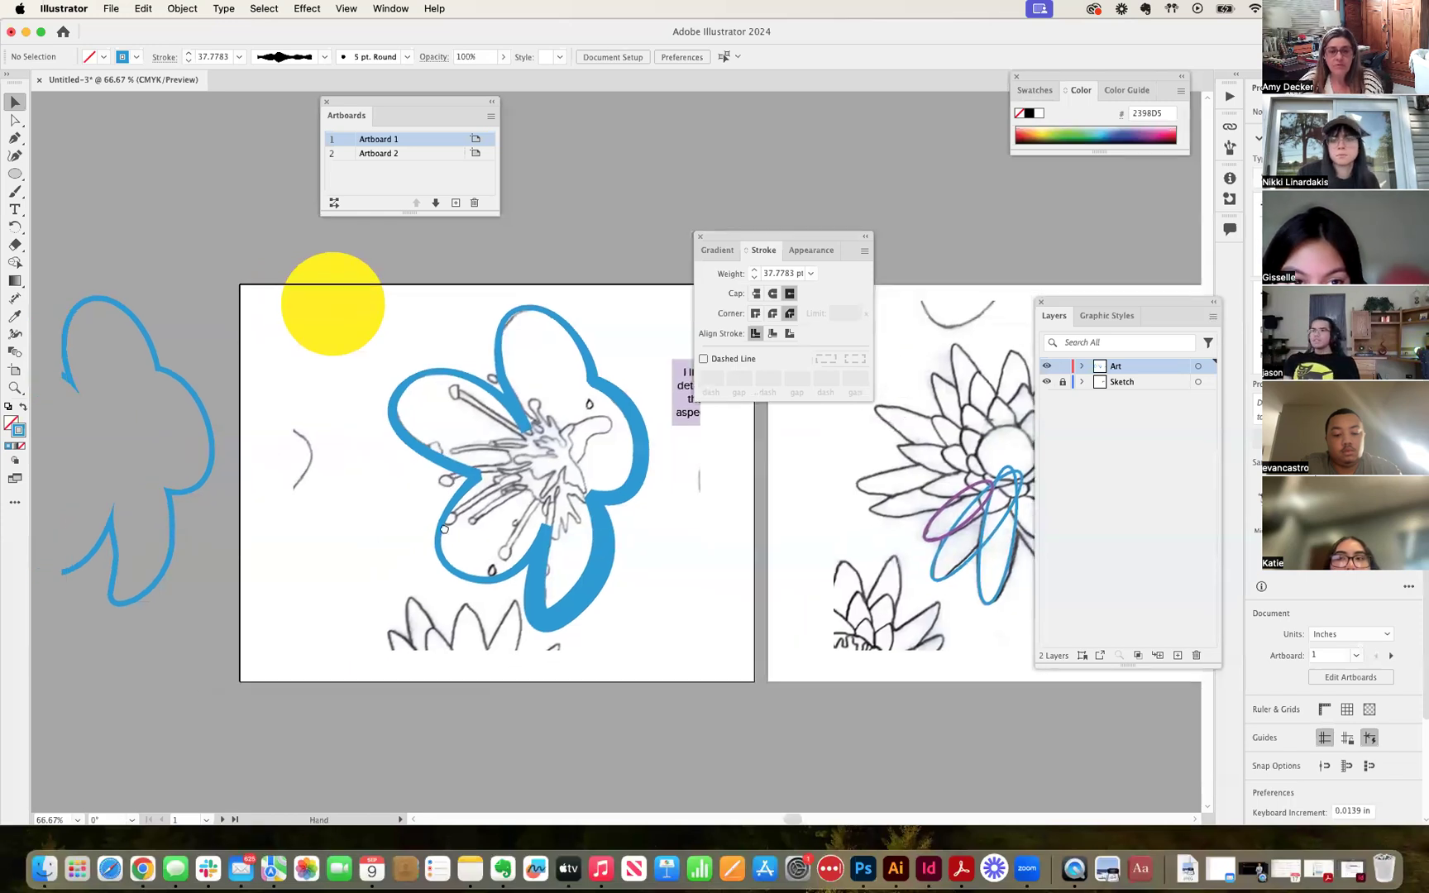
left_click_drag(371, 442, 374, 502)
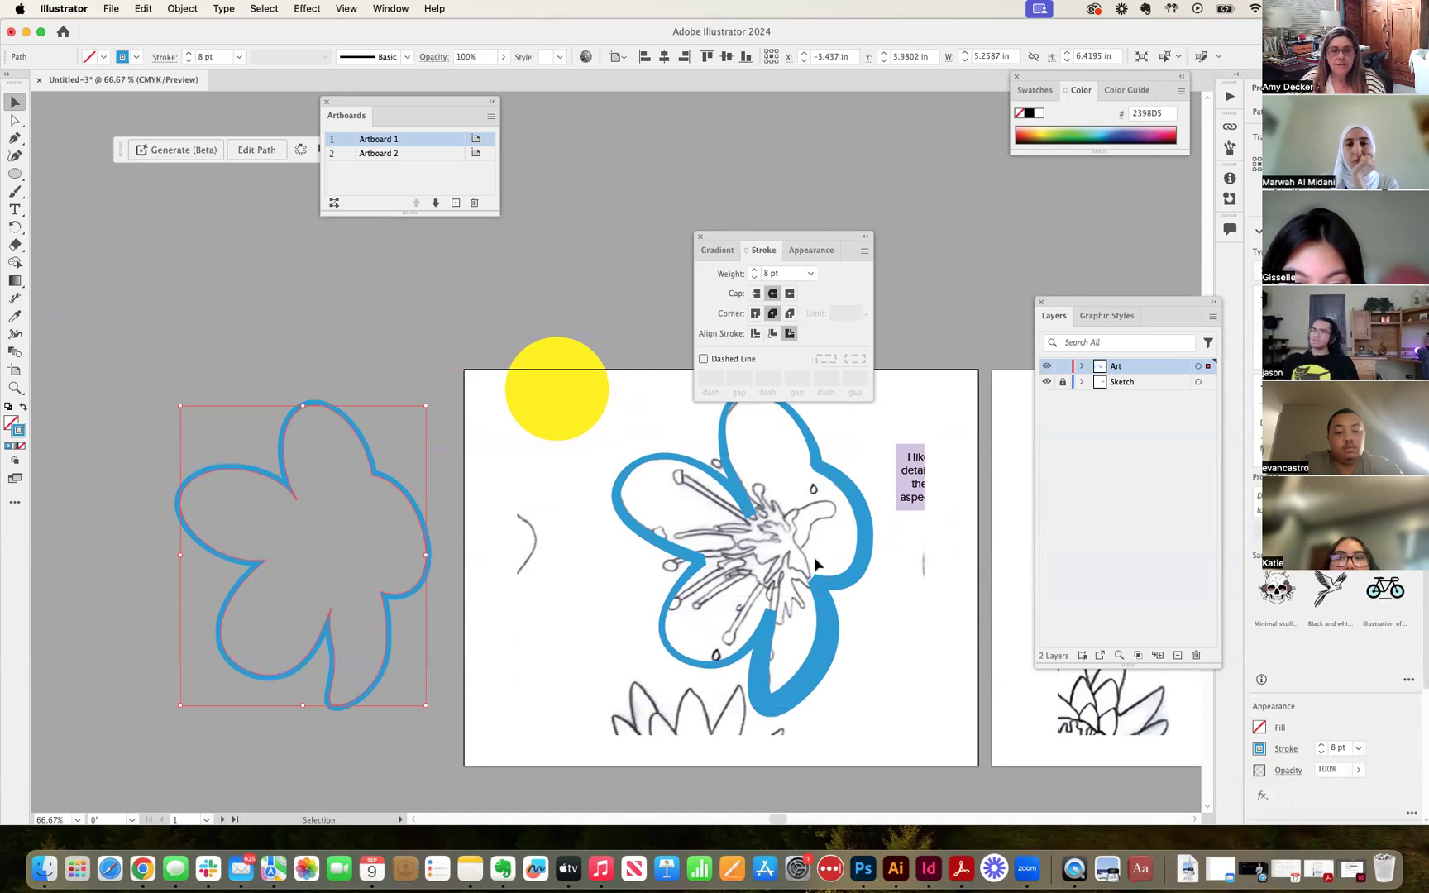
left_click(861, 617)
left_click(834, 583)
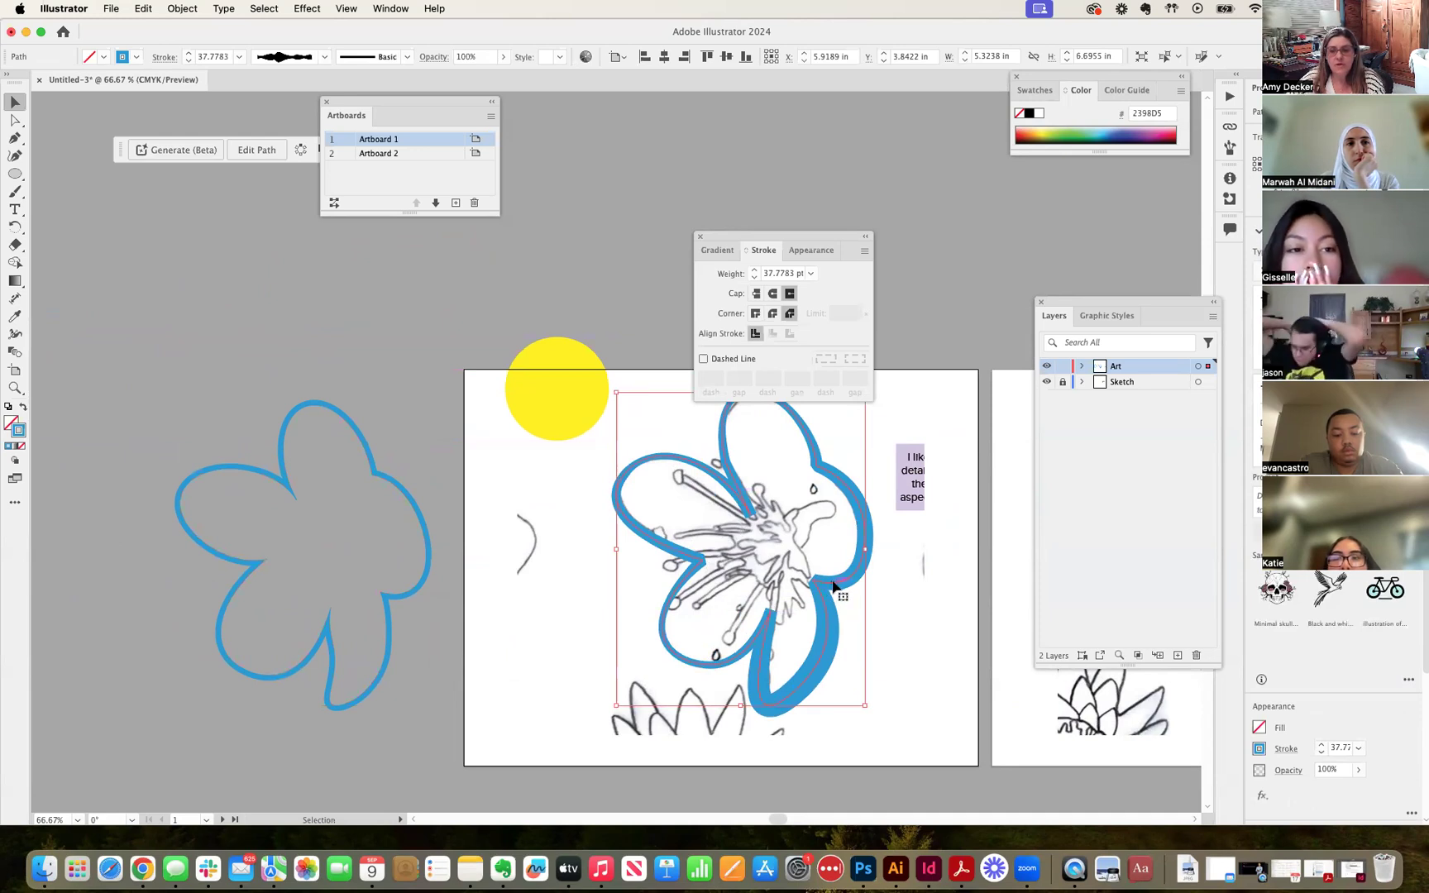
left_click(771, 295)
left_click(775, 315)
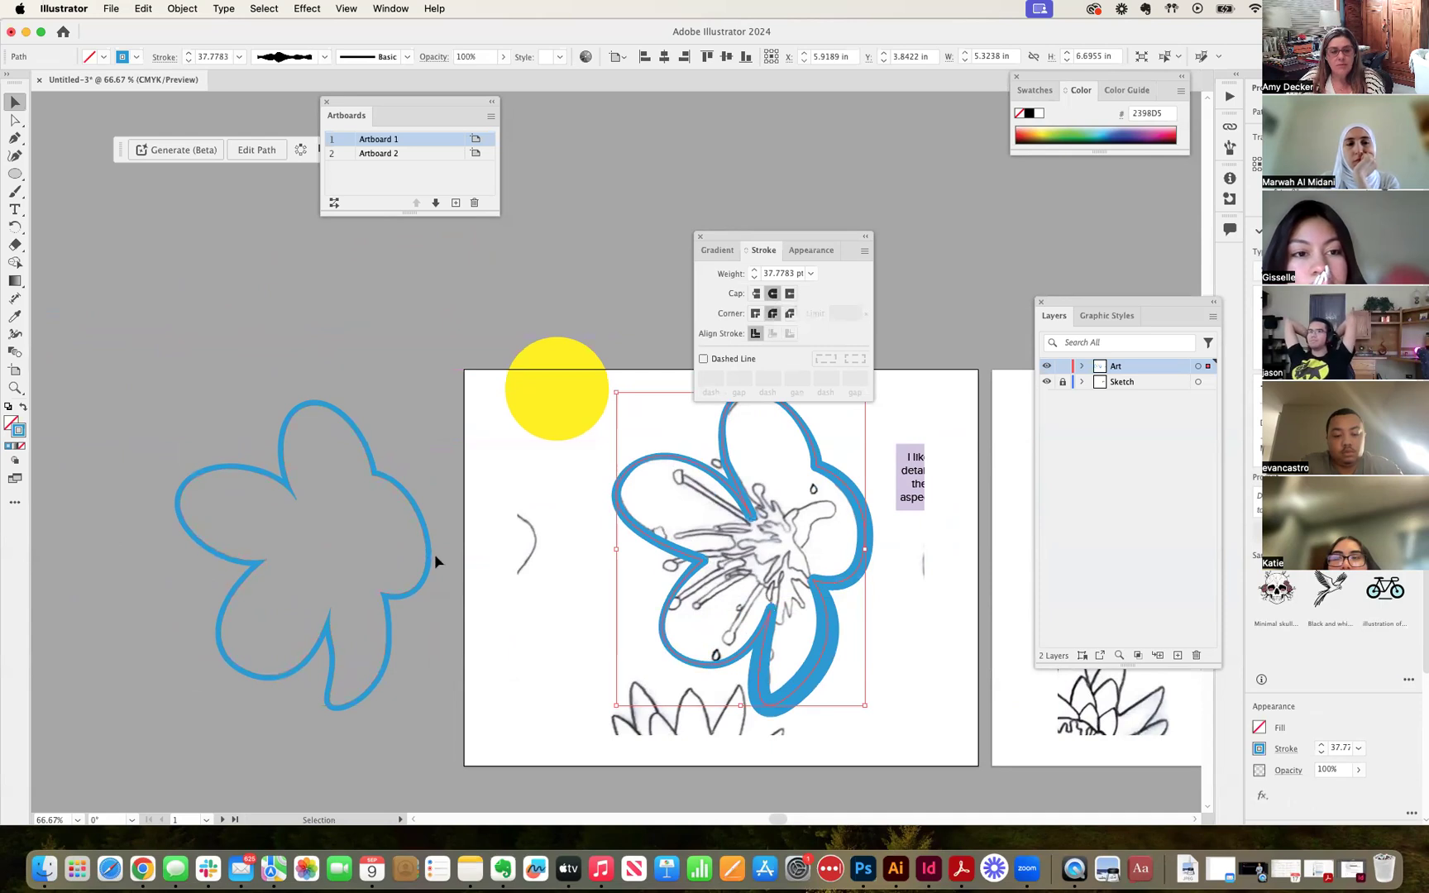
Move the 8 pt flower outline beside the artboard level with the variable-width flower, and place a copy of the variable-width flower between them.
mouse_move(429, 560)
left_mouse_down()
mouse_move(467, 559)
mouse_move(445, 552)
left_mouse_up()
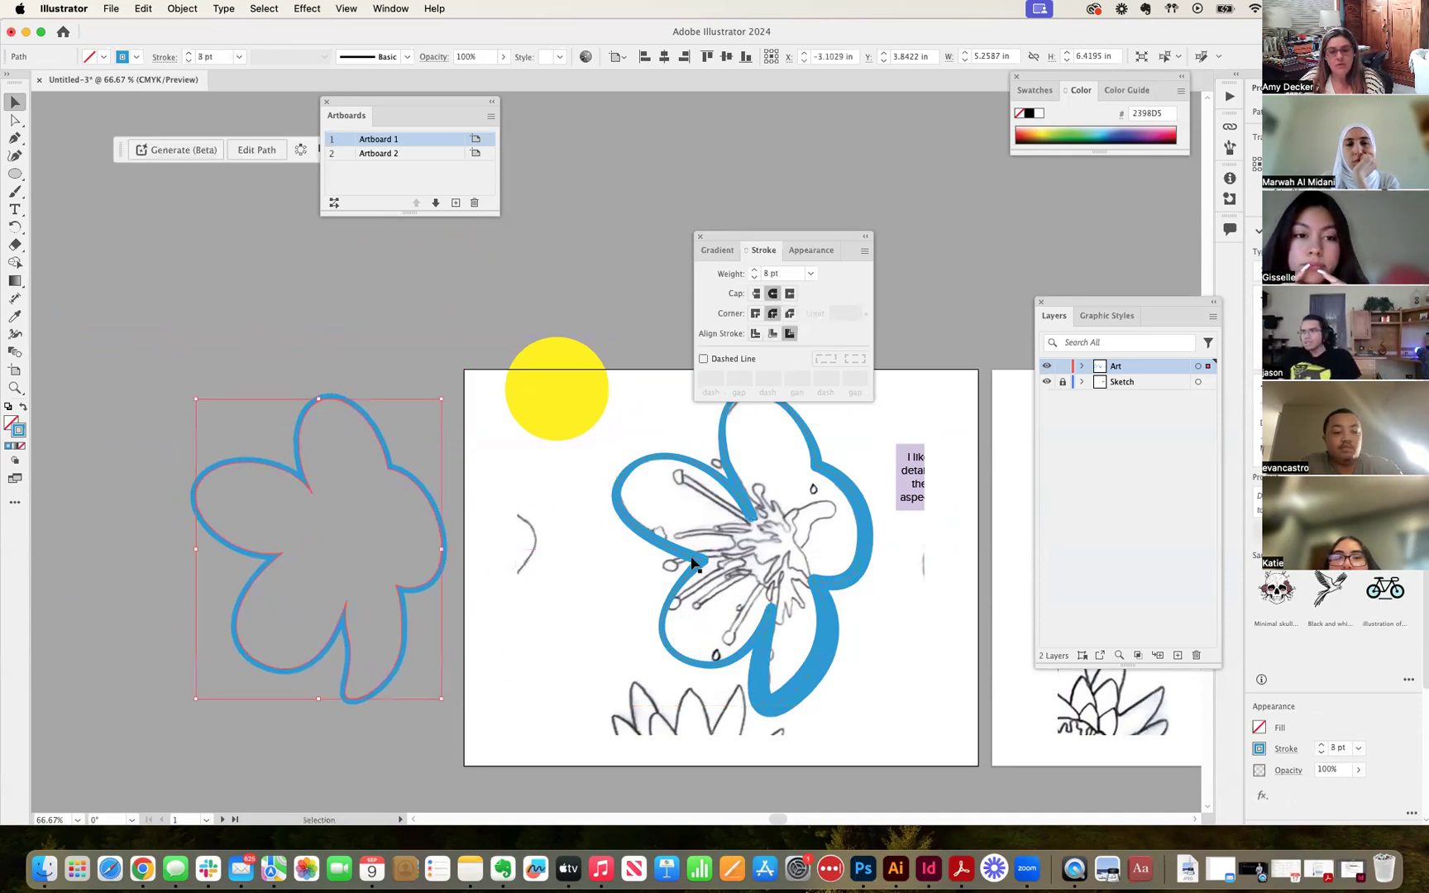
left_click(693, 563)
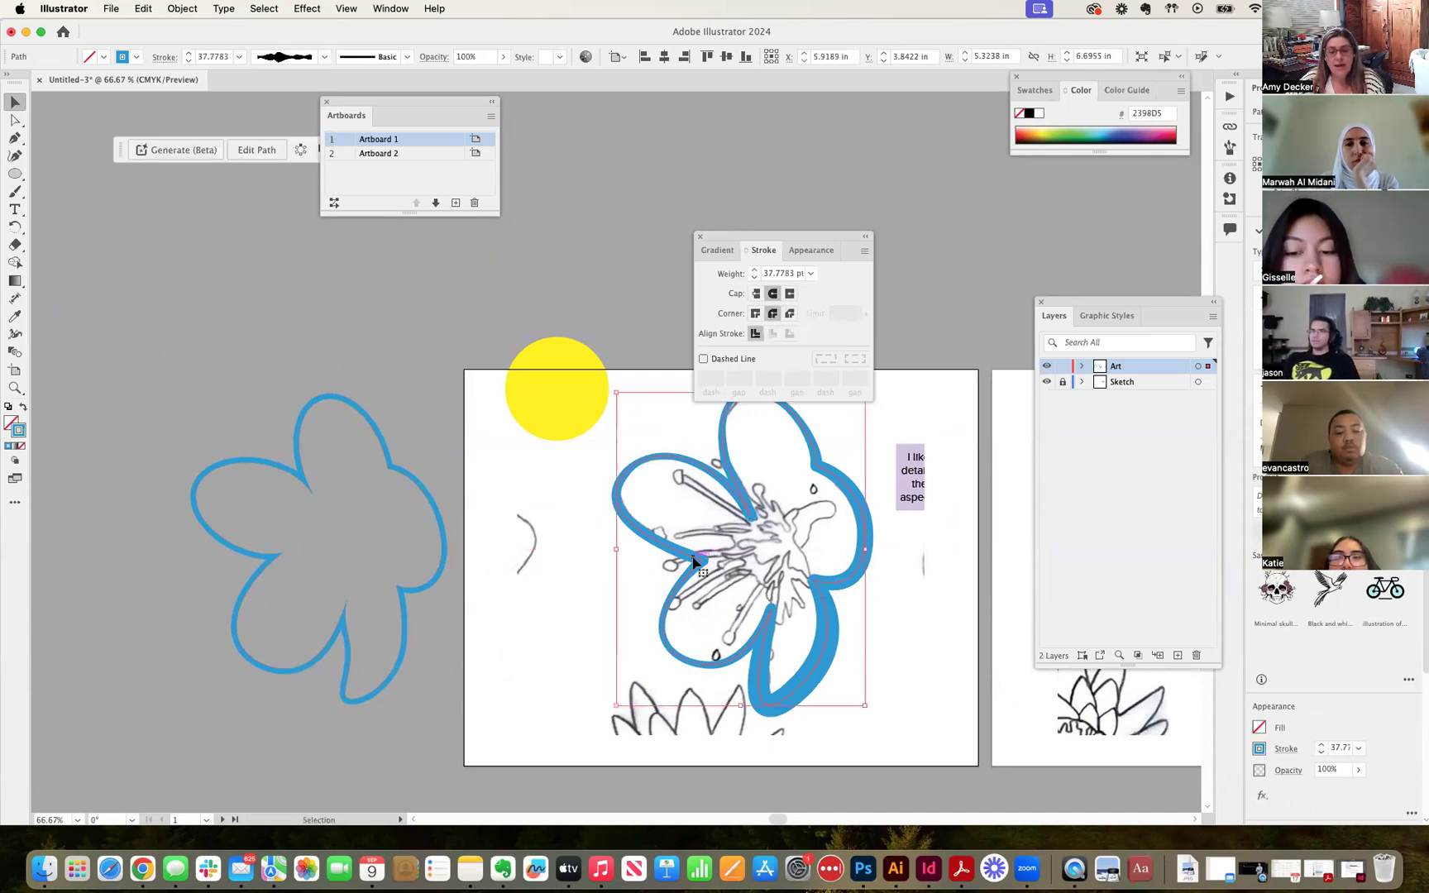
left_click_drag(694, 563, 440, 593)
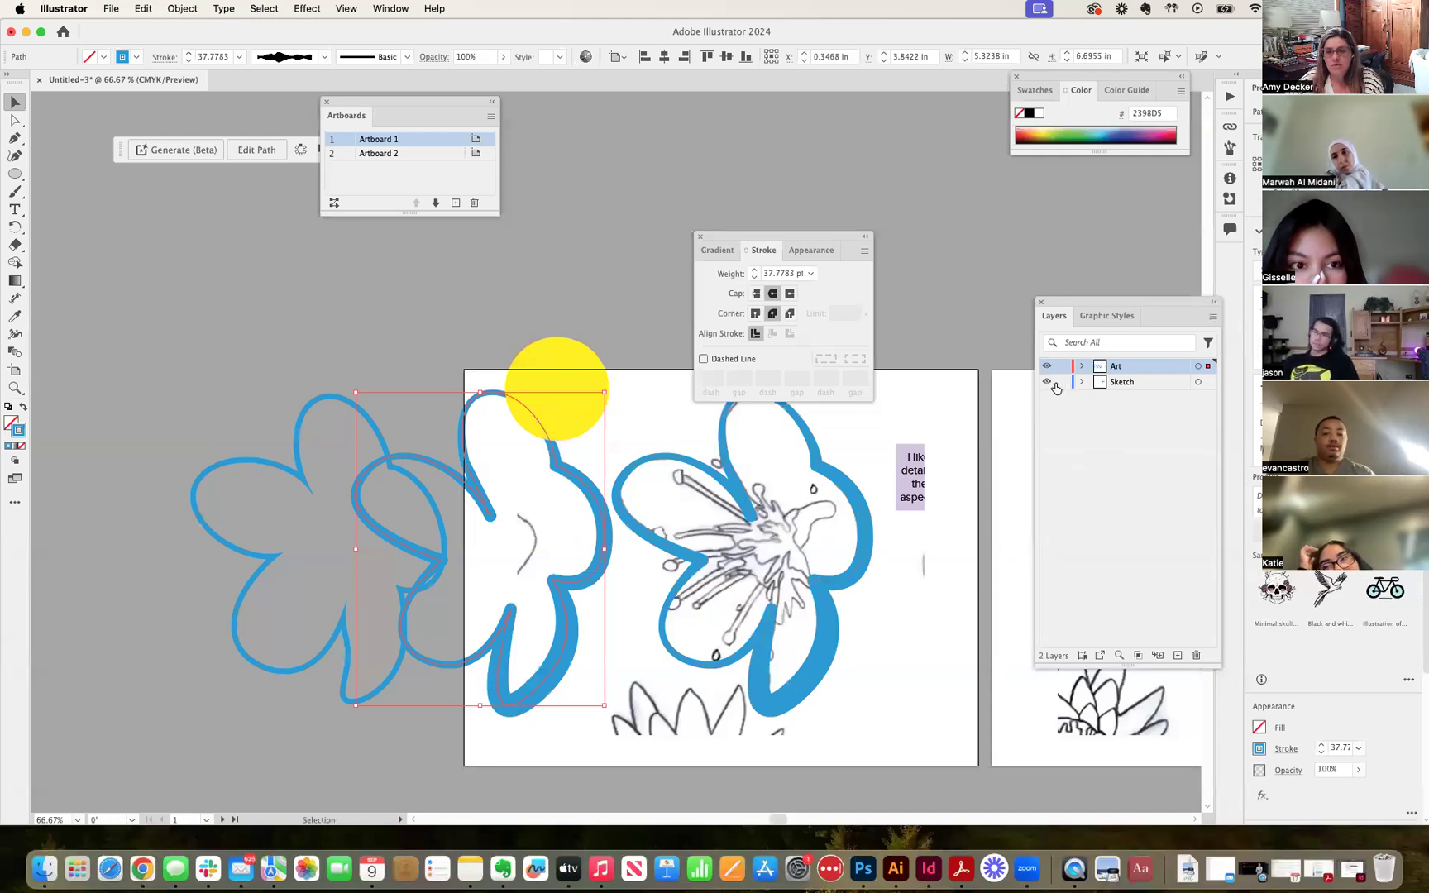
Hide the Sketch layer and move both variable-width flowers to the right so the three outlines stand side by side.
left_click(1046, 381)
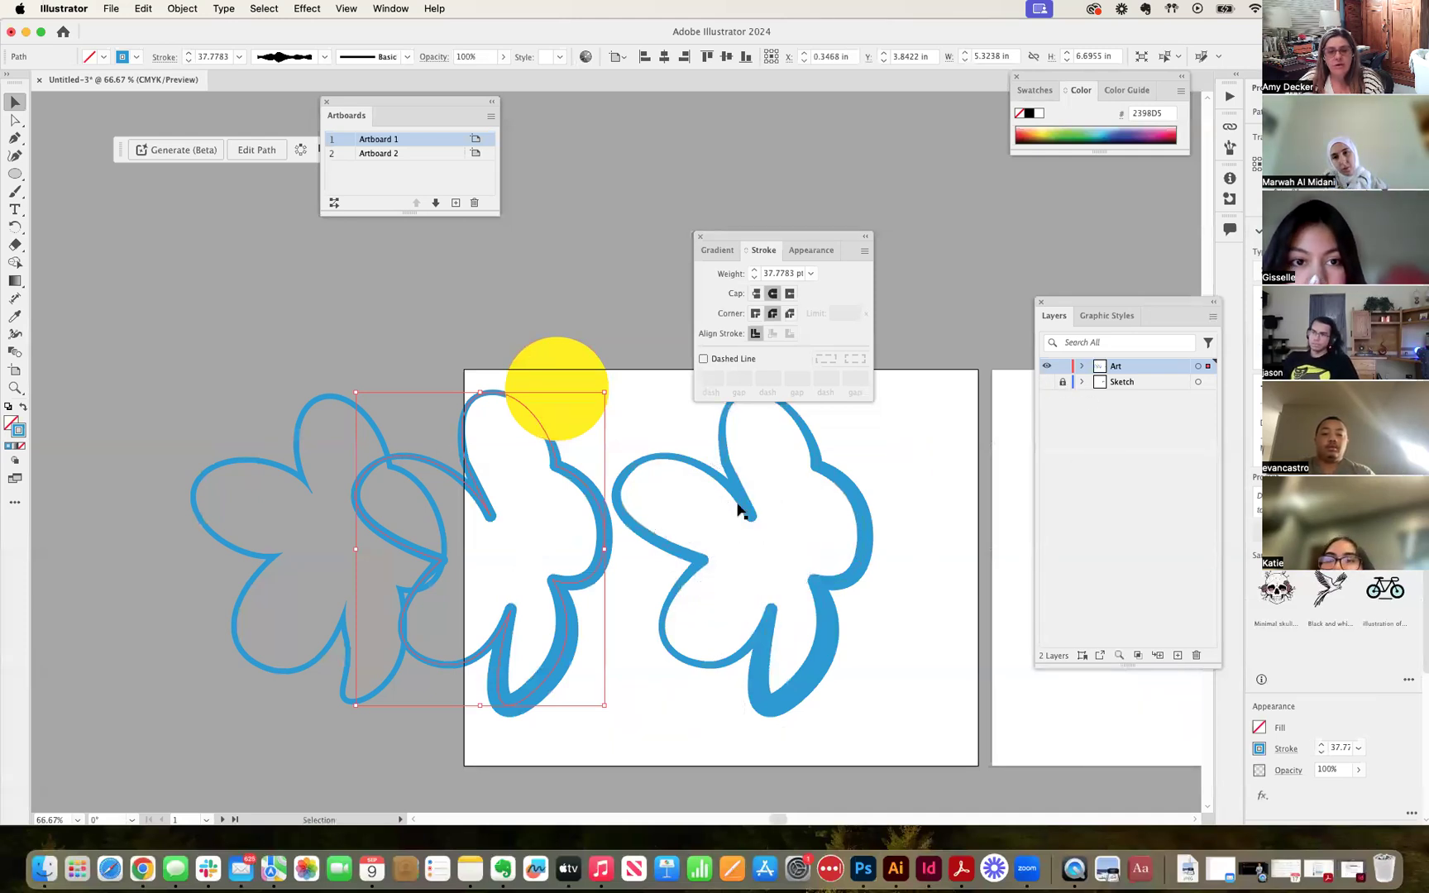
left_click_drag(744, 513, 901, 510)
left_click_drag(606, 562, 754, 577)
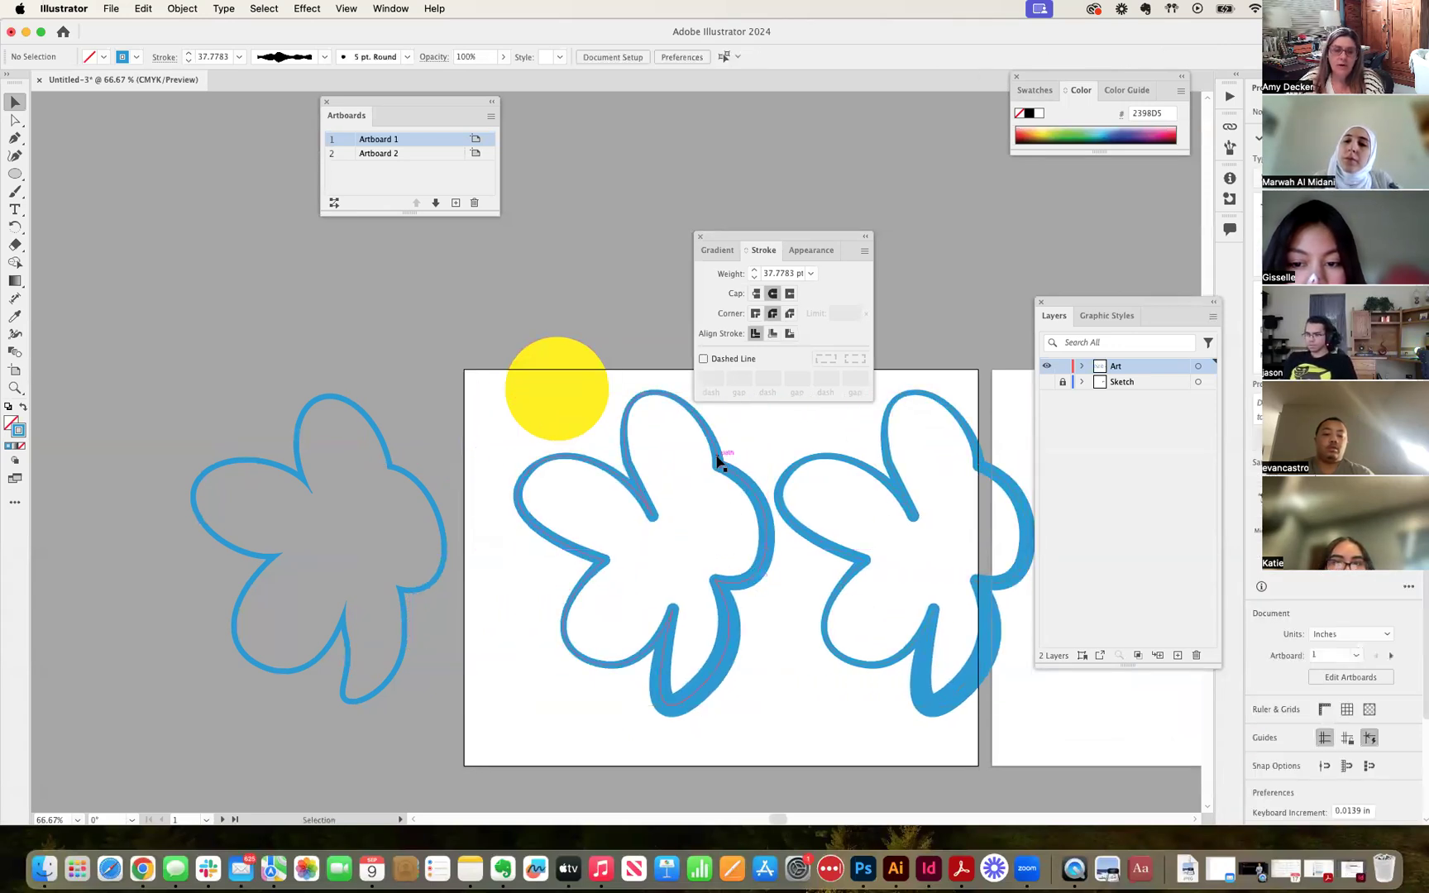
Inspect the stroke width at the left side of the middle flower's top petal with the Width tool.
left_click(630, 442)
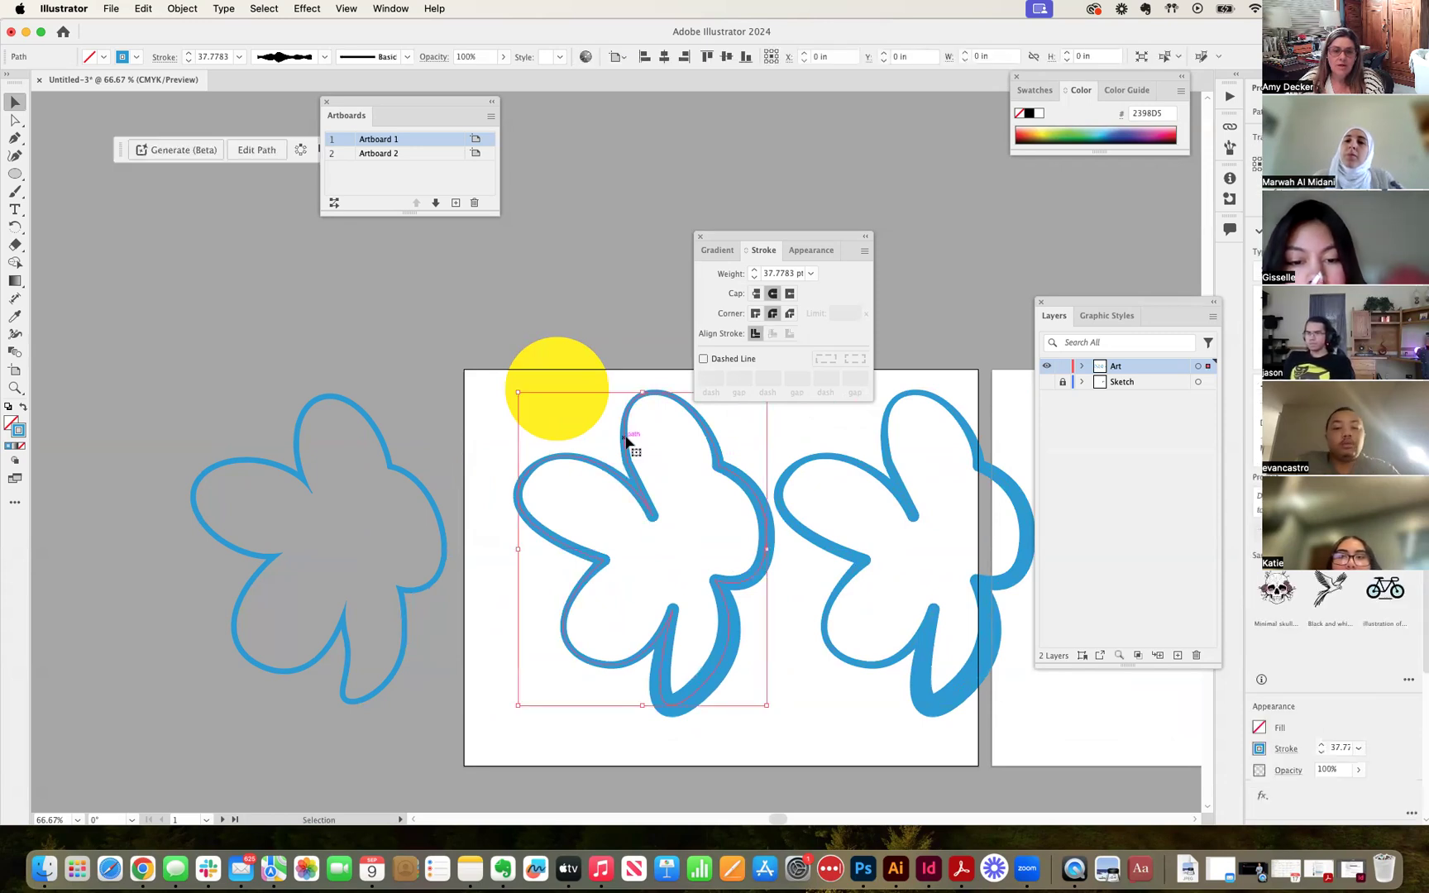
left_click(15, 263)
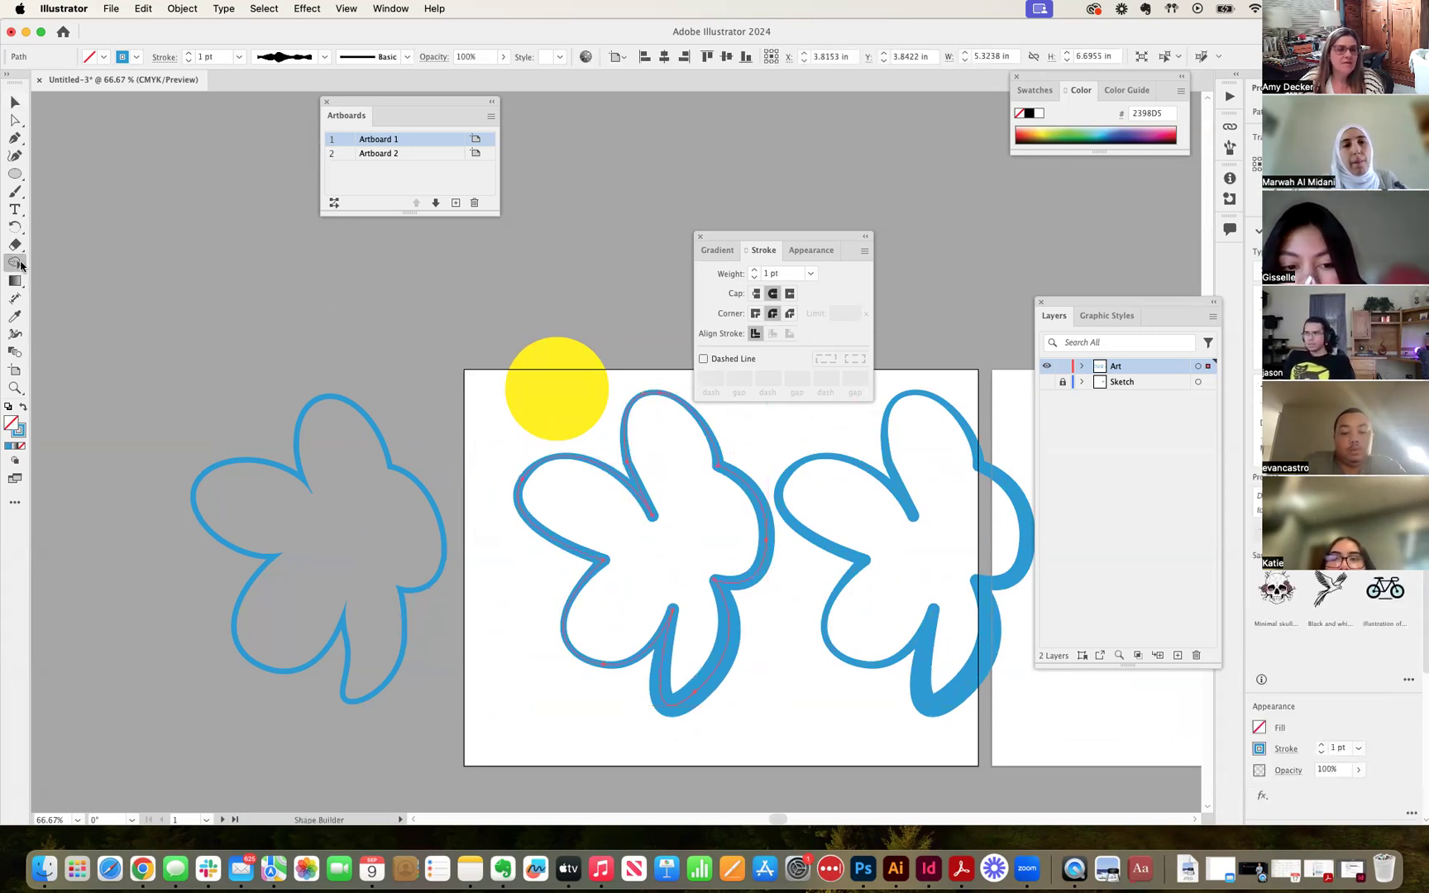
left_click(11, 333)
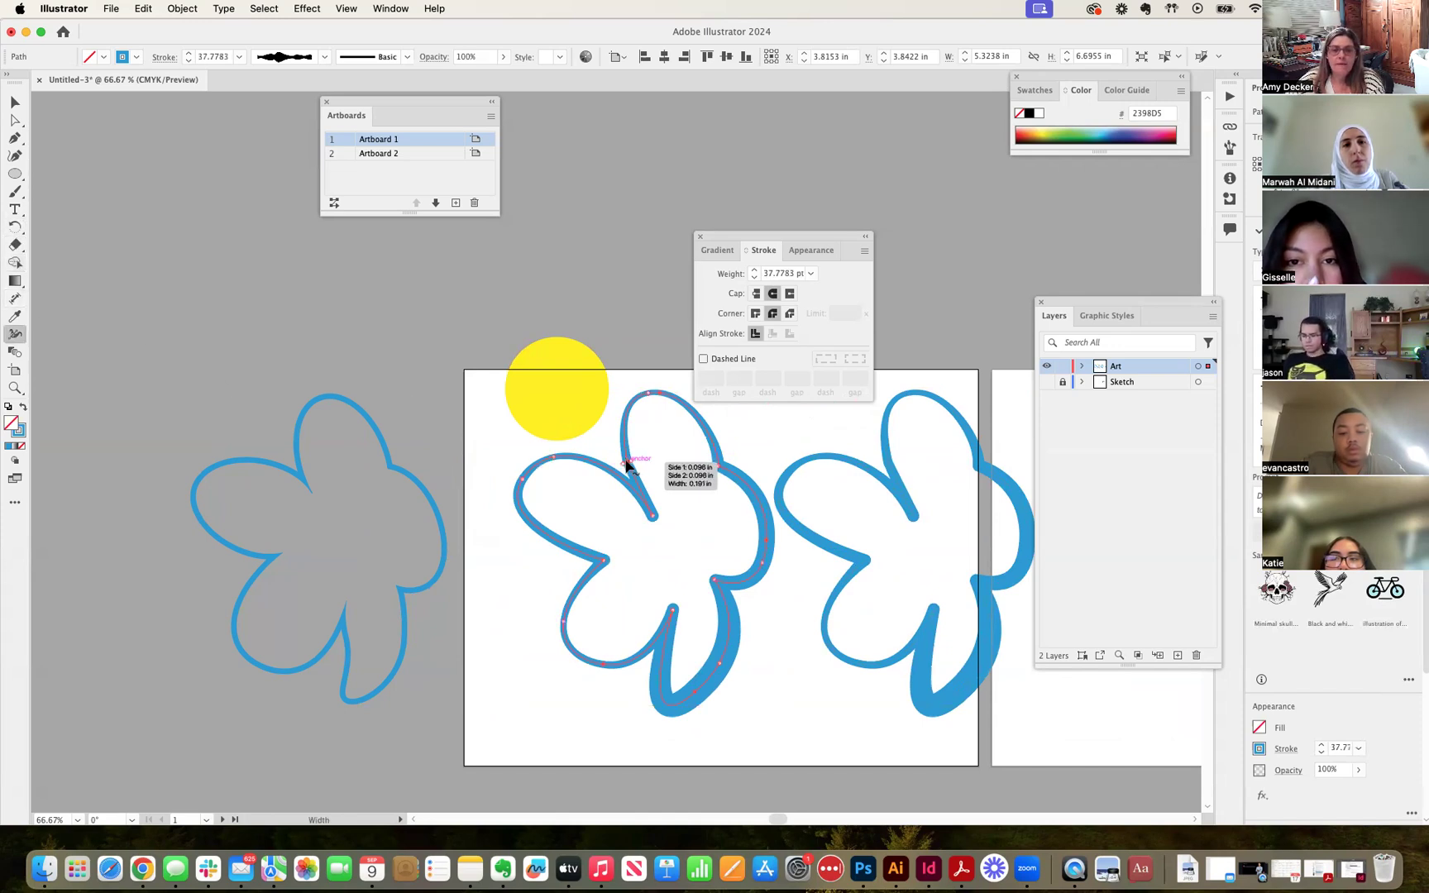
left_click_drag(626, 461, 629, 463)
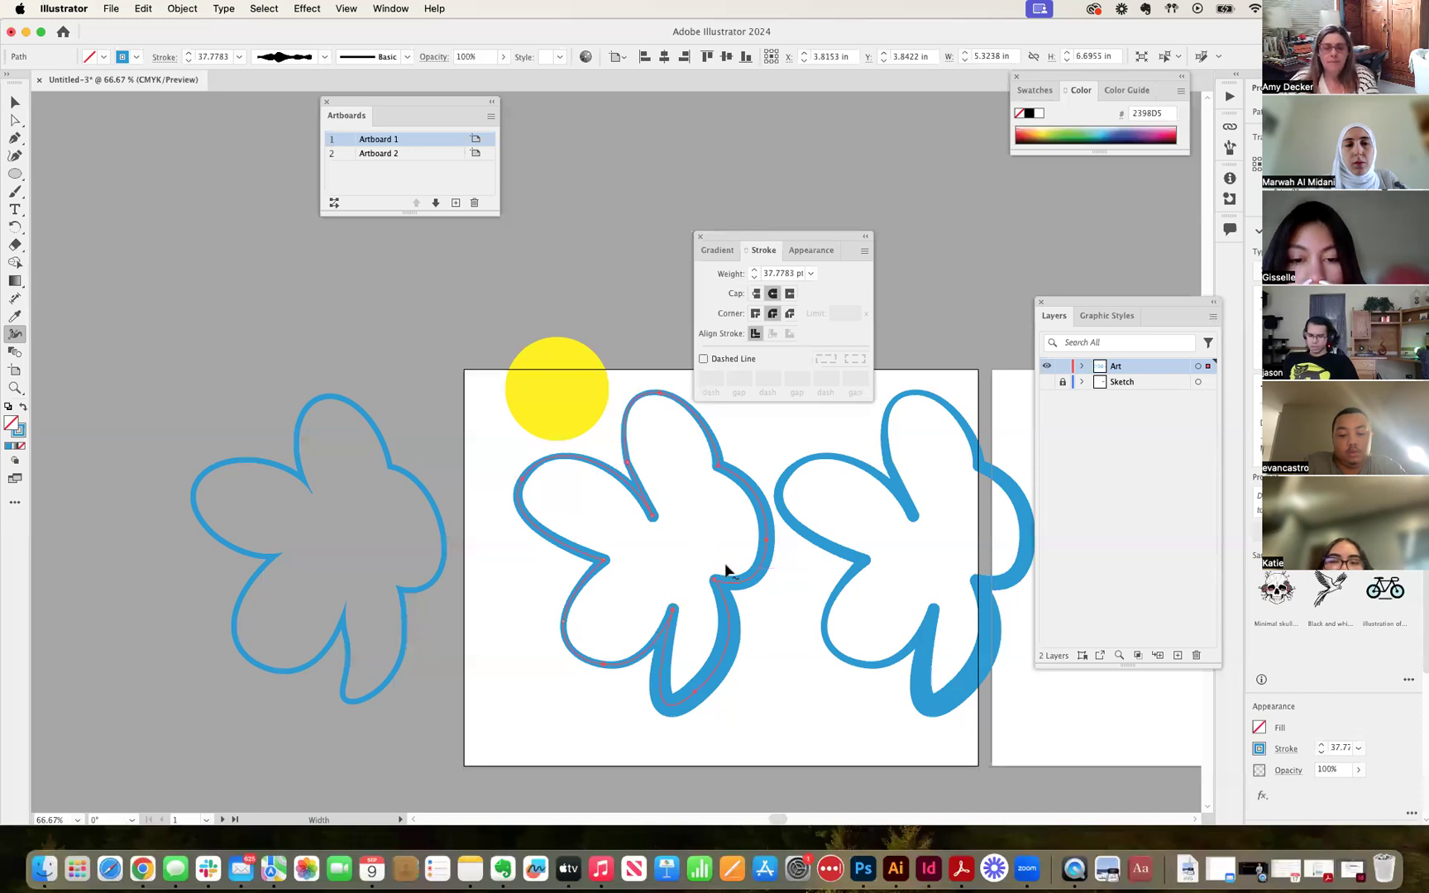
Draw a rectangle about 1.52 by 3.69 in near the top of Artboard 2 and round its corners to about 0.56 in.
key("super+minus")
key("super+minus")
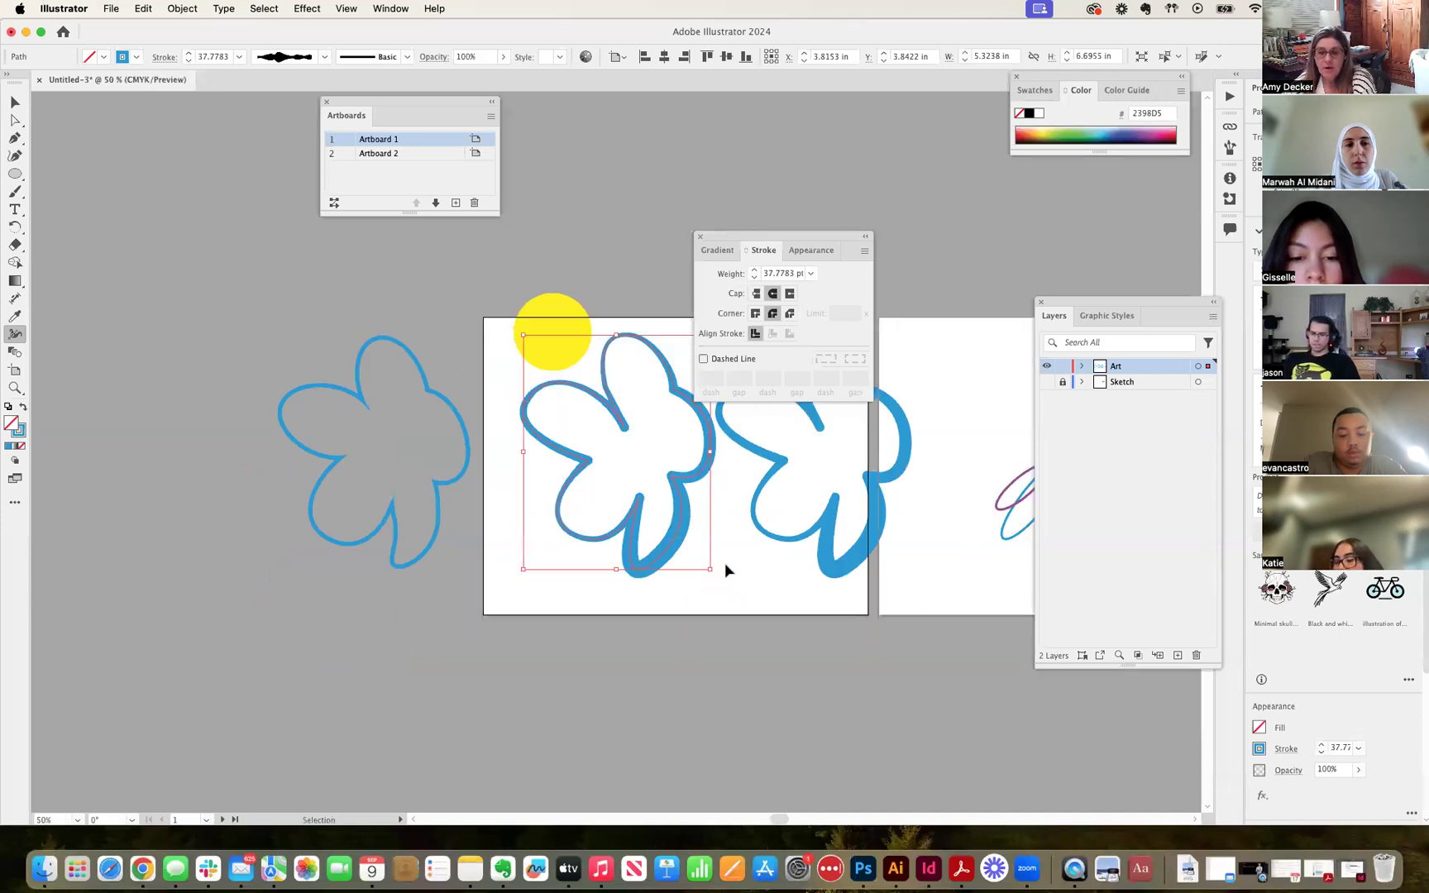
key("n")
left_click_drag(718, 636, 606, 664)
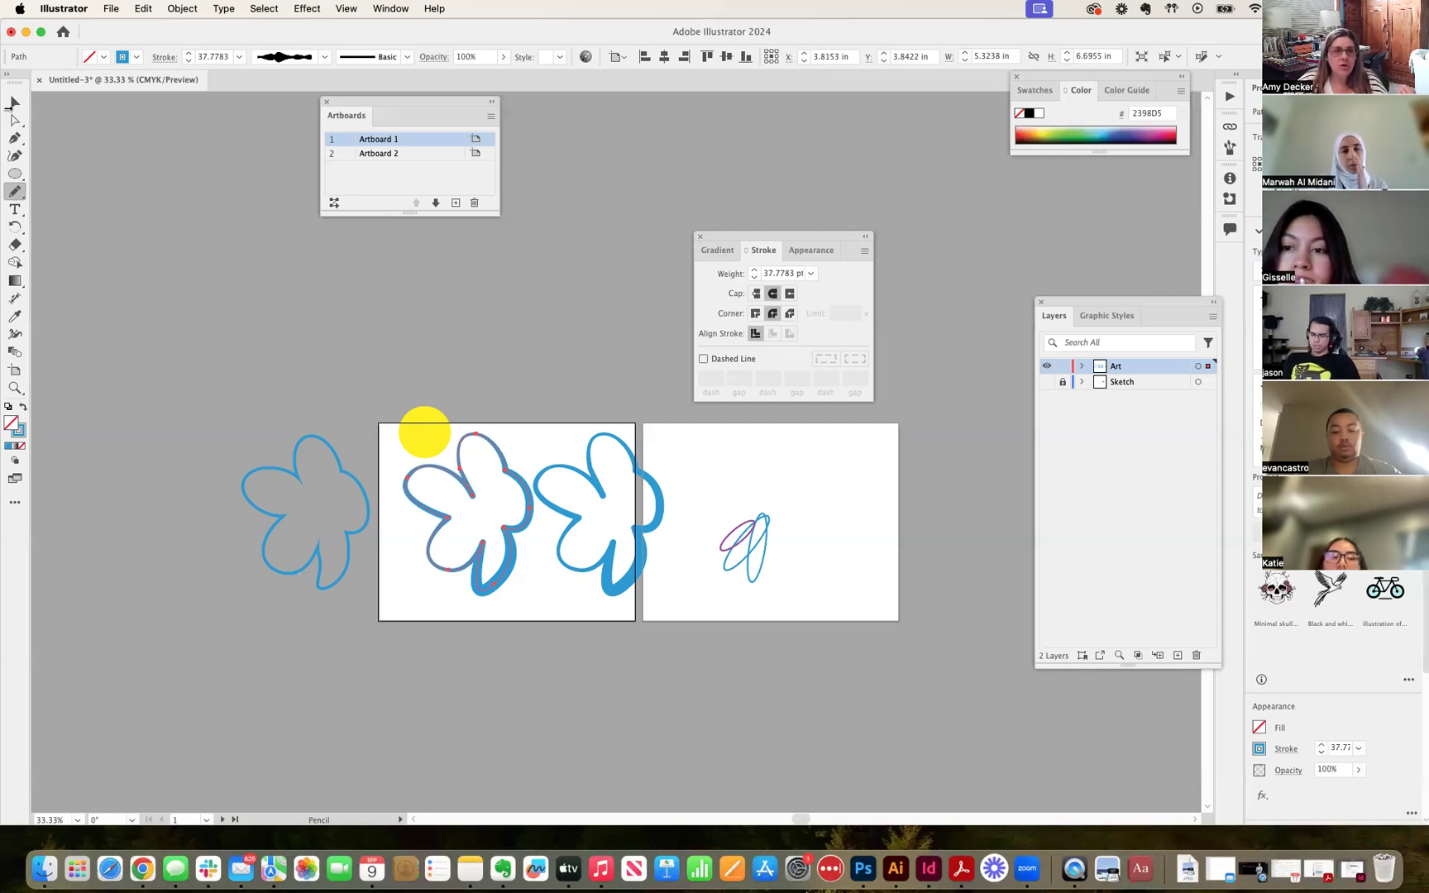
left_click(15, 176)
left_click(15, 176)
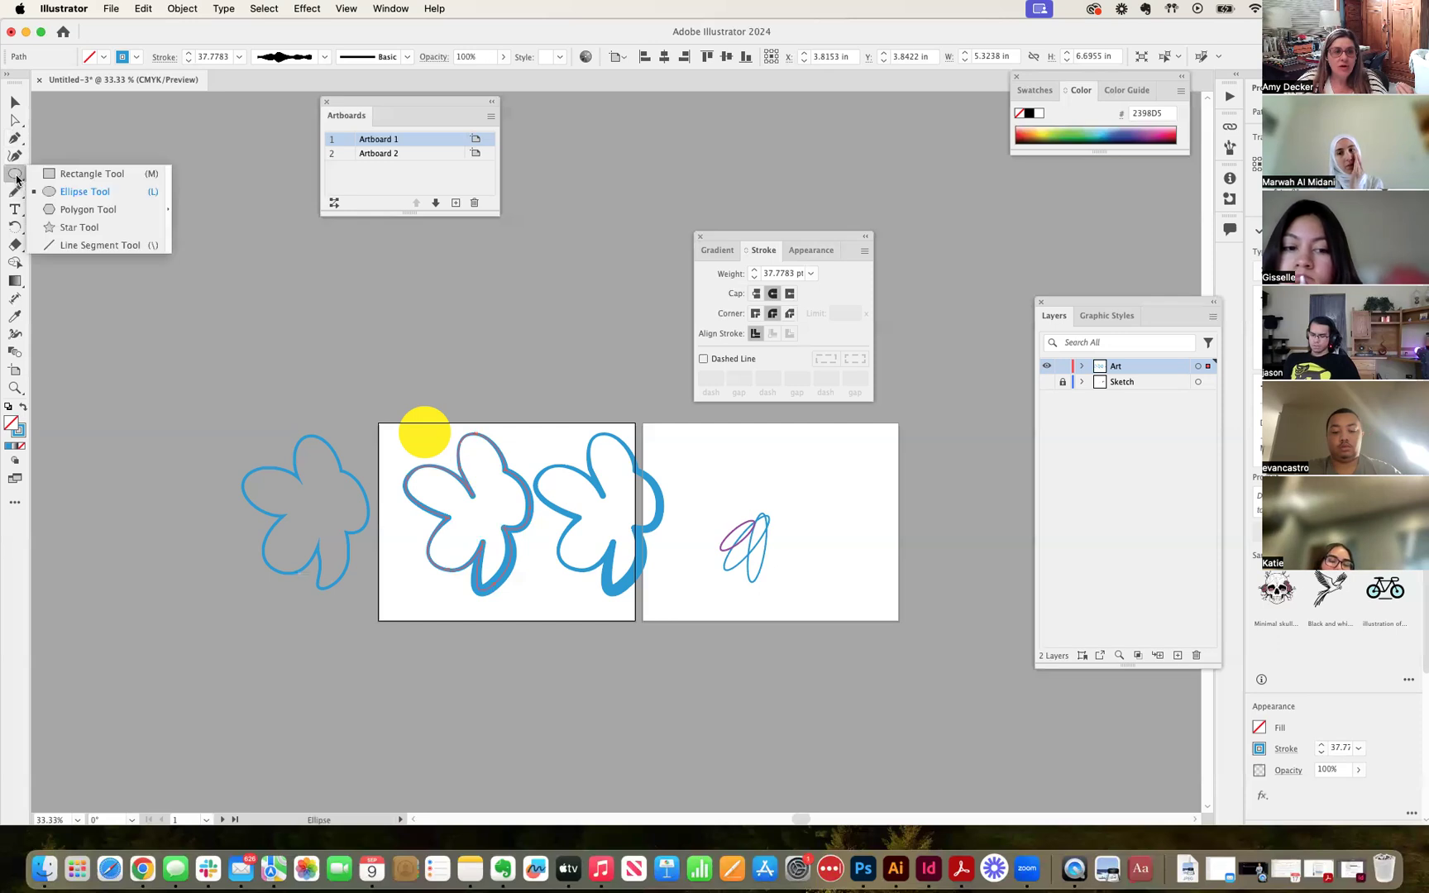
left_click(60, 176)
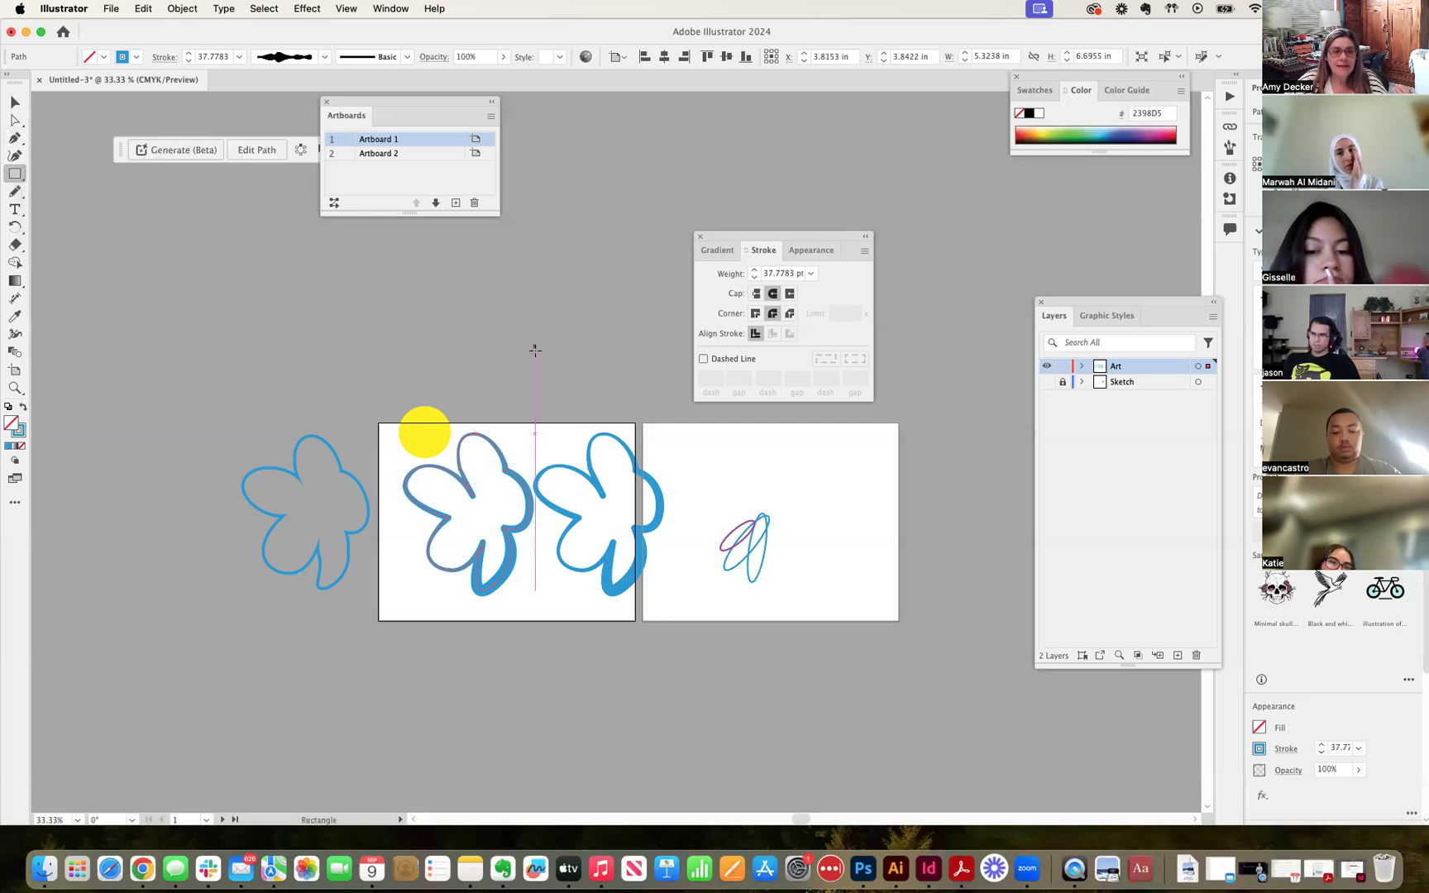
mouse_move(702, 429)
left_mouse_down()
mouse_move(754, 500)
mouse_move(738, 514)
left_mouse_up()
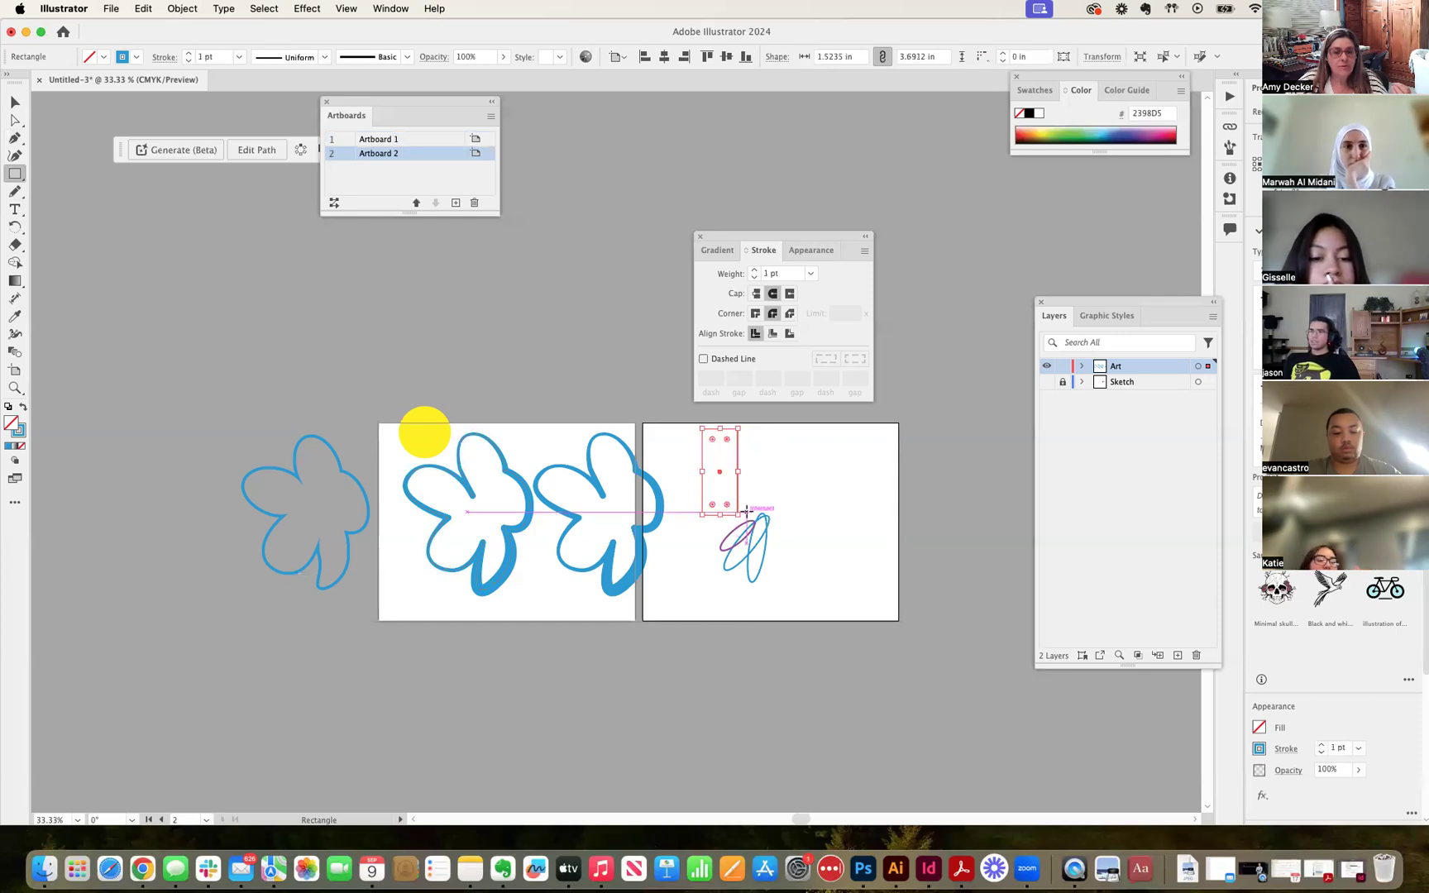
mouse_move(728, 444)
left_mouse_down()
mouse_move(721, 462)
mouse_move(731, 449)
left_mouse_up()
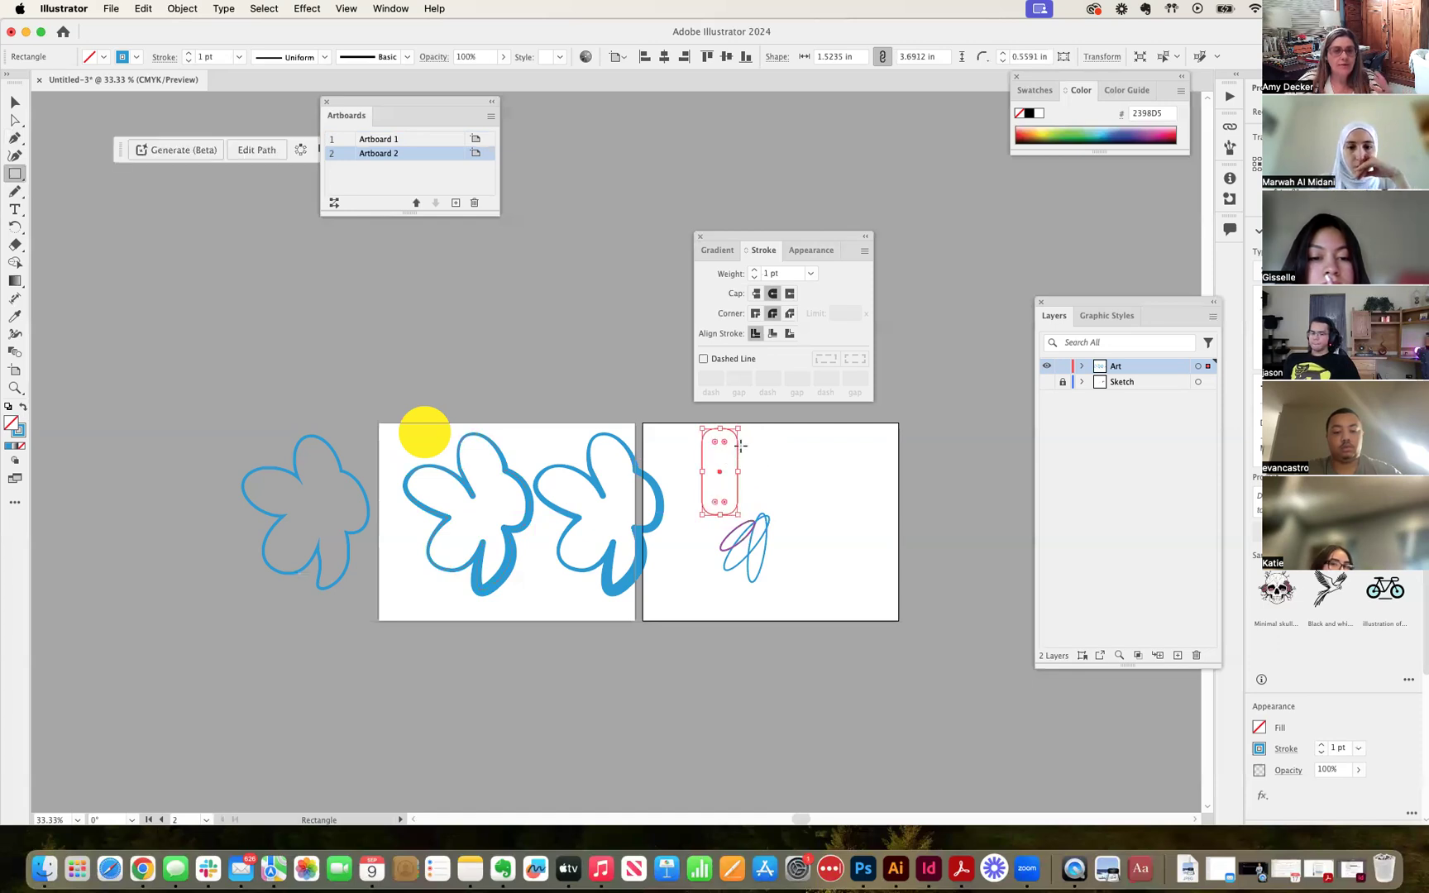
key("super+equal")
key("super+equal")
key("super+equal")
key("super+equal")
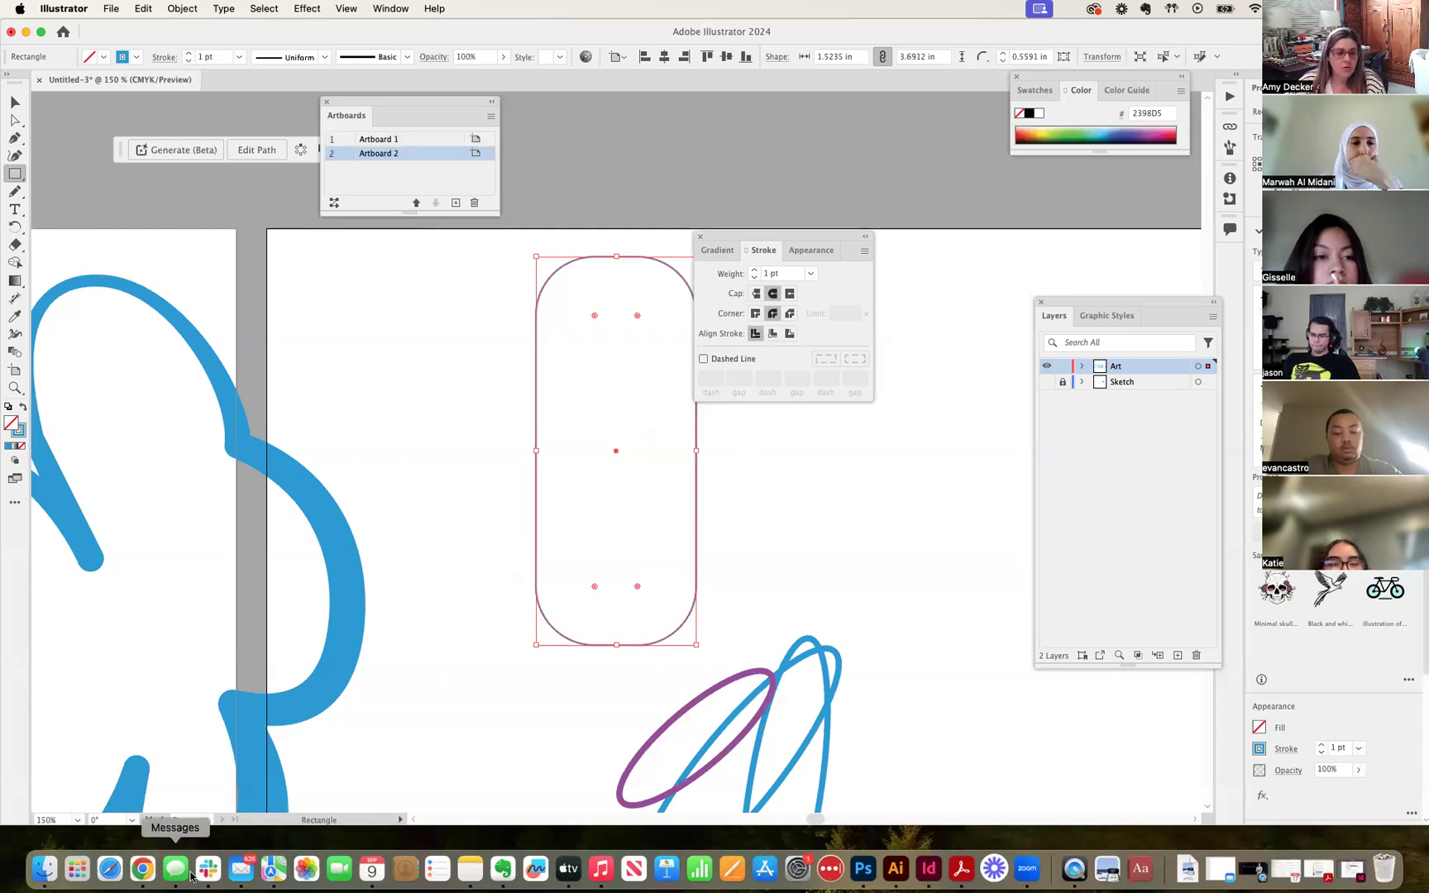
Switch to Chrome and open the student's P2 mural with the lily drawings from F24 Graphic Design 1's Project 2 Drawing Vector Graphics folder.
left_click(147, 875)
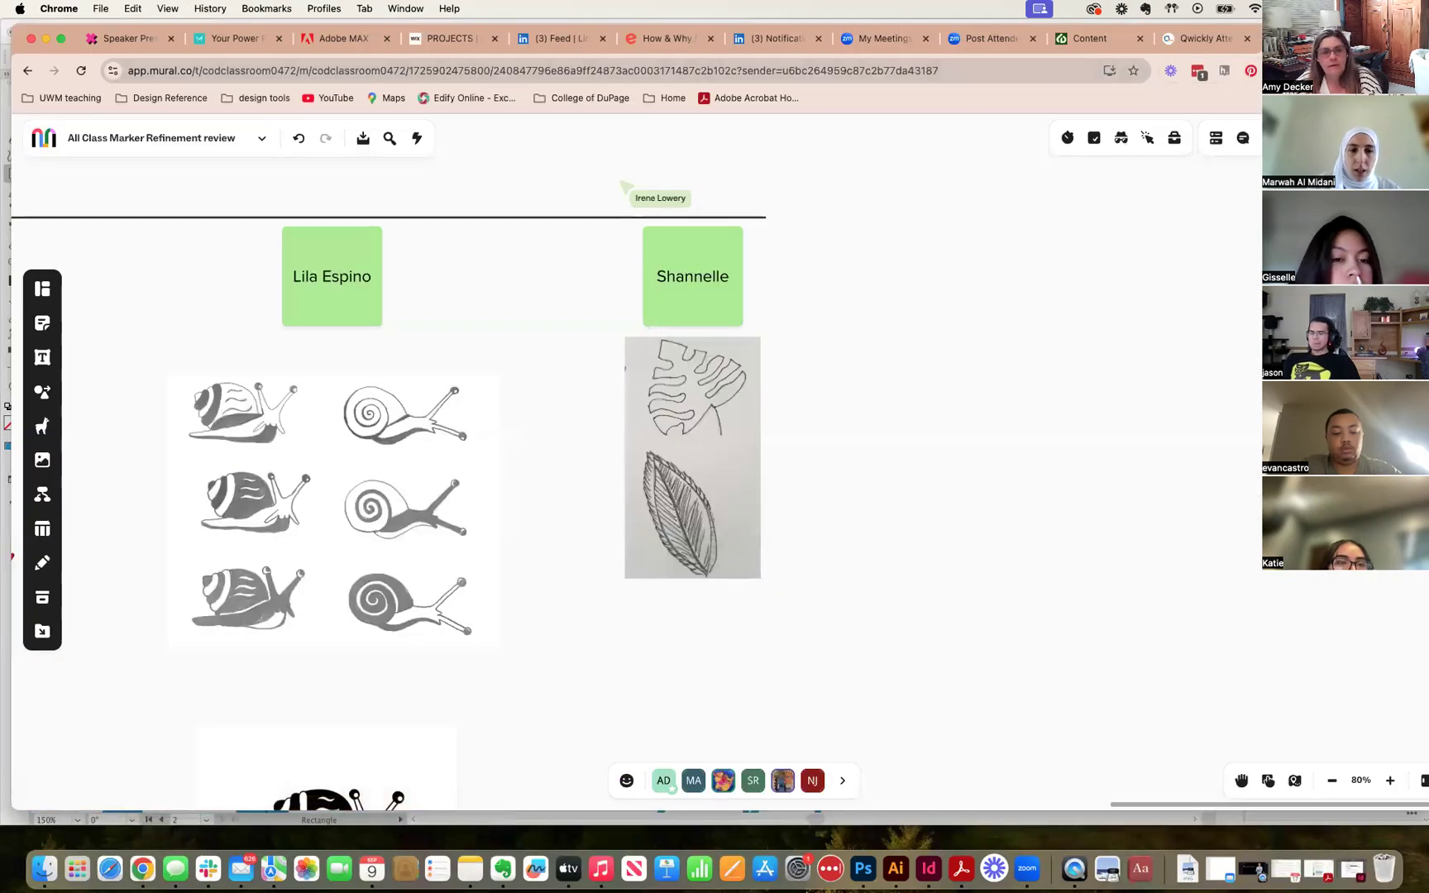
left_click(43, 139)
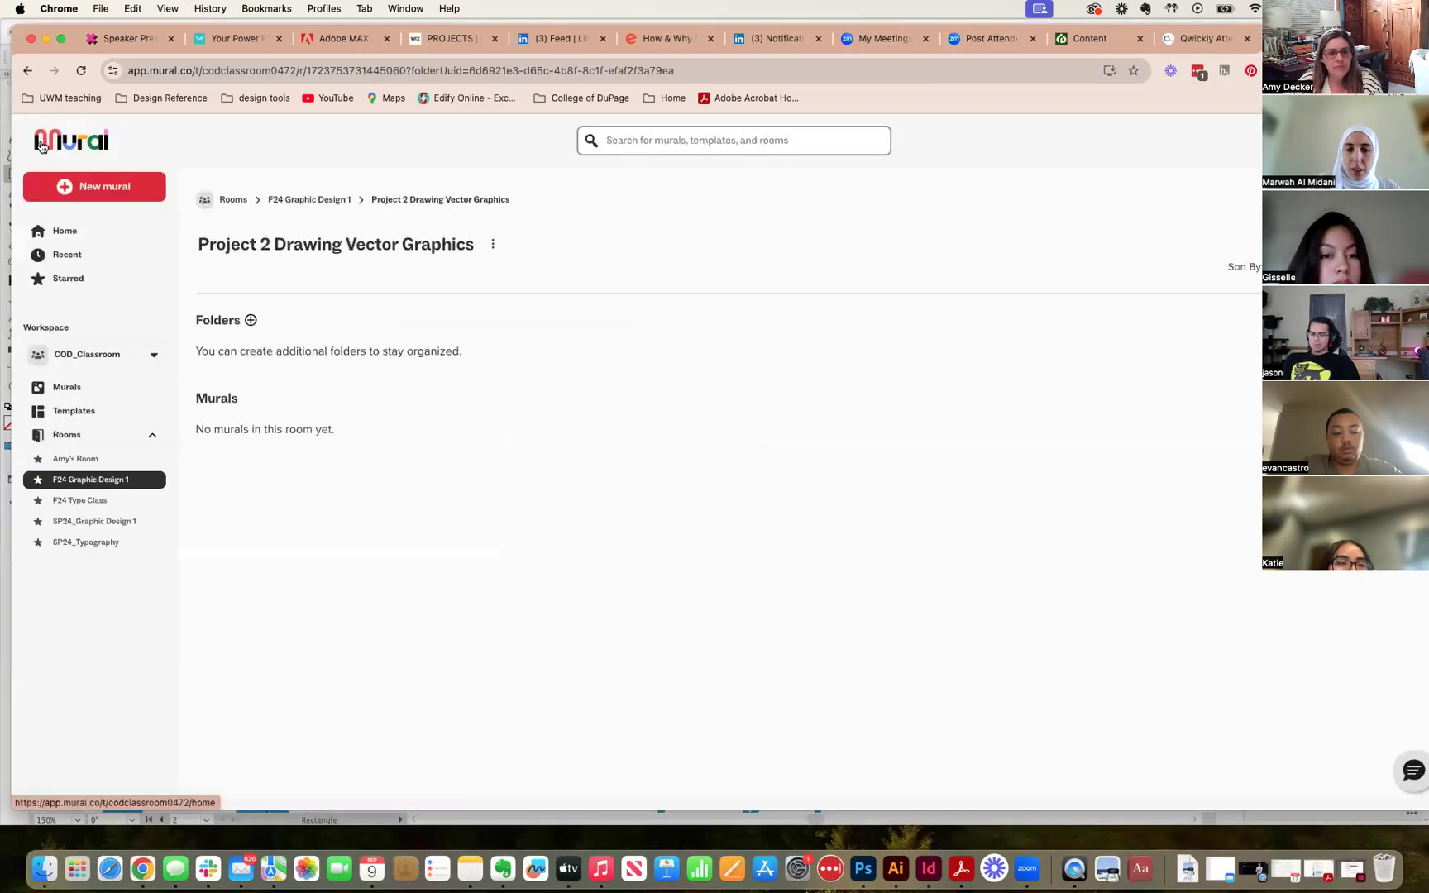
left_click(82, 482)
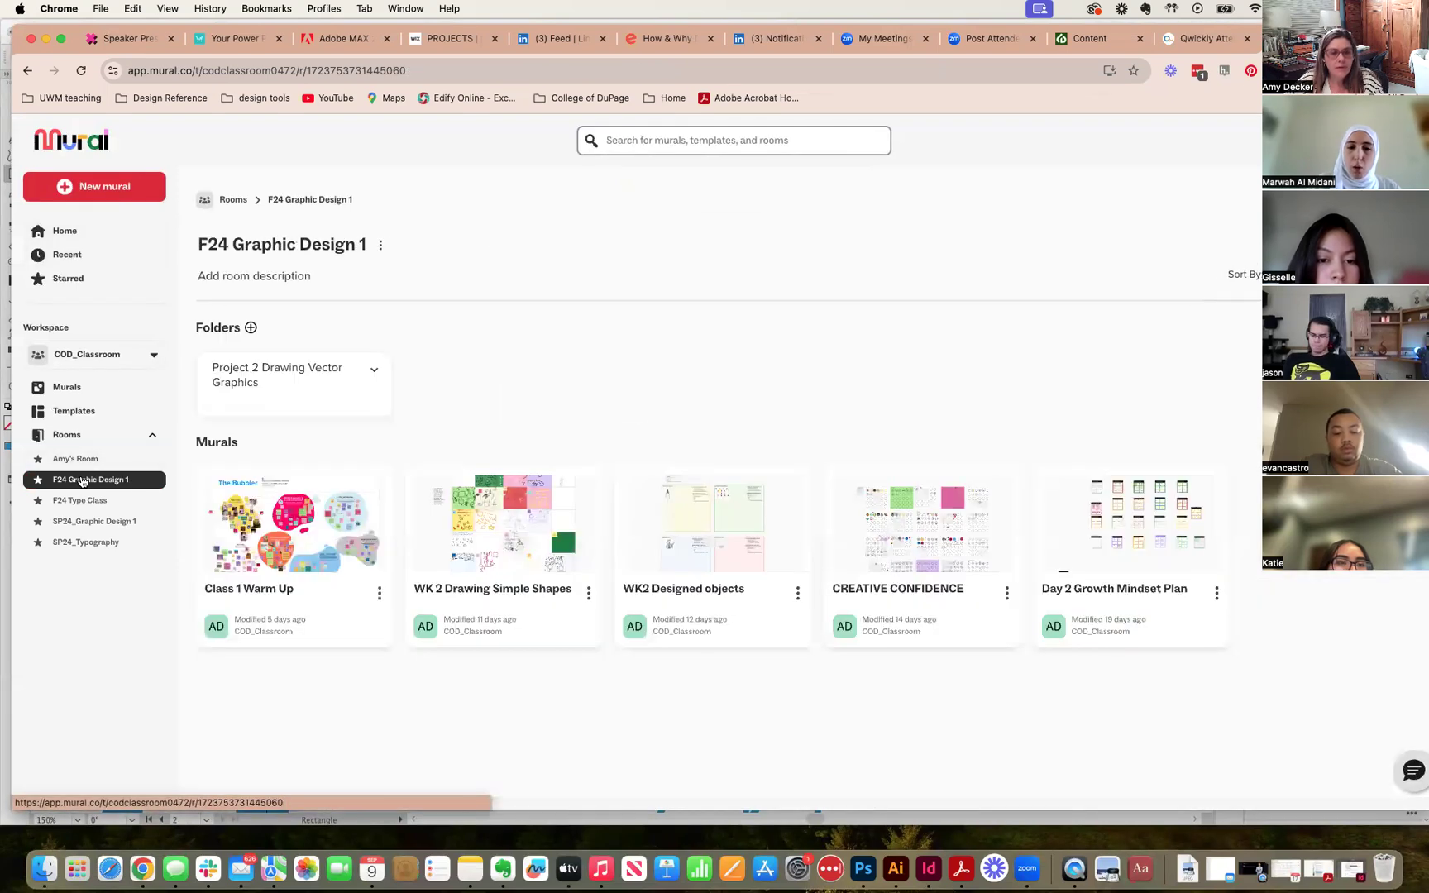
left_click(284, 392)
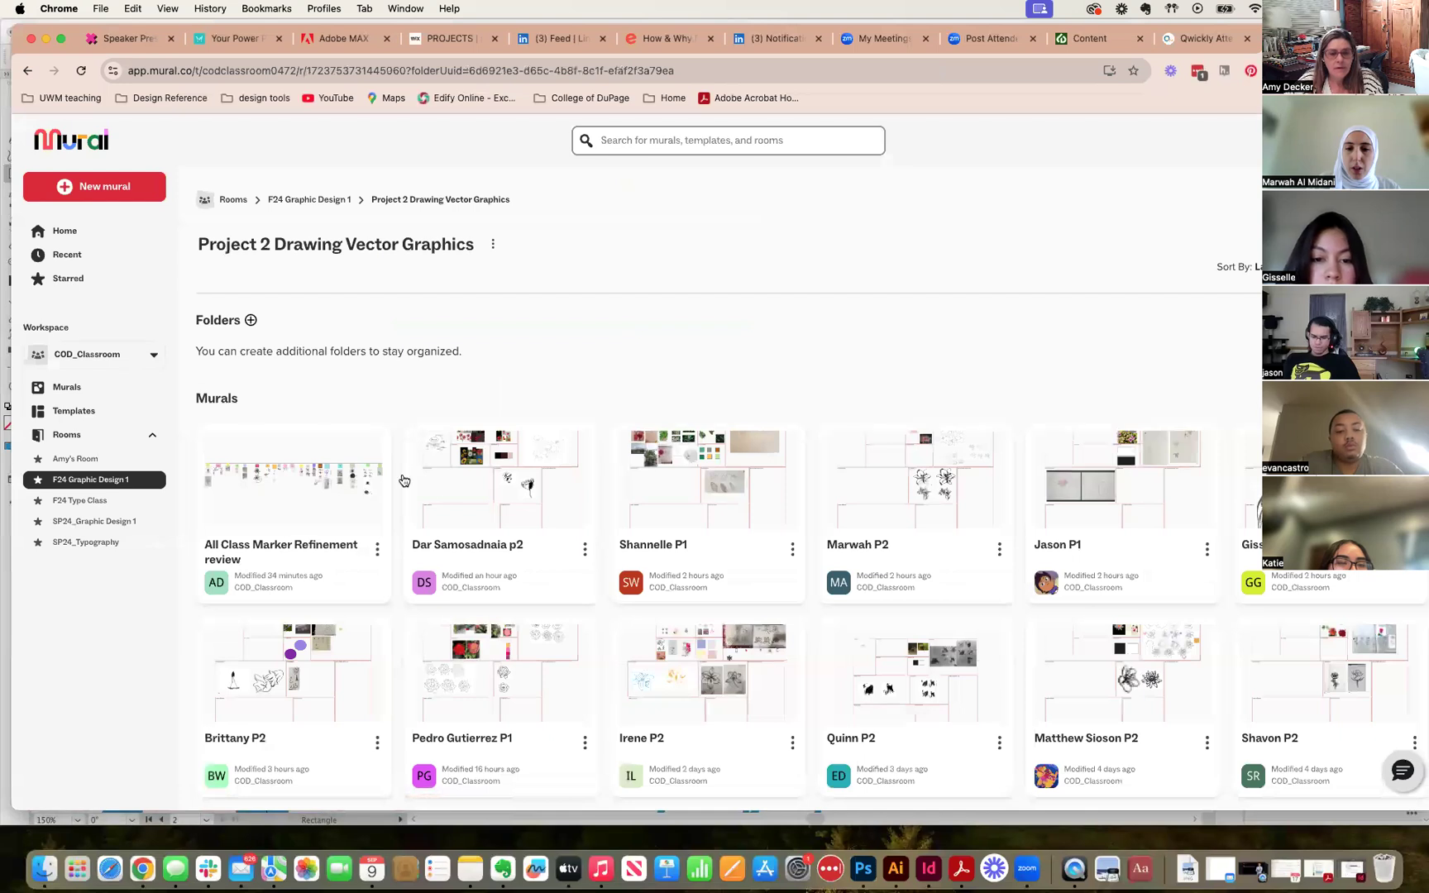
left_click(976, 501)
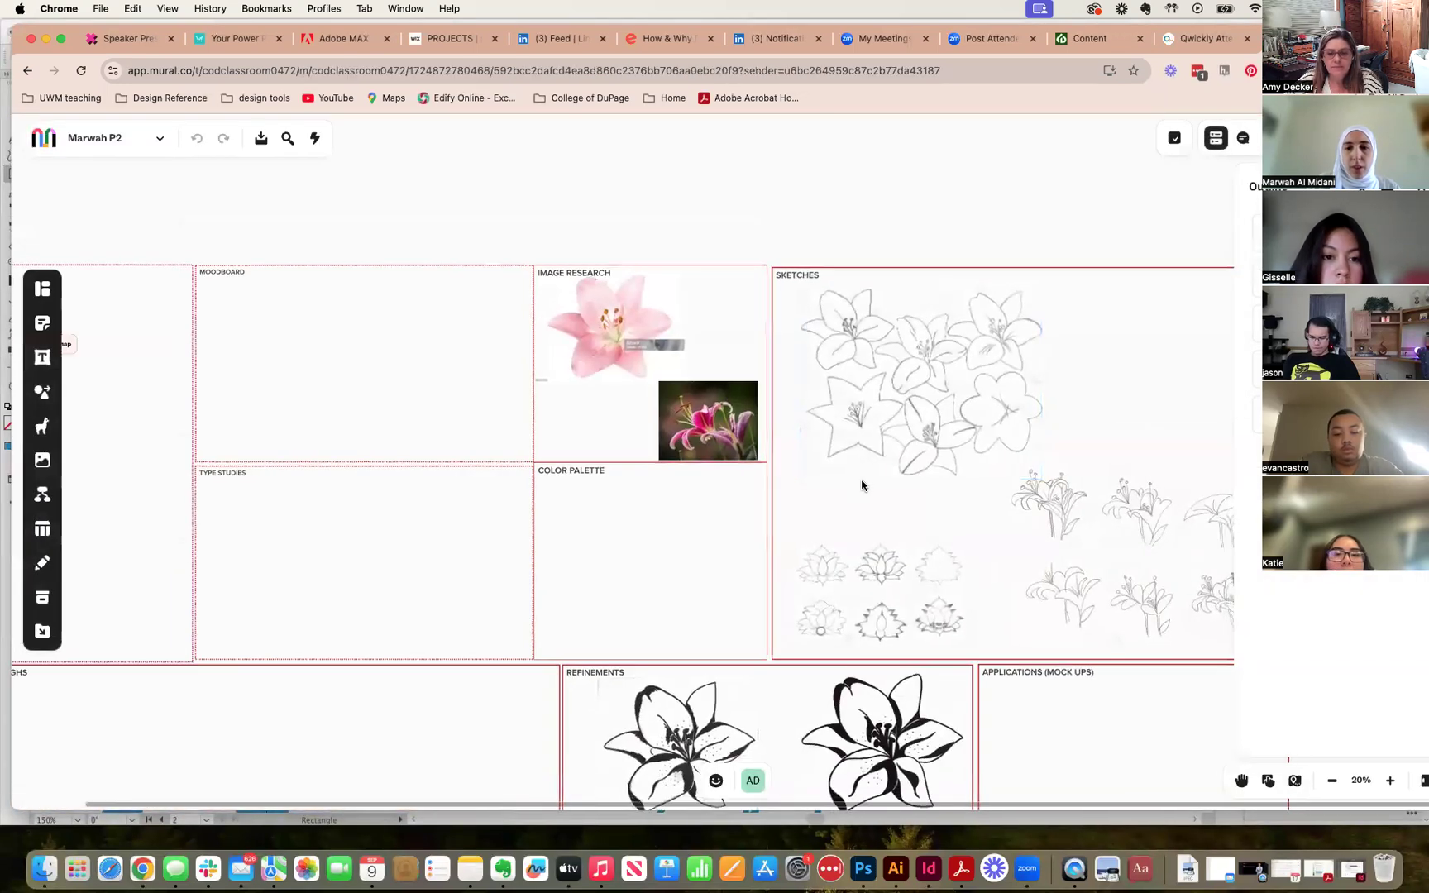
Undo the accidental move of the lotus sketches and examine the inked lily drawings in the Refinements section.
scroll(862, 485, "down", 1)
mouse_move(839, 622)
left_mouse_down()
mouse_move(833, 562)
mouse_move(839, 590)
left_mouse_up()
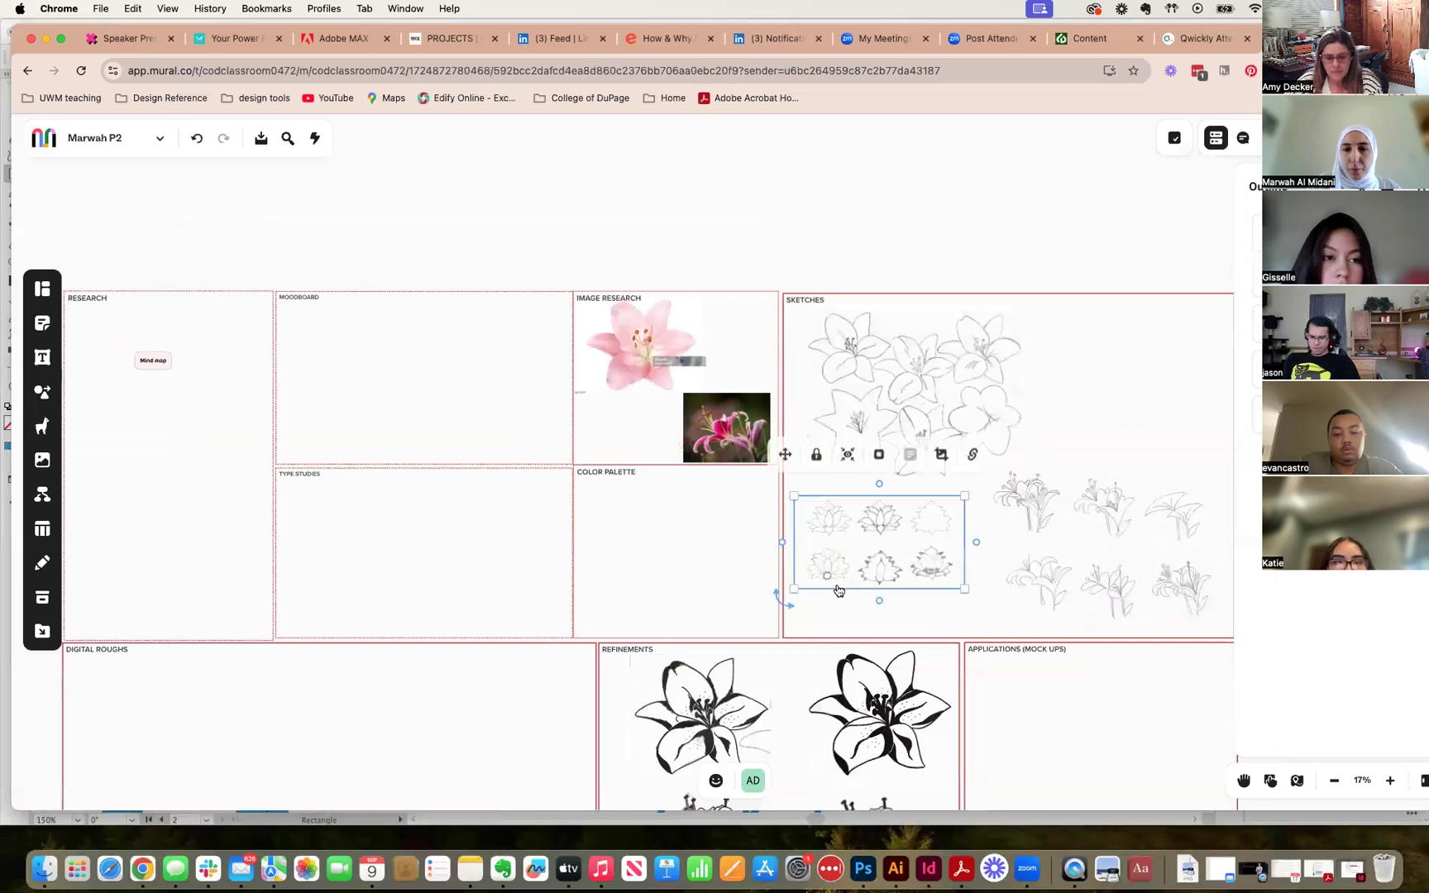
key("super+z")
scroll(721, 610, "down", 5)
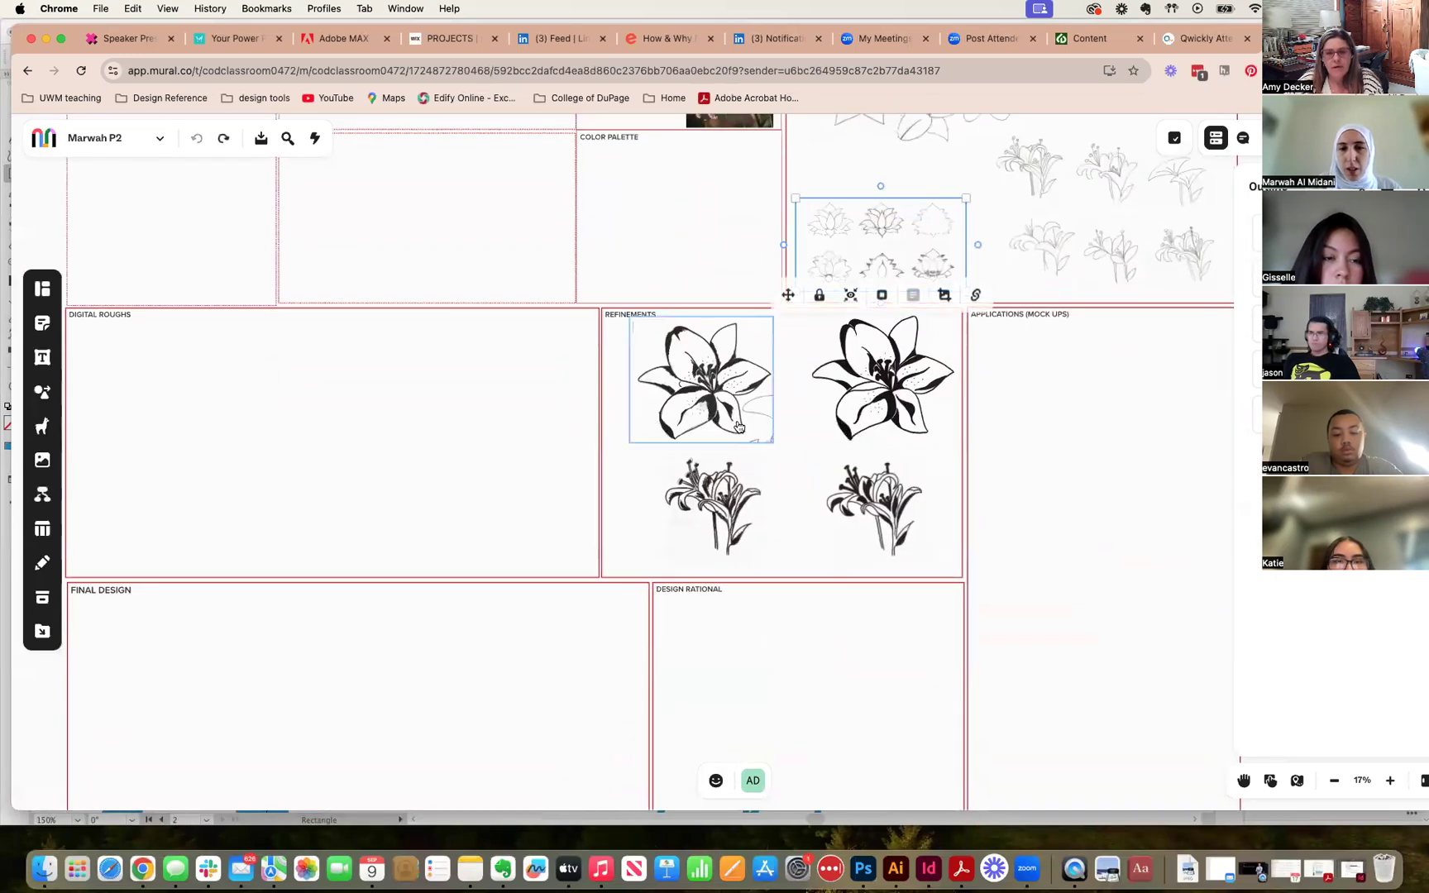
scroll(739, 426, "up", 5)
scroll(739, 426, "up", 1)
scroll(727, 463, "up", 2)
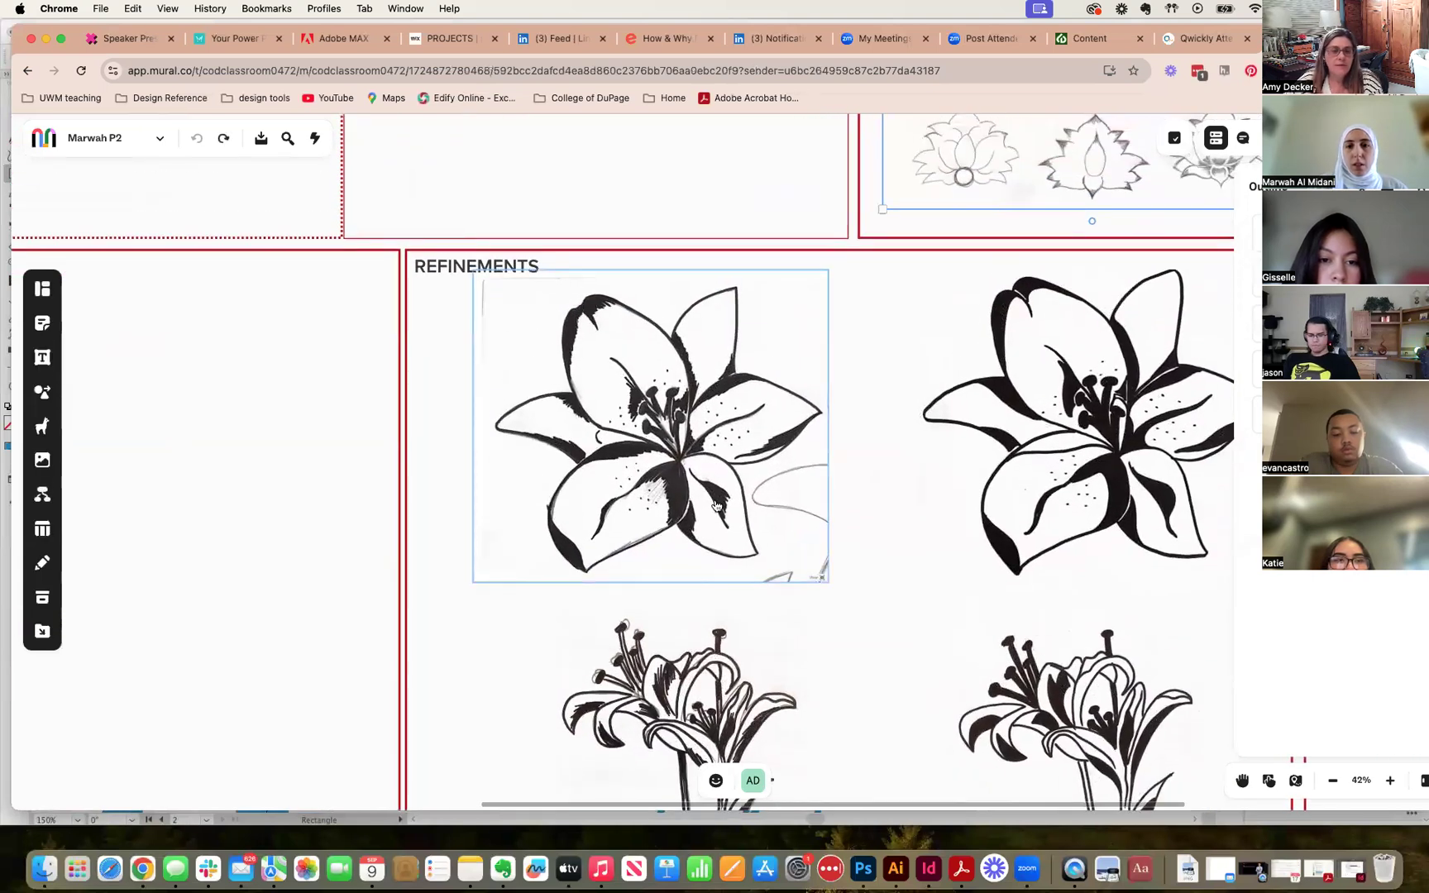
Add a circle shape over the first Refinements lily, then stretch and tilt it to match the large upper petal.
left_click(41, 394)
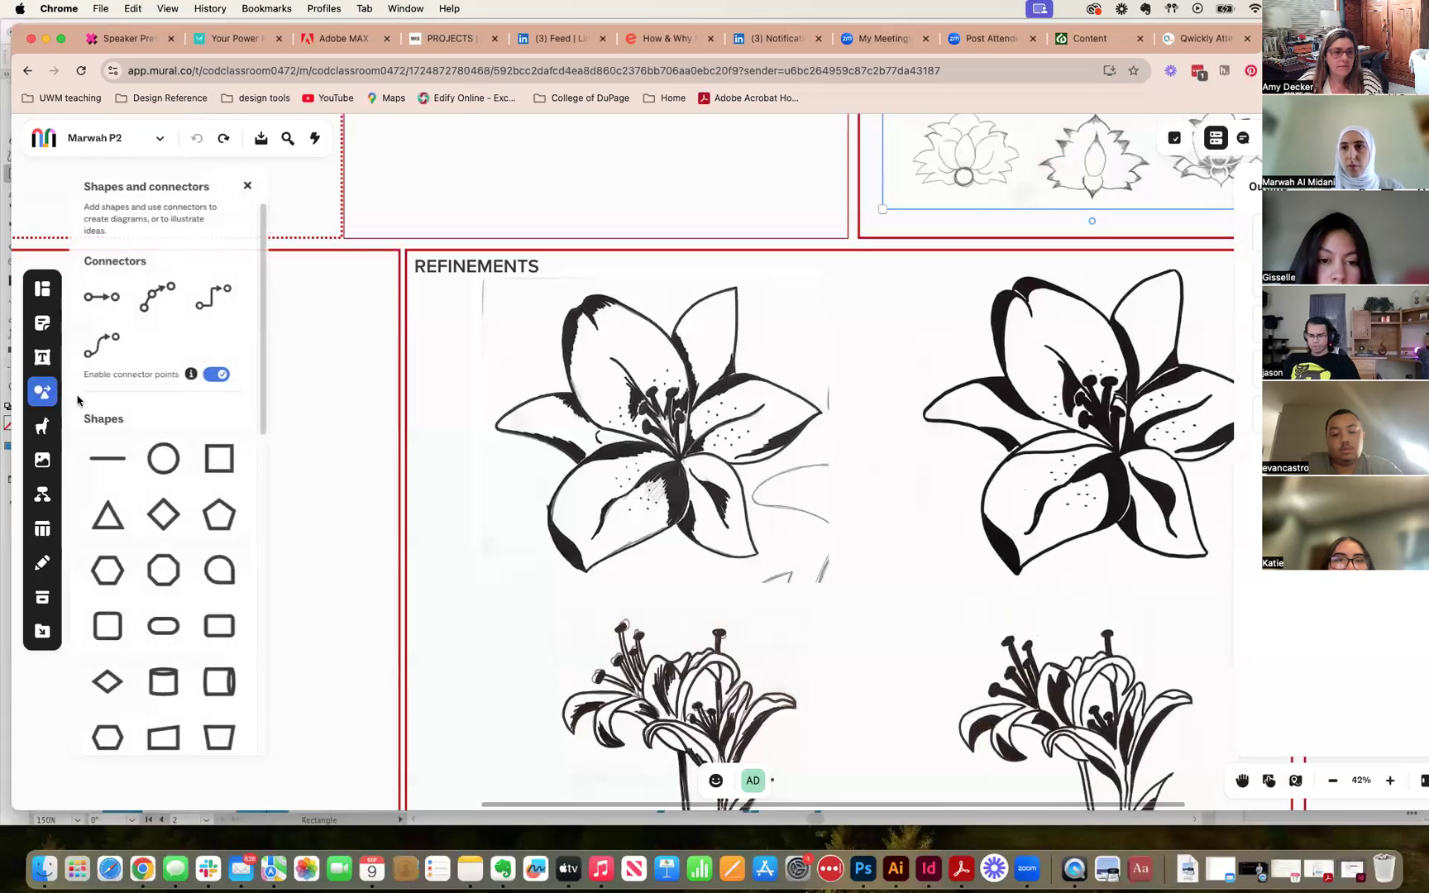
left_click(163, 457)
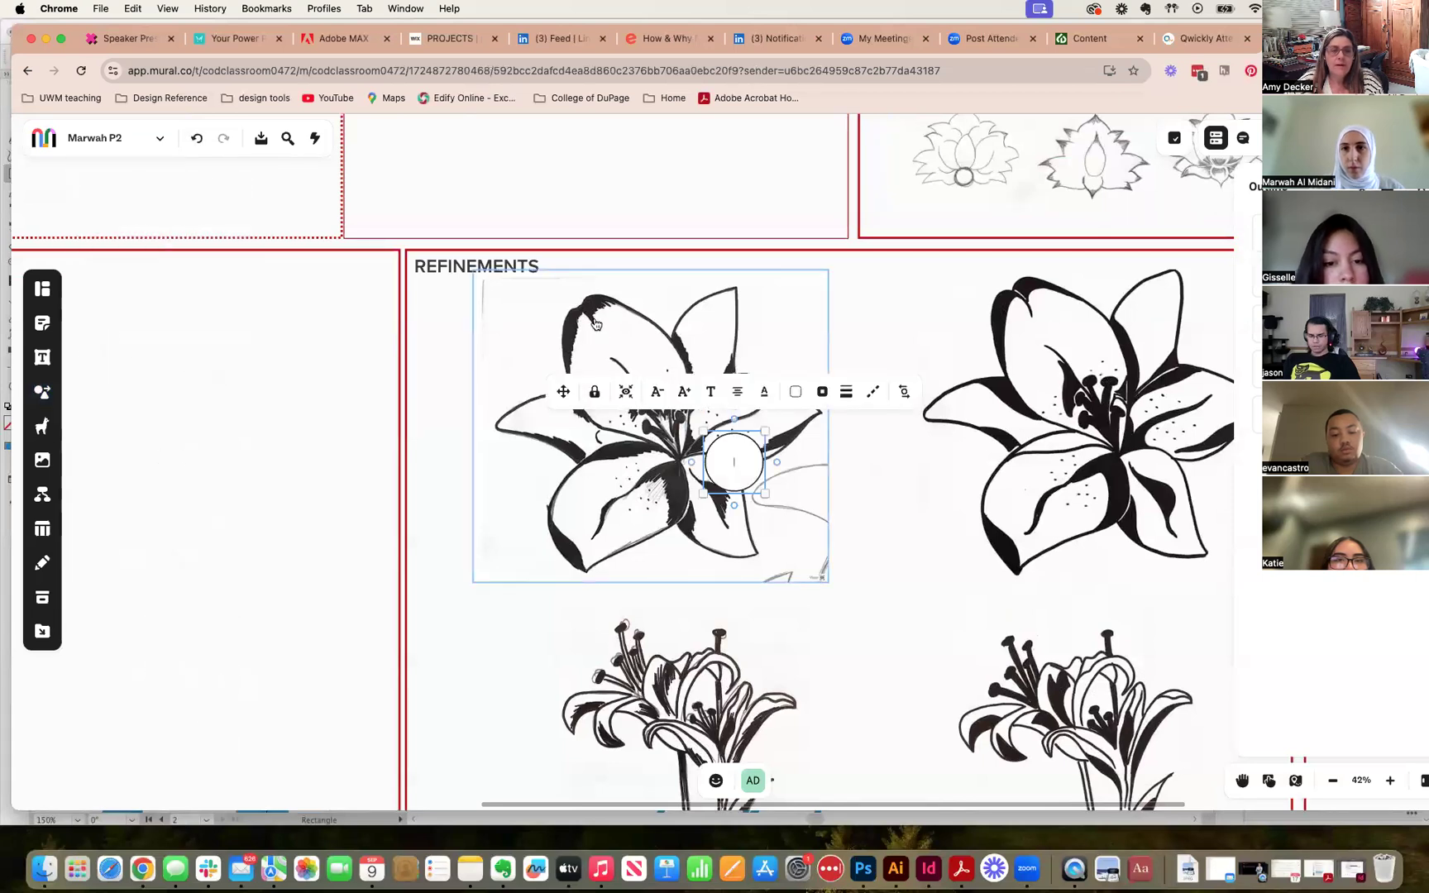
left_click(41, 393)
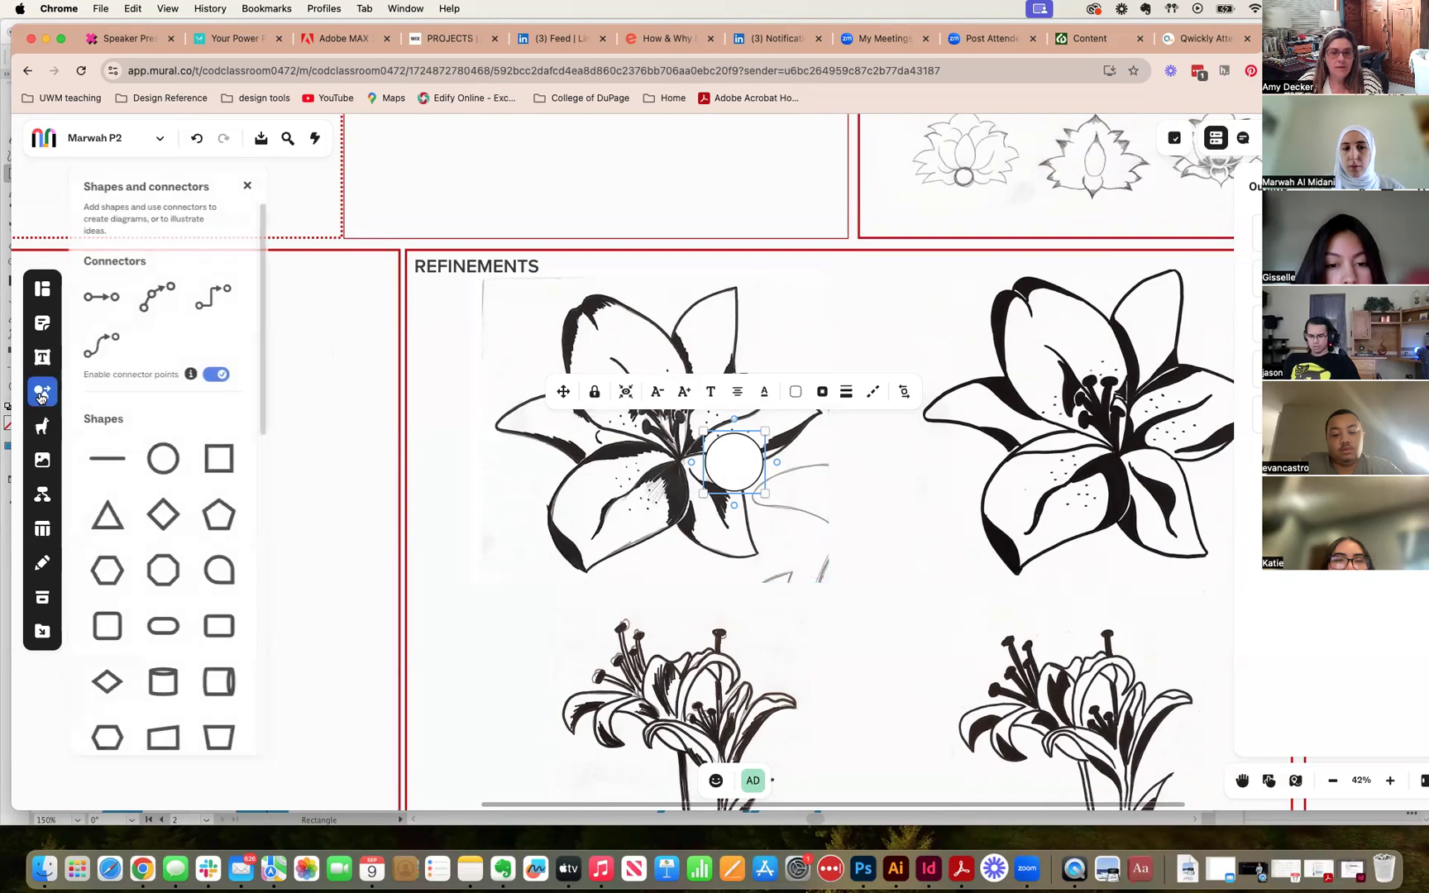
left_click_drag(741, 471, 703, 440)
mouse_move(627, 400)
left_mouse_down()
mouse_move(660, 393)
mouse_move(660, 375)
mouse_move(637, 383)
mouse_move(685, 454)
mouse_move(665, 416)
mouse_move(774, 382)
mouse_move(638, 397)
mouse_move(650, 404)
left_mouse_up()
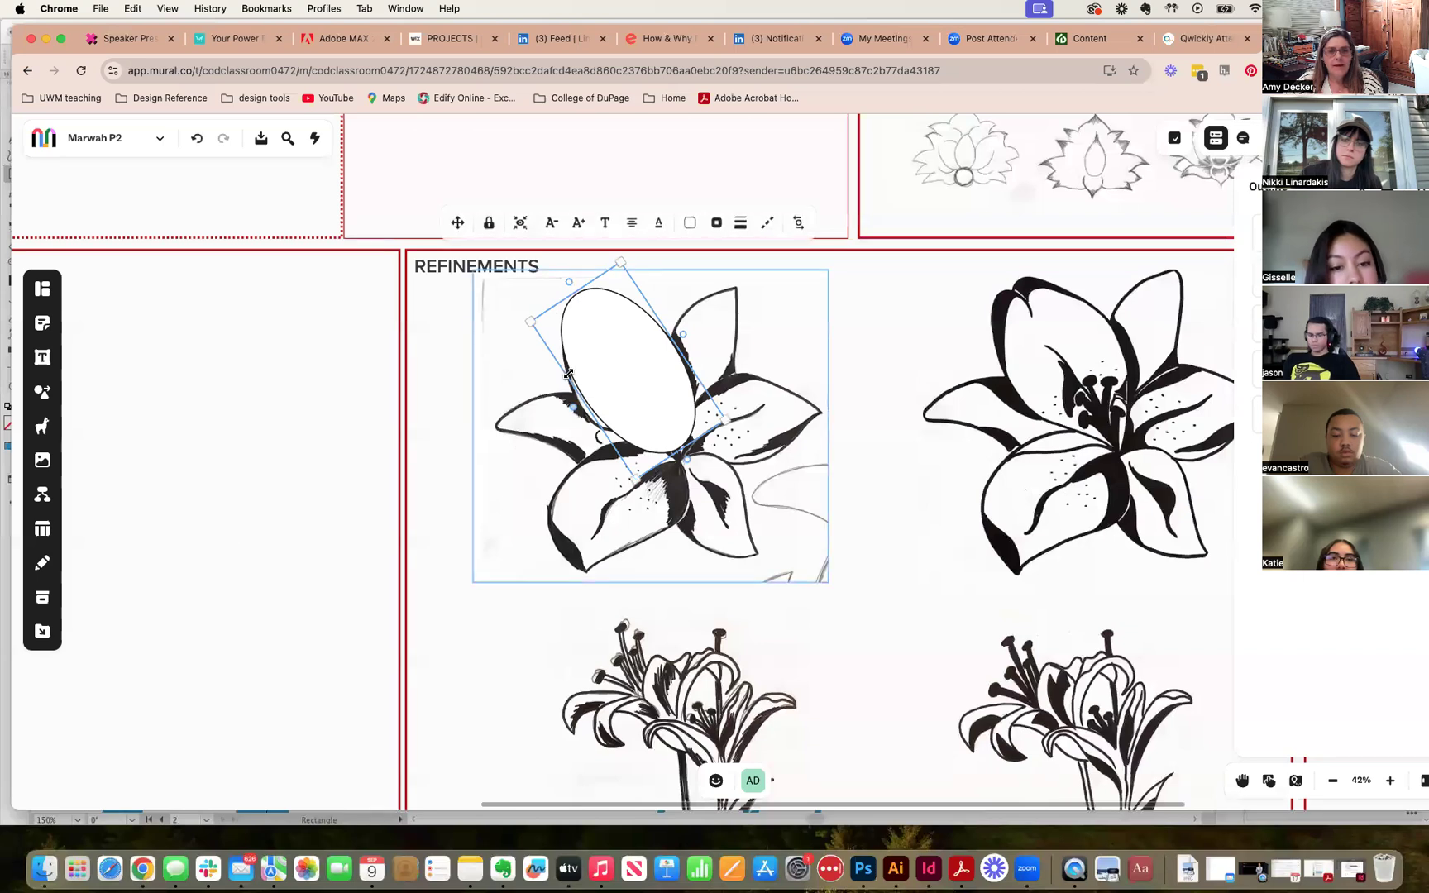
Give the petal ellipse no fill and a thicker dark red border, then fine-tune its fit around the petal.
left_click(689, 223)
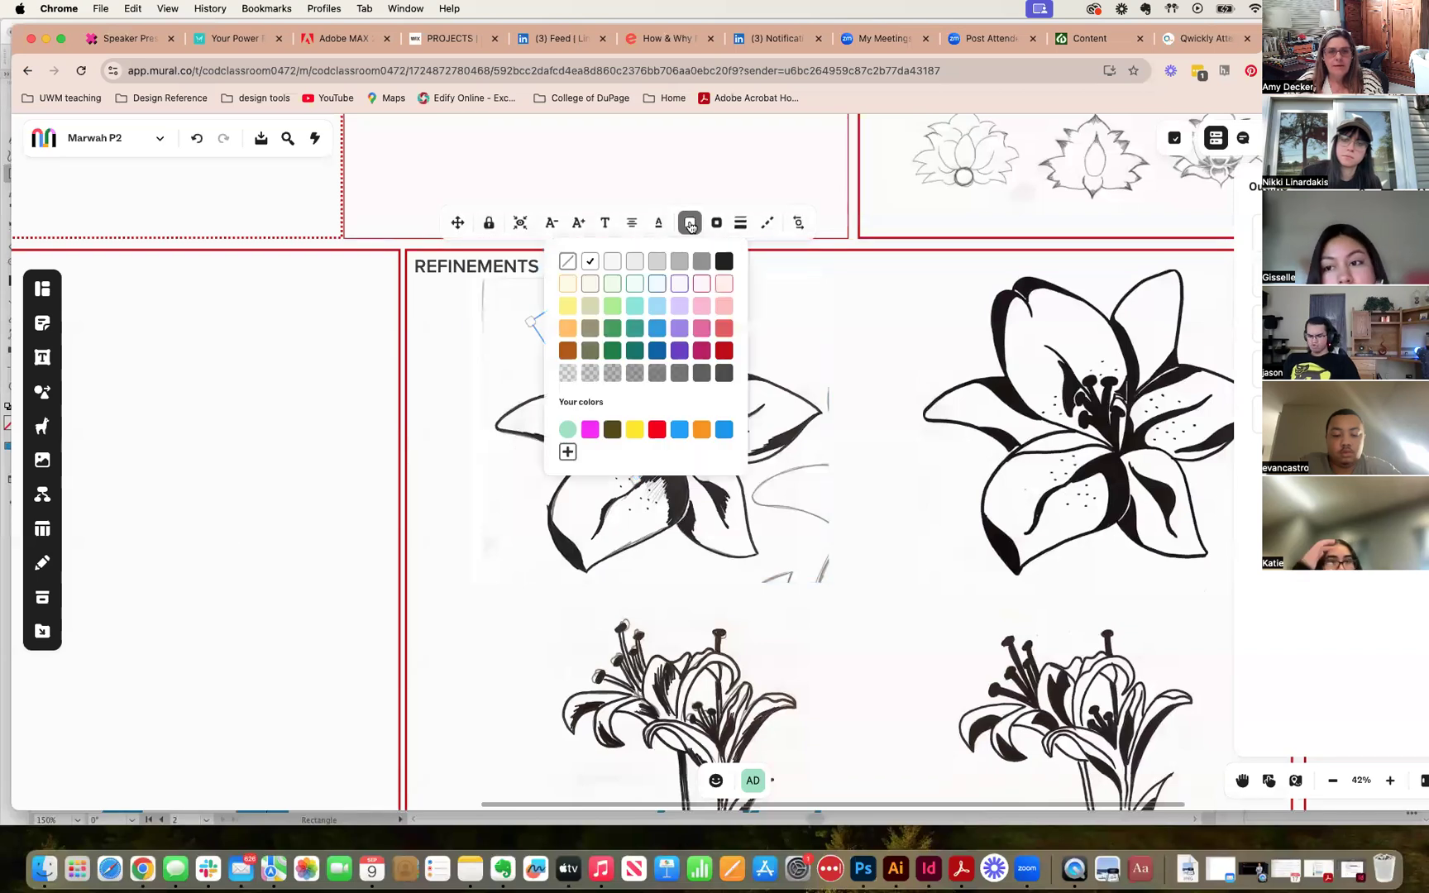
left_click(568, 262)
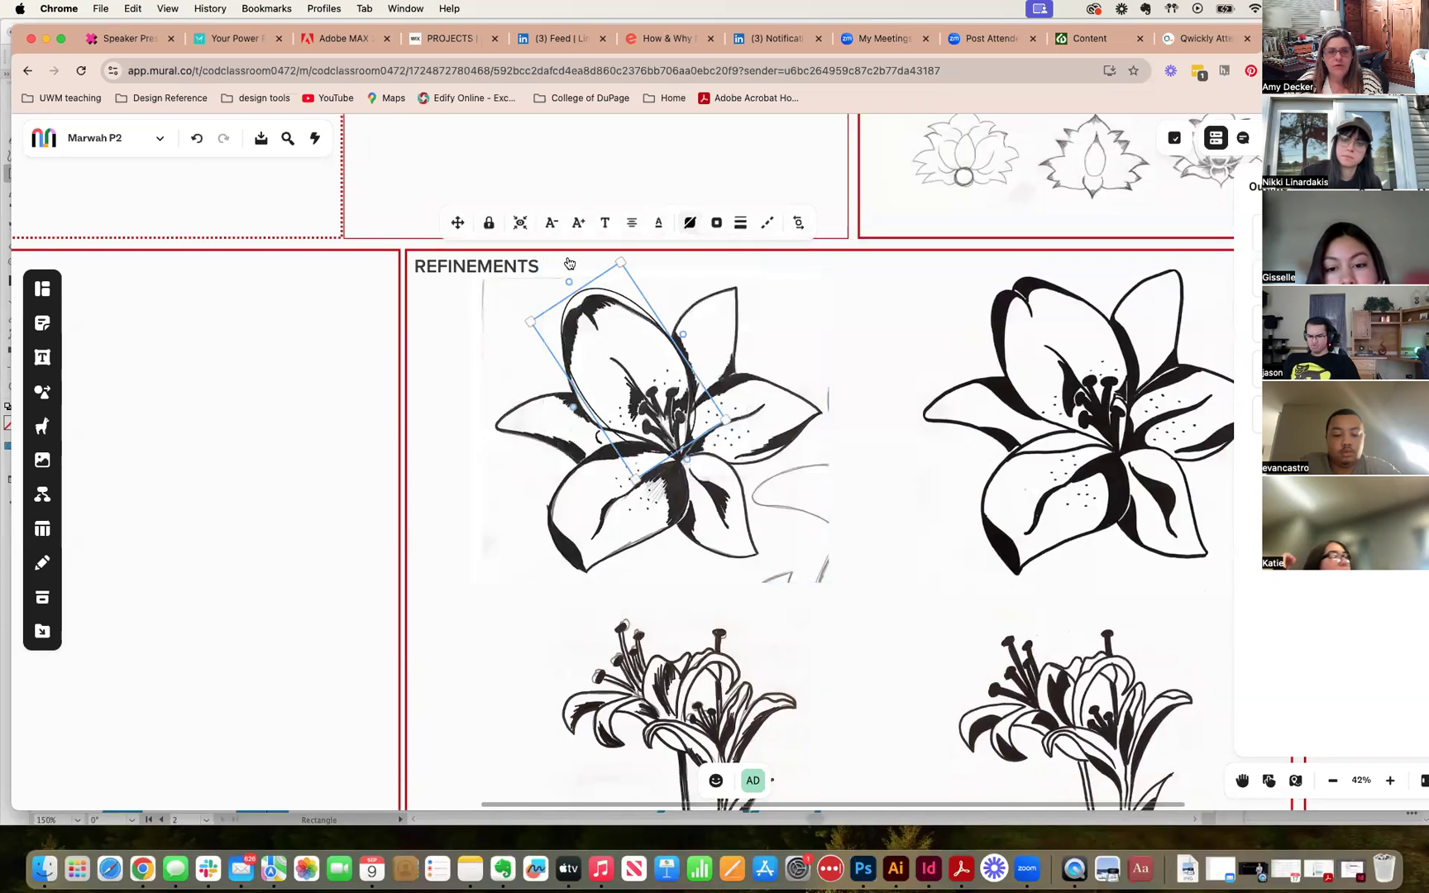
left_click(716, 222)
left_click(724, 351)
left_click(740, 223)
left_click(814, 256)
mouse_move(620, 261)
left_mouse_down()
mouse_move(614, 280)
mouse_move(623, 270)
left_mouse_up()
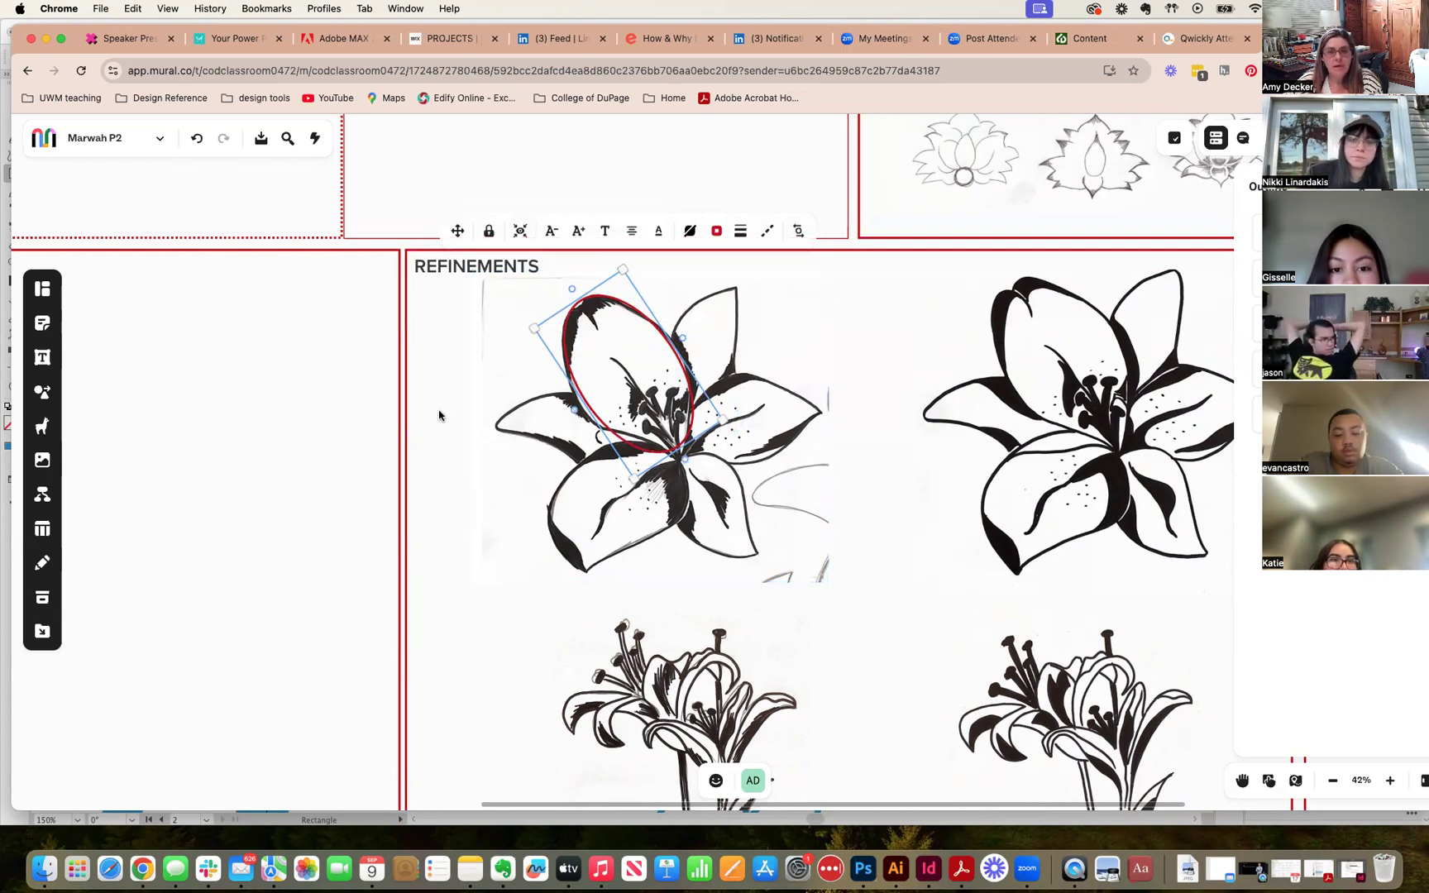
left_click(444, 435)
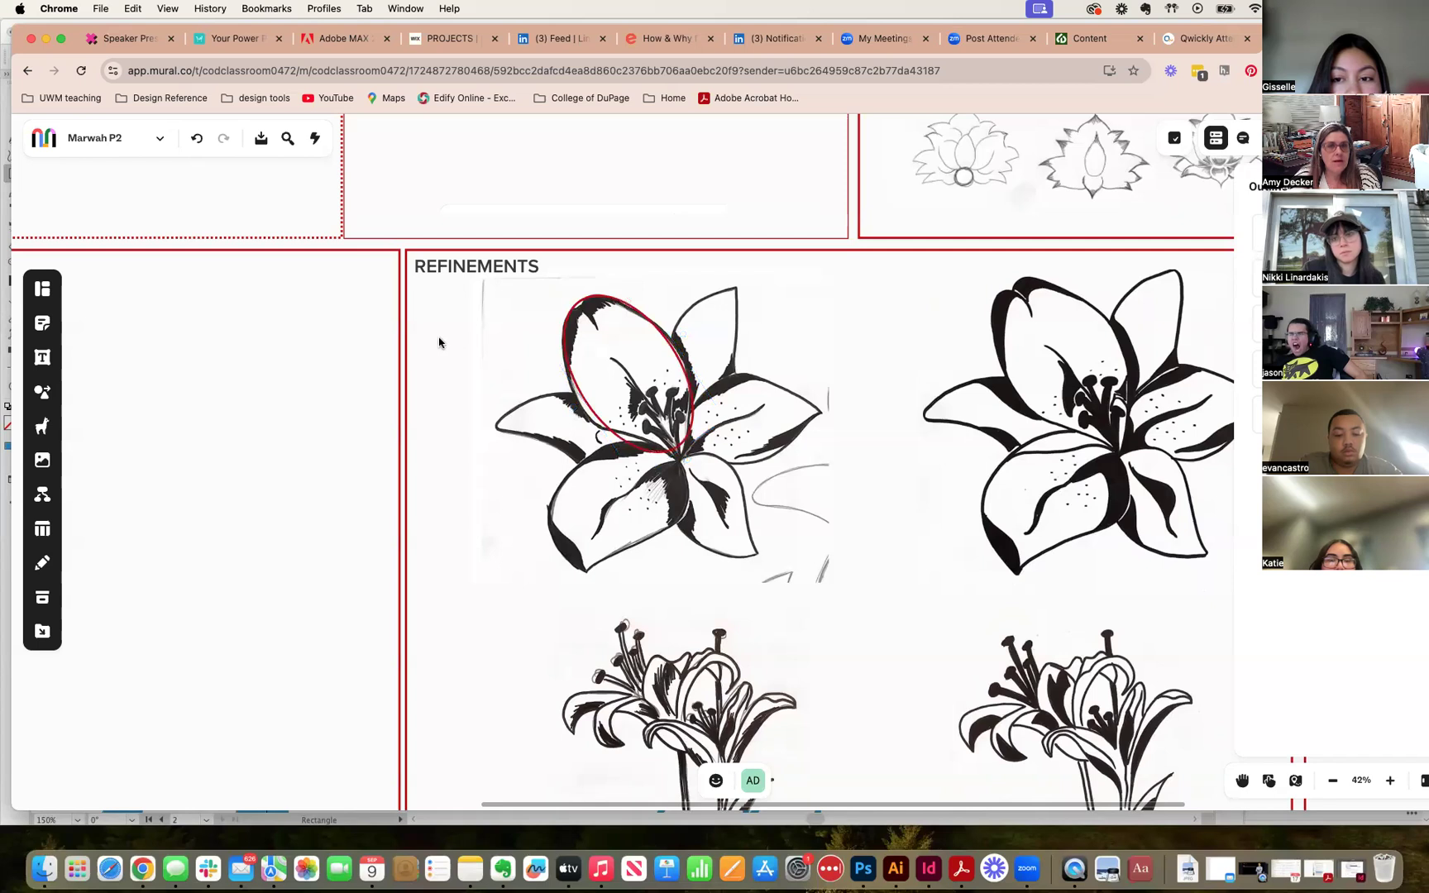
Return to Illustrator and delete the rounded rectangle from Artboard 2.
left_click(46, 139)
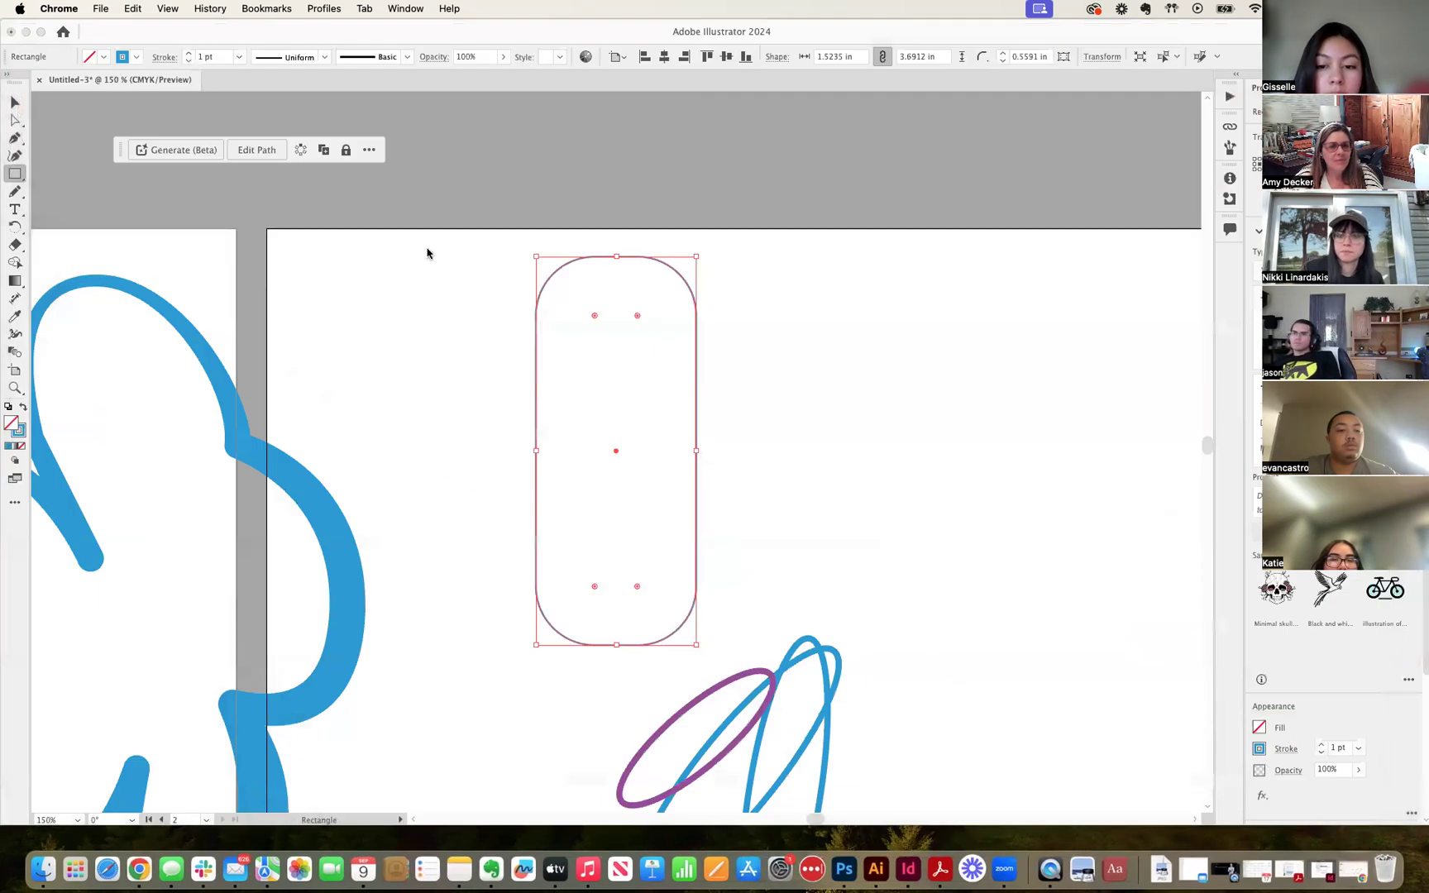
left_click(753, 401)
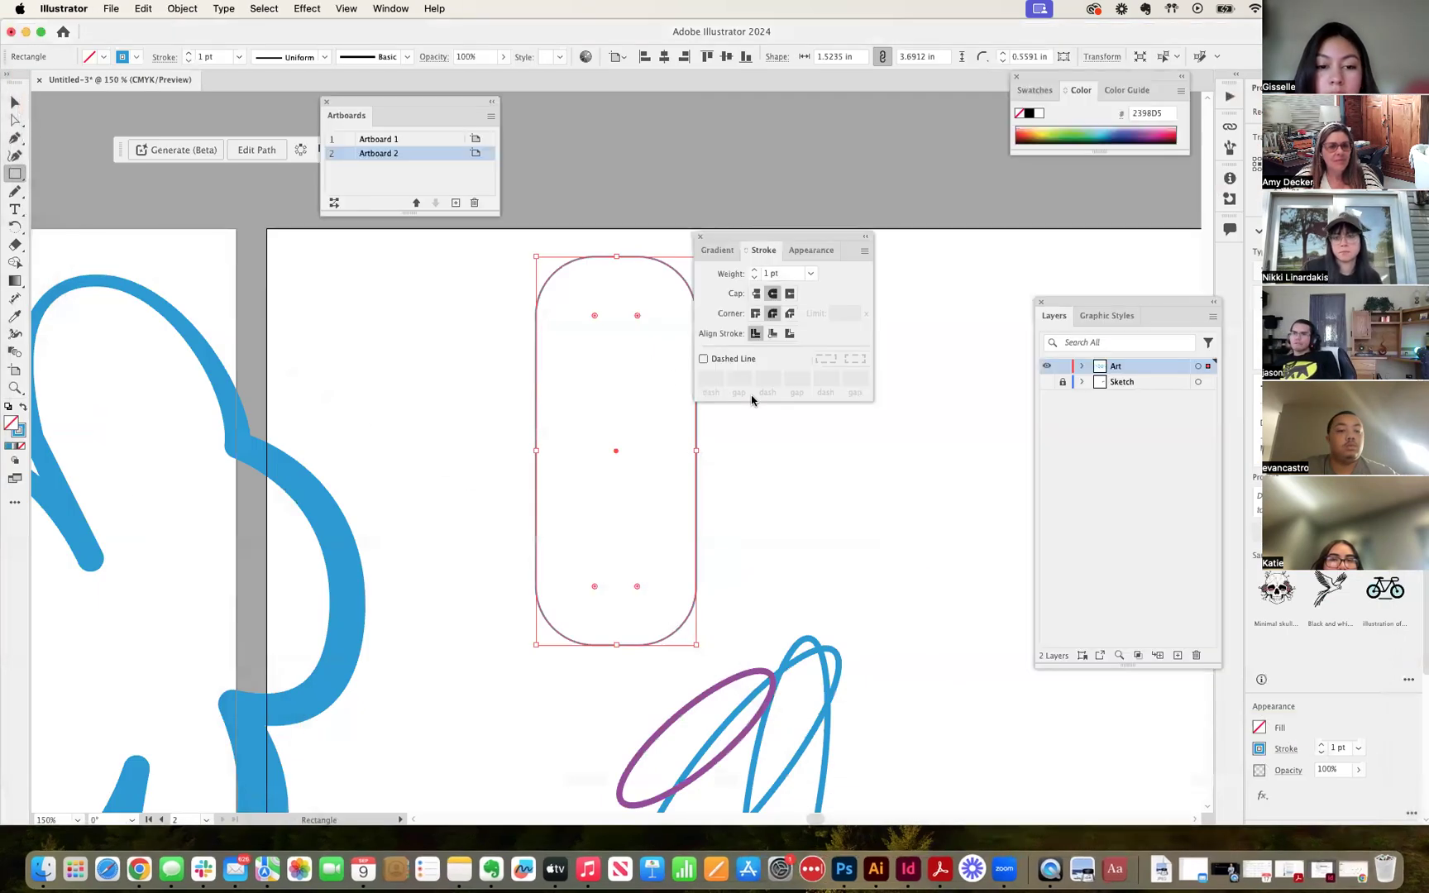
left_click(652, 398)
left_click(702, 469)
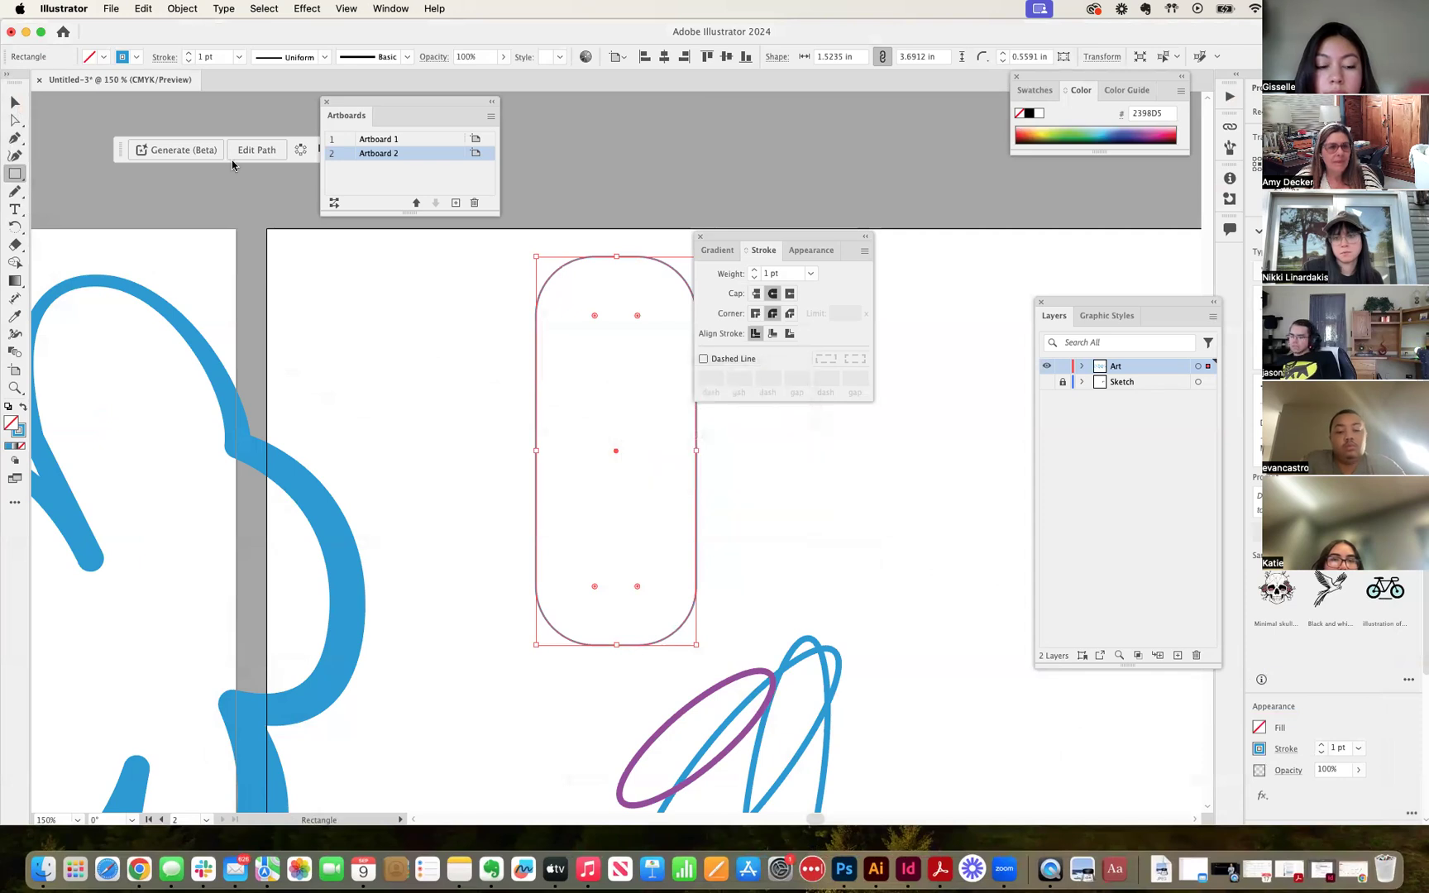
left_click(15, 105)
left_click(118, 166)
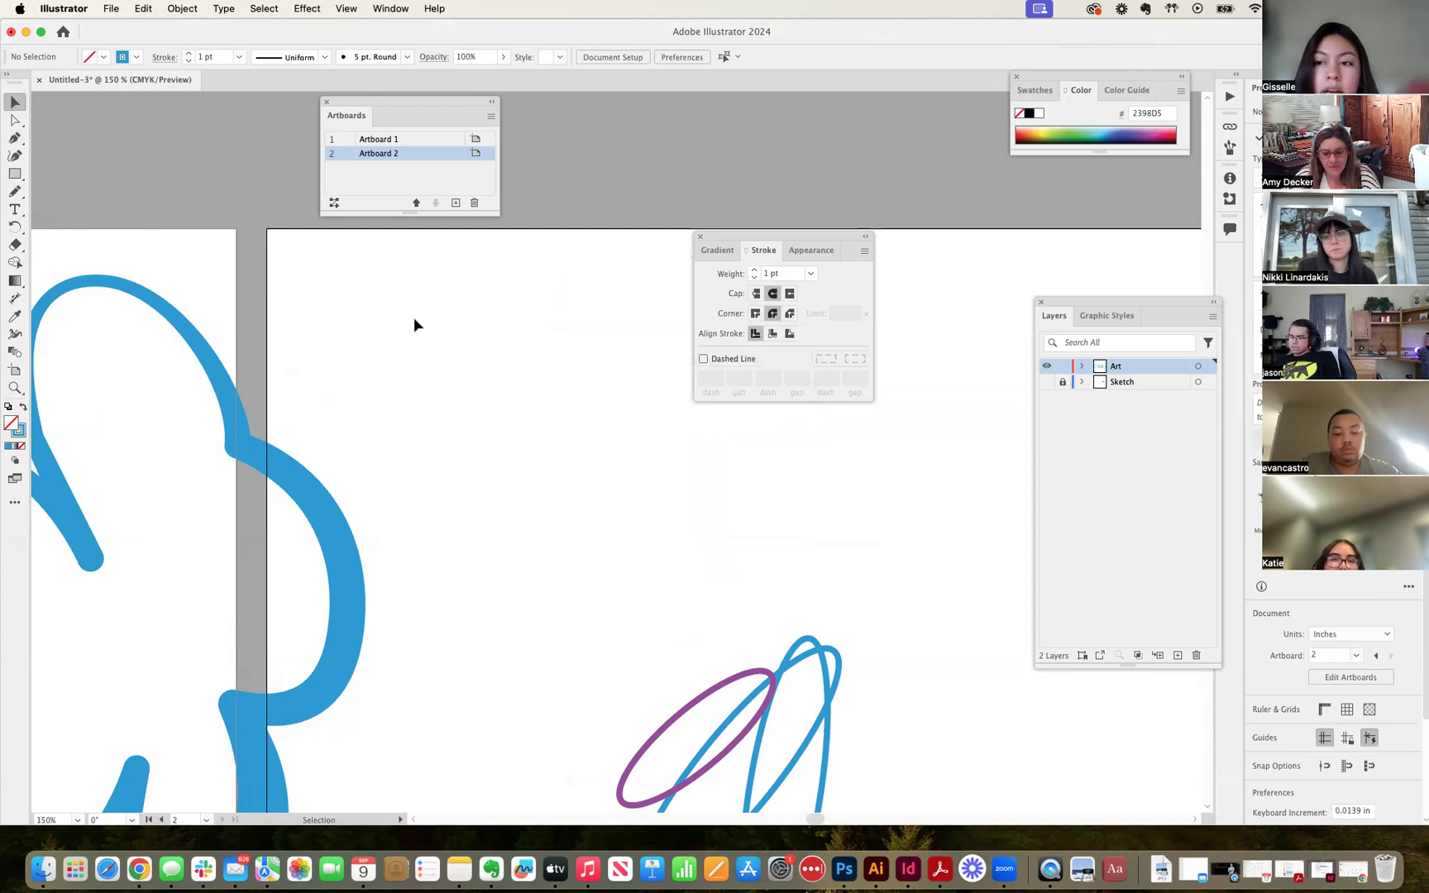
Examine the two blue variable-width flower outlines on Artboard 1.
key("super+minus")
key("super+minus")
left_click_drag(507, 416, 479, 336)
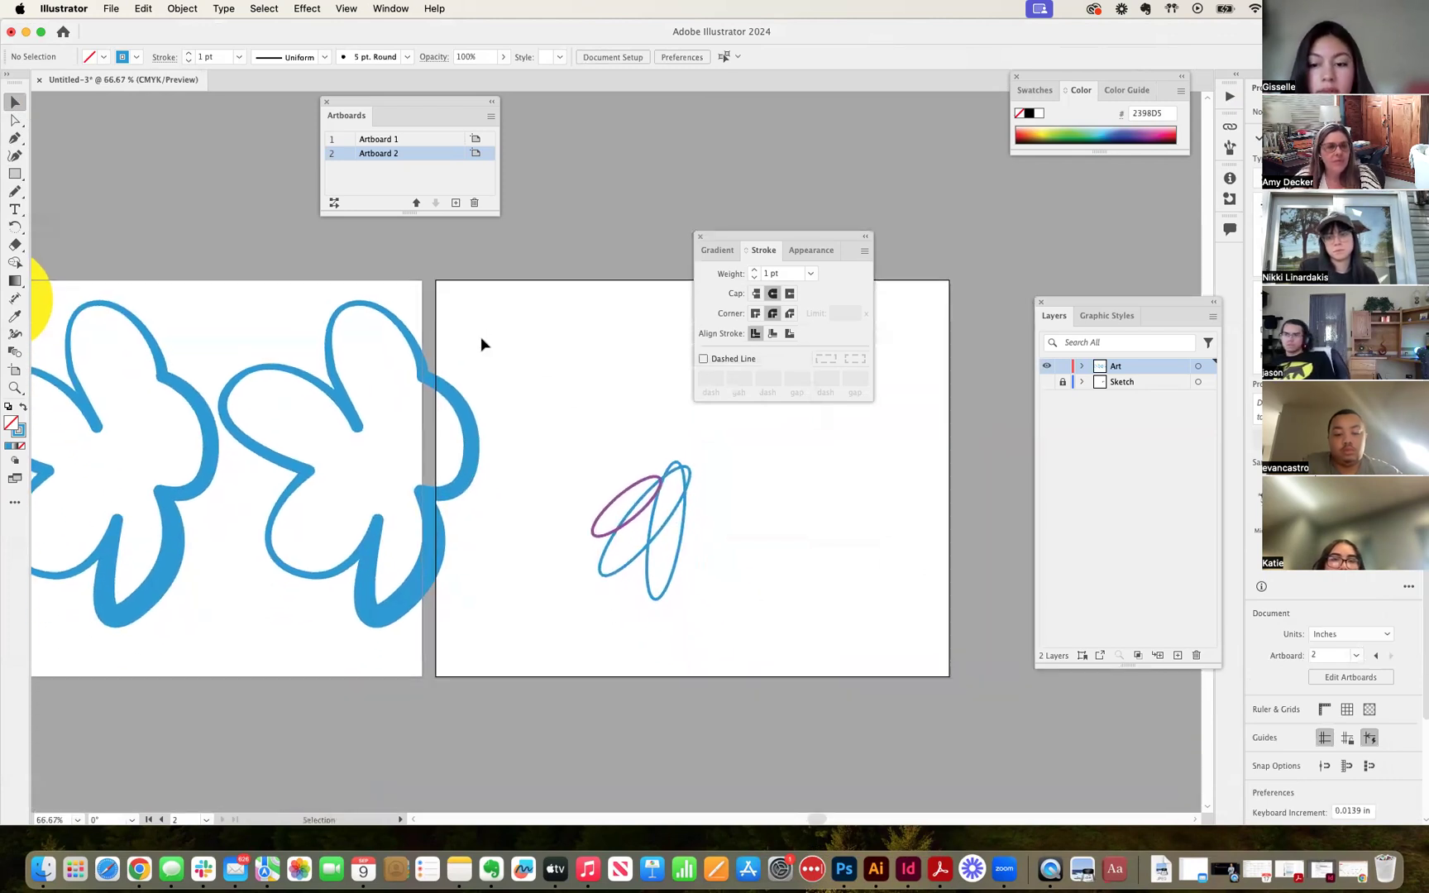
left_click(433, 392)
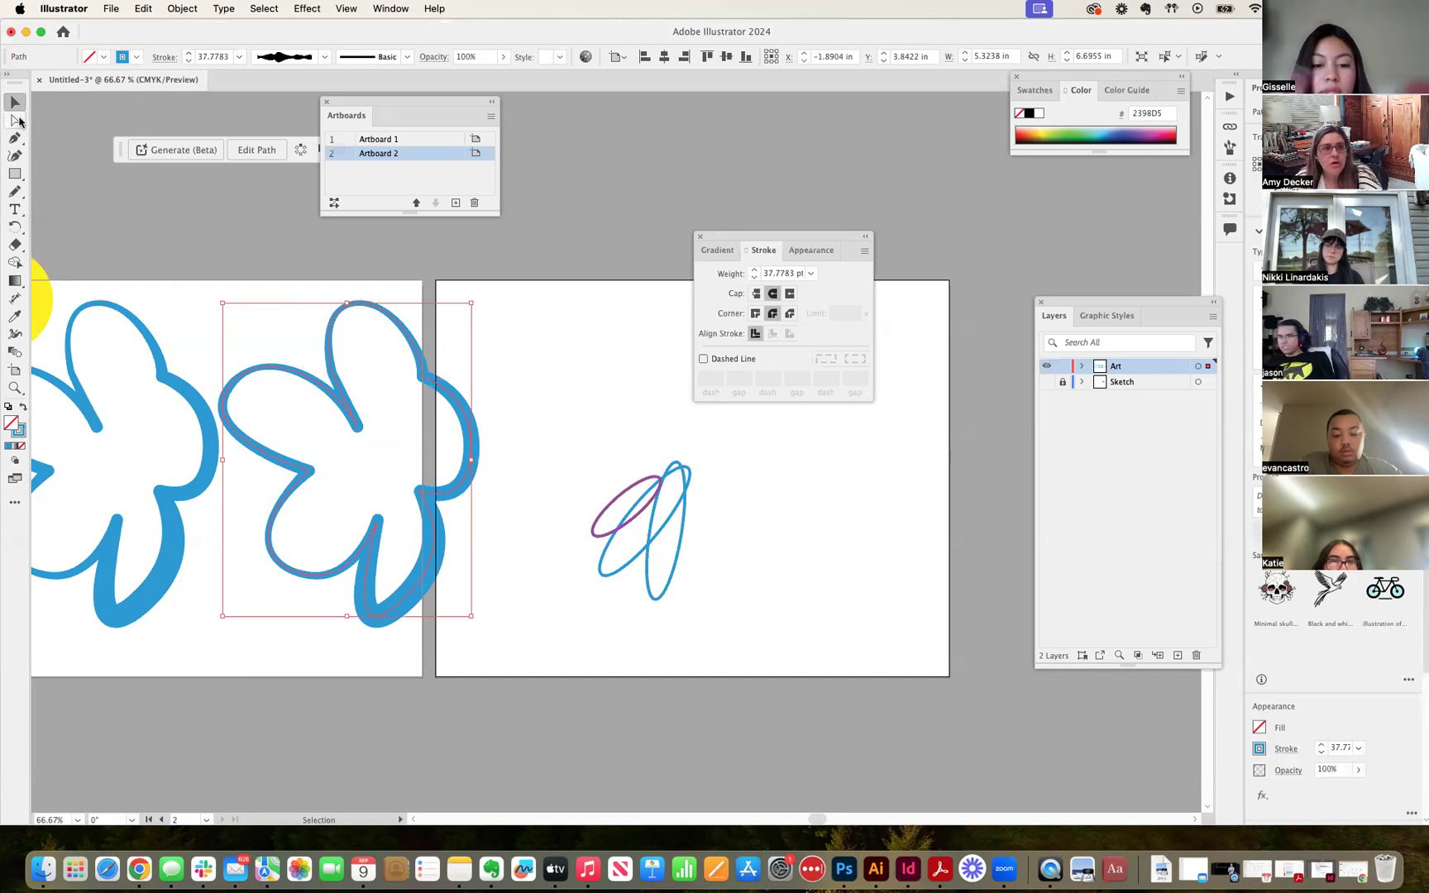
left_click(526, 362)
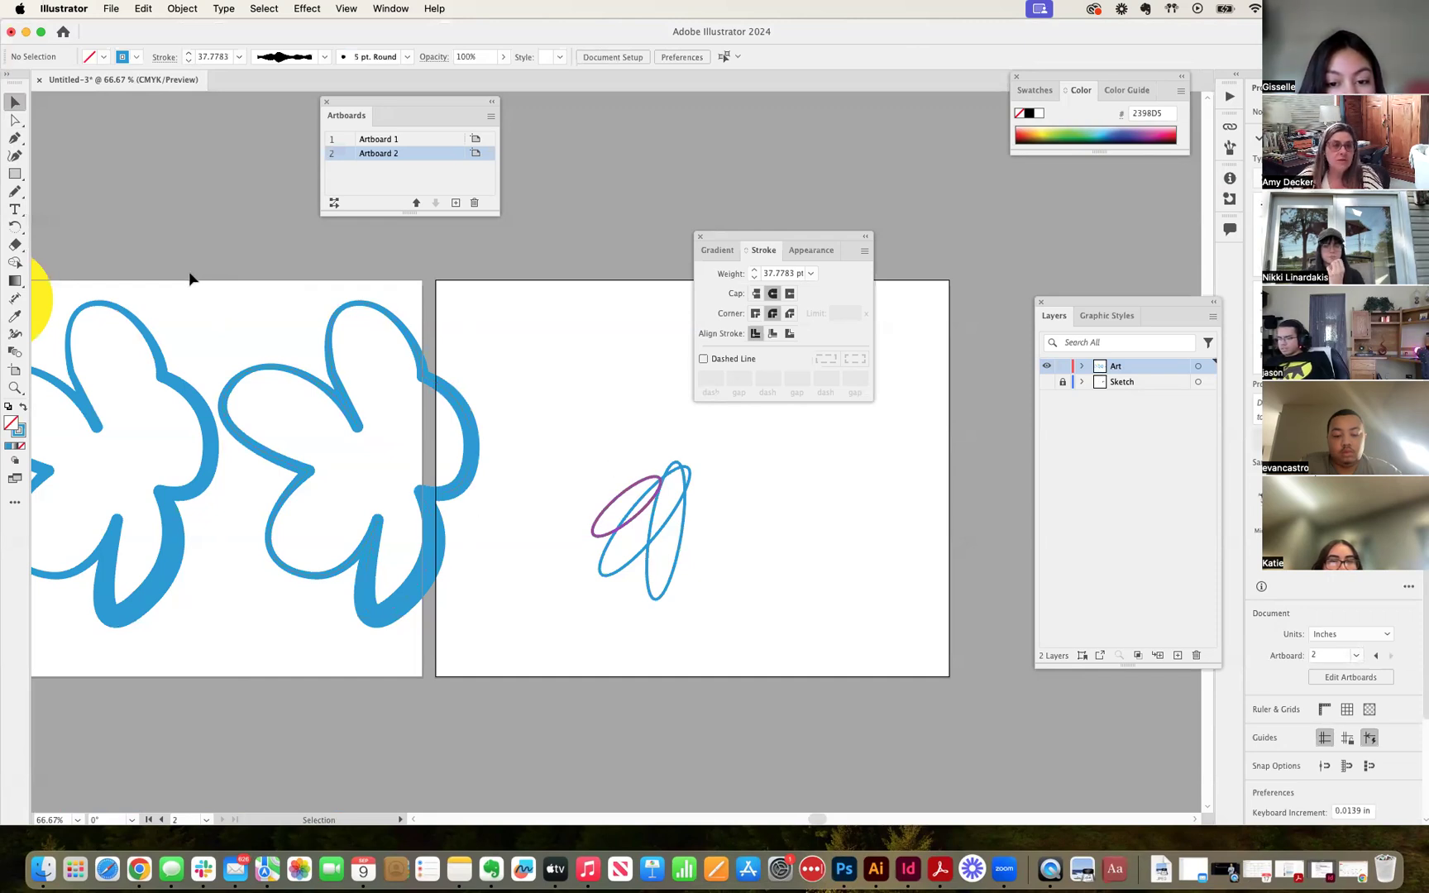
left_click(273, 363)
left_click_drag(268, 370, 572, 385)
left_click(558, 432)
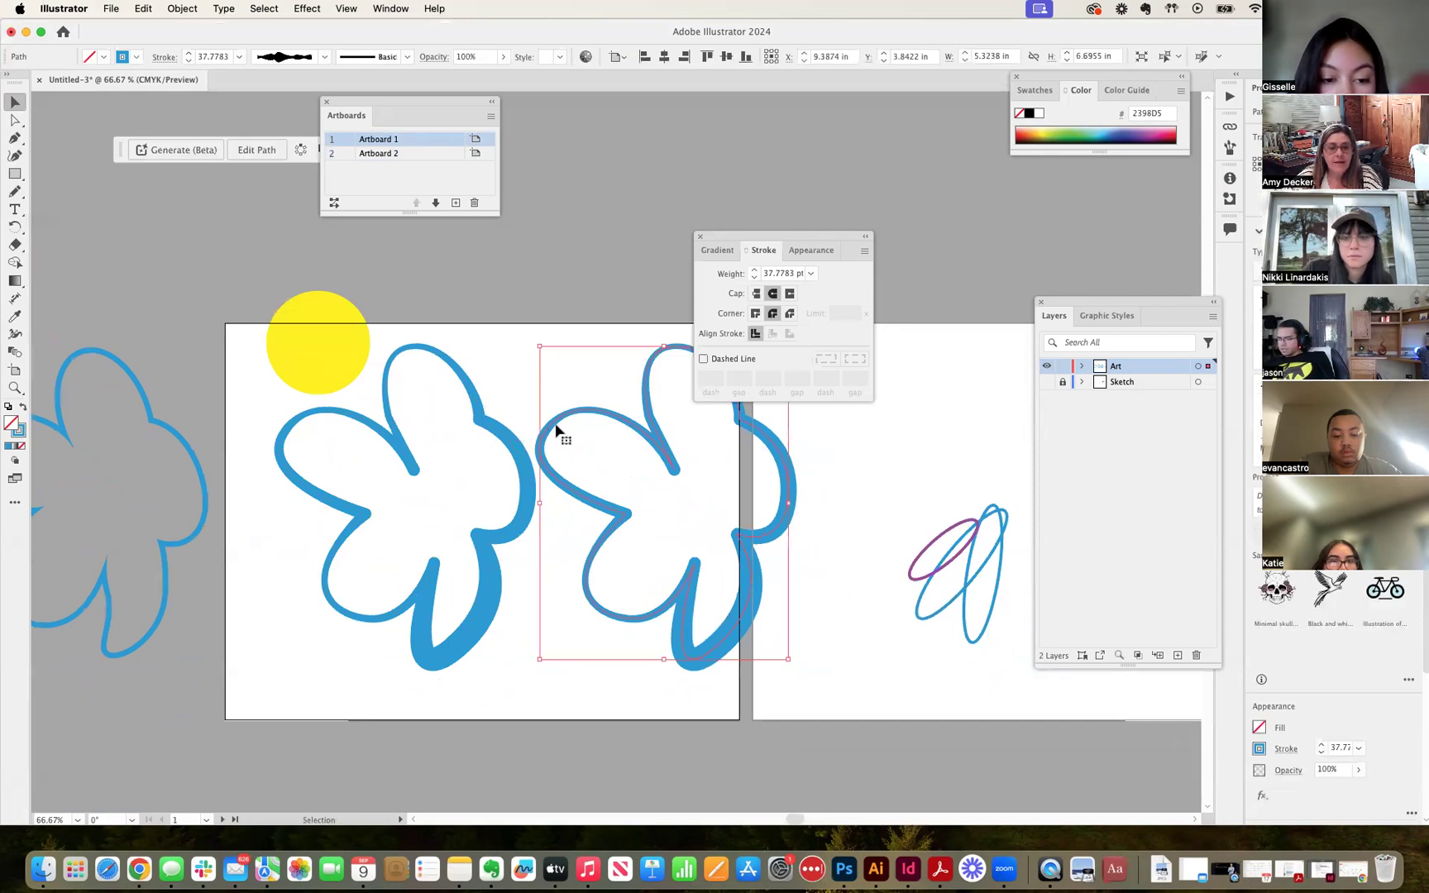
left_click(52, 123)
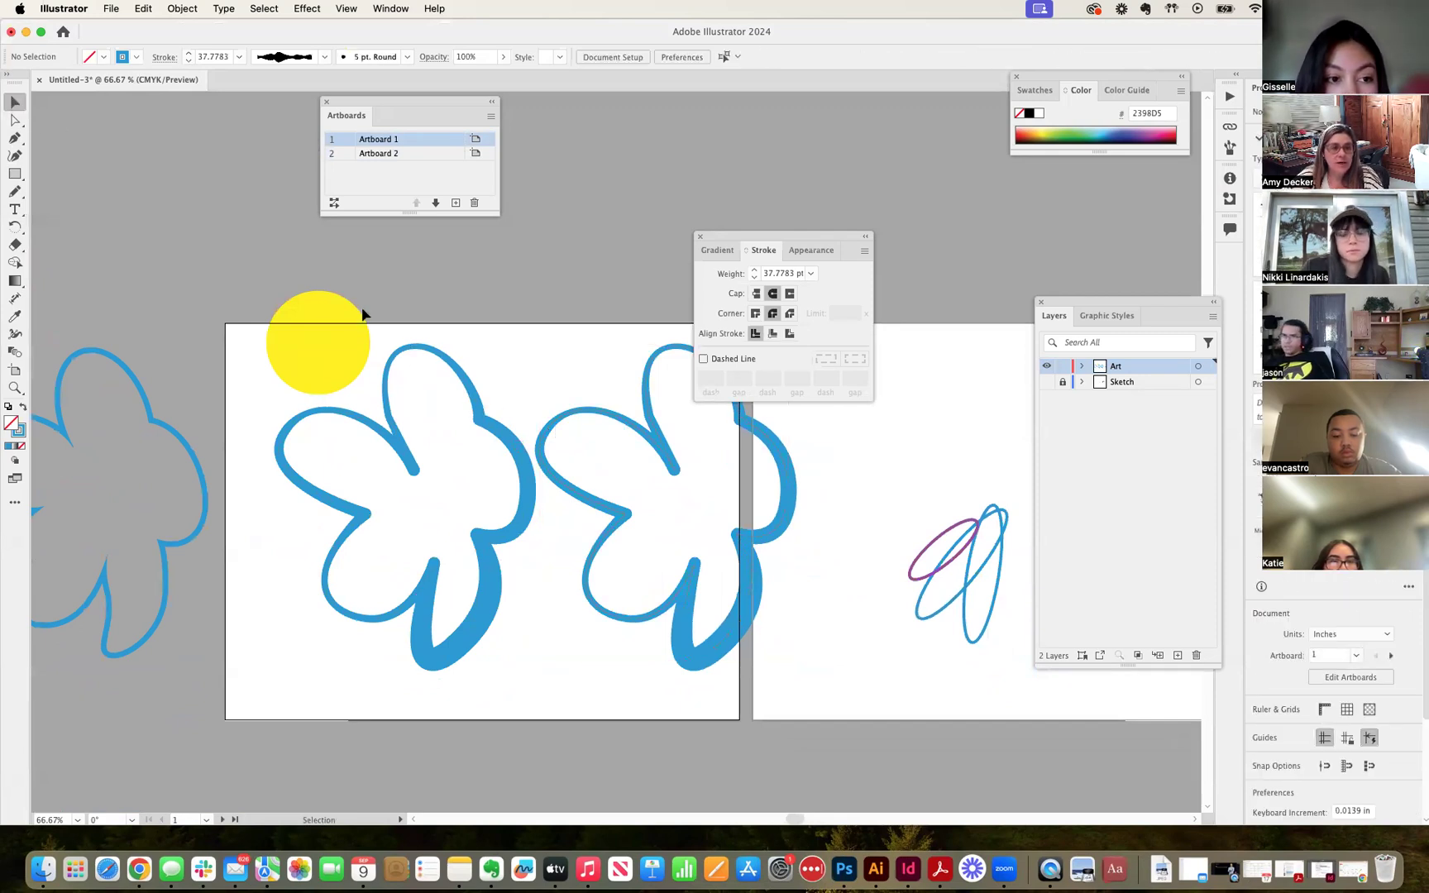
Try moving the first variable-width flower outline off Artboard 1, and undo the move.
left_click(436, 356)
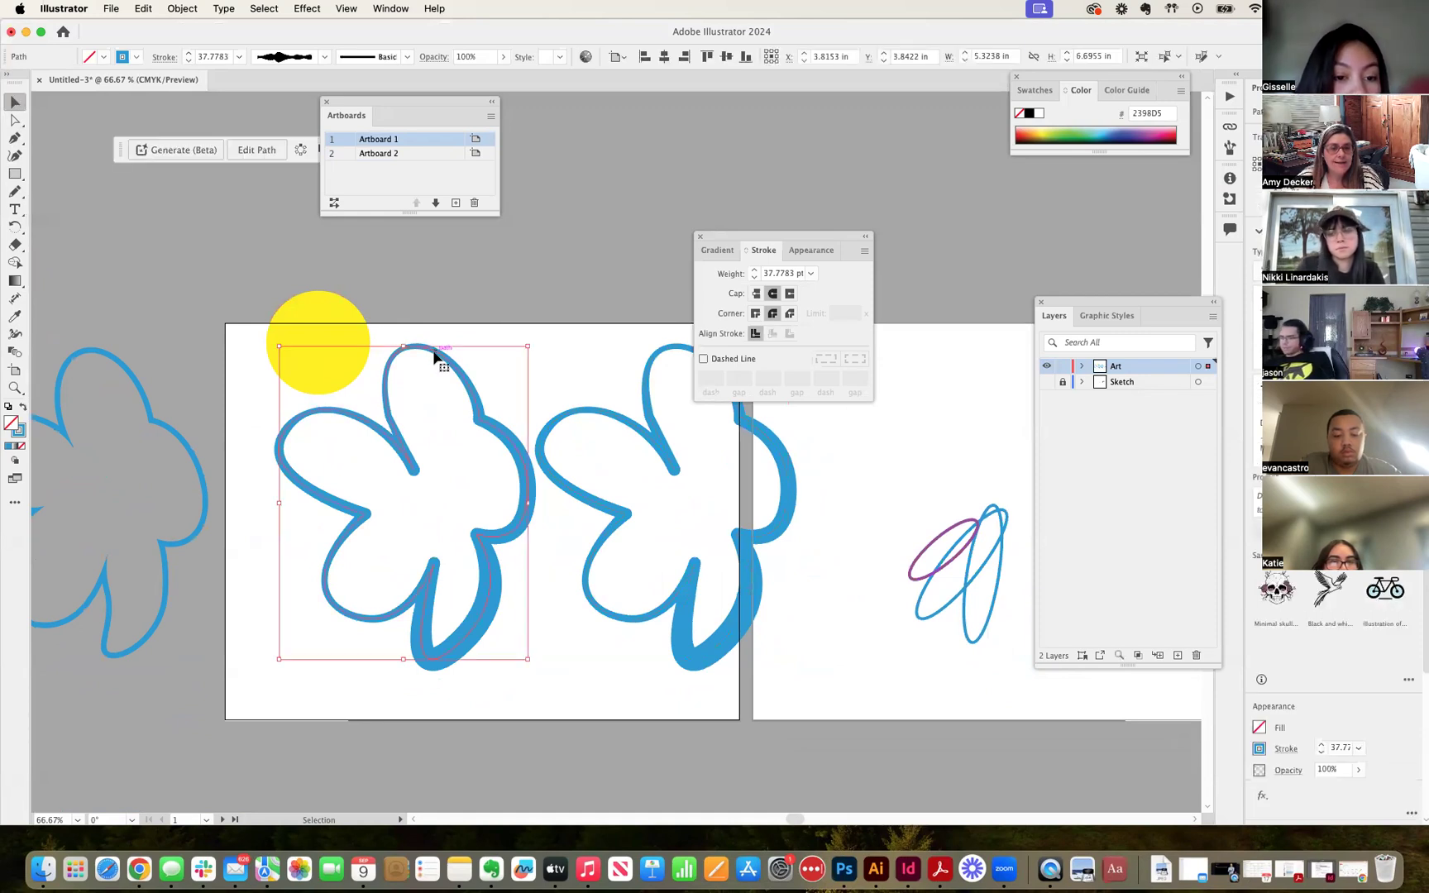
left_click_drag(436, 356, 115, 215)
key("super+z")
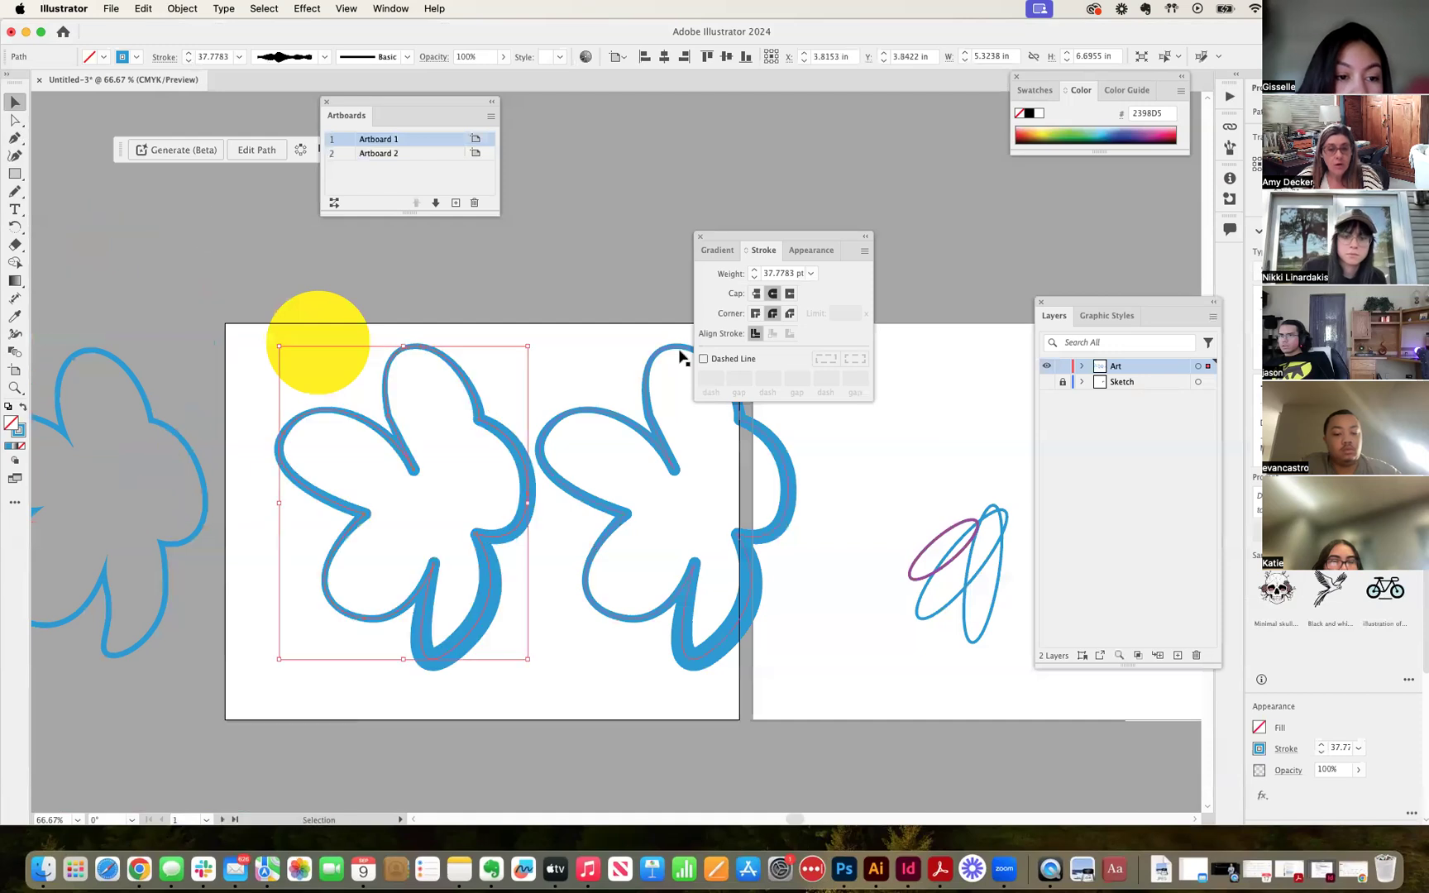
Add a new layer above the Art layer and name it Version 2.
left_click(1177, 655)
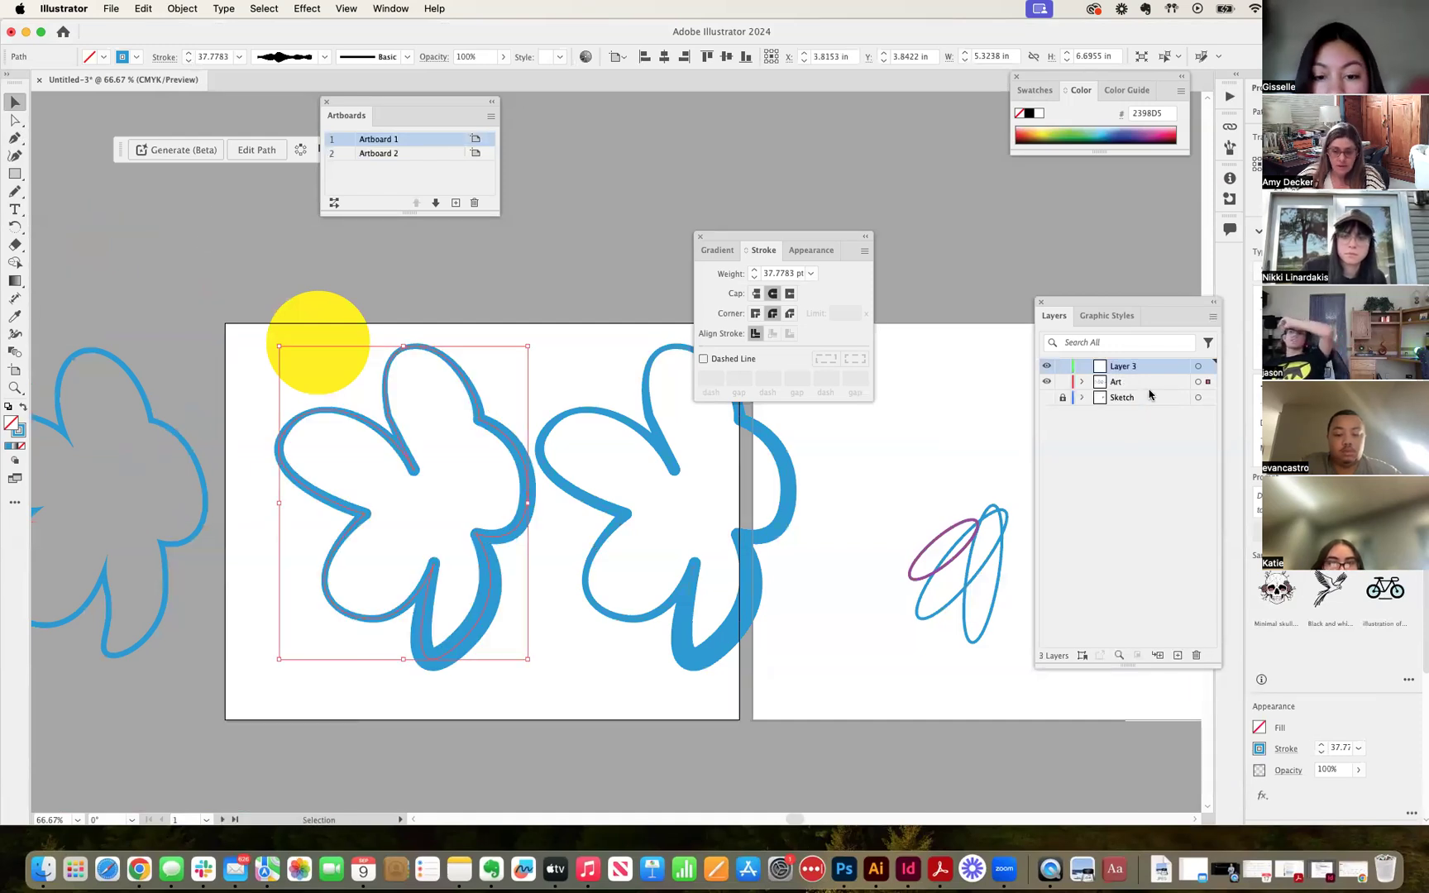
key("r")
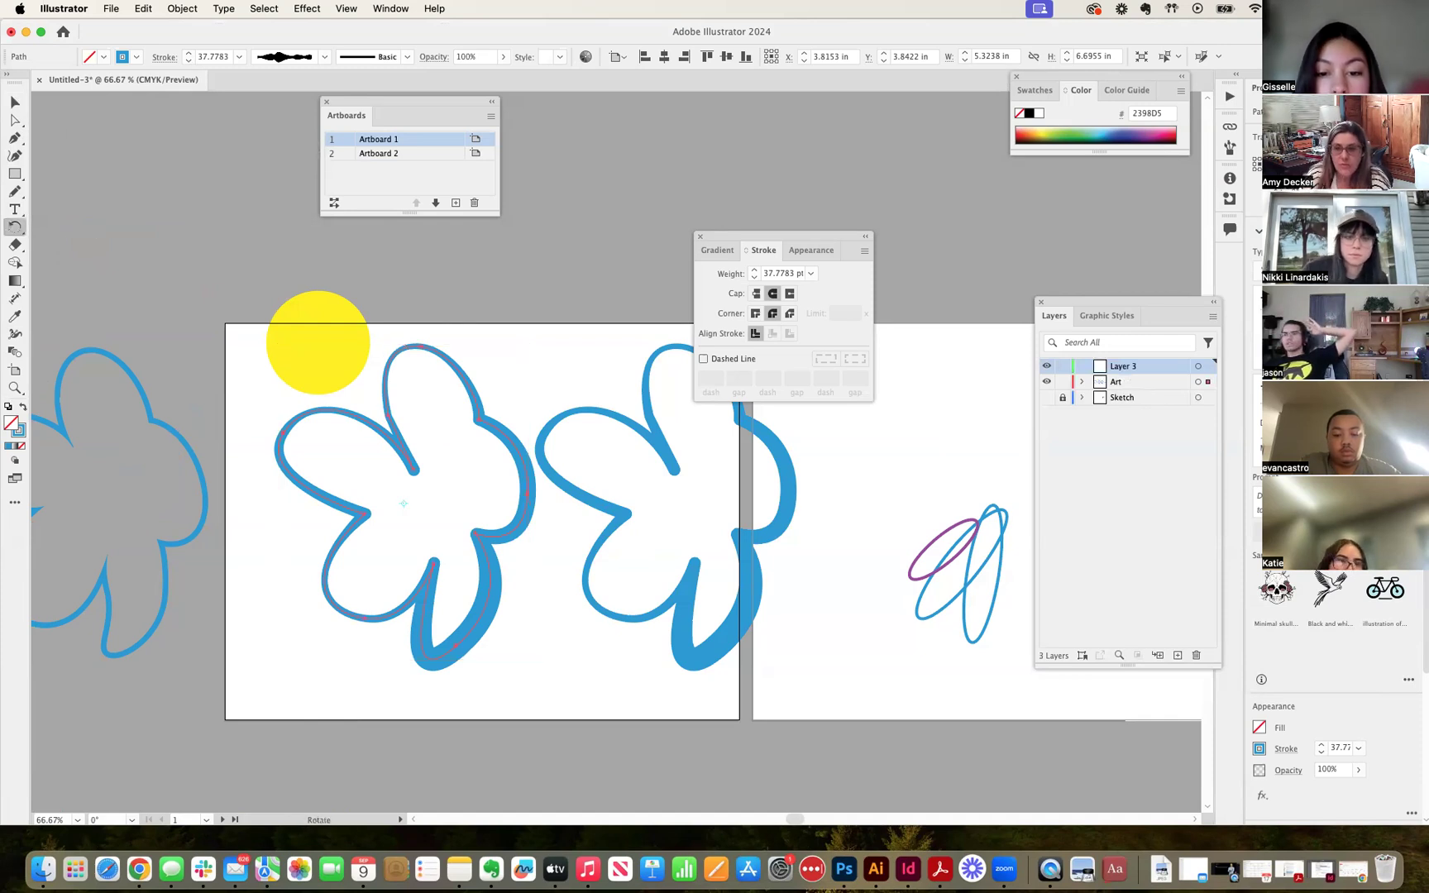
double_click(1125, 368)
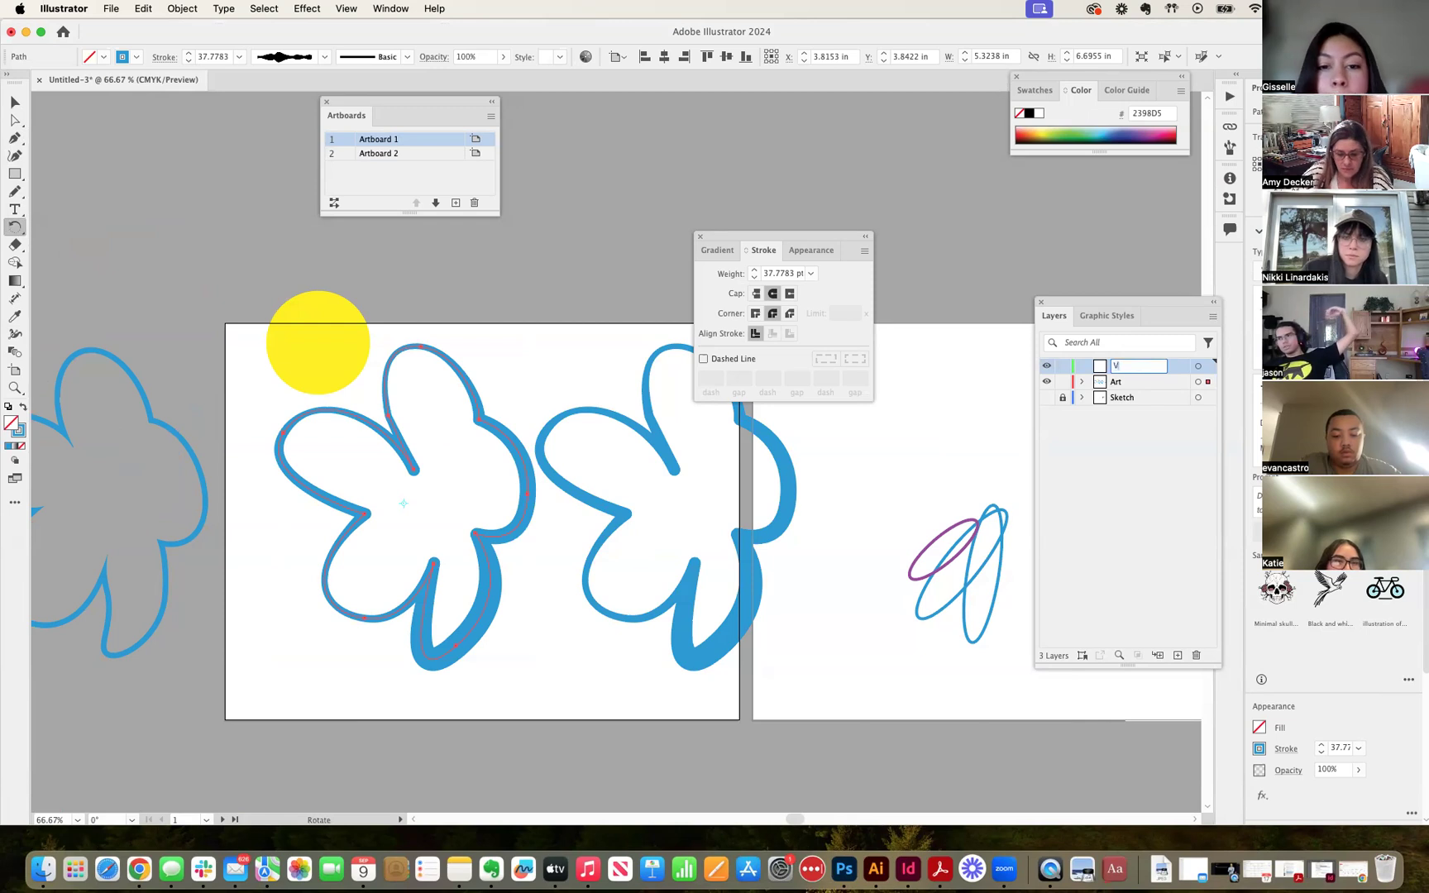
type("Version 2")
left_click(900, 436)
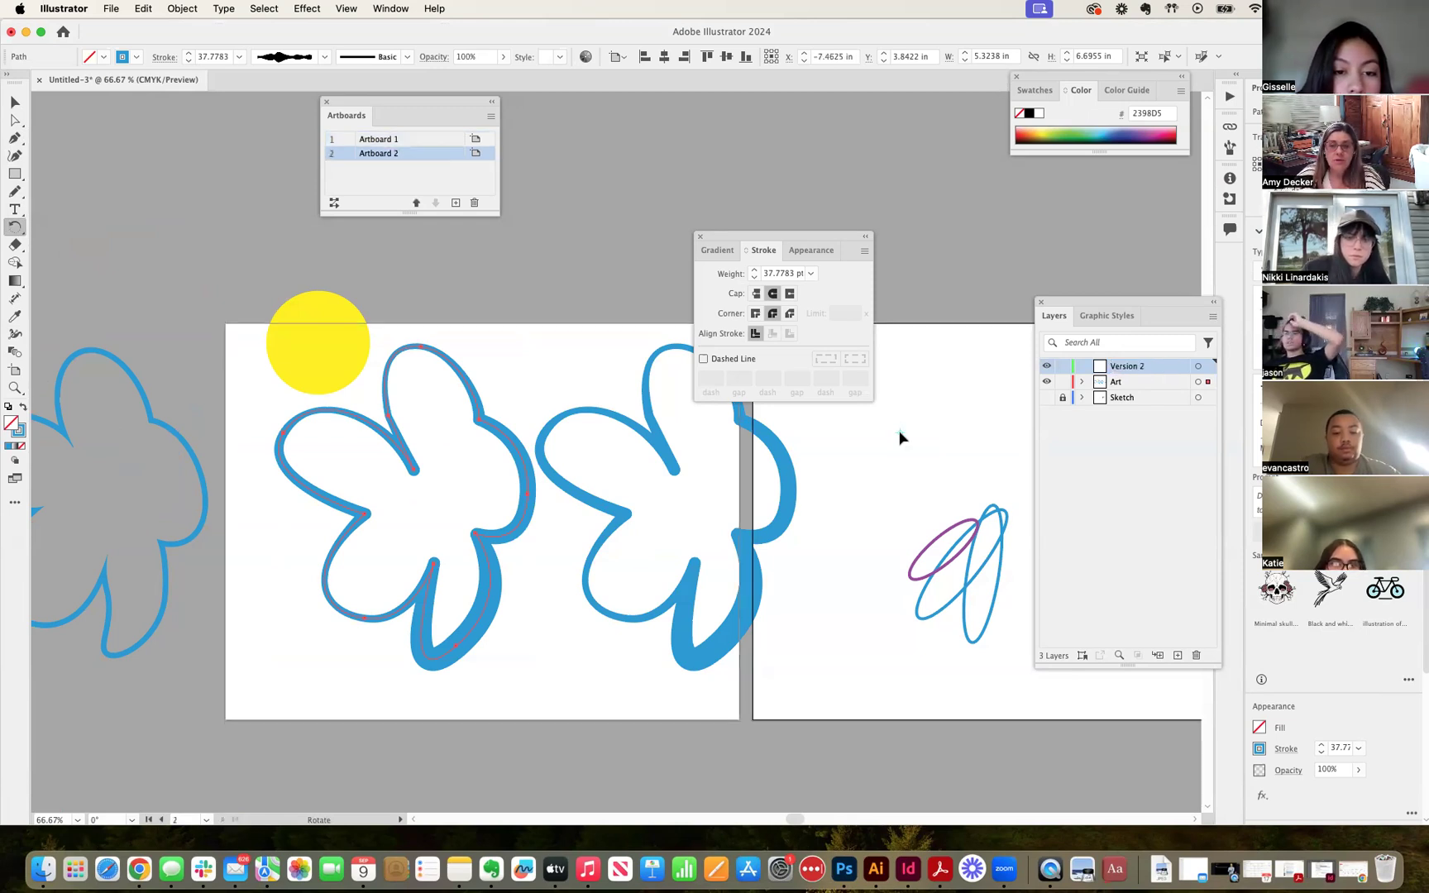
Copy the first variable-width flower outline into the Version 2 layer with Art locked, and place the copy between the two flowers.
left_click(484, 425)
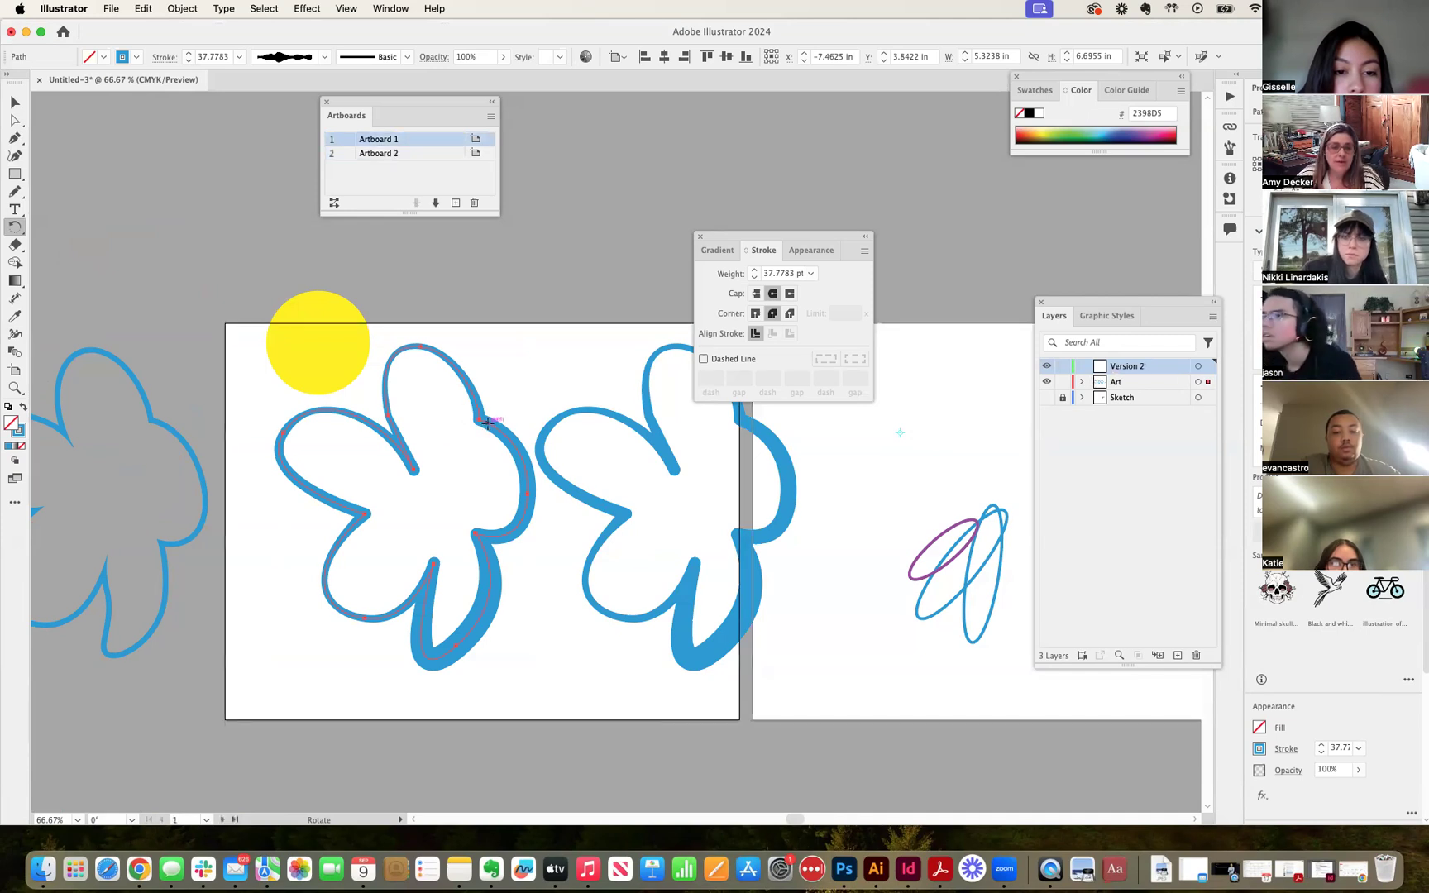
left_click(12, 101)
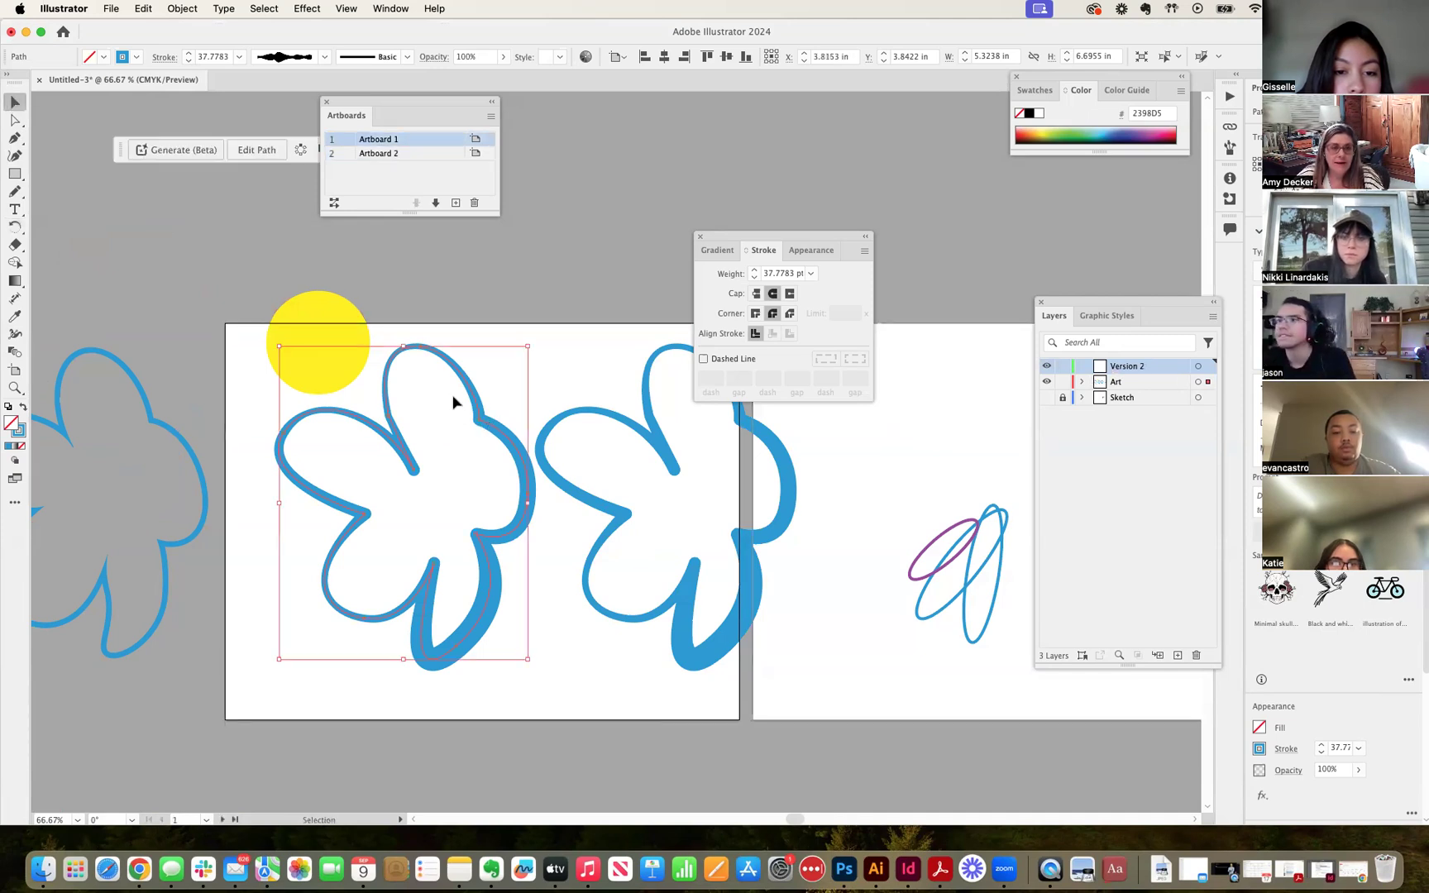
key("super+c")
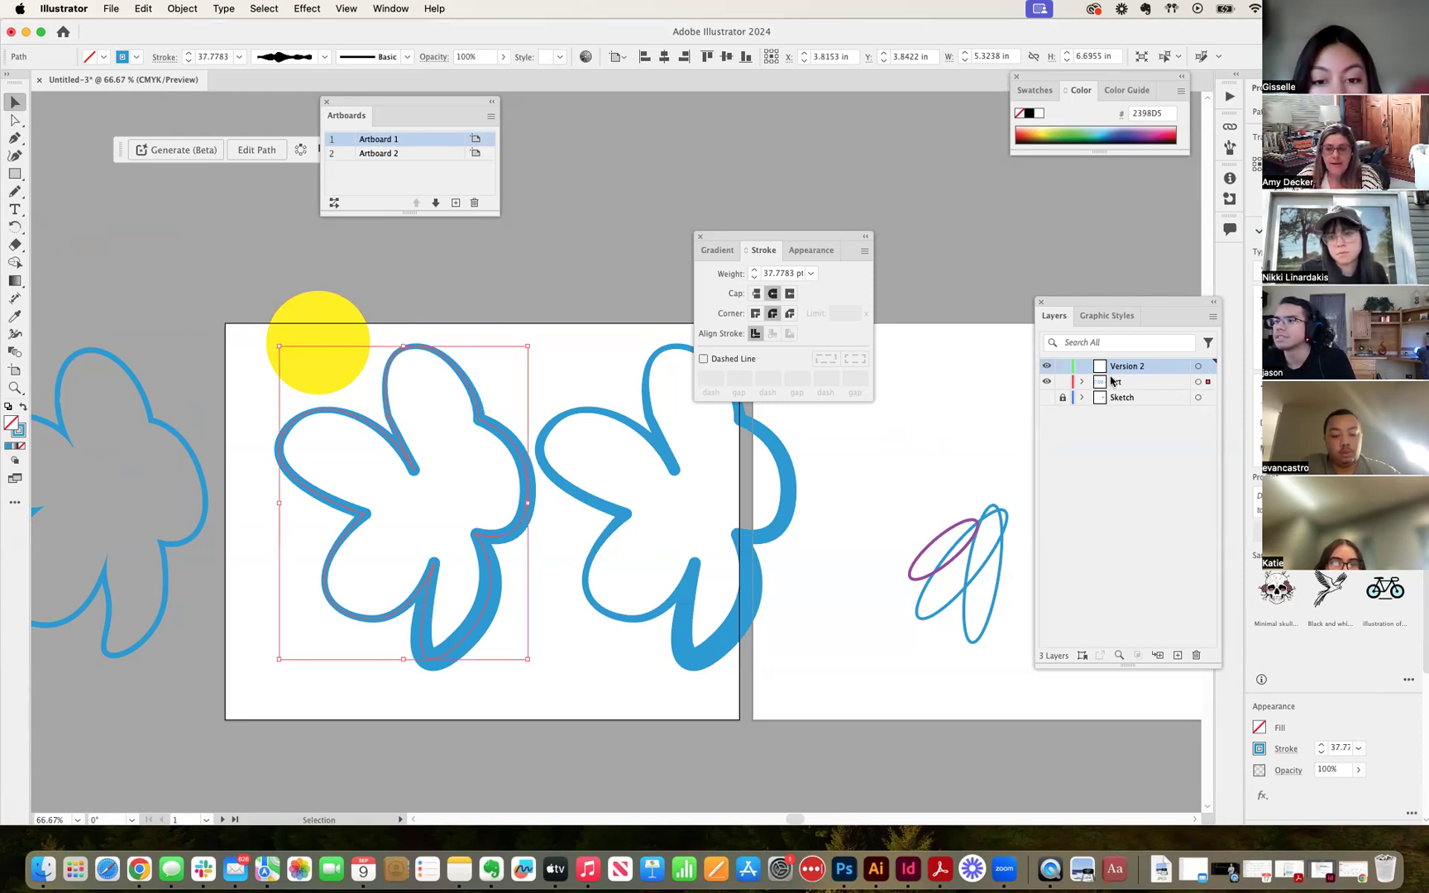
left_click(1063, 383)
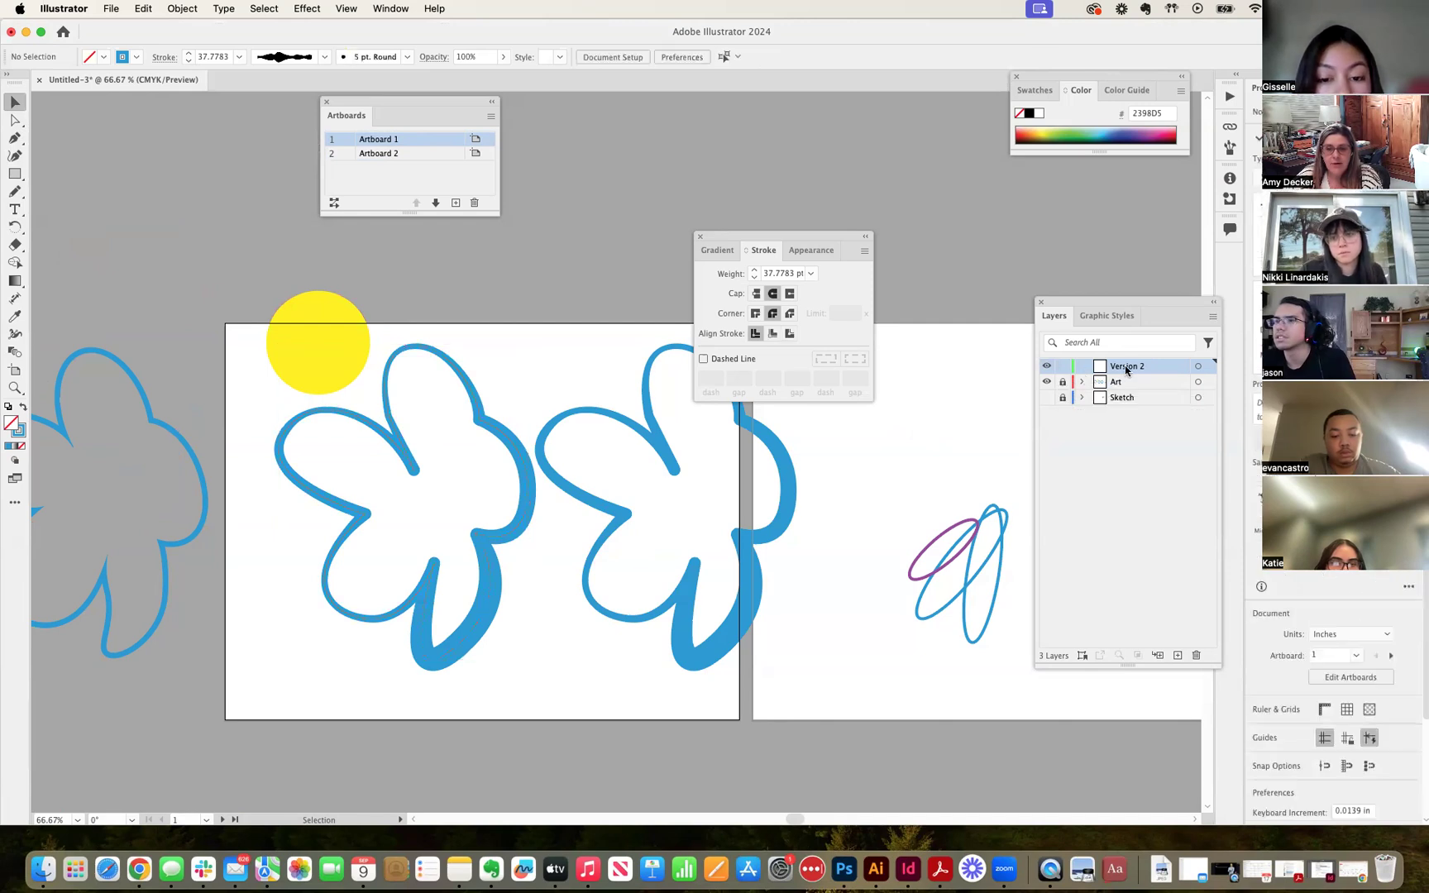
key("super+v")
left_click(1062, 381)
left_click(1062, 381)
left_click_drag(619, 377, 534, 436)
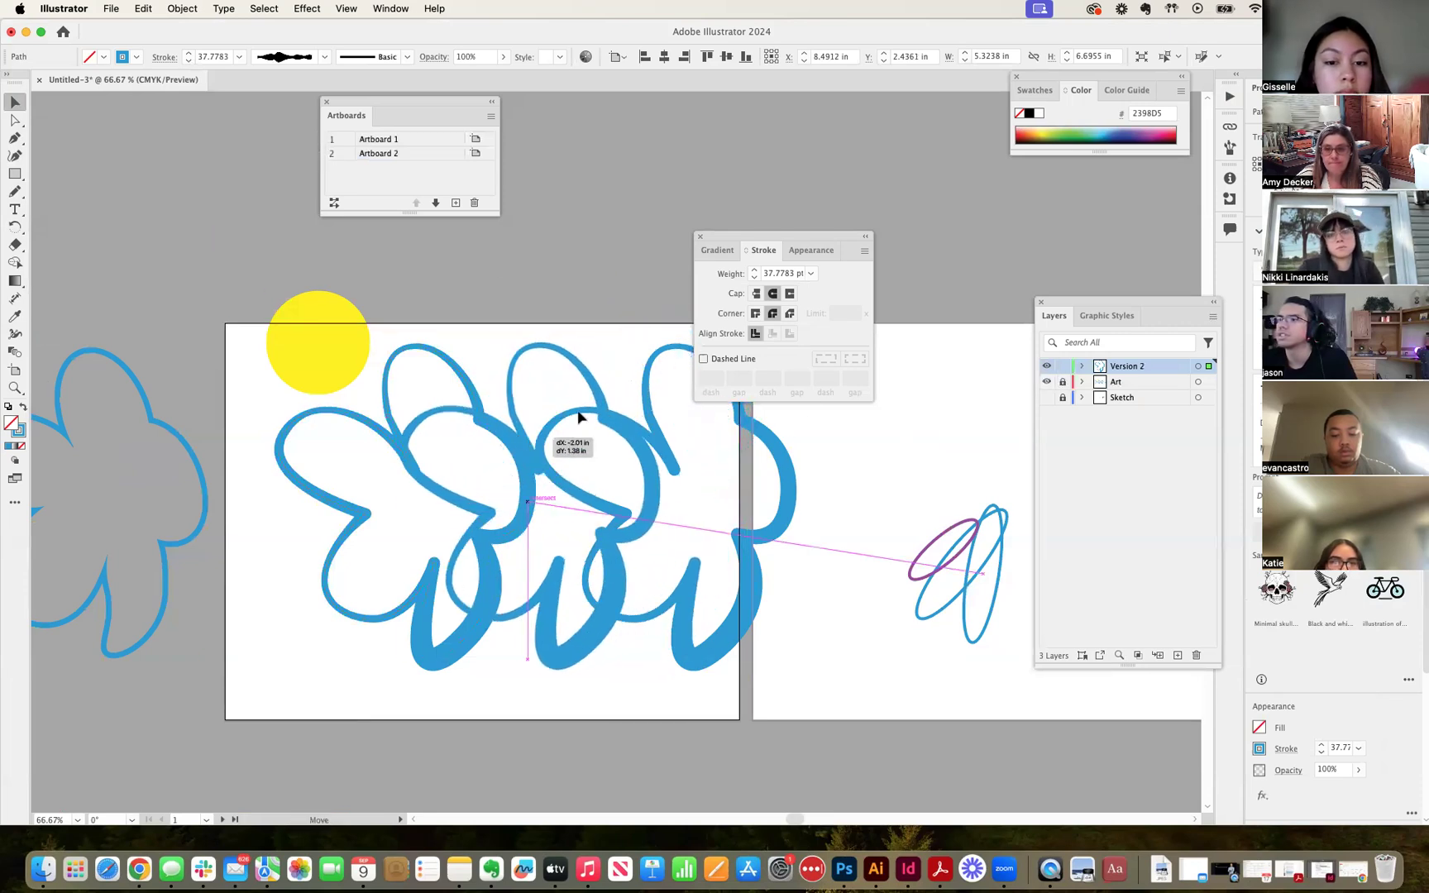
Hide the Art layer, show the Sketch layer, and fit the copied flower outline over the sketched lily on Artboard 1.
left_click(1046, 381)
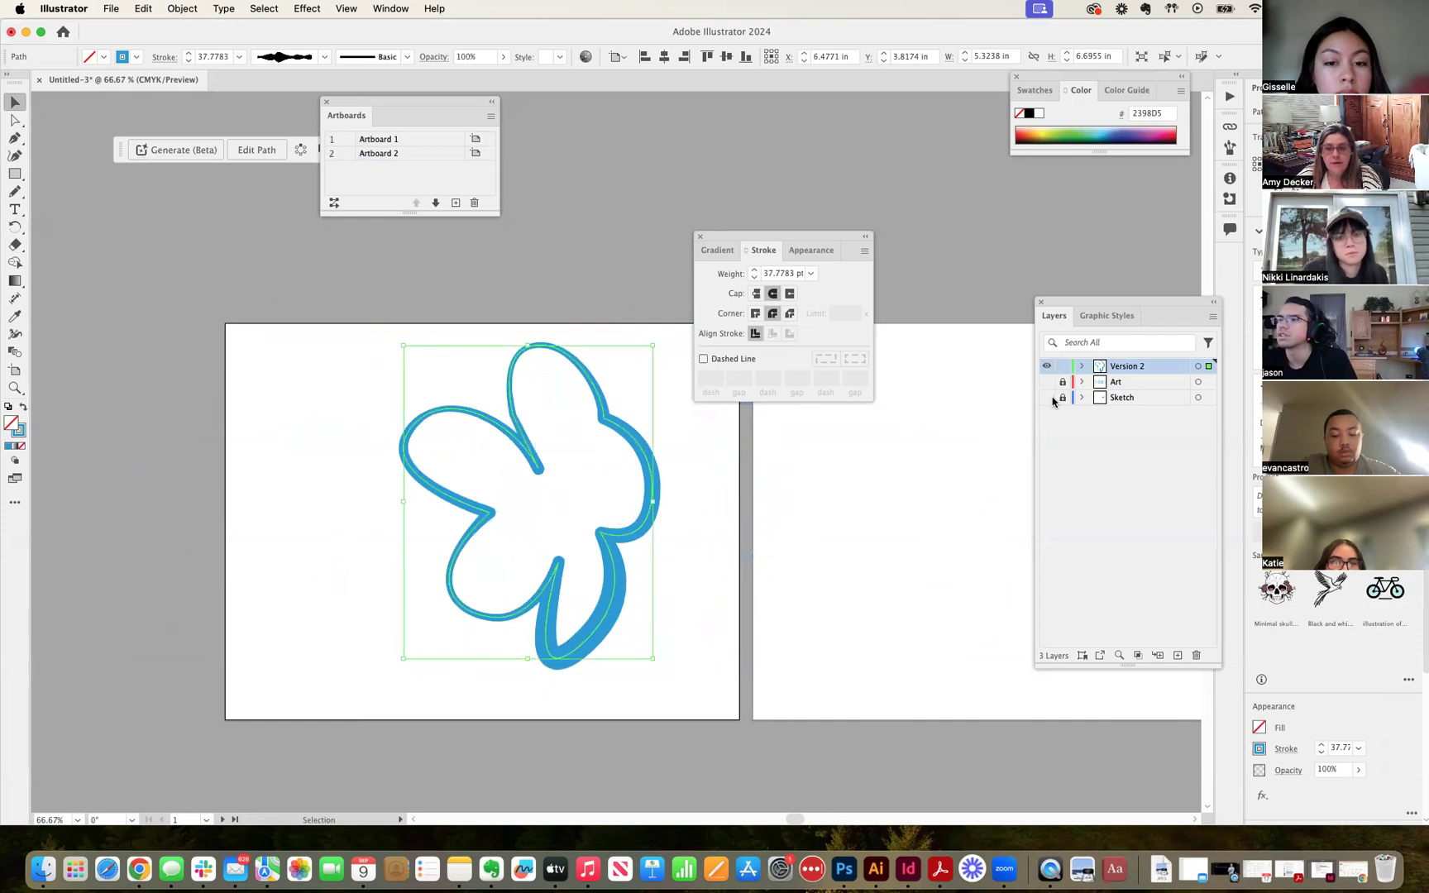
left_click(1046, 397)
left_click_drag(633, 449, 612, 453)
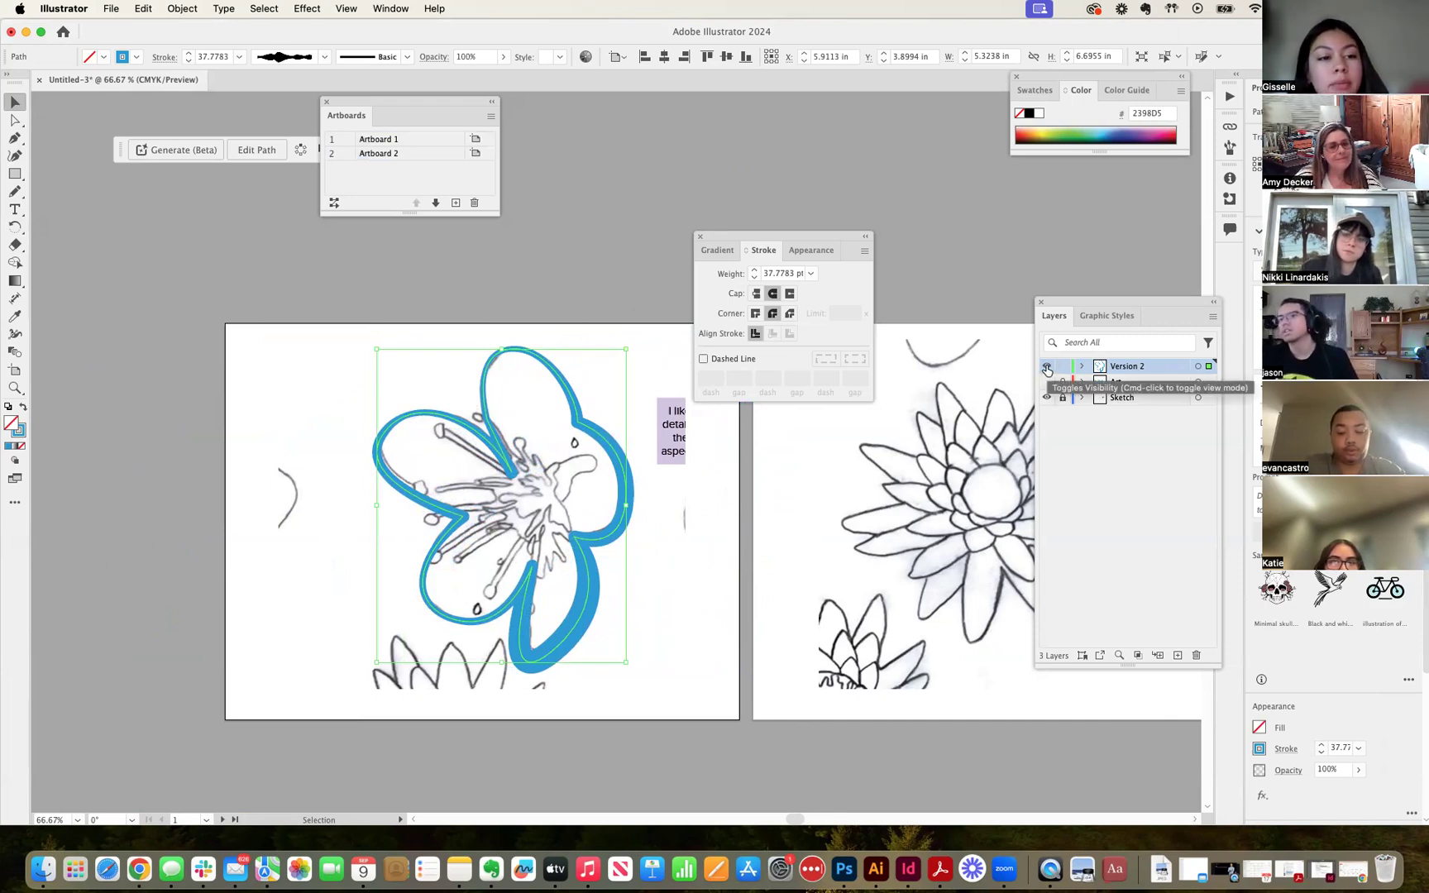
left_click(195, 273)
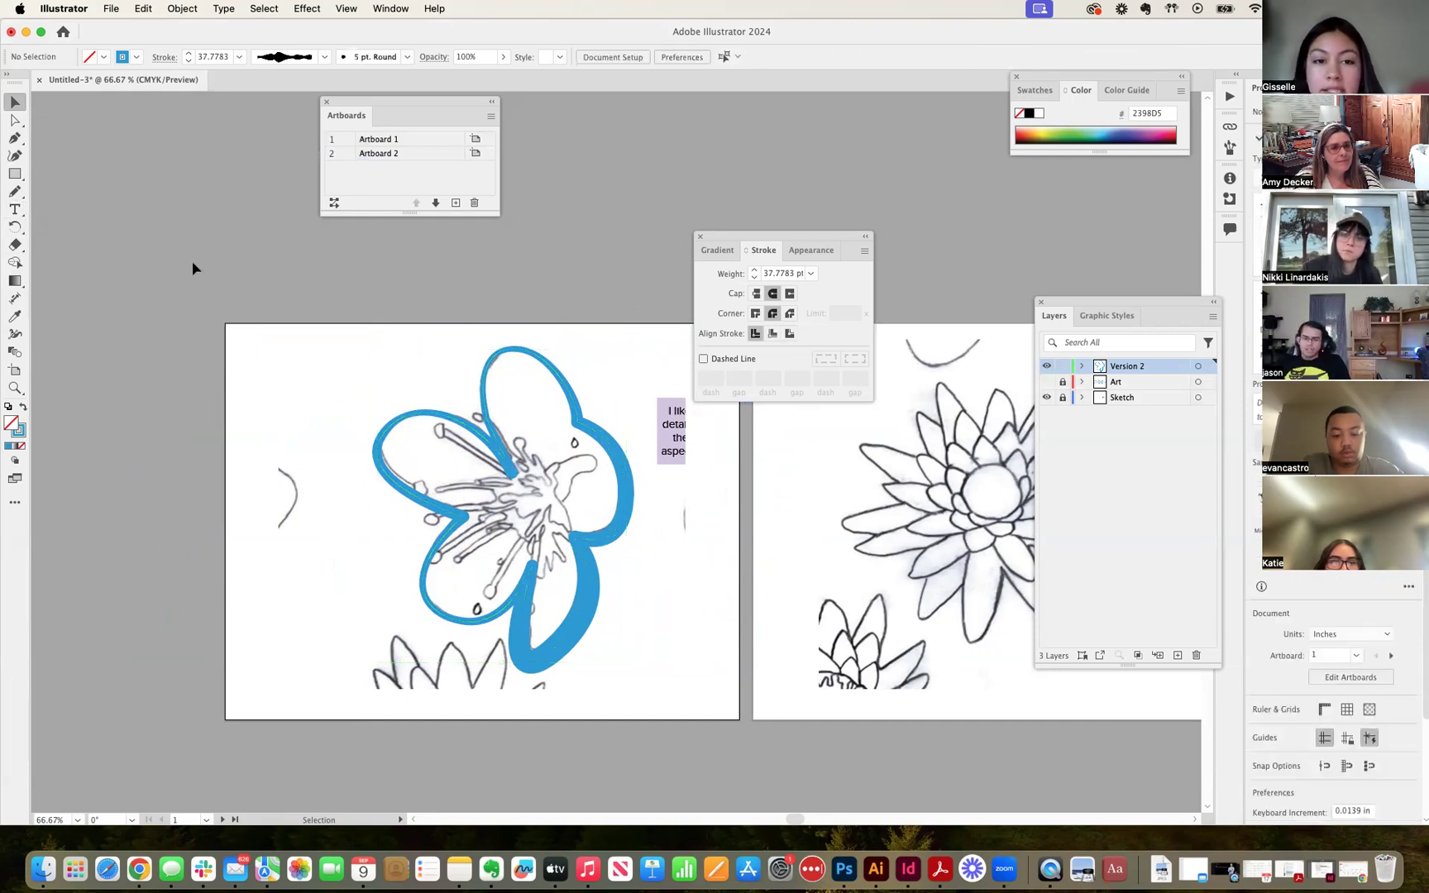